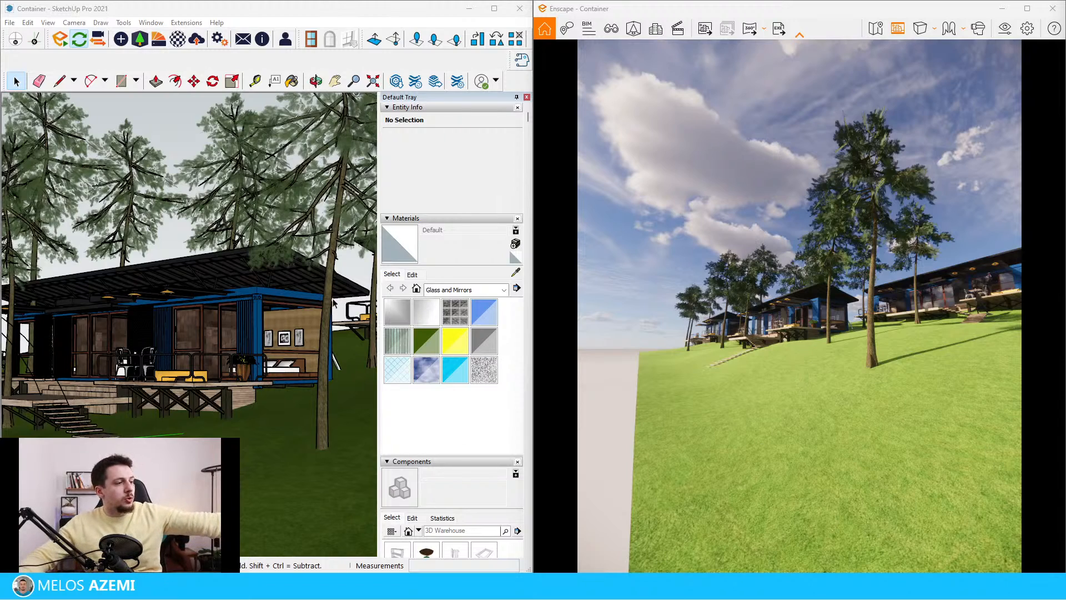
{"action": "scroll", "coordinate": [334, 360], "scroll_direction": "down", "scroll_amount": 5}
{"action": "middle_click_drag", "start_coordinate": [320, 361], "coordinate": [212, 377]}
{"action": "scroll", "coordinate": [213, 376], "scroll_direction": "up", "scroll_amount": 6}
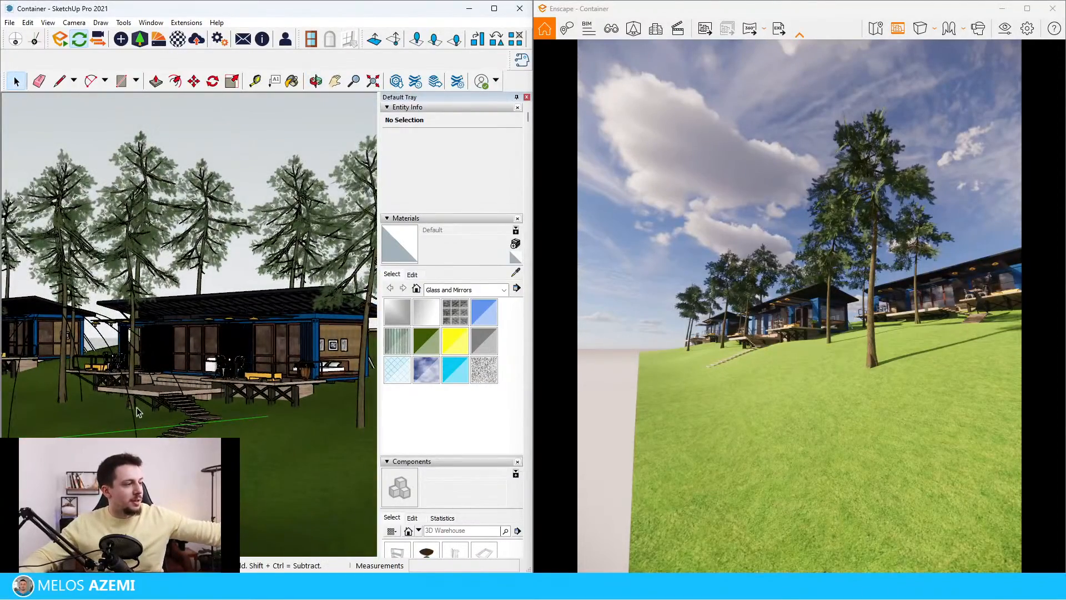
{"action": "left_click", "coordinate": [137, 408]}
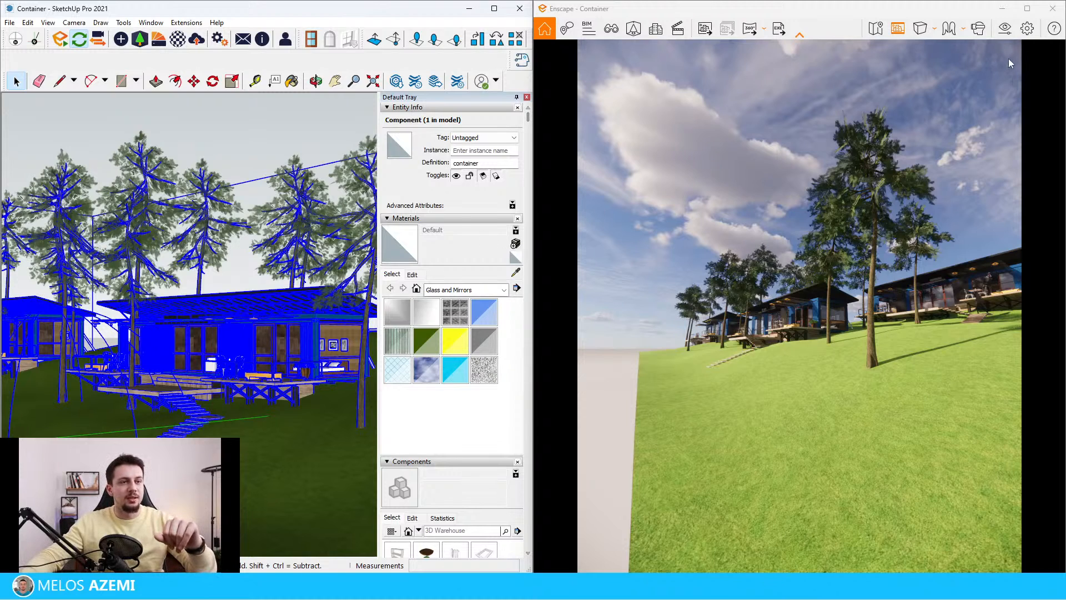
{"action": "left_click_drag", "start_coordinate": [159, 181], "coordinate": [331, 104]}
{"action": "left_click", "coordinate": [537, 93]}
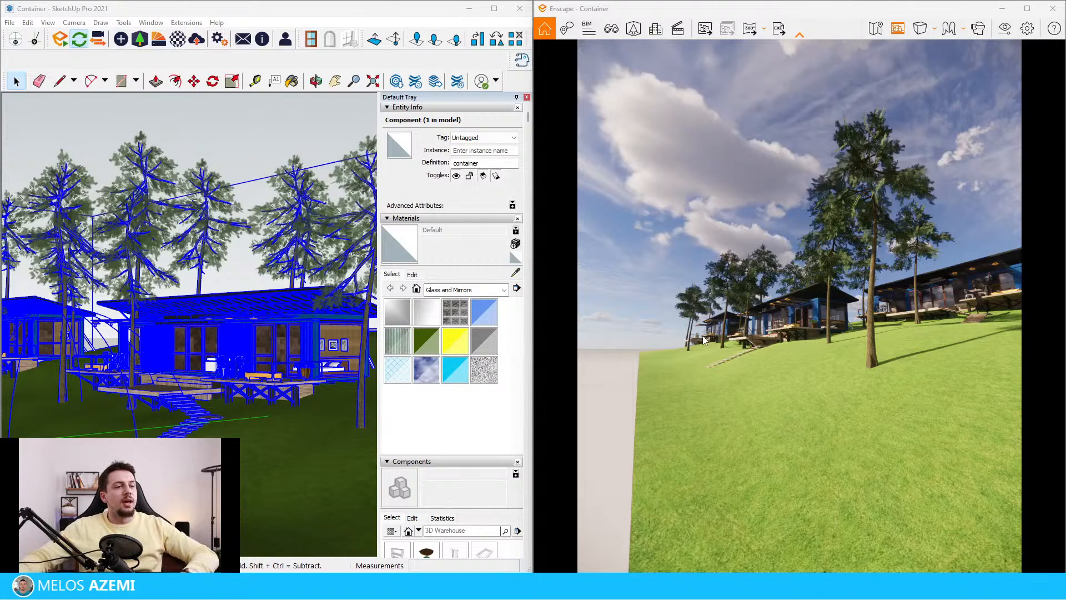
{"action": "left_click", "coordinate": [334, 161]}
{"action": "scroll", "coordinate": [250, 294], "scroll_direction": "down", "scroll_amount": 2}
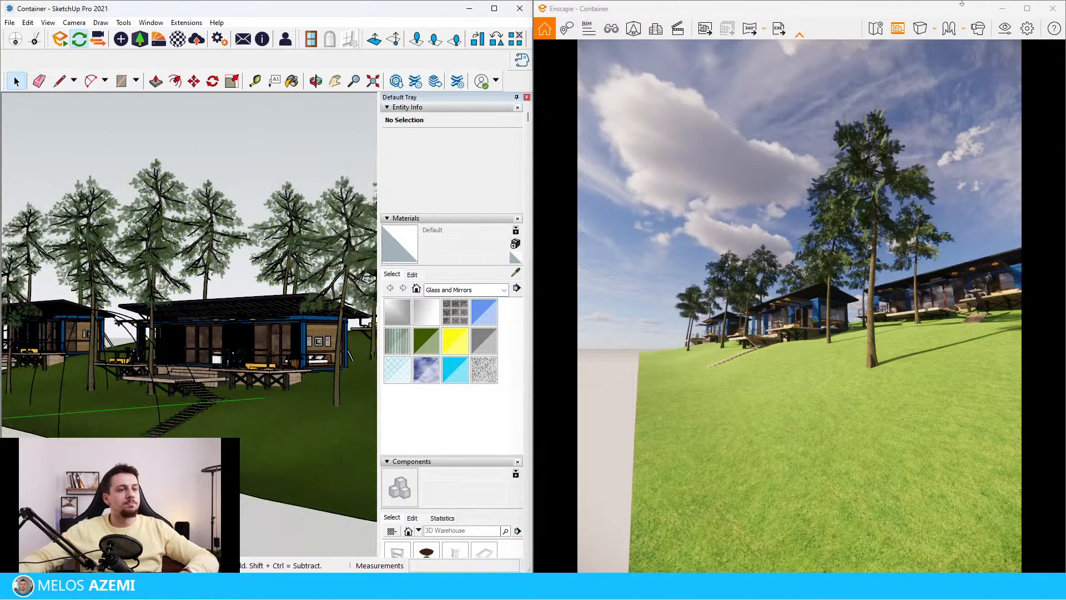
Open the render's visual settings and raise the rendering quality to Ultra.
{"action": "left_click", "coordinate": [1007, 34]}
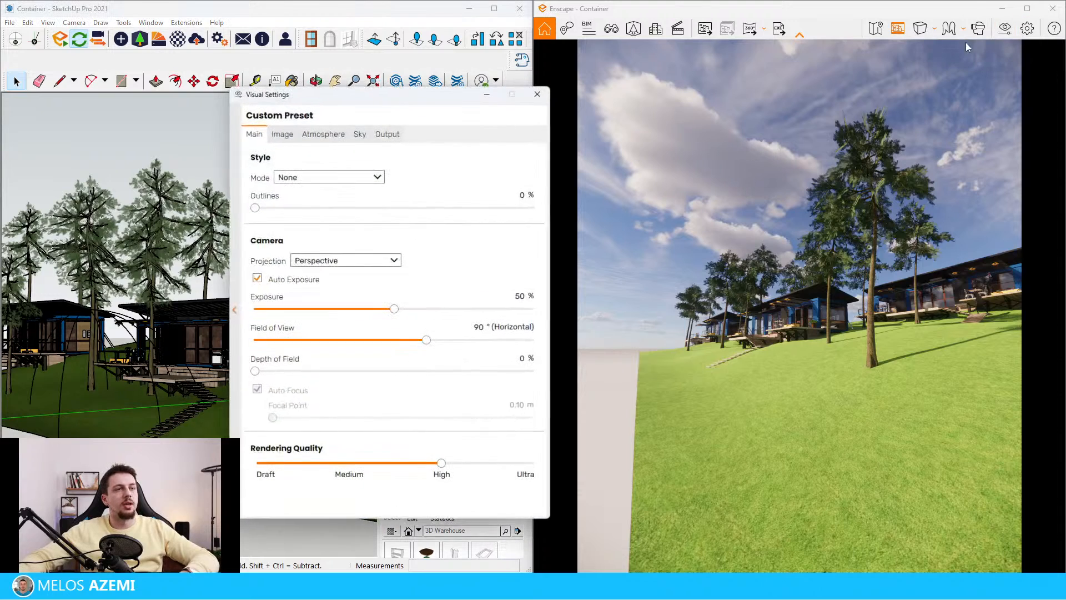
{"action": "left_click_drag", "start_coordinate": [442, 110], "coordinate": [341, 105]}
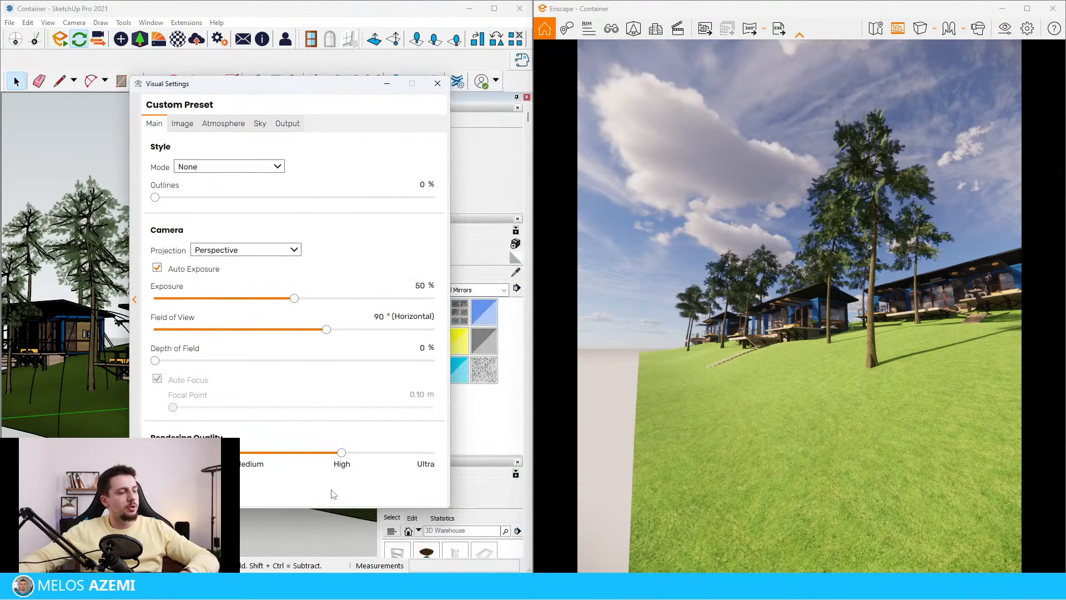
{"action": "left_click_drag", "start_coordinate": [341, 454], "coordinate": [250, 453]}
{"action": "left_click", "coordinate": [420, 452]}
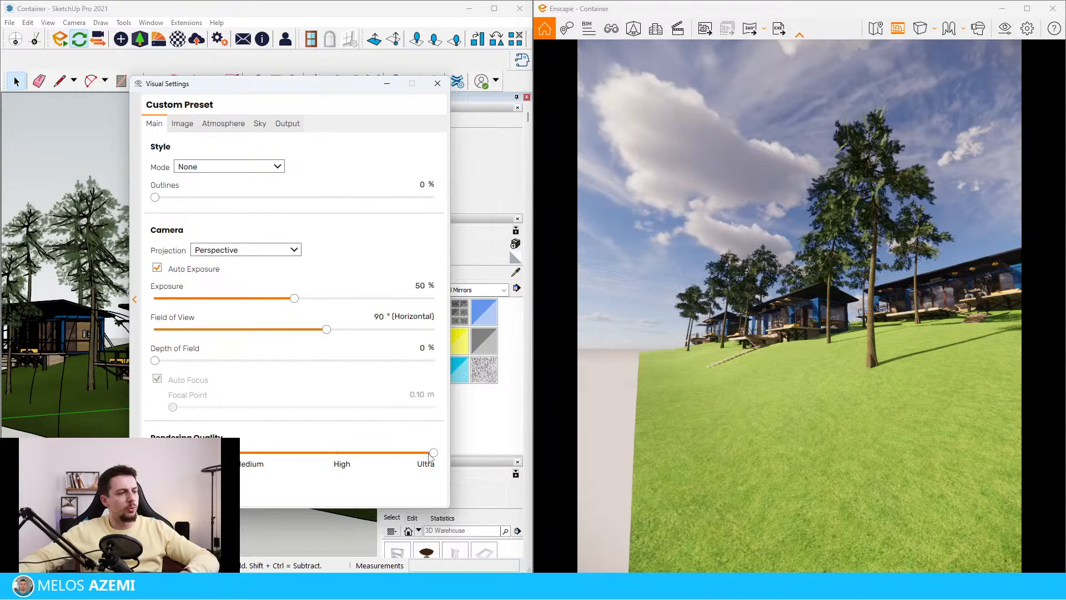
Set the camera's horizontal field of view to 50°.
{"action": "left_click", "coordinate": [379, 316]}
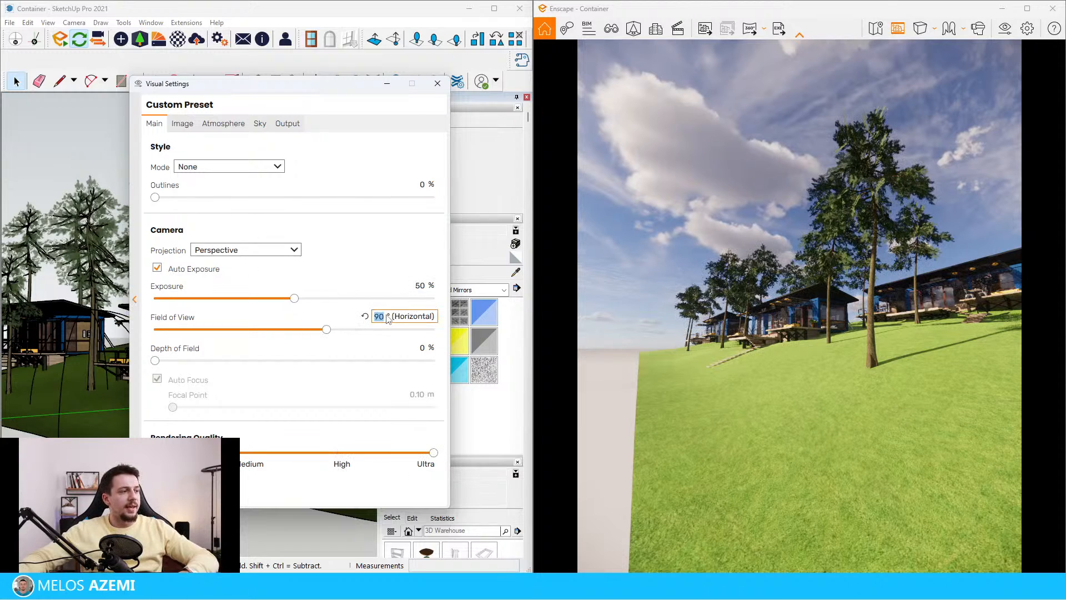
{"action": "type", "text": "50"}
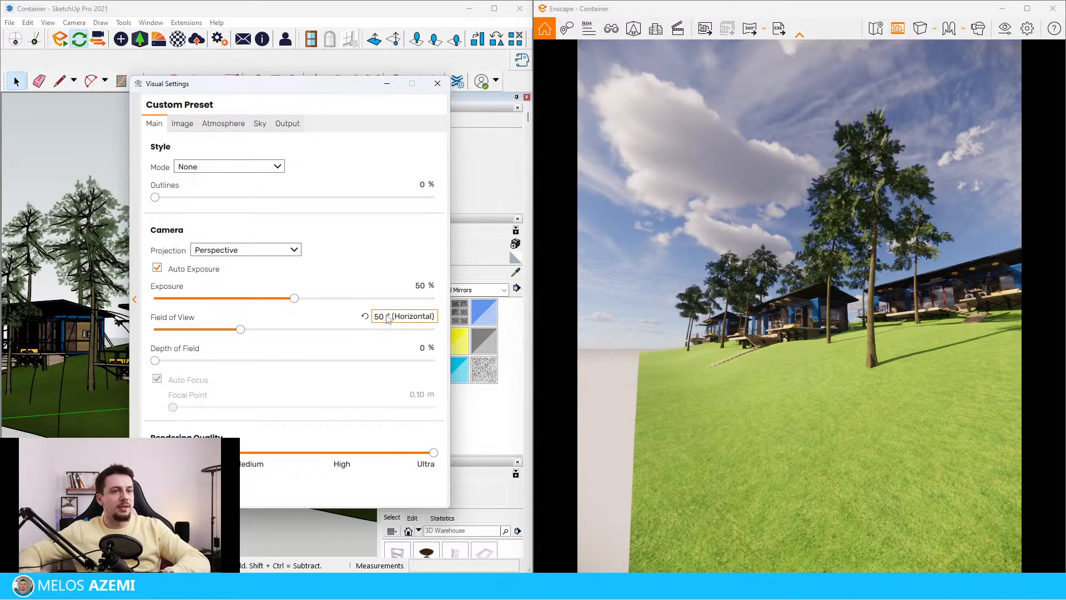
{"action": "left_click", "coordinate": [421, 285]}
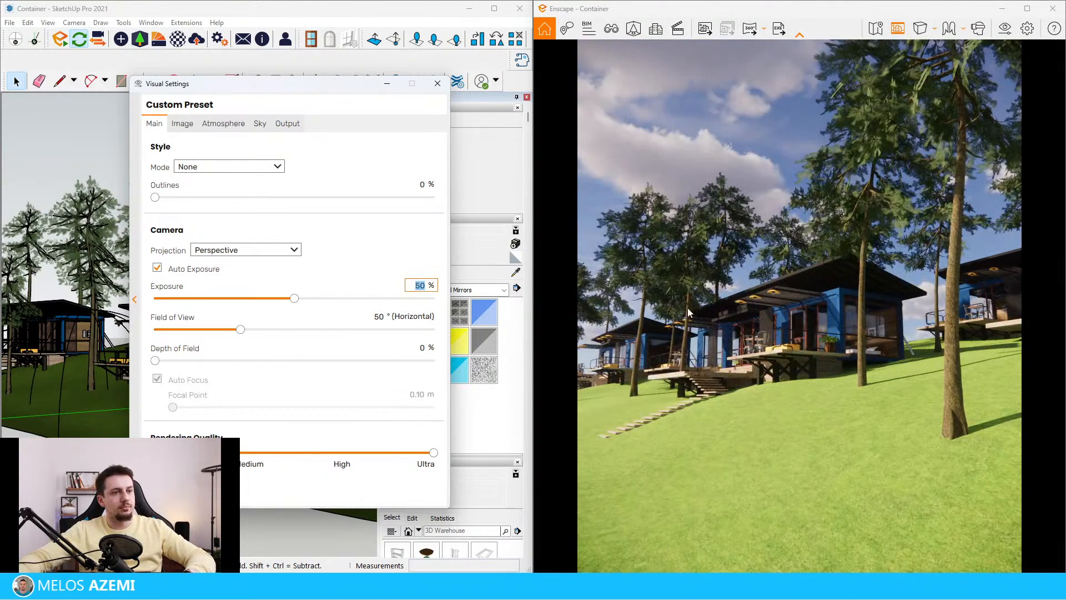
{"action": "left_click", "coordinate": [845, 297]}
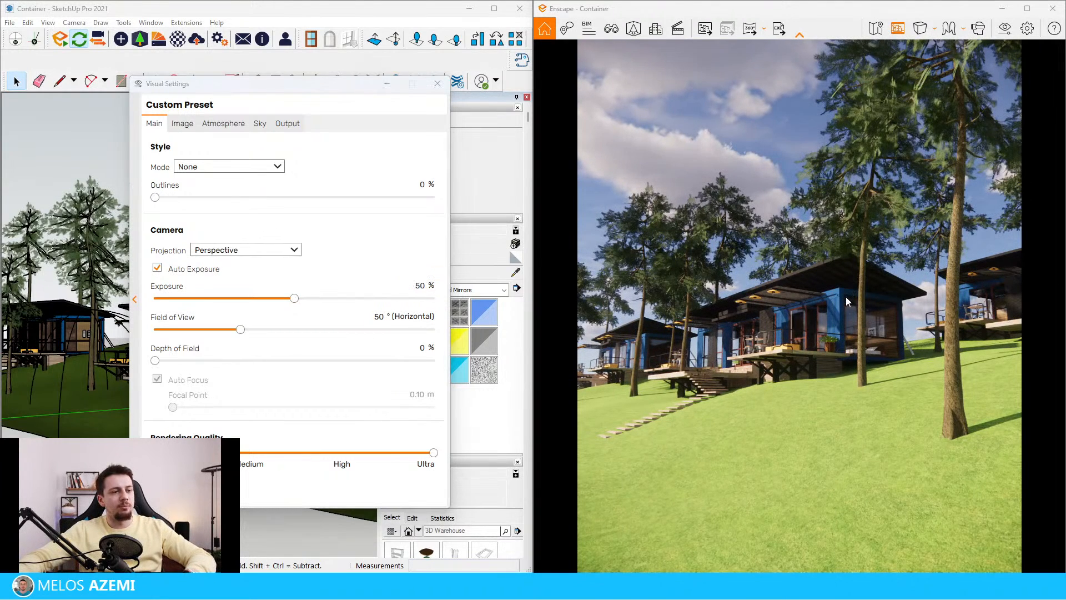
Frame the container houses on the slope in the render and switch the camera projection to Two-Point.
{"action": "middle_click_drag", "start_coordinate": [846, 296], "coordinate": [856, 291]}
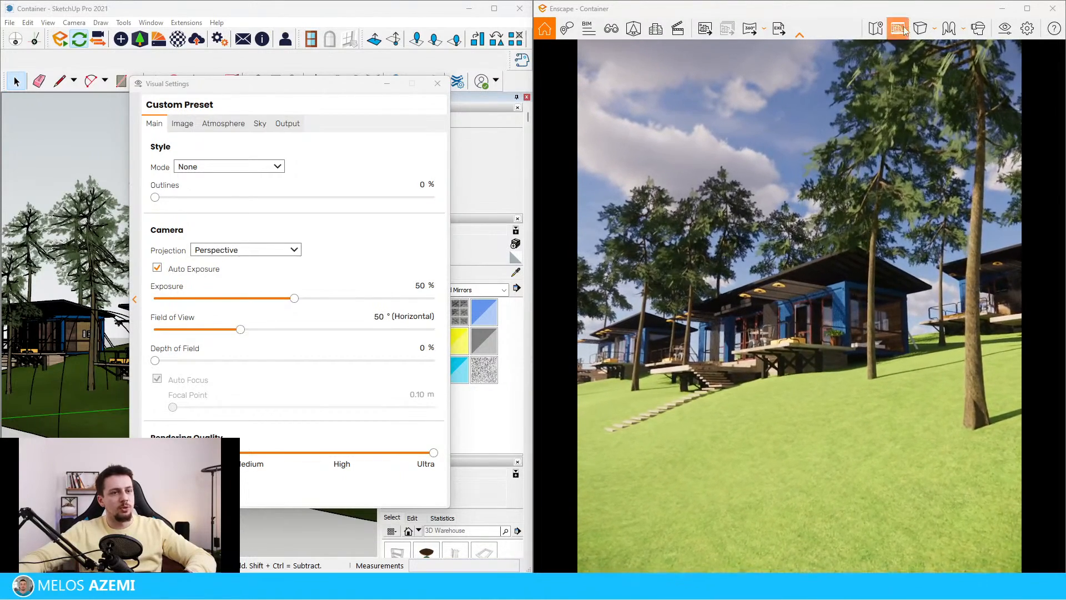
{"action": "left_click", "coordinate": [929, 28]}
{"action": "left_click", "coordinate": [946, 69]}
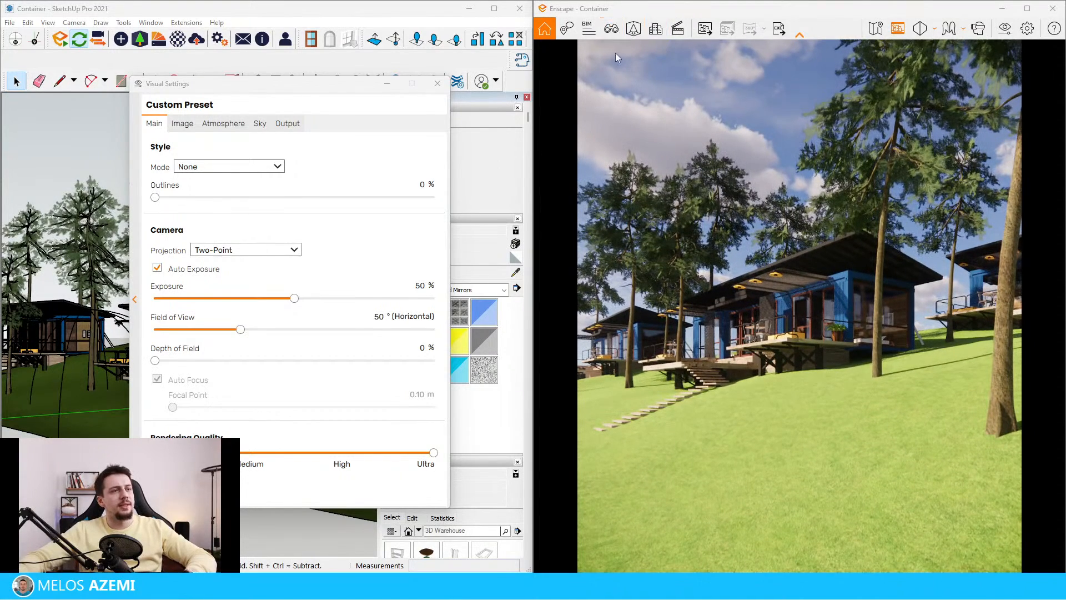
Save the current render camera as a new view named Camera 1, linked to Custom Preset.
{"action": "left_click", "coordinate": [611, 29]}
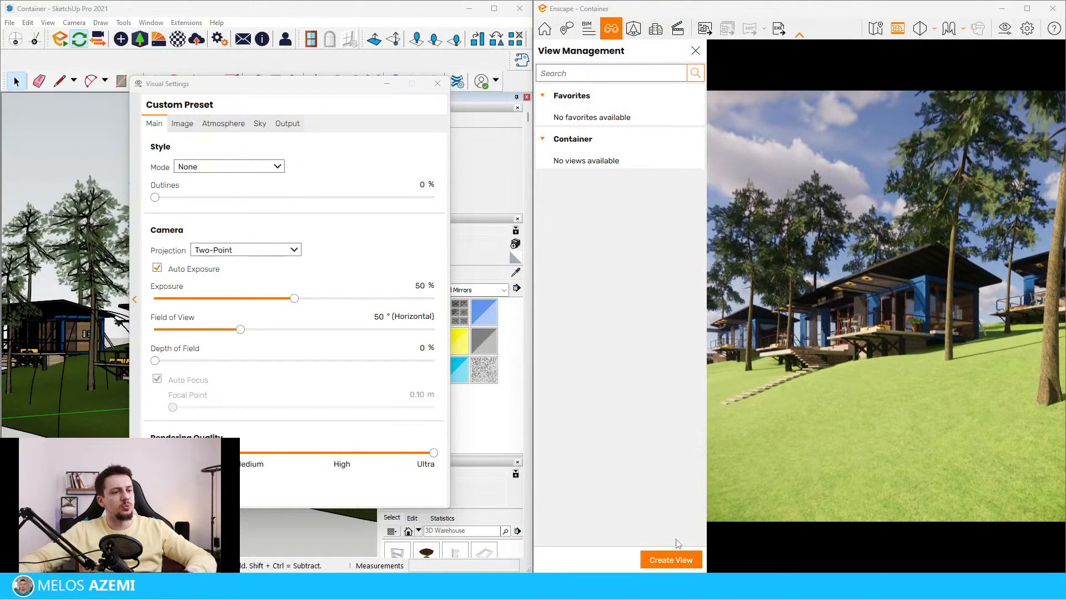
{"action": "left_click", "coordinate": [678, 552]}
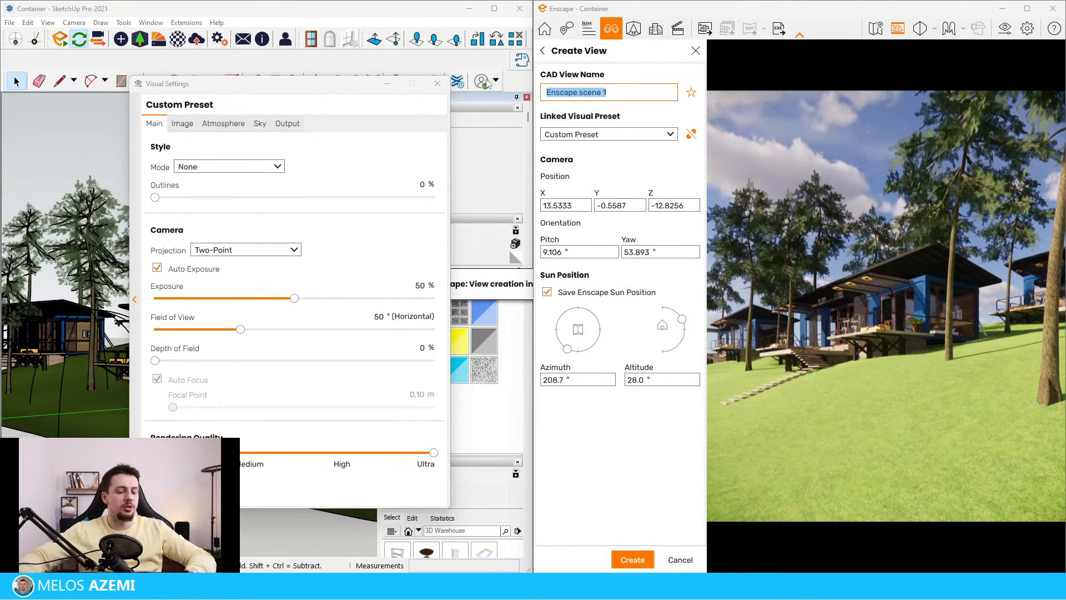
{"action": "type", "text": "Camera 1"}
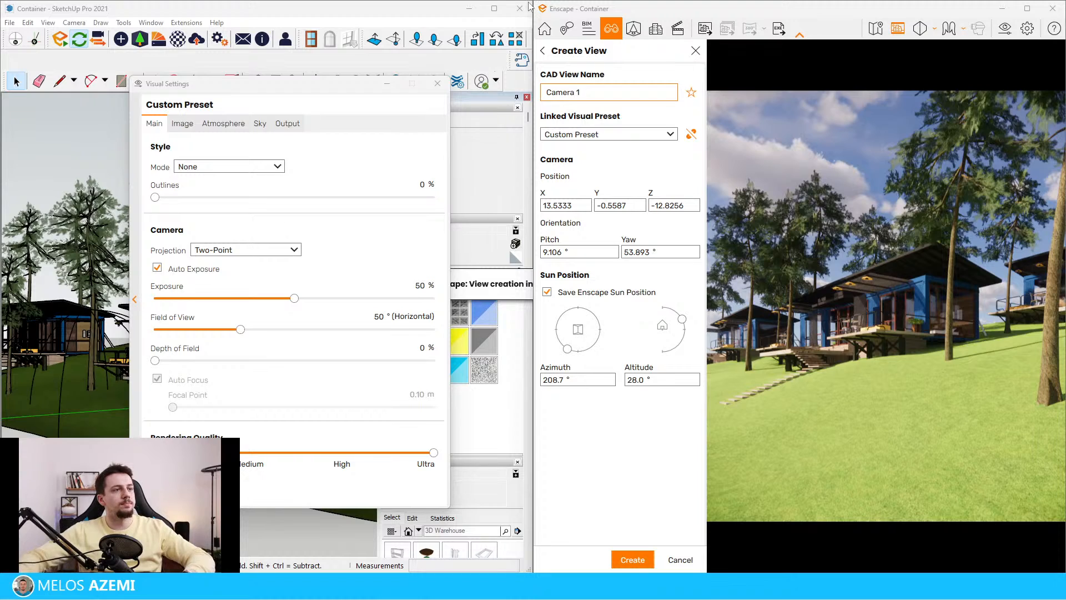
{"action": "left_click", "coordinate": [633, 560]}
Rename the visual preset Custom Preset as 1 and close the visual settings.
{"action": "left_click", "coordinate": [134, 300]}
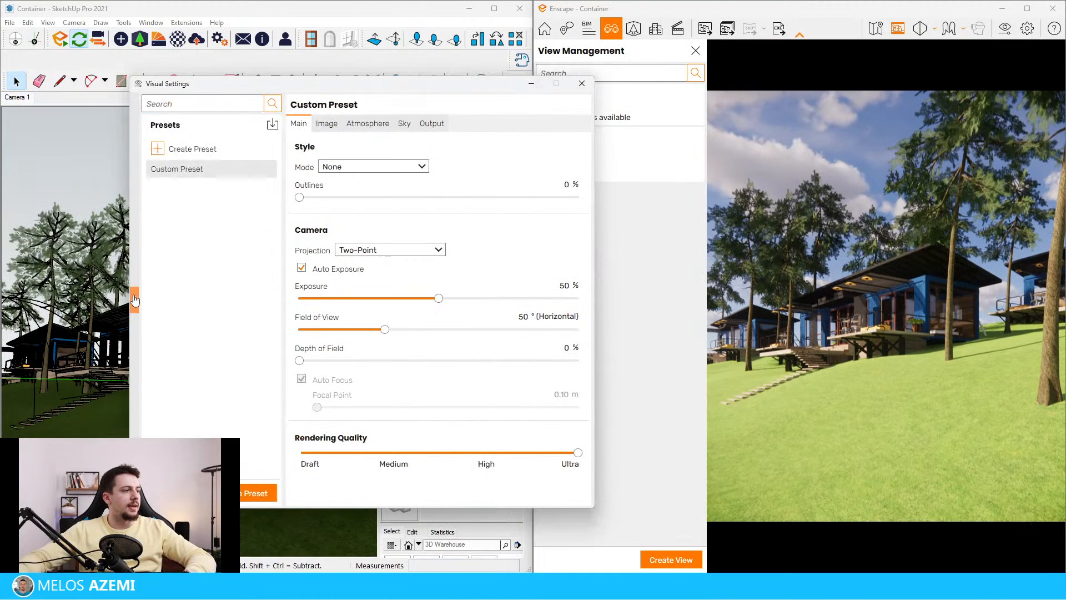
{"action": "left_click", "coordinate": [268, 169]}
{"action": "left_click", "coordinate": [282, 178]}
{"action": "type", "text": "1"}
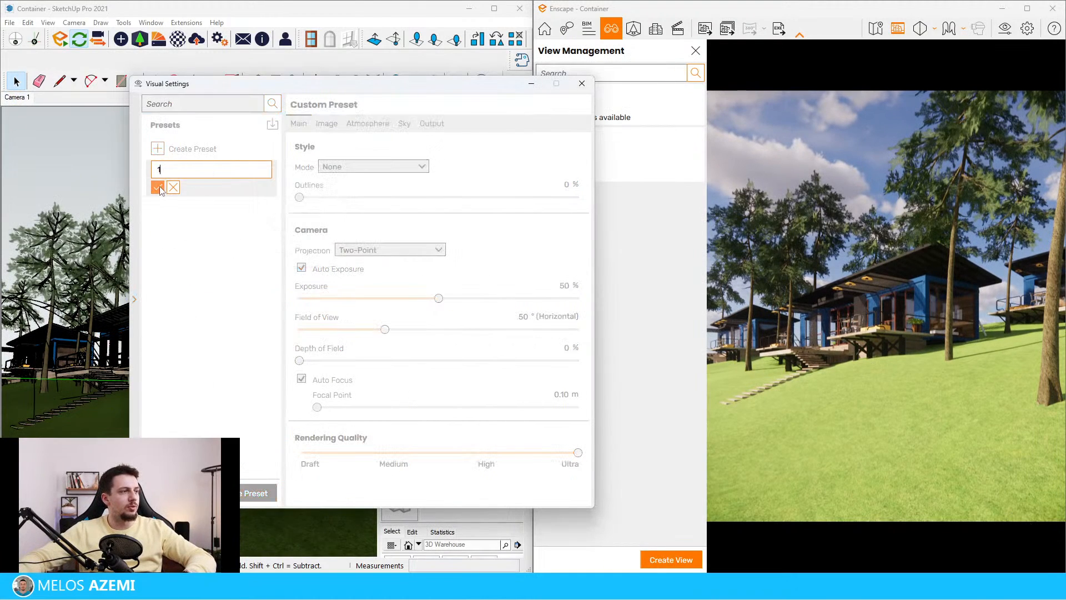
{"action": "left_click", "coordinate": [159, 187]}
{"action": "left_click", "coordinate": [582, 84]}
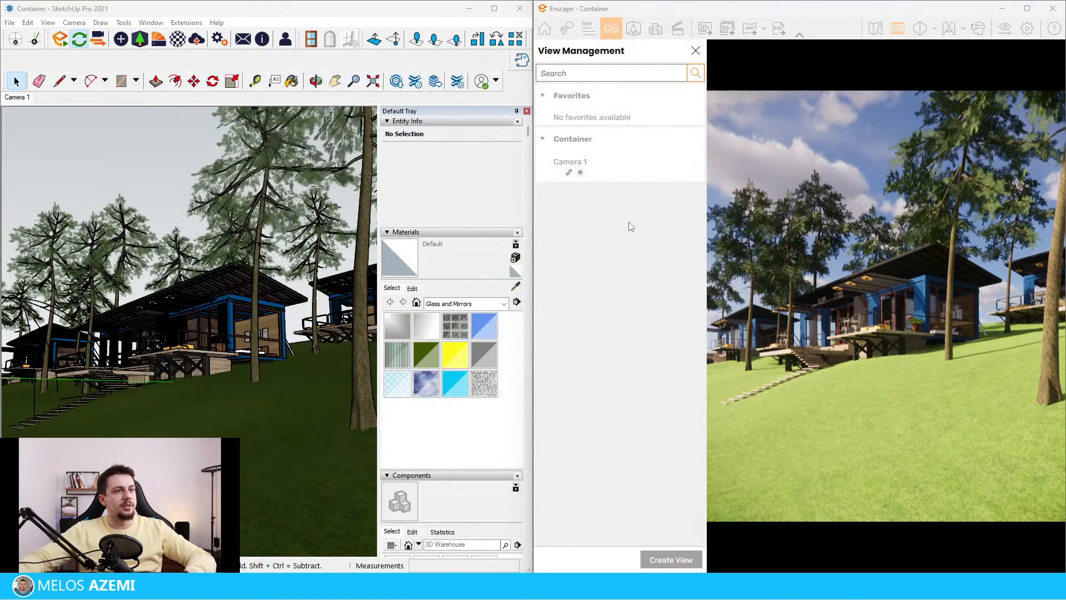
Check which visual preset is linked to the Camera 1 view and close view management.
{"action": "left_click", "coordinate": [568, 172]}
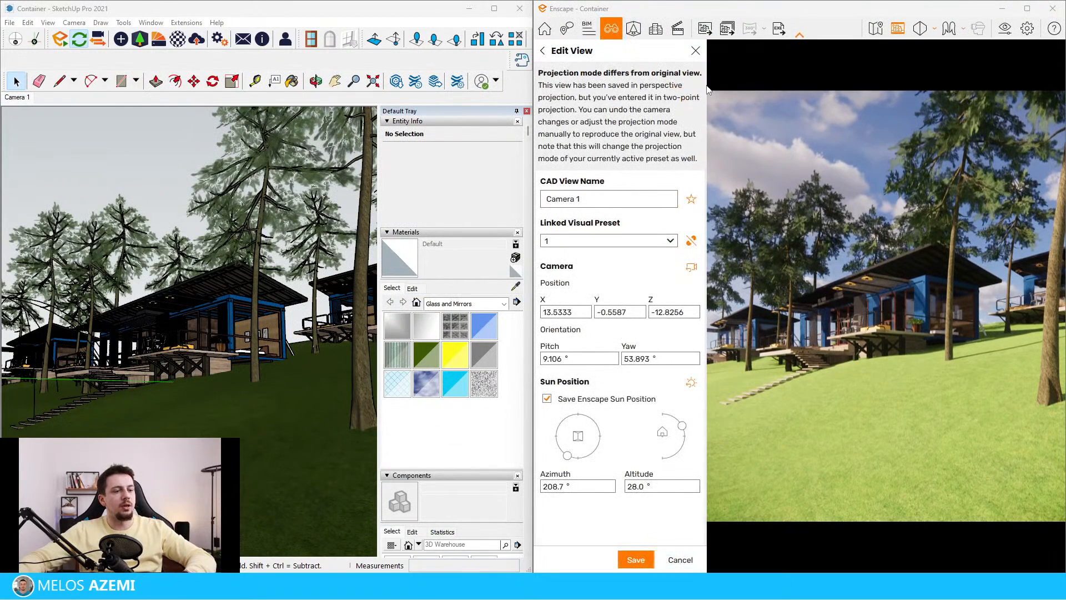
{"action": "left_click", "coordinate": [695, 50]}
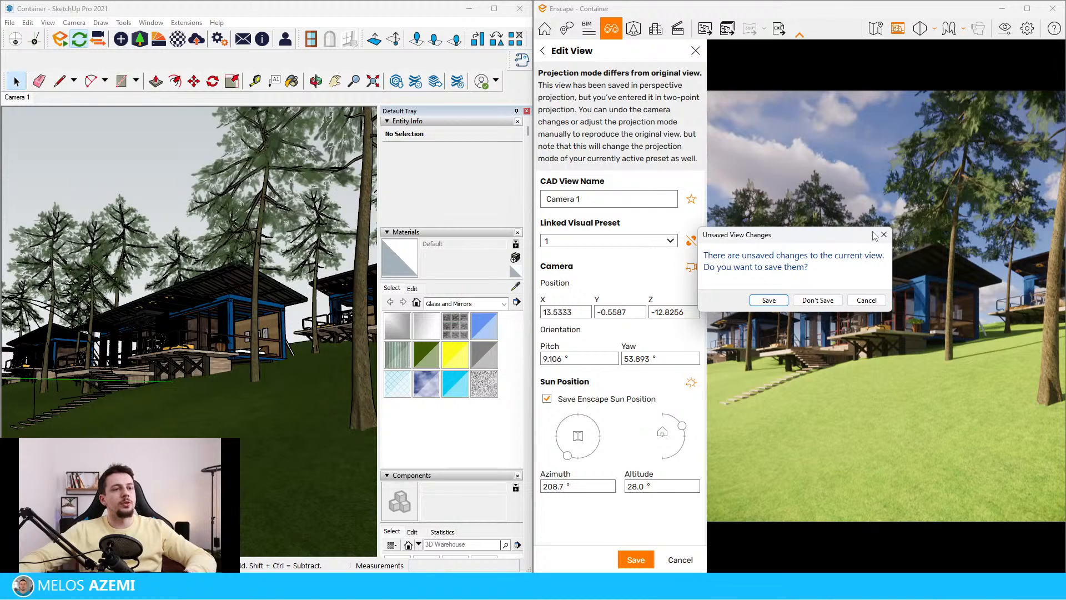
{"action": "left_click", "coordinate": [883, 235]}
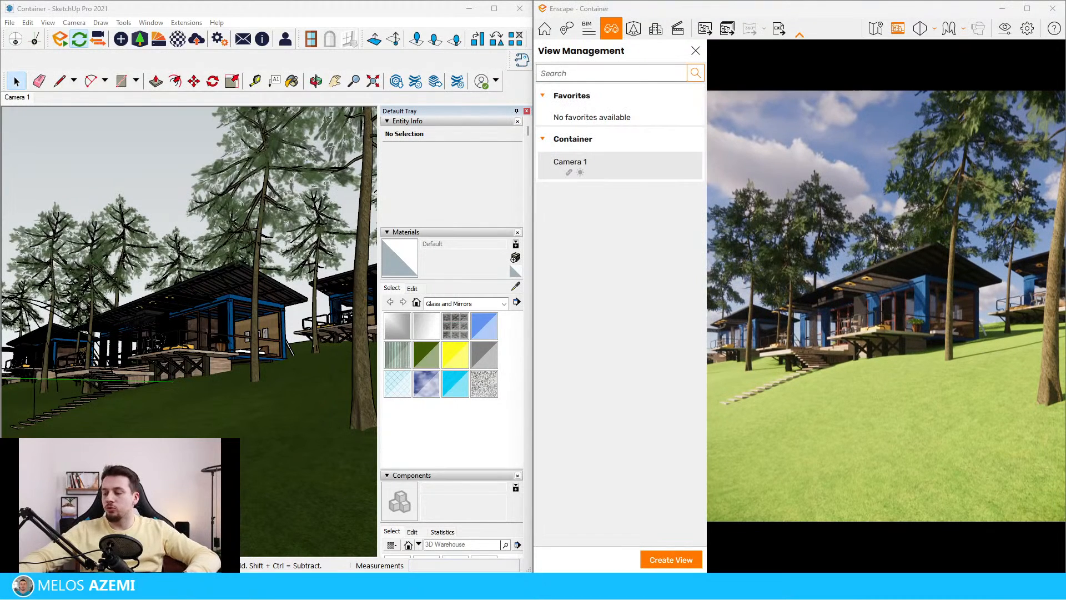
{"action": "left_click", "coordinate": [695, 50]}
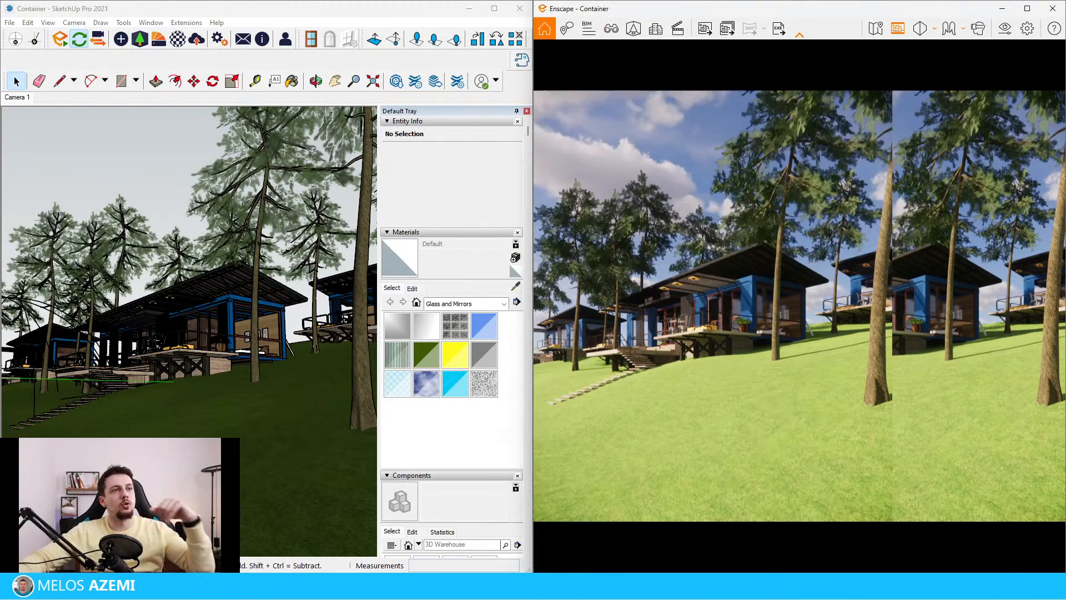
In preset 1's atmosphere settings, reduce both the sun brightness and the shadow sharpness to 0%.
{"action": "left_click", "coordinate": [1005, 28]}
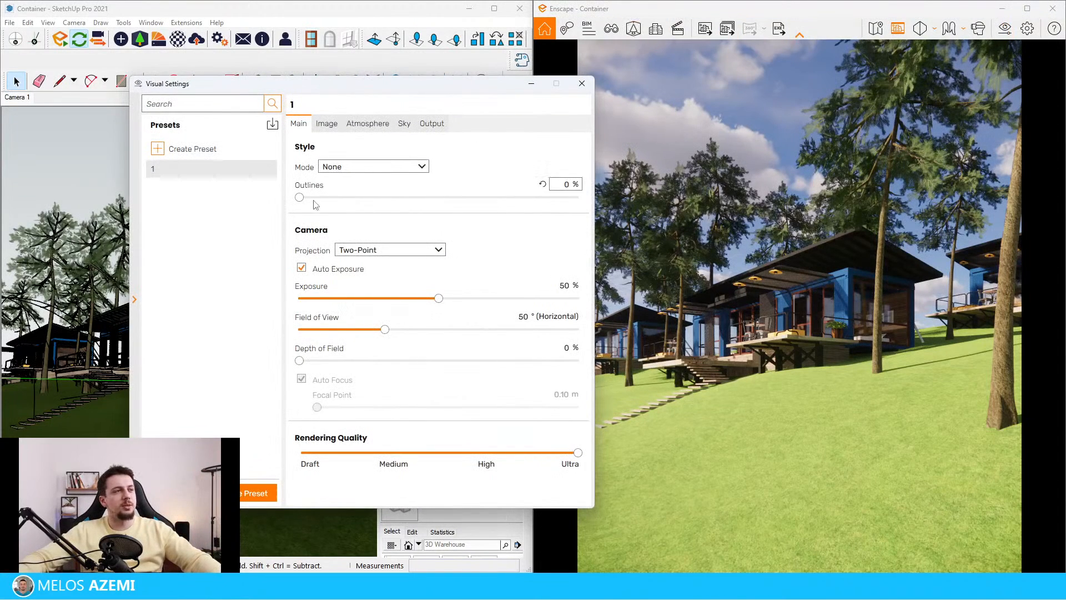
{"action": "left_click", "coordinate": [133, 299]}
{"action": "left_click_drag", "start_coordinate": [300, 89], "coordinate": [214, 95]}
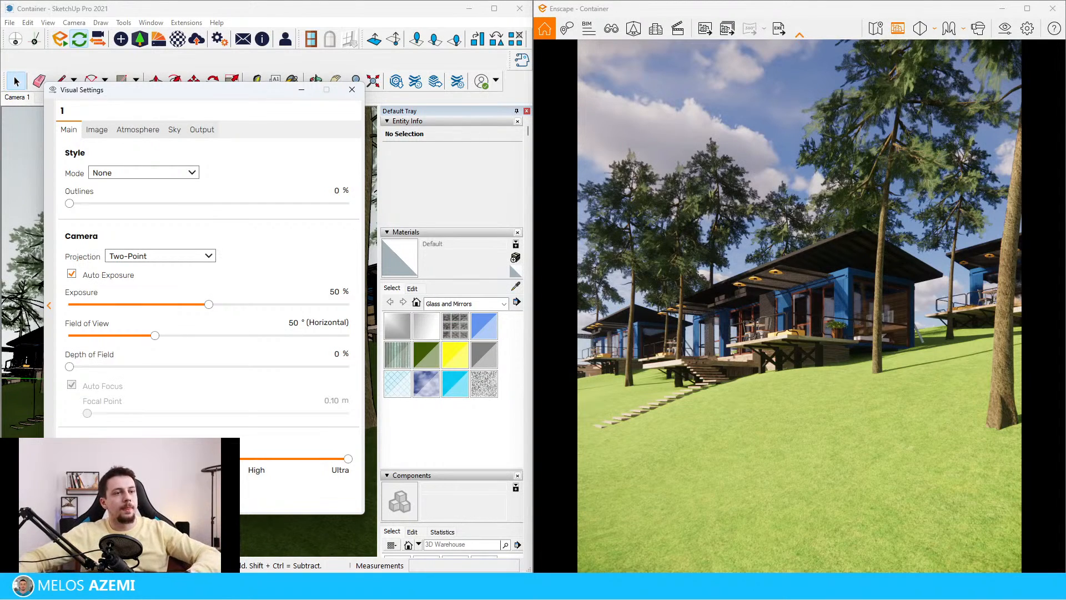
{"action": "left_click", "coordinate": [137, 130]}
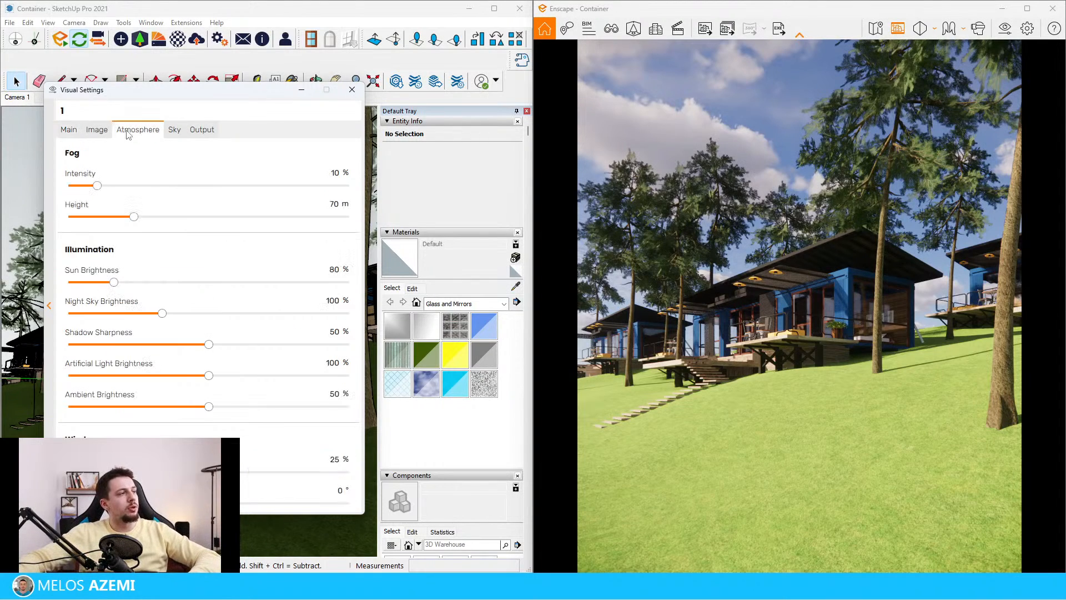
{"action": "left_click_drag", "start_coordinate": [128, 282], "coordinate": [3, 286]}
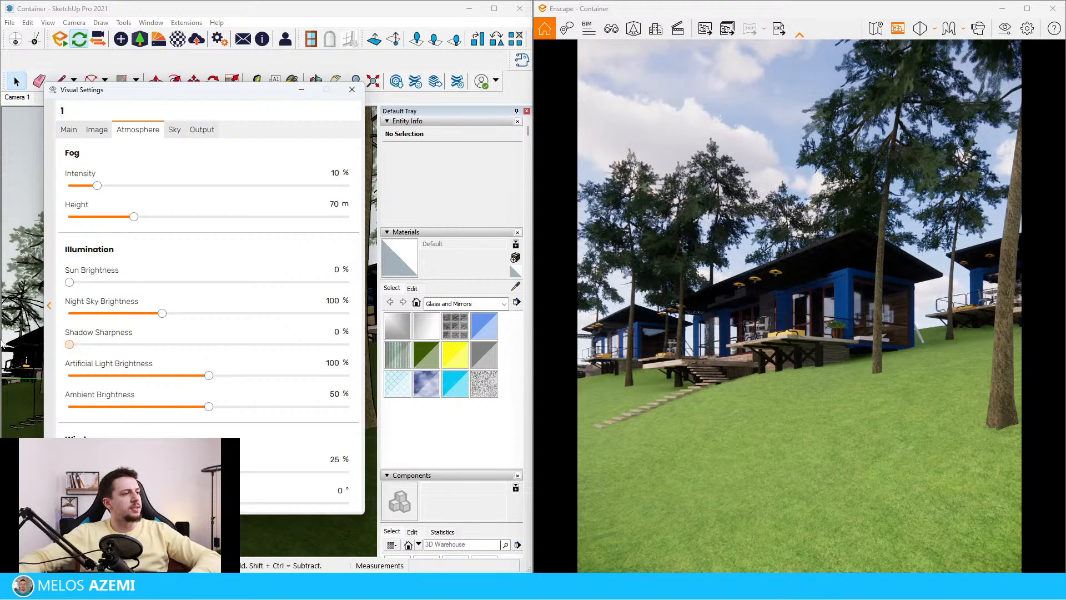
Change the horizon source of preset 1's sky to Skybox.
{"action": "left_click", "coordinate": [174, 130]}
{"action": "left_click", "coordinate": [201, 130]}
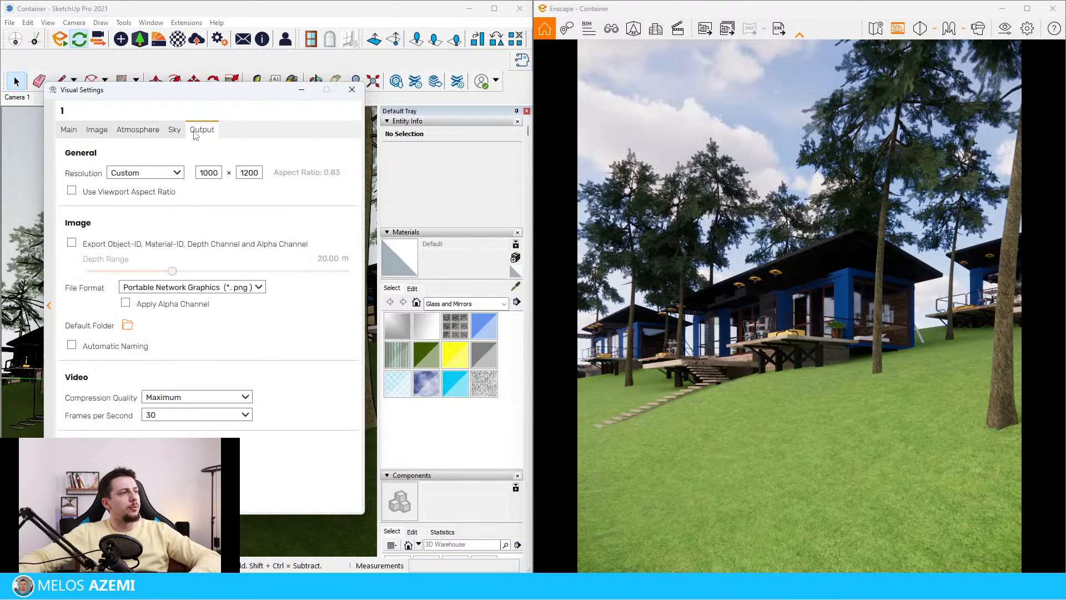
{"action": "left_click", "coordinate": [173, 129]}
{"action": "left_click", "coordinate": [158, 198]}
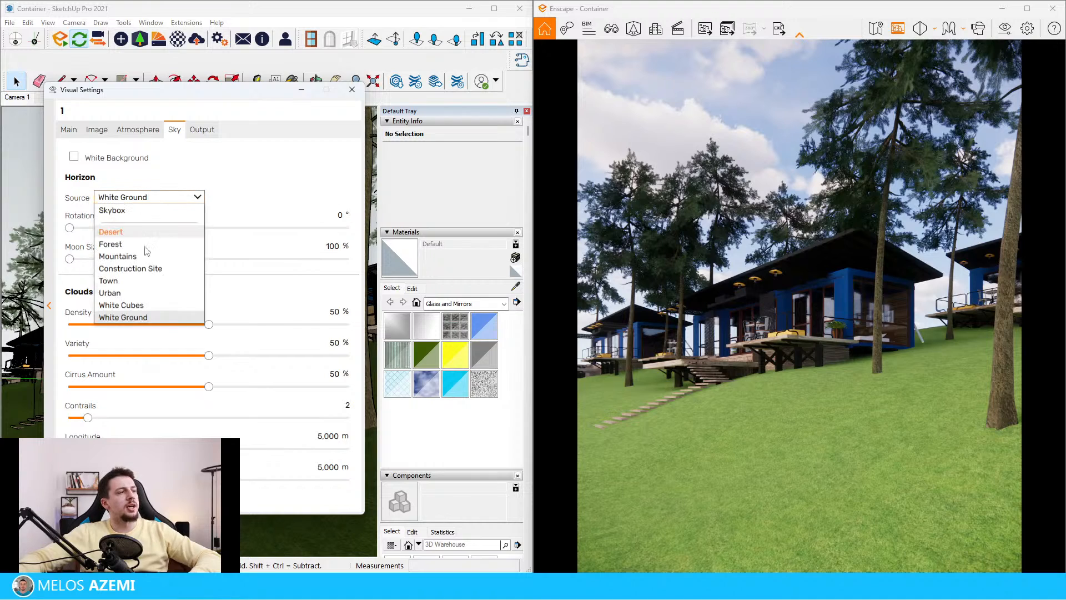
{"action": "scroll", "coordinate": [143, 238], "scroll_direction": "up", "scroll_amount": 1}
{"action": "left_click", "coordinate": [141, 223]}
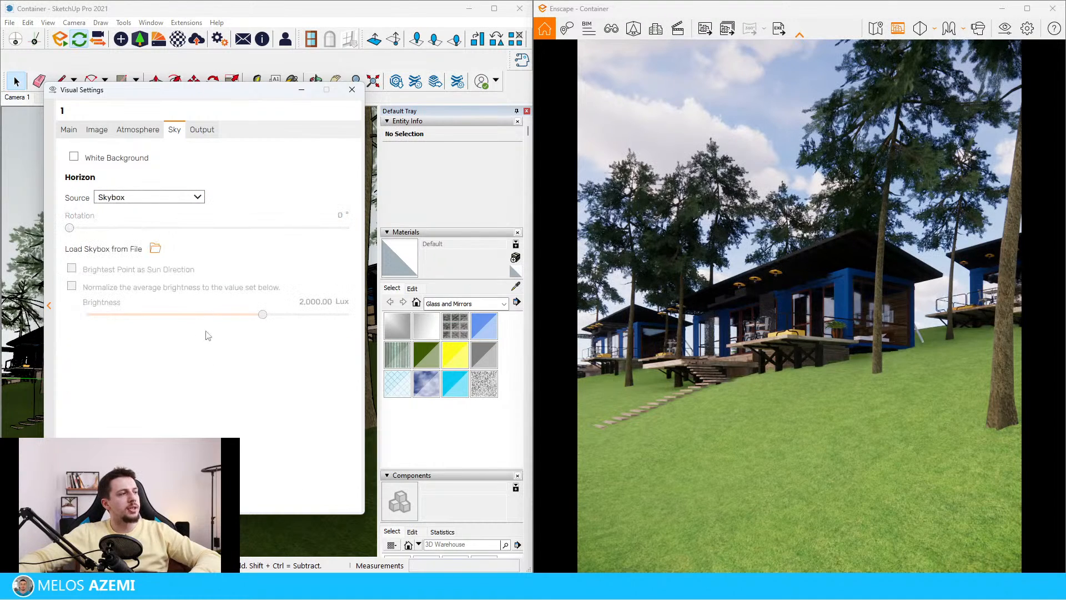
Load cloudy.hdr from the Enscape Resources HDRI folder as the skybox.
{"action": "left_click", "coordinate": [156, 248]}
{"action": "left_click_drag", "start_coordinate": [275, 74], "coordinate": [278, 79]}
{"action": "scroll", "coordinate": [171, 277], "scroll_direction": "up", "scroll_amount": 10}
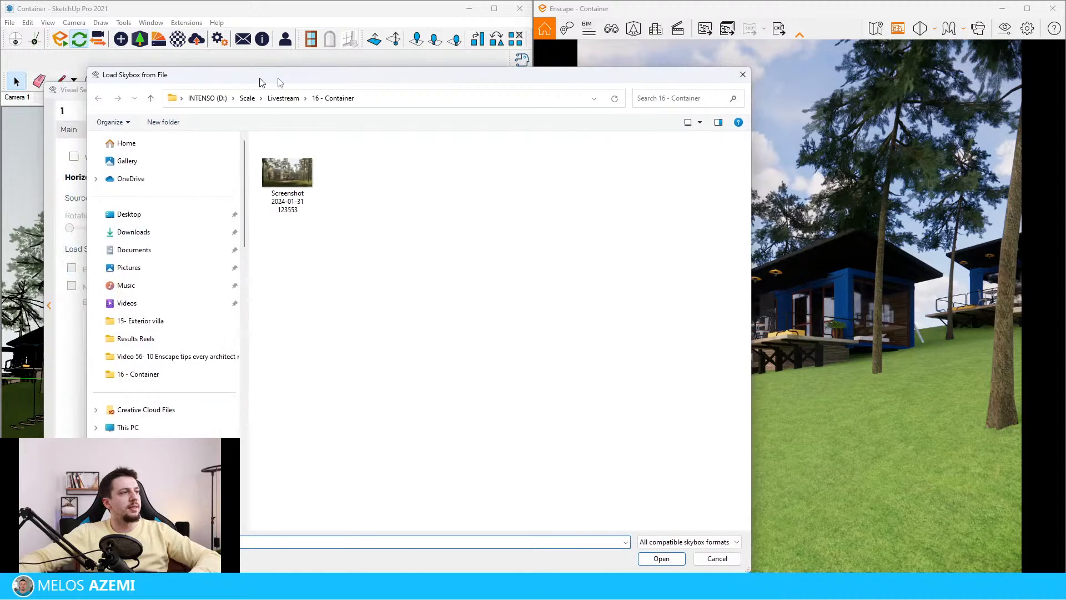
{"action": "key", "text": "Escape"}
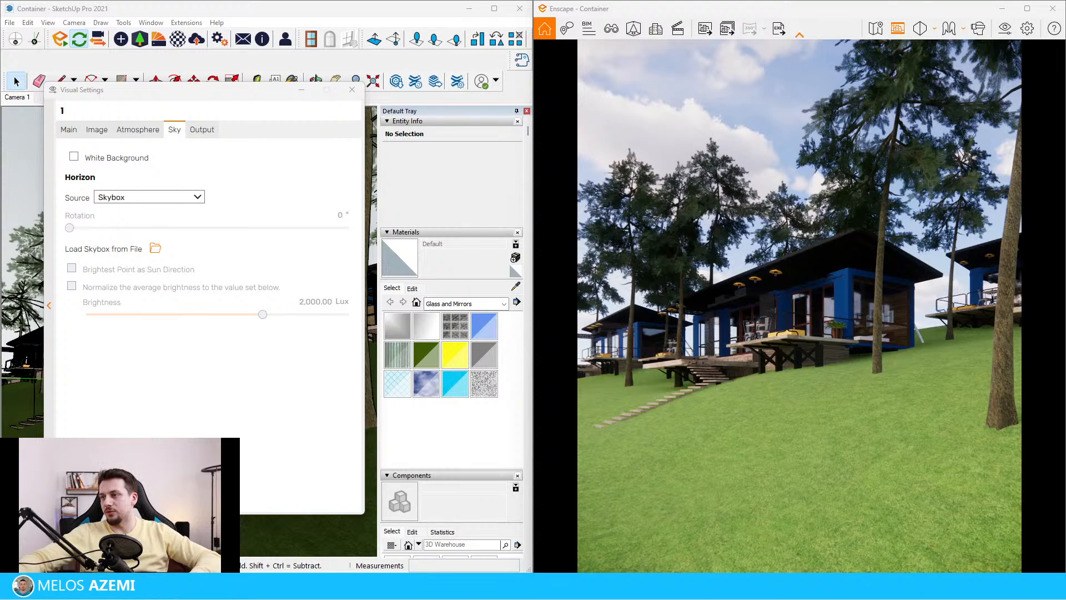
{"action": "left_click", "coordinate": [155, 248]}
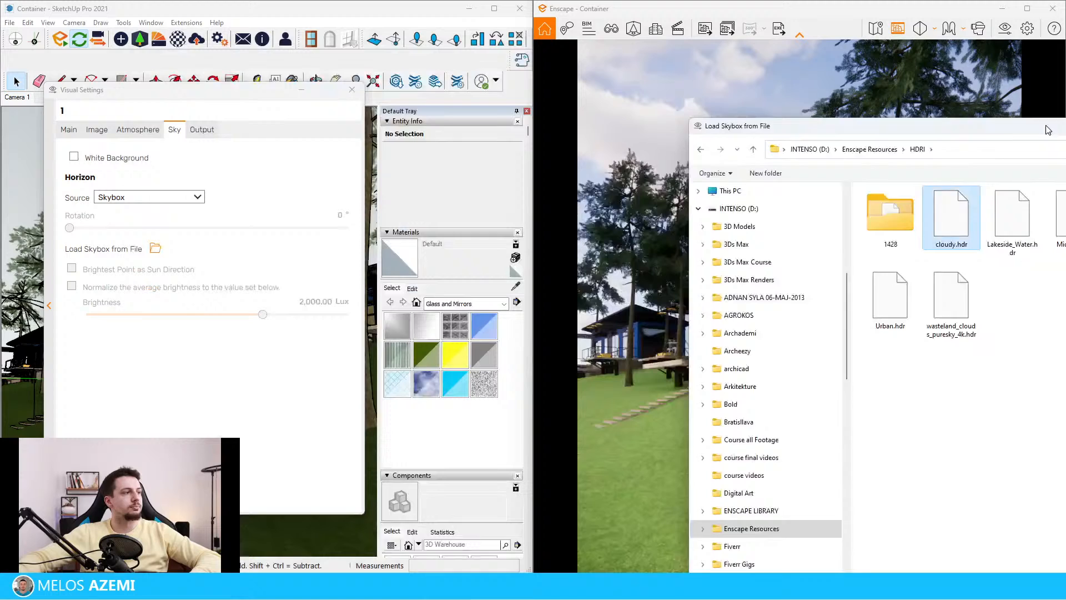
{"action": "double_click", "coordinate": [948, 175]}
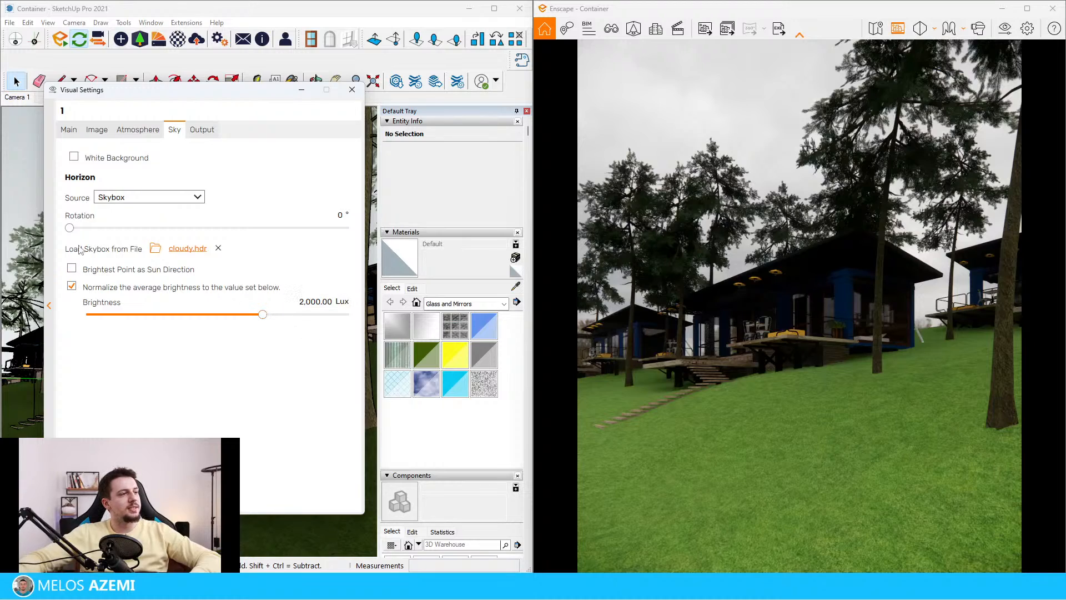
Use the skybox's brightest point as the sun direction and rotate the skybox to about 129°.
{"action": "left_click", "coordinate": [102, 273]}
{"action": "left_click_drag", "start_coordinate": [69, 227], "coordinate": [170, 253]}
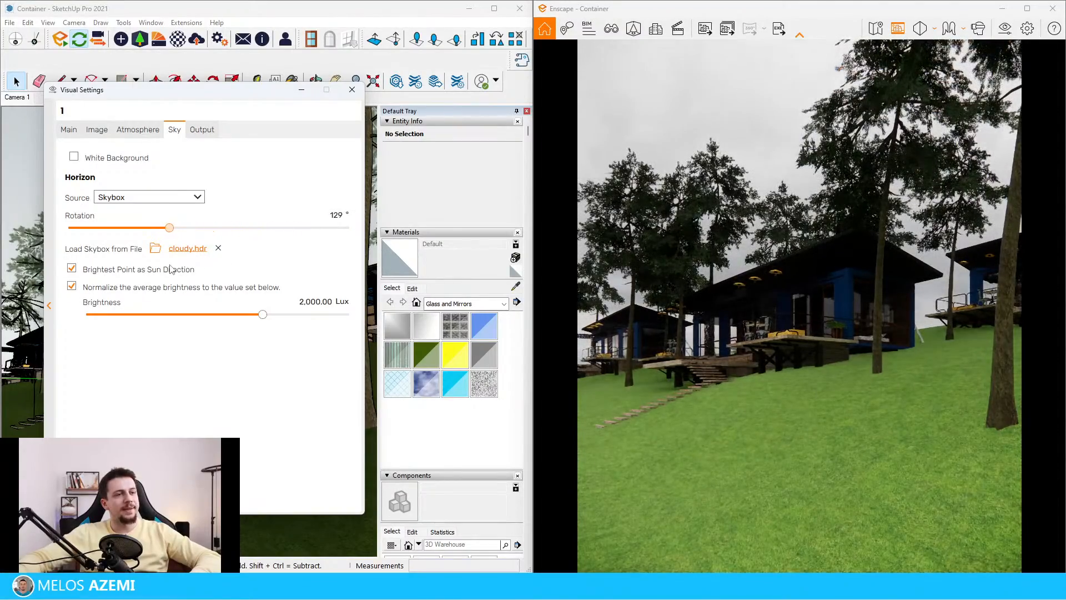
Test a stronger sun brightness in preset 1's atmosphere illumination, and settle on 2%.
{"action": "mouse_move", "coordinate": [262, 314]}
{"action": "left_mouse_down"}
{"action": "mouse_move", "coordinate": [340, 318]}
{"action": "mouse_move", "coordinate": [263, 315]}
{"action": "left_mouse_up"}
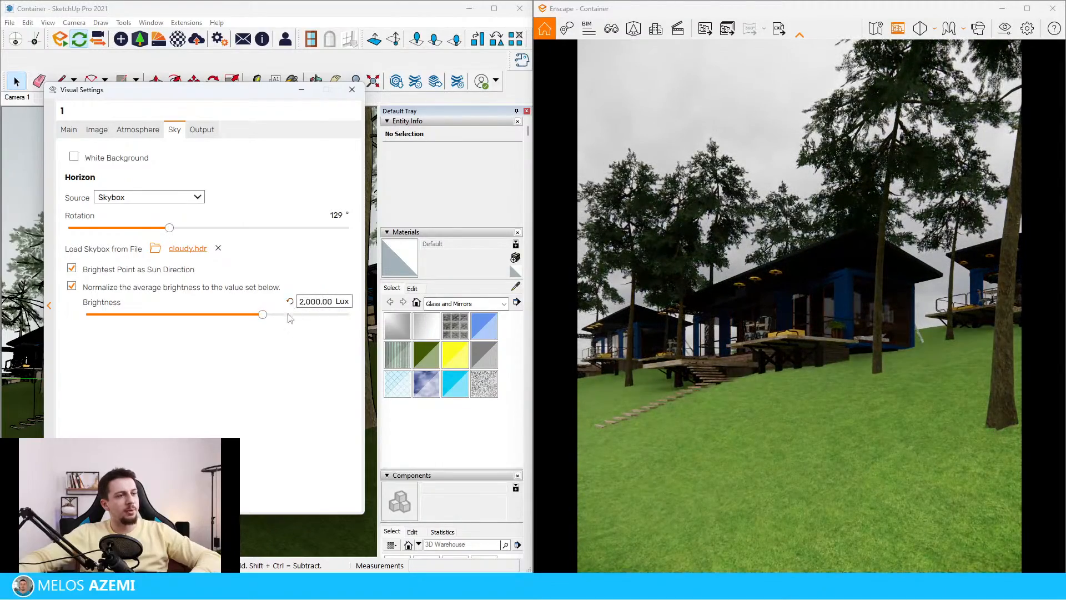
{"action": "left_click", "coordinate": [138, 130]}
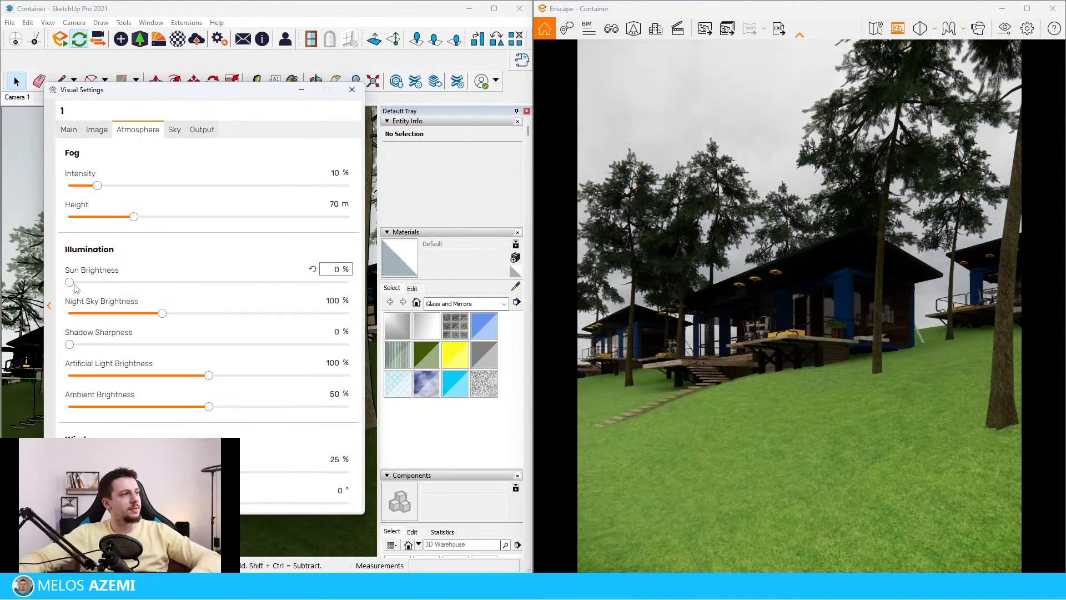
{"action": "left_click_drag", "start_coordinate": [73, 283], "coordinate": [83, 282]}
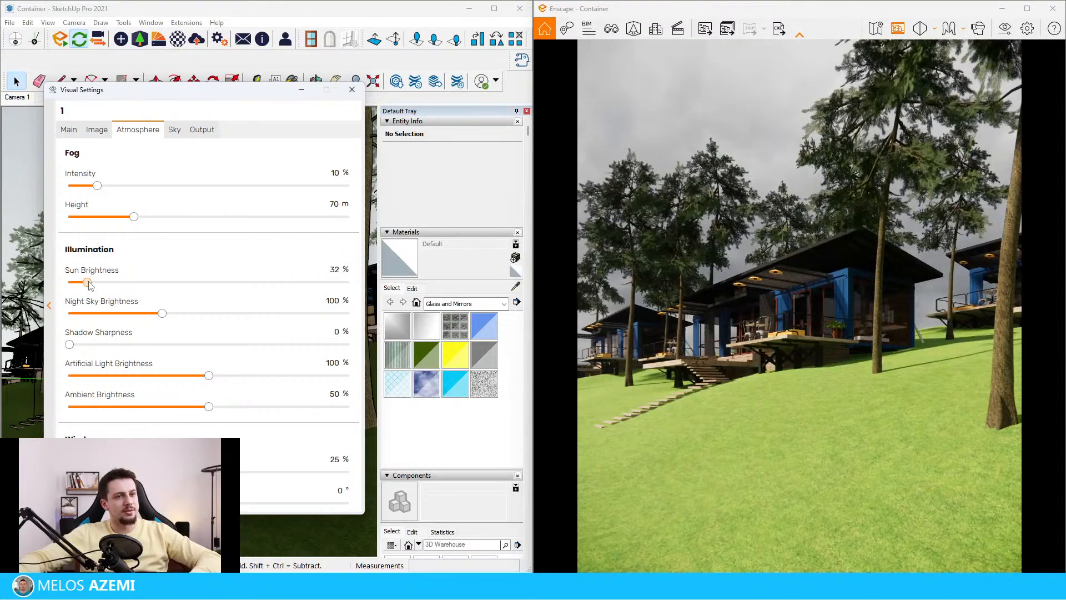
{"action": "left_click_drag", "start_coordinate": [88, 283], "coordinate": [71, 283]}
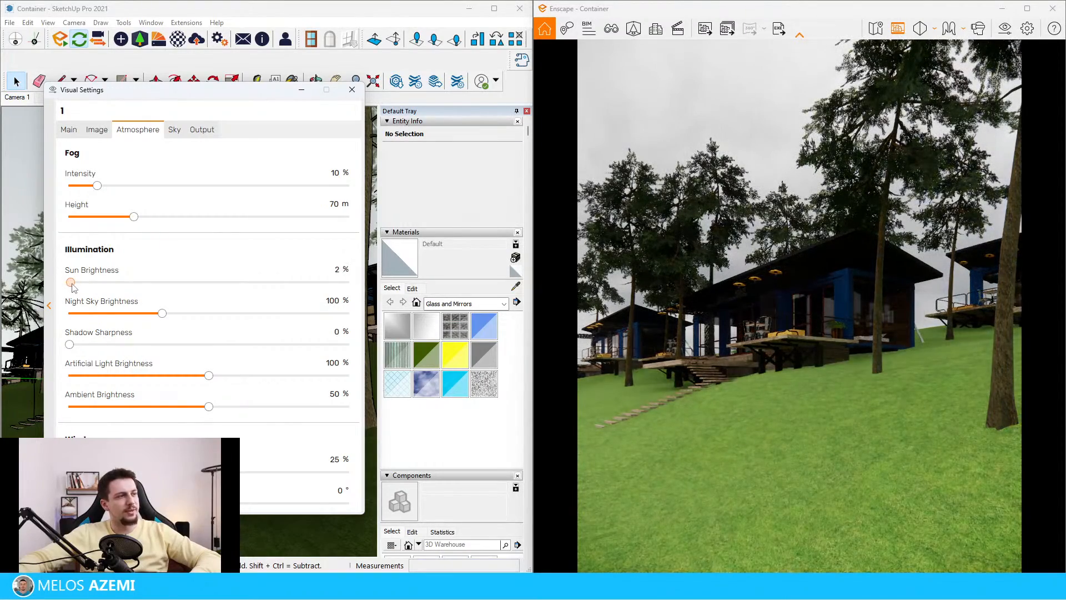
{"action": "left_click_drag", "start_coordinate": [71, 283], "coordinate": [72, 288]}
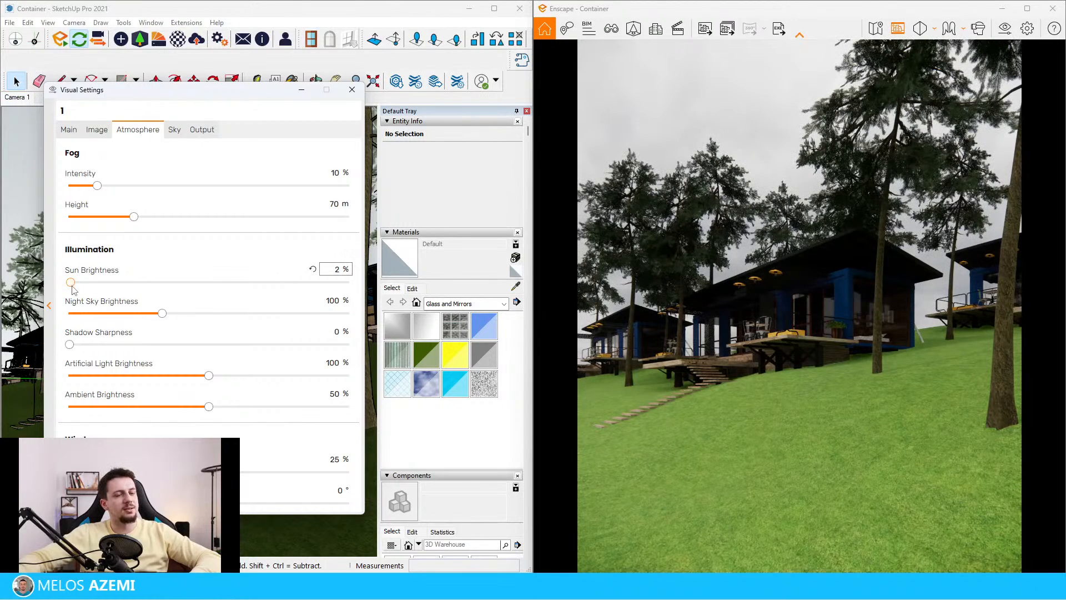
Enable Auto Contrast in preset 1's image corrections and put the visual settings away.
{"action": "left_click", "coordinate": [69, 130]}
{"action": "left_click", "coordinate": [98, 130]}
{"action": "left_click", "coordinate": [108, 177]}
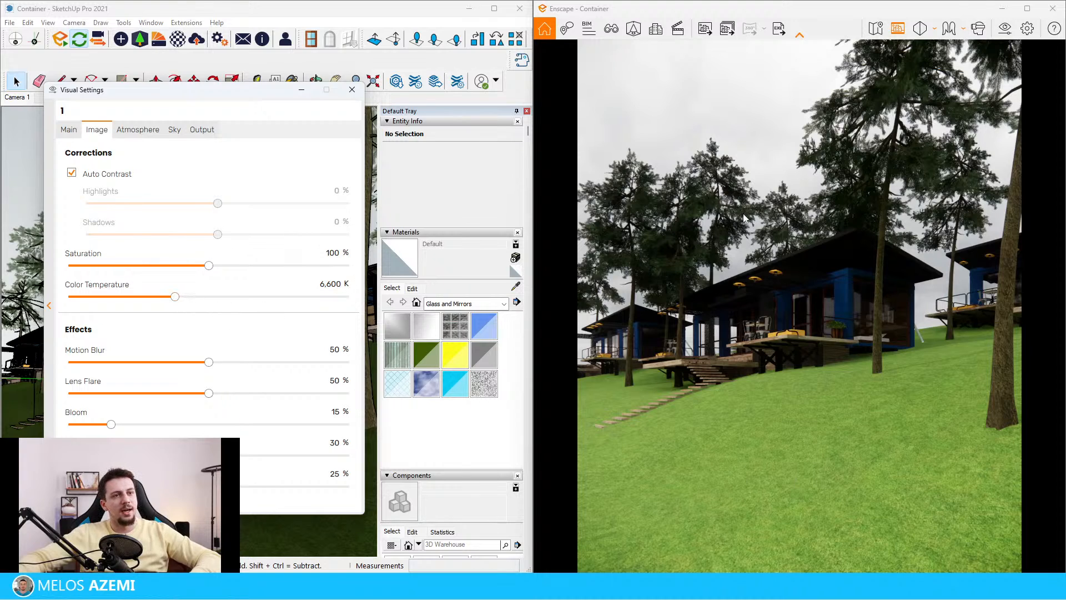
{"action": "left_click", "coordinate": [300, 90]}
Sample the ground material on the hill in front of the houses and rename it as grass.
{"action": "scroll", "coordinate": [166, 393], "scroll_direction": "down", "scroll_amount": 3}
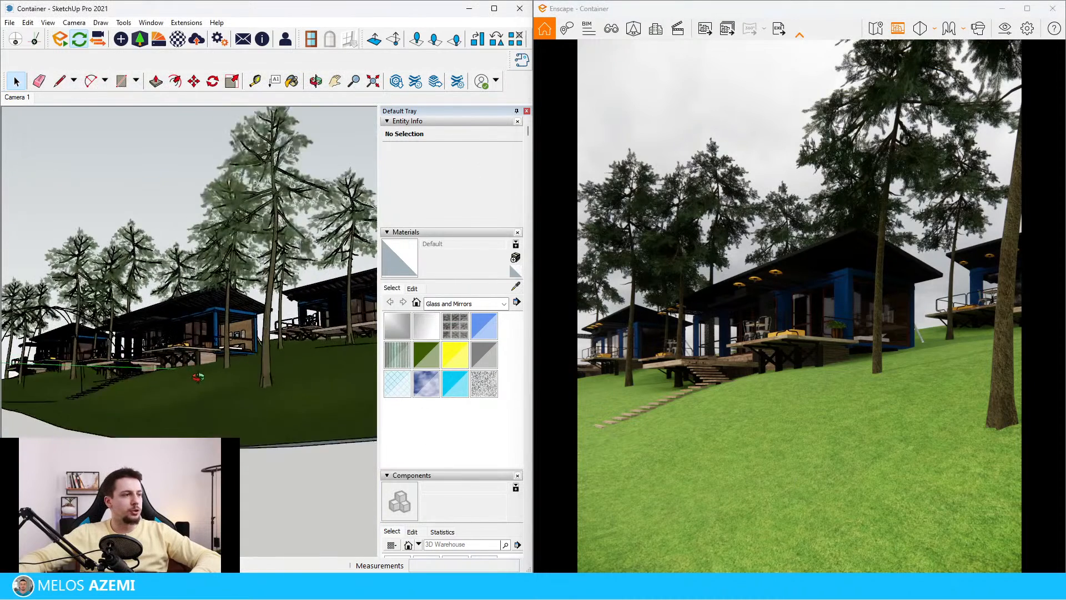
{"action": "scroll", "coordinate": [231, 305], "scroll_direction": "up", "scroll_amount": 4}
{"action": "scroll", "coordinate": [129, 291], "scroll_direction": "up", "scroll_amount": 4}
{"action": "key", "text": "b"}
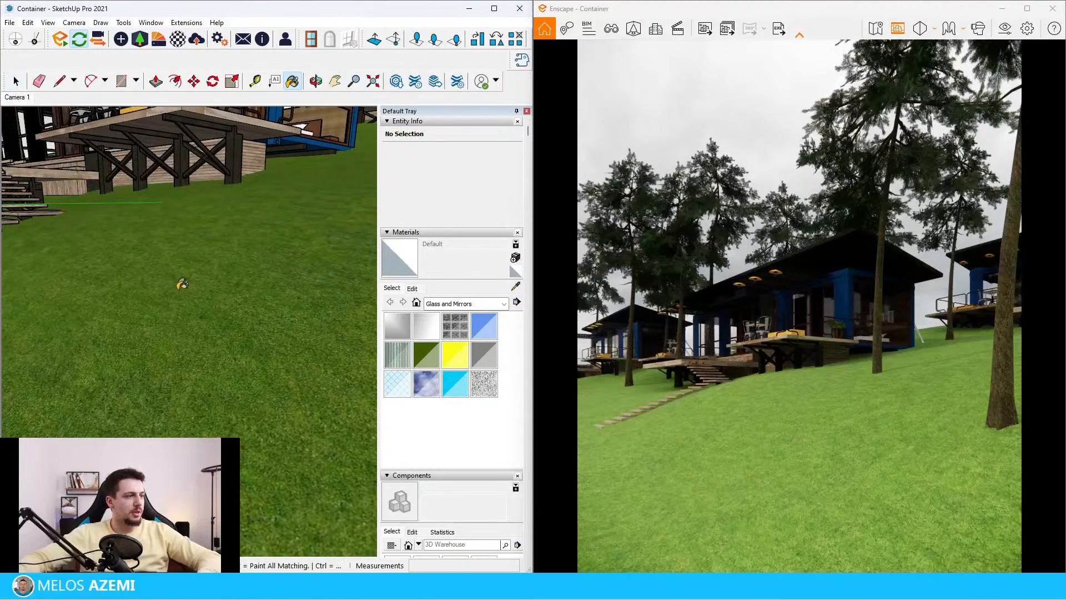
{"action": "left_click", "coordinate": [178, 284], "text": "alt"}
{"action": "left_click", "coordinate": [406, 232]}
{"action": "left_click", "coordinate": [411, 243]}
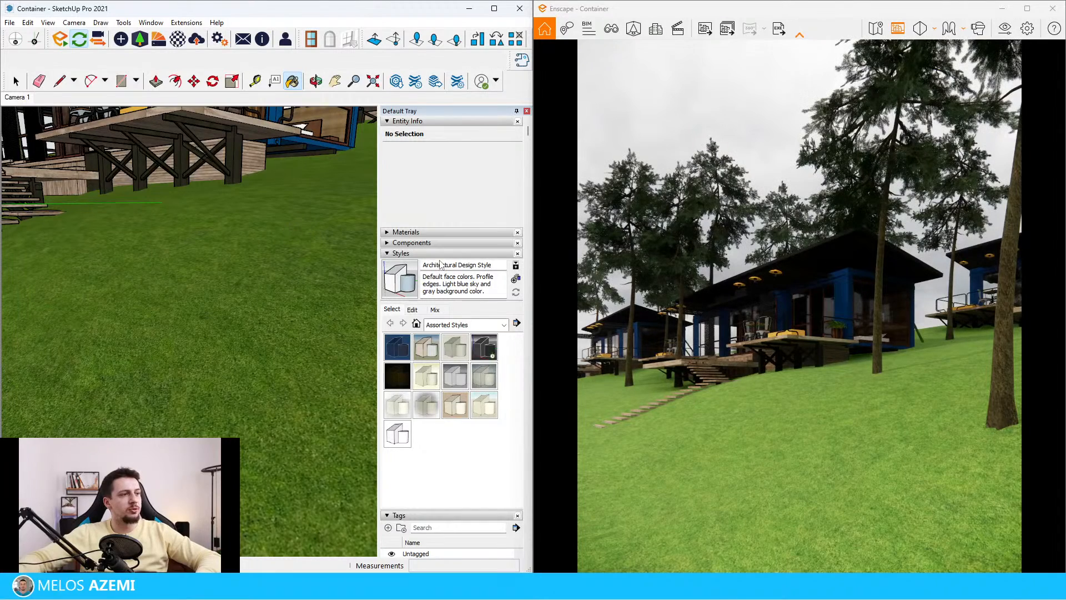
{"action": "left_click", "coordinate": [392, 232]}
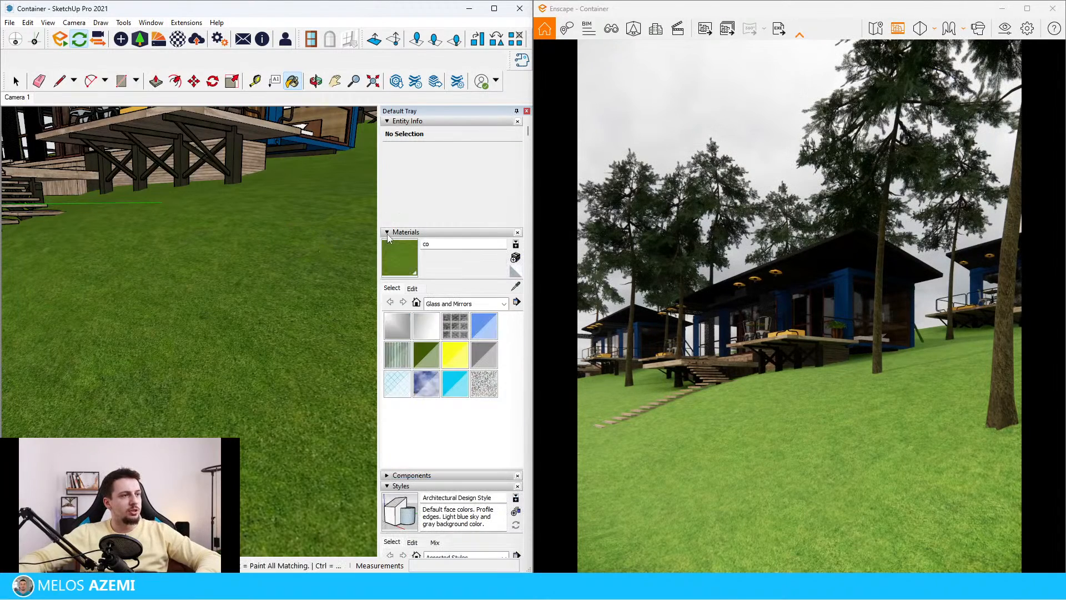
{"action": "left_click", "coordinate": [431, 244]}
{"action": "type", "text": "co"}
{"action": "type", "text": "grass"}
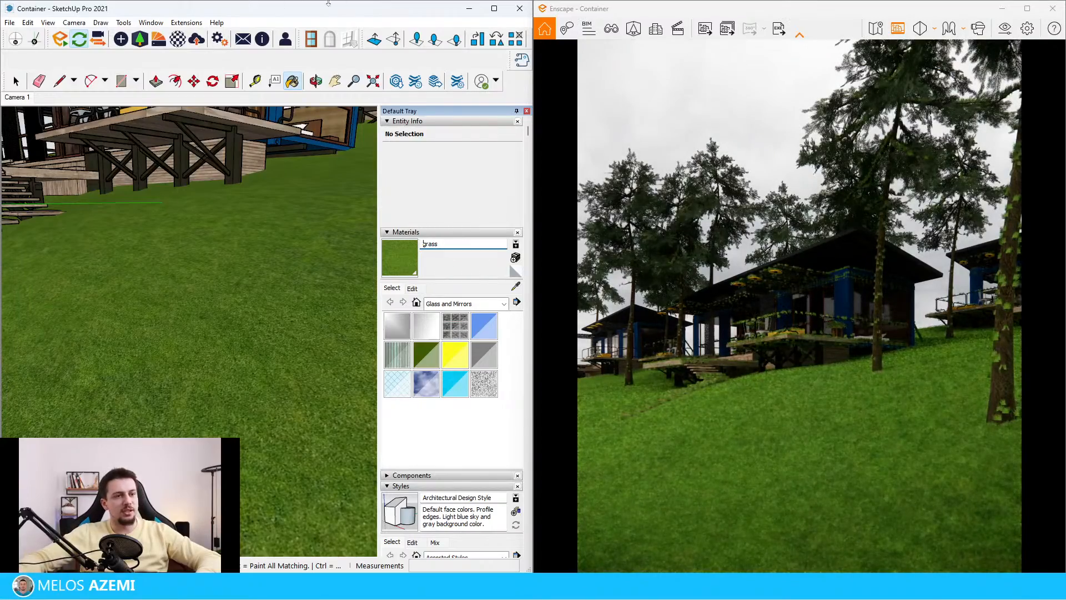
Sample the material of the tree trunk beside the house and undo the renaming of the ground material.
{"action": "scroll", "coordinate": [273, 375], "scroll_direction": "down", "scroll_amount": 4}
{"action": "middle_click_drag", "start_coordinate": [142, 409], "coordinate": [281, 264]}
{"action": "scroll", "coordinate": [281, 263], "scroll_direction": "up", "scroll_amount": 4}
{"action": "scroll", "coordinate": [281, 263], "scroll_direction": "down", "scroll_amount": 5}
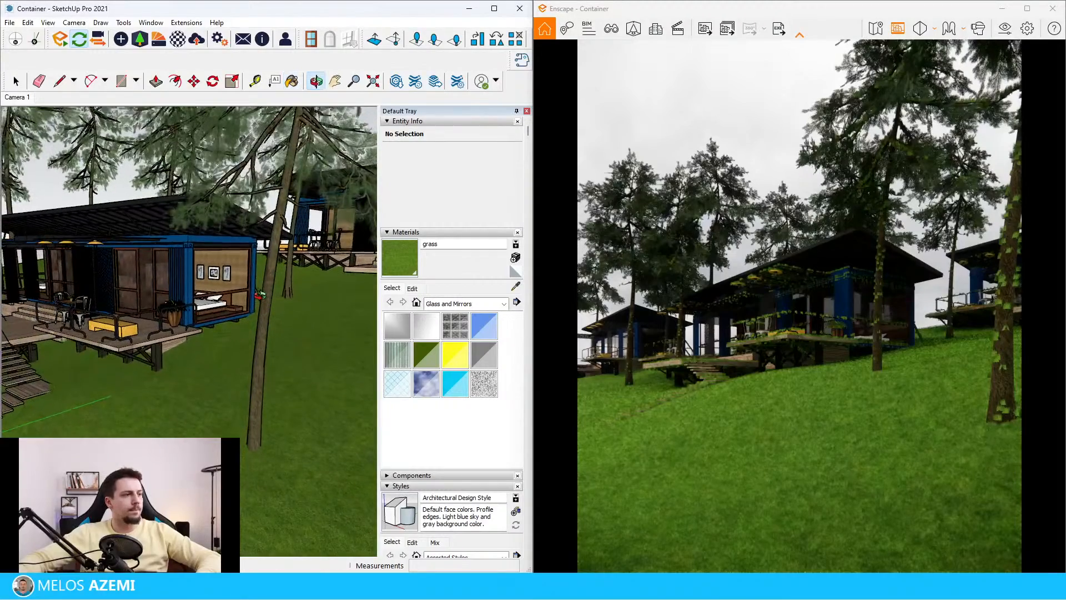
{"action": "left_click", "coordinate": [268, 292], "text": "alt"}
{"action": "left_click", "coordinate": [257, 429], "text": "alt"}
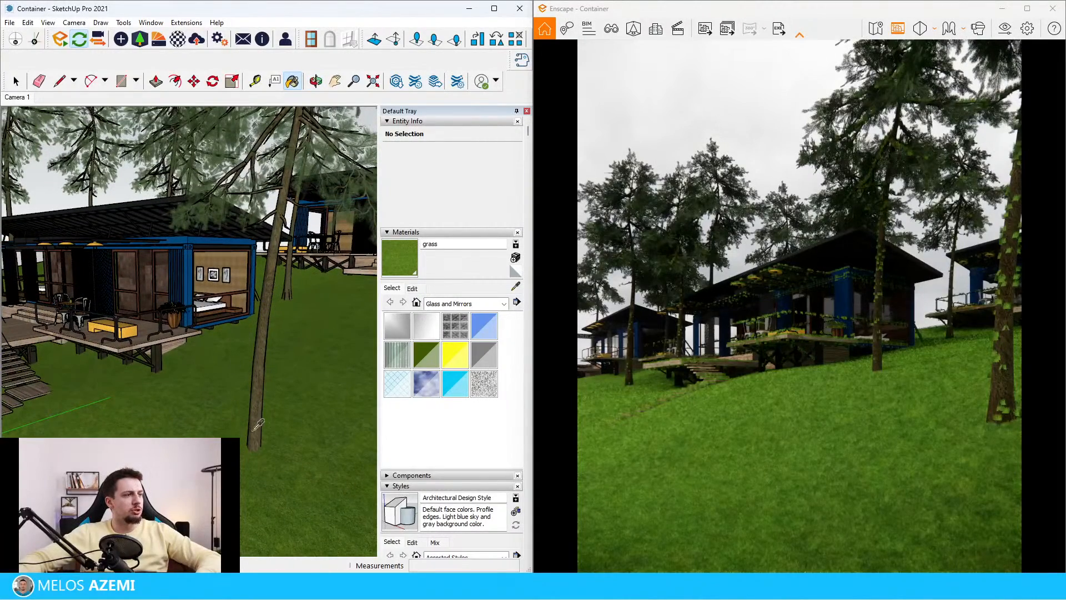
{"action": "scroll", "coordinate": [247, 432], "scroll_direction": "up", "scroll_amount": 3}
{"action": "mouse_move", "coordinate": [239, 427]}
{"action": "middle_mouse_down"}
{"action": "mouse_move", "coordinate": [249, 394]}
{"action": "mouse_move", "coordinate": [236, 407]}
{"action": "middle_mouse_up"}
{"action": "key", "text": "ctrl+z"}
{"action": "key", "text": "space"}
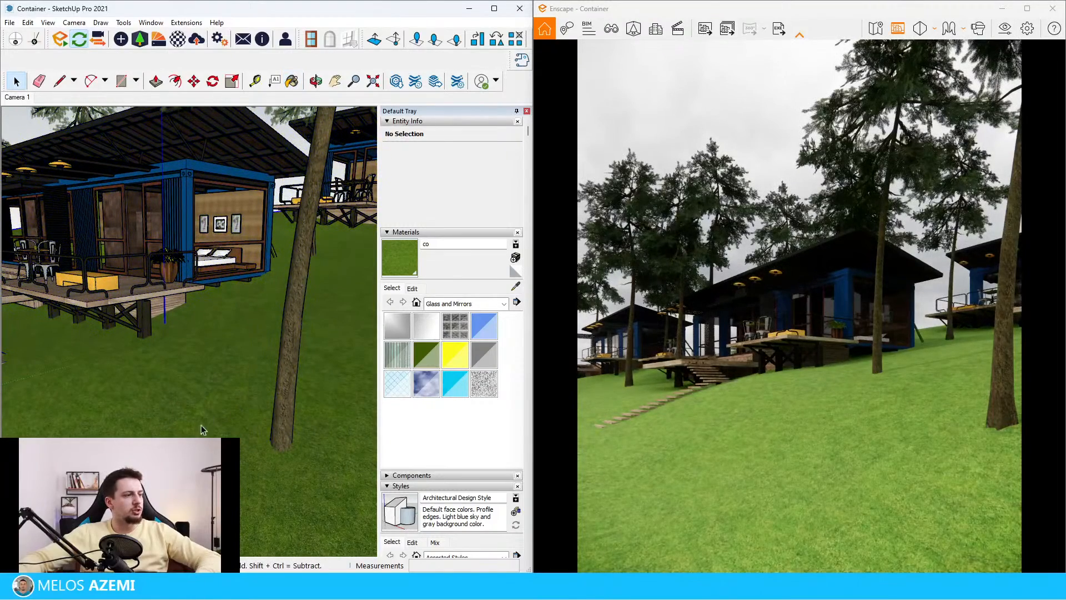
Open the terrain for editing and paint its ground surface with Grass Dark Green from the Landscaping, Fencing and Vegetation collection.
{"action": "left_click", "coordinate": [202, 427]}
{"action": "double_click", "coordinate": [228, 353]}
{"action": "left_click", "coordinate": [214, 426]}
{"action": "left_click", "coordinate": [503, 304]}
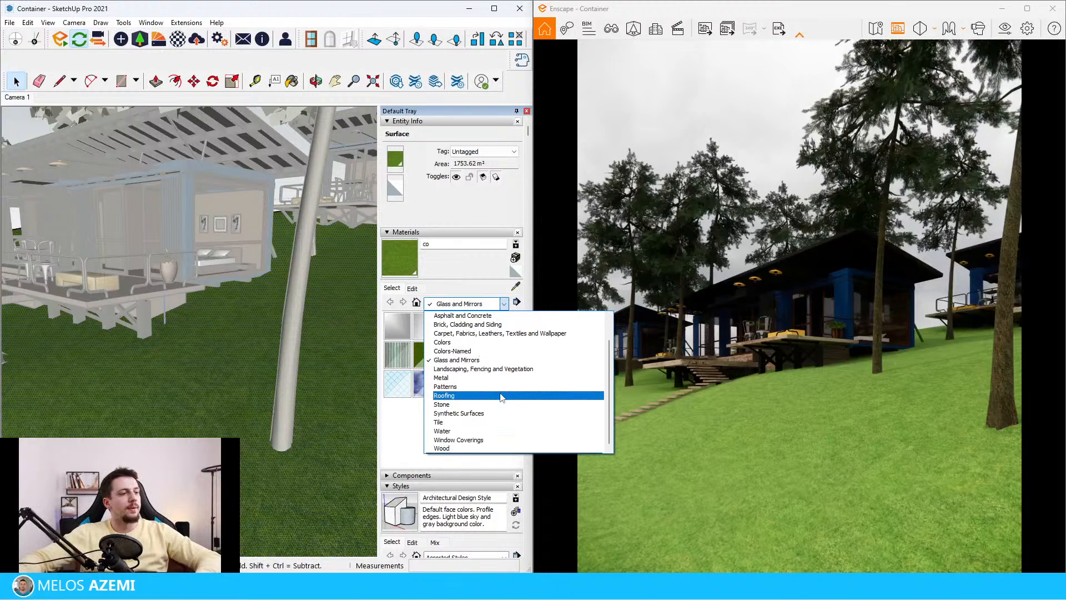
{"action": "left_click", "coordinate": [478, 369]}
{"action": "left_click", "coordinate": [489, 393]}
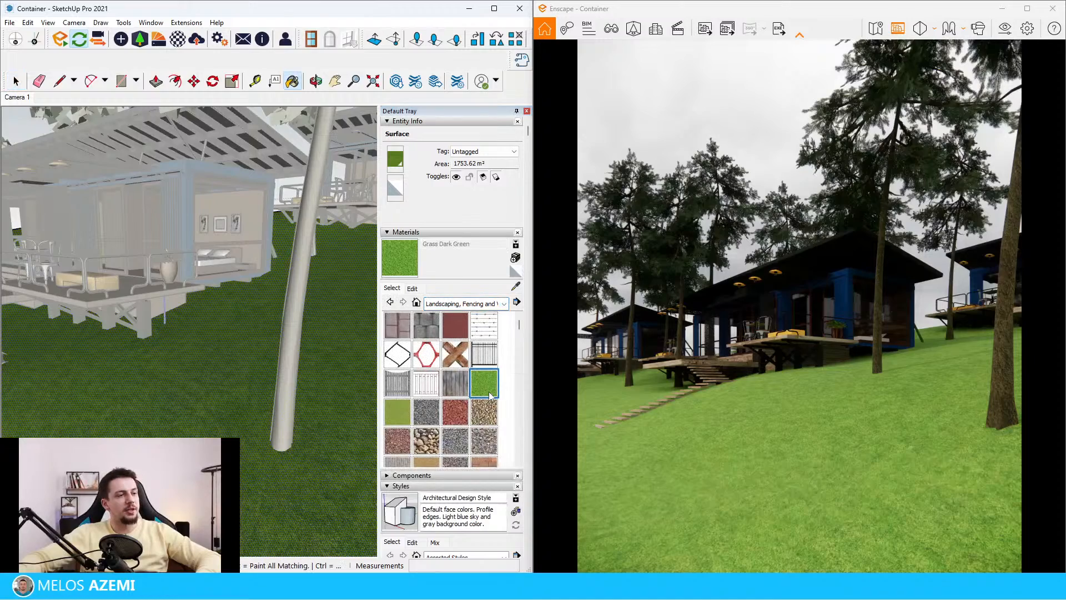
{"action": "left_click", "coordinate": [362, 454]}
Adjust the Grass Dark Green colour to about saturation 40 and lightness 31, and leave the terrain's editing mode.
{"action": "left_click", "coordinate": [412, 288]}
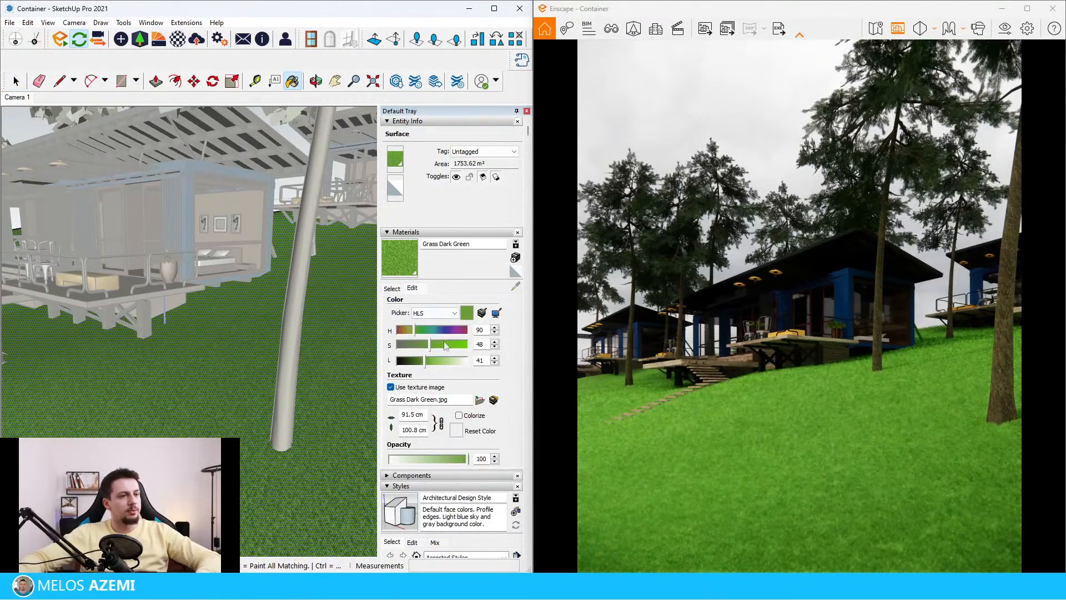
{"action": "left_click", "coordinate": [420, 363]}
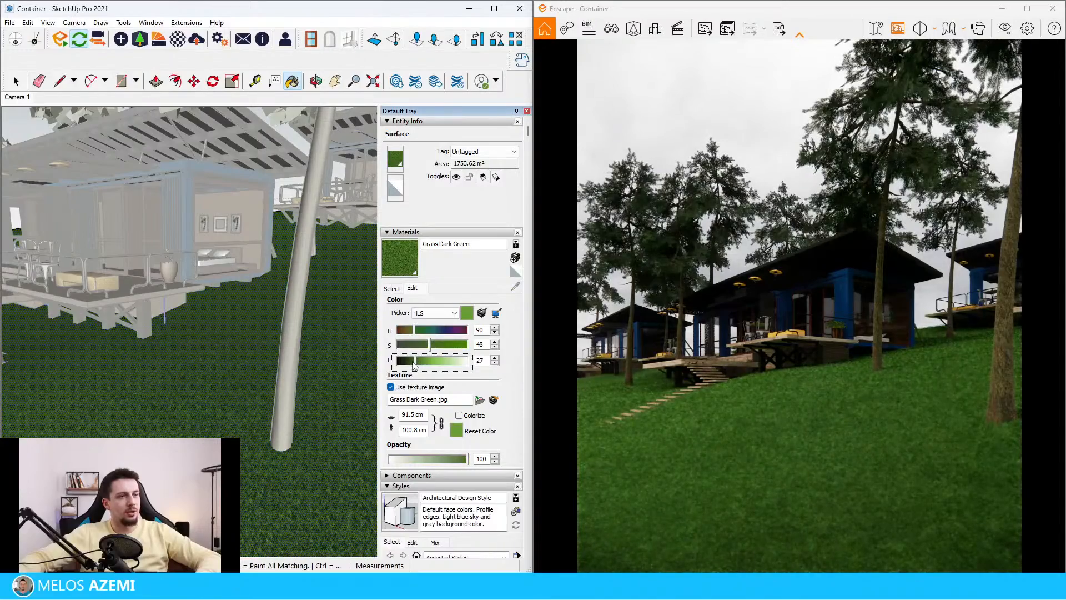
{"action": "left_click", "coordinate": [423, 345]}
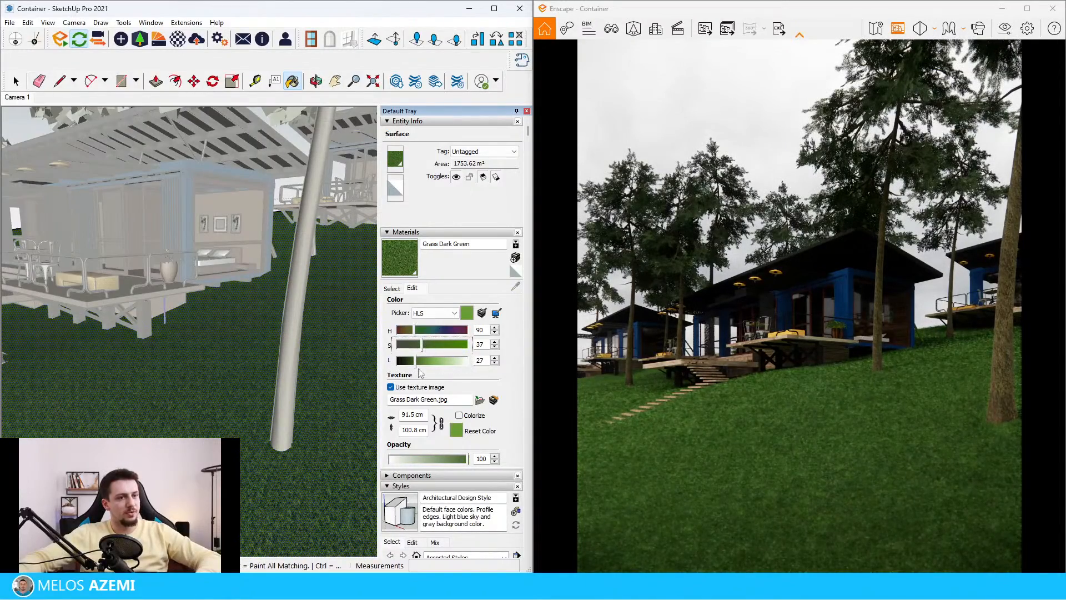
{"action": "middle_click_drag", "start_coordinate": [201, 436], "coordinate": [187, 404]}
{"action": "key", "text": "space"}
{"action": "key", "text": "Escape"}
{"action": "scroll", "coordinate": [188, 401], "scroll_direction": "down", "scroll_amount": 1}
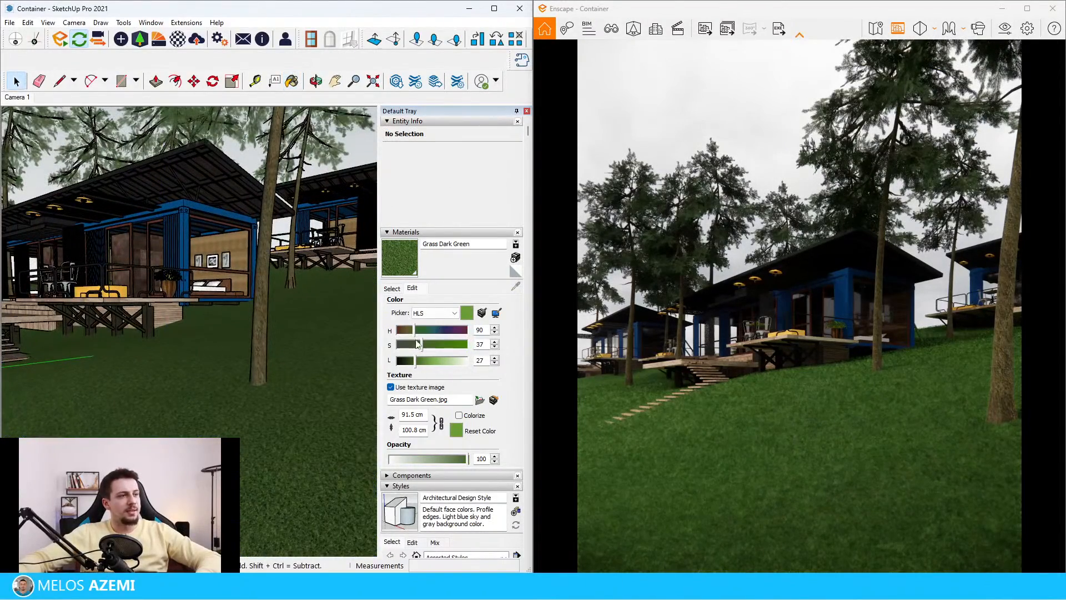
{"action": "left_click", "coordinate": [418, 361]}
{"action": "left_click", "coordinate": [425, 344]}
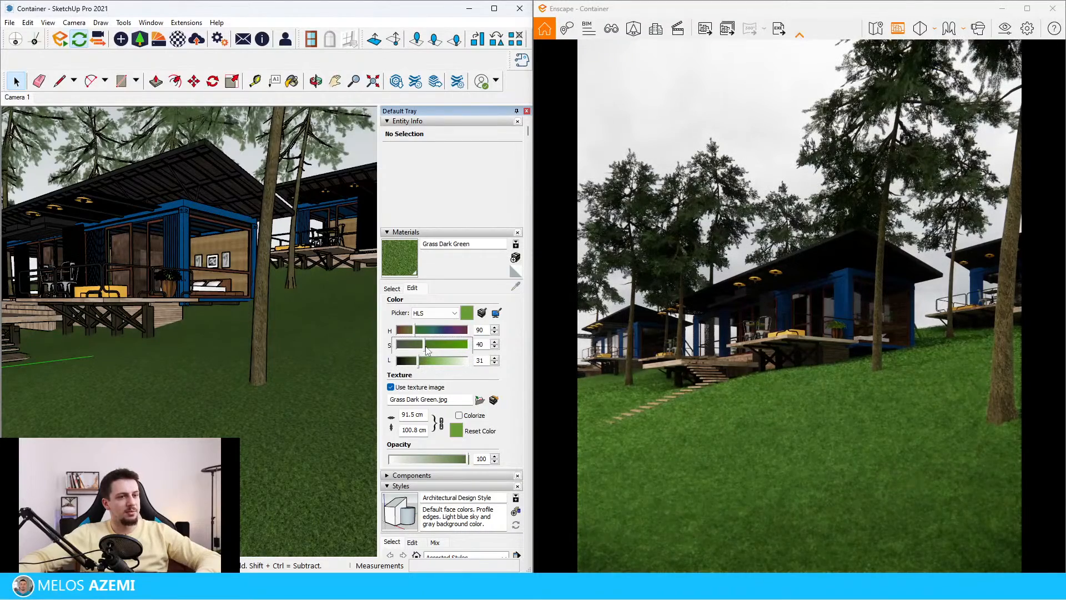
In the Enscape material settings of Grass Dark Green, set the grass height to 27.8% and height variation to about 67.3%.
{"action": "left_click", "coordinate": [178, 39]}
{"action": "left_click", "coordinate": [303, 3]}
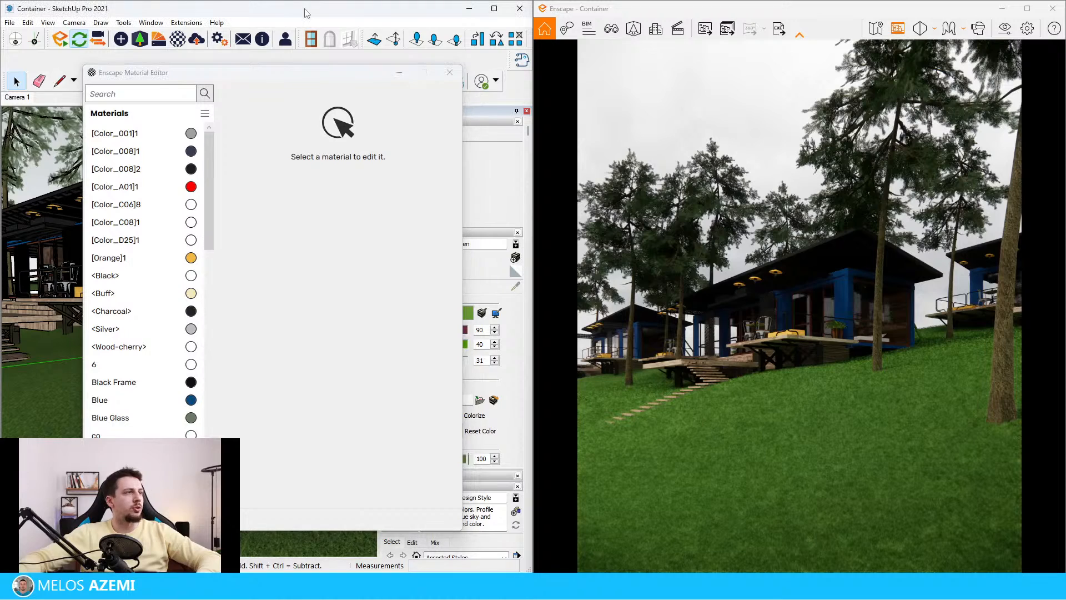
{"action": "key", "text": "b"}
{"action": "left_click", "coordinate": [44, 412], "text": "alt"}
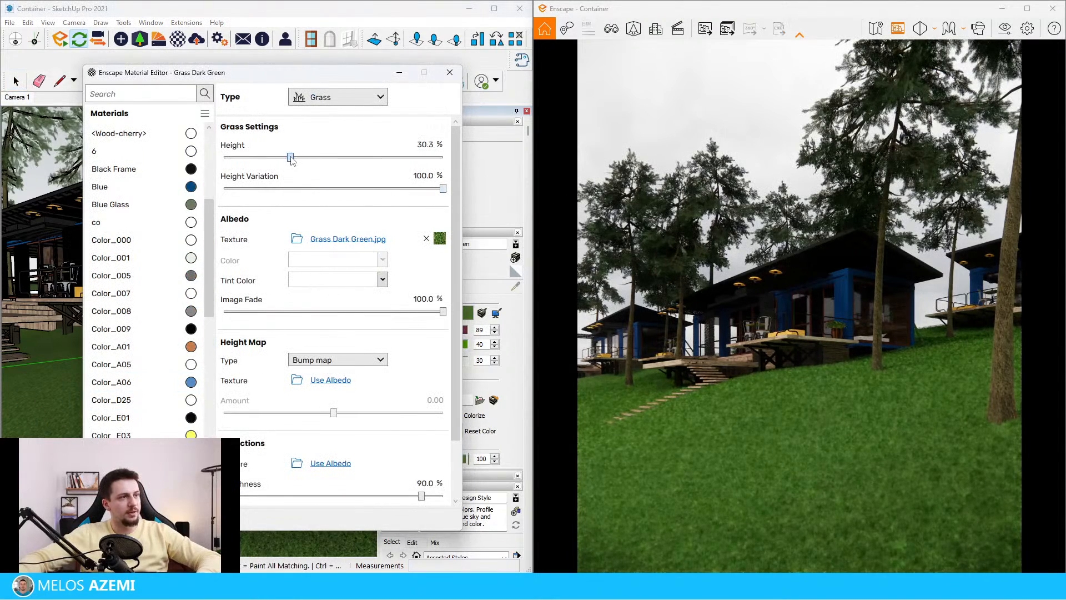
{"action": "left_click_drag", "start_coordinate": [291, 159], "coordinate": [287, 185]}
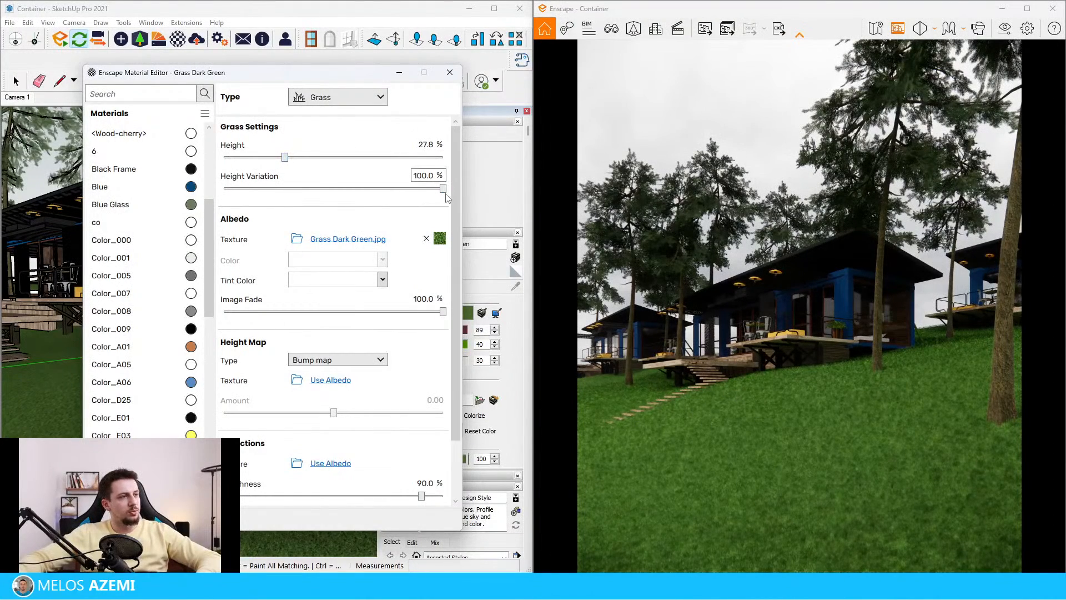
{"action": "left_click_drag", "start_coordinate": [443, 189], "coordinate": [338, 202]}
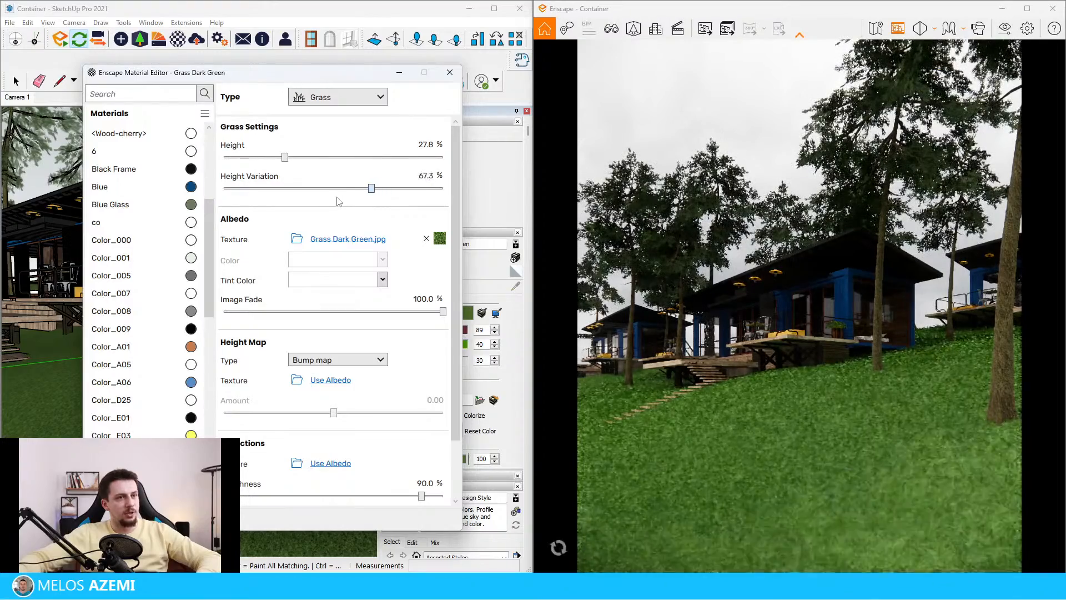
{"action": "left_click", "coordinate": [449, 73]}
Delete all the pine trees together with the wireframe sphere group in front of the middle house, and save the model.
{"action": "mouse_move", "coordinate": [290, 412]}
{"action": "middle_mouse_down"}
{"action": "mouse_move", "coordinate": [216, 279]}
{"action": "mouse_move", "coordinate": [220, 328]}
{"action": "mouse_move", "coordinate": [245, 311]}
{"action": "middle_mouse_up"}
{"action": "scroll", "coordinate": [219, 295], "scroll_direction": "down", "scroll_amount": 4}
{"action": "key", "text": "space"}
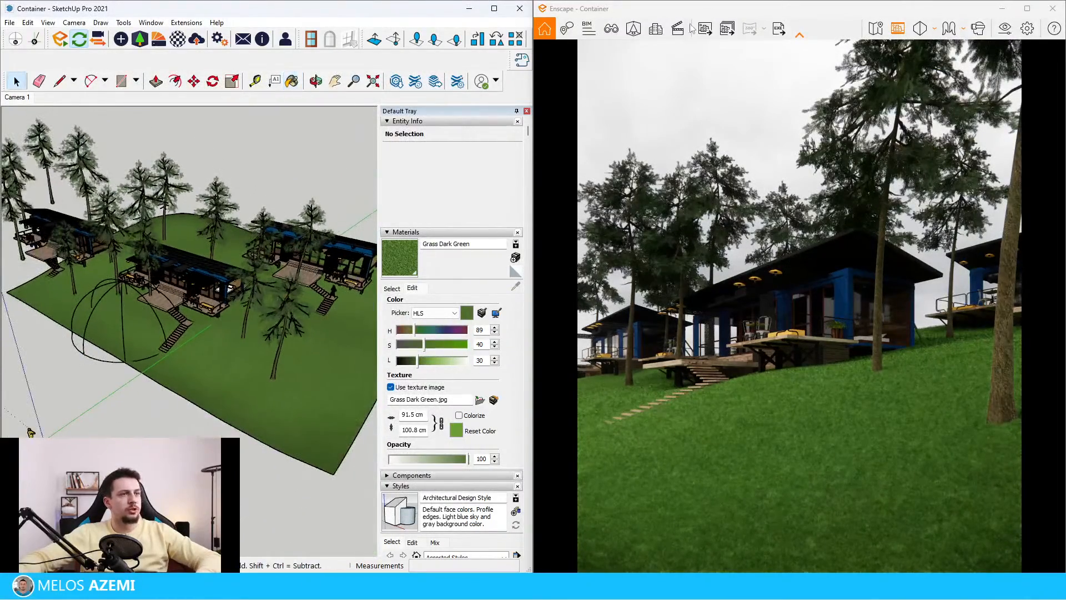
{"action": "left_click", "coordinate": [293, 322]}
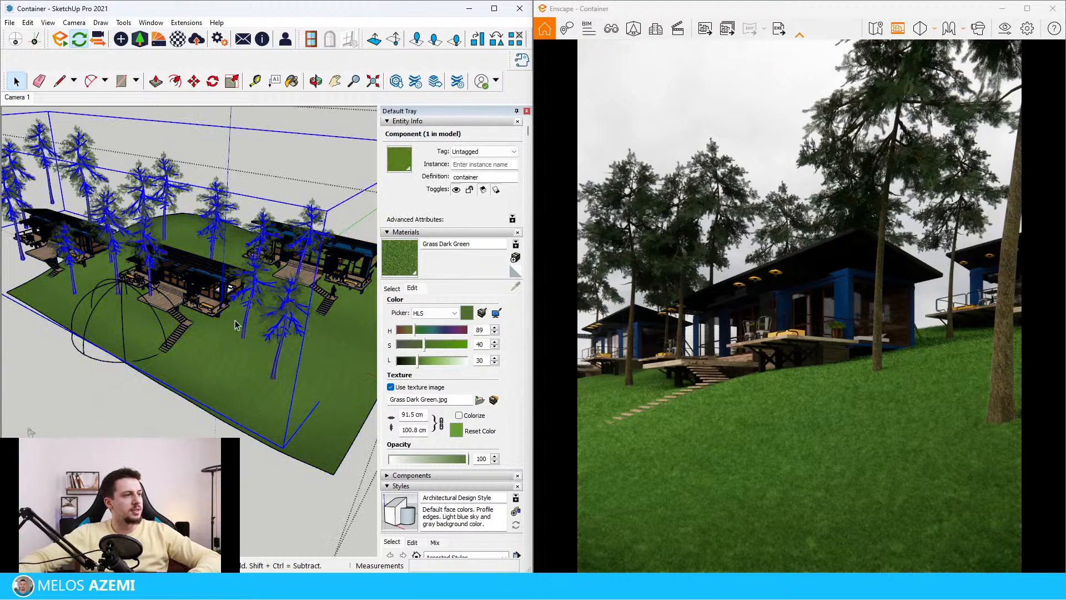
{"action": "left_click", "coordinate": [126, 300], "text": "shift"}
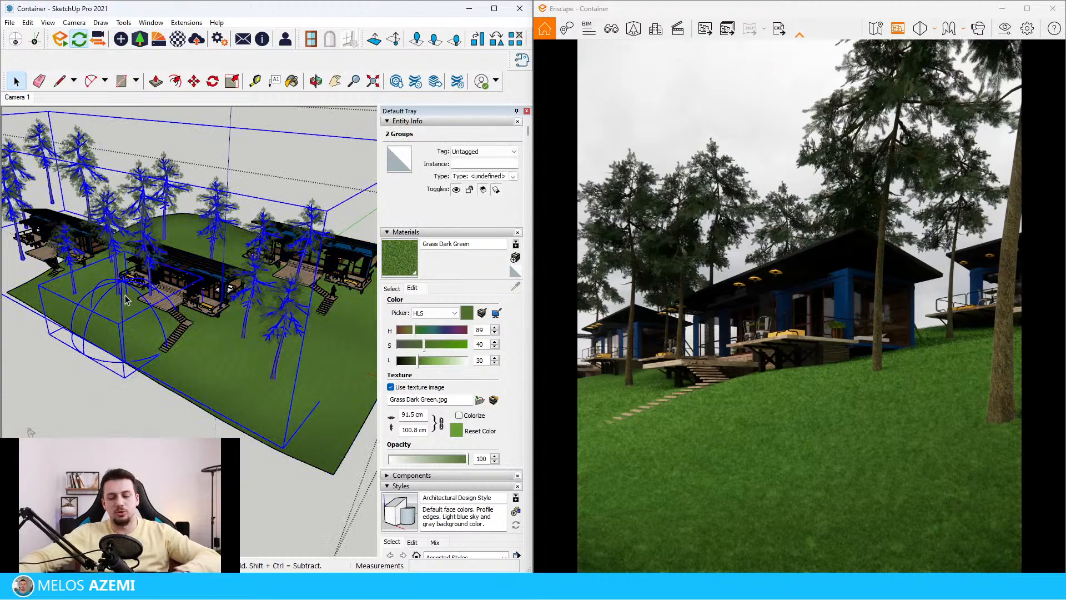
{"action": "key", "text": "Delete"}
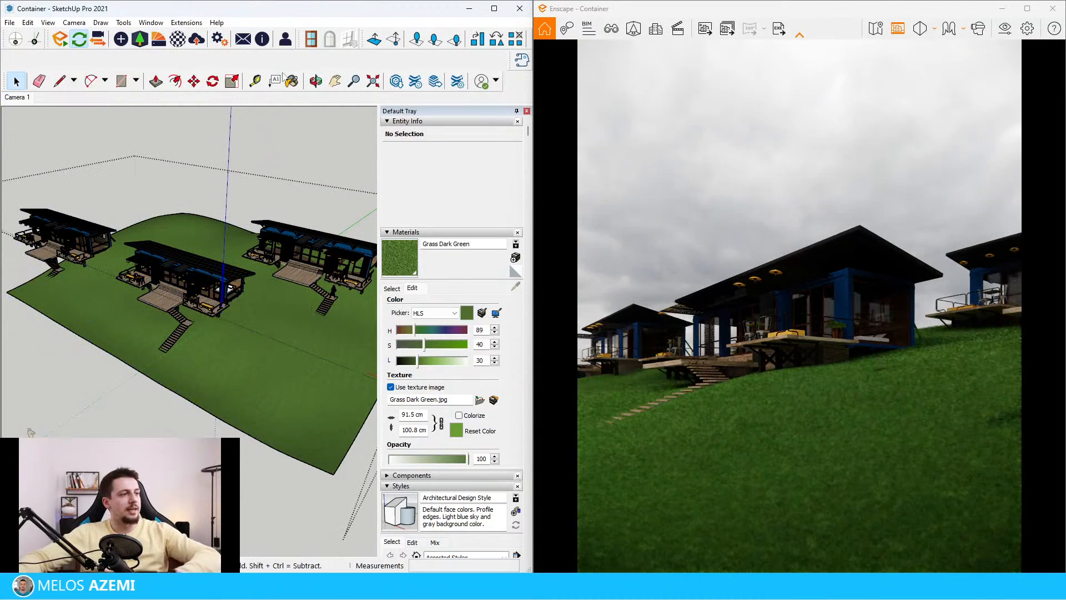
{"action": "left_click", "coordinate": [9, 22]}
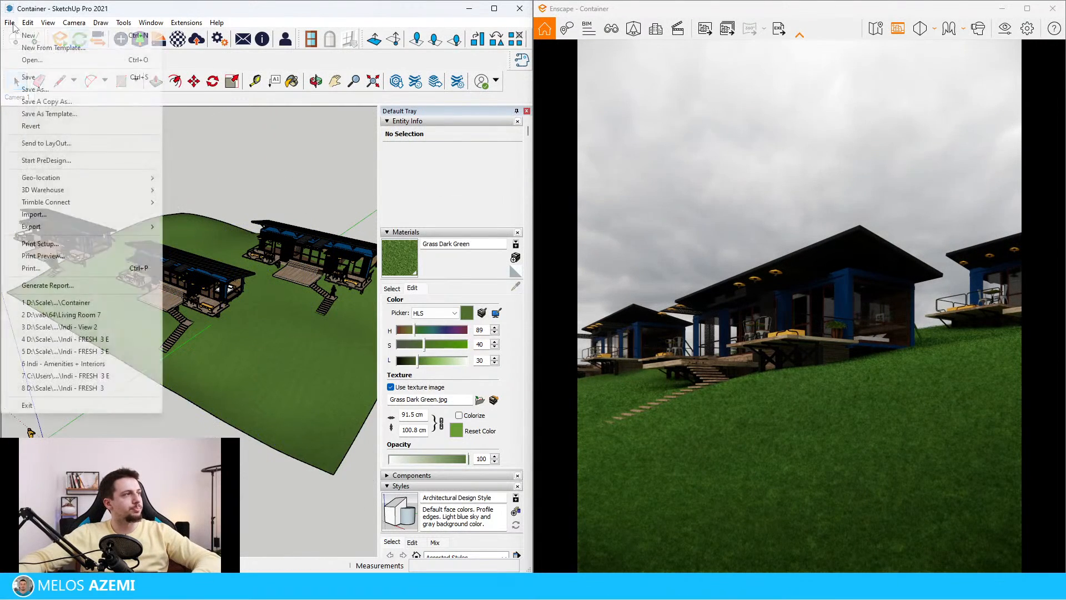
{"action": "left_click", "coordinate": [43, 79]}
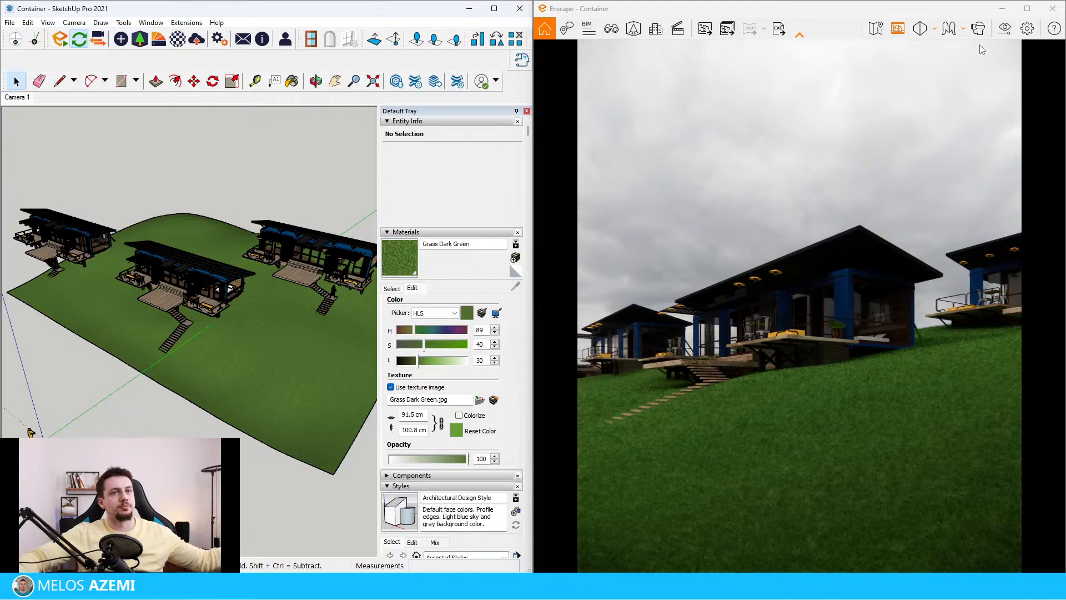
Start a multi-asset placement from the Enscape Asset Library and filter the assets to vegetation tagged Tree.
{"action": "left_click", "coordinate": [633, 28]}
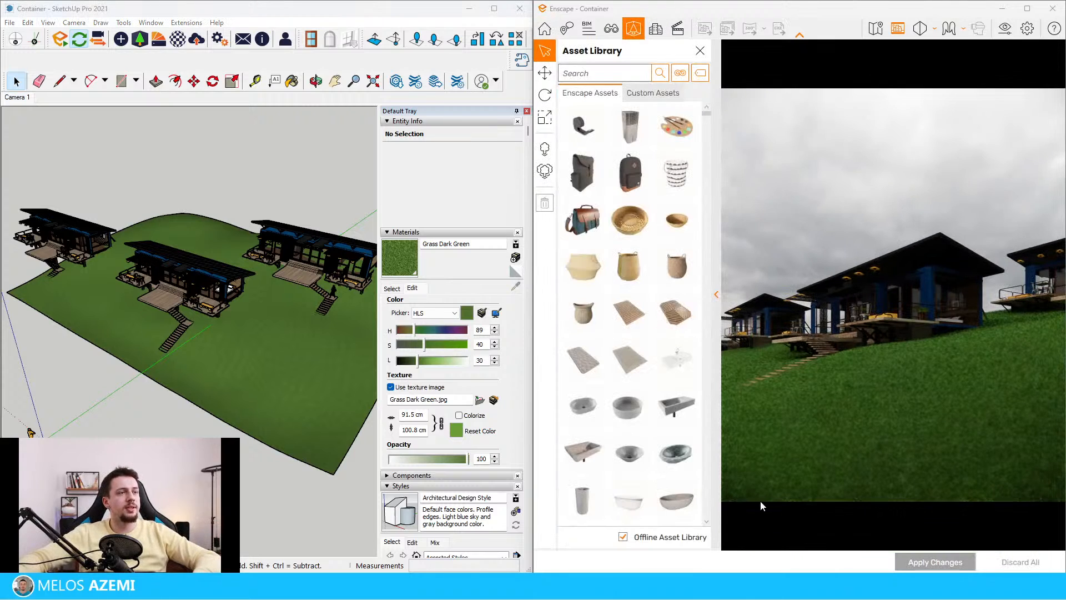
{"action": "left_click", "coordinate": [545, 171]}
{"action": "left_click", "coordinate": [680, 73]}
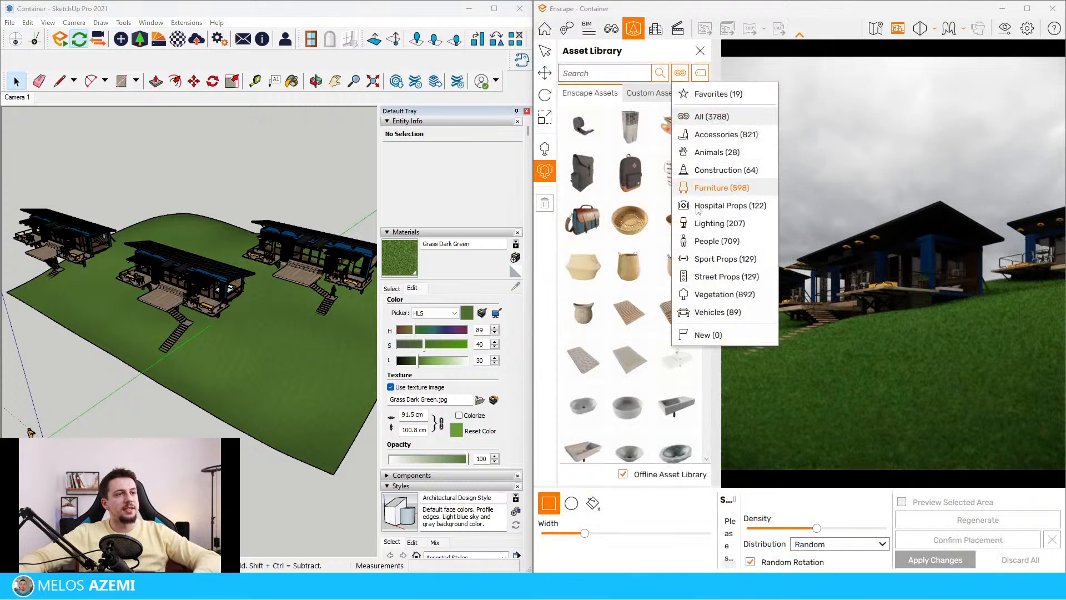
{"action": "left_click", "coordinate": [712, 294]}
{"action": "left_click", "coordinate": [700, 72]}
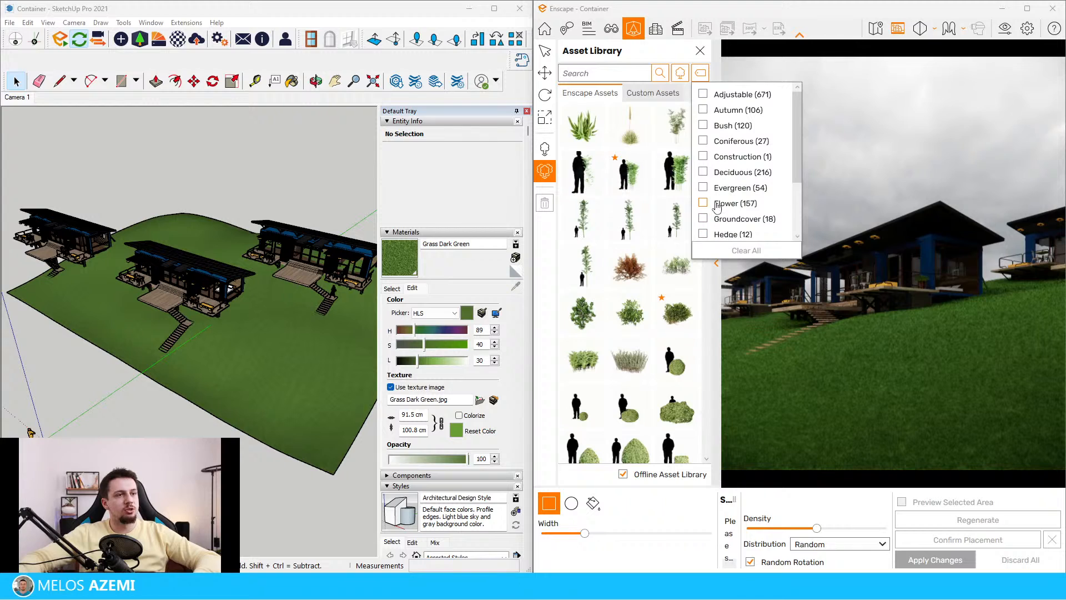
{"action": "scroll", "coordinate": [736, 220], "scroll_direction": "down", "scroll_amount": 3}
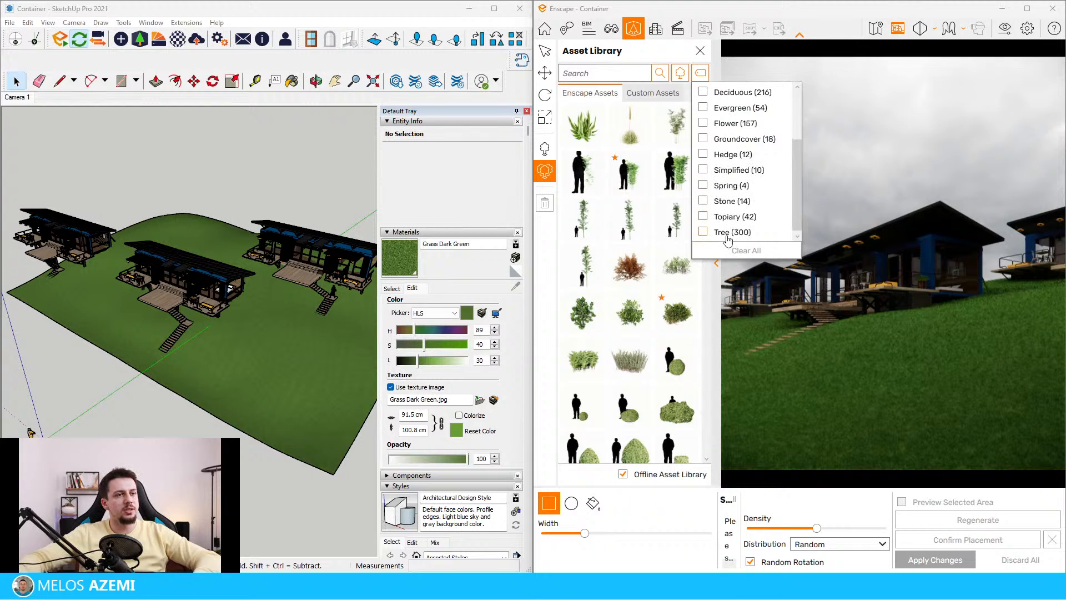
{"action": "left_click", "coordinate": [727, 233]}
Choose a mix of tall conifers for scattering, including Coniferous Tree 006: Pine and Coniferous Tree 016: Spruce, and browse the remaining trees.
{"action": "left_click", "coordinate": [658, 228]}
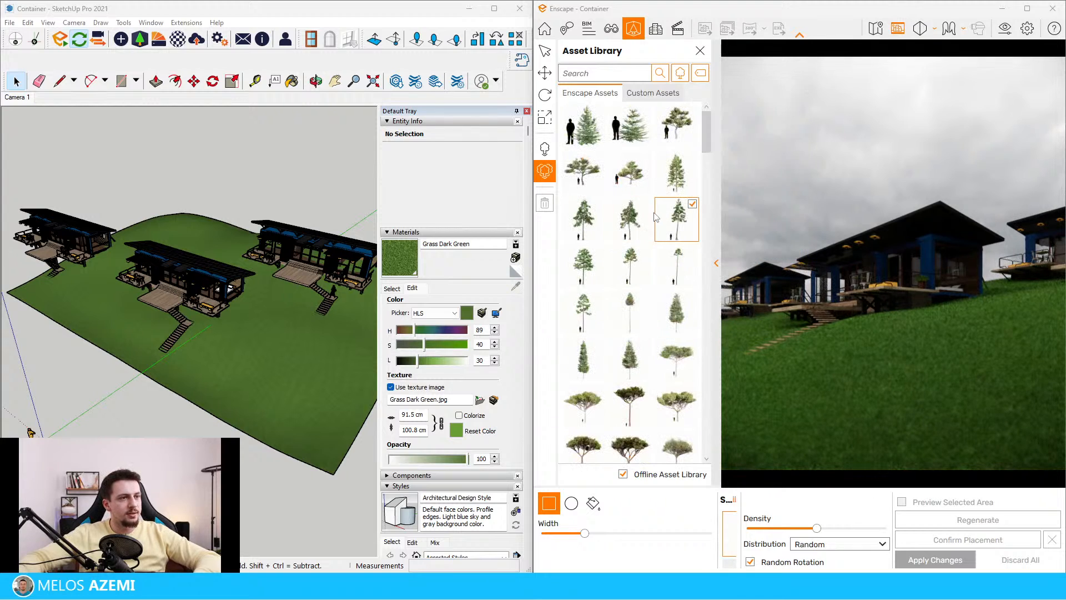
{"action": "left_click", "coordinate": [687, 168]}
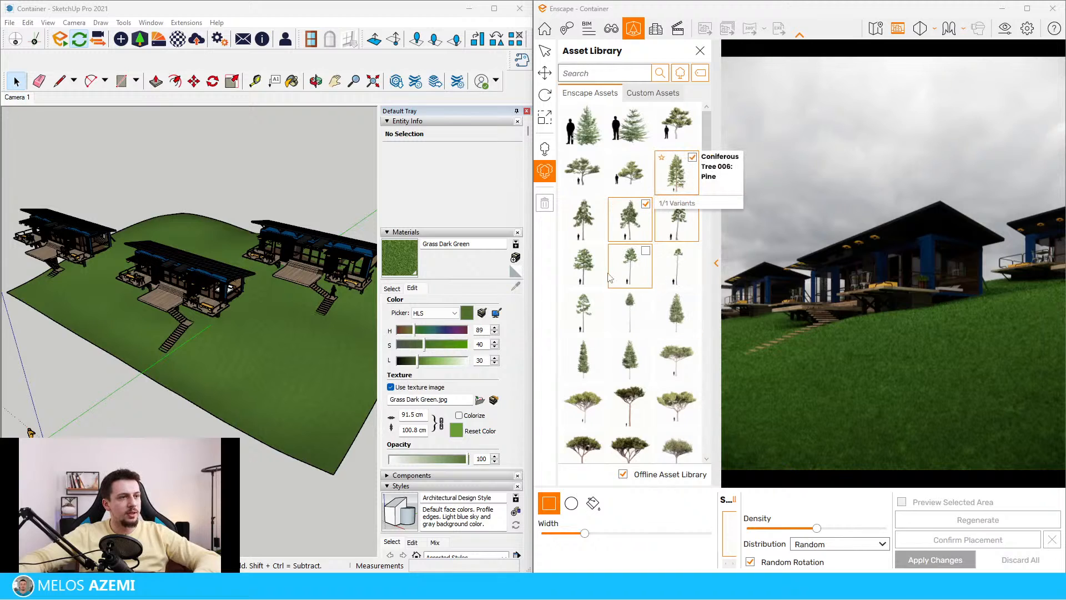
{"action": "left_click", "coordinate": [678, 219]}
{"action": "left_click", "coordinate": [593, 271]}
{"action": "left_click", "coordinate": [583, 221]}
{"action": "left_click", "coordinate": [634, 268]}
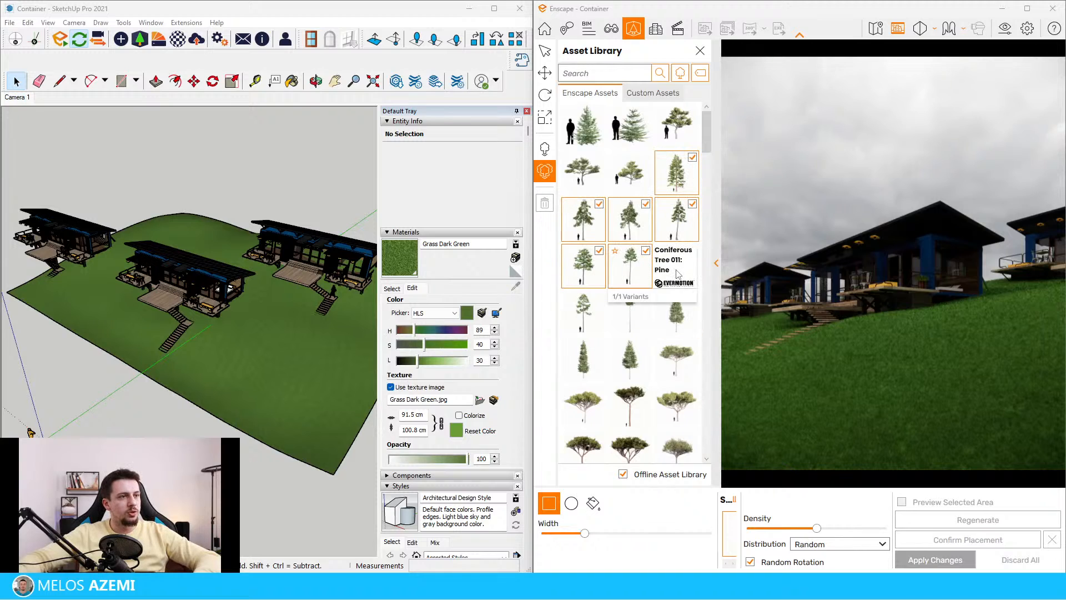
{"action": "left_click", "coordinate": [633, 328]}
{"action": "left_click", "coordinate": [583, 360]}
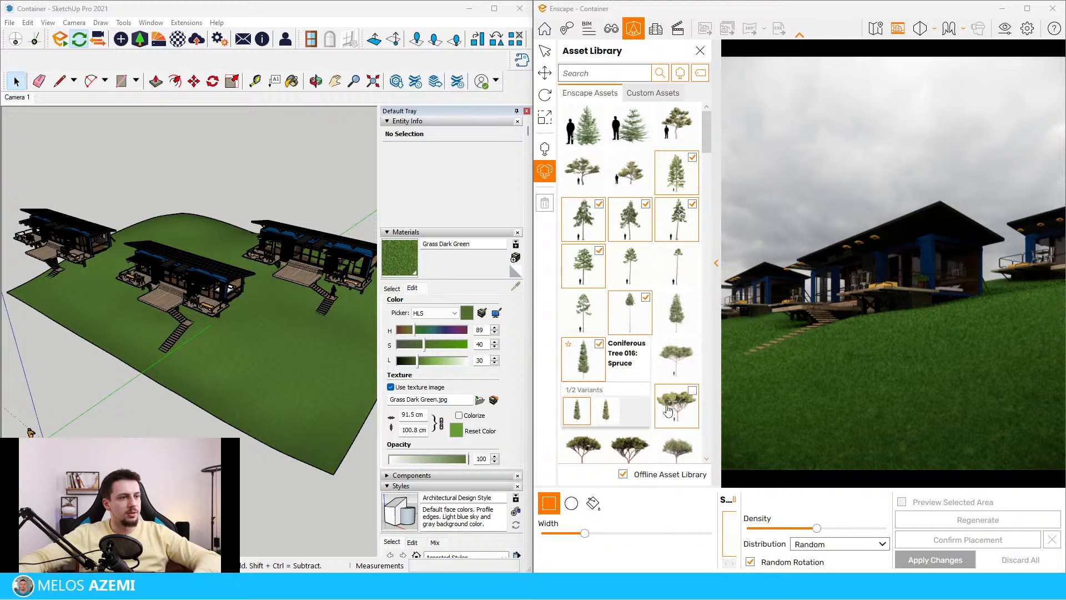
{"action": "scroll", "coordinate": [633, 305], "scroll_direction": "down", "scroll_amount": 6}
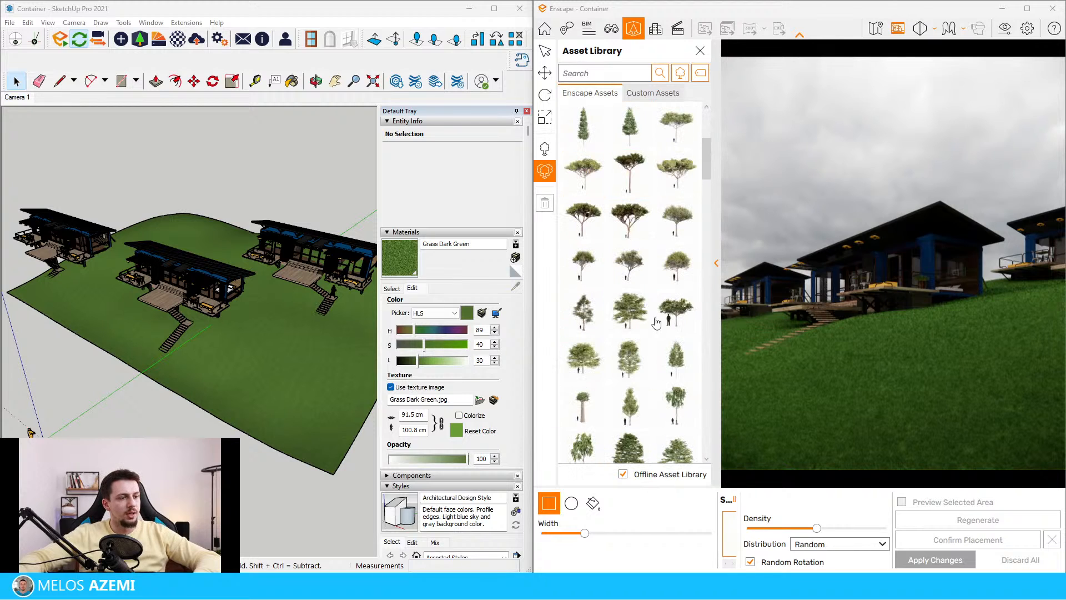
{"action": "scroll", "coordinate": [682, 335], "scroll_direction": "down", "scroll_amount": 5}
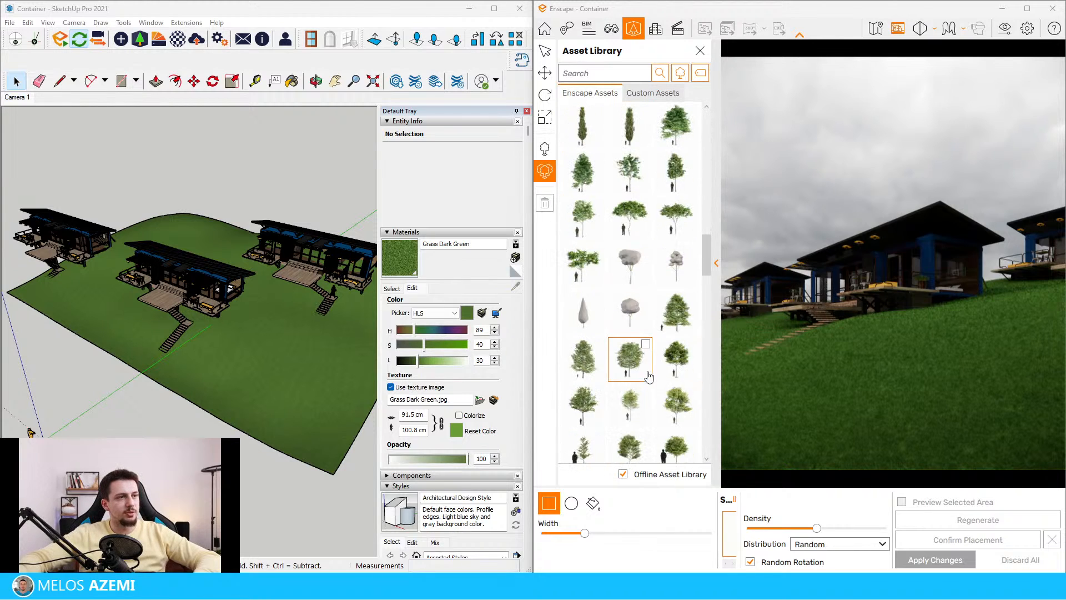
{"action": "scroll", "coordinate": [667, 370], "scroll_direction": "down", "scroll_amount": 6}
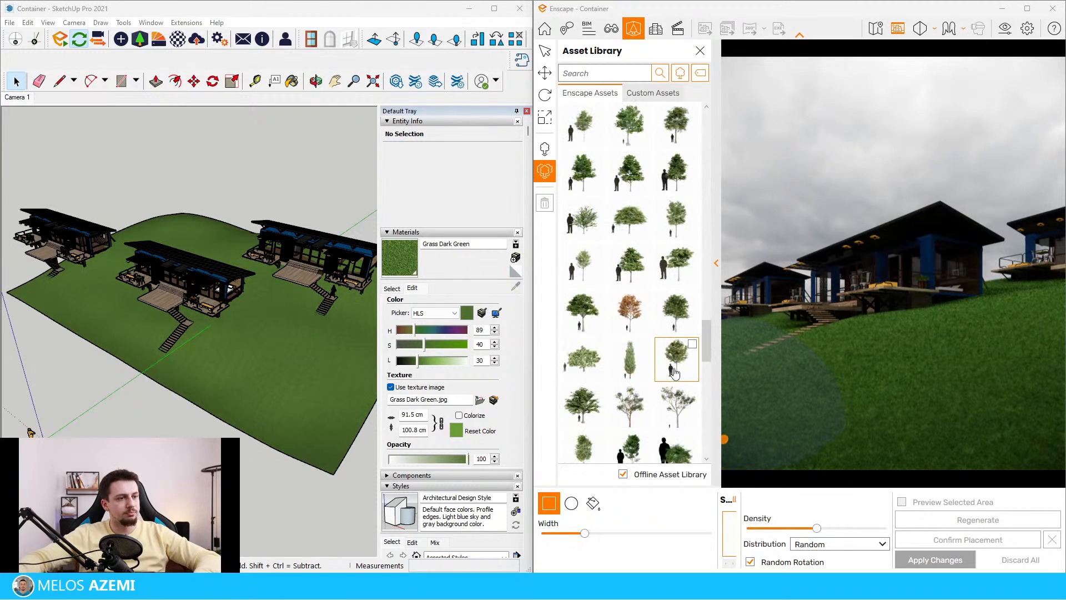
{"action": "scroll", "coordinate": [677, 371], "scroll_direction": "down", "scroll_amount": 6}
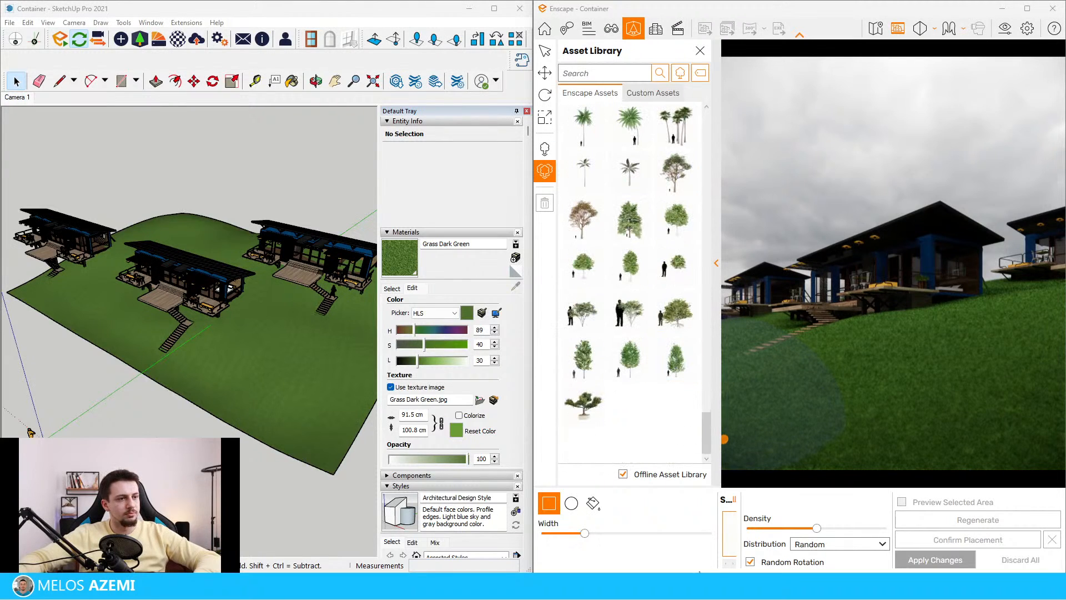
Fill the whole terrain with the chosen conifers at maximum density, apply the placement to the model, and close the Asset Library.
{"action": "left_click", "coordinate": [593, 503]}
{"action": "left_click", "coordinate": [811, 364]}
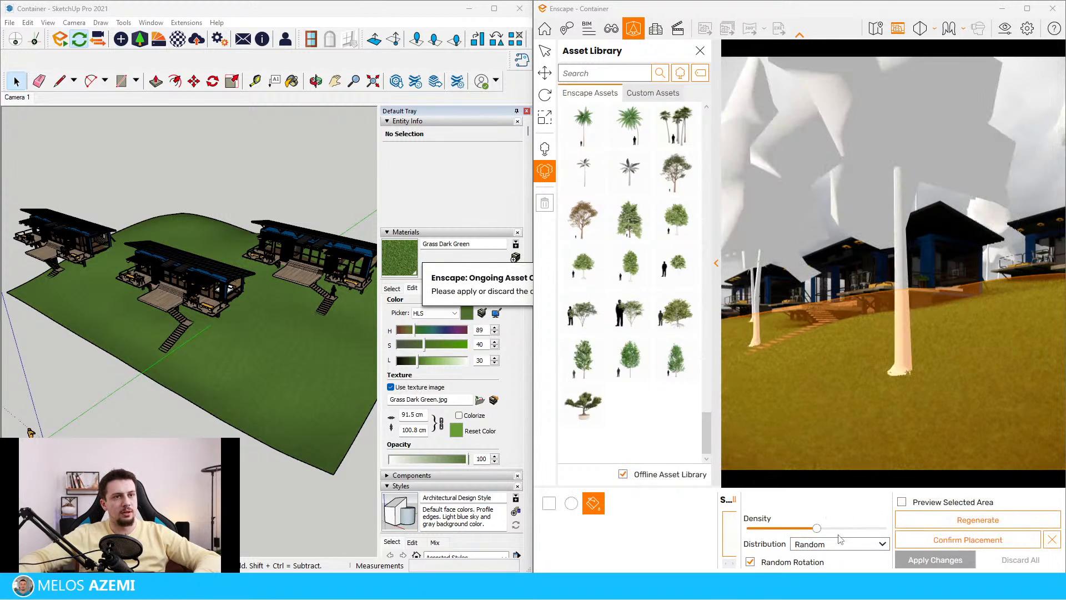
{"action": "left_click_drag", "start_coordinate": [820, 533], "coordinate": [883, 531]}
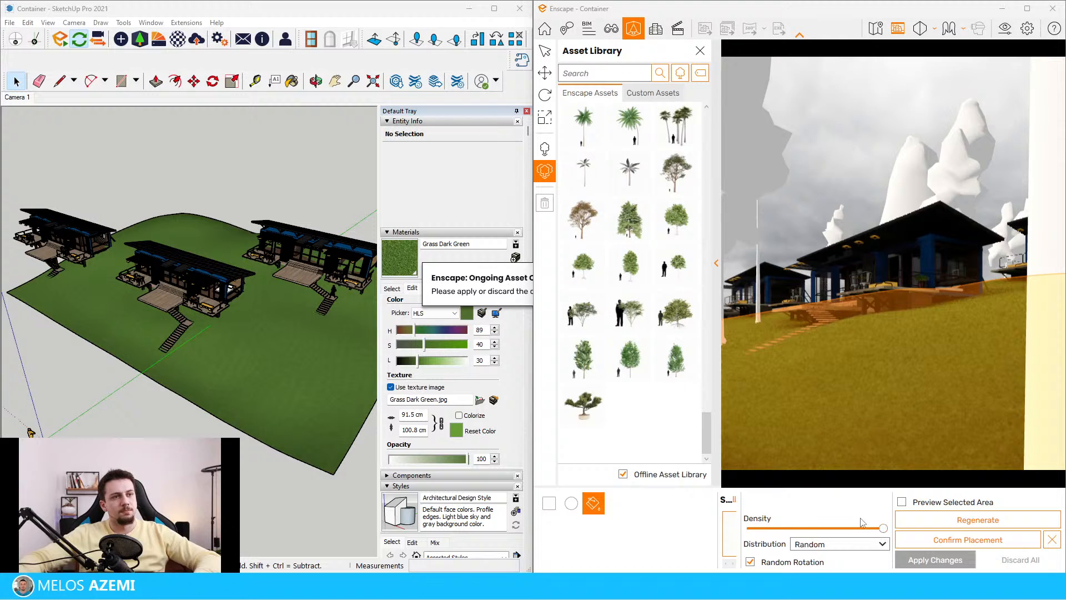
{"action": "left_click", "coordinate": [991, 540]}
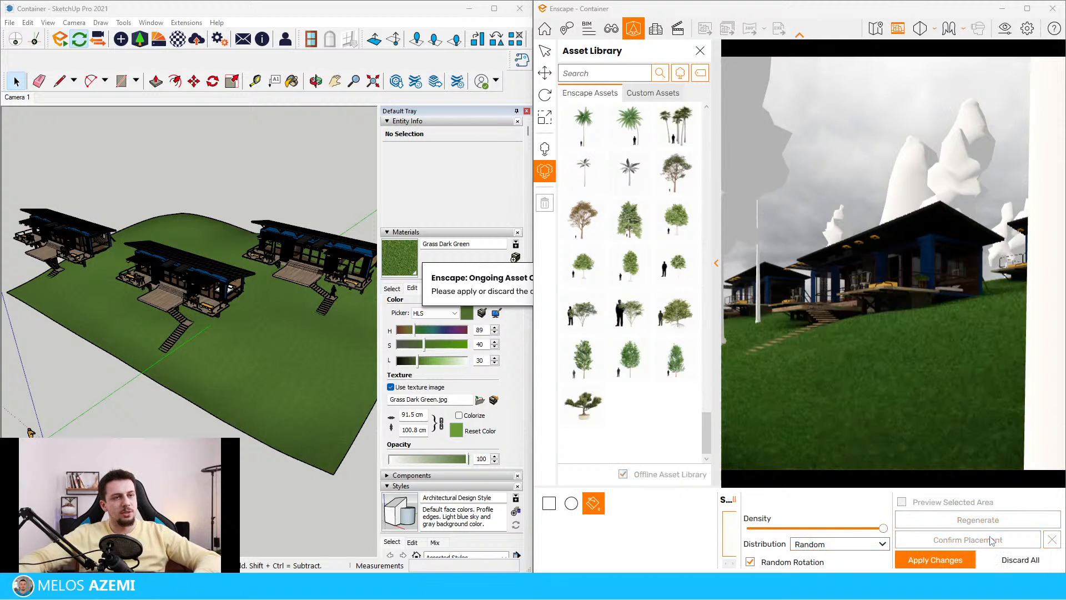
{"action": "left_click", "coordinate": [959, 562]}
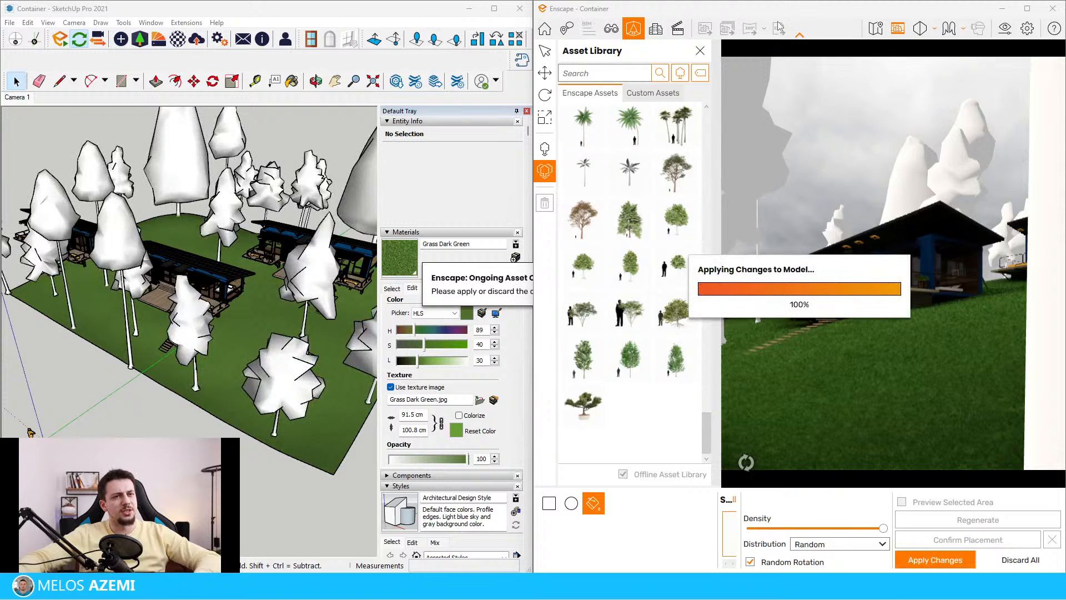
{"action": "left_click", "coordinate": [701, 50]}
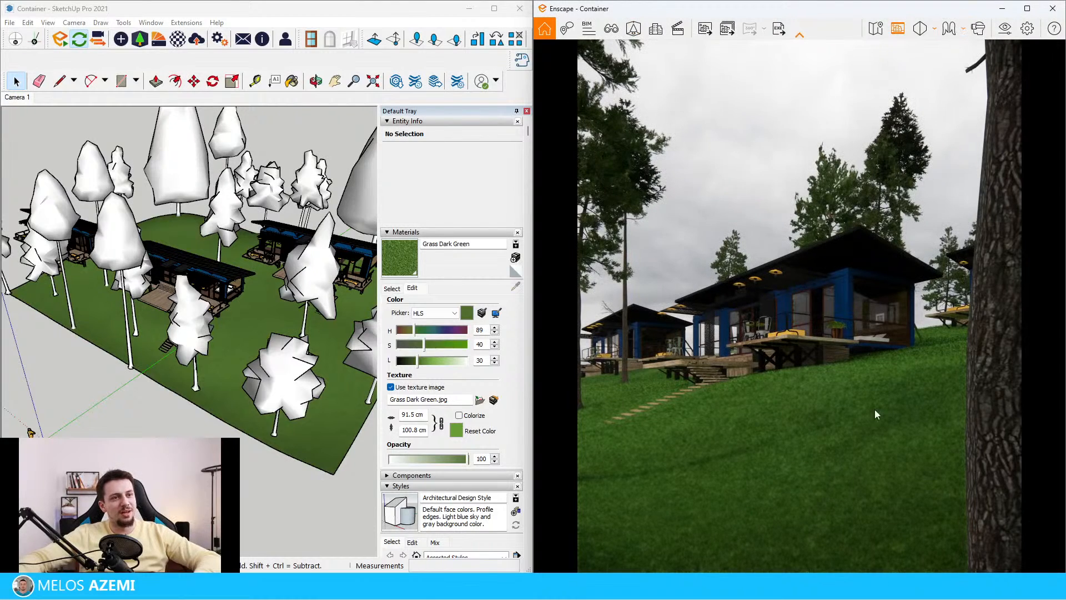
Select the five trees in the cluster behind the far house and scale them up together.
{"action": "scroll", "coordinate": [274, 354], "scroll_direction": "down", "scroll_amount": 5}
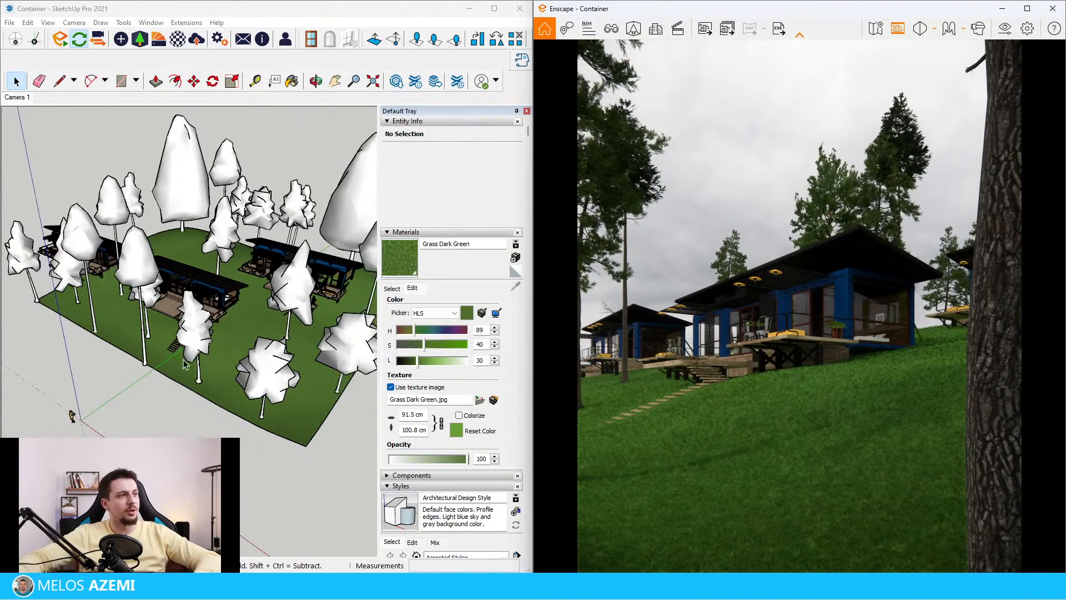
{"action": "scroll", "coordinate": [250, 172], "scroll_direction": "up", "scroll_amount": 5}
{"action": "left_click_drag", "start_coordinate": [169, 296], "coordinate": [293, 356]}
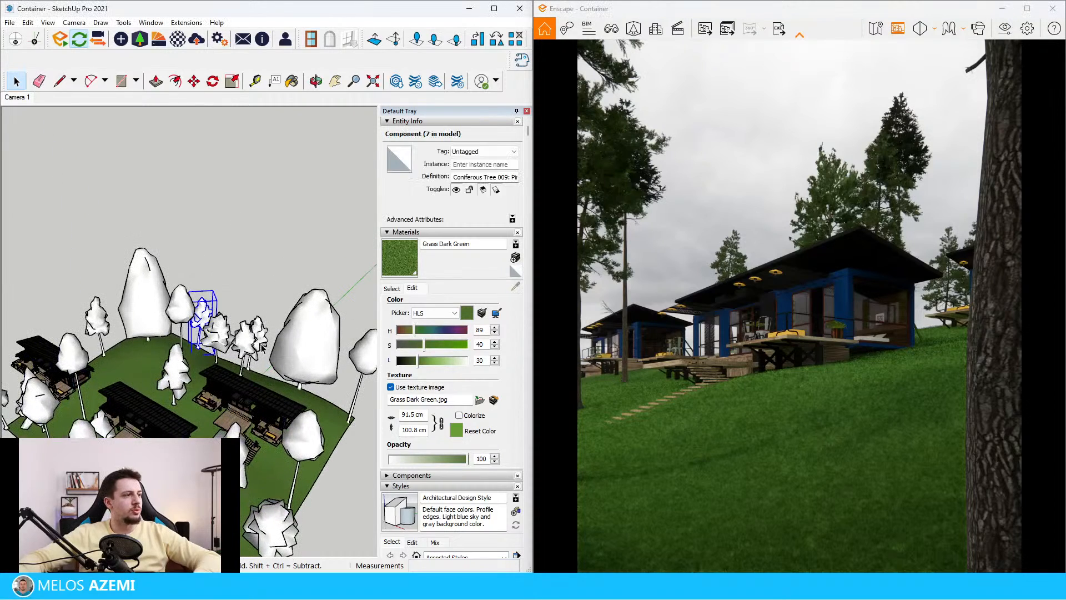
{"action": "left_click", "coordinate": [257, 338], "text": "shift"}
{"action": "left_click", "coordinate": [242, 341], "text": "shift"}
{"action": "left_click", "coordinate": [218, 336], "text": "shift"}
{"action": "left_click", "coordinate": [183, 311], "text": "shift"}
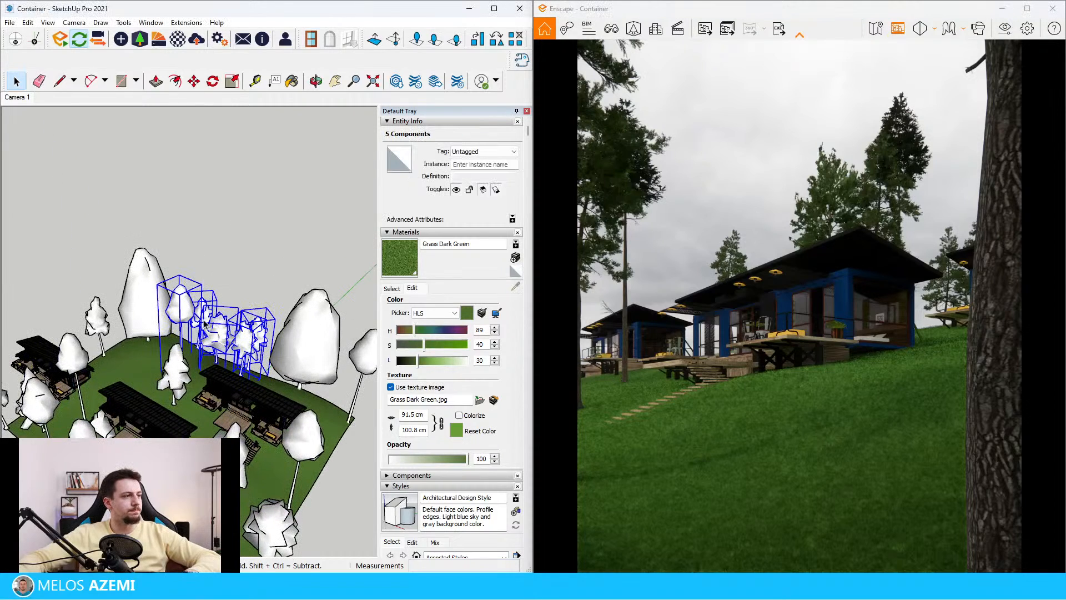
{"action": "key", "text": "s"}
{"action": "left_click", "coordinate": [142, 278]}
{"action": "left_click", "coordinate": [124, 271]}
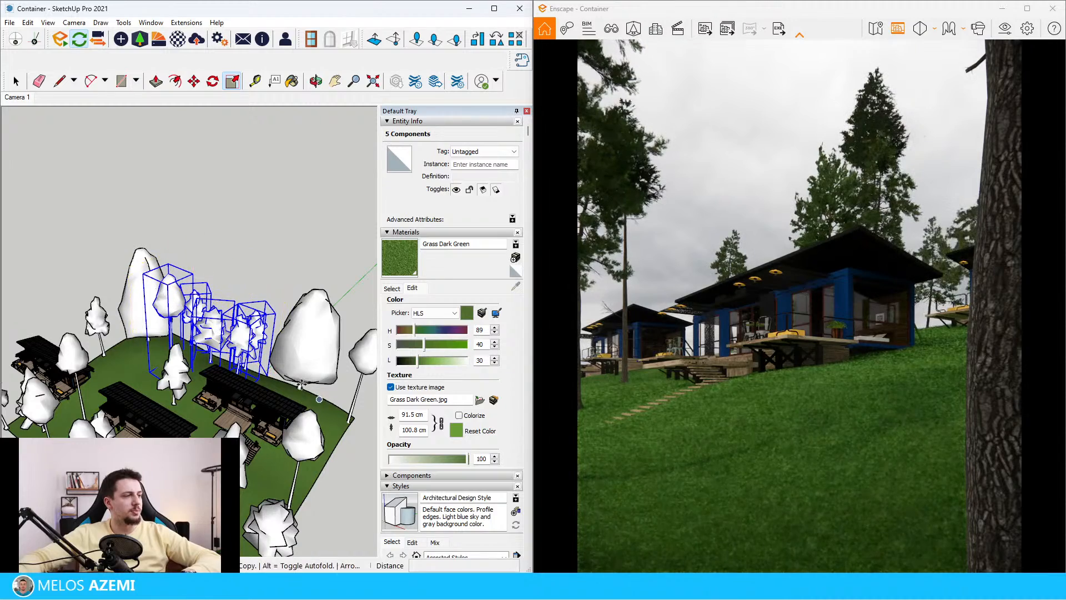
{"action": "key", "text": "space"}
Add three foreground trees to the five selected ones and copy all eight to the hill behind the houses.
{"action": "middle_click_drag", "start_coordinate": [65, 391], "coordinate": [142, 290], "text": "shift"}
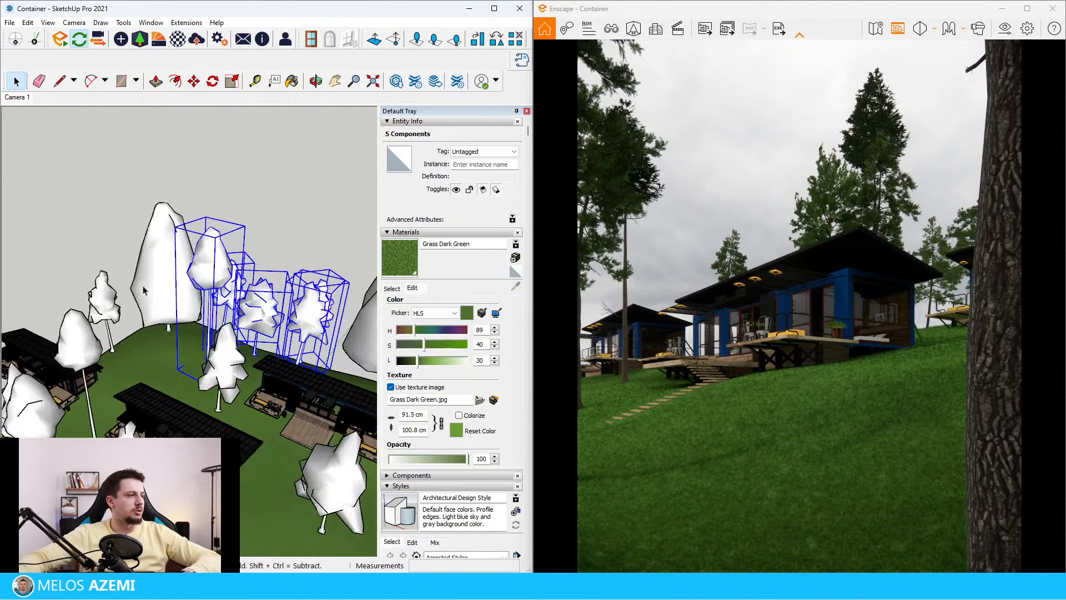
{"action": "scroll", "coordinate": [223, 445], "scroll_direction": "down", "scroll_amount": 3}
{"action": "scroll", "coordinate": [240, 449], "scroll_direction": "up", "scroll_amount": 2}
{"action": "left_click", "coordinate": [240, 449], "text": "shift"}
{"action": "left_click", "coordinate": [293, 436], "text": "shift"}
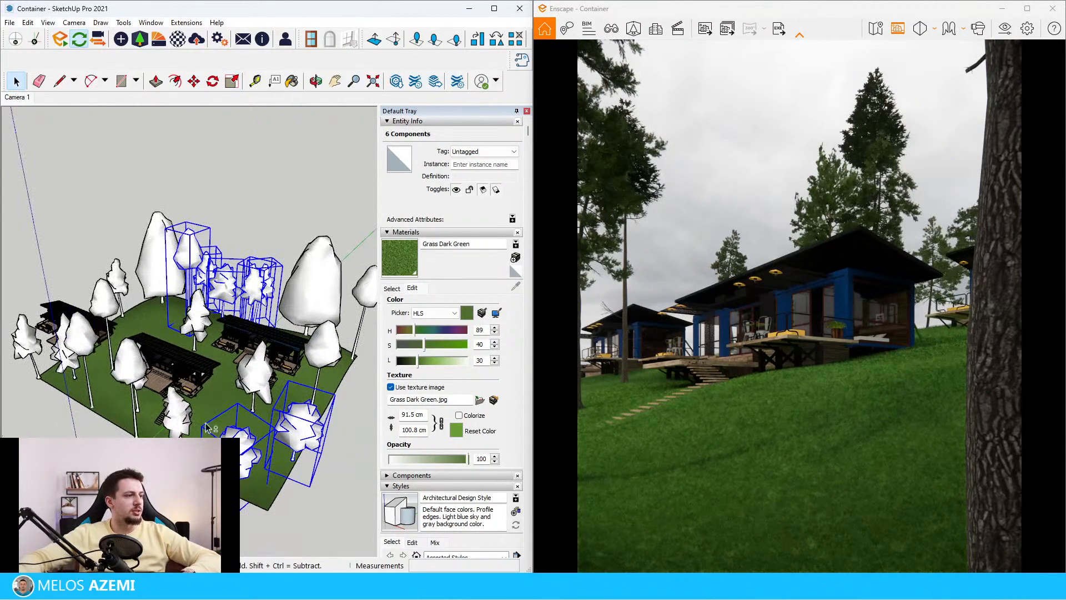
{"action": "left_click", "coordinate": [191, 417], "text": "shift"}
{"action": "key", "text": "m"}
{"action": "left_click", "coordinate": [286, 476]}
{"action": "scroll", "coordinate": [244, 389], "scroll_direction": "up", "scroll_amount": 8}
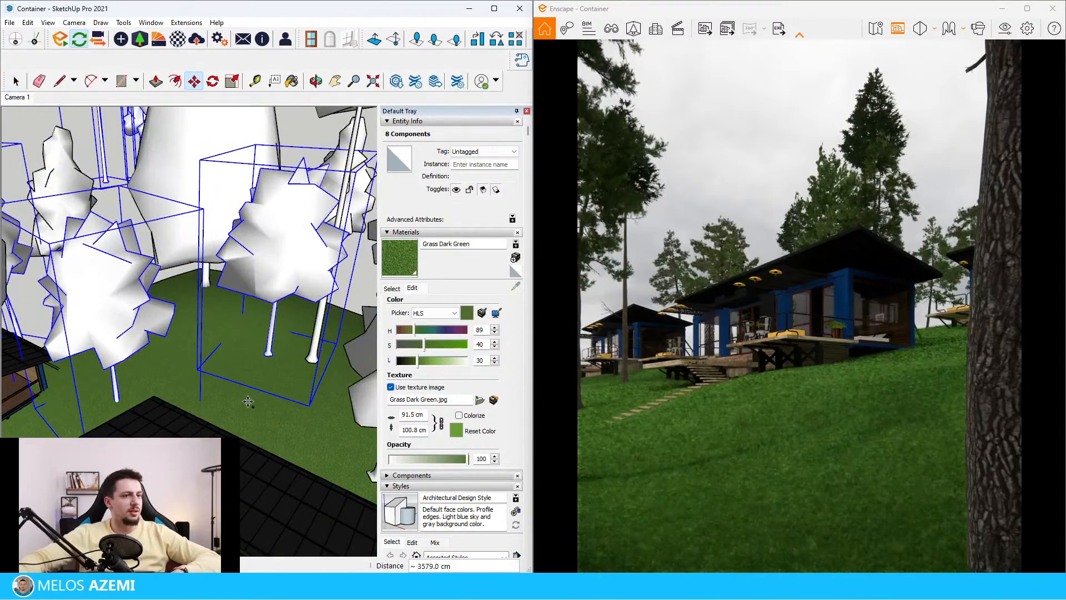
{"action": "middle_click_drag", "start_coordinate": [247, 401], "coordinate": [334, 183]}
{"action": "key", "text": "space"}
{"action": "scroll", "coordinate": [271, 203], "scroll_direction": "down", "scroll_amount": 5}
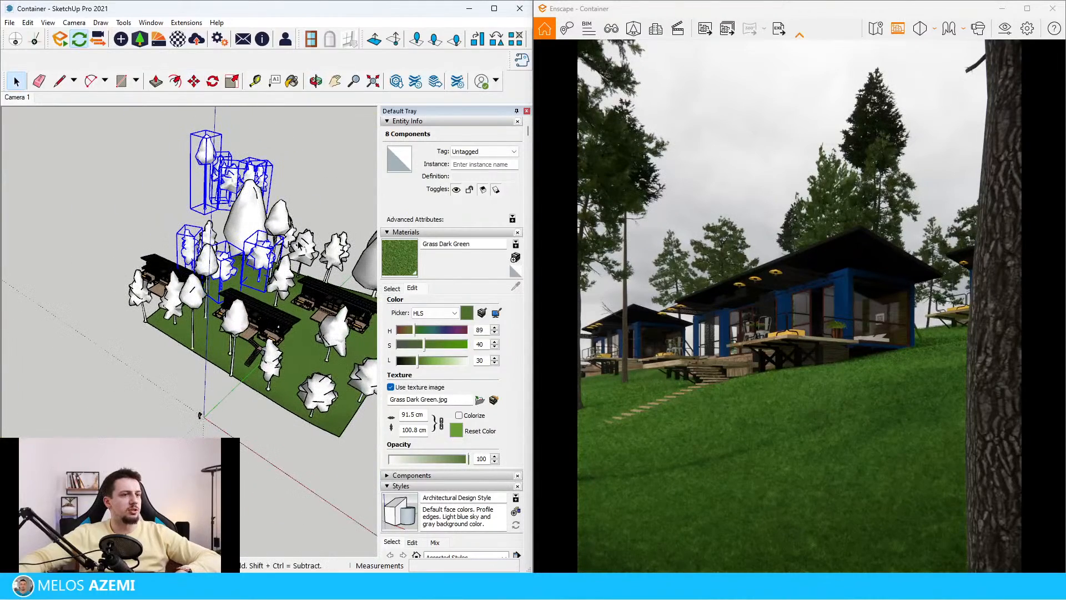
Keep only two of the copied Coniferous Tree 010 pines selected and move them behind the leftmost house.
{"action": "middle_click_drag", "start_coordinate": [132, 218], "coordinate": [304, 322]}
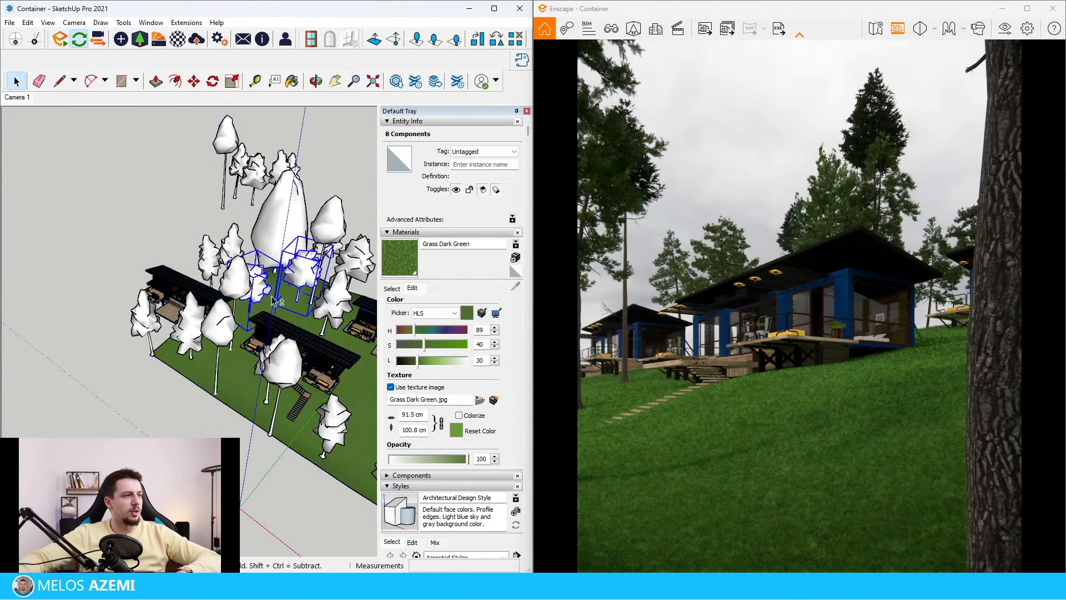
{"action": "key", "text": "m"}
{"action": "mouse_move", "coordinate": [305, 322]}
{"action": "left_mouse_down"}
{"action": "mouse_move", "coordinate": [177, 218]}
{"action": "mouse_move", "coordinate": [211, 289]}
{"action": "left_mouse_up"}
{"action": "key", "text": "o"}
{"action": "key", "text": "space"}
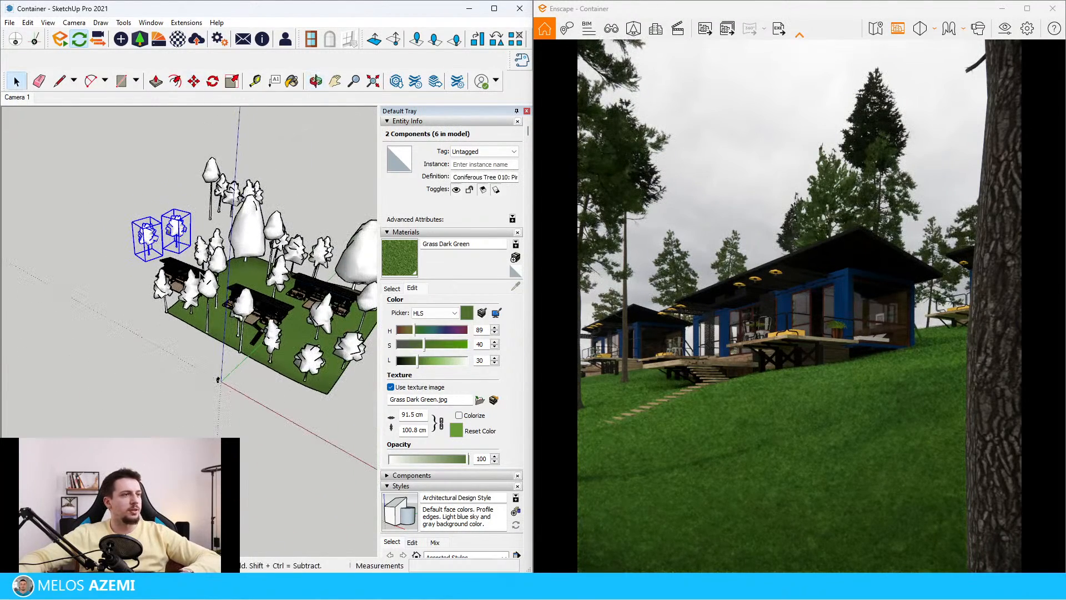
Copy one tall Coniferous Tree 014 spruce onto the slope behind the middle house.
{"action": "scroll", "coordinate": [212, 294], "scroll_direction": "up", "scroll_amount": 3}
{"action": "left_click", "coordinate": [213, 294]}
{"action": "key", "text": "m"}
{"action": "key", "text": "ctrl"}
{"action": "left_click", "coordinate": [213, 294]}
{"action": "scroll", "coordinate": [200, 303], "scroll_direction": "up", "scroll_amount": 5}
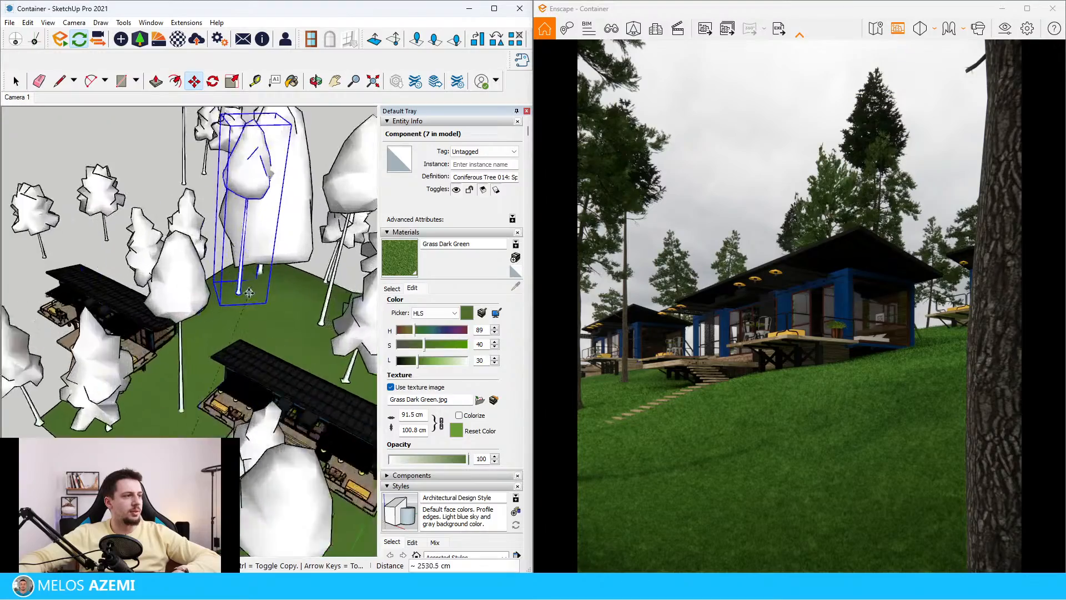
{"action": "left_click", "coordinate": [209, 302]}
Reposition the copied spruce on the hill behind the houses and clear the selection.
{"action": "mouse_move", "coordinate": [210, 302]}
{"action": "middle_mouse_down"}
{"action": "mouse_move", "coordinate": [93, 215]}
{"action": "mouse_move", "coordinate": [183, 244]}
{"action": "middle_mouse_up"}
{"action": "scroll", "coordinate": [183, 244], "scroll_direction": "down", "scroll_amount": 5}
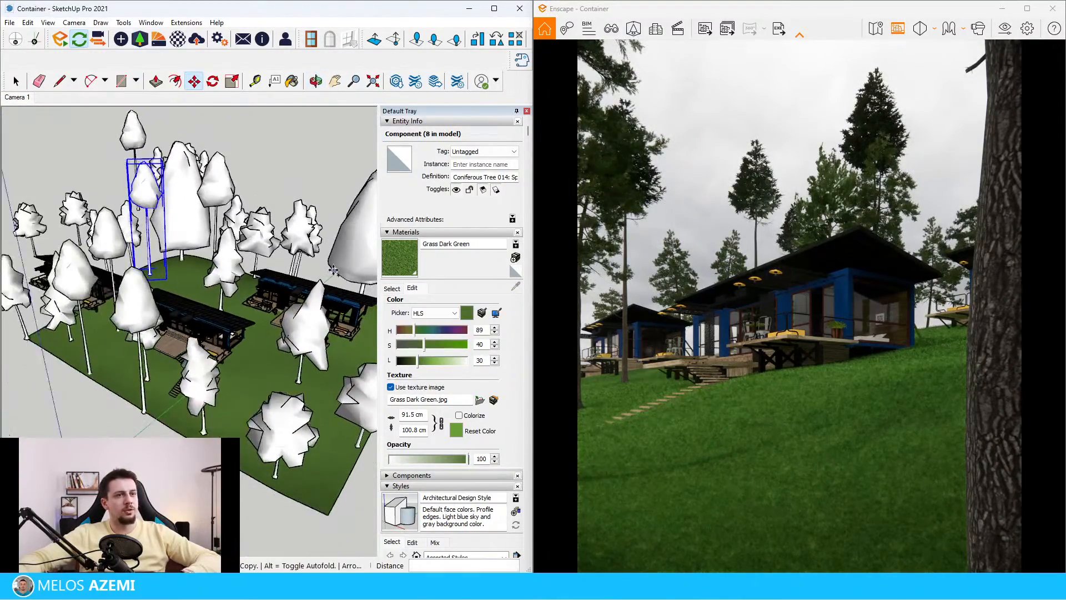
{"action": "scroll", "coordinate": [331, 272], "scroll_direction": "up", "scroll_amount": 2}
{"action": "left_click", "coordinate": [123, 206]}
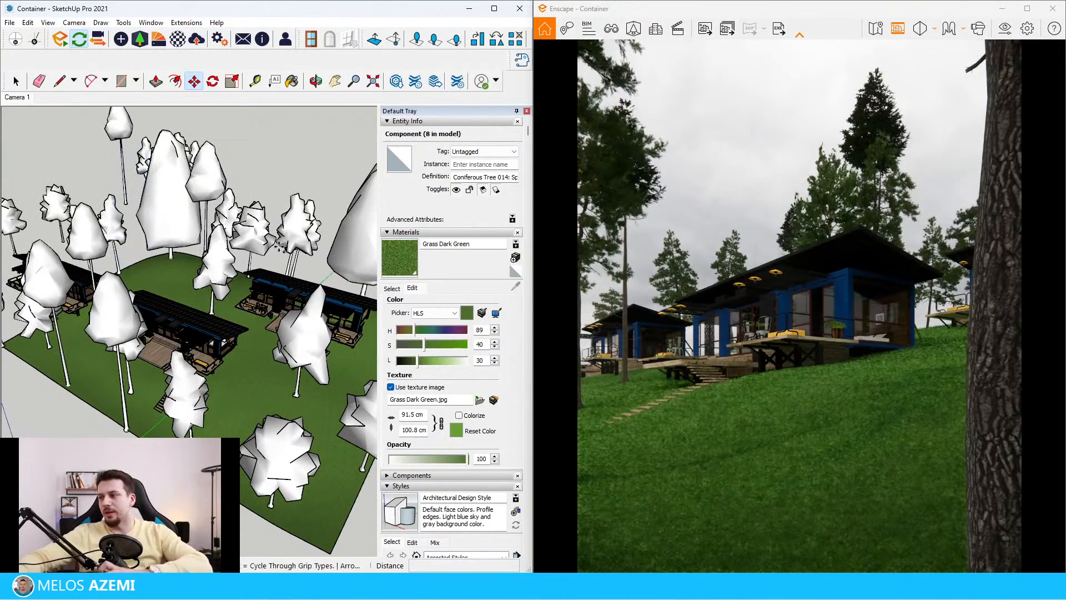
{"action": "scroll", "coordinate": [207, 261], "scroll_direction": "down", "scroll_amount": 5}
{"action": "key", "text": "space"}
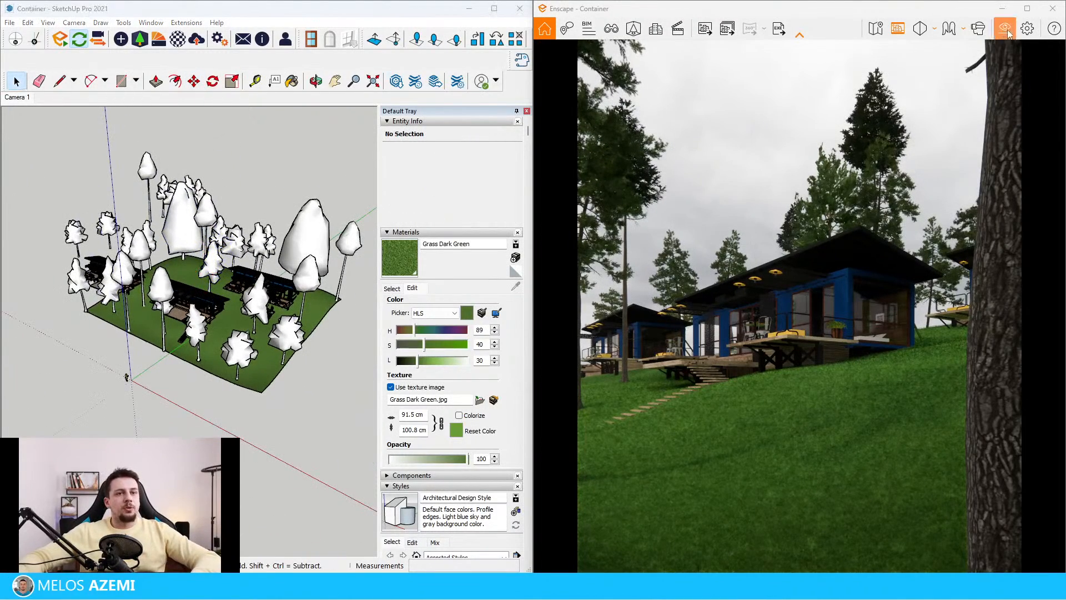
In the Enscape visual settings, set depth of field to about 14%, turn off Auto Focus, and increase the focal point distance.
{"action": "left_click", "coordinate": [1005, 28]}
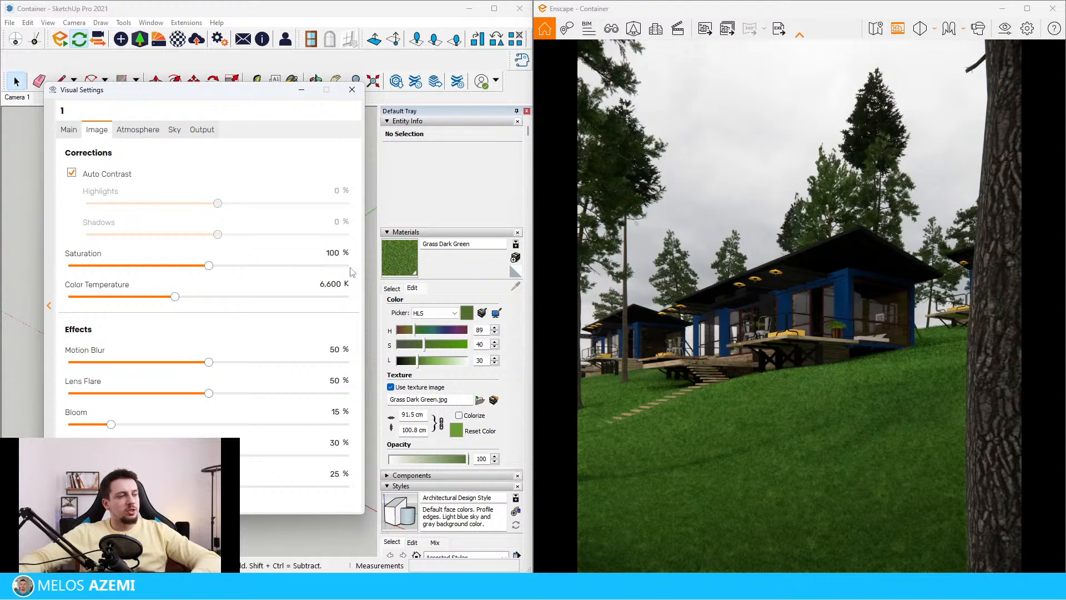
{"action": "left_click", "coordinate": [71, 130]}
{"action": "left_click_drag", "start_coordinate": [77, 369], "coordinate": [113, 367]}
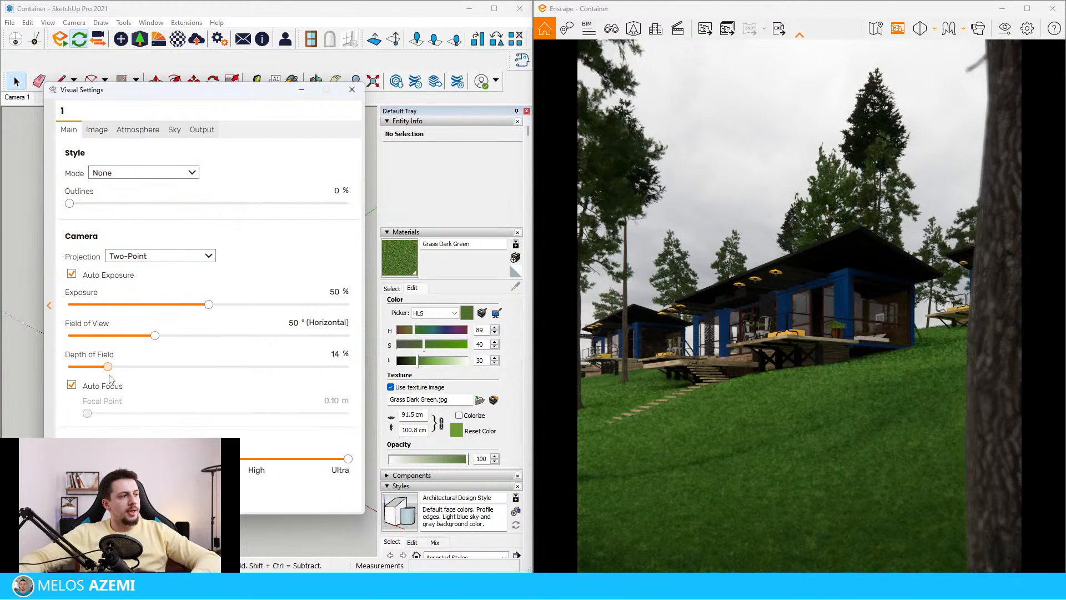
{"action": "left_click", "coordinate": [72, 385]}
{"action": "left_click_drag", "start_coordinate": [203, 413], "coordinate": [297, 414]}
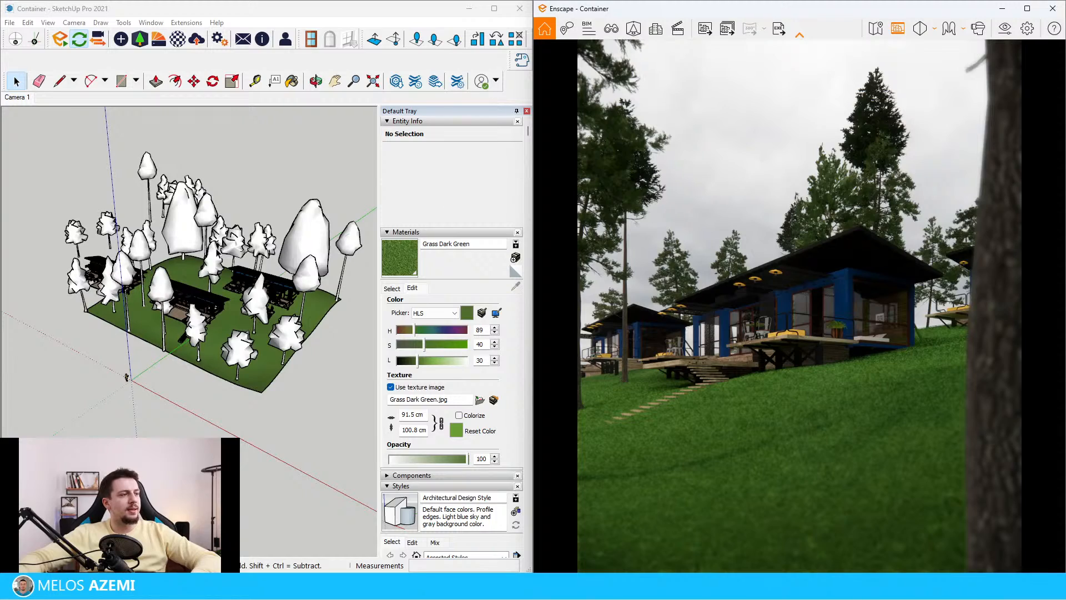
{"action": "scroll", "coordinate": [127, 378], "scroll_direction": "up", "scroll_amount": 10}
{"action": "mouse_move", "coordinate": [237, 330]}
{"action": "middle_mouse_down"}
{"action": "mouse_move", "coordinate": [242, 396]}
{"action": "mouse_move", "coordinate": [207, 410]}
{"action": "mouse_move", "coordinate": [86, 282]}
{"action": "mouse_move", "coordinate": [98, 298]}
{"action": "mouse_move", "coordinate": [83, 300]}
{"action": "mouse_move", "coordinate": [169, 336]}
{"action": "middle_mouse_up"}
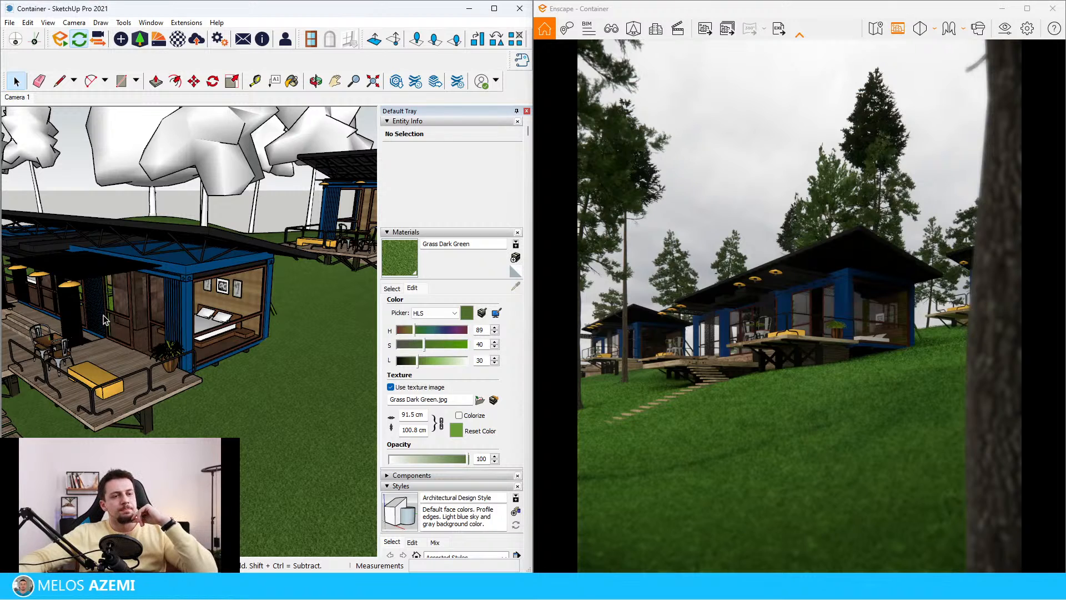
{"action": "left_click", "coordinate": [1006, 29]}
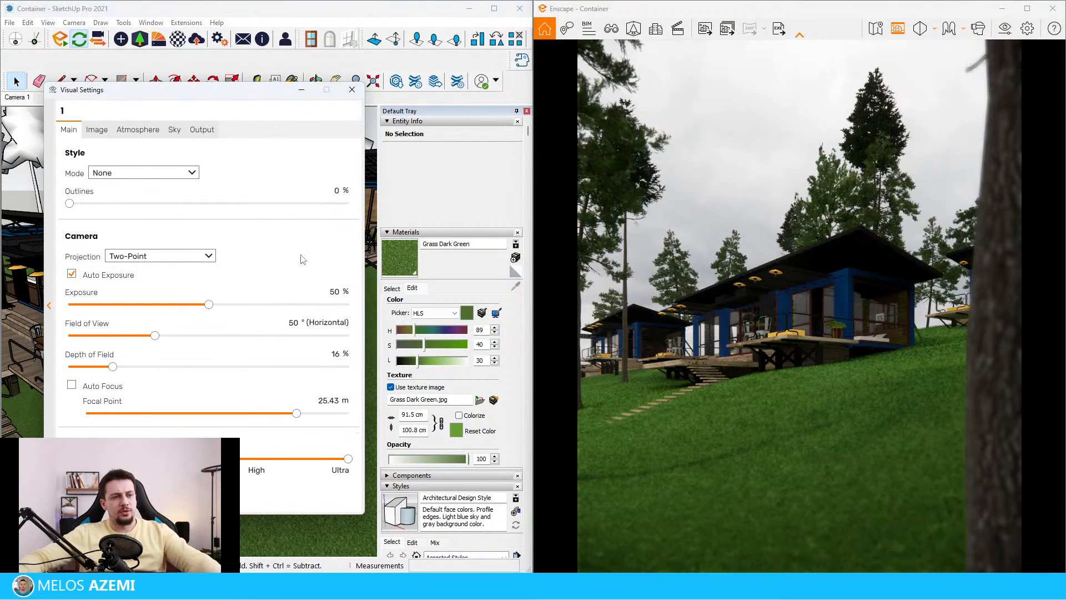
{"action": "left_click", "coordinate": [360, 92]}
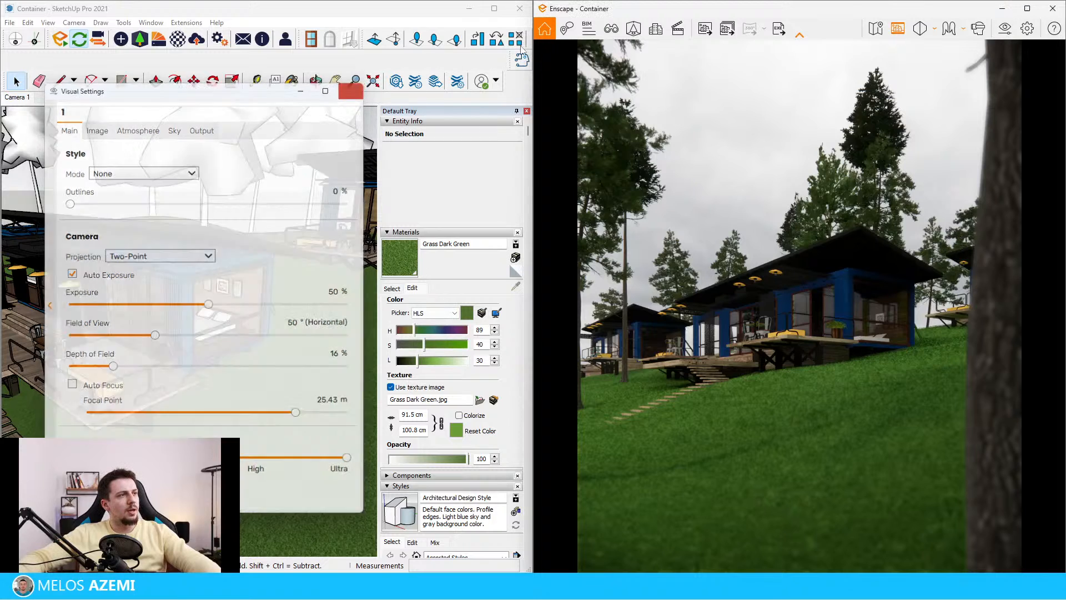
Open the Enscape asset library for multi-asset placement and filter the Vegetation category to Bush.
{"action": "left_click", "coordinate": [633, 29]}
{"action": "left_click", "coordinate": [701, 72]}
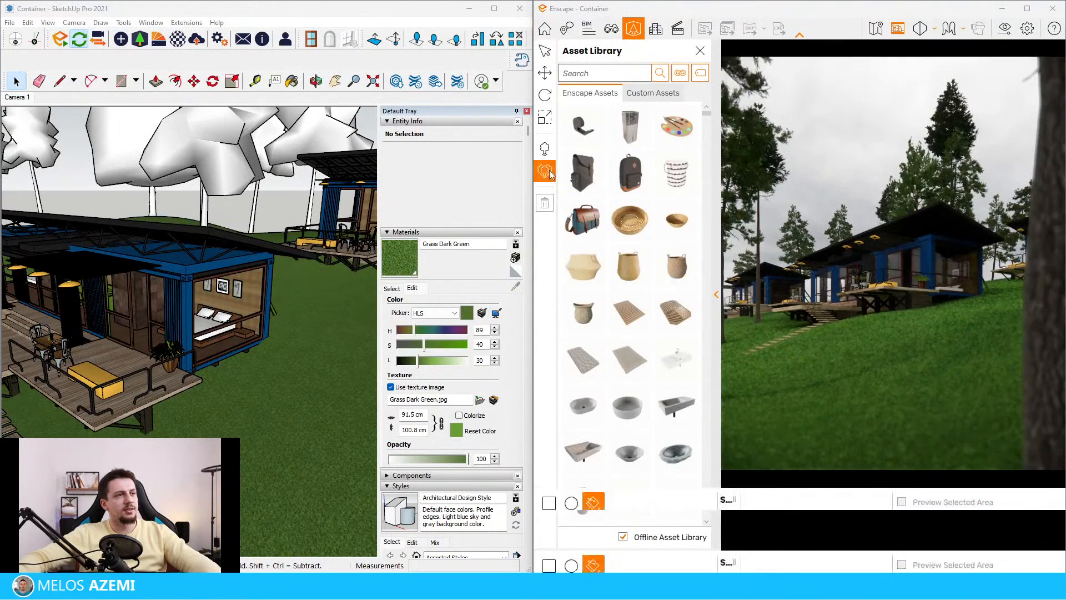
{"action": "left_click", "coordinate": [686, 74]}
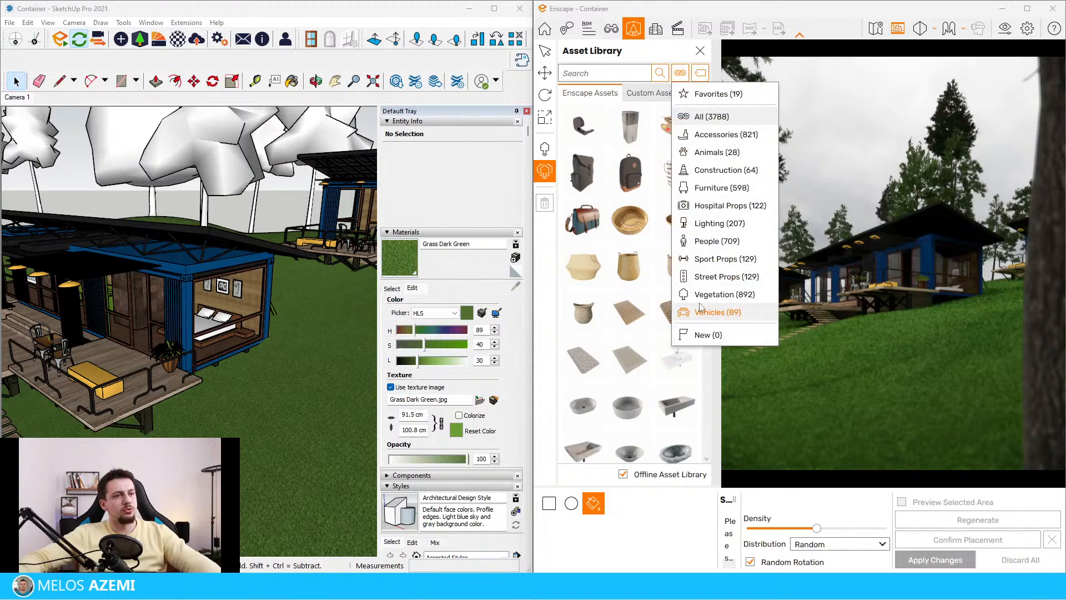
{"action": "left_click", "coordinate": [717, 294]}
{"action": "left_click", "coordinate": [701, 73]}
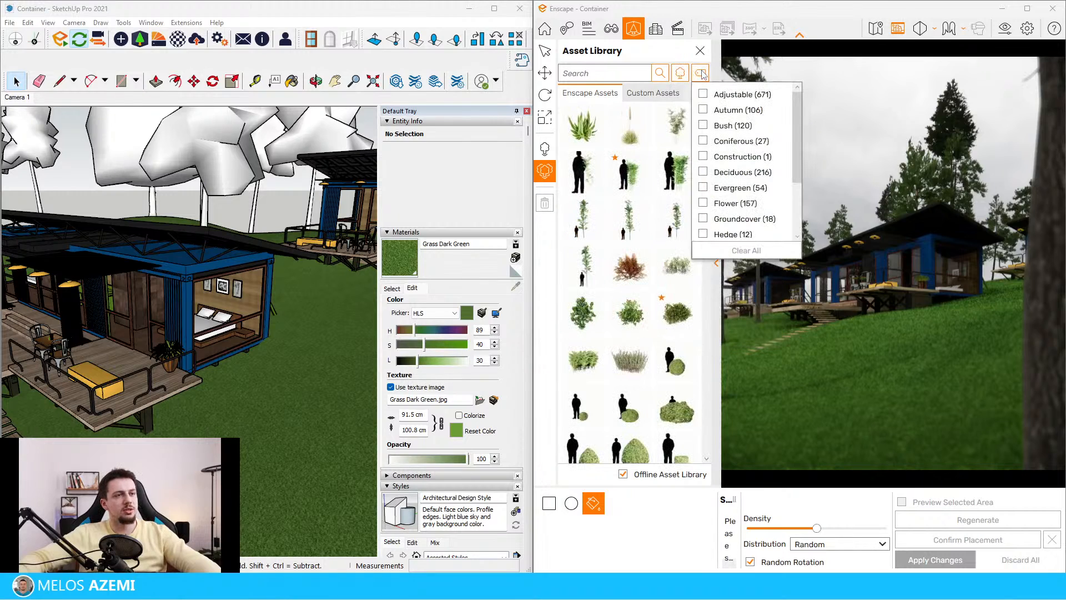
{"action": "left_click", "coordinate": [733, 125]}
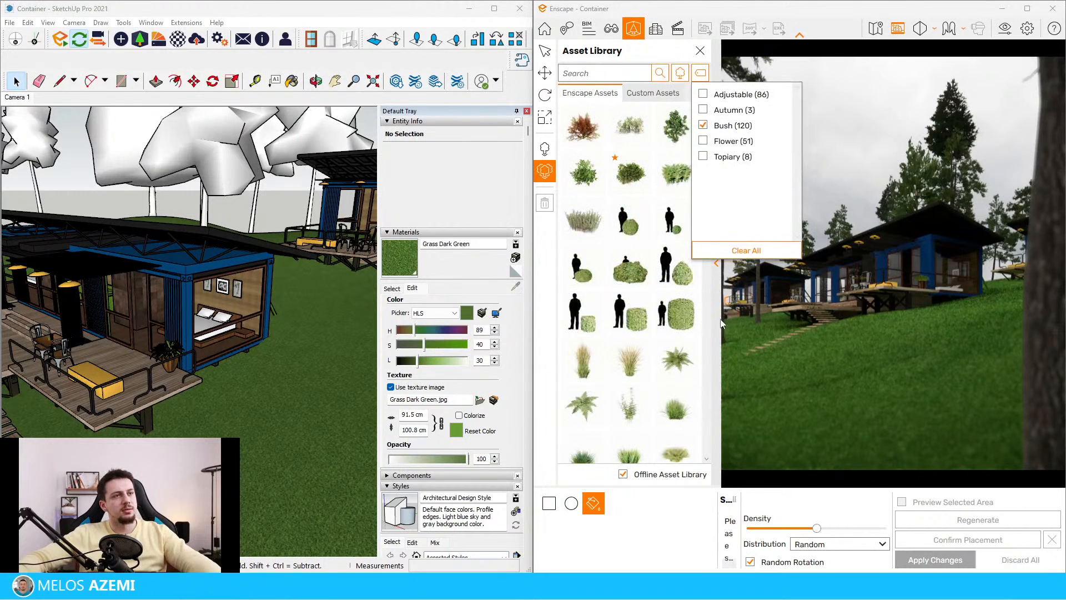
Choose the starred leafy bush, the one beside it and the three flat, low spreading grass clumps for the scatter.
{"action": "scroll", "coordinate": [704, 341], "scroll_direction": "down", "scroll_amount": 5}
{"action": "left_click_drag", "start_coordinate": [711, 228], "coordinate": [709, 158]}
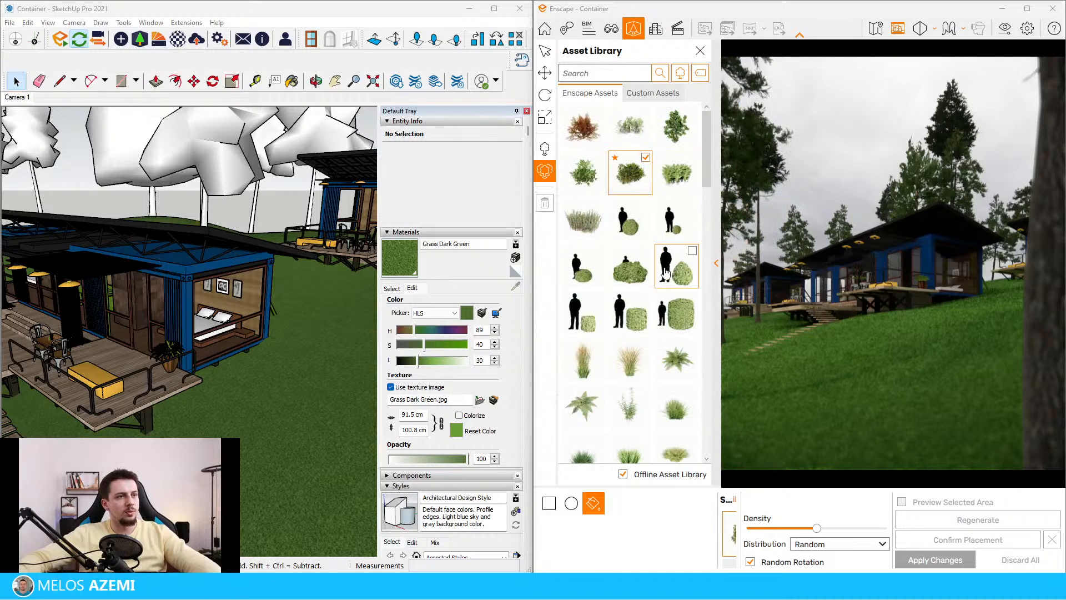
{"action": "left_click", "coordinate": [686, 168]}
{"action": "scroll", "coordinate": [669, 365], "scroll_direction": "down", "scroll_amount": 2}
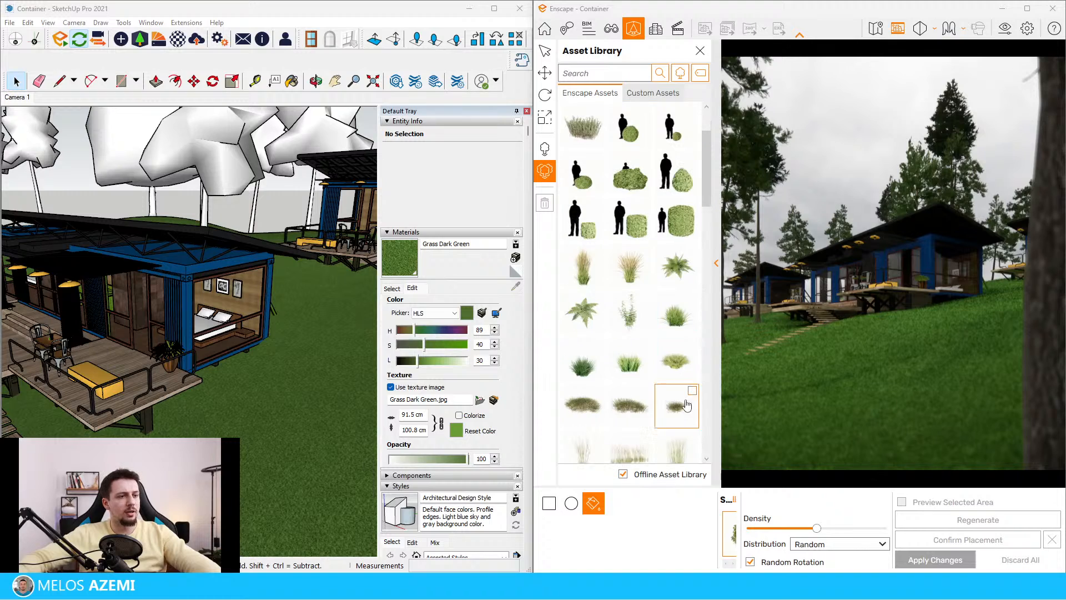
{"action": "left_click", "coordinate": [594, 406]}
{"action": "scroll", "coordinate": [647, 239], "scroll_direction": "down", "scroll_amount": 3}
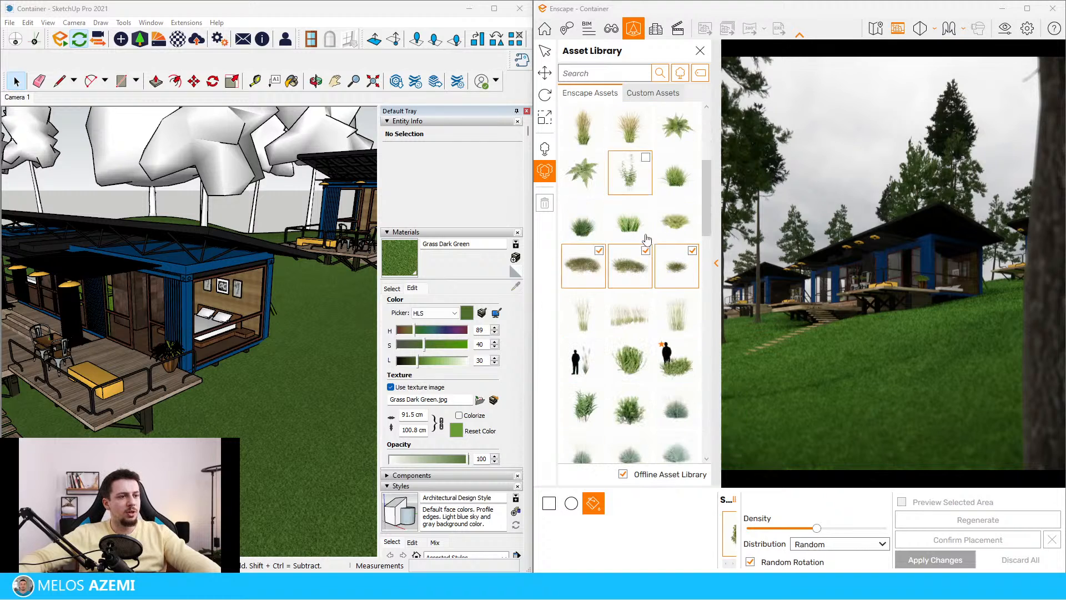
Add Bush 033: Horsetail Feather, the two tall grasses beside it and a small round green shrub to the scatter selection.
{"action": "left_click", "coordinate": [649, 321]}
{"action": "left_click", "coordinate": [583, 313]}
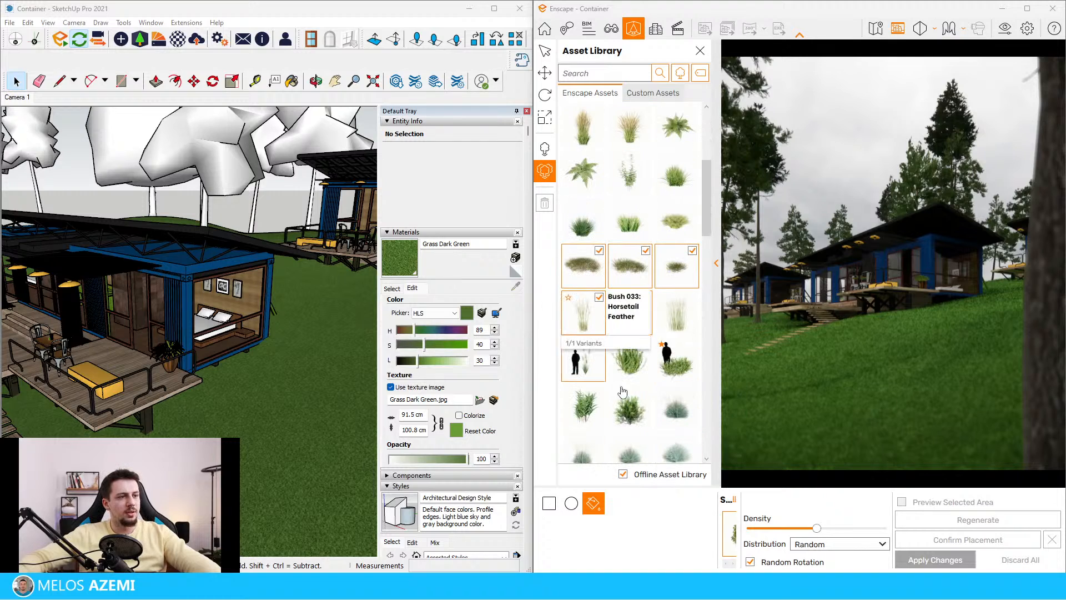
{"action": "left_click", "coordinate": [677, 314]}
{"action": "scroll", "coordinate": [677, 389], "scroll_direction": "down", "scroll_amount": 3}
{"action": "left_click", "coordinate": [621, 365]}
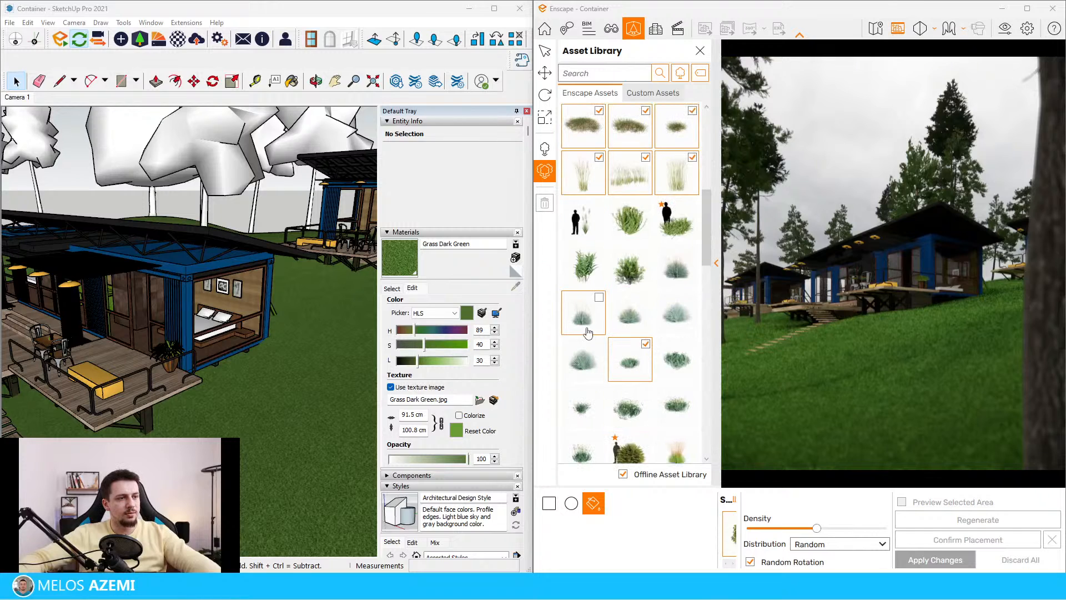
Add a blue-grey bush, flowering bushes and the flat kidney-shaped ground-cover patch to the scatter selection.
{"action": "left_click", "coordinate": [586, 330]}
{"action": "scroll", "coordinate": [614, 350], "scroll_direction": "down", "scroll_amount": 9}
{"action": "scroll", "coordinate": [672, 338], "scroll_direction": "down", "scroll_amount": 6}
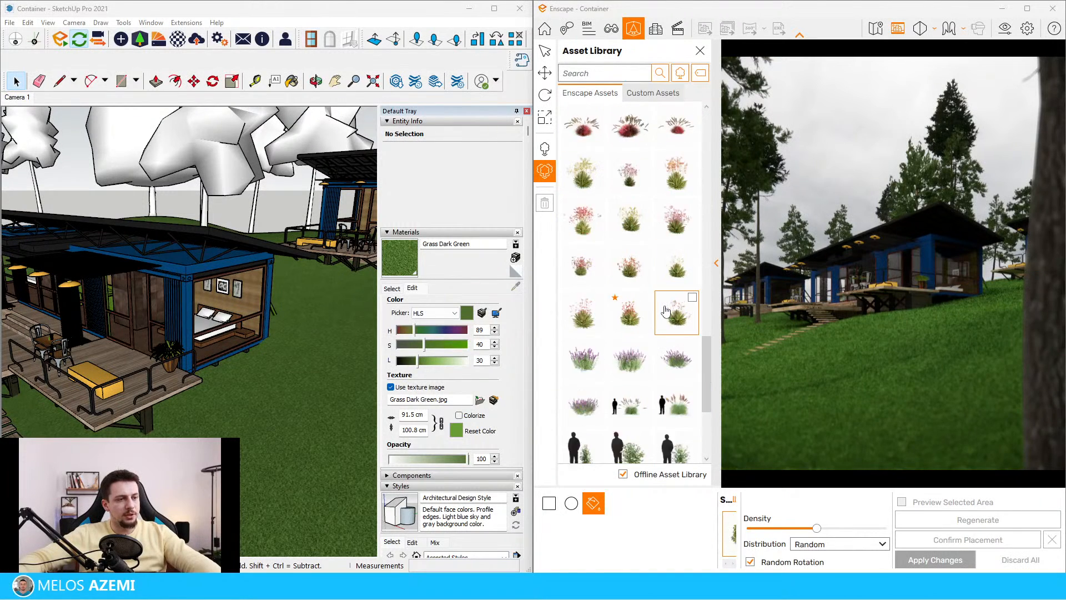
{"action": "left_click", "coordinate": [583, 314]}
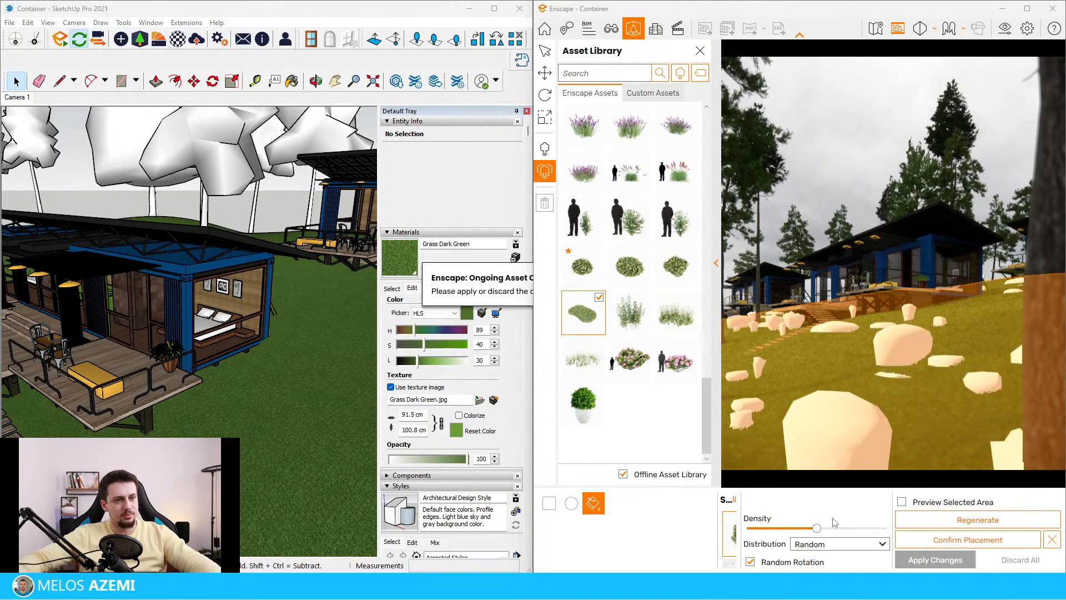
Scatter the selected bushes randomly over the grass terrain at a higher density, apply the placement and close the asset library.
{"action": "left_click", "coordinate": [925, 538]}
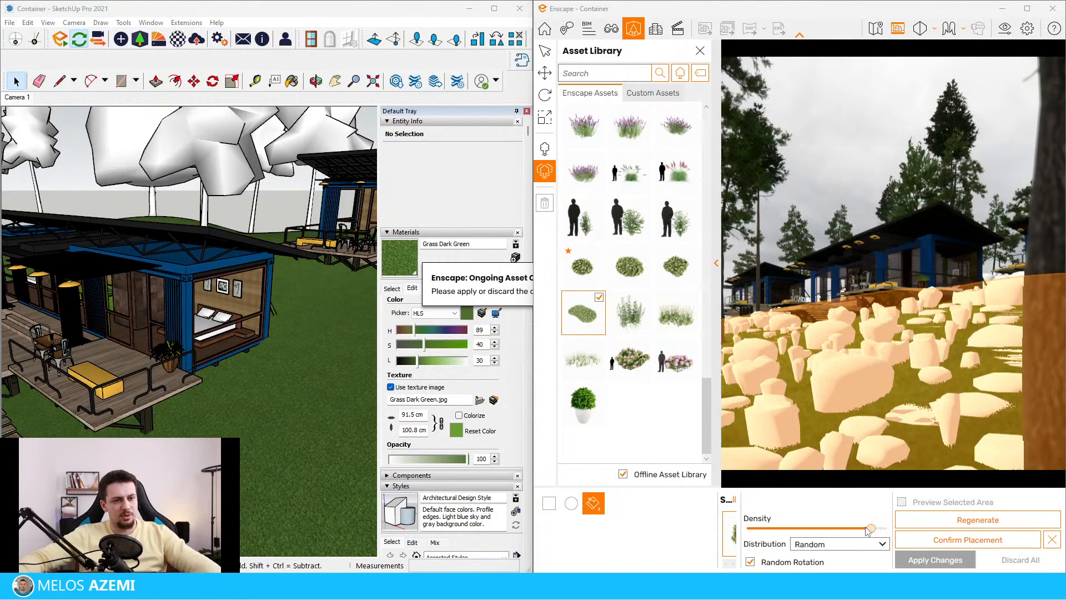
{"action": "left_click_drag", "start_coordinate": [868, 530], "coordinate": [864, 532]}
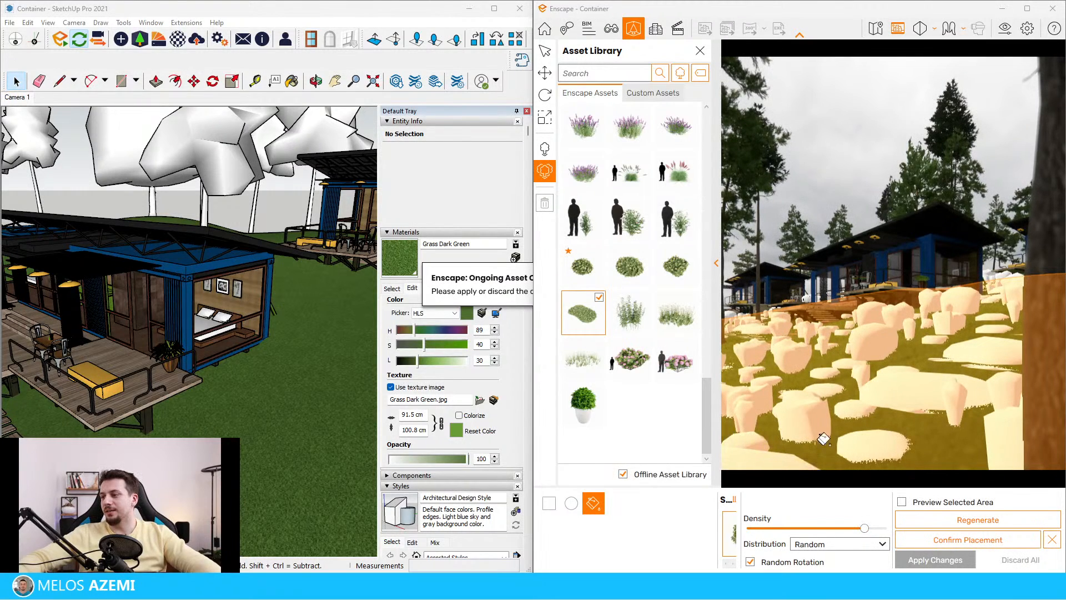
{"action": "left_click", "coordinate": [935, 539]}
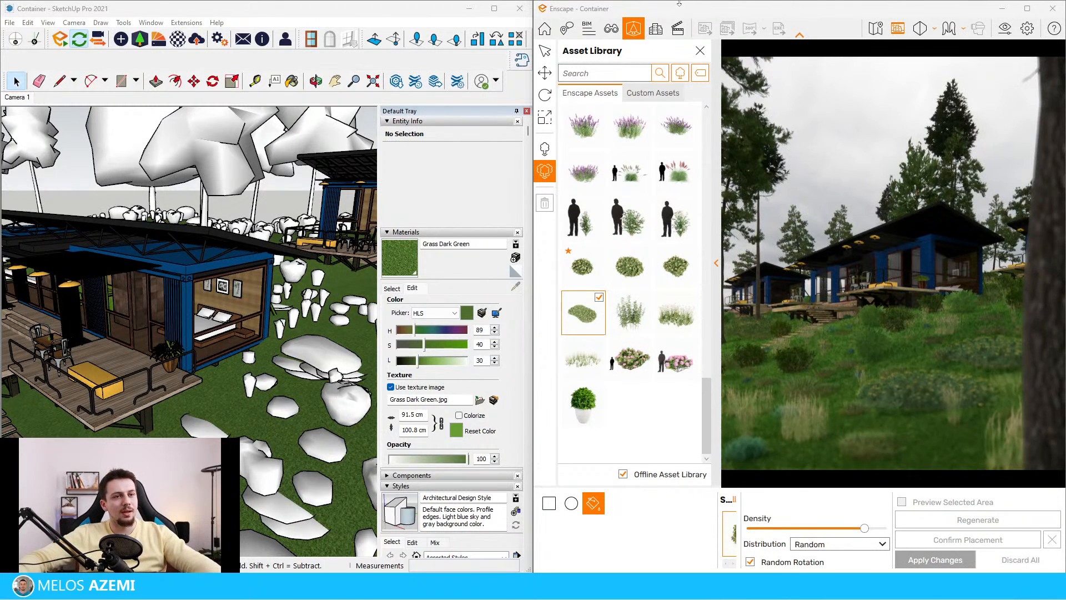
{"action": "left_click", "coordinate": [701, 51]}
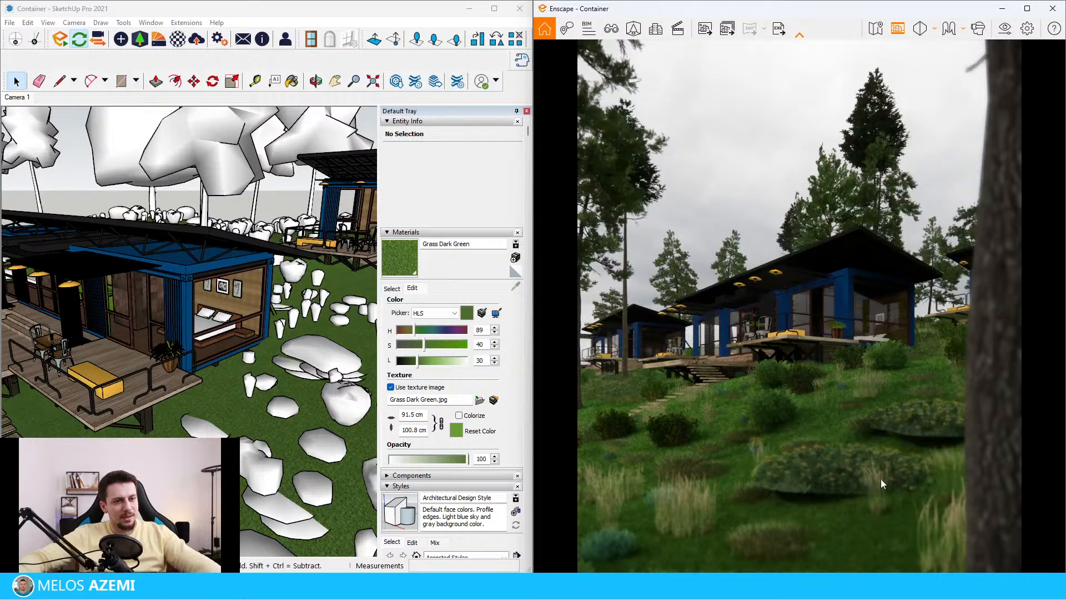
Delete the two large flat ground-cover patches on the slope in front of the middle house.
{"action": "scroll", "coordinate": [189, 274], "scroll_direction": "down", "scroll_amount": 10}
{"action": "scroll", "coordinate": [189, 274], "scroll_direction": "up", "scroll_amount": 7}
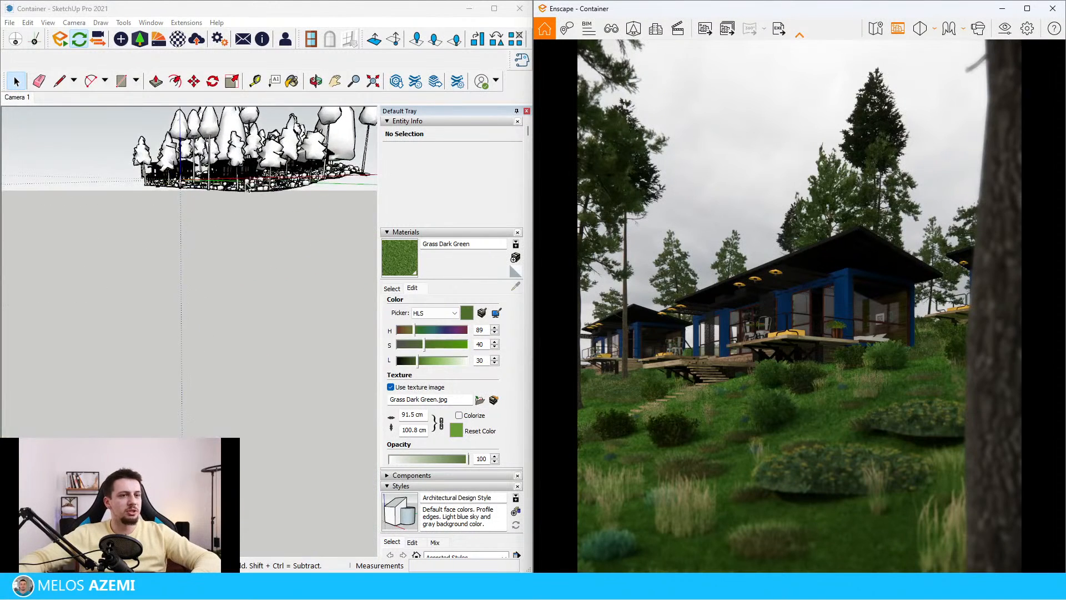
{"action": "scroll", "coordinate": [326, 281], "scroll_direction": "up", "scroll_amount": 10}
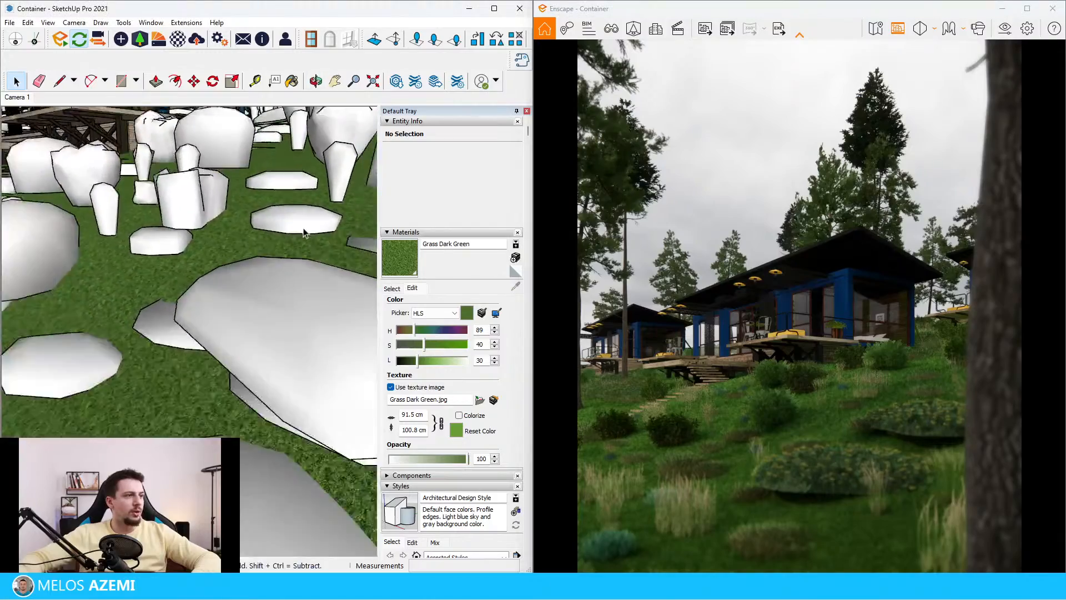
{"action": "left_click", "coordinate": [327, 281]}
{"action": "key", "text": "Delete"}
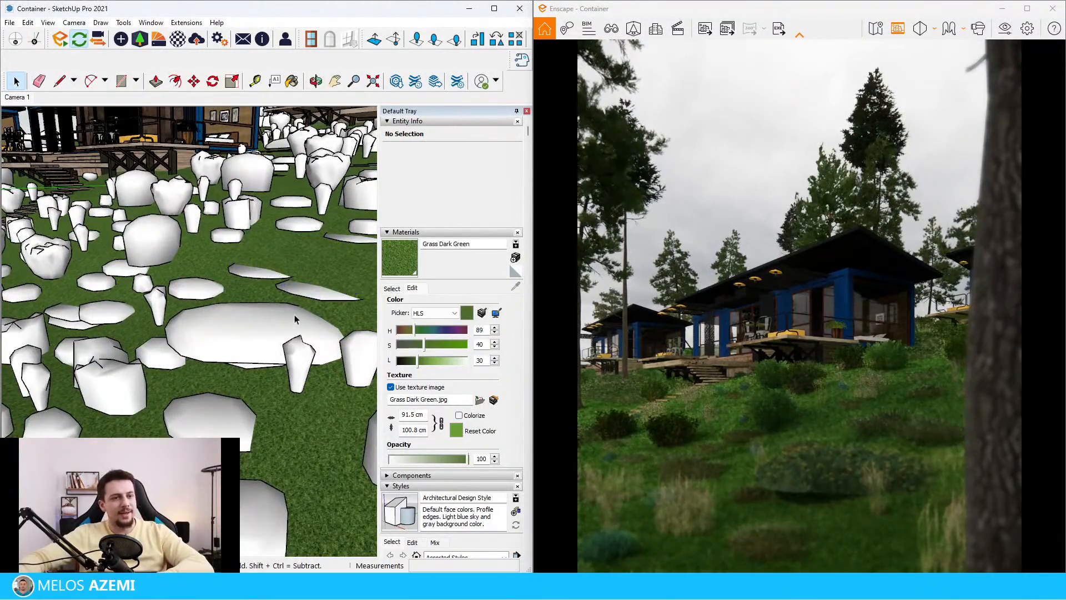
{"action": "left_click", "coordinate": [295, 314]}
{"action": "key", "text": "Delete"}
Copy a cluster of scattered bushes near the terrain's front edge a short distance over to fill the bare foreground slope.
{"action": "scroll", "coordinate": [274, 427], "scroll_direction": "down", "scroll_amount": 5}
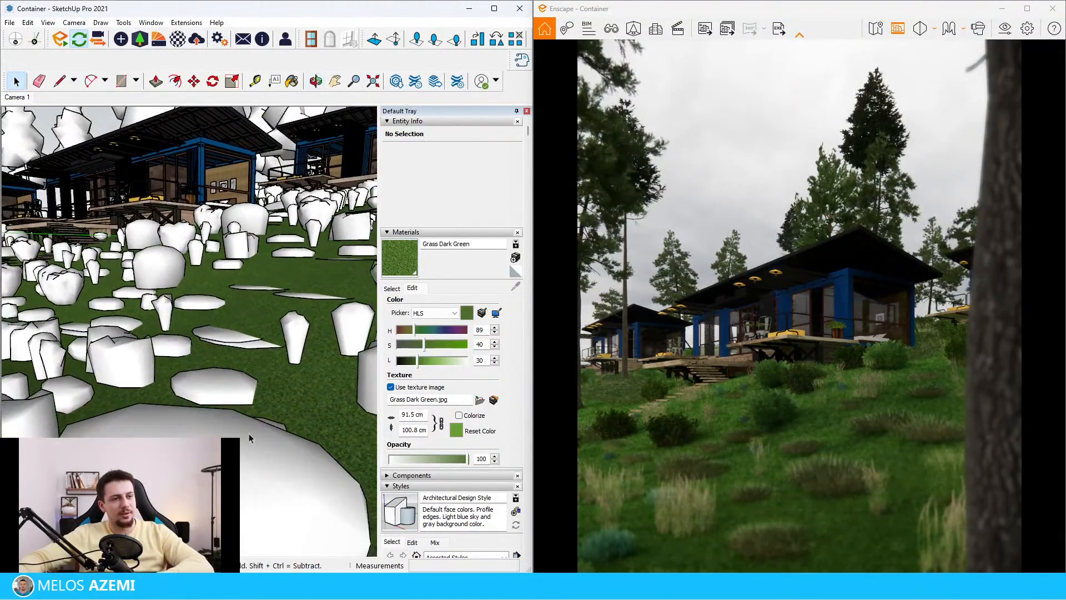
{"action": "scroll", "coordinate": [248, 437], "scroll_direction": "up", "scroll_amount": 5}
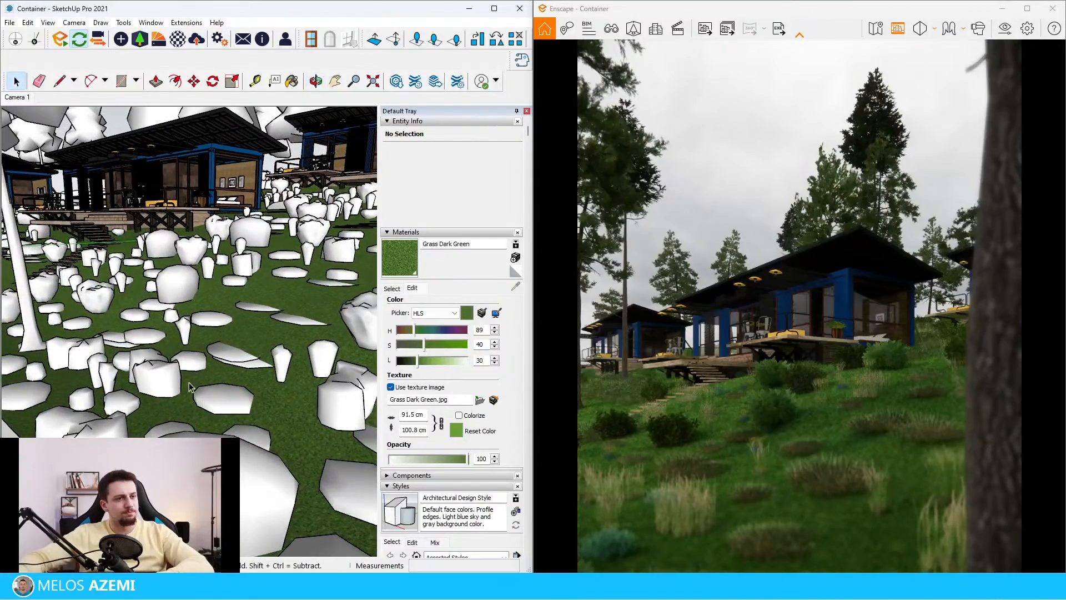
{"action": "scroll", "coordinate": [257, 351], "scroll_direction": "down", "scroll_amount": 6}
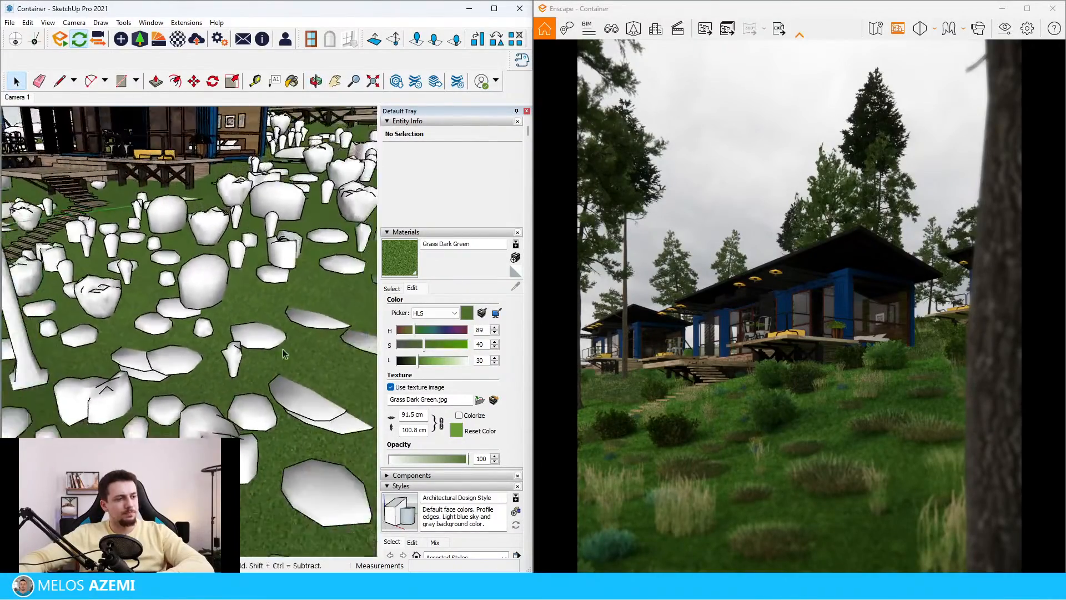
{"action": "middle_click_drag", "start_coordinate": [257, 351], "coordinate": [237, 349]}
{"action": "scroll", "coordinate": [240, 335], "scroll_direction": "down", "scroll_amount": 3}
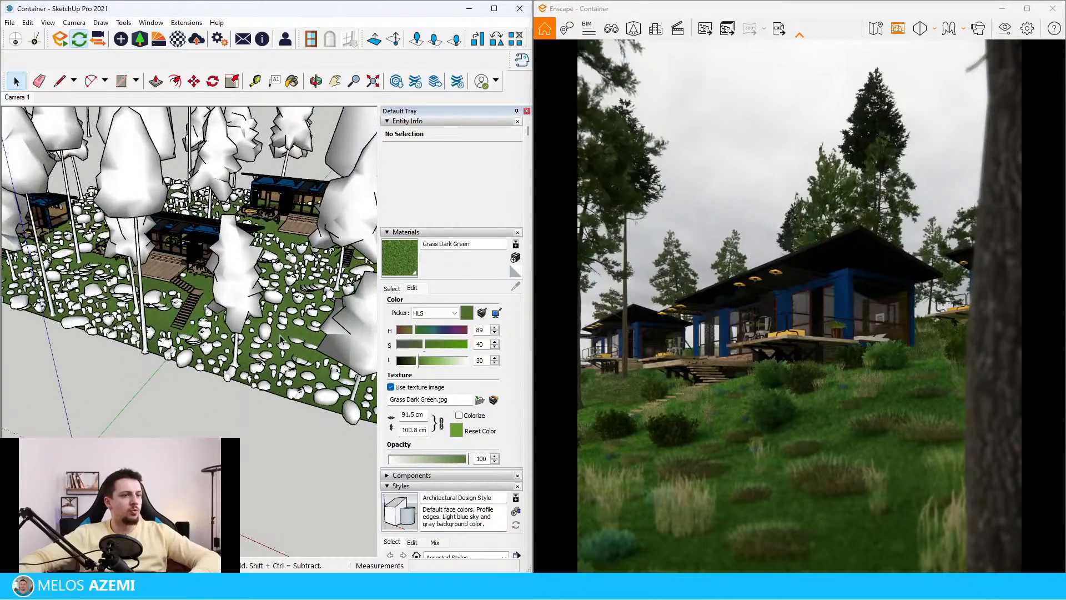
{"action": "scroll", "coordinate": [322, 348], "scroll_direction": "up", "scroll_amount": 1}
{"action": "left_click_drag", "start_coordinate": [334, 416], "coordinate": [333, 413]}
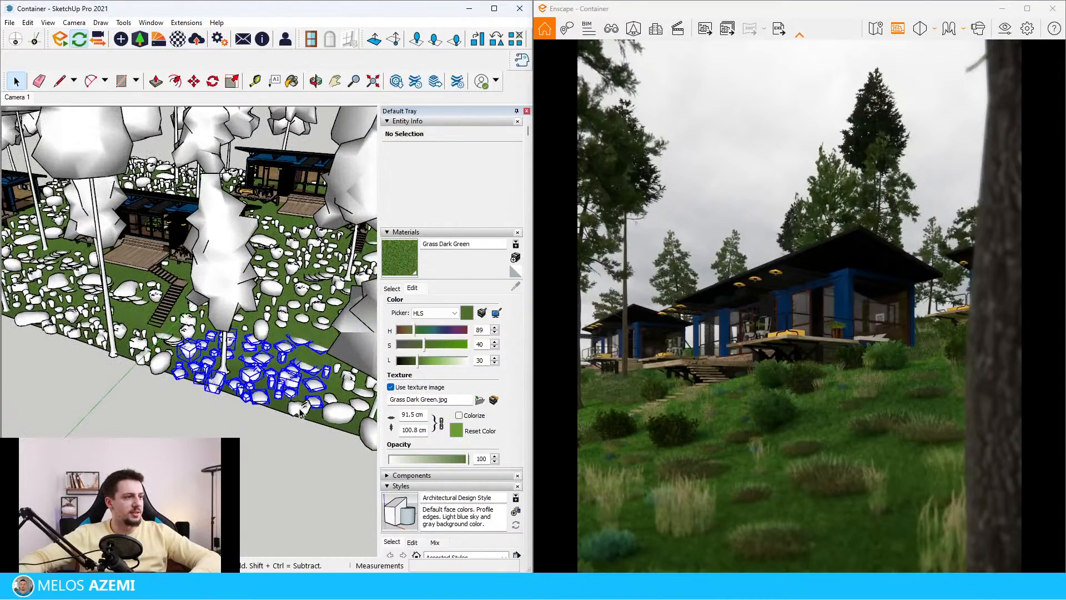
{"action": "scroll", "coordinate": [302, 414], "scroll_direction": "up", "scroll_amount": 3}
{"action": "key", "text": "m"}
{"action": "left_click", "coordinate": [283, 405]}
{"action": "scroll", "coordinate": [308, 364], "scroll_direction": "up", "scroll_amount": 1}
{"action": "key", "text": "ctrl"}
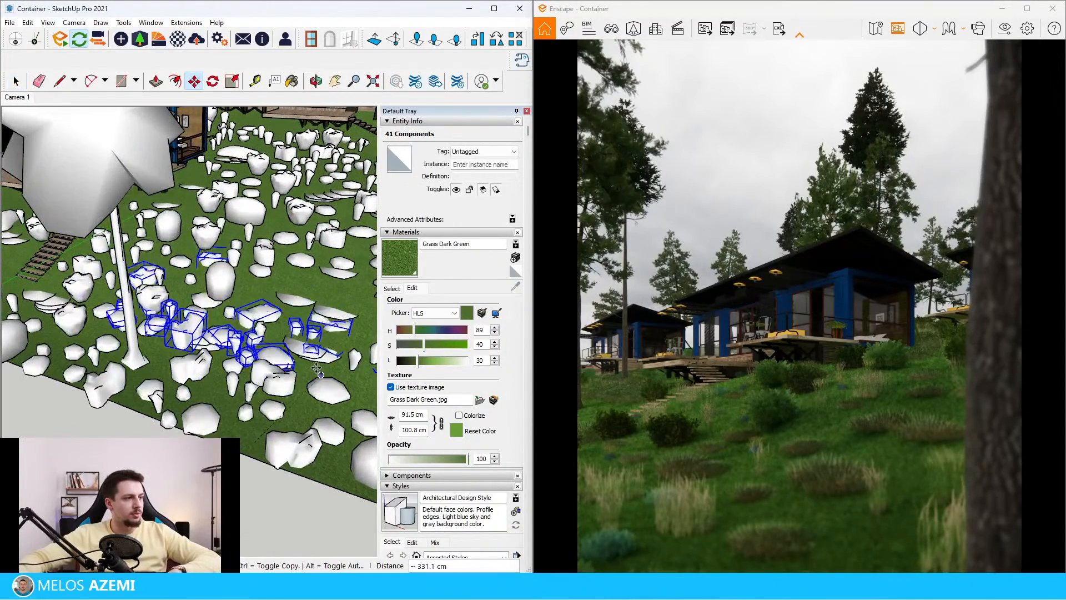
{"action": "left_click", "coordinate": [307, 382]}
{"action": "middle_click_drag", "start_coordinate": [308, 381], "coordinate": [213, 339]}
{"action": "middle_click_drag", "start_coordinate": [239, 297], "coordinate": [177, 297]}
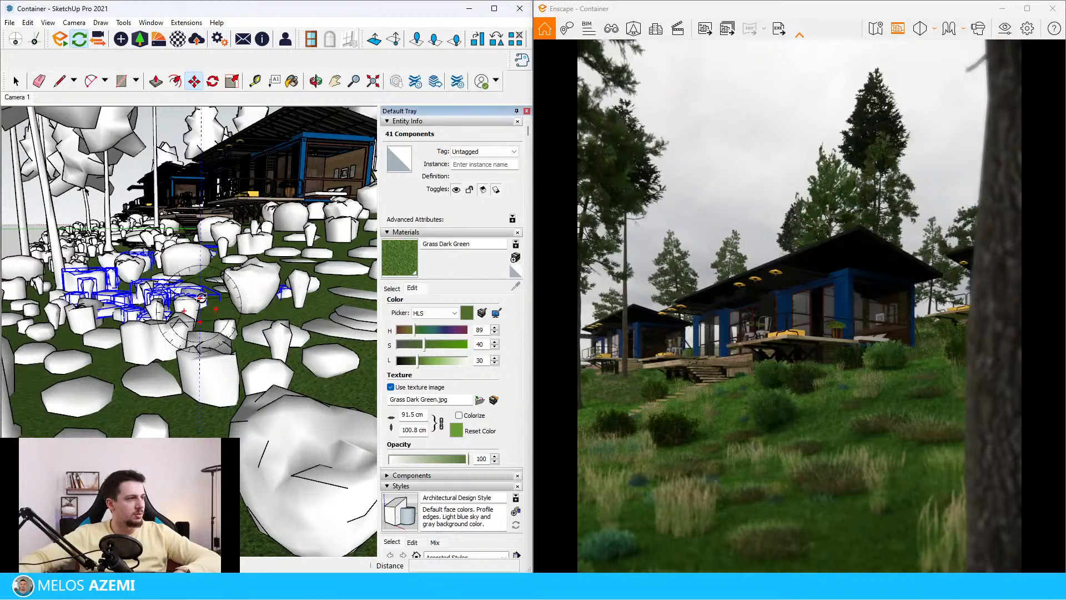
{"action": "left_click", "coordinate": [204, 296]}
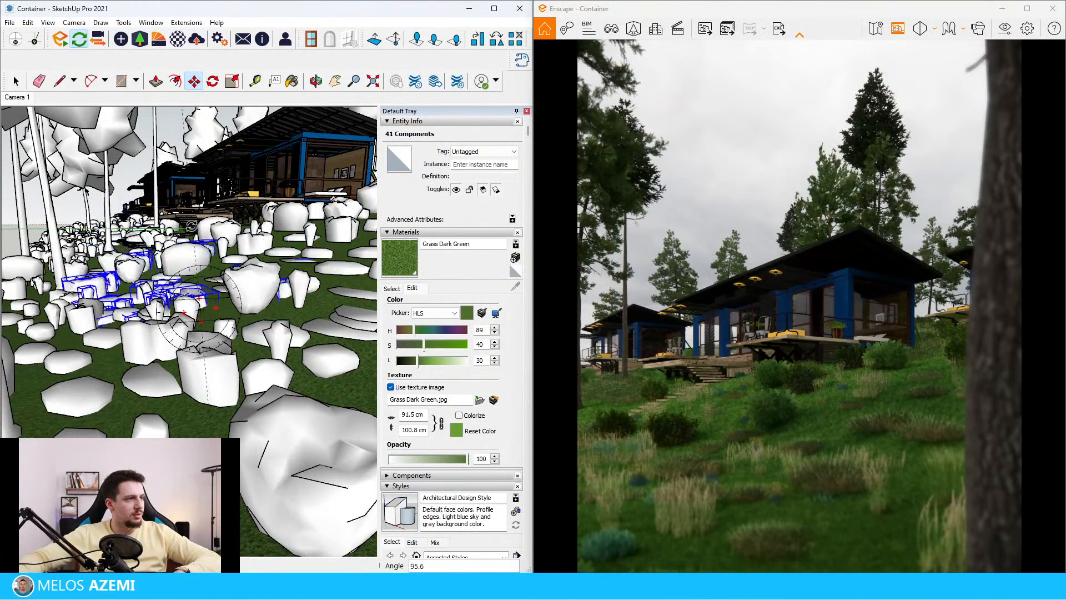
{"action": "key", "text": "Escape"}
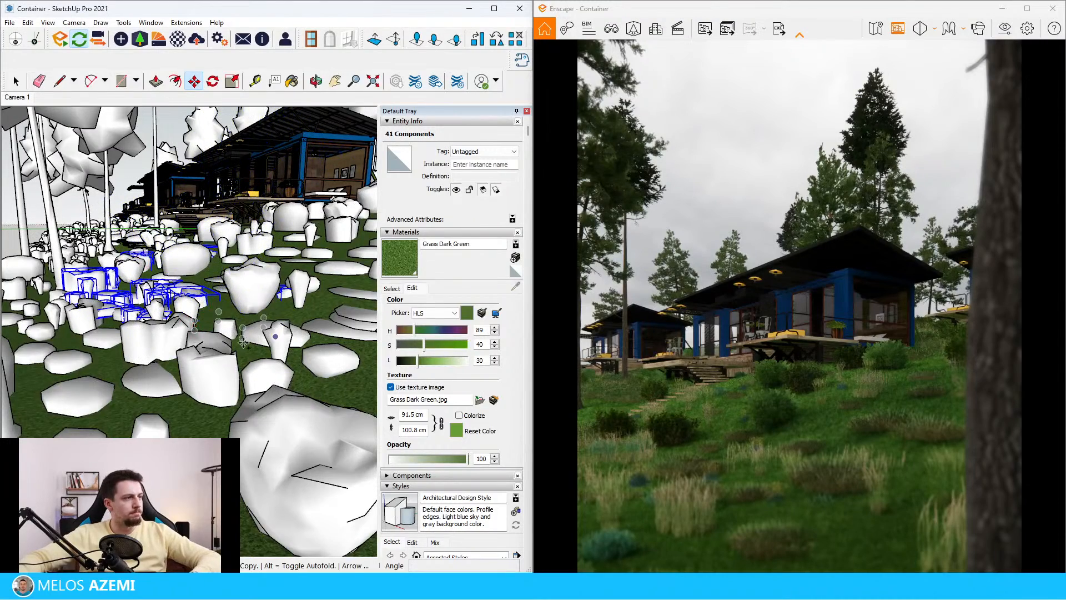
Rotate the copied bush cluster by 105 degrees in the foreground.
{"action": "scroll", "coordinate": [202, 296], "scroll_direction": "up", "scroll_amount": 3}
{"action": "middle_click_drag", "start_coordinate": [153, 290], "coordinate": [379, 335]}
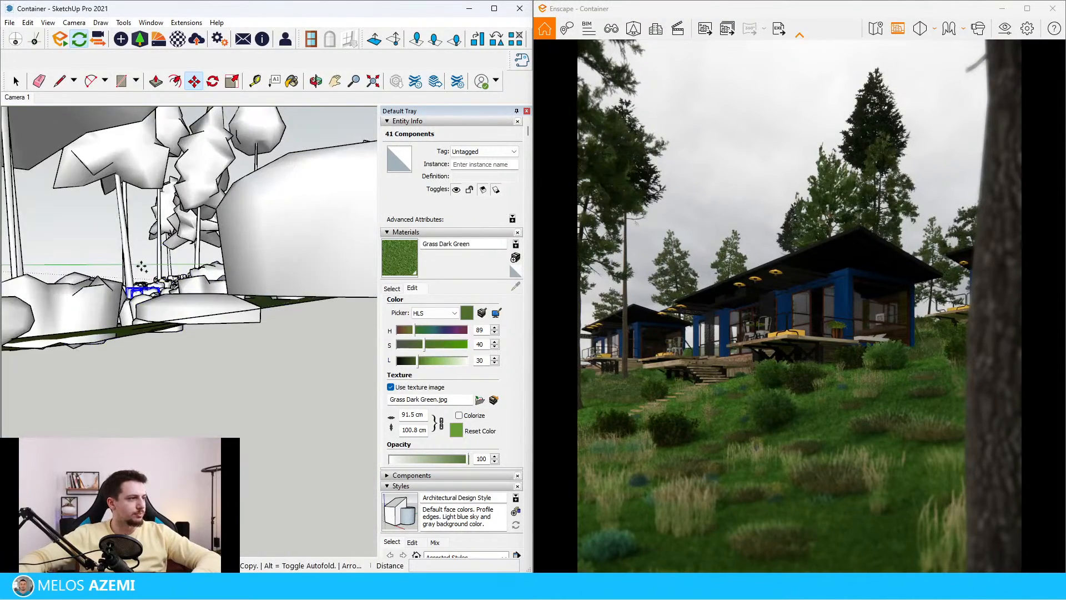
{"action": "scroll", "coordinate": [142, 268], "scroll_direction": "up", "scroll_amount": 5}
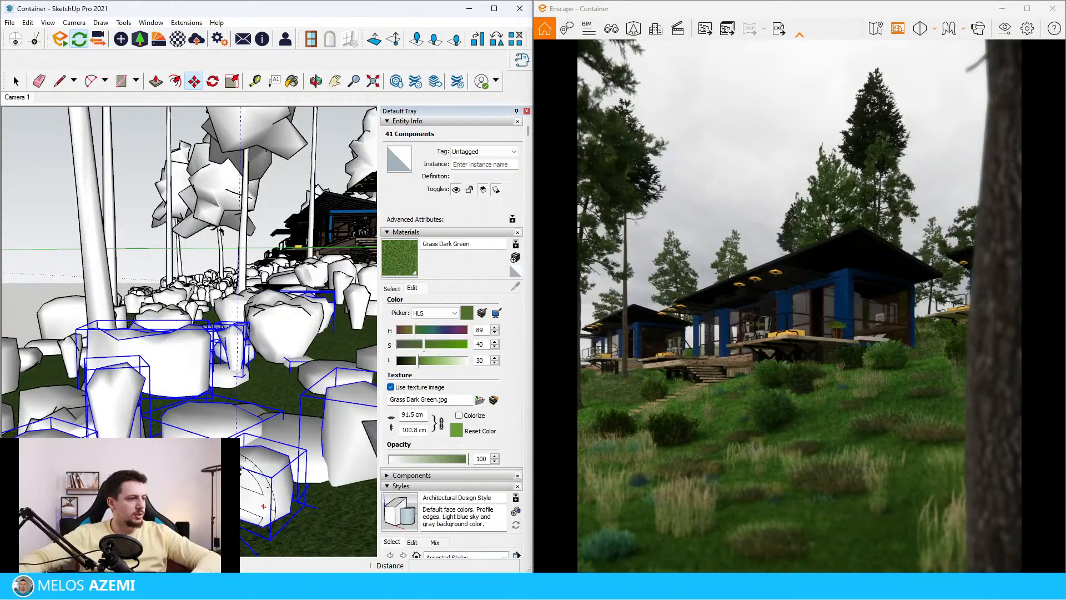
{"action": "left_click", "coordinate": [248, 483]}
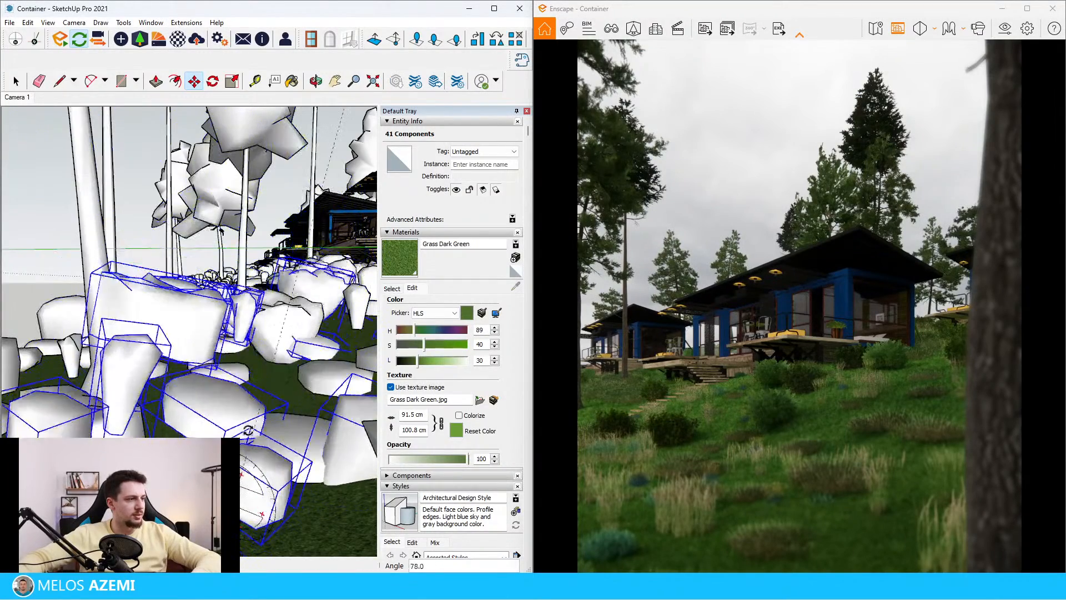
{"action": "left_click", "coordinate": [263, 502]}
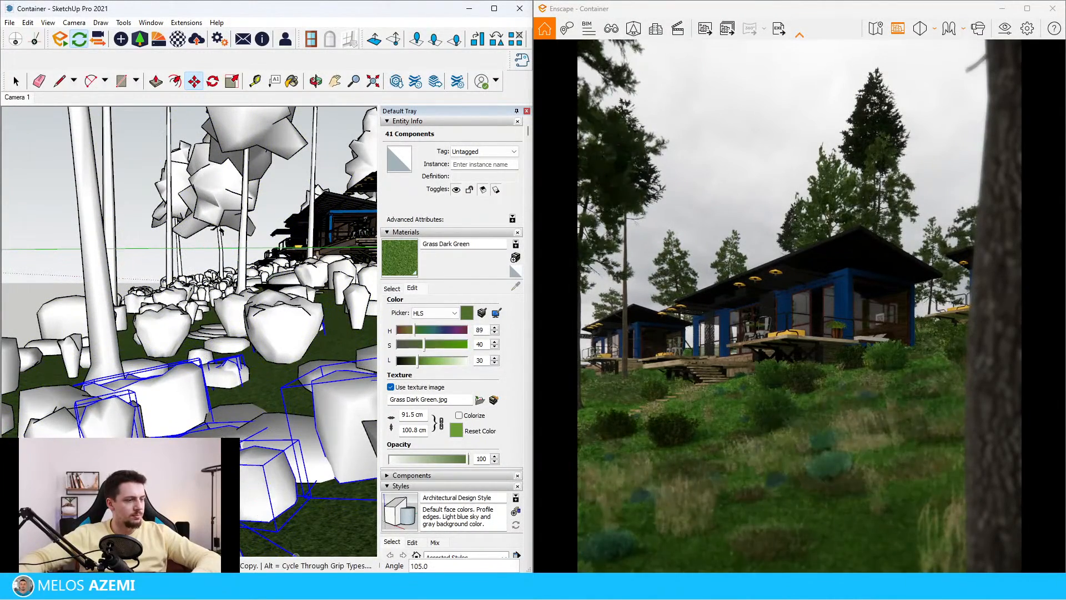
{"action": "mouse_move", "coordinate": [239, 444]}
{"action": "middle_mouse_down"}
{"action": "mouse_move", "coordinate": [188, 371]}
{"action": "mouse_move", "coordinate": [223, 421]}
{"action": "mouse_move", "coordinate": [214, 424]}
{"action": "mouse_move", "coordinate": [298, 385]}
{"action": "mouse_move", "coordinate": [261, 392]}
{"action": "mouse_move", "coordinate": [195, 381]}
{"action": "middle_mouse_up"}
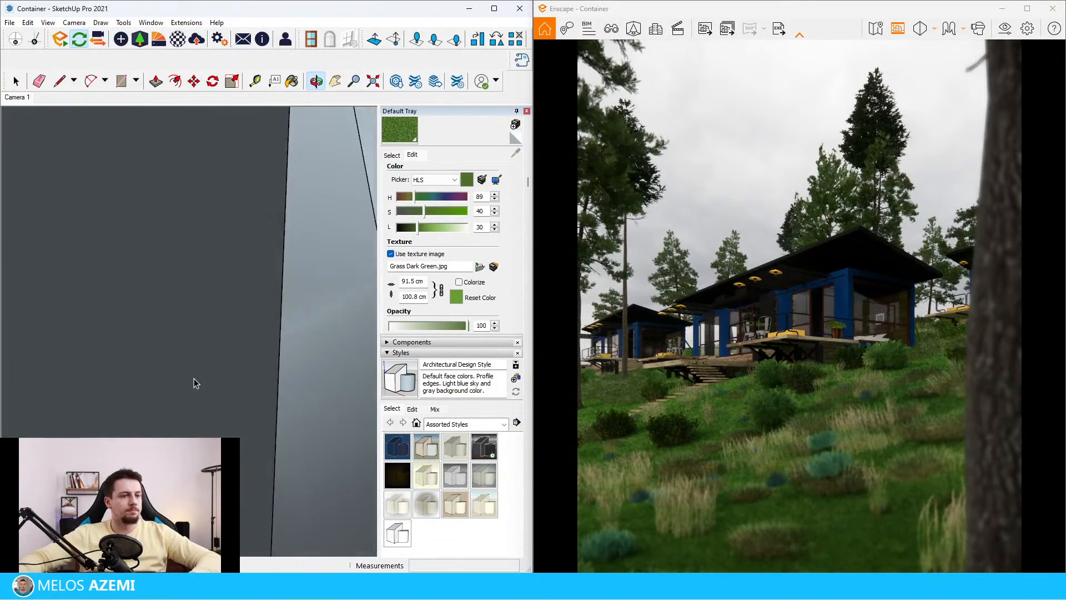
Delete the round bushes on the grass slope beside the stairs of the middle house.
{"action": "scroll", "coordinate": [289, 422], "scroll_direction": "down", "scroll_amount": 10}
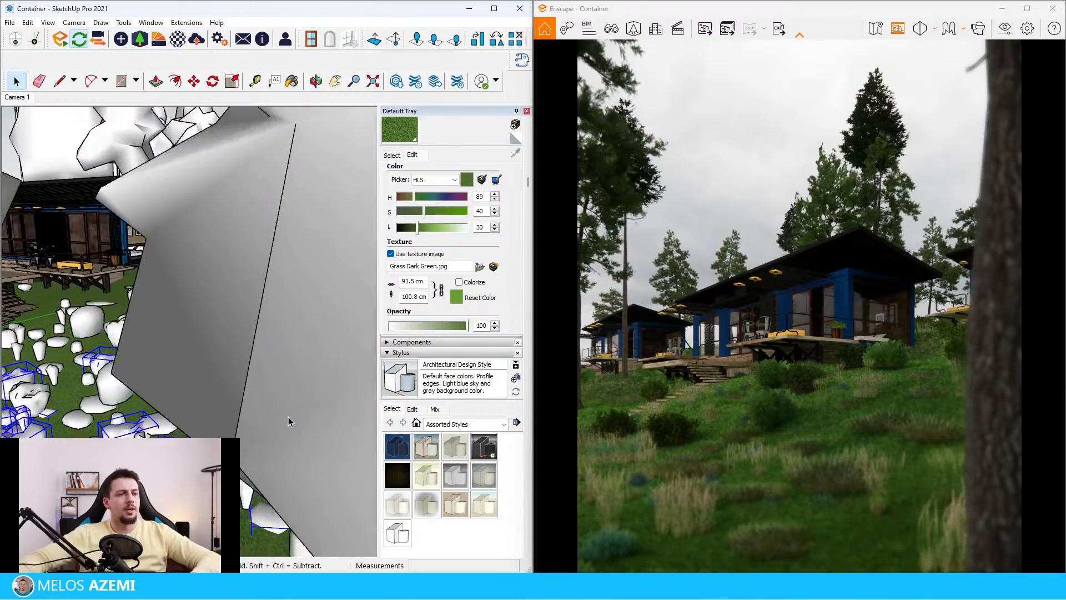
{"action": "scroll", "coordinate": [159, 407], "scroll_direction": "down", "scroll_amount": 8}
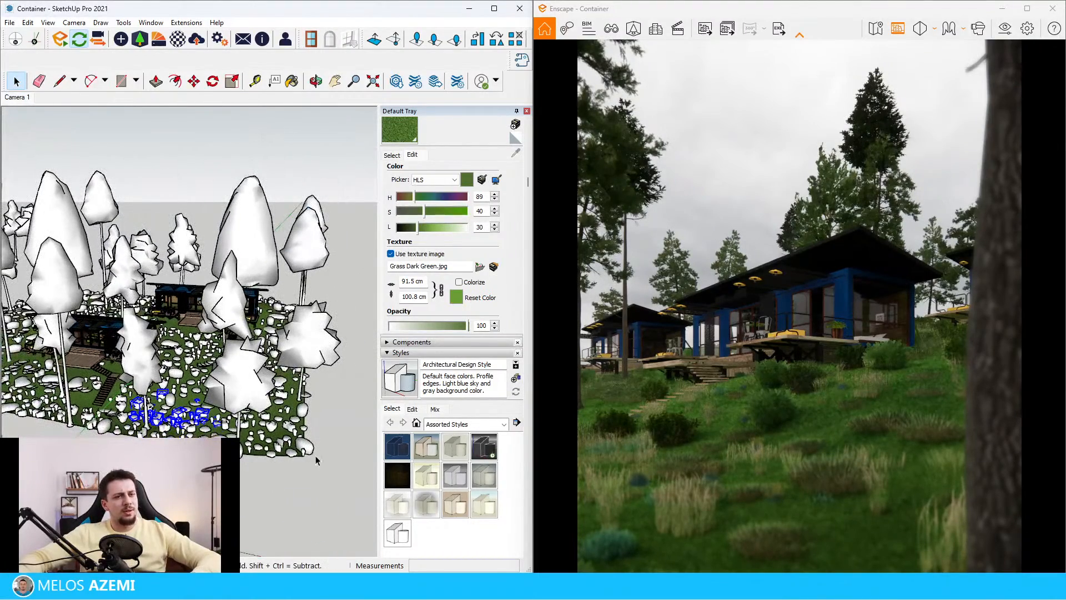
{"action": "scroll", "coordinate": [201, 386], "scroll_direction": "up", "scroll_amount": 6}
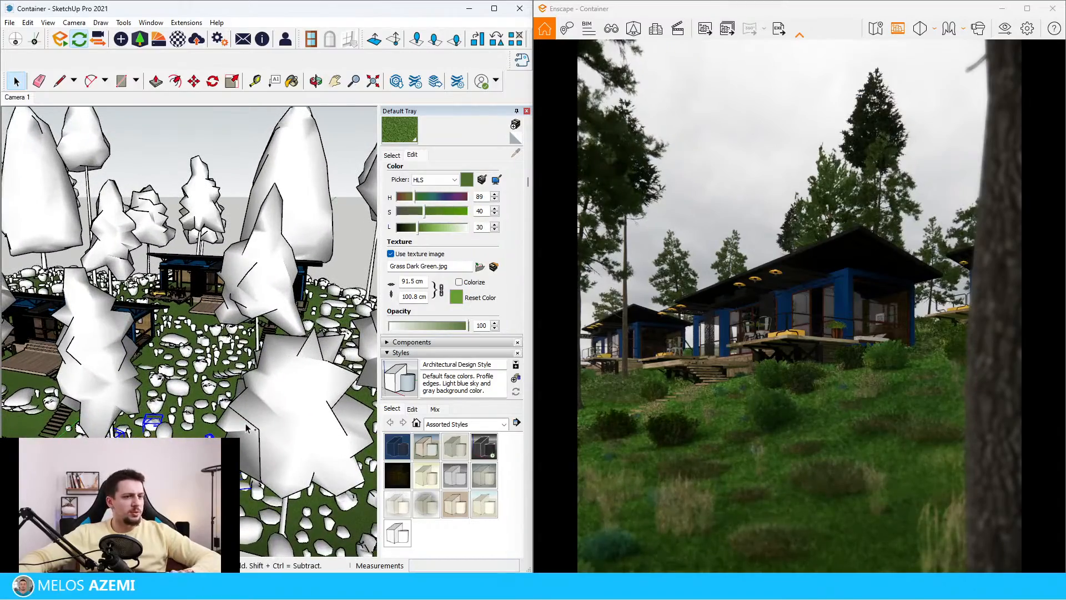
{"action": "scroll", "coordinate": [201, 386], "scroll_direction": "up", "scroll_amount": 2}
{"action": "scroll", "coordinate": [202, 383], "scroll_direction": "up", "scroll_amount": 2}
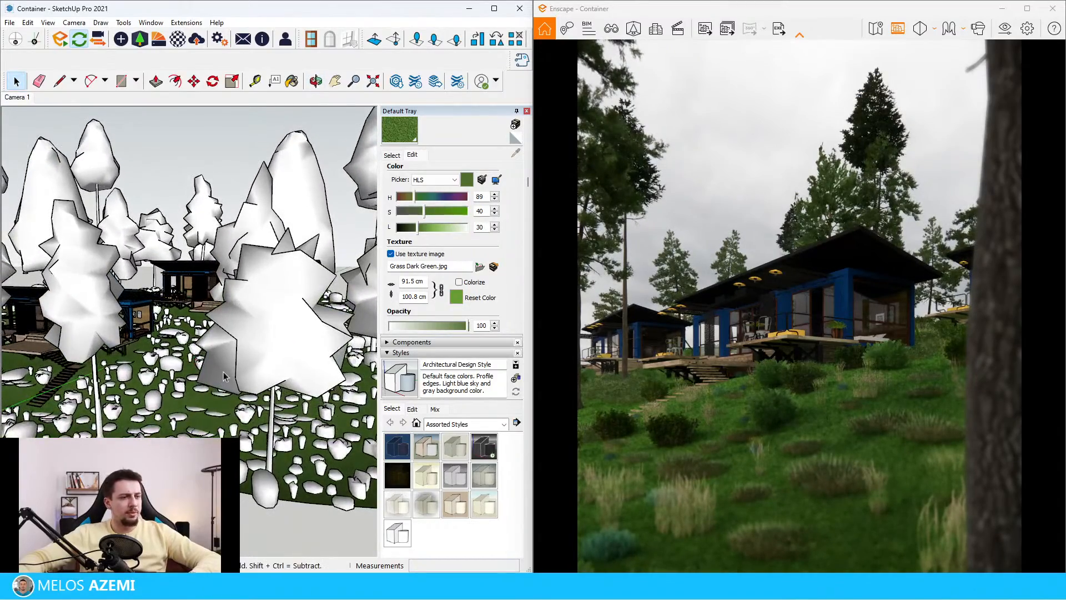
{"action": "scroll", "coordinate": [107, 389], "scroll_direction": "up", "scroll_amount": 3}
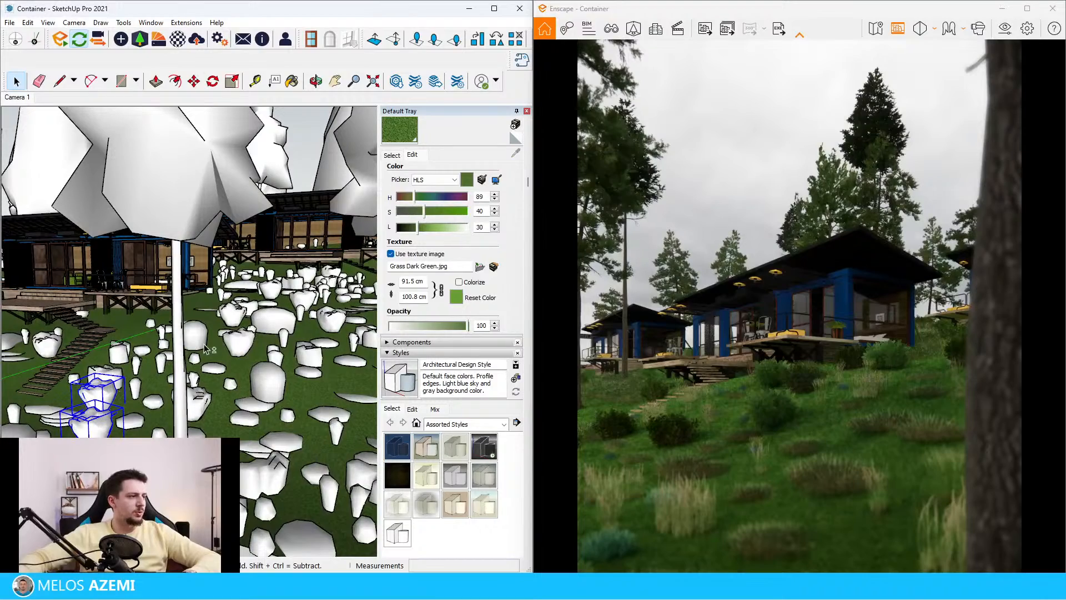
{"action": "scroll", "coordinate": [156, 414], "scroll_direction": "up", "scroll_amount": 2}
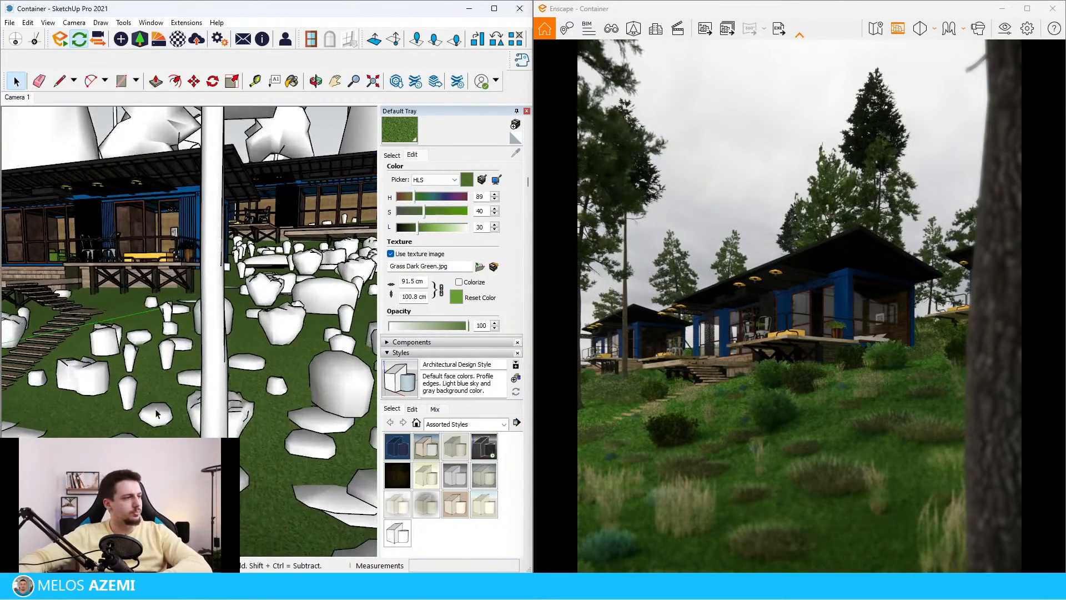
{"action": "scroll", "coordinate": [170, 409], "scroll_direction": "up", "scroll_amount": 3}
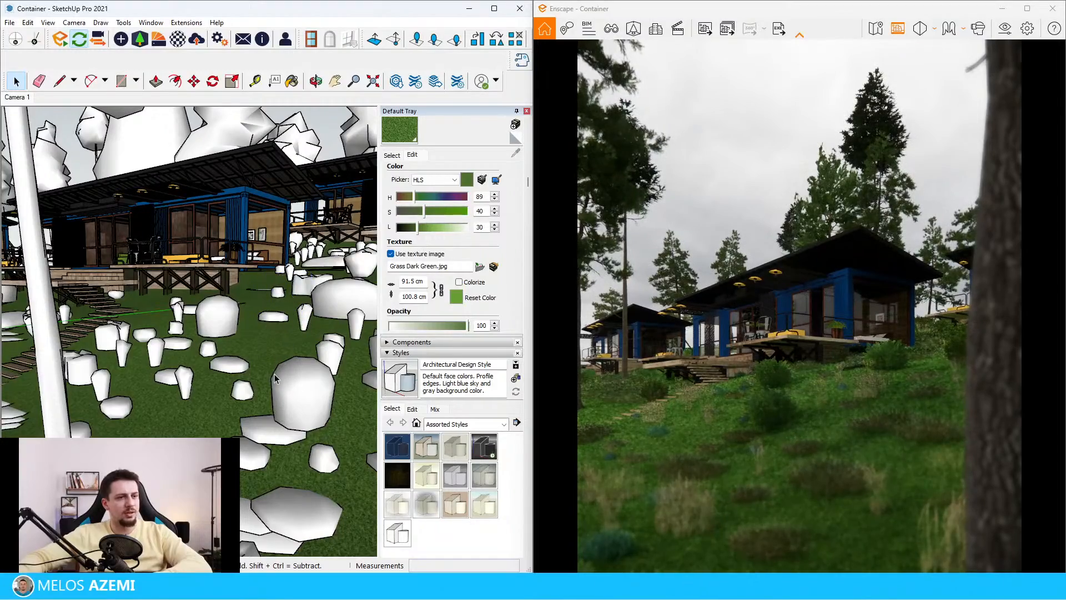
Delete the remaining large bushes on the slope in front of the middle house's deck.
{"action": "scroll", "coordinate": [264, 297], "scroll_direction": "up", "scroll_amount": 2}
{"action": "middle_click_drag", "start_coordinate": [265, 298], "coordinate": [174, 311]}
{"action": "left_click", "coordinate": [186, 324]}
{"action": "left_click", "coordinate": [180, 402]}
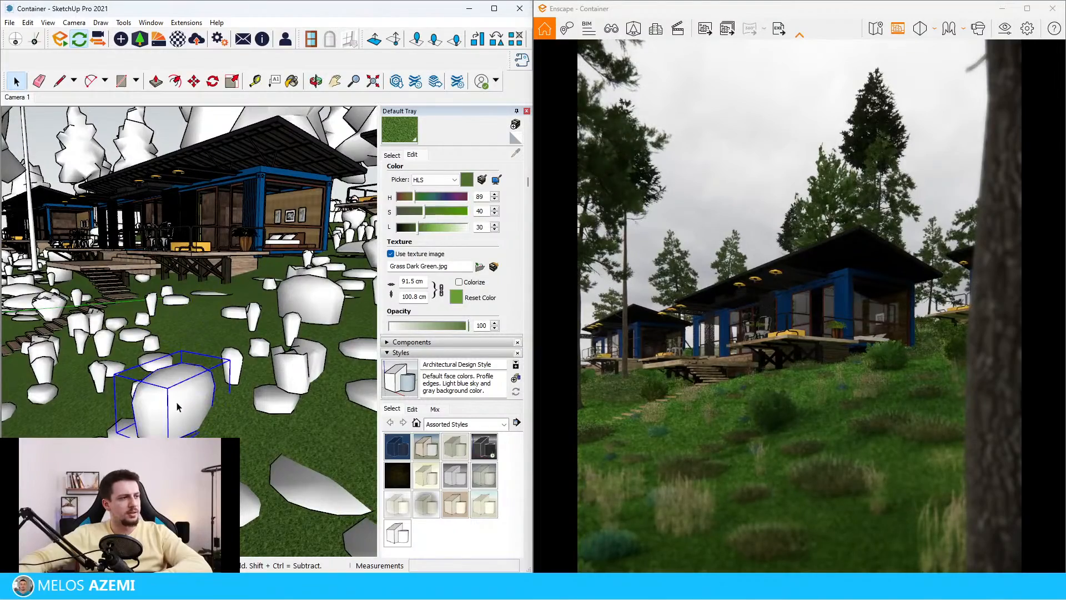
{"action": "middle_click_drag", "start_coordinate": [180, 403], "coordinate": [184, 310]}
{"action": "scroll", "coordinate": [186, 316], "scroll_direction": "up", "scroll_amount": 2}
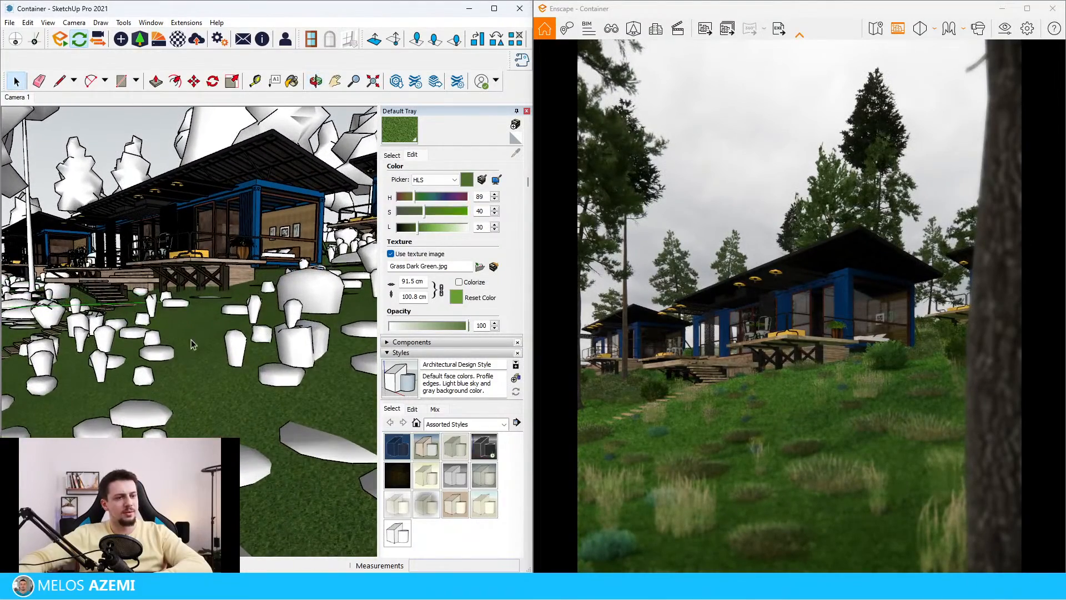
Set the Grass Dark Green material's grass height to 100% and its height variation to 74.9%.
{"action": "key", "text": "b"}
{"action": "scroll", "coordinate": [203, 362], "scroll_direction": "up", "scroll_amount": 3}
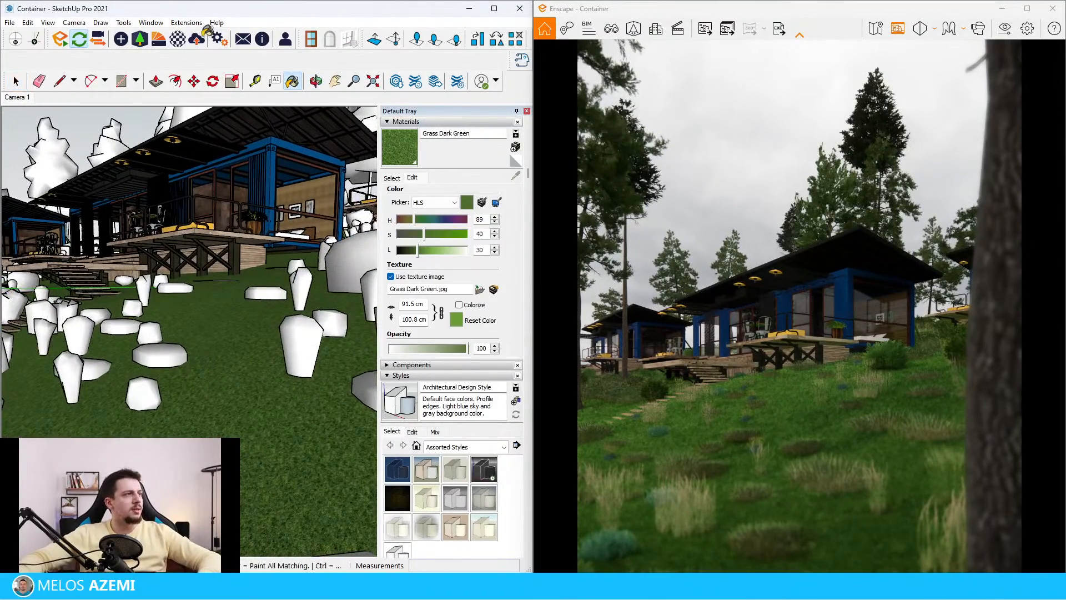
{"action": "key", "text": "space"}
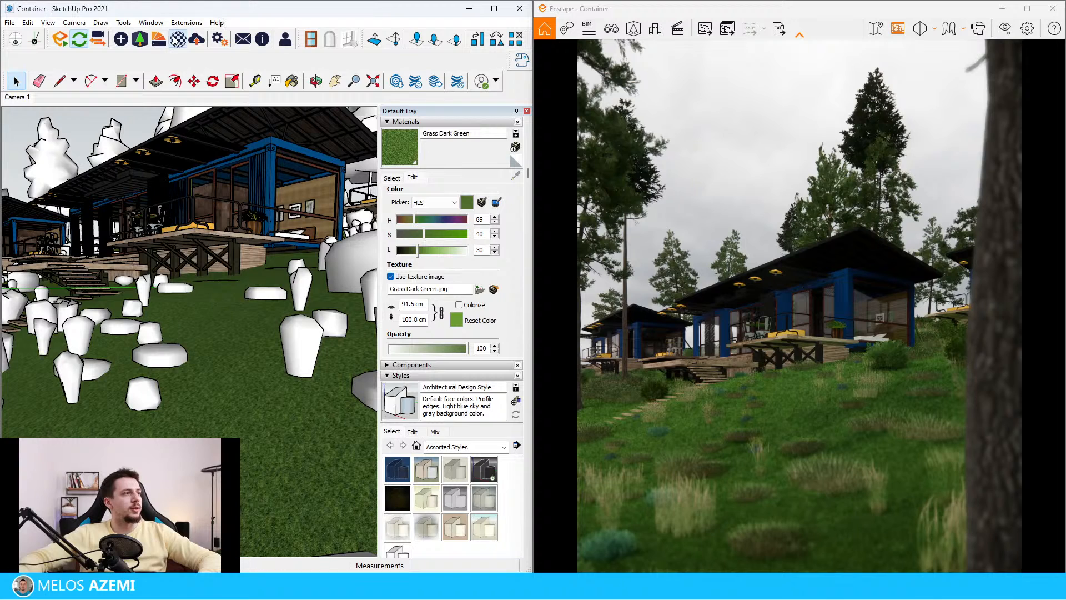
{"action": "left_click", "coordinate": [178, 39]}
{"action": "key", "text": "b"}
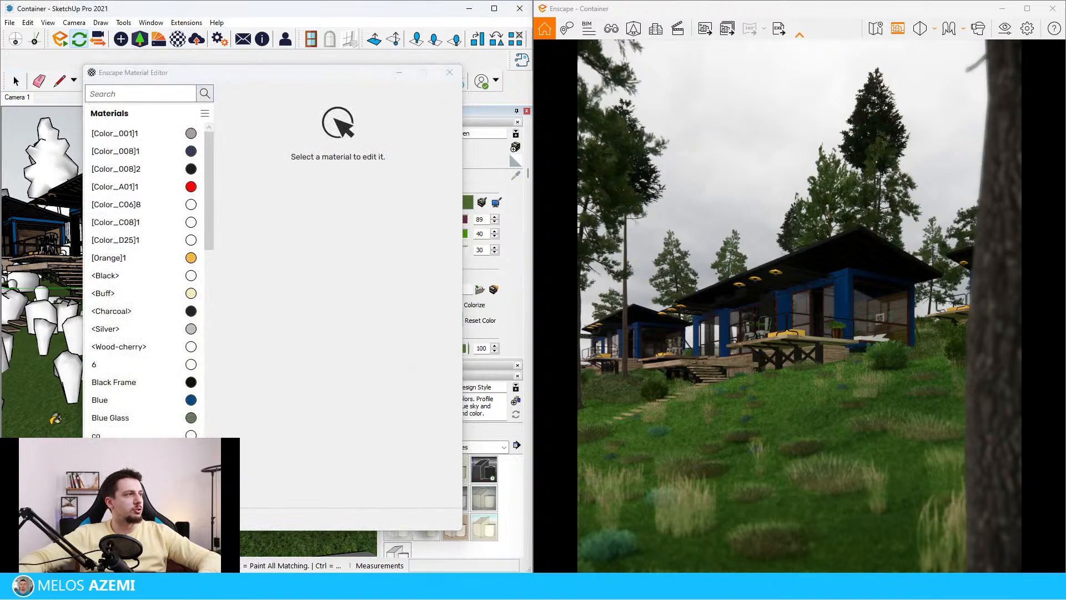
{"action": "left_click", "coordinate": [53, 417], "text": "alt"}
{"action": "left_click_drag", "start_coordinate": [284, 157], "coordinate": [447, 157]}
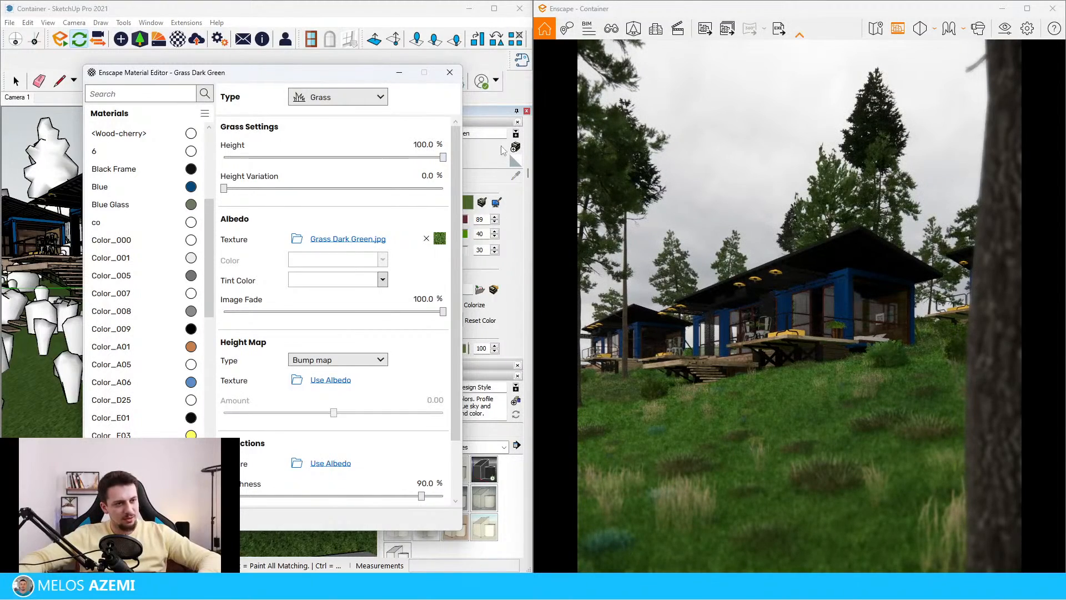
{"action": "left_click_drag", "start_coordinate": [224, 188], "coordinate": [388, 188]}
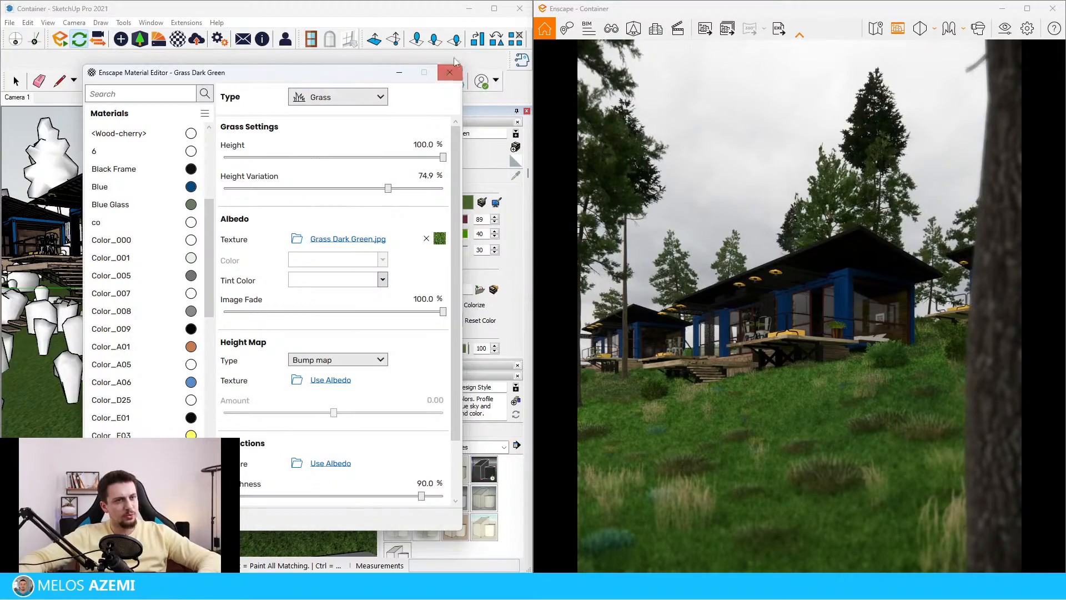
{"action": "left_click", "coordinate": [400, 72]}
Select the container house group together with its decks and wooden stairs.
{"action": "scroll", "coordinate": [155, 269], "scroll_direction": "up", "scroll_amount": 5}
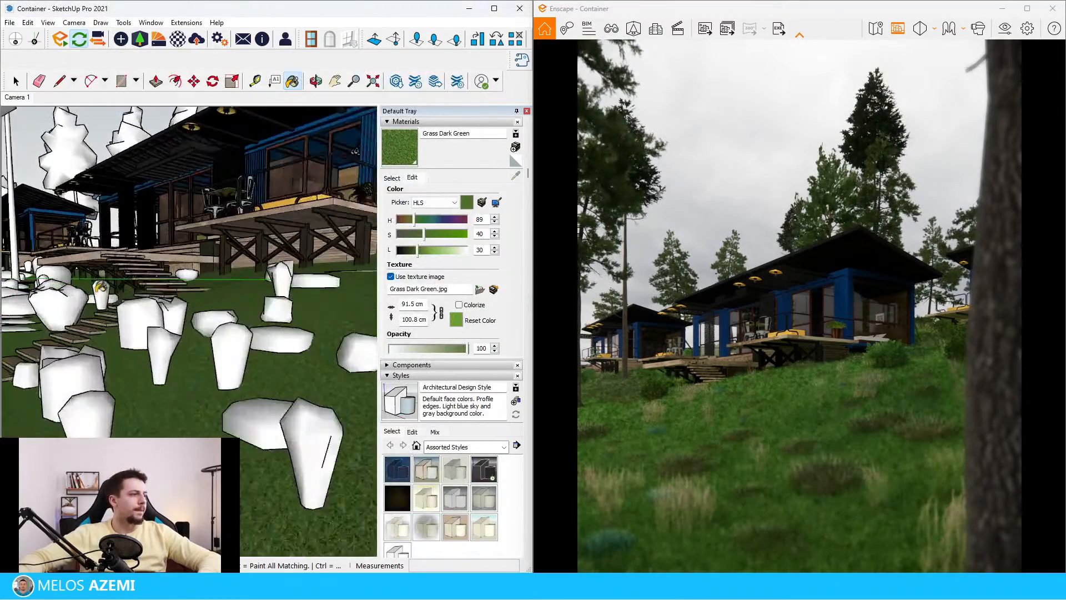
{"action": "scroll", "coordinate": [155, 269], "scroll_direction": "up", "scroll_amount": 3}
{"action": "key", "text": "space"}
{"action": "left_click", "coordinate": [225, 395]}
{"action": "scroll", "coordinate": [233, 201], "scroll_direction": "down", "scroll_amount": 6}
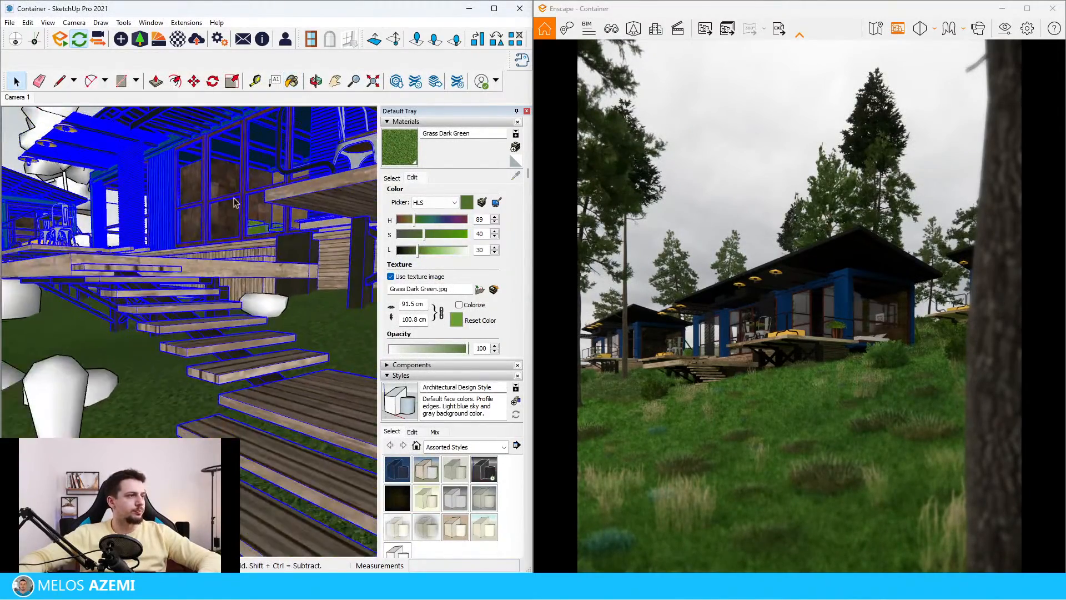
{"action": "scroll", "coordinate": [192, 273], "scroll_direction": "up", "scroll_amount": 6}
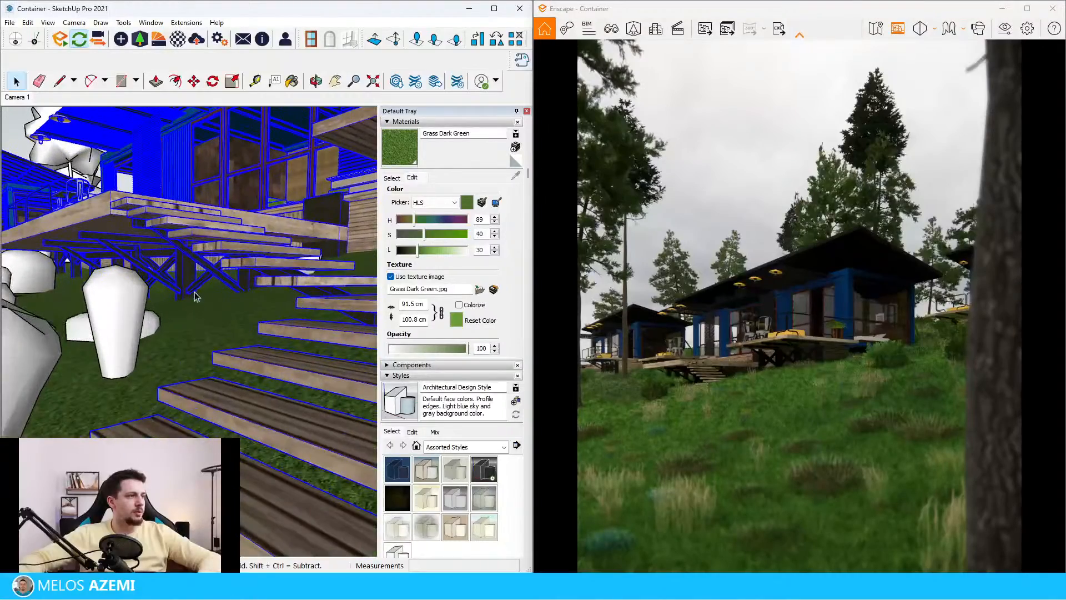
{"action": "key", "text": "m"}
{"action": "left_click", "coordinate": [189, 279]}
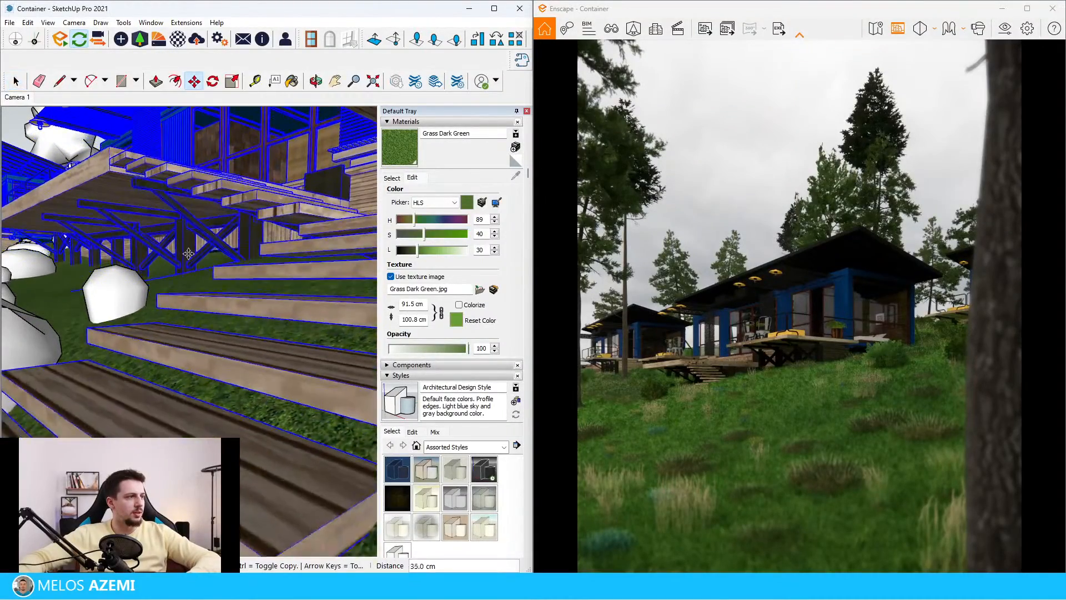
{"action": "key", "text": "Escape"}
{"action": "key", "text": "space"}
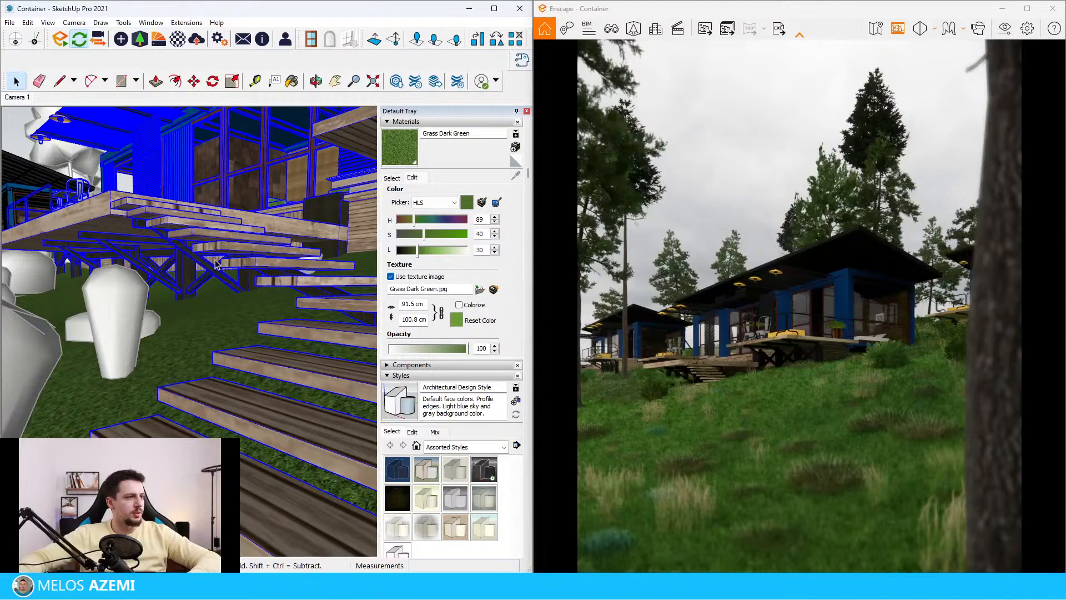
Raise the selected container house group by about 28 cm so its decks sit higher above the grass.
{"action": "left_click", "coordinate": [199, 241]}
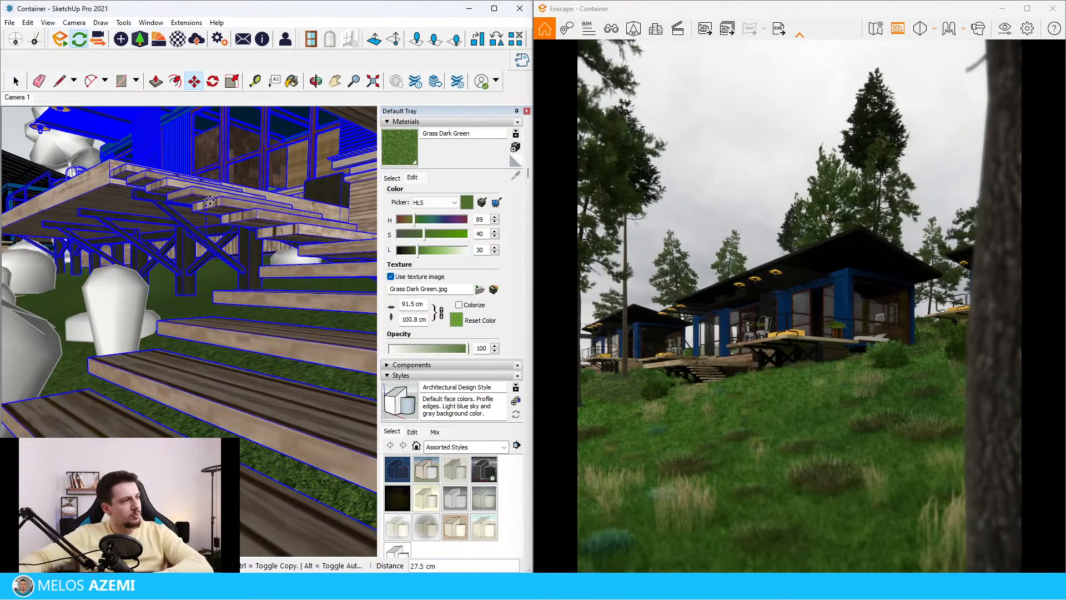
{"action": "left_click", "coordinate": [210, 198]}
{"action": "scroll", "coordinate": [177, 304], "scroll_direction": "up", "scroll_amount": 3}
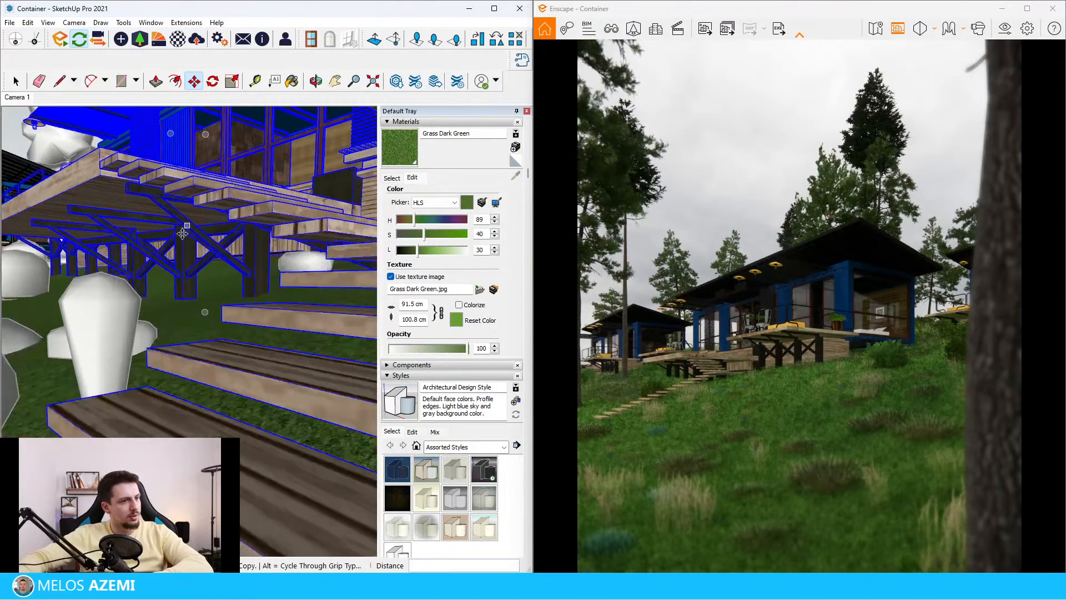
Lower the container house group by about 9 cm at the deck's support posts and clear the selection.
{"action": "scroll", "coordinate": [178, 304], "scroll_direction": "up", "scroll_amount": 3}
{"action": "left_click", "coordinate": [182, 322]}
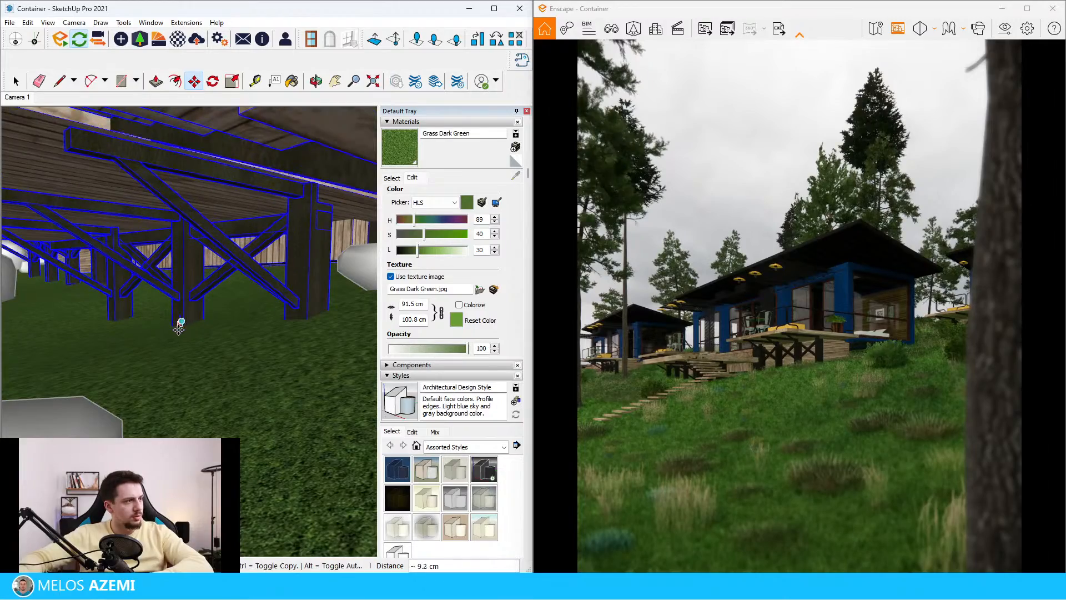
{"action": "left_click", "coordinate": [179, 327]}
{"action": "key", "text": "space"}
{"action": "key", "text": "Escape"}
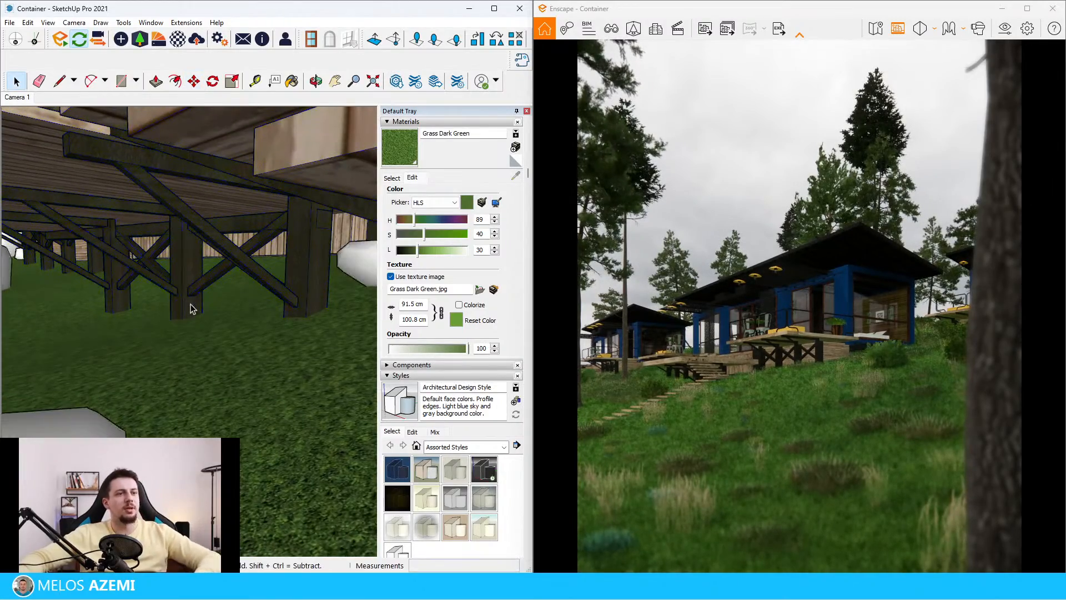
Turn off Auto Exposure for the render and set the exposure to 52%.
{"action": "scroll", "coordinate": [190, 309], "scroll_direction": "down", "scroll_amount": 10}
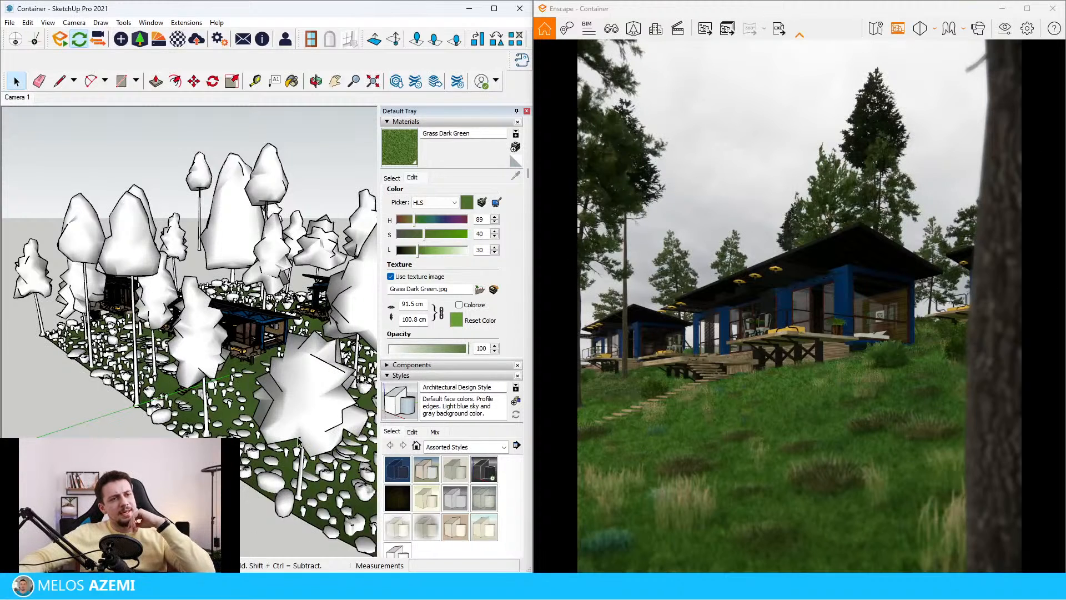
{"action": "scroll", "coordinate": [259, 329], "scroll_direction": "up", "scroll_amount": 15}
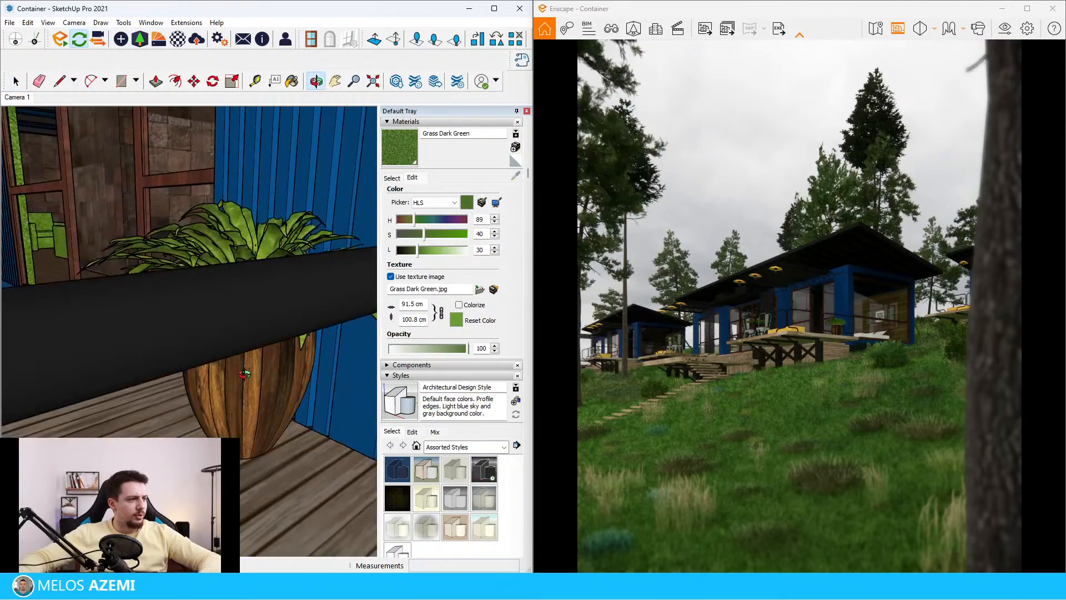
{"action": "scroll", "coordinate": [218, 360], "scroll_direction": "down", "scroll_amount": 10}
{"action": "left_click", "coordinate": [1005, 28]}
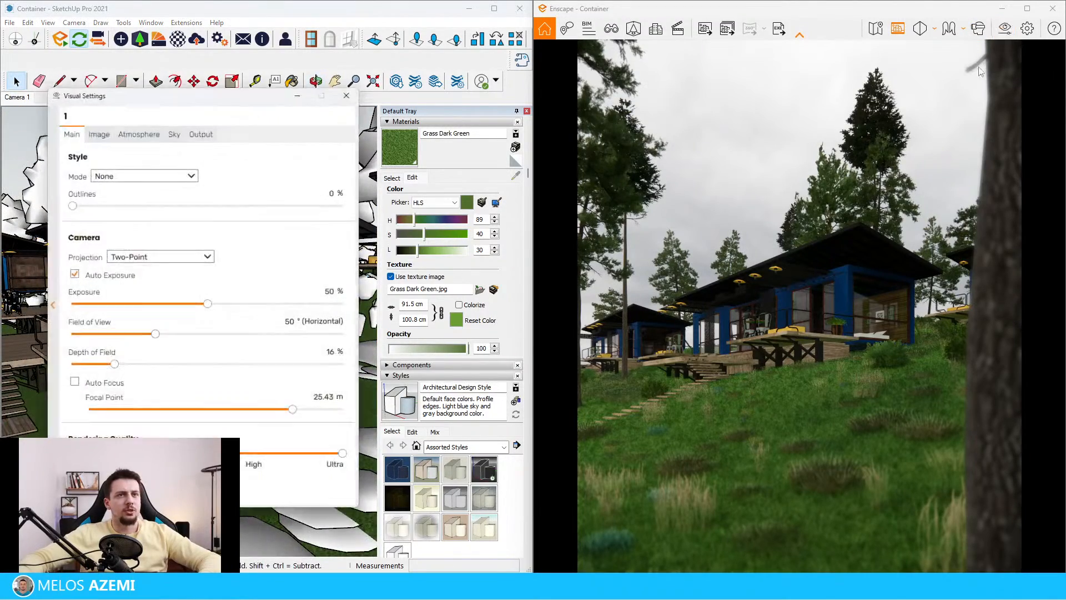
{"action": "left_click", "coordinate": [131, 278]}
{"action": "mouse_move", "coordinate": [208, 305]}
{"action": "left_mouse_down"}
{"action": "mouse_move", "coordinate": [222, 309]}
{"action": "mouse_move", "coordinate": [213, 309]}
{"action": "left_mouse_up"}
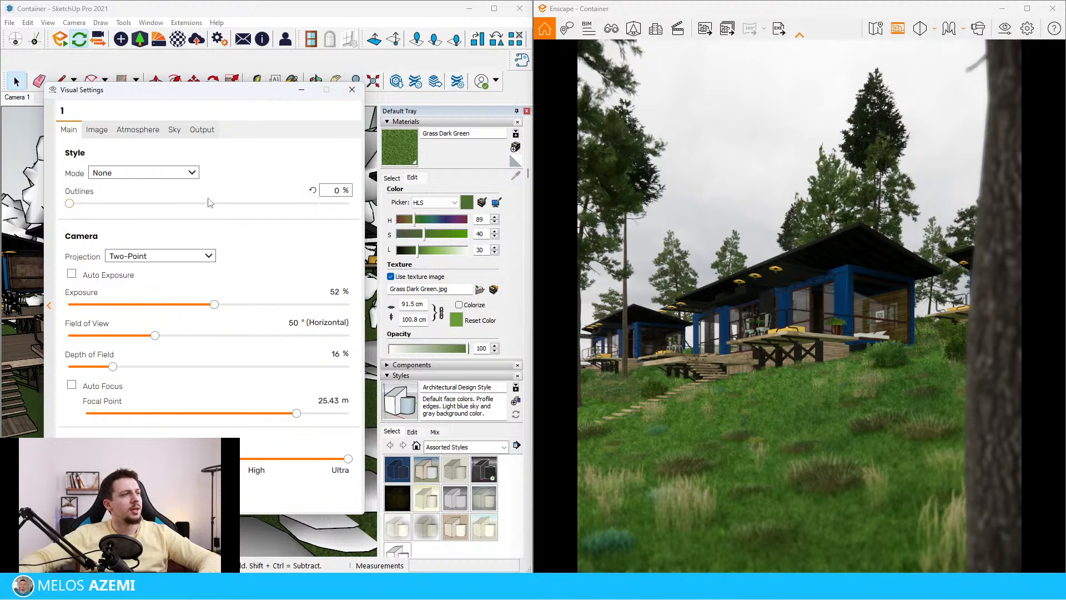
{"action": "left_click", "coordinate": [300, 90]}
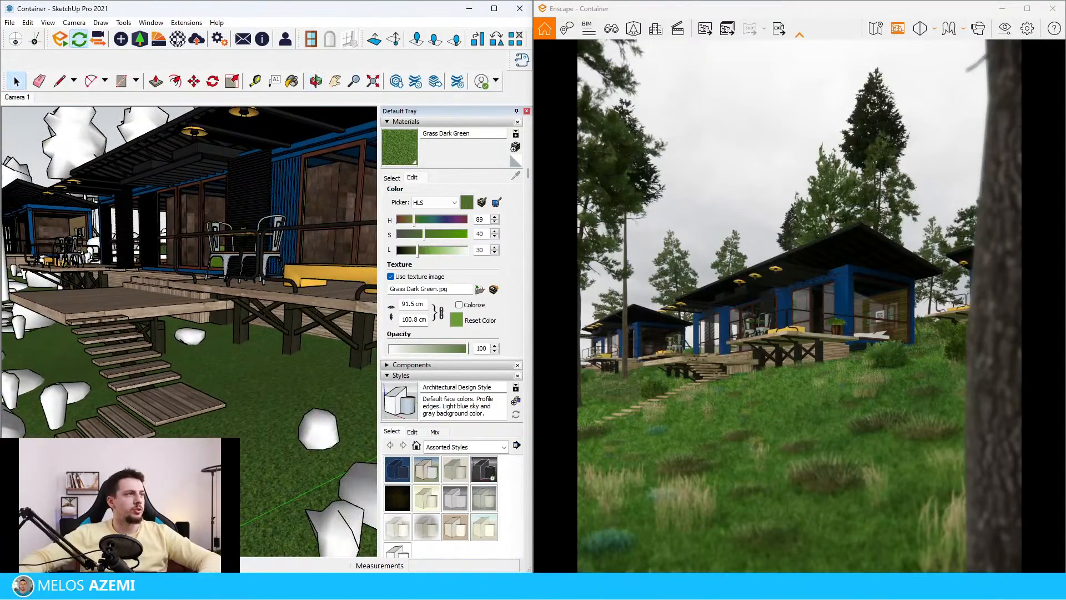
Sample the dark roof material [Color_008]2 and set its metallic to 100% and its roughness to 30%.
{"action": "left_click", "coordinate": [178, 39]}
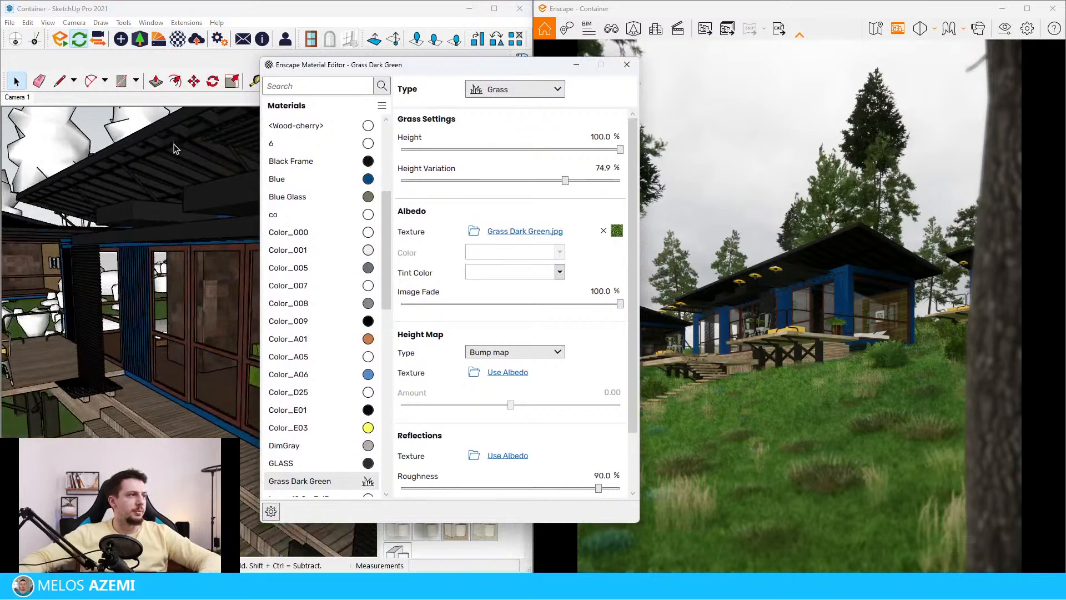
{"action": "scroll", "coordinate": [174, 149], "scroll_direction": "up", "scroll_amount": 4}
{"action": "key", "text": "b"}
{"action": "left_click", "coordinate": [185, 174], "text": "alt"}
{"action": "left_click", "coordinate": [609, 414]}
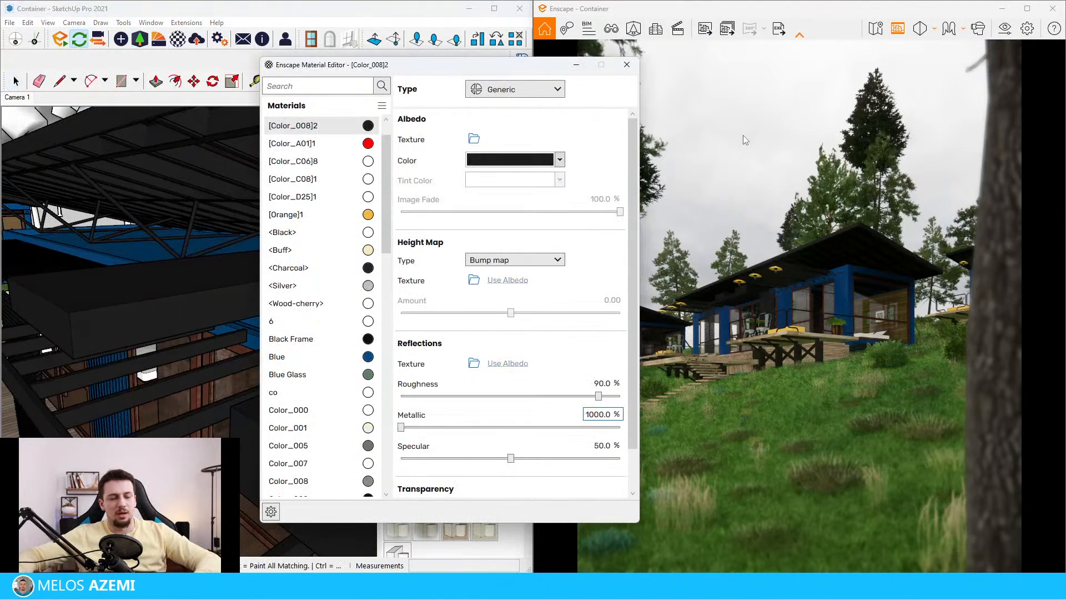
{"action": "double_click", "coordinate": [607, 383]}
{"action": "type", "text": "30"}
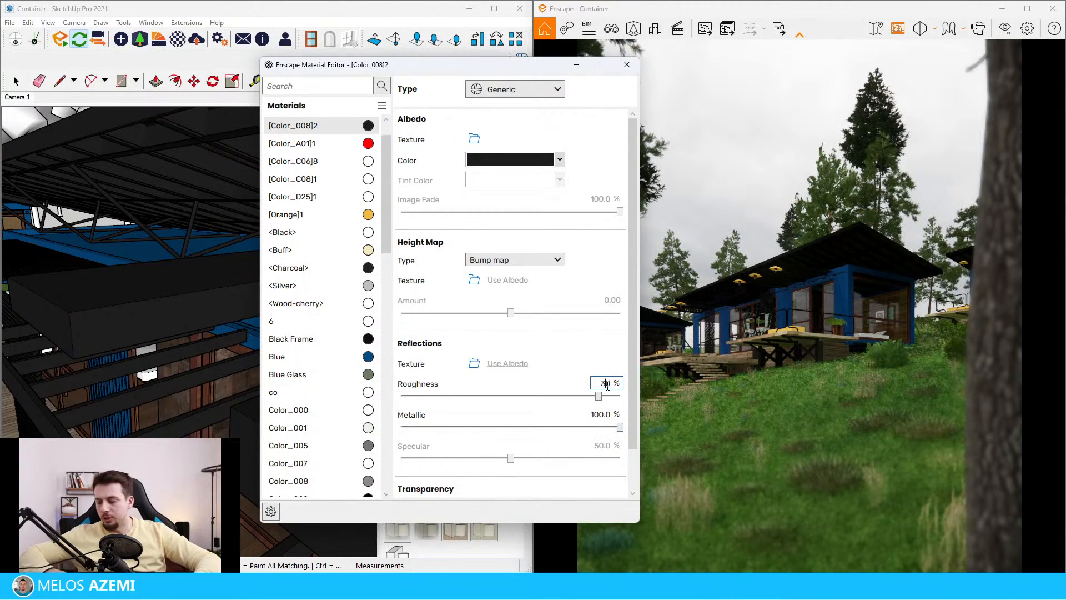
{"action": "key", "text": "Return"}
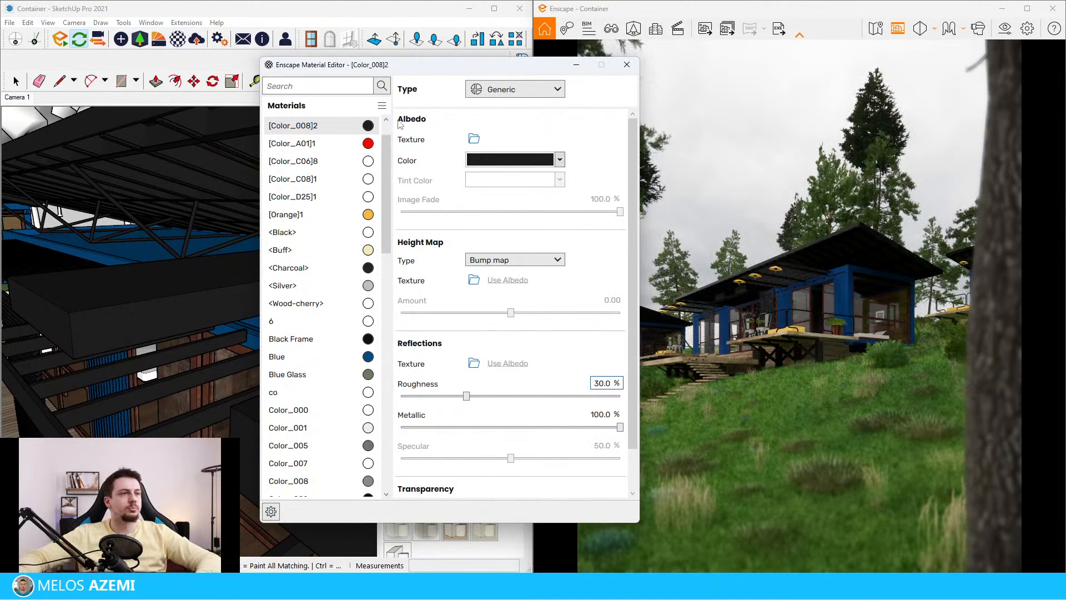
Sample the Blue container wall material and set its metallic to 100% and its roughness to 30%.
{"action": "left_click_drag", "start_coordinate": [456, 68], "coordinate": [558, 132]}
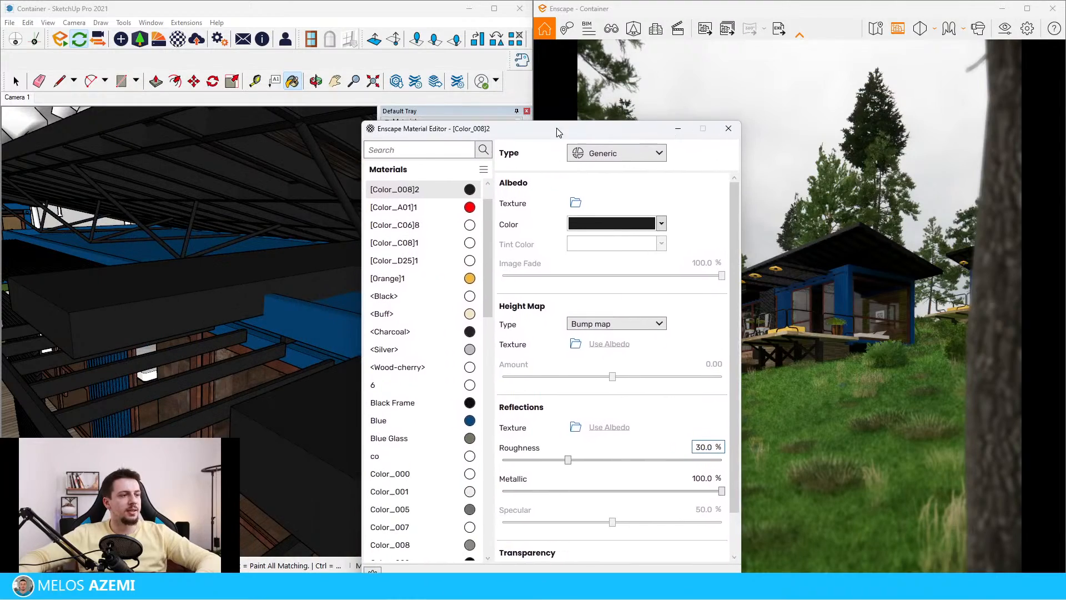
{"action": "scroll", "coordinate": [219, 278], "scroll_direction": "down", "scroll_amount": 6}
{"action": "scroll", "coordinate": [291, 319], "scroll_direction": "up", "scroll_amount": 5}
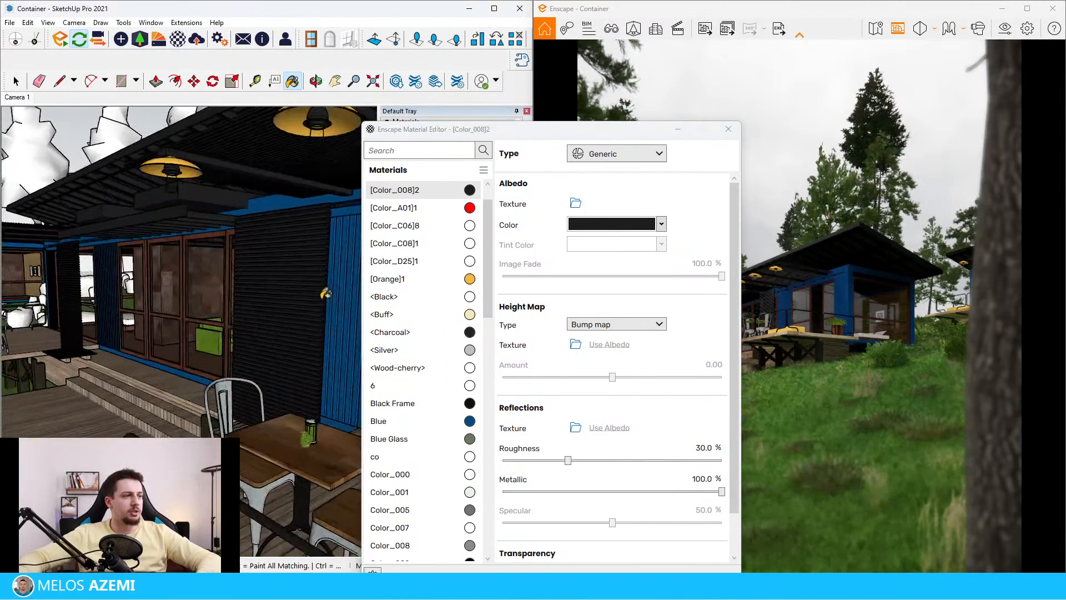
{"action": "left_click", "coordinate": [345, 309], "text": "alt"}
{"action": "double_click", "coordinate": [705, 479]}
{"action": "type", "text": "10"}
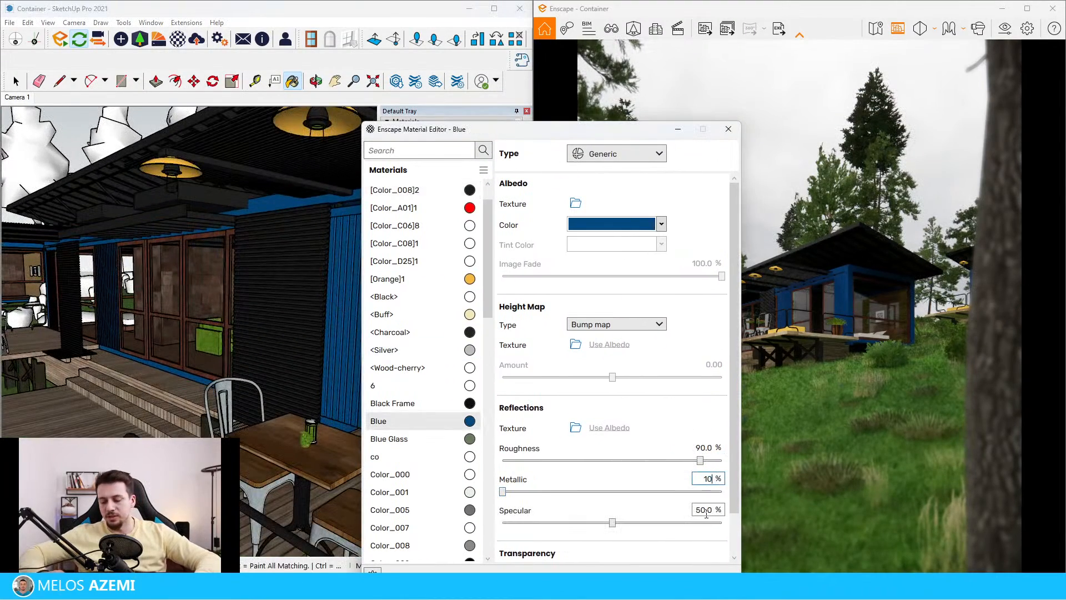
{"action": "type", "text": "0"}
{"action": "key", "text": "Return"}
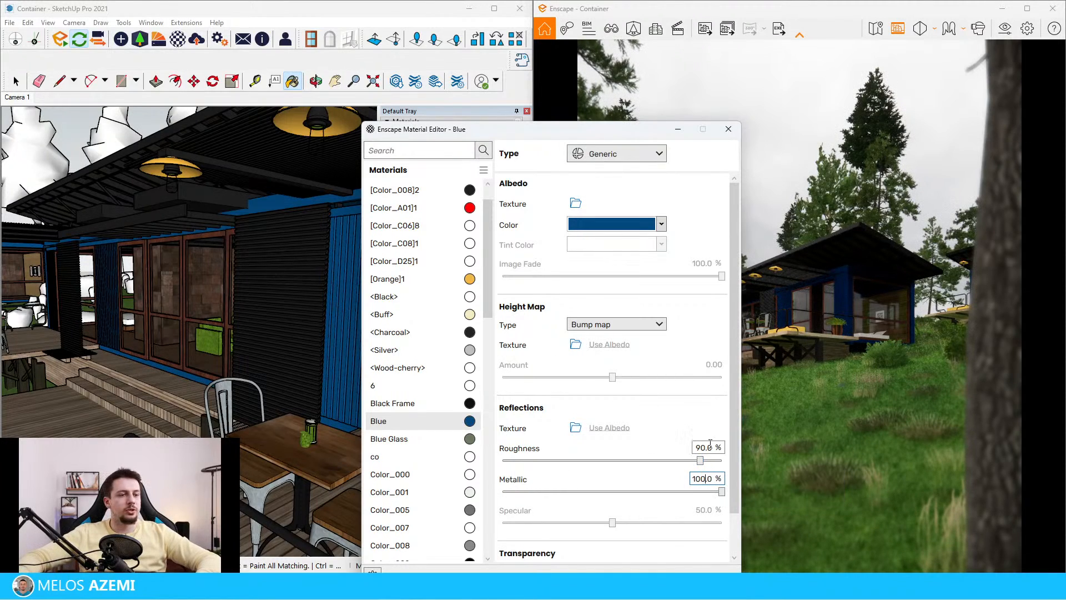
{"action": "type", "text": "30"}
{"action": "key", "text": "Return"}
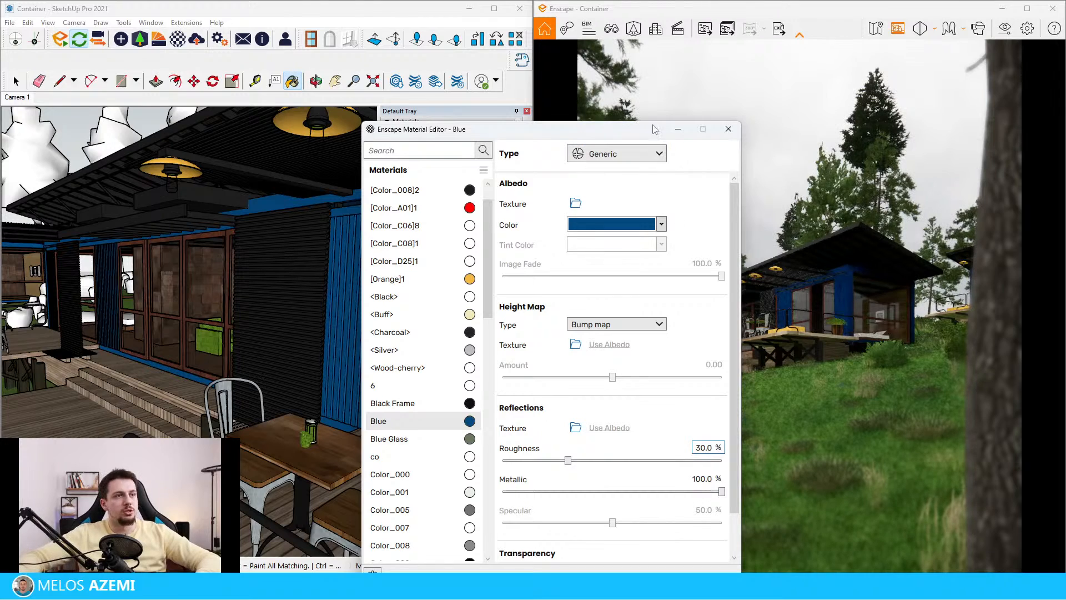
Sample the pendant lamp's [Orange]1 material, set its metallic to 100% and roughness to 30%, and close the material editor.
{"action": "mouse_move", "coordinate": [654, 129]}
{"action": "left_mouse_down"}
{"action": "mouse_move", "coordinate": [326, 107]}
{"action": "mouse_move", "coordinate": [358, 142]}
{"action": "mouse_move", "coordinate": [356, 114]}
{"action": "left_mouse_up"}
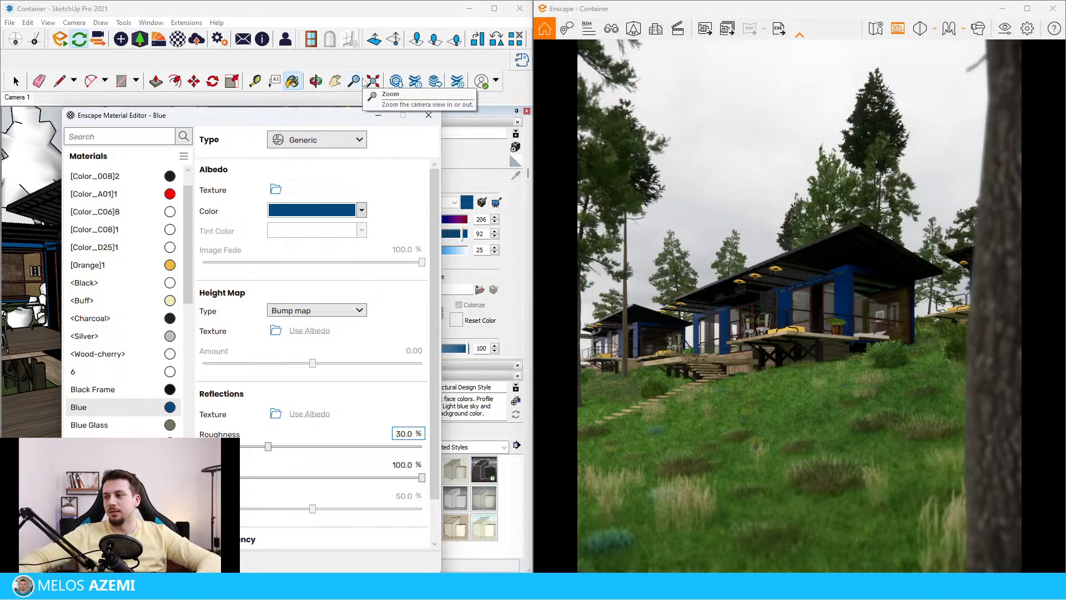
{"action": "mouse_move", "coordinate": [339, 120]}
{"action": "left_mouse_down"}
{"action": "mouse_move", "coordinate": [372, 136]}
{"action": "mouse_move", "coordinate": [424, 111]}
{"action": "mouse_move", "coordinate": [710, 120]}
{"action": "left_mouse_up"}
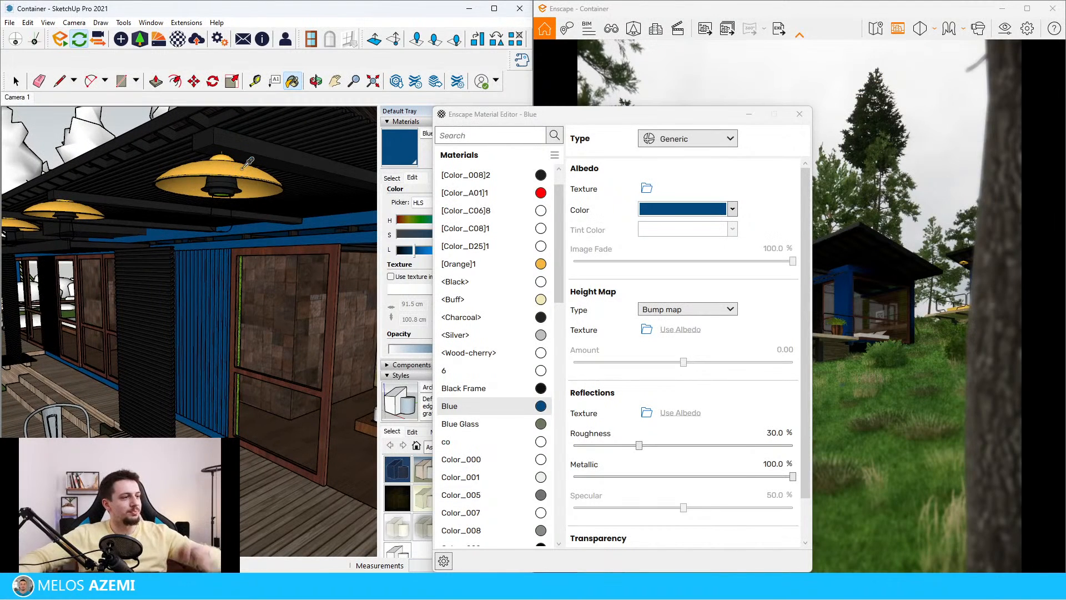
{"action": "left_click", "coordinate": [241, 169], "text": "alt"}
{"action": "left_click", "coordinate": [784, 466]}
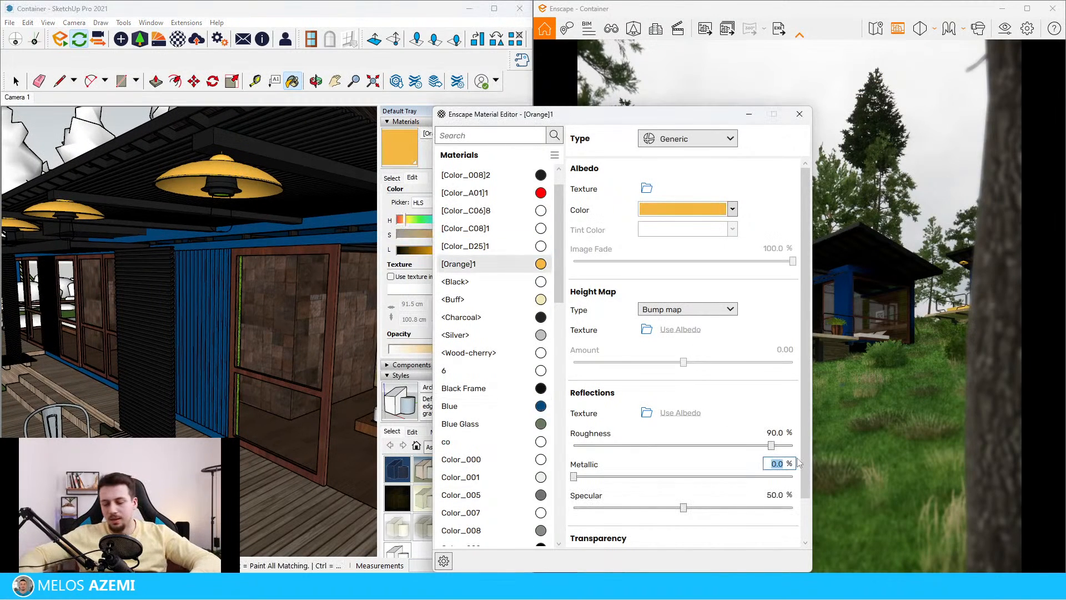
{"action": "type", "text": "100"}
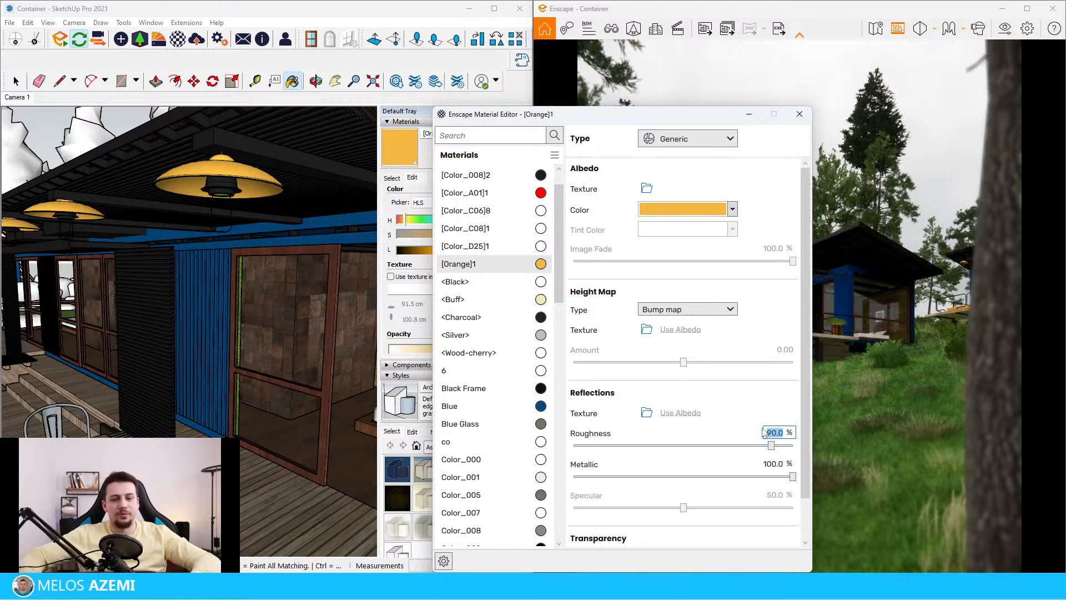
{"action": "type", "text": "30"}
{"action": "mouse_move", "coordinate": [660, 113]}
{"action": "left_mouse_down"}
{"action": "mouse_move", "coordinate": [235, 146]}
{"action": "mouse_move", "coordinate": [387, 142]}
{"action": "mouse_move", "coordinate": [389, 169]}
{"action": "left_mouse_up"}
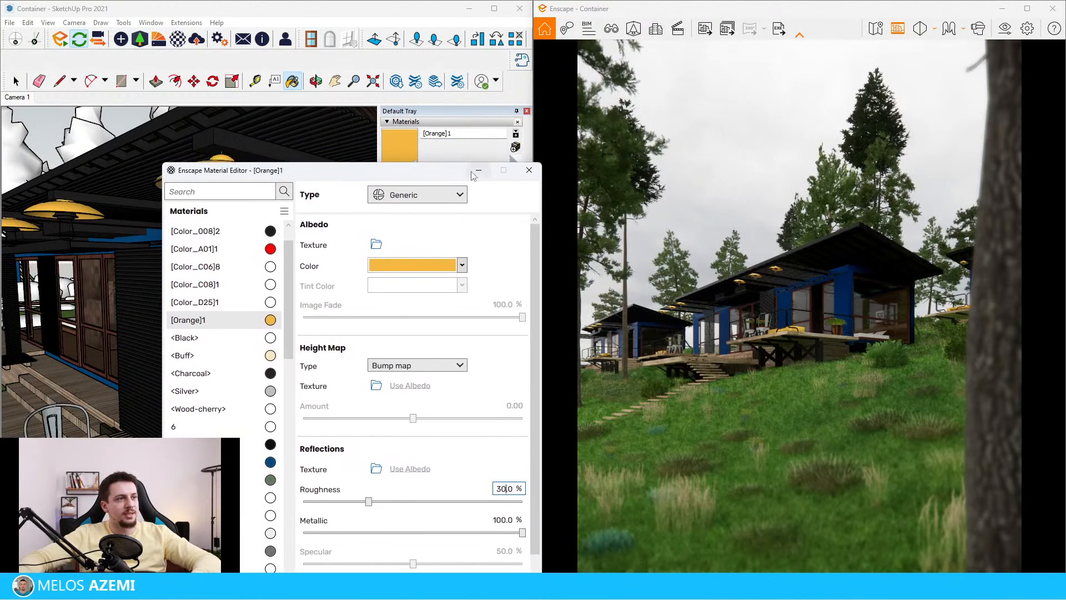
{"action": "left_click", "coordinate": [527, 167]}
{"action": "key", "text": "space"}
Sample the wood texture Material2 from the terrace deck and darken it to a lightness of 37.
{"action": "scroll", "coordinate": [137, 313], "scroll_direction": "down", "scroll_amount": 4}
{"action": "scroll", "coordinate": [109, 315], "scroll_direction": "down", "scroll_amount": 2}
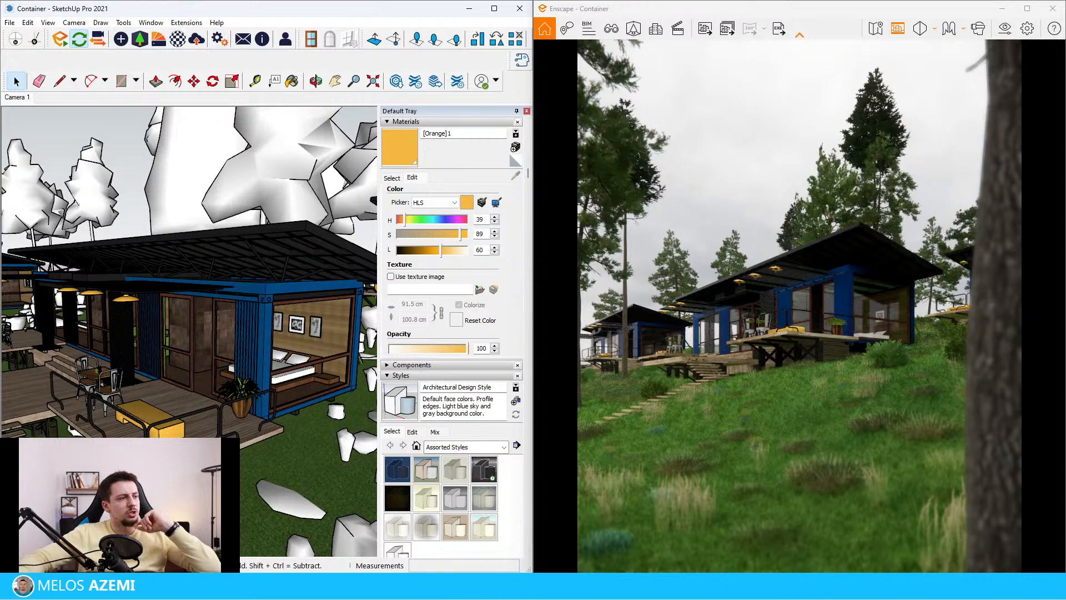
{"action": "scroll", "coordinate": [167, 444], "scroll_direction": "up", "scroll_amount": 5}
{"action": "key", "text": "b"}
{"action": "left_click", "coordinate": [258, 427], "text": "alt"}
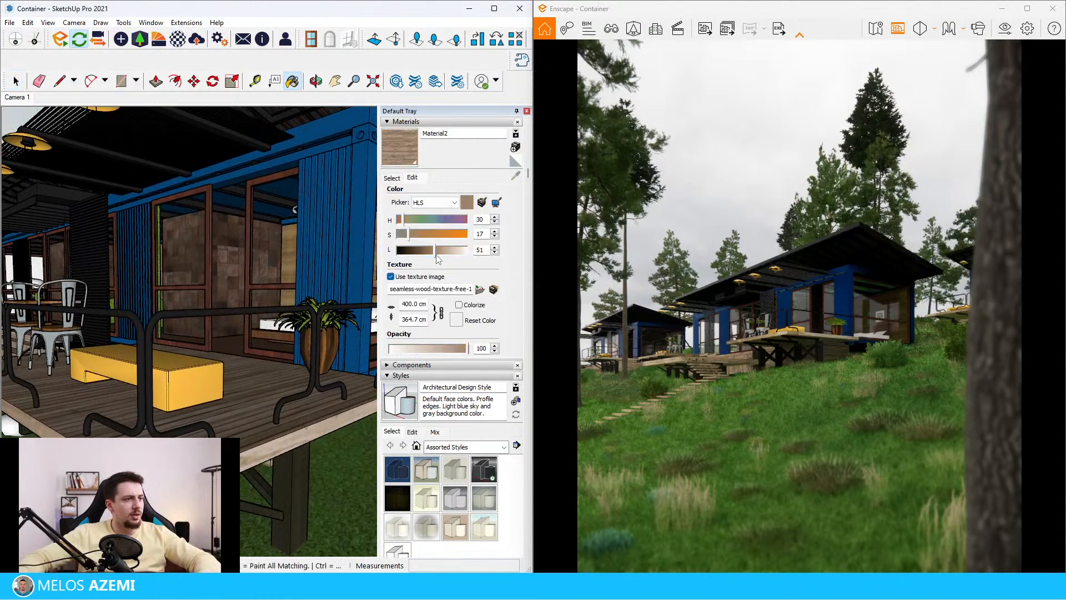
{"action": "left_click_drag", "start_coordinate": [429, 251], "coordinate": [417, 254]}
{"action": "left_click", "coordinate": [424, 253]}
{"action": "left_click", "coordinate": [425, 253]}
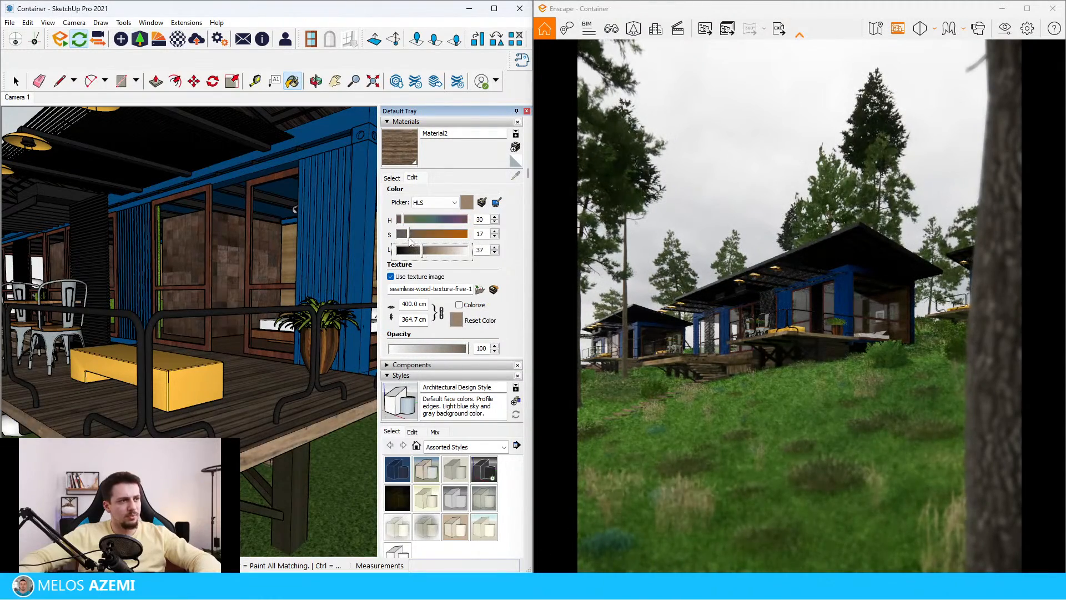
Set Material2's roughness to 60% in Enscape, use its albedo texture as the bump map and increase the bump amount.
{"action": "left_click", "coordinate": [179, 45]}
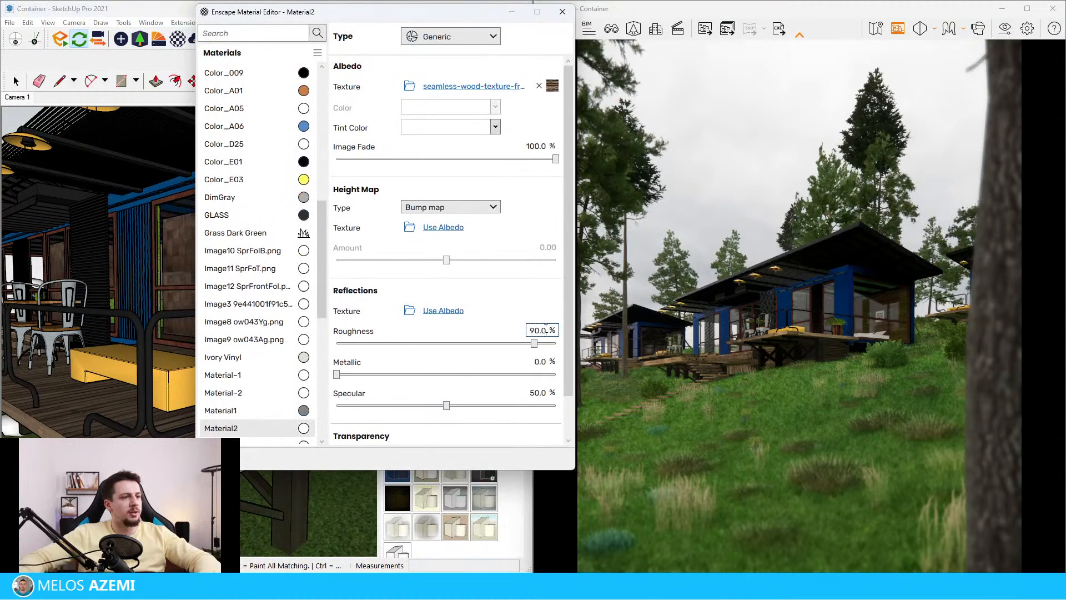
{"action": "left_click", "coordinate": [546, 329]}
{"action": "type", "text": "60"}
{"action": "key", "text": "Return"}
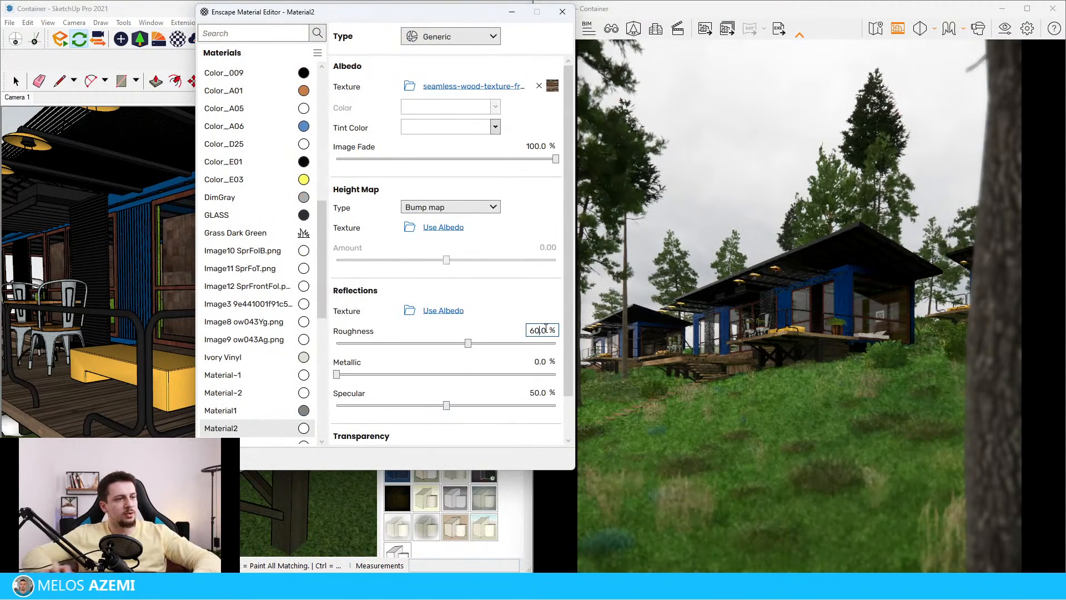
{"action": "left_click", "coordinate": [463, 228]}
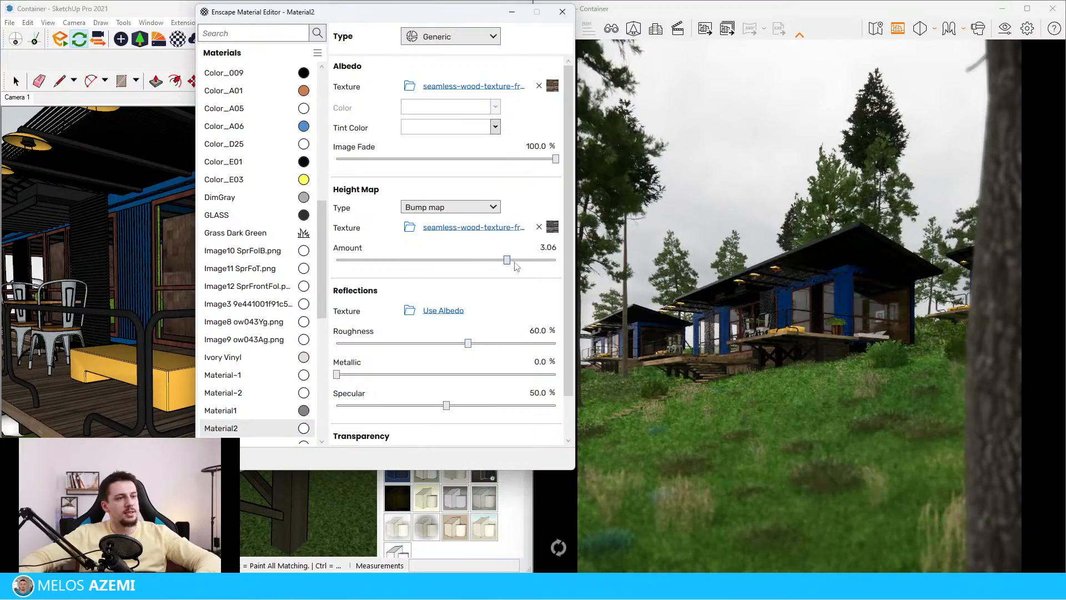
{"action": "left_click_drag", "start_coordinate": [509, 260], "coordinate": [531, 271]}
{"action": "key", "text": "Escape"}
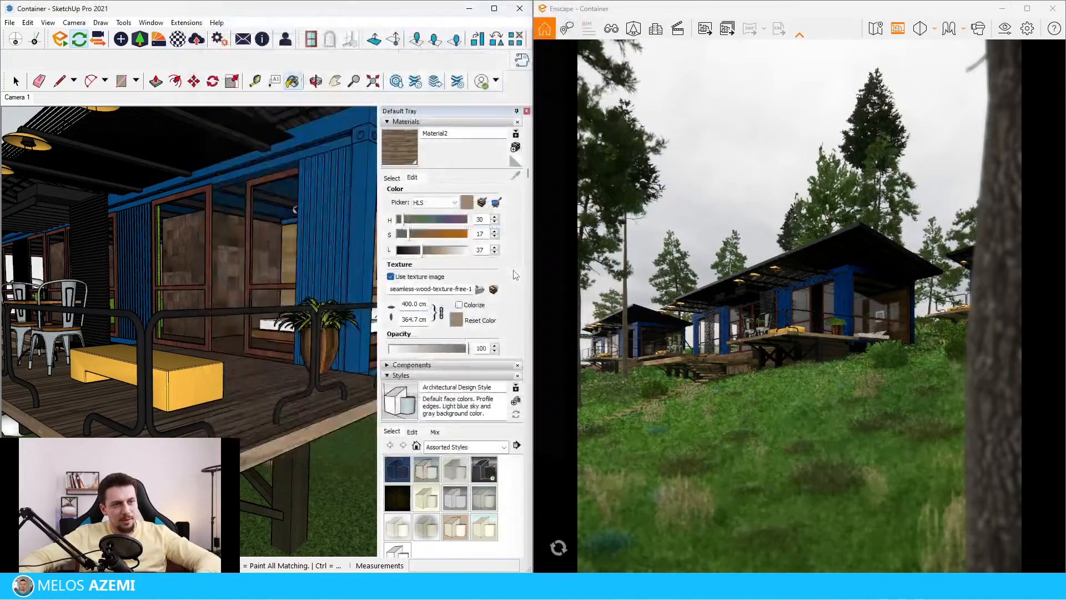
Place an Enscape sphere light in the bedroom with a luminous intensity of 21,005 cd and a source radius of 0.33 m.
{"action": "scroll", "coordinate": [360, 244], "scroll_direction": "up", "scroll_amount": 2}
{"action": "mouse_move", "coordinate": [360, 244]}
{"action": "middle_mouse_down"}
{"action": "mouse_move", "coordinate": [298, 296]}
{"action": "mouse_move", "coordinate": [126, 3]}
{"action": "middle_mouse_up"}
{"action": "left_click", "coordinate": [127, 40]}
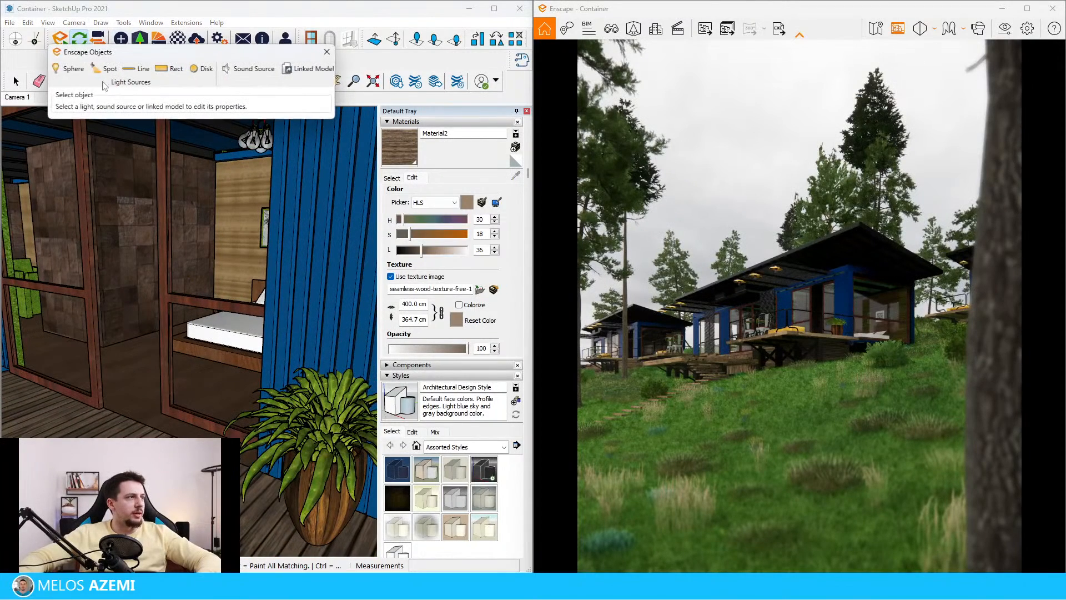
{"action": "left_click", "coordinate": [74, 68]}
{"action": "scroll", "coordinate": [136, 317], "scroll_direction": "up", "scroll_amount": 5}
{"action": "left_click", "coordinate": [238, 404]}
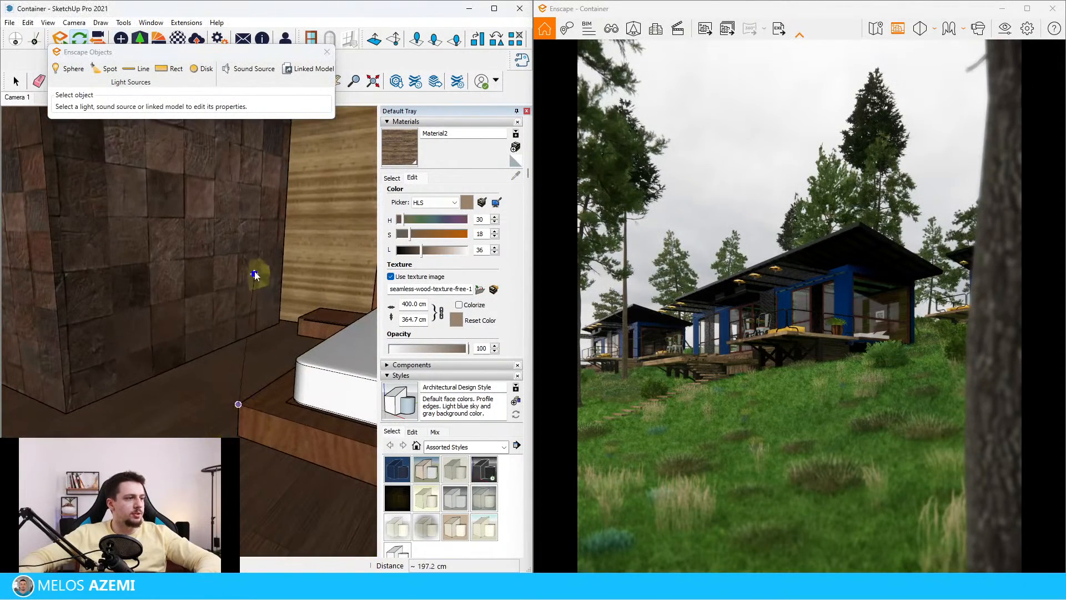
{"action": "left_click", "coordinate": [243, 138]}
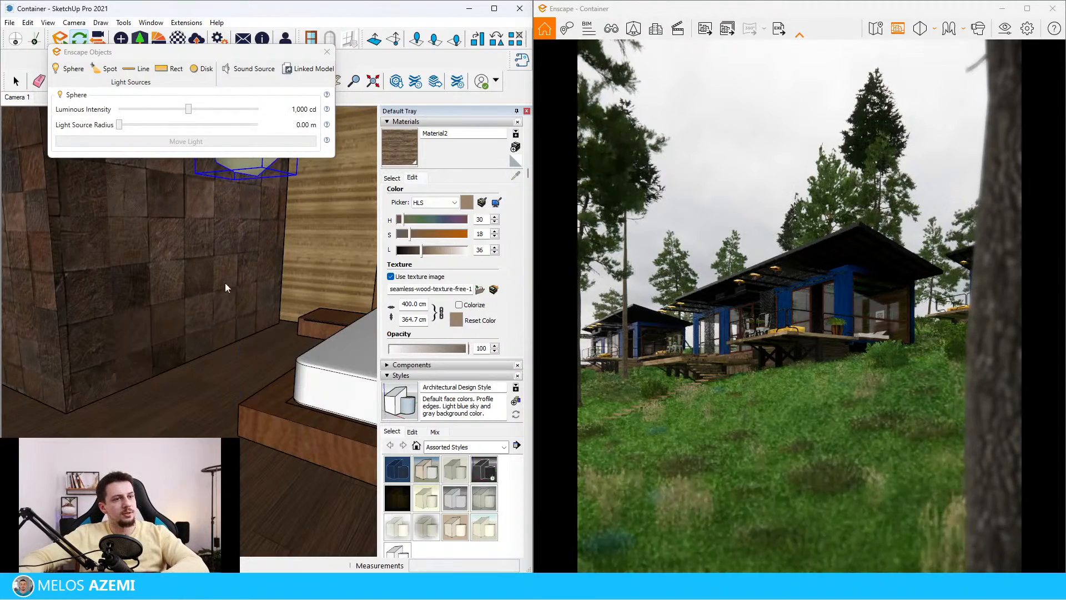
{"action": "scroll", "coordinate": [225, 287], "scroll_direction": "down", "scroll_amount": 10}
{"action": "left_click_drag", "start_coordinate": [119, 125], "coordinate": [221, 130]}
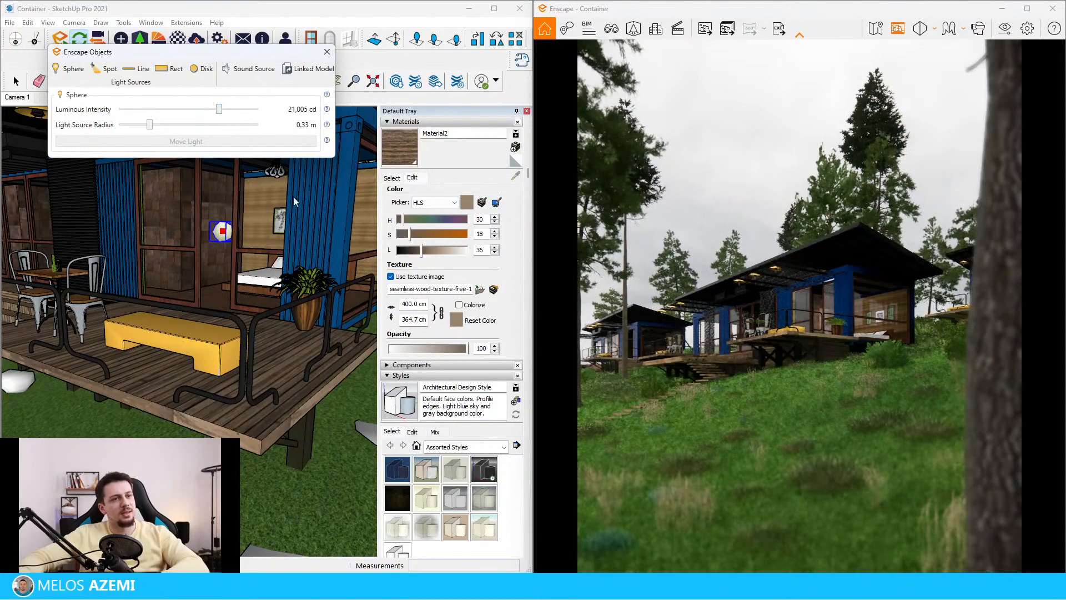
Paint the bedroom sphere light with the warm orange Color C03 from the Colors collection.
{"action": "left_click", "coordinate": [391, 178]}
{"action": "left_click", "coordinate": [504, 192]}
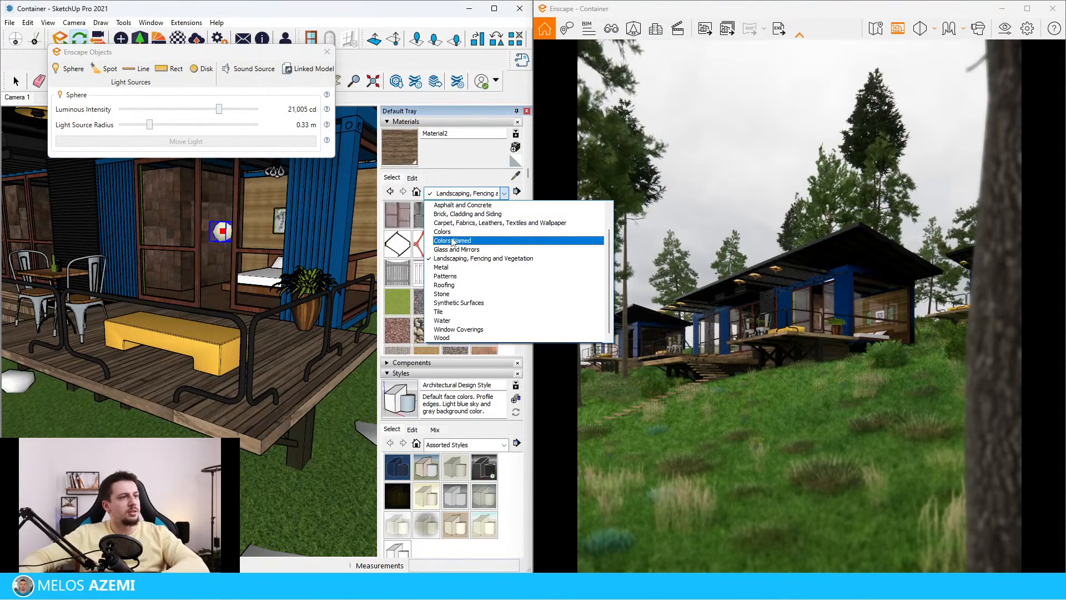
{"action": "left_click", "coordinate": [481, 239]}
{"action": "left_click", "coordinate": [454, 329]}
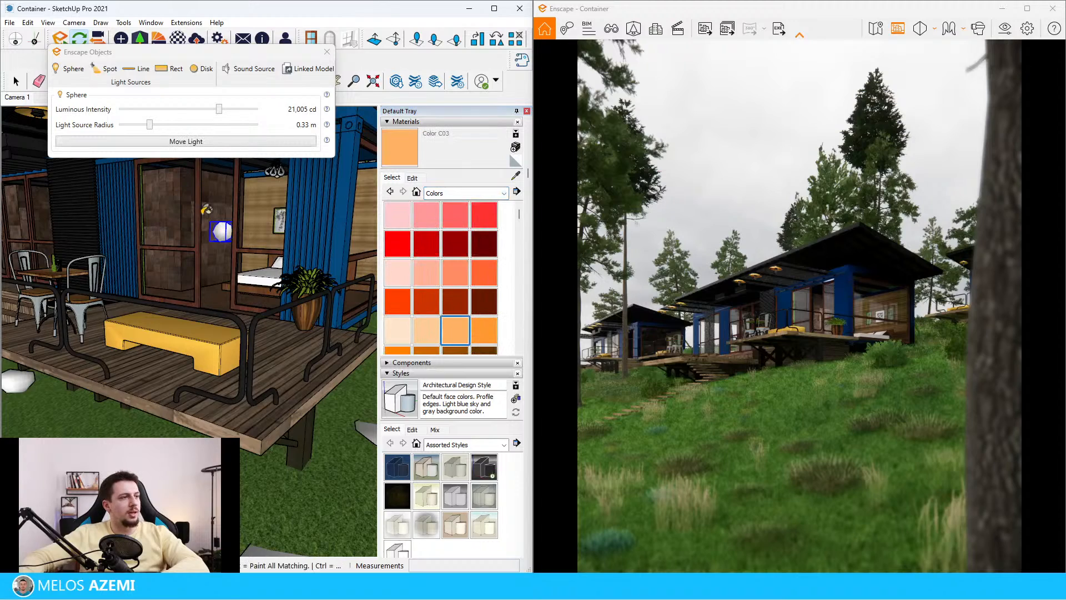
{"action": "left_click", "coordinate": [223, 228]}
{"action": "scroll", "coordinate": [228, 229], "scroll_direction": "up", "scroll_amount": 5}
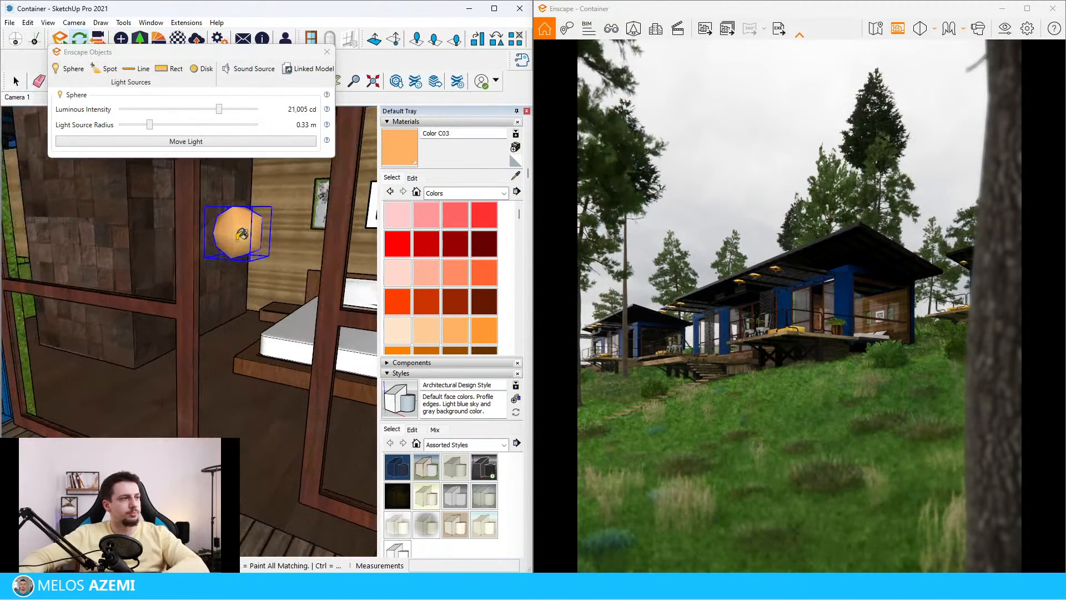
Move the sphere light about 108.5 cm within the bedroom towards the bed and raise its luminous intensity to 36,538 cd.
{"action": "scroll", "coordinate": [239, 370], "scroll_direction": "down", "scroll_amount": 8}
{"action": "key", "text": "m"}
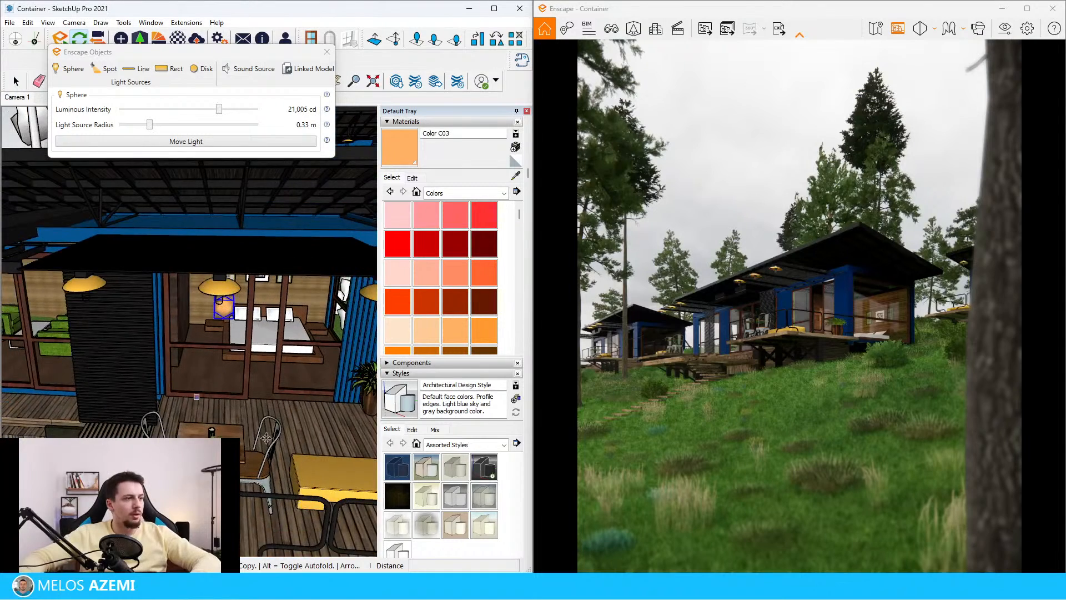
{"action": "left_click", "coordinate": [219, 407]}
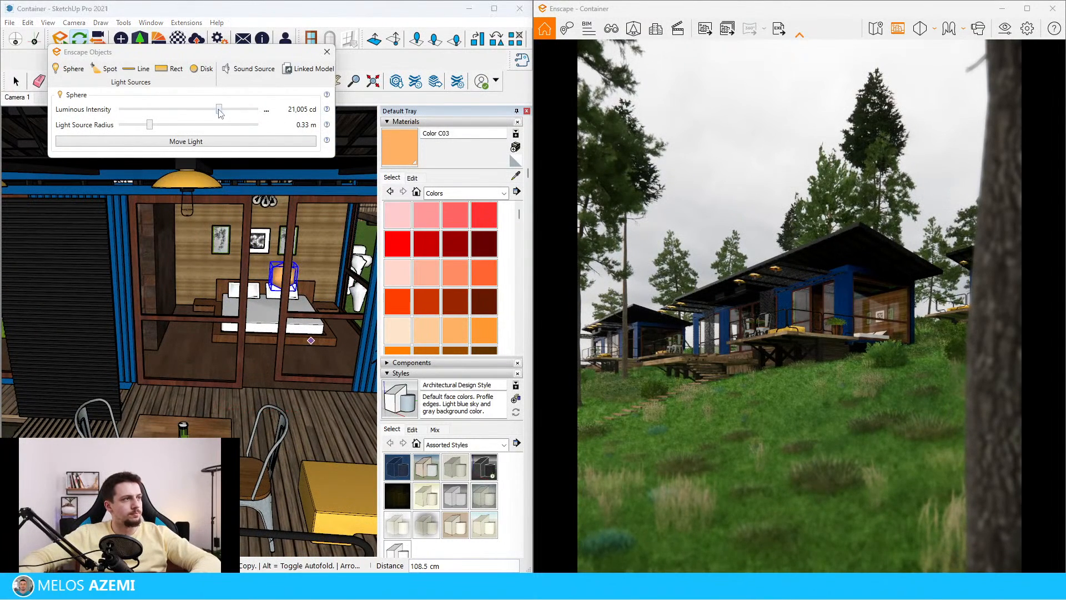
{"action": "left_click_drag", "start_coordinate": [219, 111], "coordinate": [225, 109]}
{"action": "scroll", "coordinate": [269, 236], "scroll_direction": "down", "scroll_amount": 3}
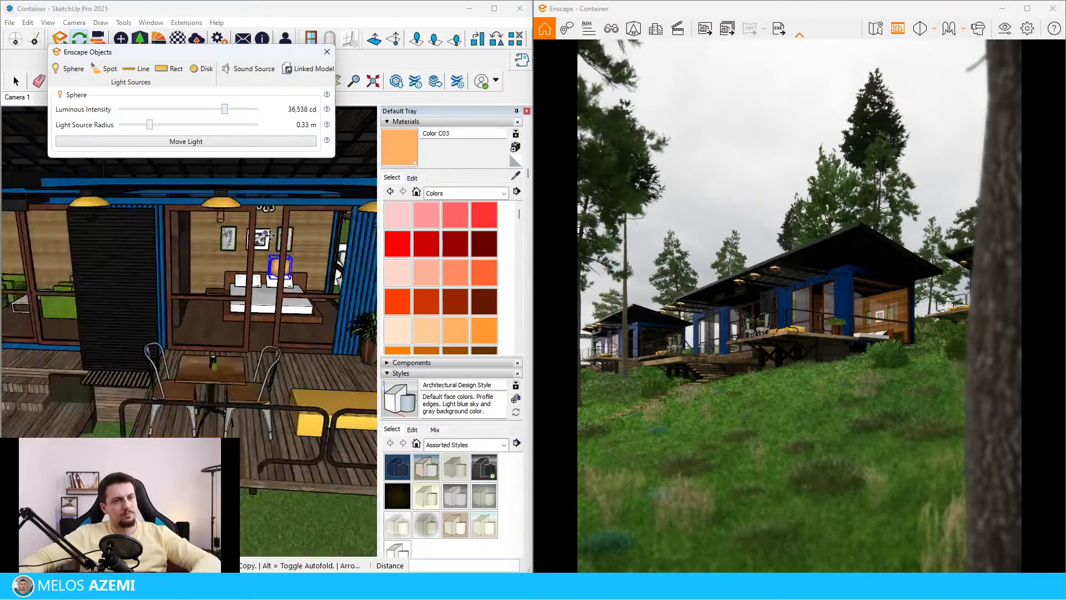
{"action": "scroll", "coordinate": [269, 235], "scroll_direction": "down", "scroll_amount": 4}
Move the sphere light into the living room and place a copy about 578 cm away, back in the bedroom.
{"action": "key", "text": "space"}
{"action": "scroll", "coordinate": [338, 305], "scroll_direction": "up", "scroll_amount": 6}
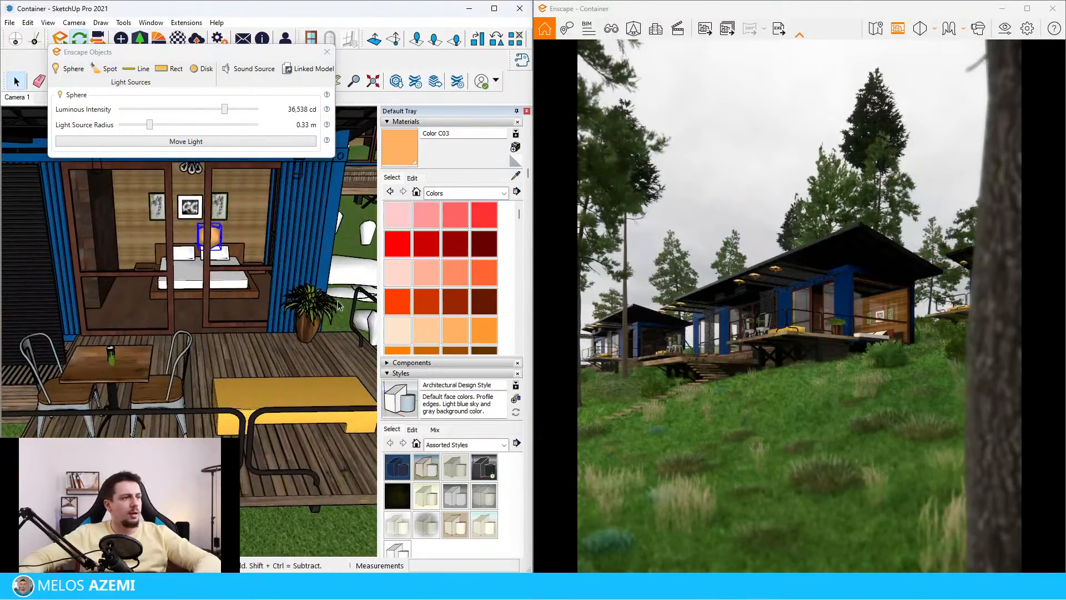
{"action": "key", "text": "m"}
{"action": "scroll", "coordinate": [338, 305], "scroll_direction": "down", "scroll_amount": 2}
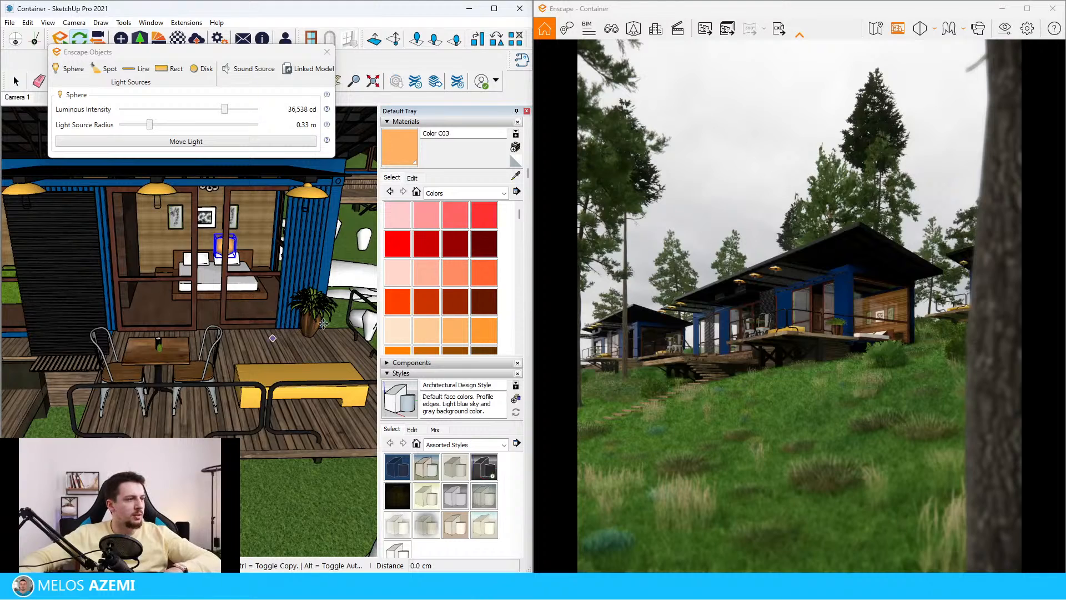
{"action": "scroll", "coordinate": [334, 320], "scroll_direction": "down", "scroll_amount": 3}
{"action": "scroll", "coordinate": [344, 314], "scroll_direction": "down", "scroll_amount": 2}
{"action": "middle_click_drag", "start_coordinate": [328, 345], "coordinate": [148, 308], "text": "shift"}
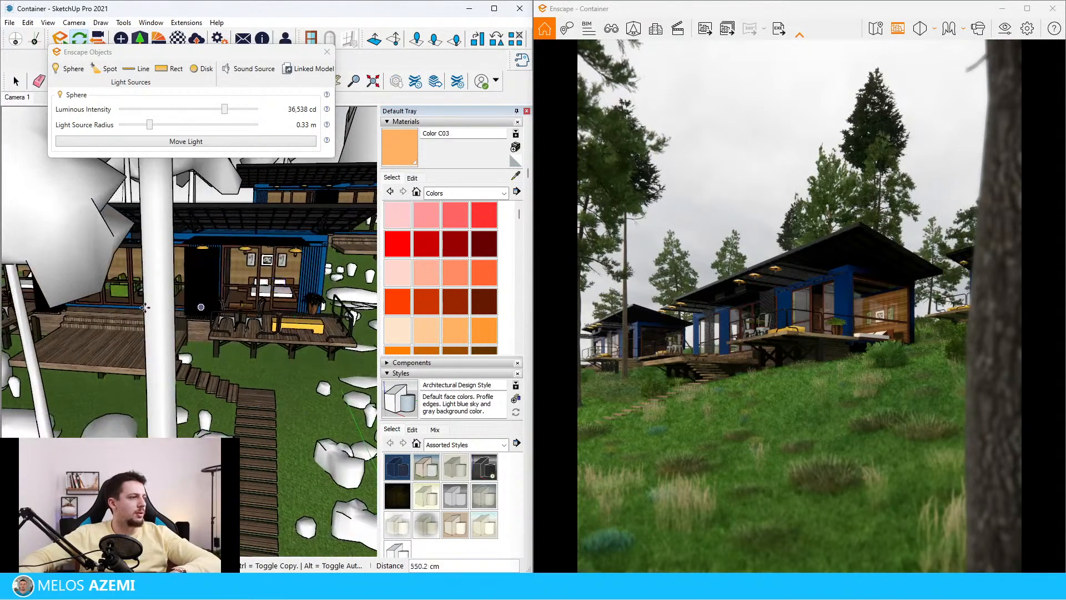
{"action": "scroll", "coordinate": [150, 313], "scroll_direction": "up", "scroll_amount": 6}
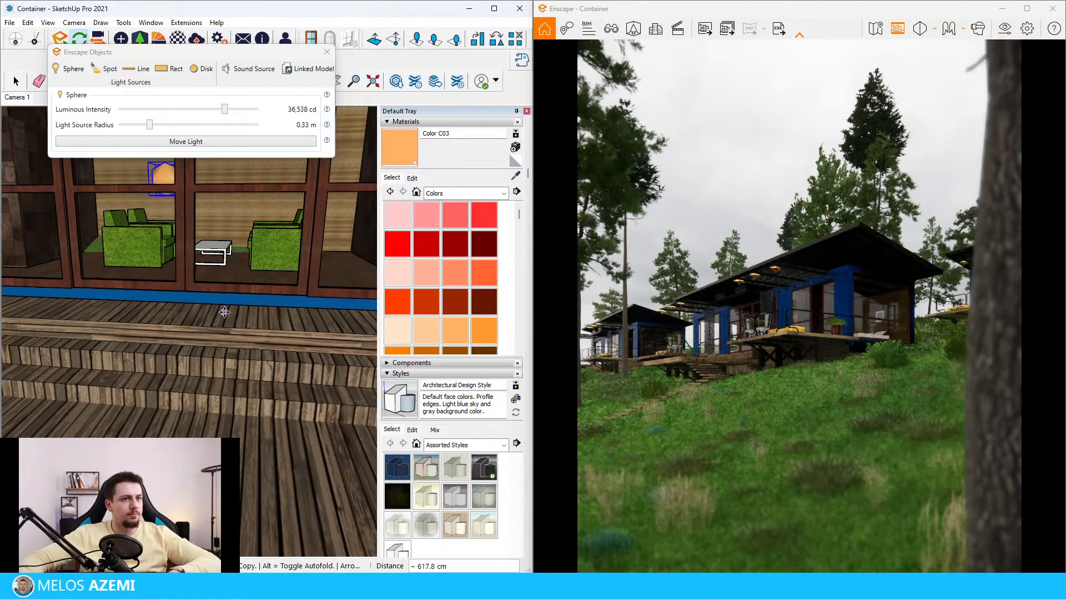
{"action": "mouse_move", "coordinate": [176, 313]}
{"action": "middle_mouse_down"}
{"action": "mouse_move", "coordinate": [186, 333]}
{"action": "mouse_move", "coordinate": [175, 354]}
{"action": "middle_mouse_up"}
{"action": "scroll", "coordinate": [175, 354], "scroll_direction": "up", "scroll_amount": 5}
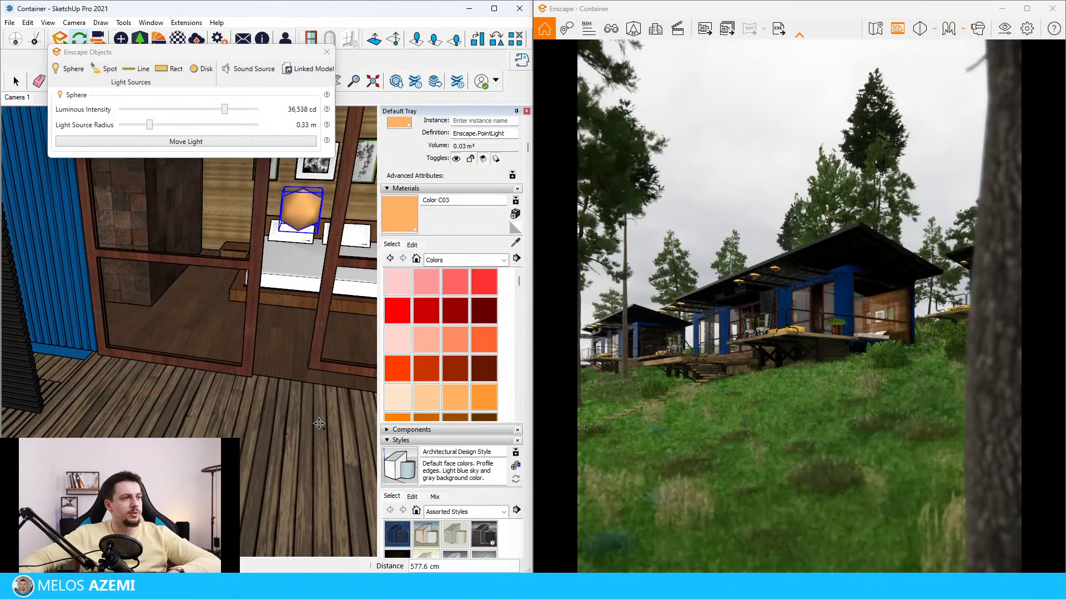
{"action": "scroll", "coordinate": [325, 413], "scroll_direction": "down", "scroll_amount": 8}
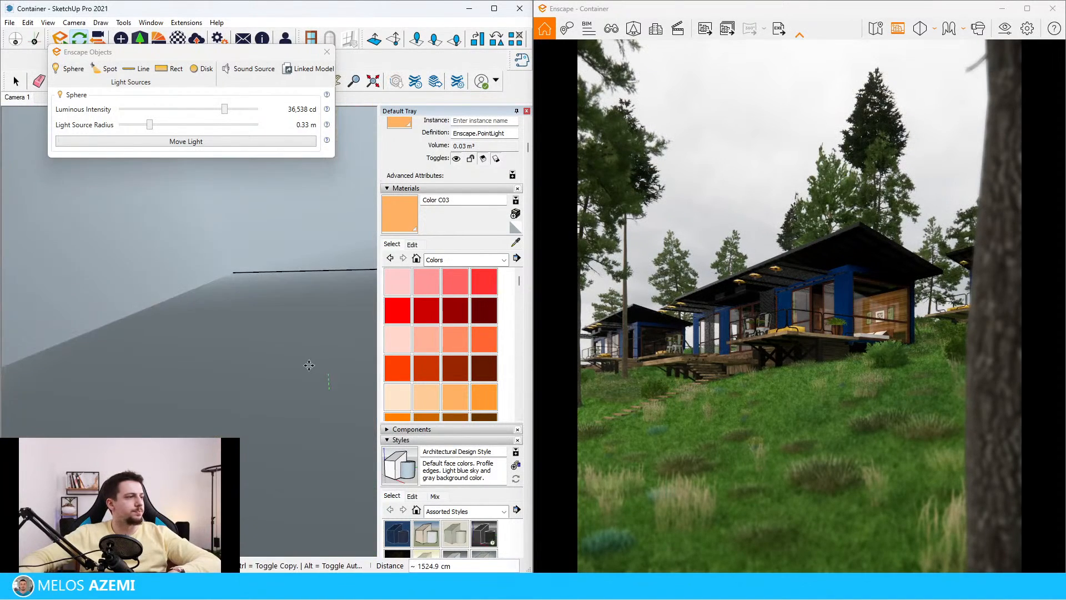
{"action": "scroll", "coordinate": [308, 367], "scroll_direction": "up", "scroll_amount": 3}
{"action": "key", "text": "space"}
{"action": "scroll", "coordinate": [139, 337], "scroll_direction": "up", "scroll_amount": 5}
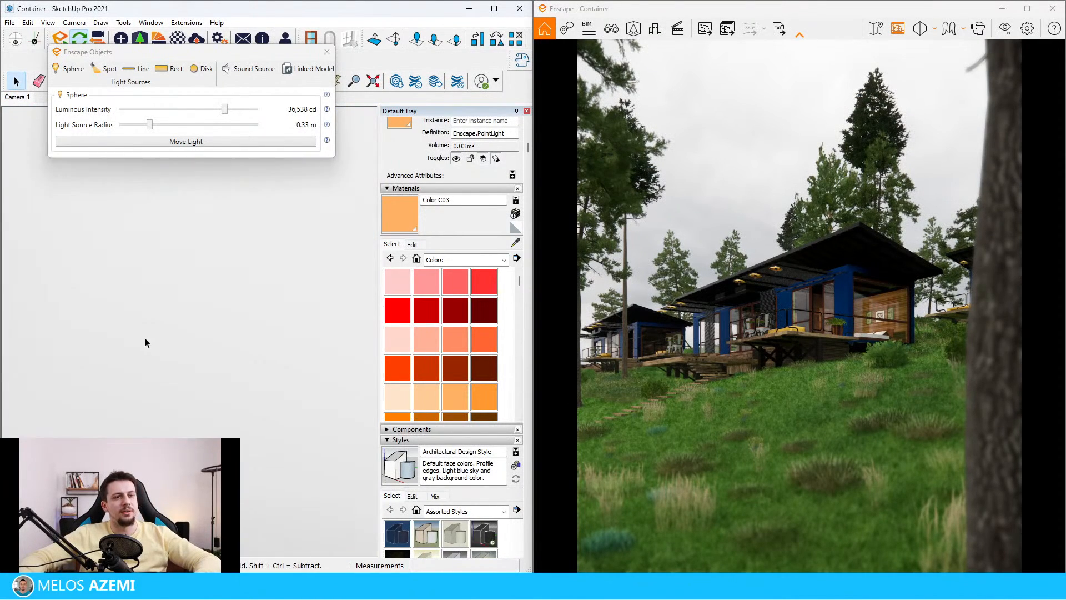
{"action": "scroll", "coordinate": [195, 345], "scroll_direction": "down", "scroll_amount": 8}
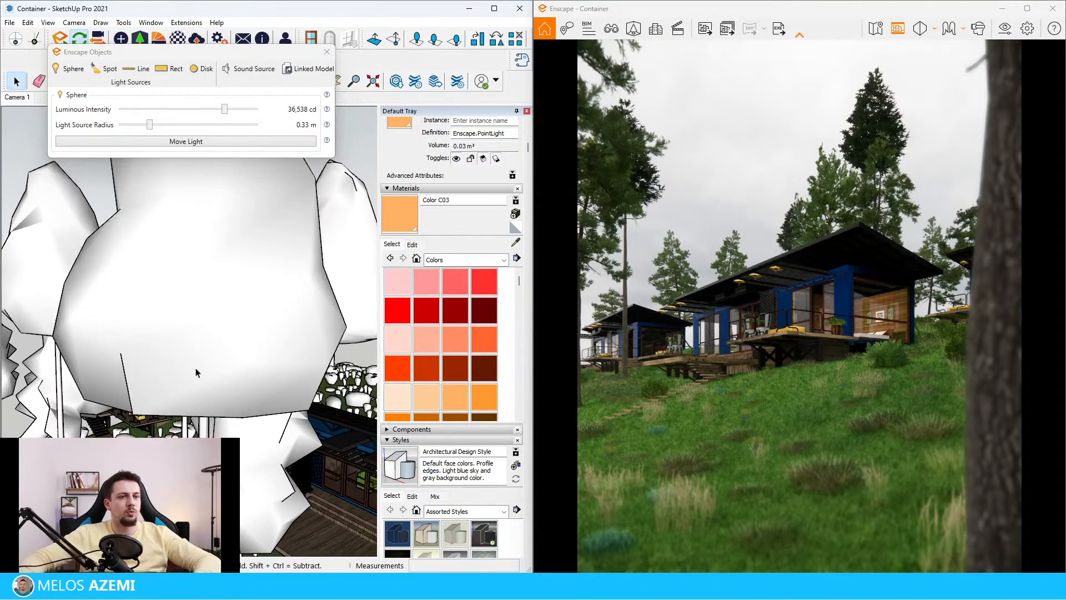
Select the trees on the background side of the site and place a copy of them behind the container houses.
{"action": "scroll", "coordinate": [199, 357], "scroll_direction": "down", "scroll_amount": 4}
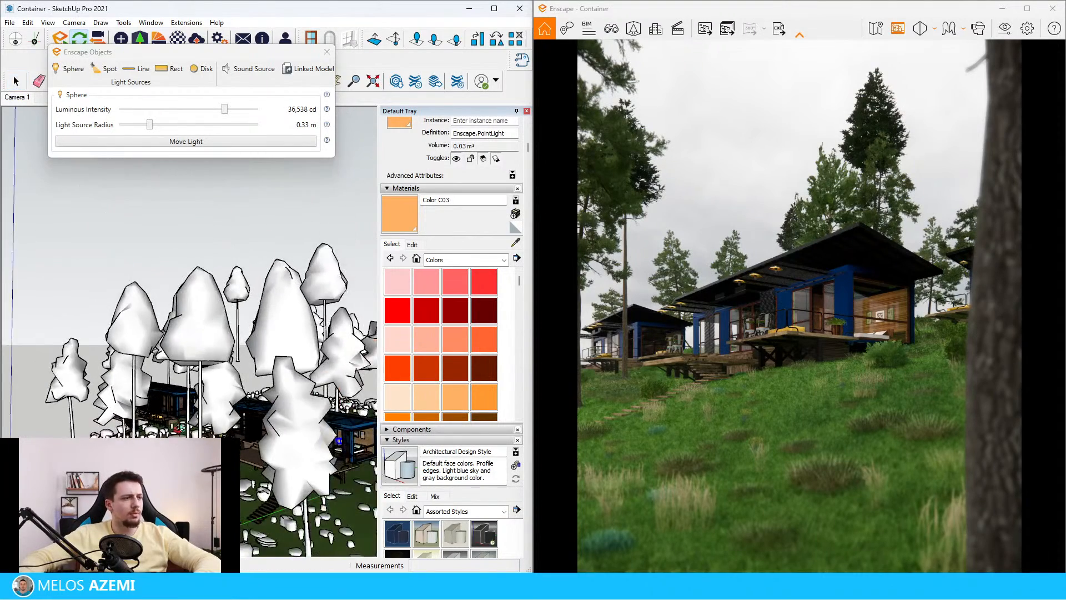
{"action": "mouse_move", "coordinate": [199, 358]}
{"action": "middle_mouse_down"}
{"action": "mouse_move", "coordinate": [198, 382]}
{"action": "mouse_move", "coordinate": [178, 250]}
{"action": "middle_mouse_up"}
{"action": "scroll", "coordinate": [175, 242], "scroll_direction": "down", "scroll_amount": 6}
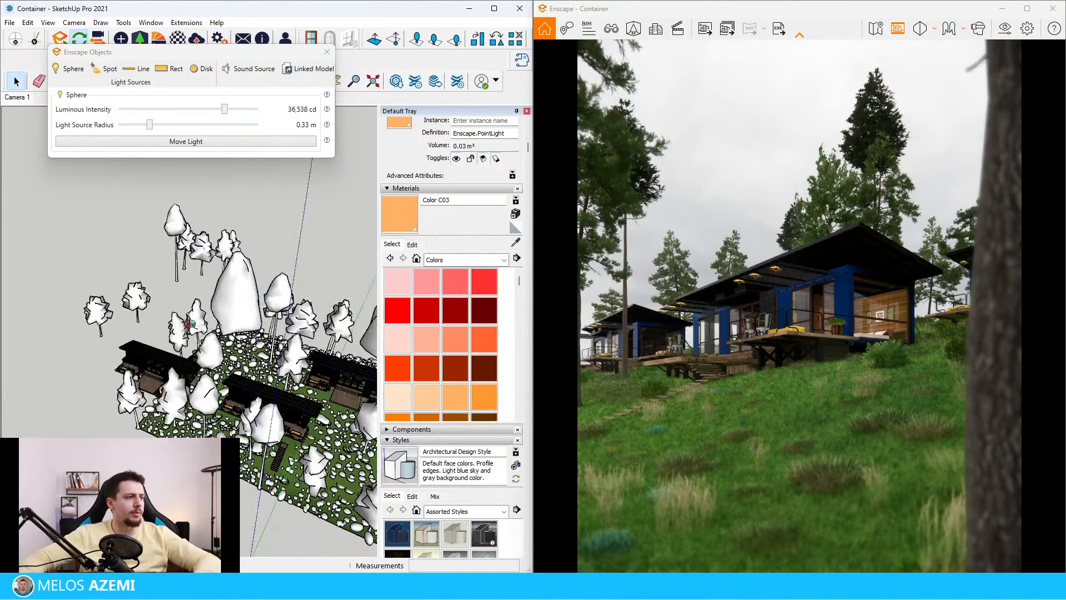
{"action": "left_click", "coordinate": [265, 309]}
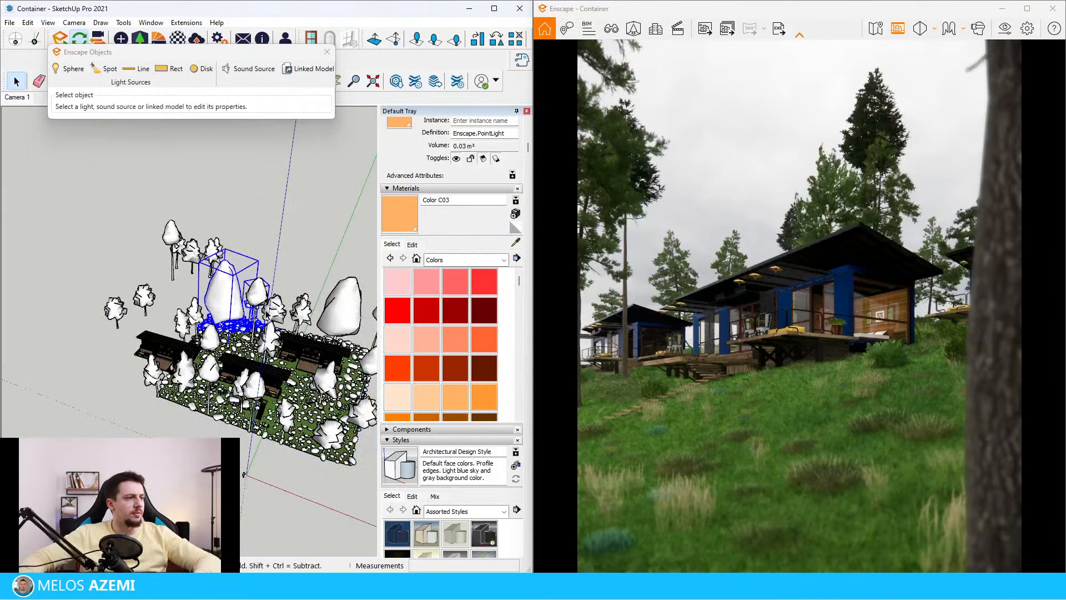
{"action": "key", "text": "Escape"}
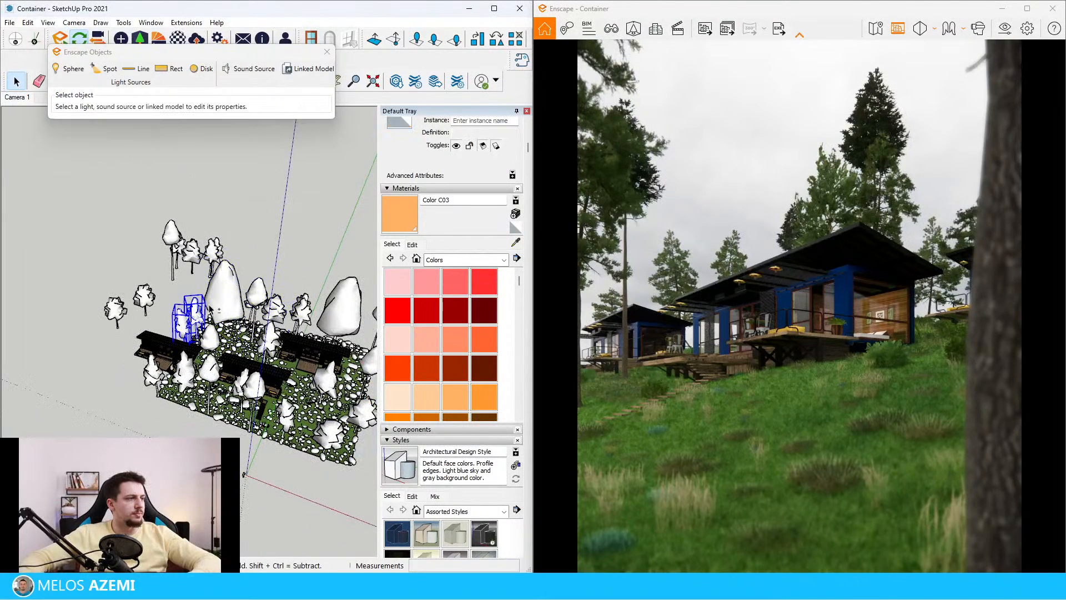
{"action": "left_click", "coordinate": [333, 304], "text": "shift"}
{"action": "middle_click_drag", "start_coordinate": [334, 304], "coordinate": [292, 284]}
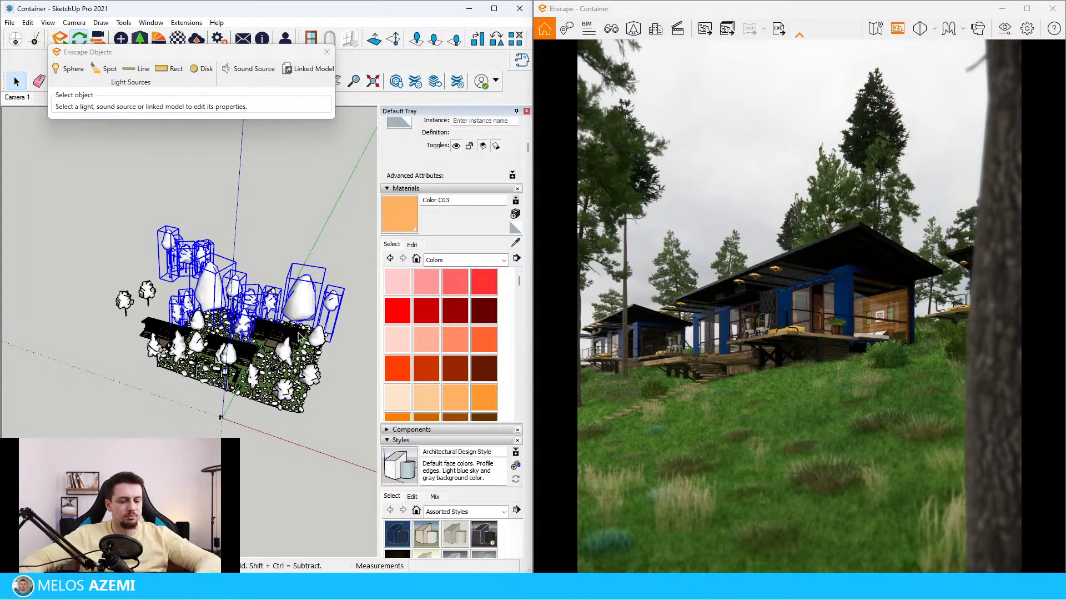
{"action": "left_click", "coordinate": [322, 364]}
{"action": "middle_click_drag", "start_coordinate": [84, 267], "coordinate": [333, 368]}
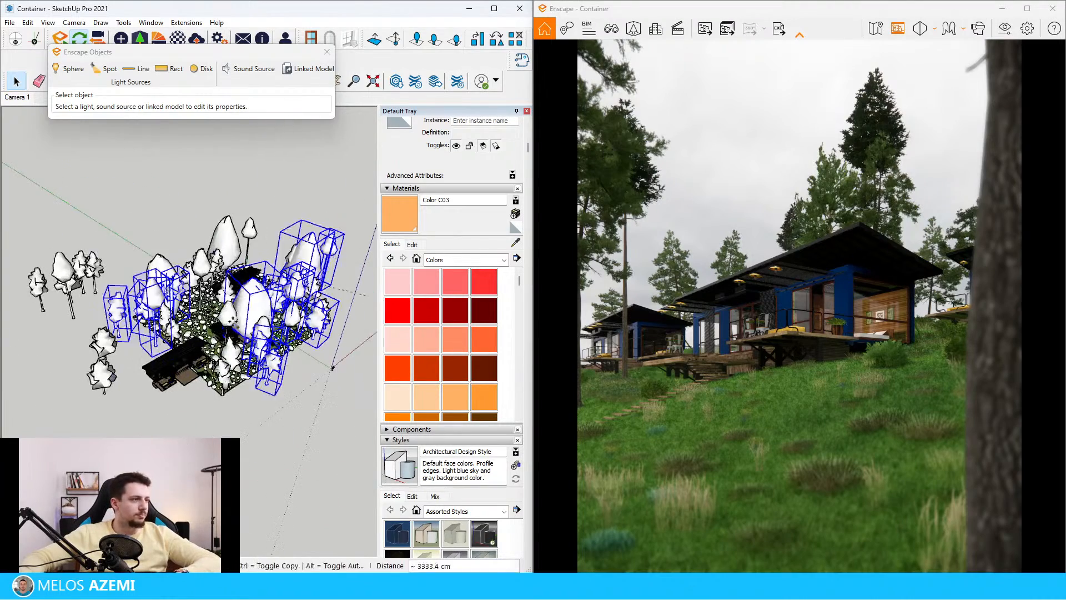
{"action": "scroll", "coordinate": [144, 269], "scroll_direction": "up", "scroll_amount": 3}
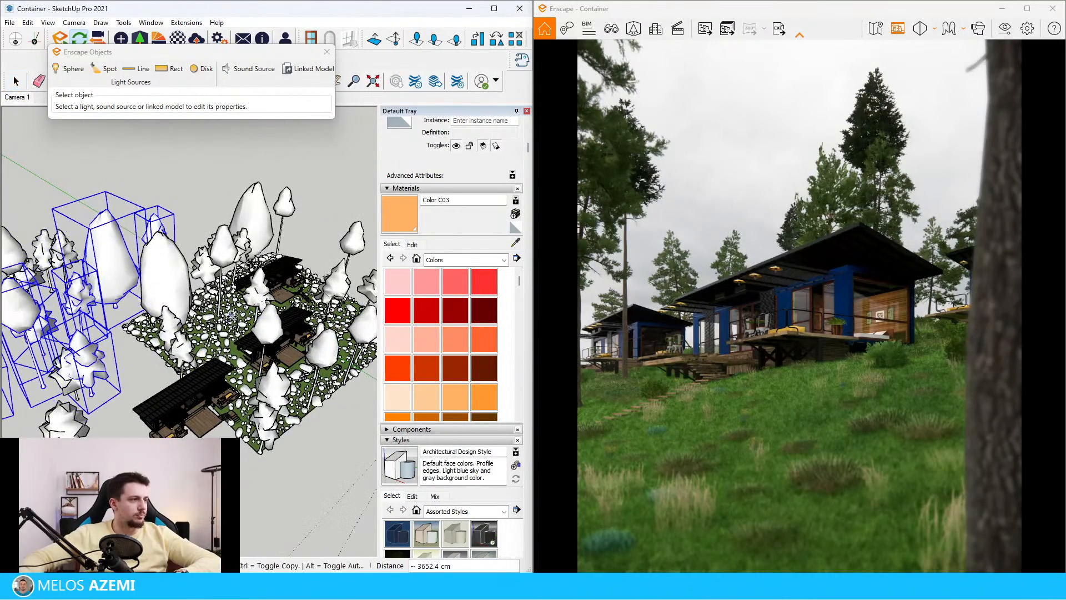
{"action": "scroll", "coordinate": [113, 340], "scroll_direction": "down", "scroll_amount": 1}
{"action": "key", "text": "ctrl"}
{"action": "left_click", "coordinate": [116, 341]}
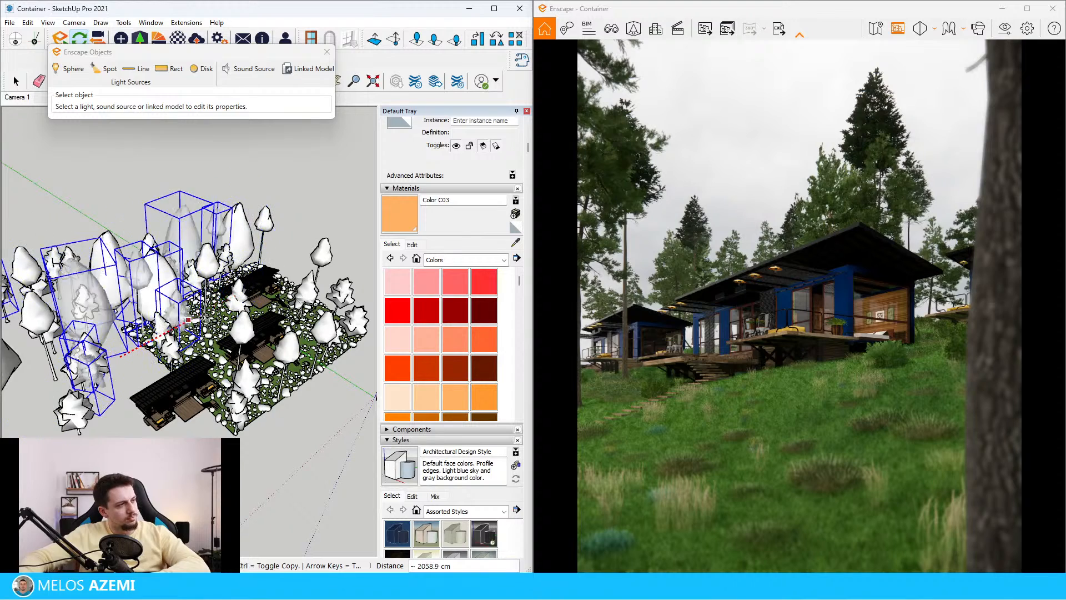
Place a further copy of the trees about 2101.6 cm away and lower it by about 245.9 cm.
{"action": "left_click", "coordinate": [186, 316]}
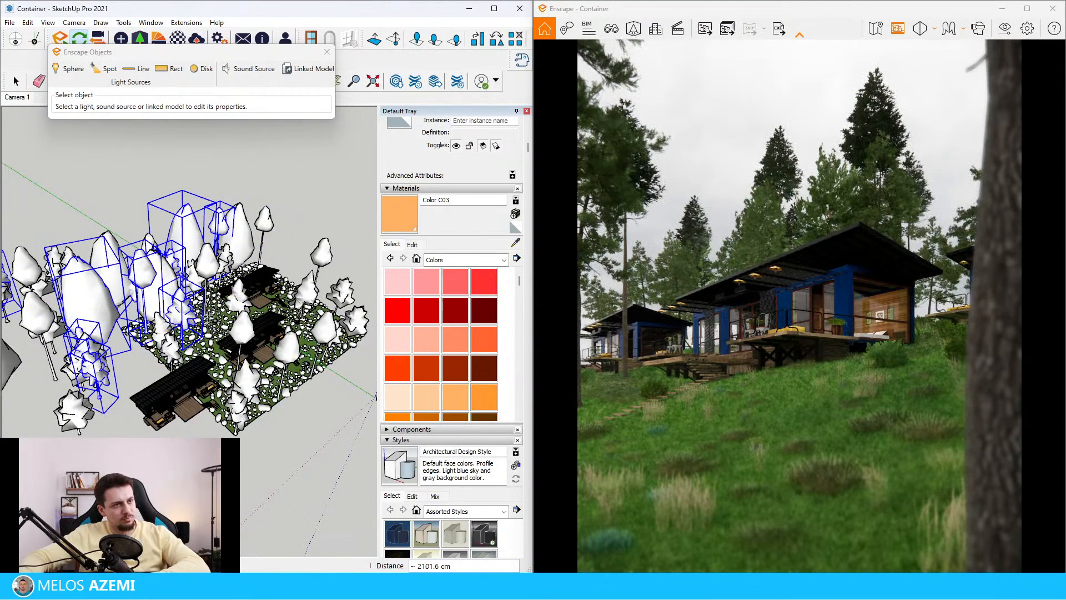
{"action": "middle_click_drag", "start_coordinate": [209, 310], "coordinate": [219, 281]}
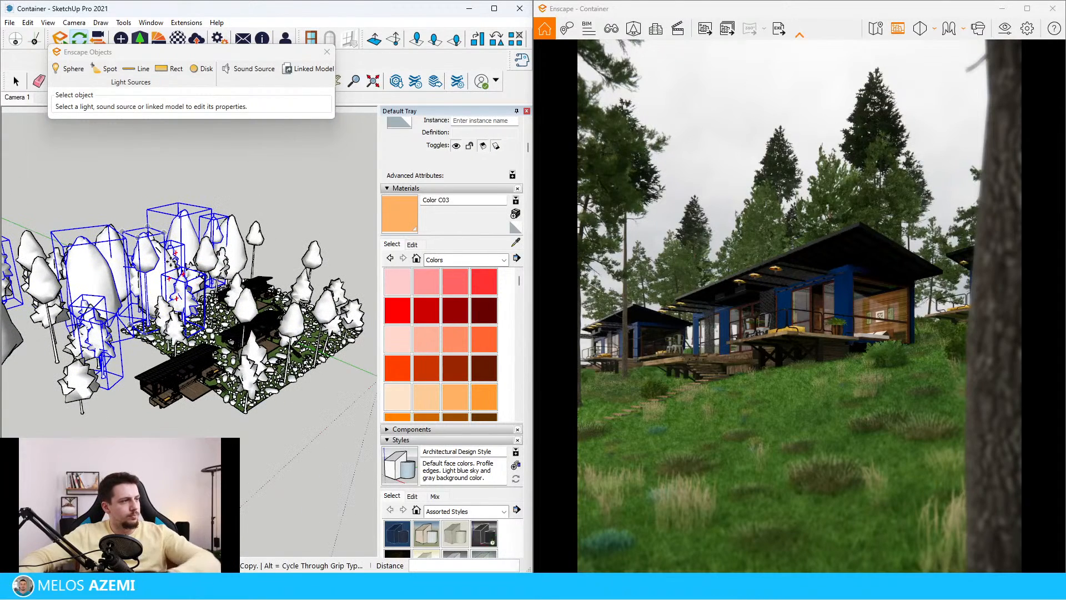
{"action": "left_click", "coordinate": [118, 257]}
{"action": "left_click", "coordinate": [117, 265]}
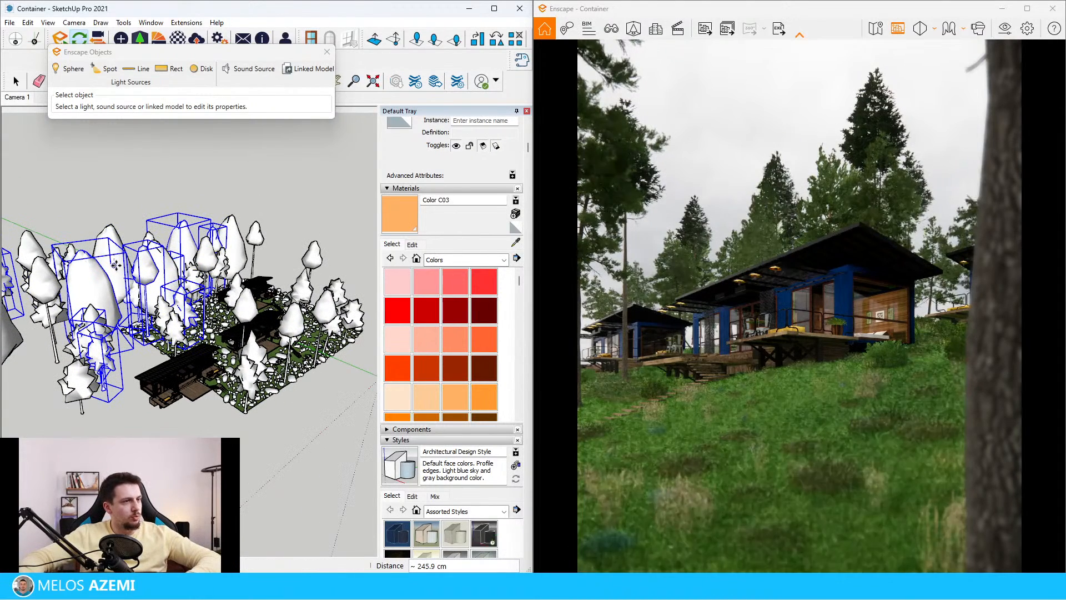
{"action": "key", "text": "space"}
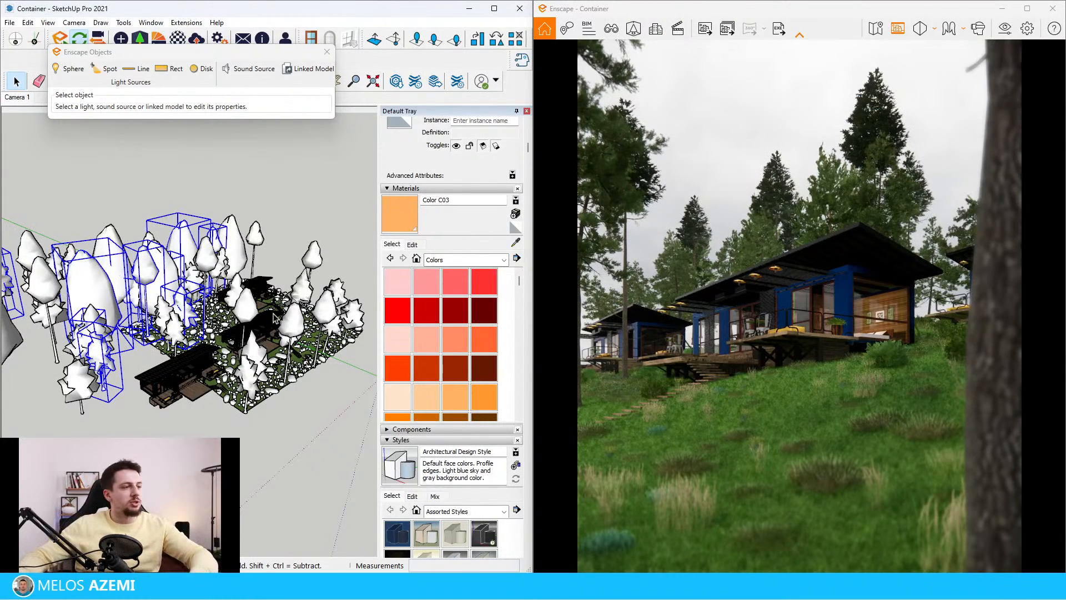
Raise the sun brightness in the Enscape atmosphere settings to 9 %.
{"action": "scroll", "coordinate": [289, 331], "scroll_direction": "down", "scroll_amount": 1}
{"action": "middle_click_drag", "start_coordinate": [280, 332], "coordinate": [276, 333]}
{"action": "left_click", "coordinate": [1004, 29]}
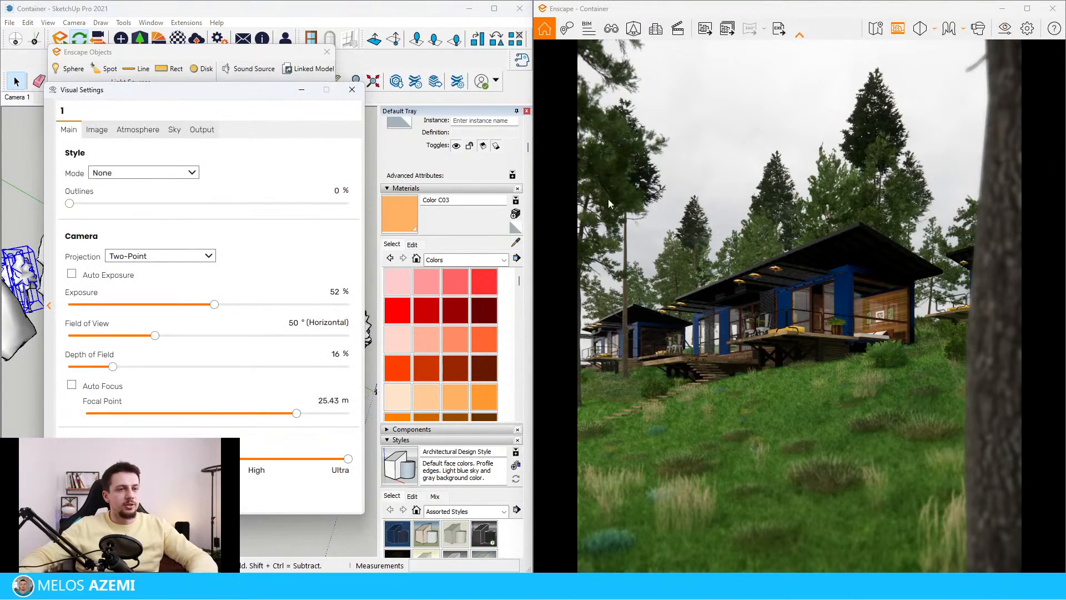
{"action": "left_click", "coordinate": [138, 129]}
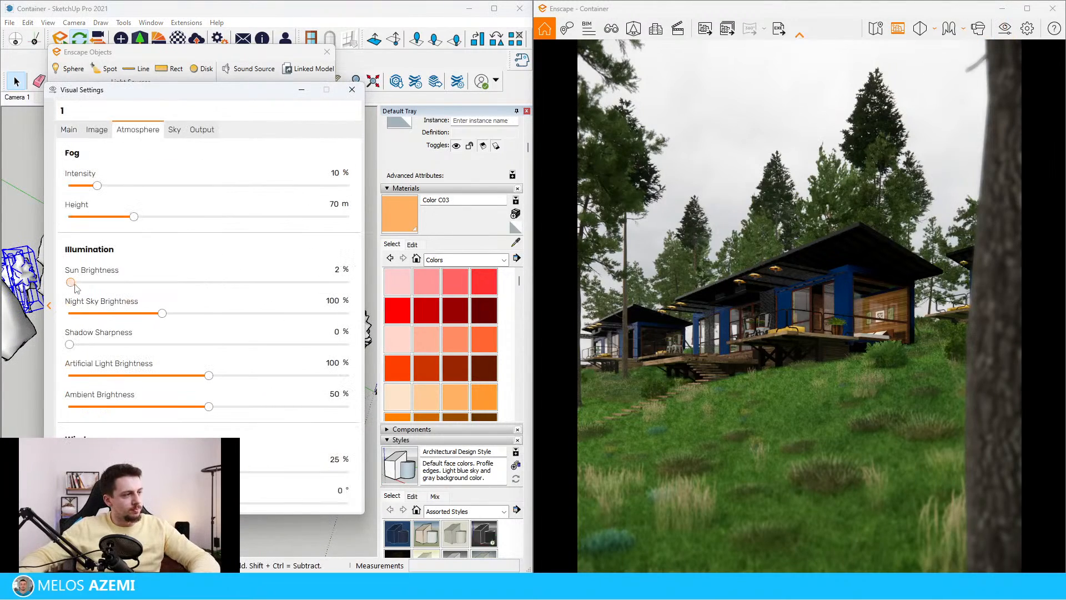
{"action": "left_click_drag", "start_coordinate": [75, 287], "coordinate": [78, 294]}
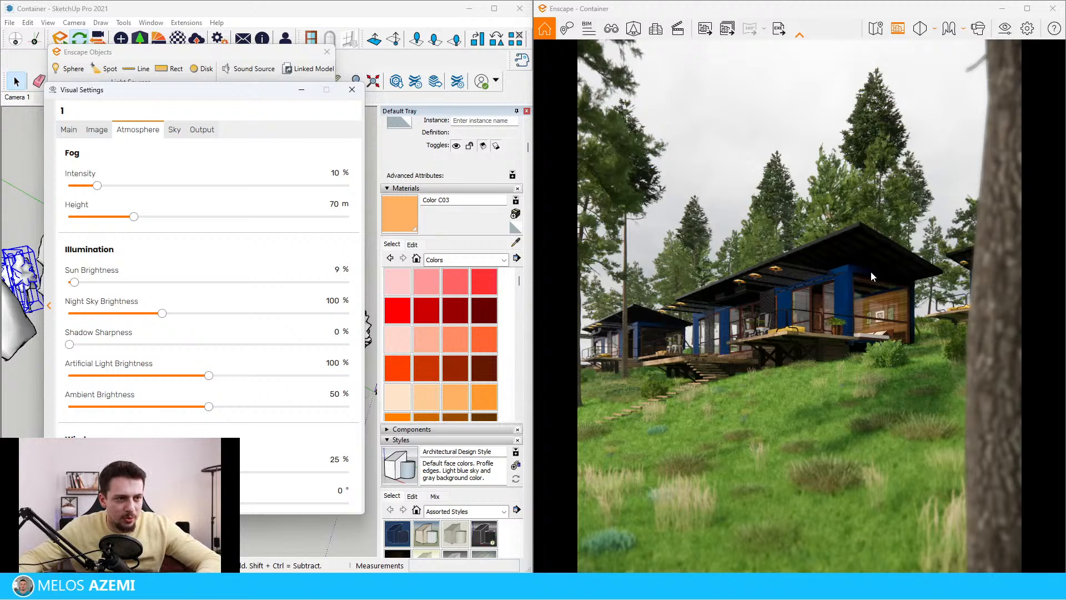
{"action": "left_click", "coordinate": [352, 90]}
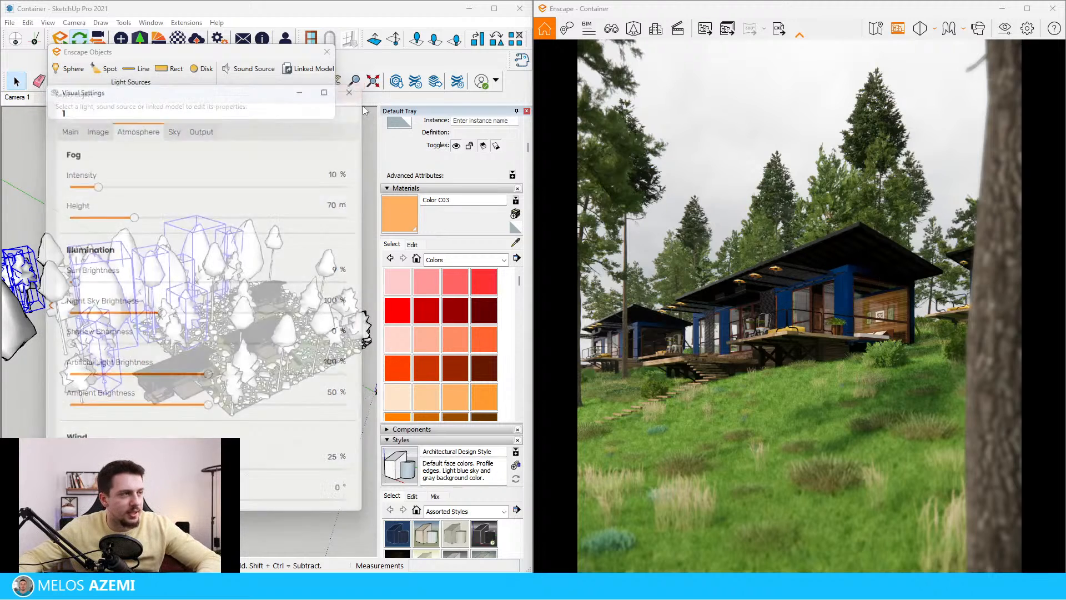
Recolour the containers' blue cladding material to dark grey with saturation 7 and lightness 26.
{"action": "scroll", "coordinate": [184, 283], "scroll_direction": "up", "scroll_amount": 5}
{"action": "scroll", "coordinate": [183, 283], "scroll_direction": "up", "scroll_amount": 8}
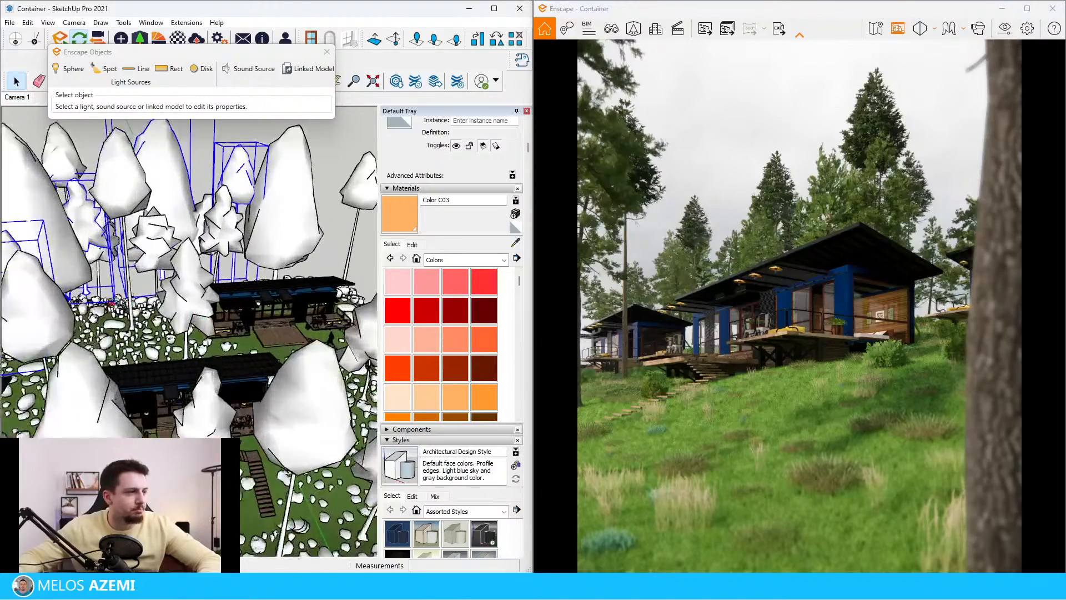
{"action": "scroll", "coordinate": [217, 324], "scroll_direction": "up", "scroll_amount": 5}
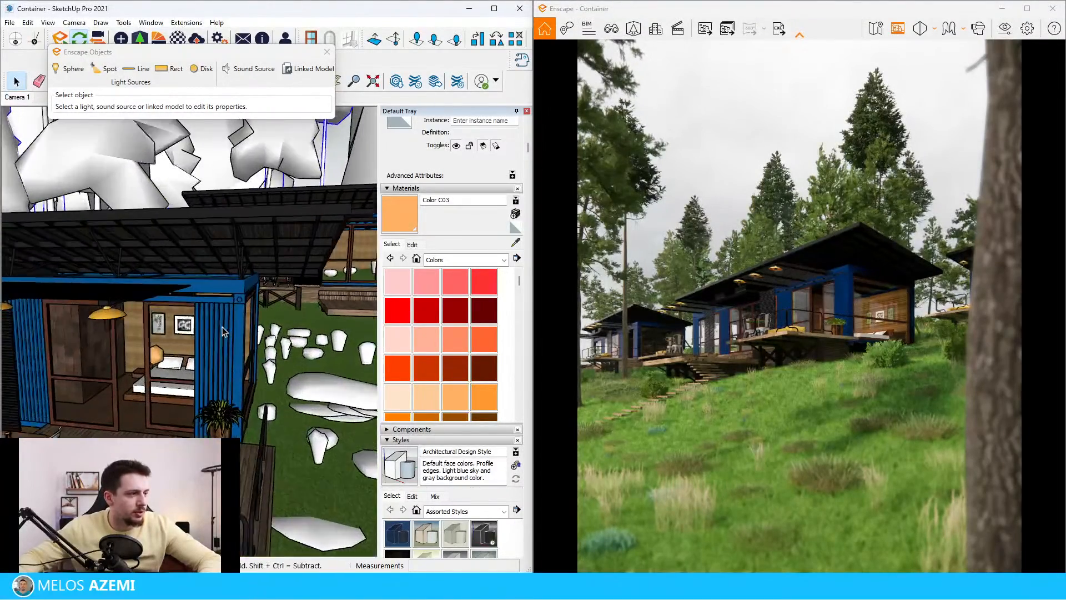
{"action": "left_click", "coordinate": [413, 244]}
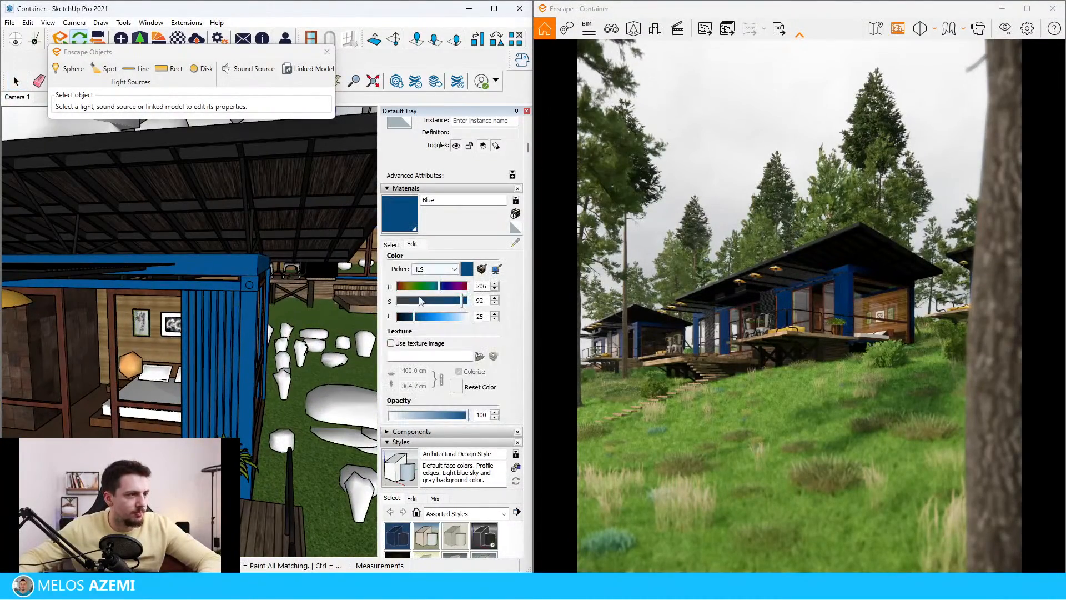
{"action": "left_click", "coordinate": [400, 317]}
{"action": "left_click", "coordinate": [403, 301]}
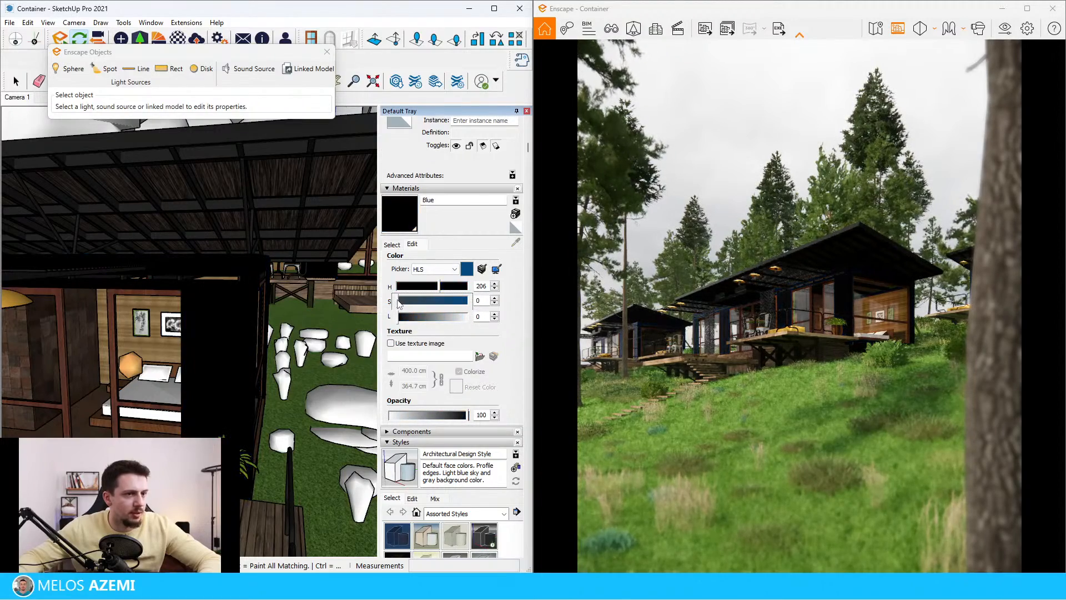
{"action": "left_click_drag", "start_coordinate": [403, 317], "coordinate": [419, 320]}
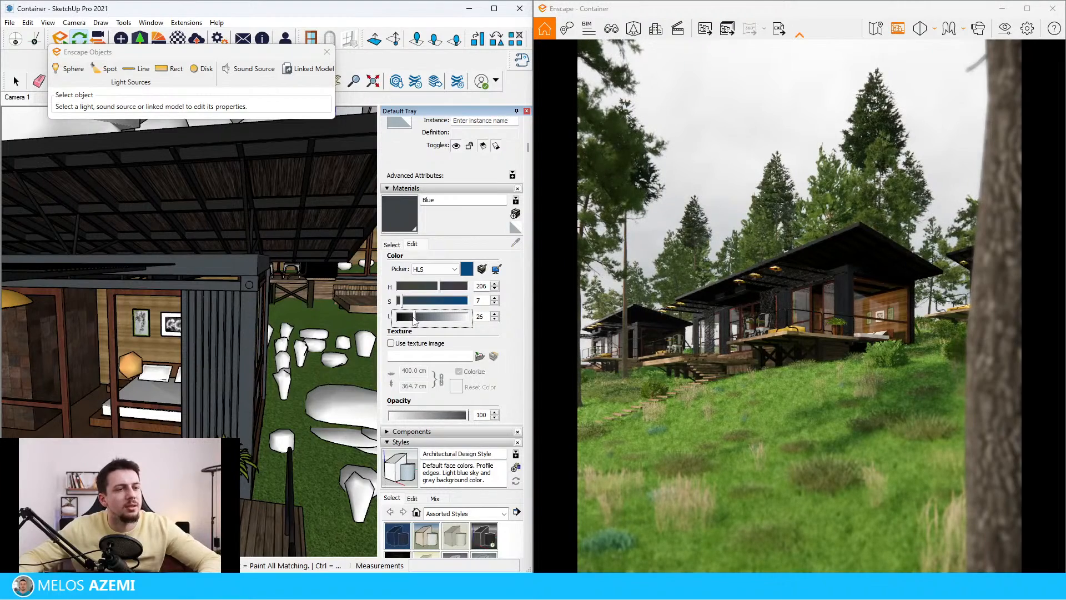
Turn the reddish wood material of the door and window frames black with saturation 0 and lightness 0.
{"action": "scroll", "coordinate": [204, 343], "scroll_direction": "up", "scroll_amount": 5}
{"action": "left_click", "coordinate": [203, 343], "text": "alt"}
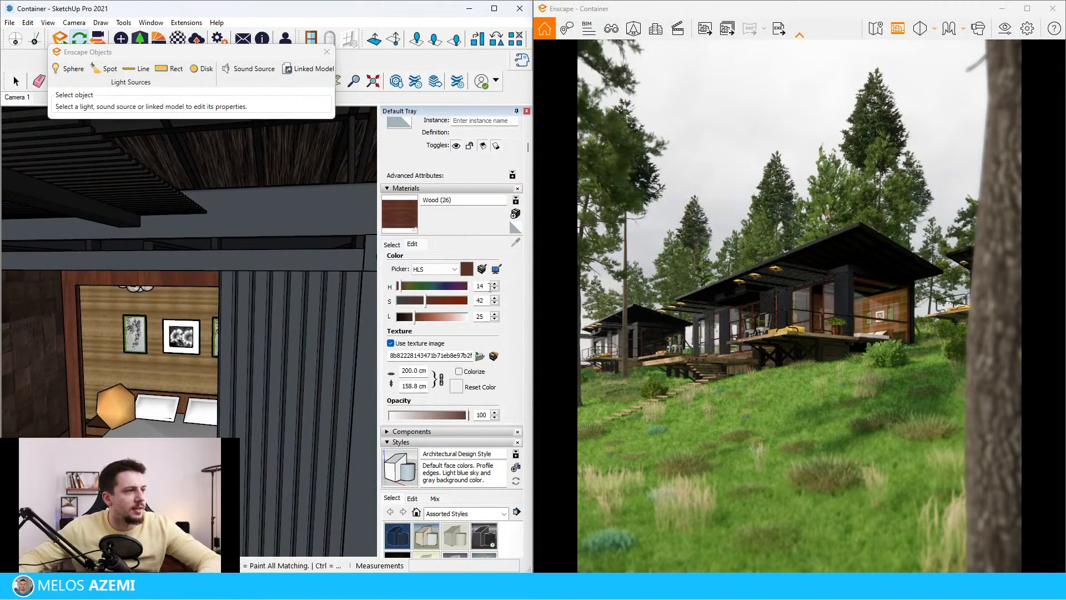
{"action": "left_click", "coordinate": [400, 319]}
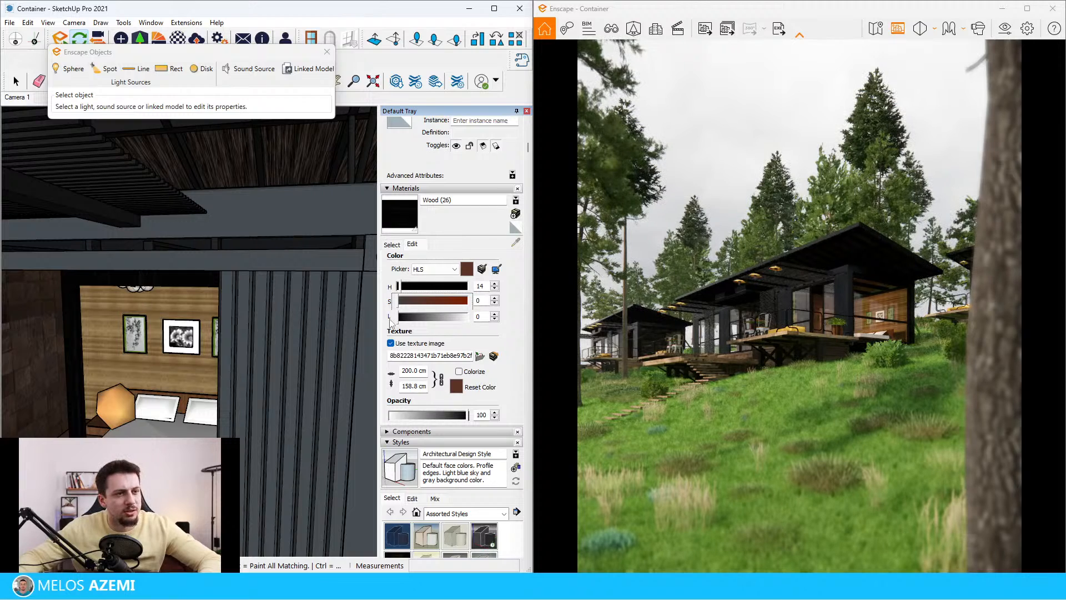
{"action": "scroll", "coordinate": [192, 351], "scroll_direction": "down", "scroll_amount": 6}
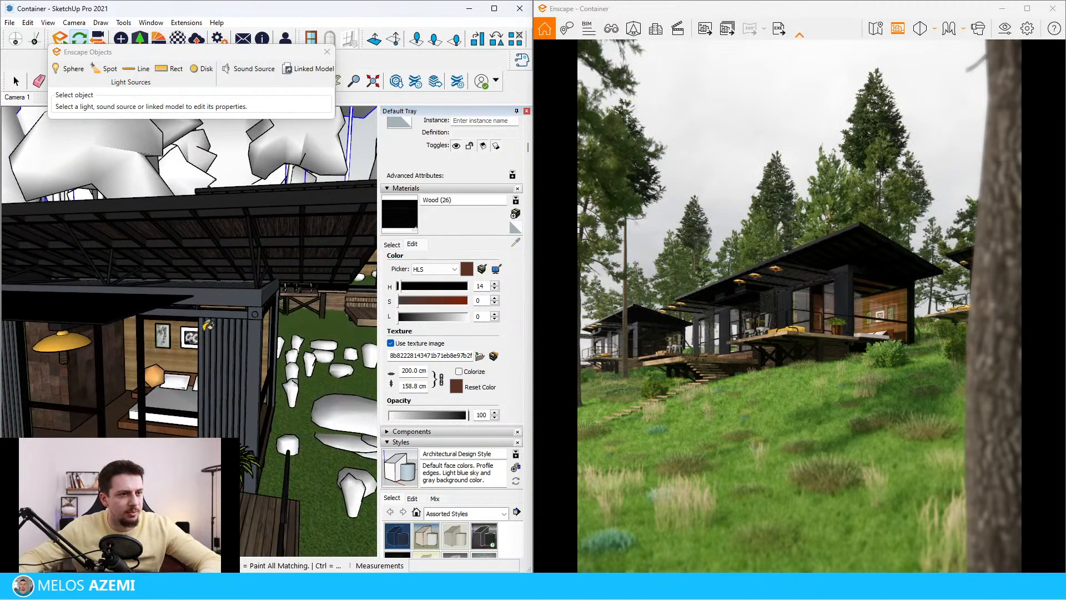
{"action": "scroll", "coordinate": [213, 324], "scroll_direction": "up", "scroll_amount": 3}
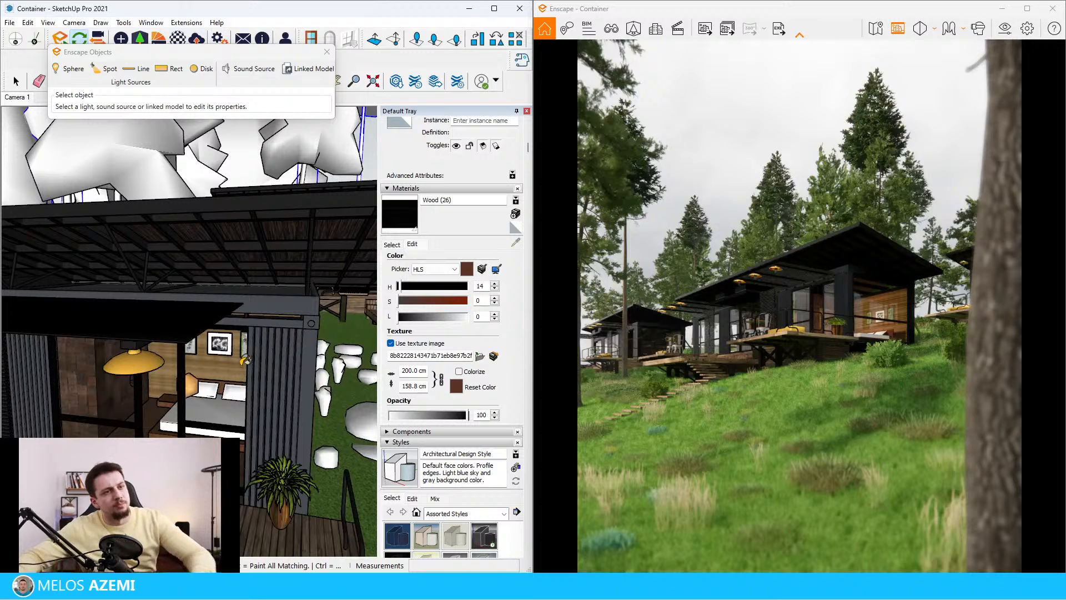
Replace the Enscape Objects window with the Enscape Material Editor and load the container cladding's material in it.
{"action": "scroll", "coordinate": [245, 361], "scroll_direction": "up", "scroll_amount": 5}
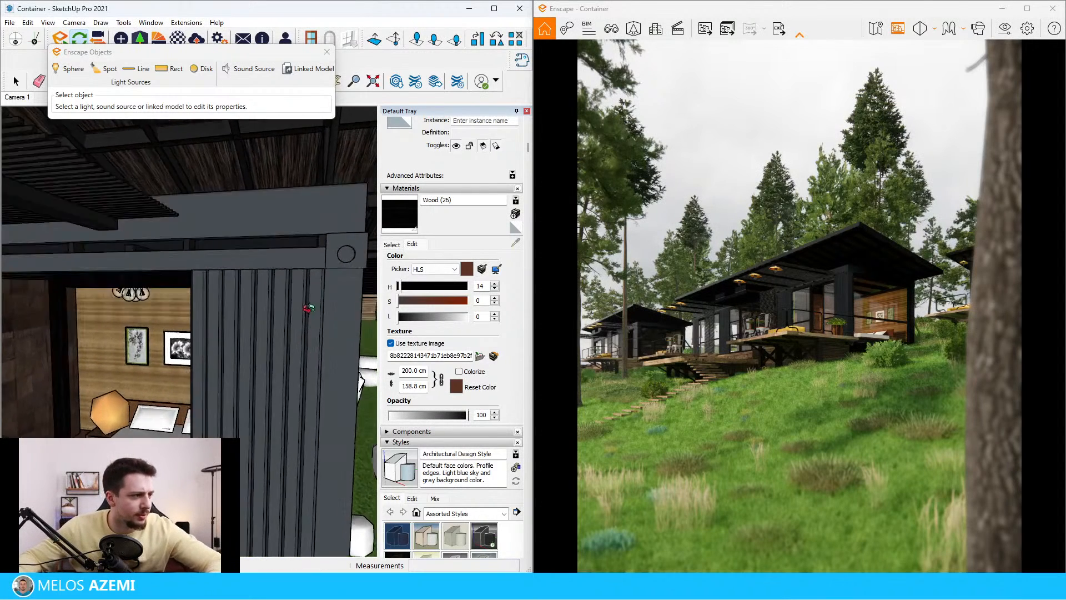
{"action": "scroll", "coordinate": [299, 241], "scroll_direction": "up", "scroll_amount": 3}
{"action": "left_click", "coordinate": [326, 52]}
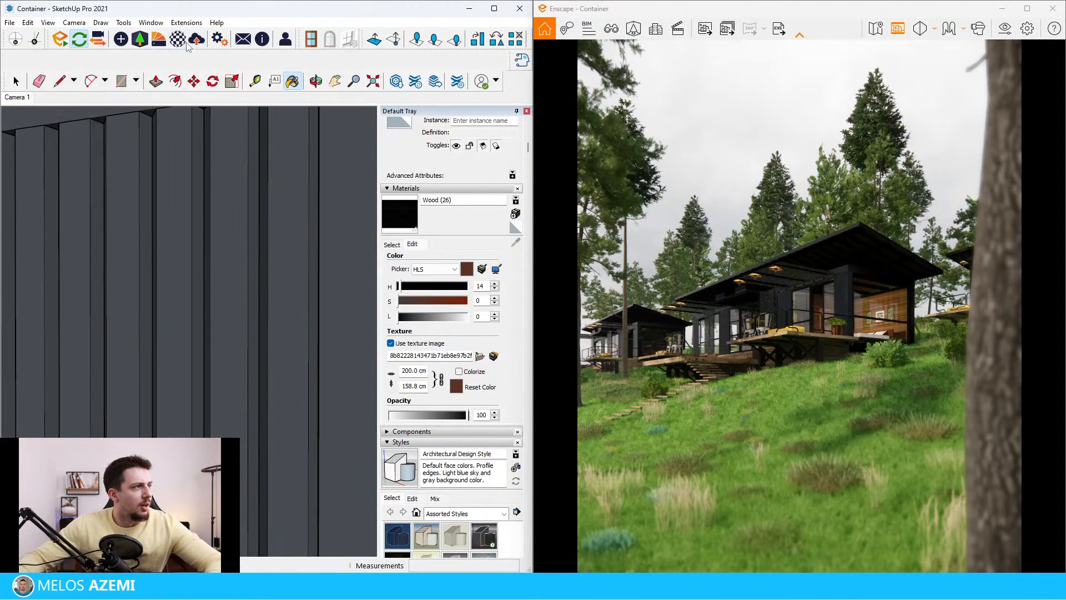
{"action": "left_click", "coordinate": [178, 39]}
{"action": "left_click", "coordinate": [326, 11]}
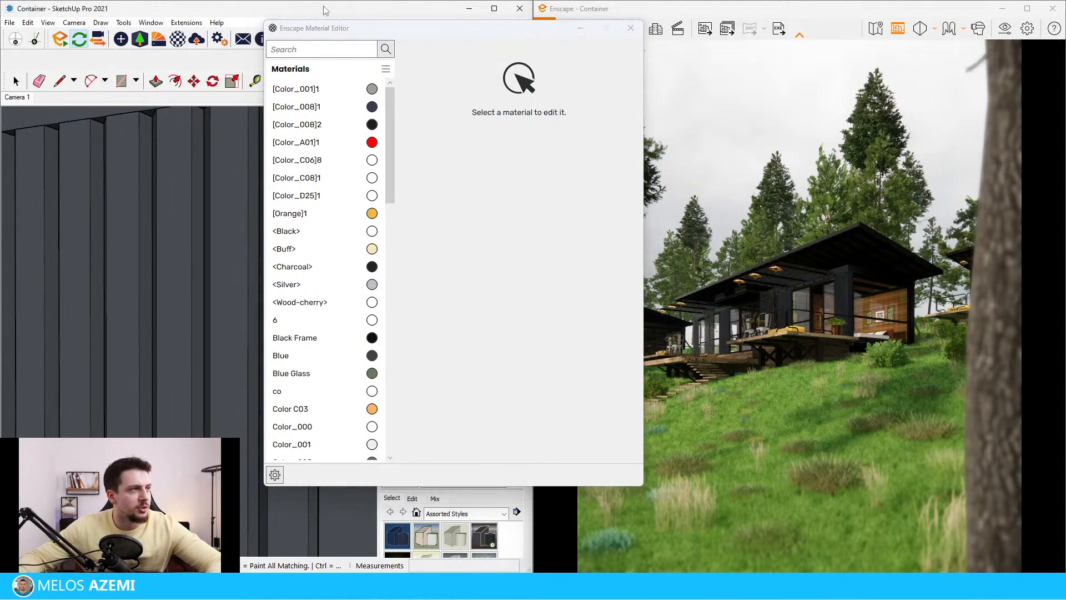
{"action": "left_click", "coordinate": [236, 197], "text": "alt"}
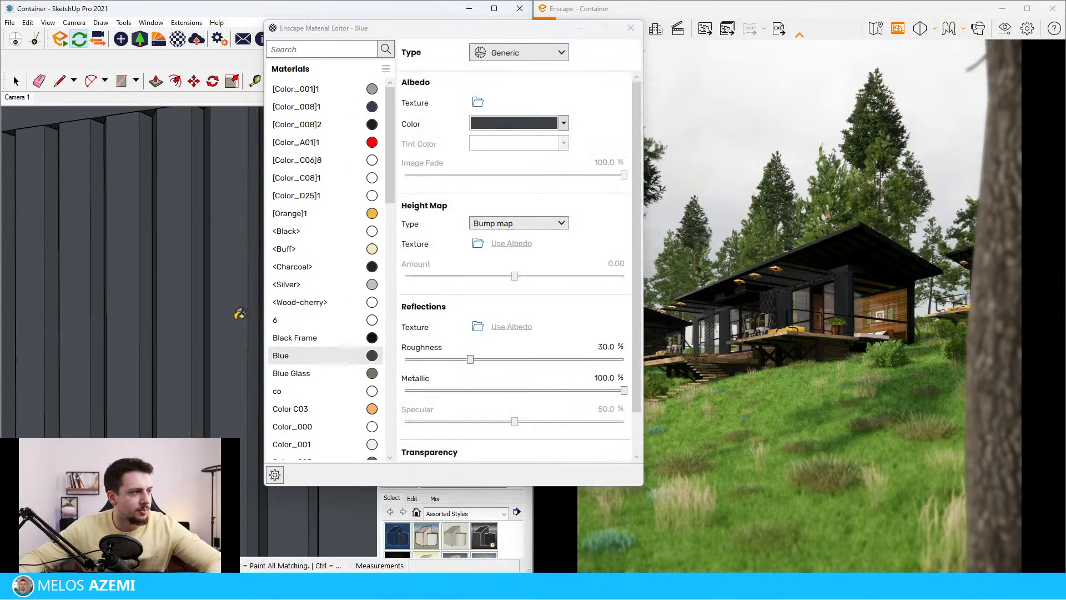
{"action": "scroll", "coordinate": [240, 314], "scroll_direction": "up", "scroll_amount": 4}
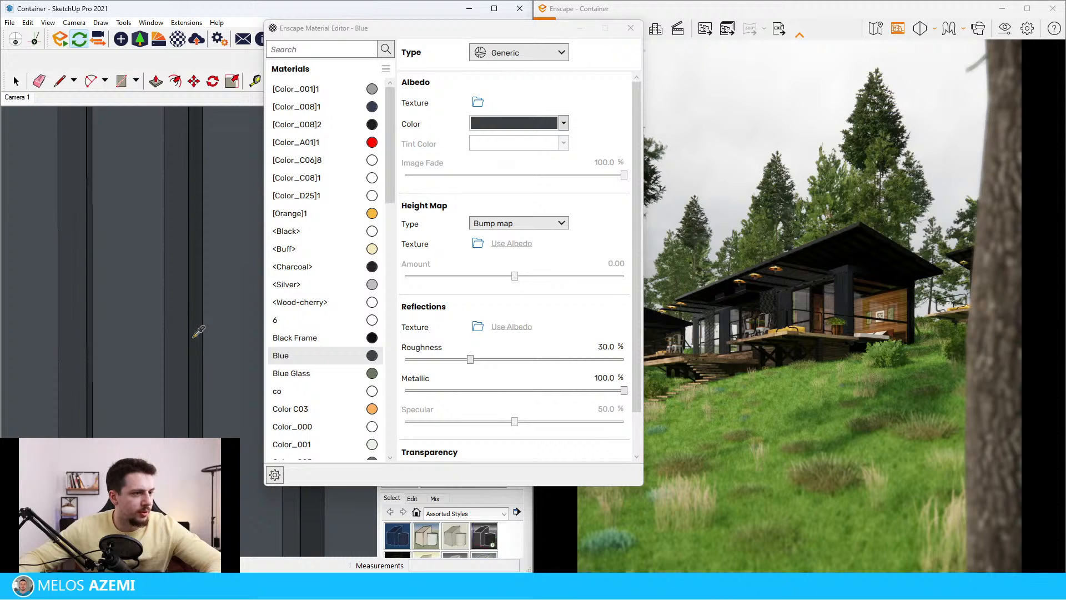
{"action": "scroll", "coordinate": [185, 420], "scroll_direction": "down", "scroll_amount": 5}
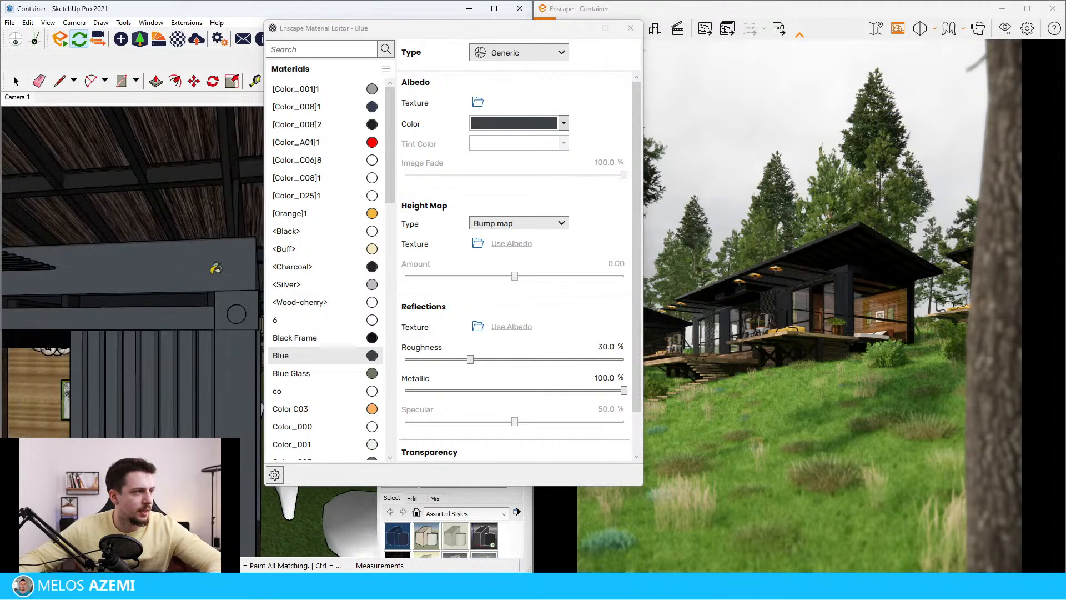
Set the roughness of the thatch material on the roof's underside to 30 %.
{"action": "left_click", "coordinate": [204, 199], "text": "alt"}
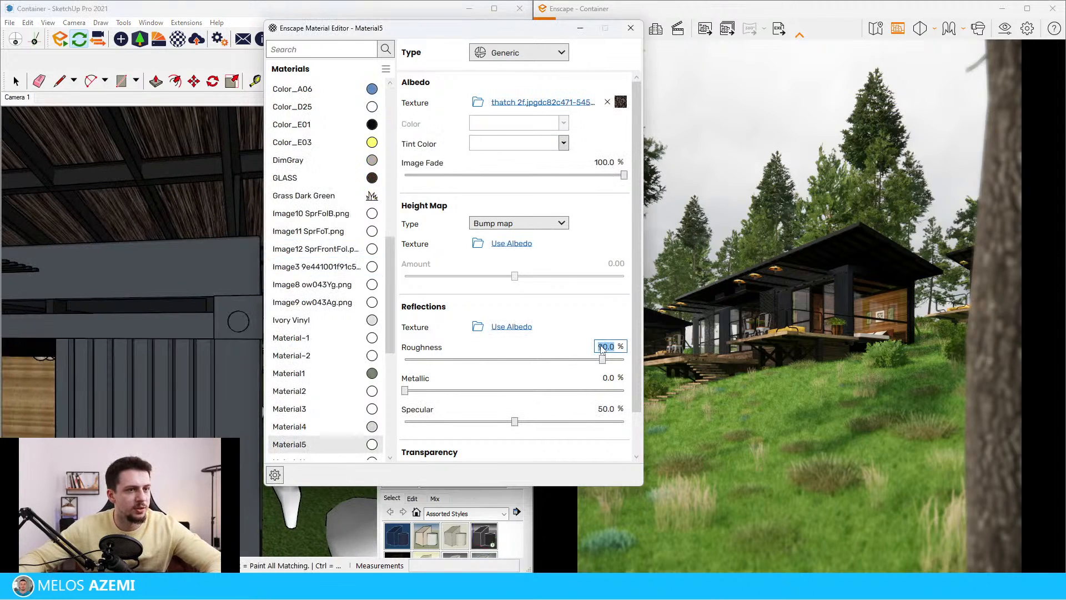
{"action": "type", "text": "30"}
{"action": "key", "text": "Return"}
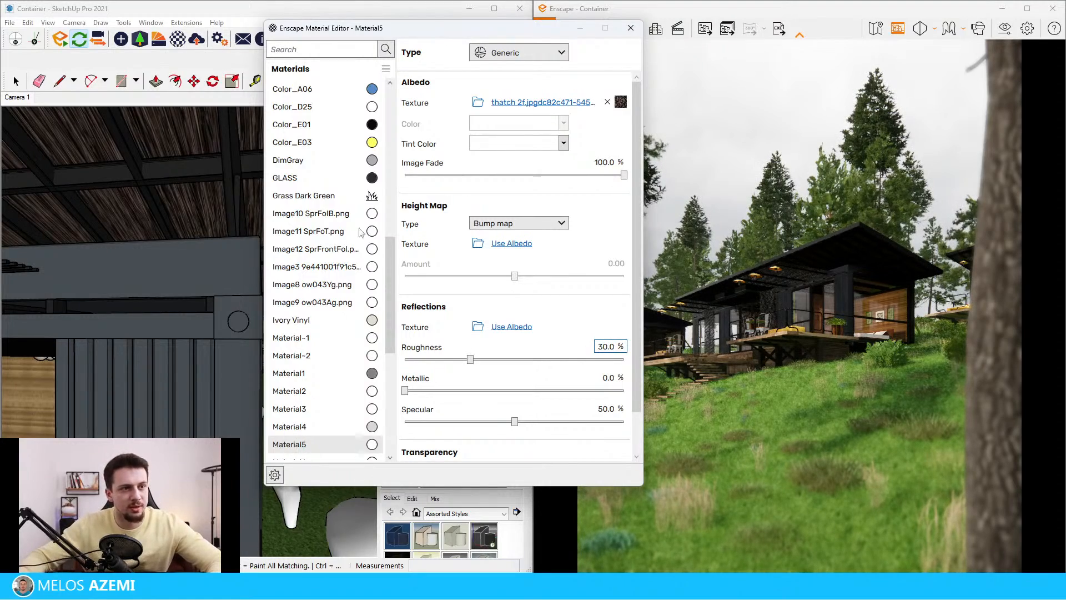
Load the roof's black metal material in the Enscape Material Editor to check its reflection settings.
{"action": "scroll", "coordinate": [344, 245], "scroll_direction": "down", "scroll_amount": 6}
{"action": "scroll", "coordinate": [223, 275], "scroll_direction": "down", "scroll_amount": 5}
{"action": "scroll", "coordinate": [133, 238], "scroll_direction": "down", "scroll_amount": 3}
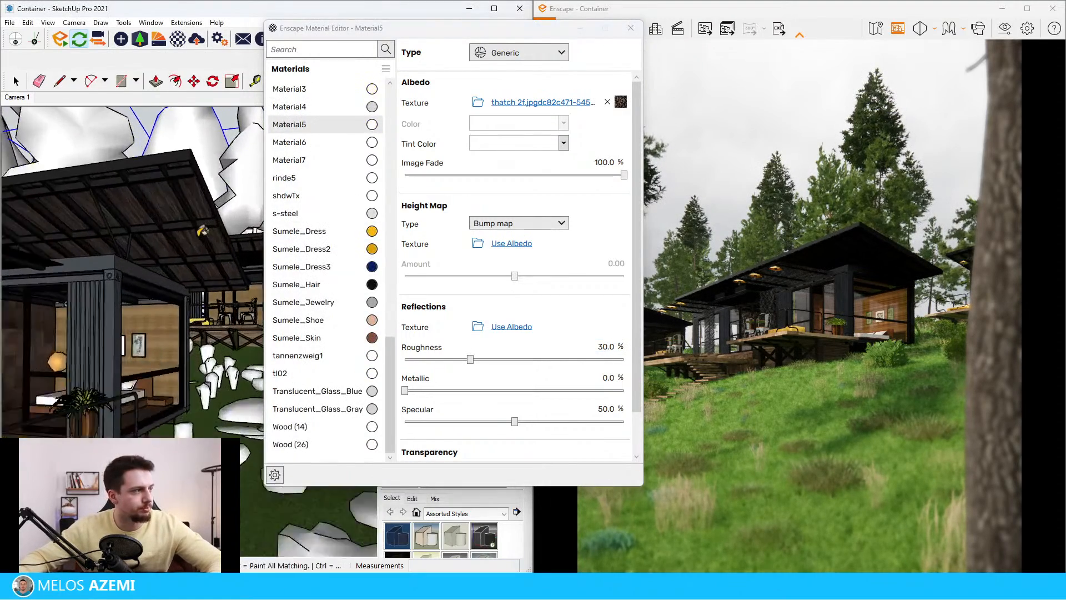
{"action": "scroll", "coordinate": [206, 222], "scroll_direction": "up", "scroll_amount": 8}
{"action": "left_click", "coordinate": [209, 225], "text": "alt"}
{"action": "scroll", "coordinate": [214, 220], "scroll_direction": "down", "scroll_amount": 10}
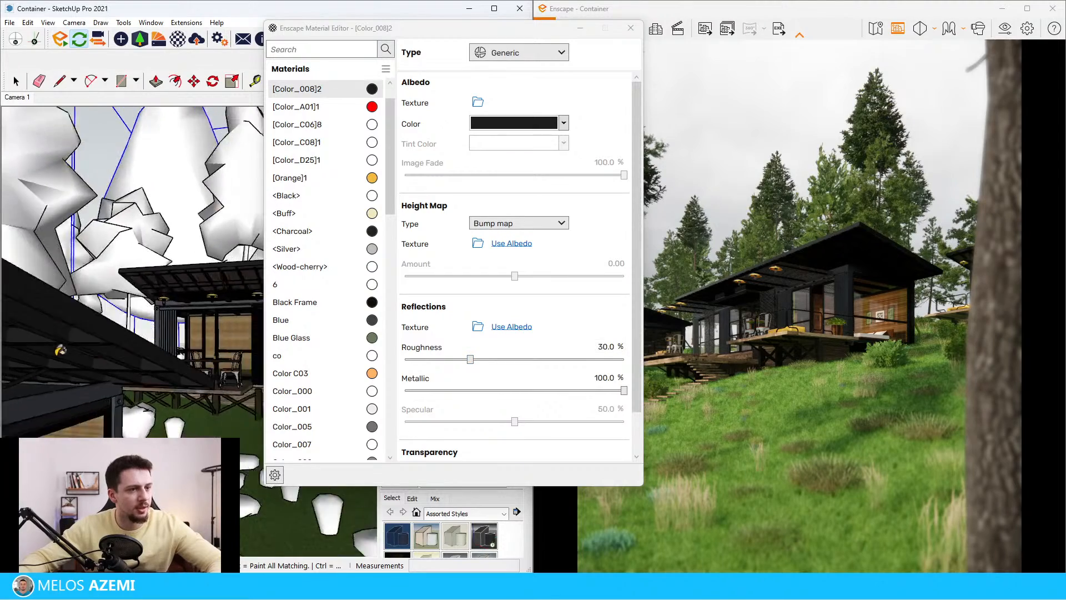
Set the roughness of the dark wood material on the deck's support beams to 50 %.
{"action": "scroll", "coordinate": [83, 364], "scroll_direction": "up", "scroll_amount": 10}
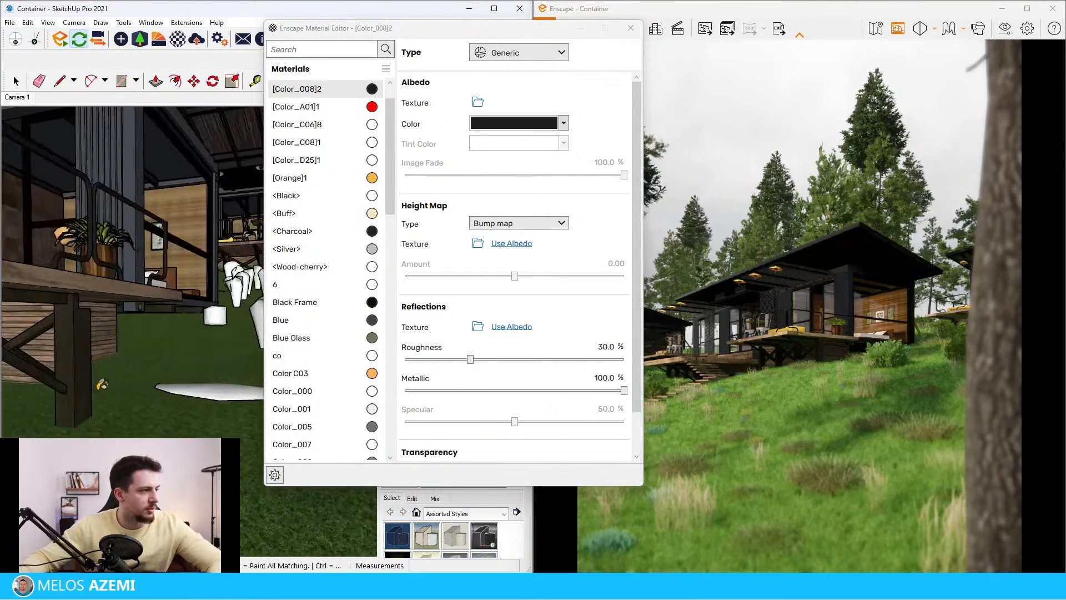
{"action": "left_click", "coordinate": [84, 364], "text": "alt"}
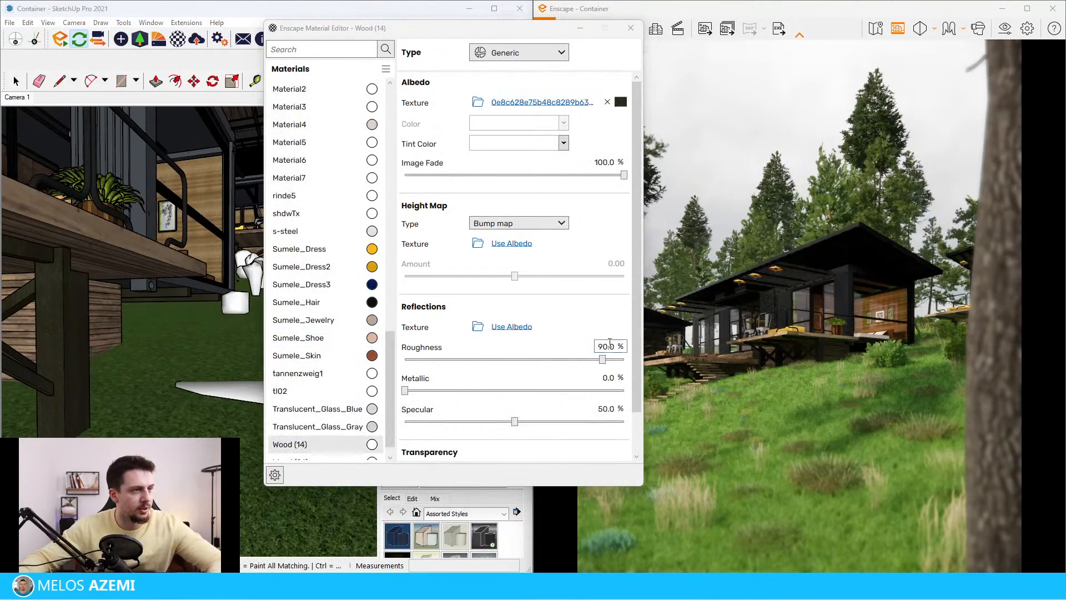
{"action": "left_click", "coordinate": [613, 345]}
{"action": "double_click", "coordinate": [613, 346]}
{"action": "type", "text": "0"}
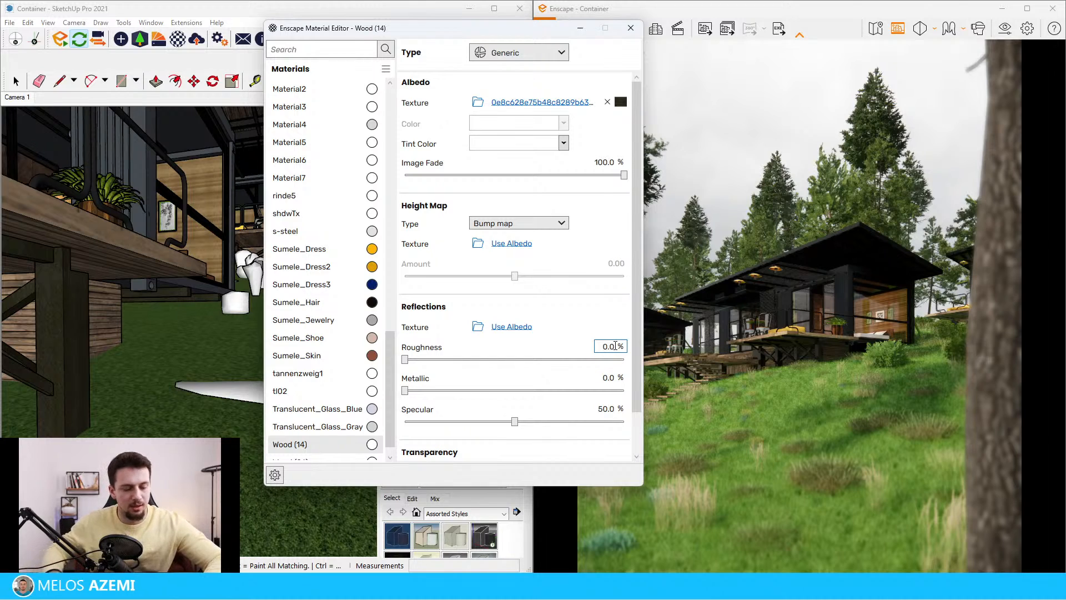
{"action": "key", "text": "Return"}
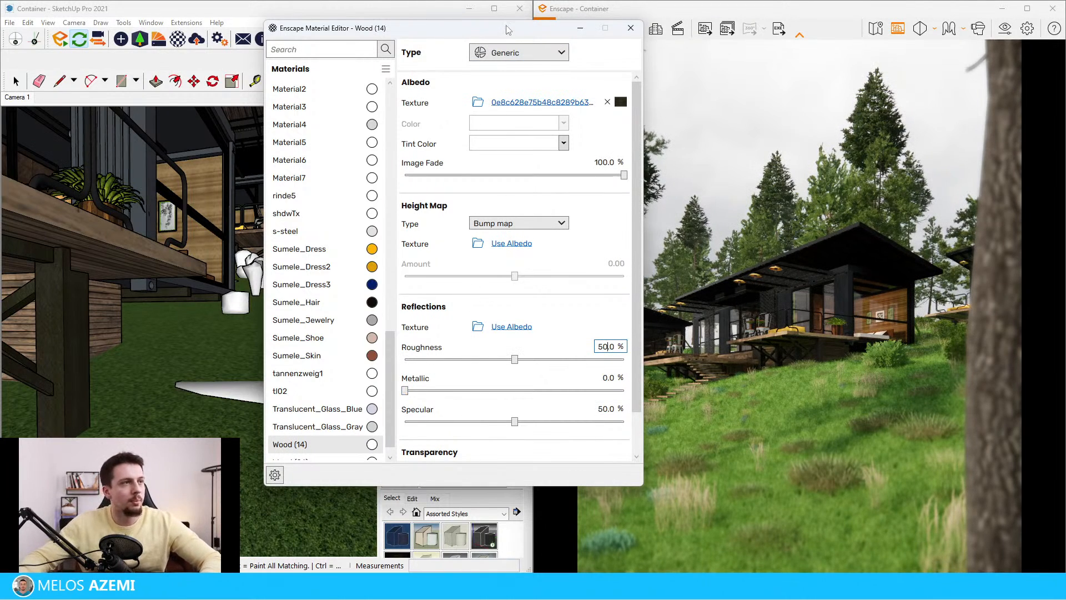
Reposition the Enscape Material Editor window so it no longer covers the render.
{"action": "left_click_drag", "start_coordinate": [508, 29], "coordinate": [716, 39]}
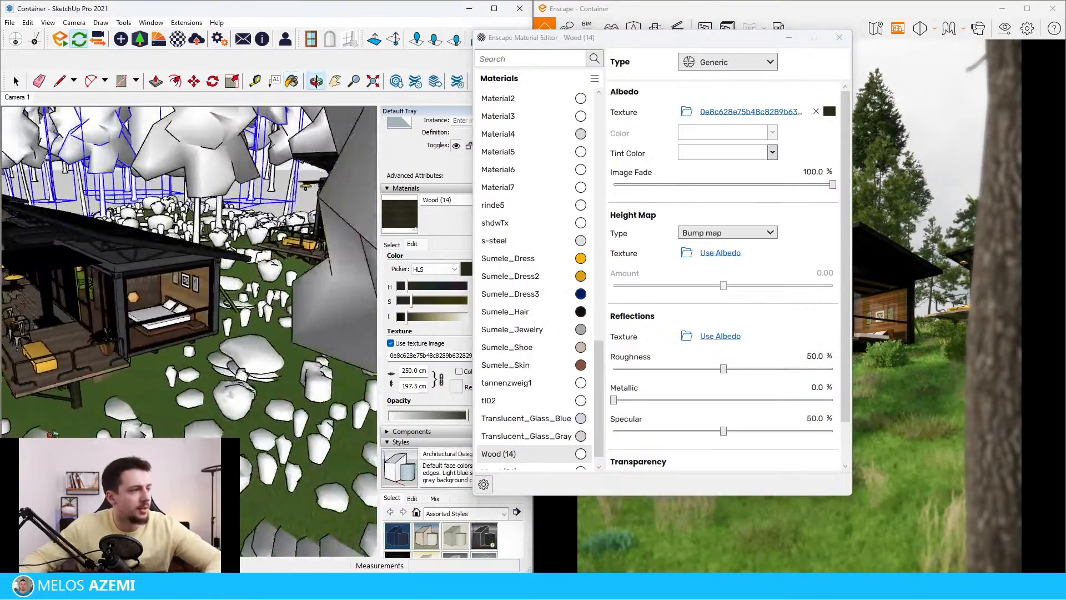
{"action": "mouse_move", "coordinate": [50, 434]}
{"action": "middle_mouse_down"}
{"action": "mouse_move", "coordinate": [46, 335]}
{"action": "mouse_move", "coordinate": [72, 422]}
{"action": "mouse_move", "coordinate": [244, 261]}
{"action": "middle_mouse_up"}
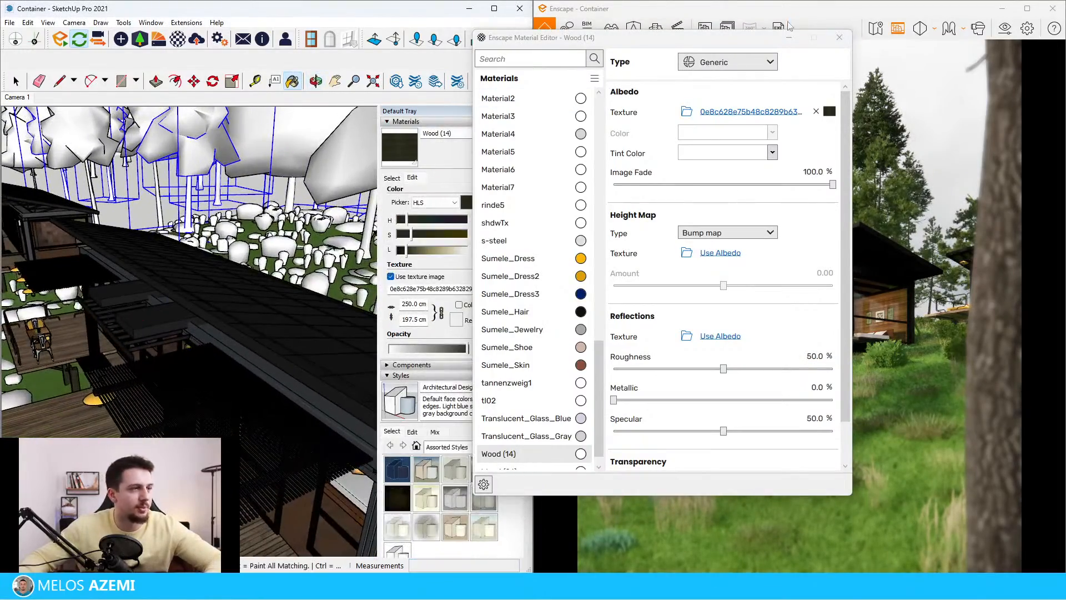
{"action": "left_click_drag", "start_coordinate": [768, 41], "coordinate": [326, 429]}
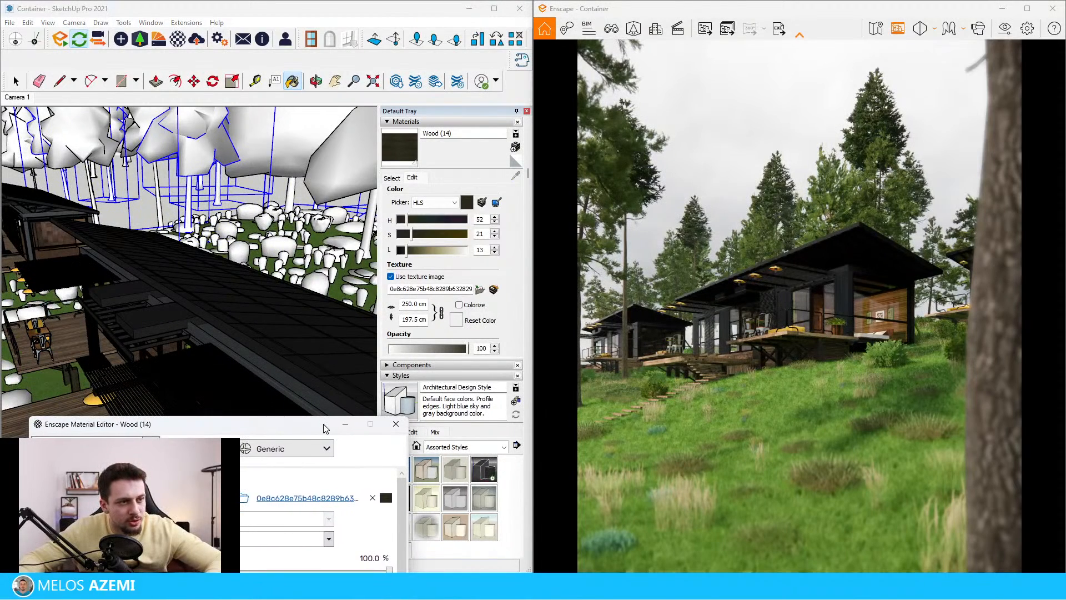
{"action": "mouse_move", "coordinate": [326, 428]}
{"action": "left_mouse_down"}
{"action": "mouse_move", "coordinate": [479, 371]}
{"action": "mouse_move", "coordinate": [489, 352]}
{"action": "left_mouse_up"}
Open the container house's group and delete the potted plant at the corner of its deck.
{"action": "scroll", "coordinate": [249, 207], "scroll_direction": "down", "scroll_amount": 5}
{"action": "scroll", "coordinate": [286, 242], "scroll_direction": "up", "scroll_amount": 8}
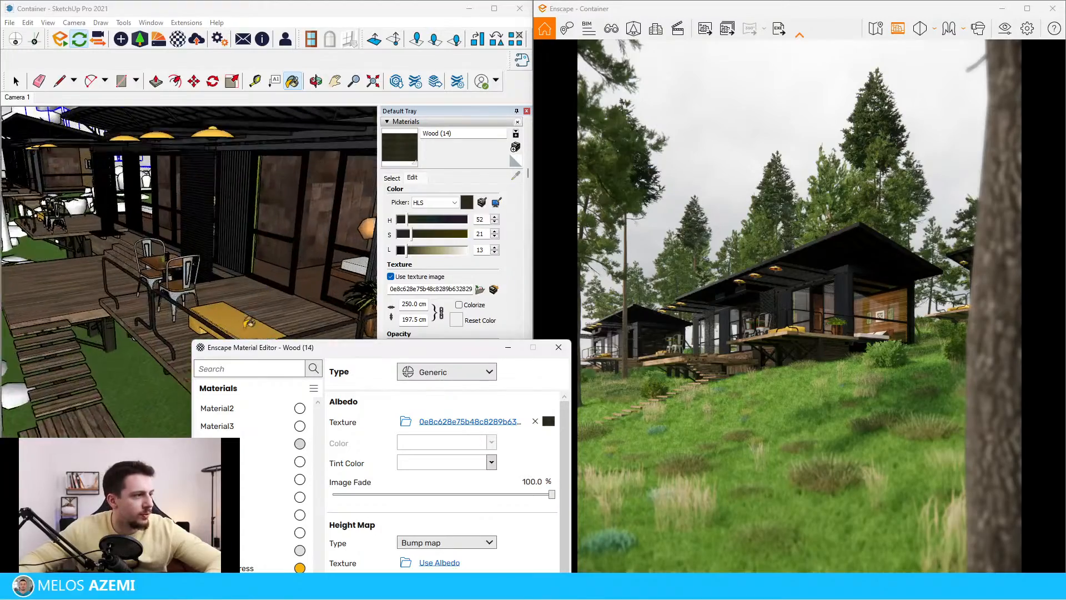
{"action": "key", "text": "space"}
{"action": "scroll", "coordinate": [216, 226], "scroll_direction": "up", "scroll_amount": 3}
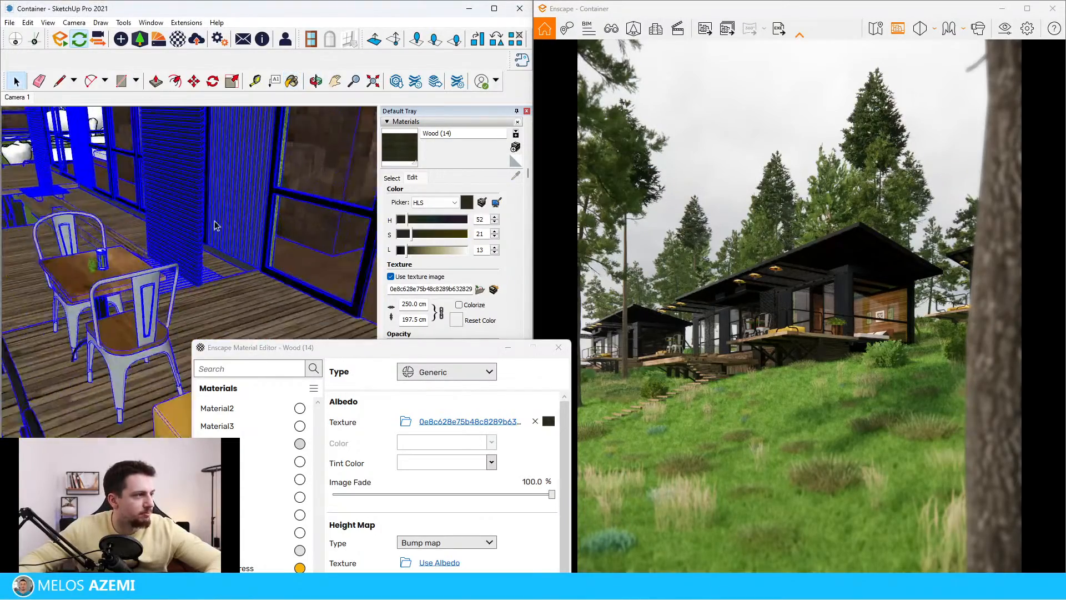
{"action": "scroll", "coordinate": [173, 190], "scroll_direction": "down", "scroll_amount": 3}
{"action": "scroll", "coordinate": [216, 233], "scroll_direction": "down", "scroll_amount": 1}
{"action": "scroll", "coordinate": [202, 231], "scroll_direction": "down", "scroll_amount": 3}
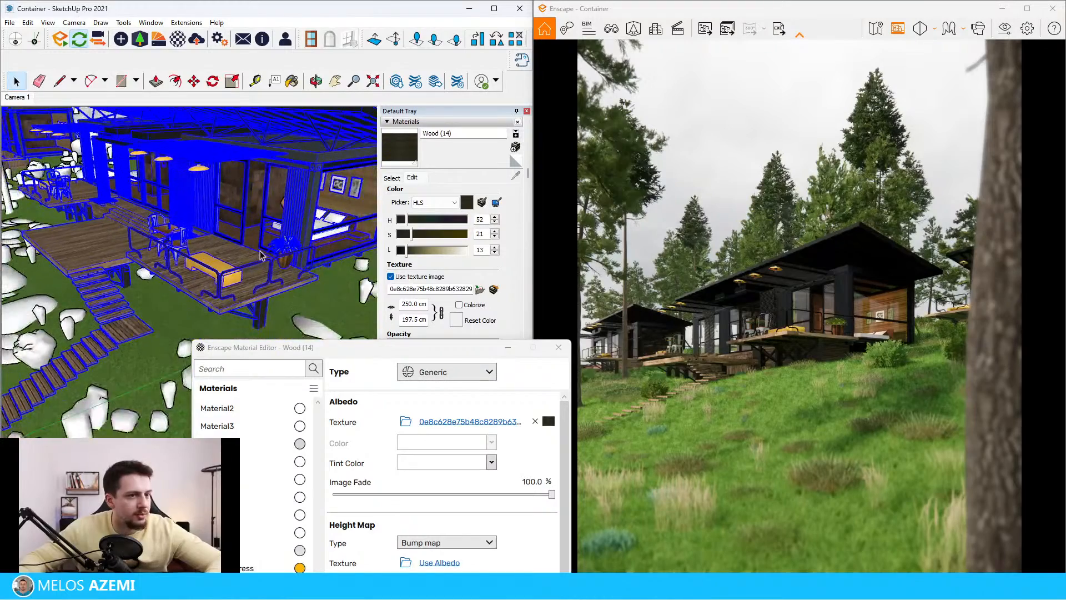
{"action": "scroll", "coordinate": [302, 242], "scroll_direction": "up", "scroll_amount": 3}
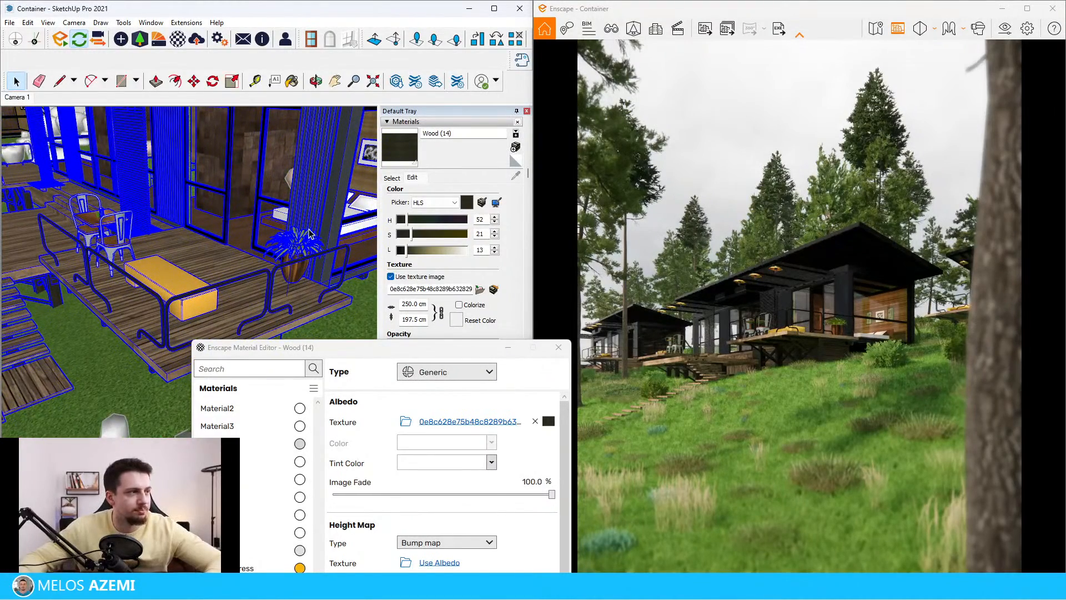
{"action": "scroll", "coordinate": [303, 244], "scroll_direction": "up", "scroll_amount": 2}
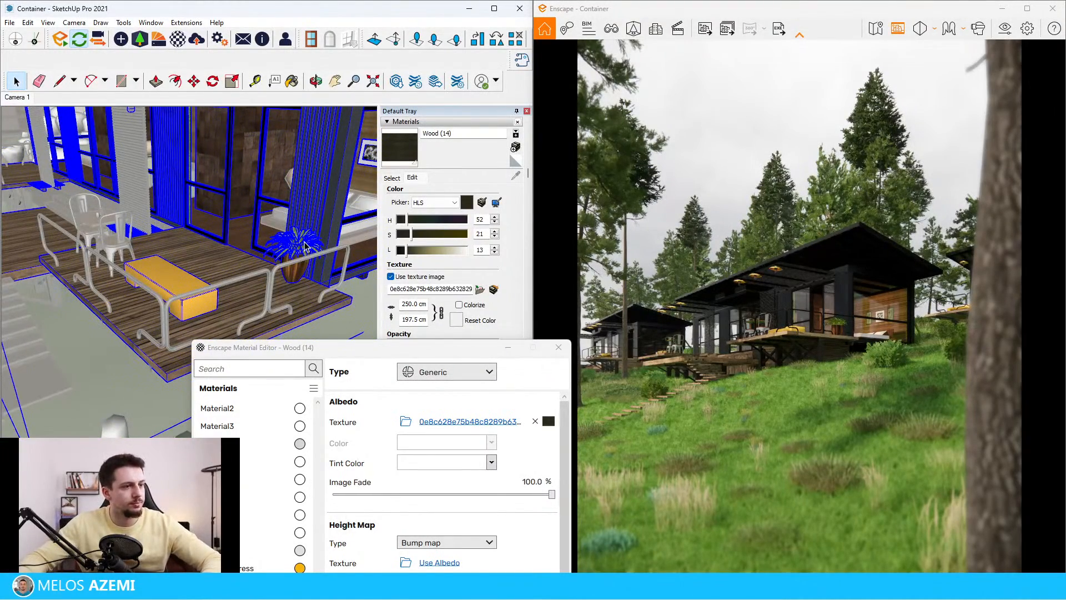
{"action": "left_click", "coordinate": [298, 250]}
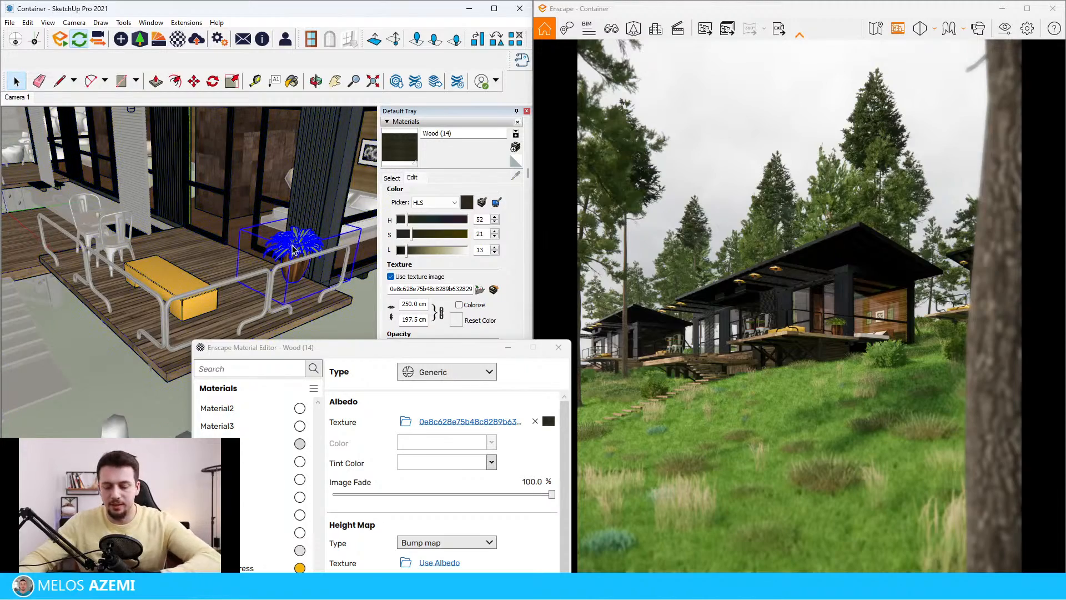
{"action": "key", "text": "Delete"}
Set the deck chairs' metal material to 100 % metallic and 30 % roughness, and close the Enscape Material Editor.
{"action": "scroll", "coordinate": [114, 237], "scroll_direction": "up", "scroll_amount": 3}
{"action": "middle_click_drag", "start_coordinate": [111, 237], "coordinate": [153, 255]}
{"action": "scroll", "coordinate": [153, 255], "scroll_direction": "up", "scroll_amount": 2}
{"action": "key", "text": "b"}
{"action": "left_click", "coordinate": [149, 299], "text": "alt"}
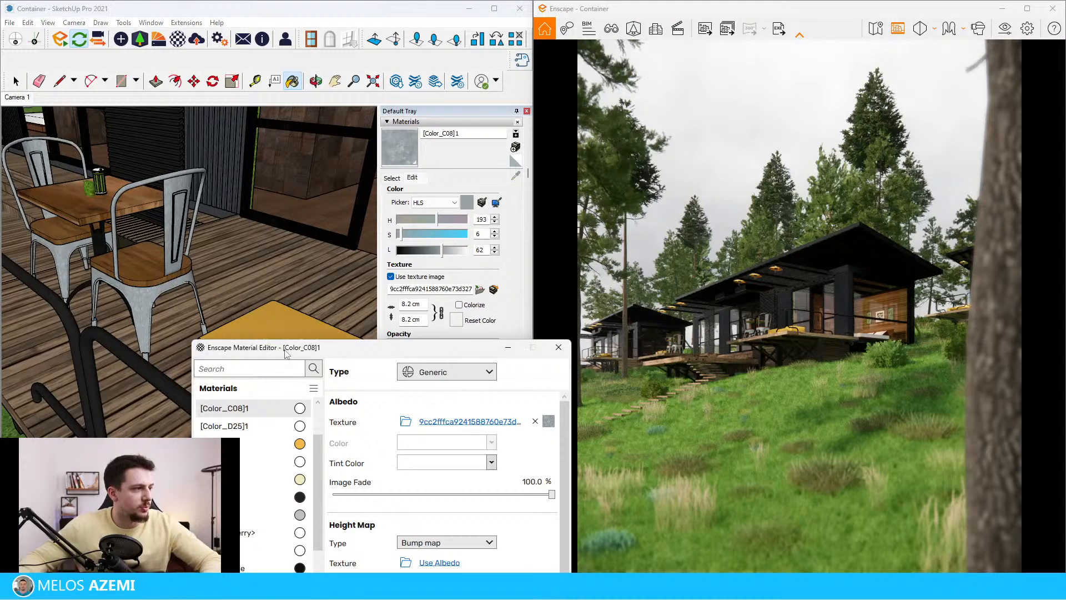
{"action": "left_click_drag", "start_coordinate": [286, 354], "coordinate": [215, 192]}
{"action": "left_click", "coordinate": [470, 535]}
{"action": "type", "text": "10"}
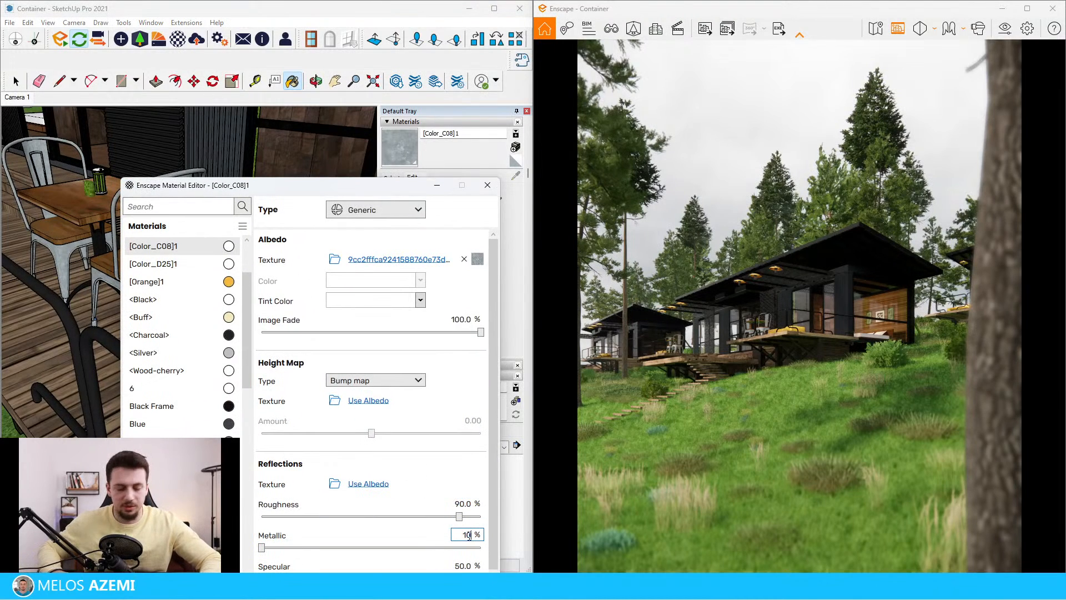
{"action": "type", "text": "0"}
{"action": "key", "text": "Return"}
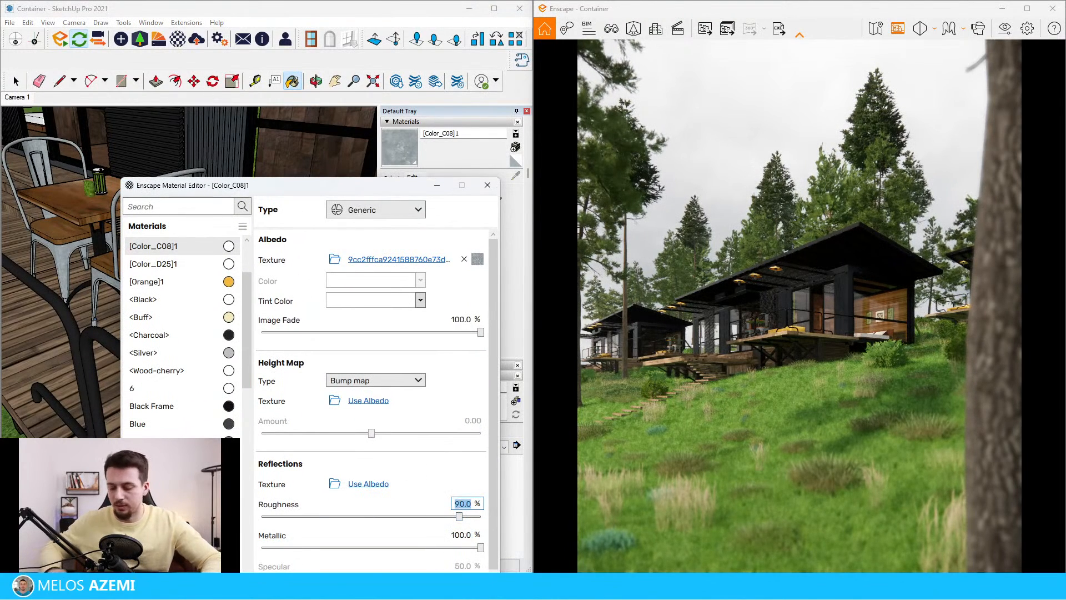
{"action": "type", "text": "30"}
{"action": "key", "text": "Return"}
{"action": "left_click", "coordinate": [487, 185]}
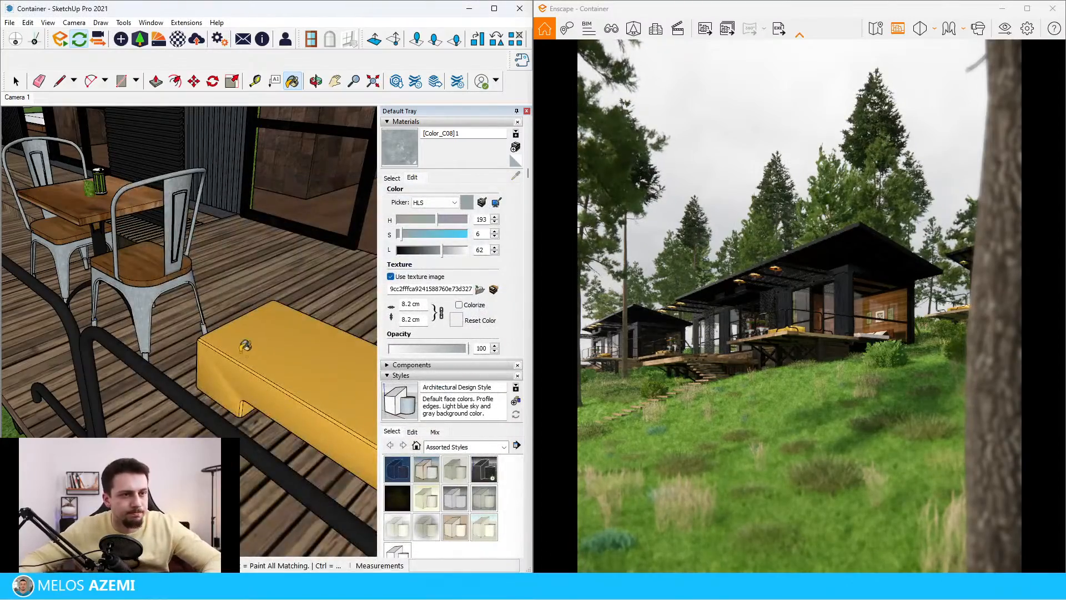
In the Enscape Visual Settings, set the field of view to 41° and the depth of field to 18 %.
{"action": "scroll", "coordinate": [244, 346], "scroll_direction": "down", "scroll_amount": 10}
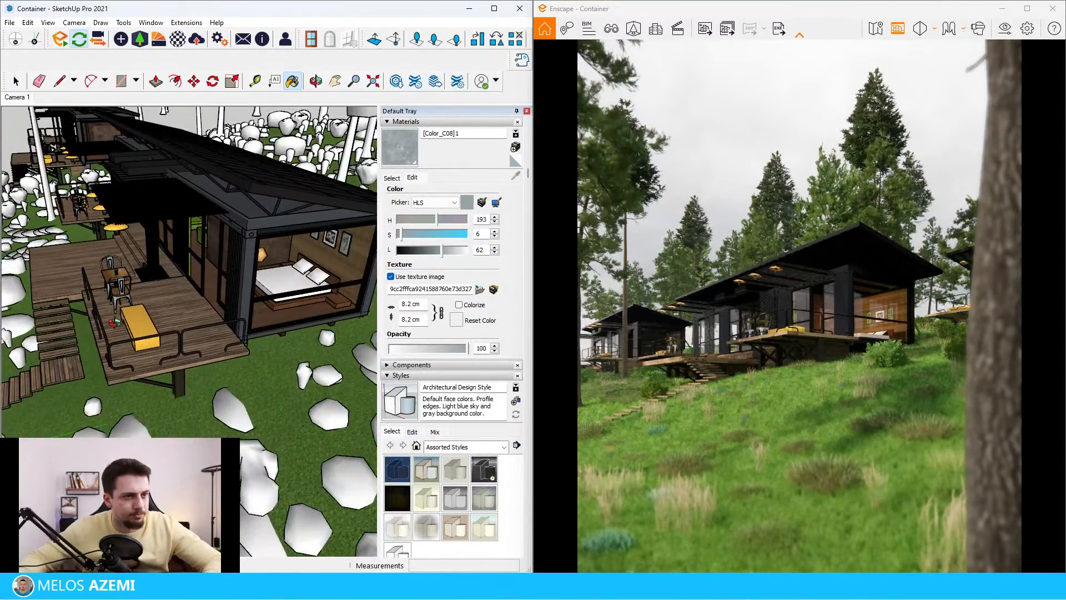
{"action": "middle_click_drag", "start_coordinate": [114, 322], "coordinate": [178, 288]}
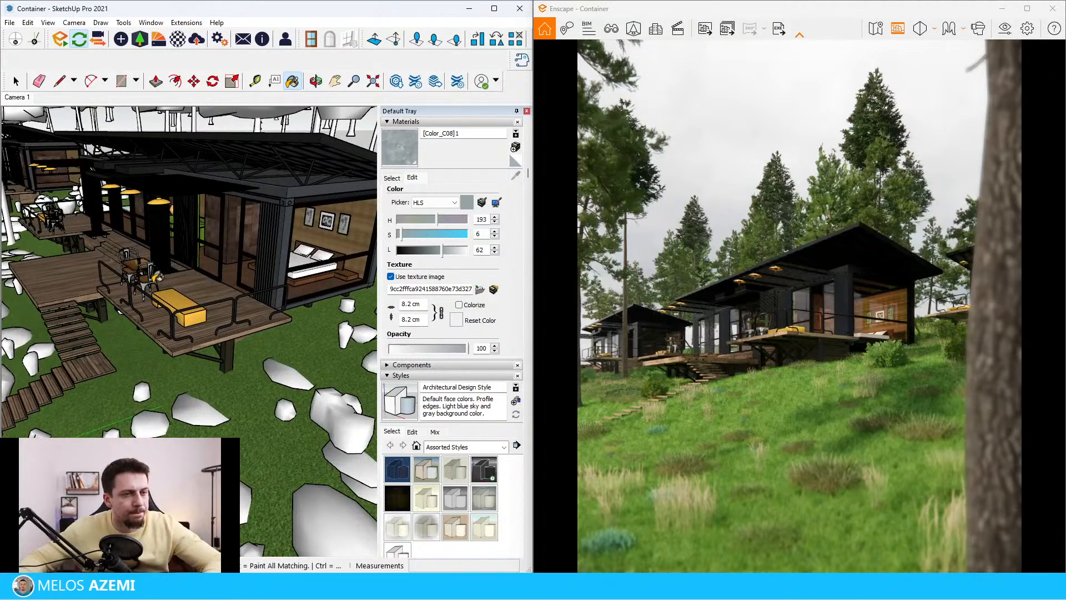
{"action": "left_click", "coordinate": [1003, 29]}
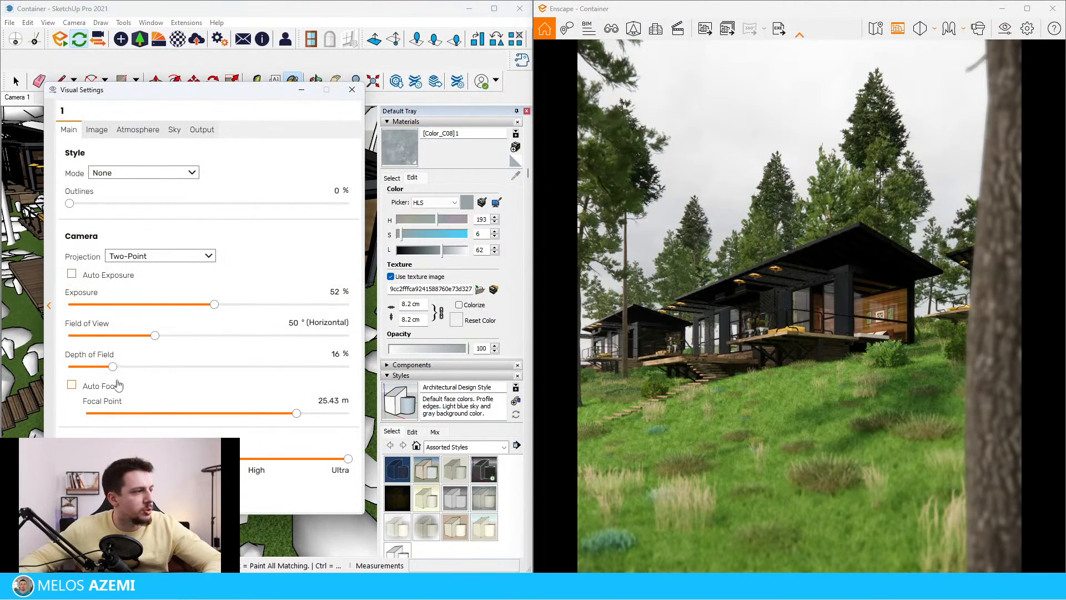
{"action": "mouse_move", "coordinate": [155, 340]}
{"action": "left_mouse_down"}
{"action": "mouse_move", "coordinate": [121, 337]}
{"action": "mouse_move", "coordinate": [137, 337]}
{"action": "left_mouse_up"}
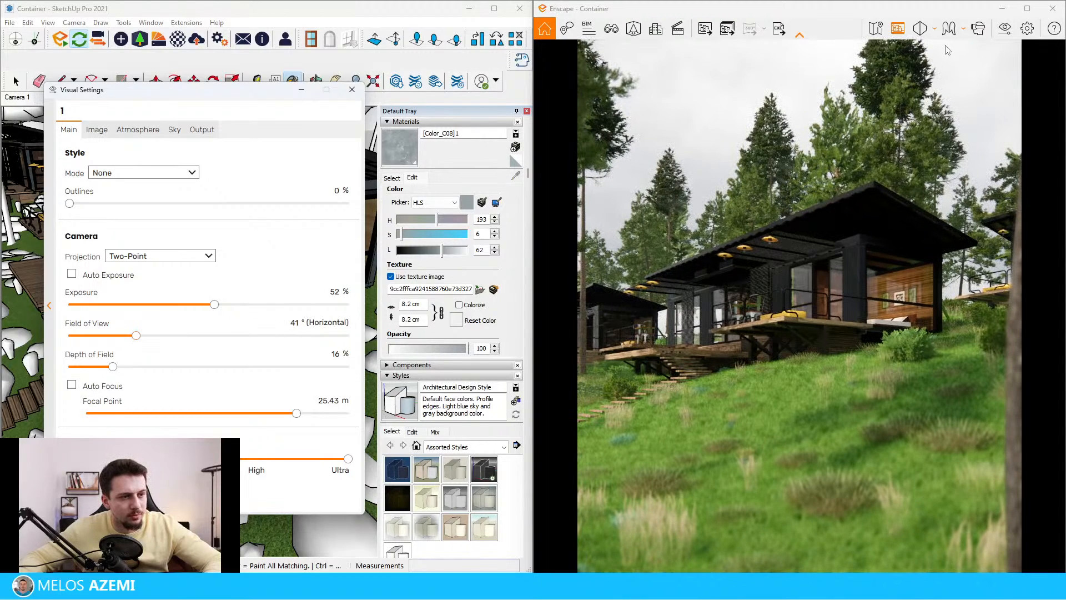
{"action": "mouse_move", "coordinate": [114, 371]}
{"action": "left_mouse_down"}
{"action": "mouse_move", "coordinate": [145, 371]}
{"action": "mouse_move", "coordinate": [124, 370]}
{"action": "left_mouse_up"}
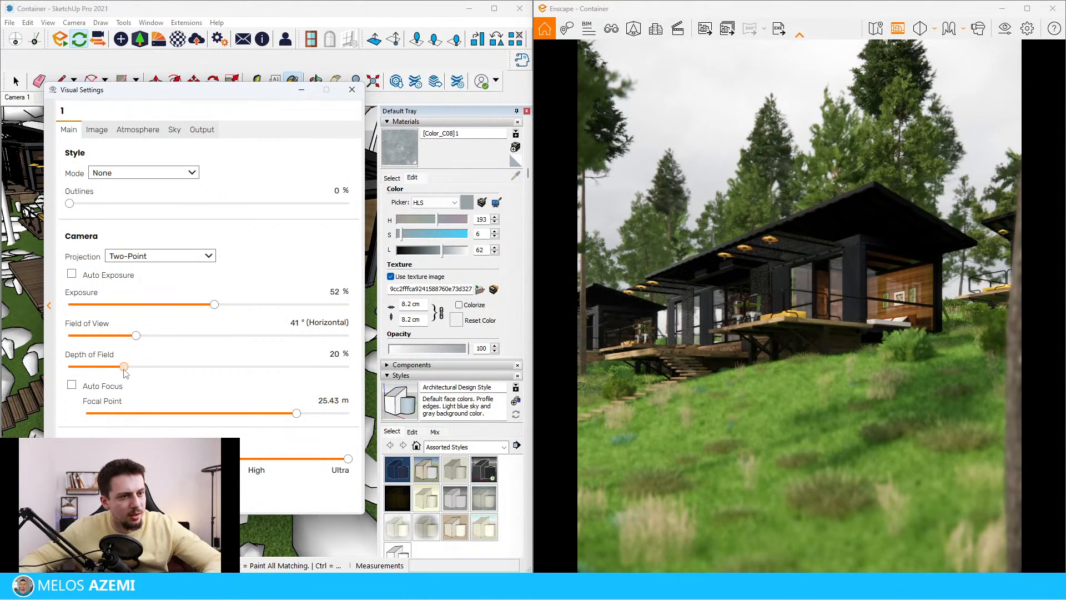
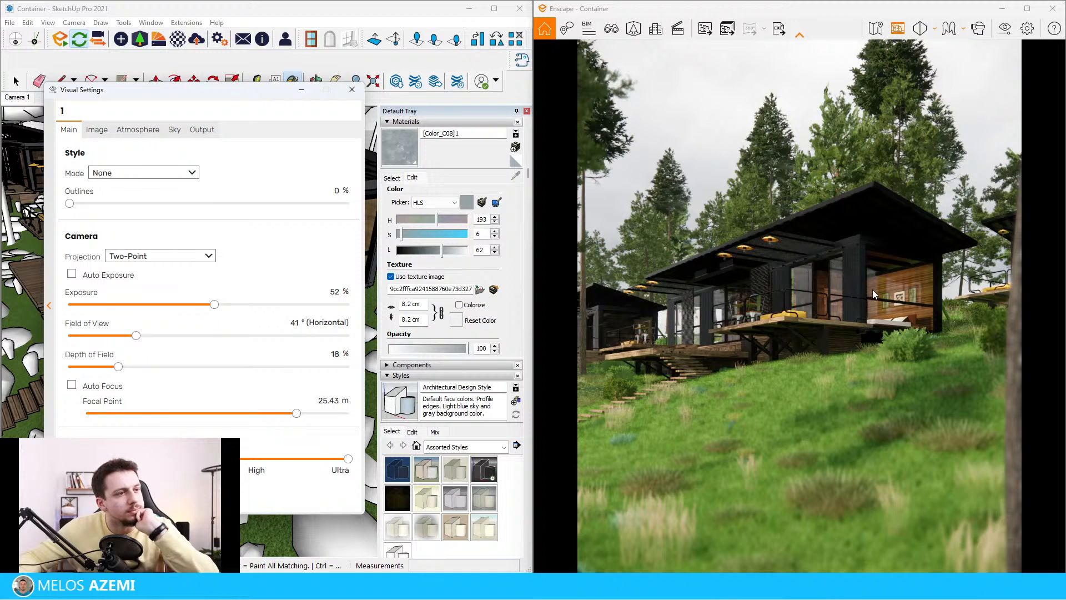
Rotate the cloudy skybox to 152°.
{"action": "left_click", "coordinate": [176, 129]}
{"action": "left_click_drag", "start_coordinate": [166, 228], "coordinate": [239, 267]}
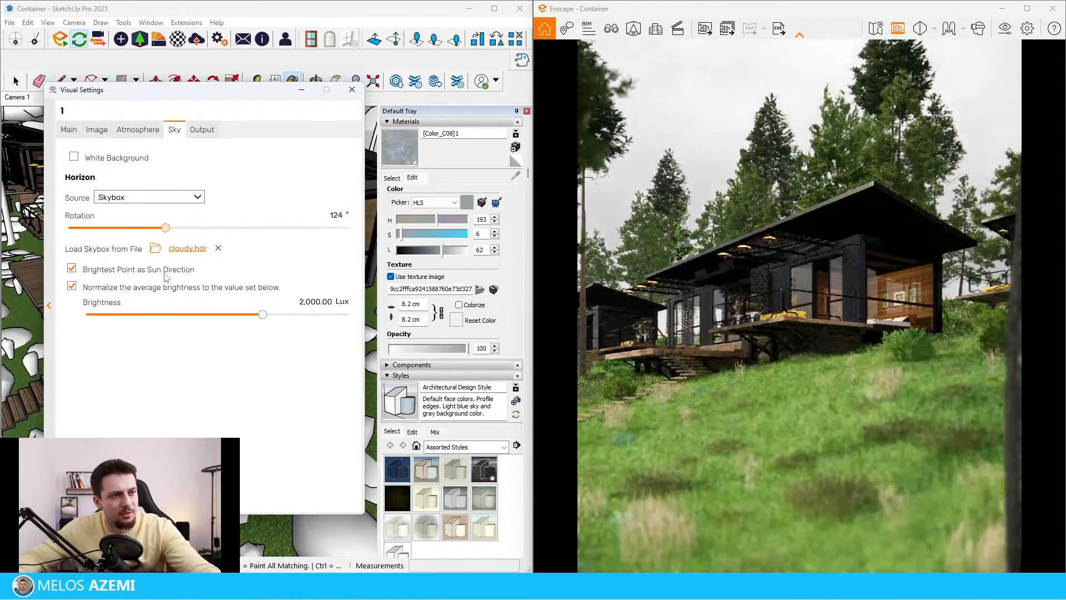
{"action": "left_click_drag", "start_coordinate": [149, 282], "coordinate": [187, 276]}
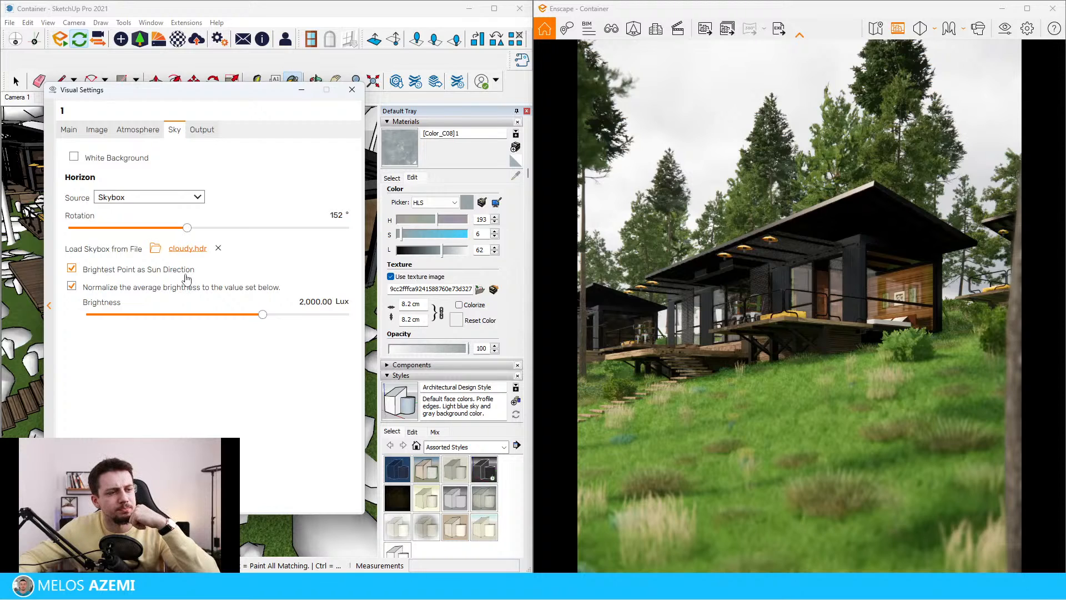
Try outlines at 11 %, bring them back to zero and close the Visual Settings.
{"action": "left_click", "coordinate": [69, 130]}
{"action": "left_click_drag", "start_coordinate": [70, 204], "coordinate": [100, 204]}
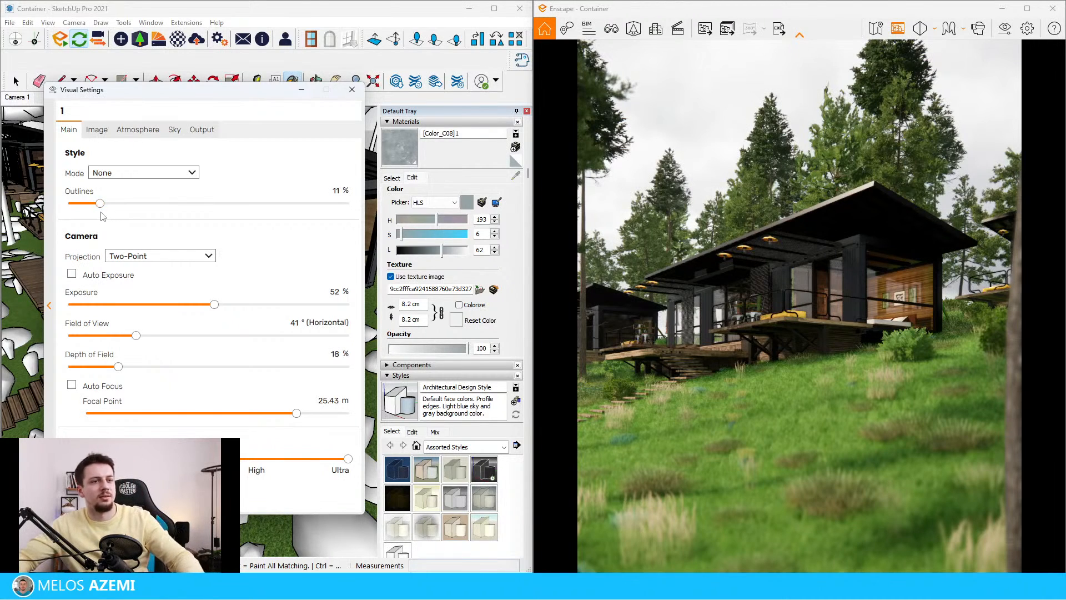
{"action": "left_click_drag", "start_coordinate": [99, 203], "coordinate": [54, 205]}
{"action": "left_click", "coordinate": [351, 89]}
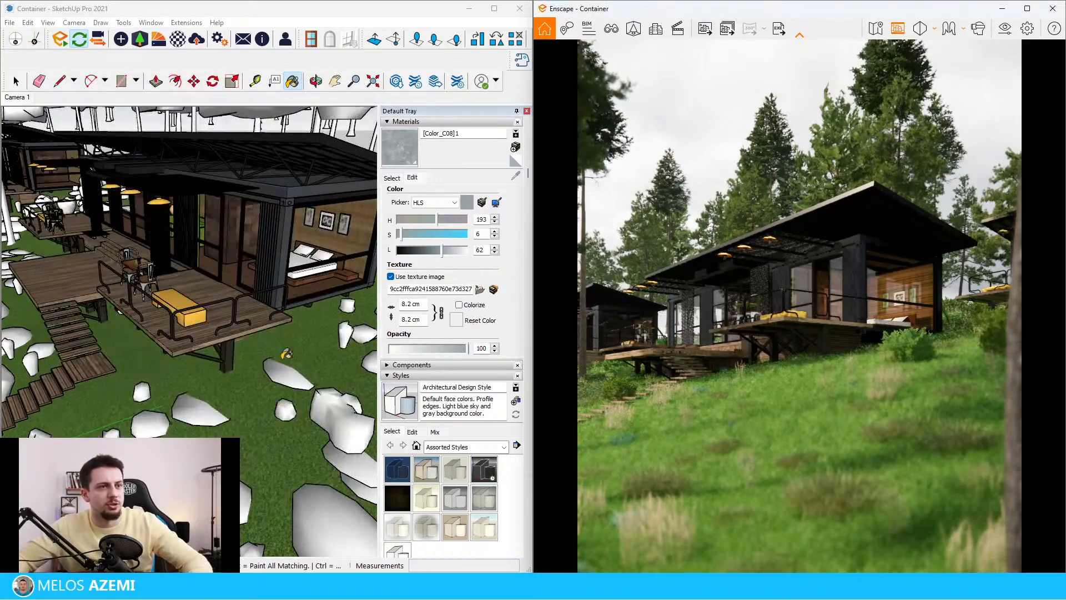
Delete one of the trees standing behind the container houses.
{"action": "scroll", "coordinate": [269, 408], "scroll_direction": "down", "scroll_amount": 3}
{"action": "scroll", "coordinate": [235, 367], "scroll_direction": "down", "scroll_amount": 5}
{"action": "key", "text": "space"}
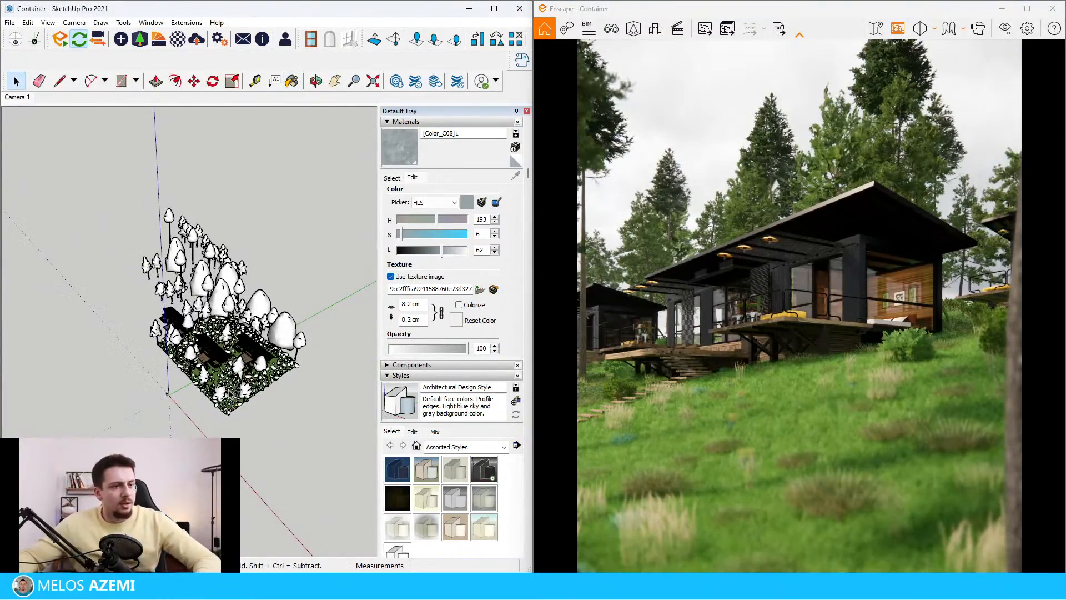
{"action": "scroll", "coordinate": [166, 394], "scroll_direction": "up", "scroll_amount": 10}
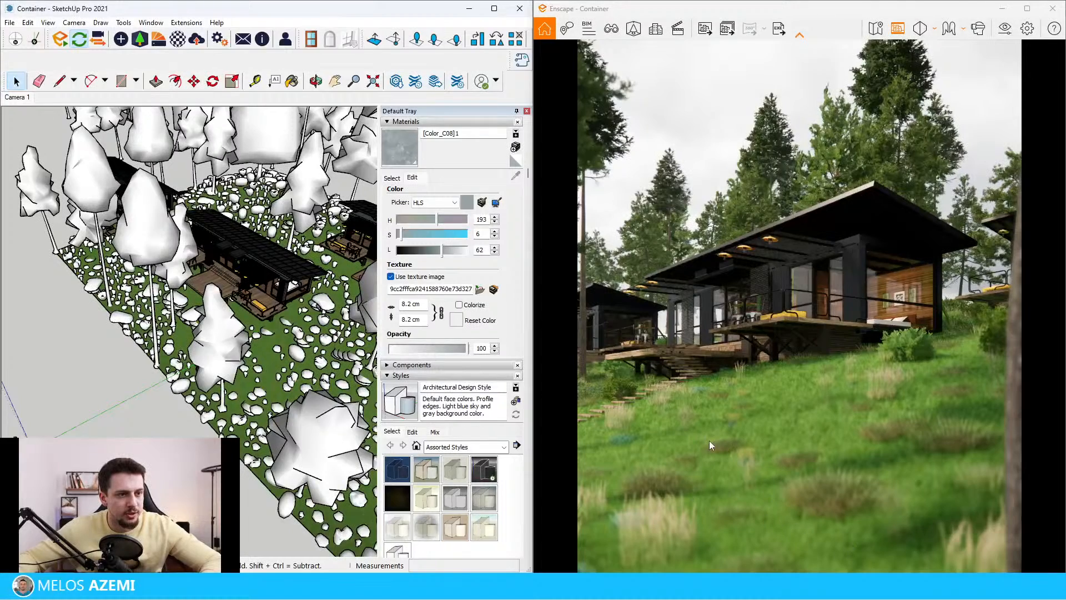
{"action": "mouse_move", "coordinate": [331, 312]}
{"action": "middle_mouse_down"}
{"action": "mouse_move", "coordinate": [250, 220]}
{"action": "mouse_move", "coordinate": [332, 187]}
{"action": "middle_mouse_up"}
{"action": "left_click", "coordinate": [250, 220]}
{"action": "key", "text": "Delete"}
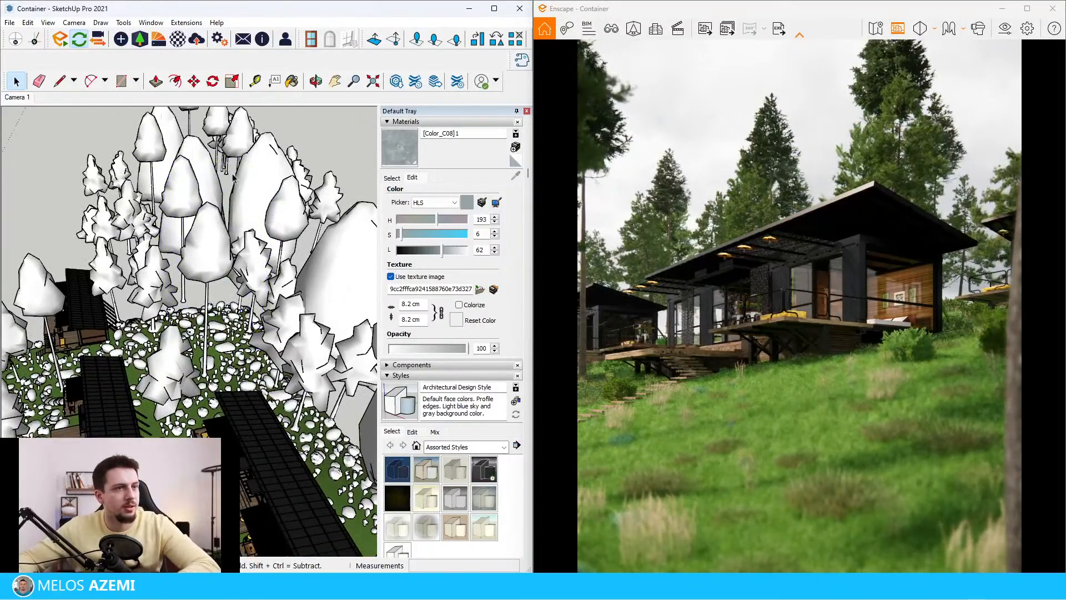
Move the large tree behind the middle container house sideways by about 805 cm.
{"action": "middle_click_drag", "start_coordinate": [189, 187], "coordinate": [220, 232]}
{"action": "left_click", "coordinate": [239, 230]}
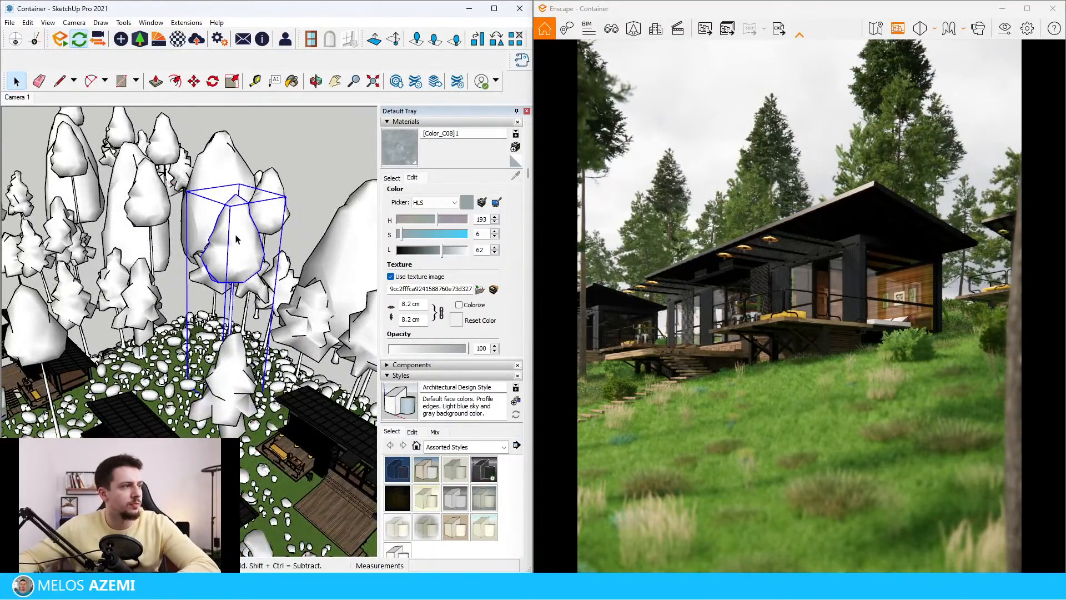
{"action": "key", "text": "m"}
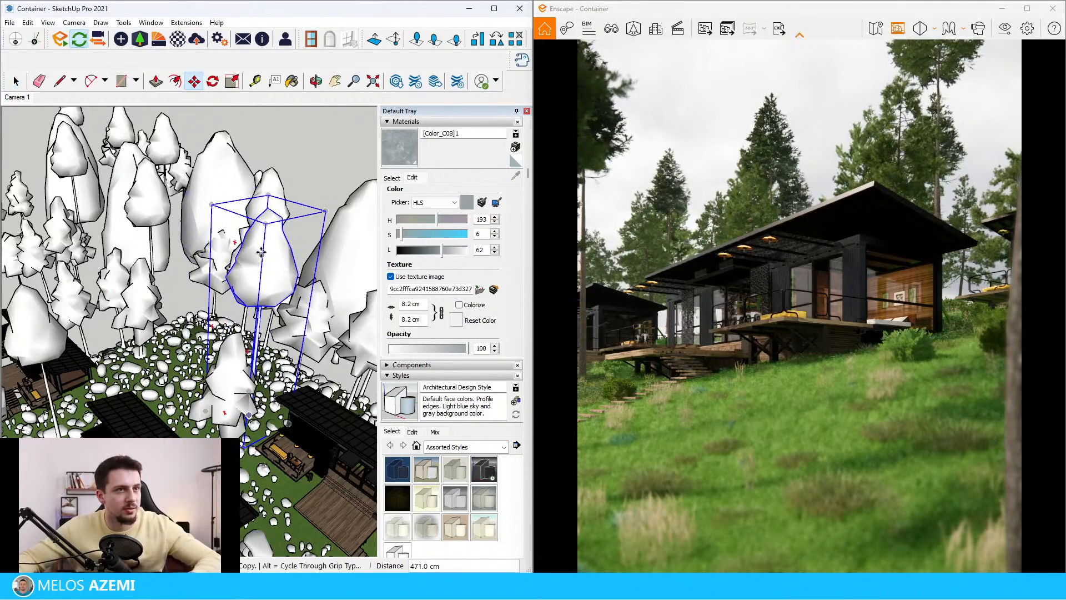
{"action": "left_click", "coordinate": [231, 175]}
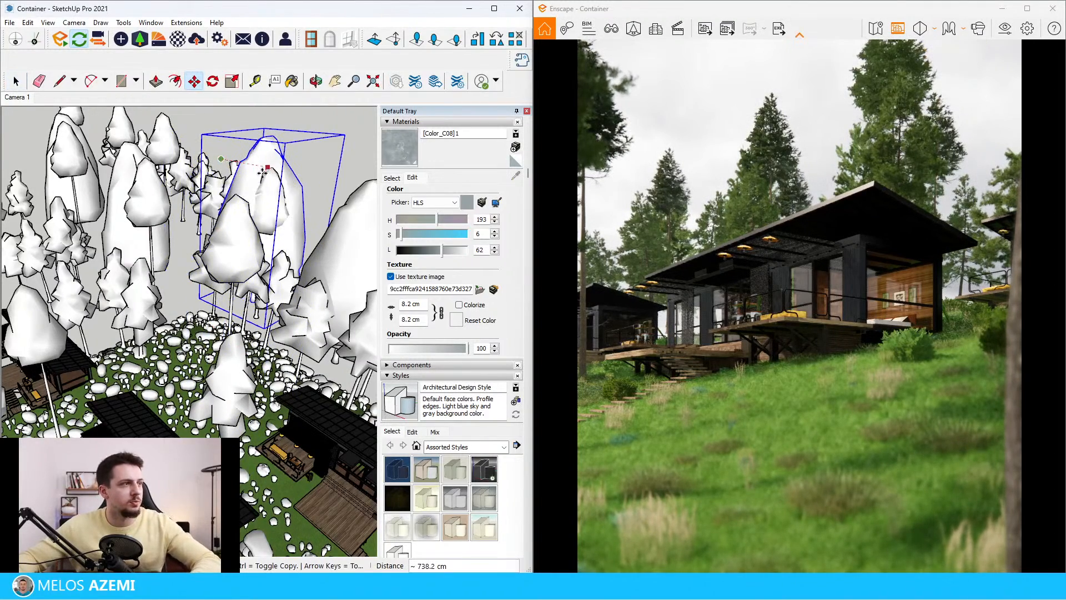
{"action": "left_click", "coordinate": [276, 169]}
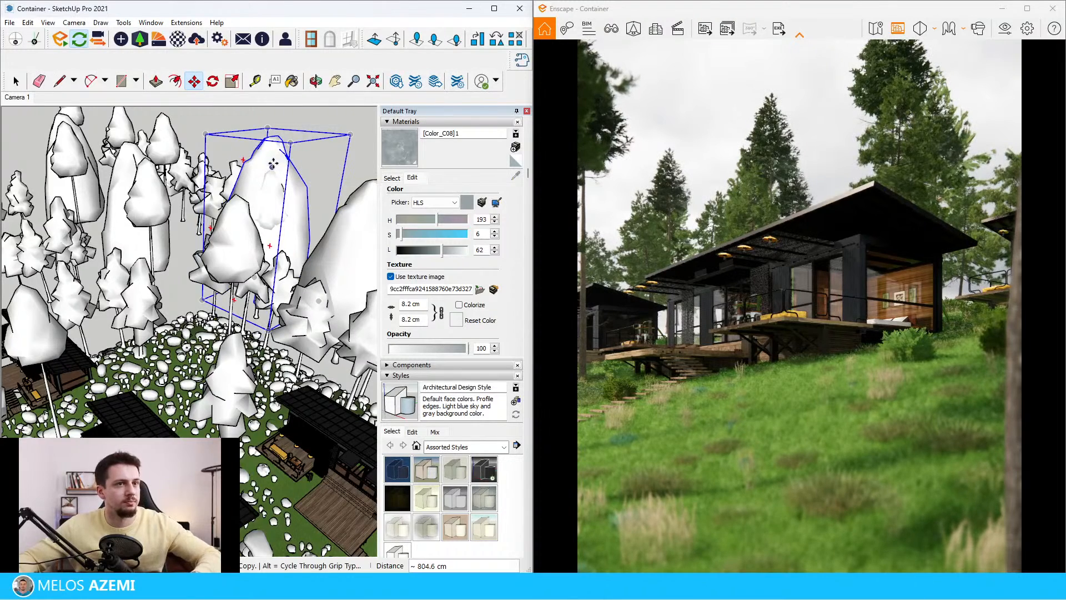
Move the next large tree in the row behind the container houses sideways by about 801 cm.
{"action": "key", "text": "space"}
{"action": "left_click", "coordinate": [128, 160]}
{"action": "key", "text": "m"}
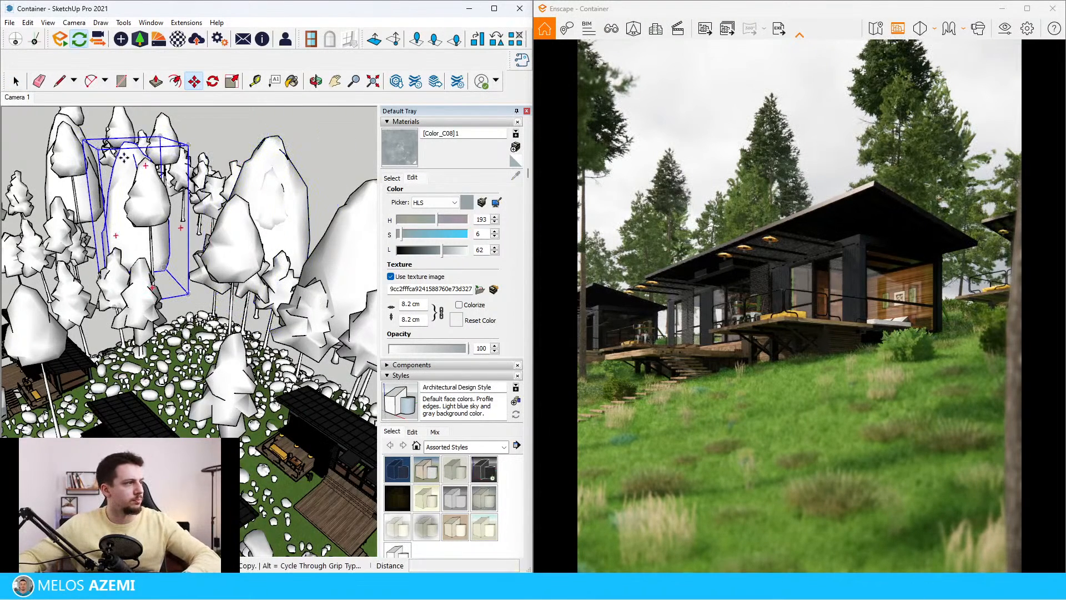
{"action": "left_click", "coordinate": [125, 158]}
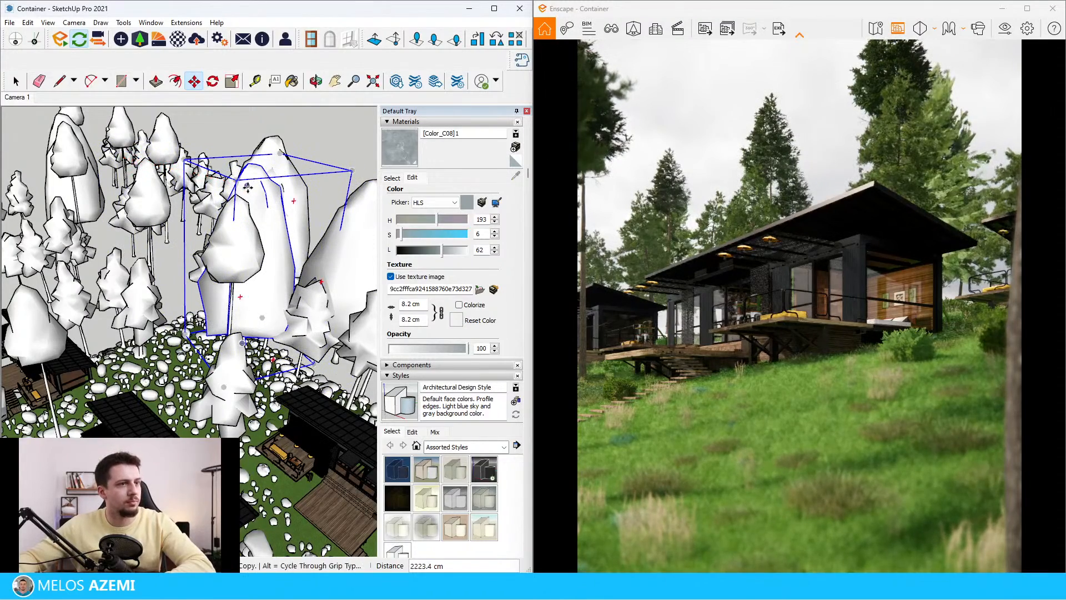
{"action": "left_click", "coordinate": [194, 170]}
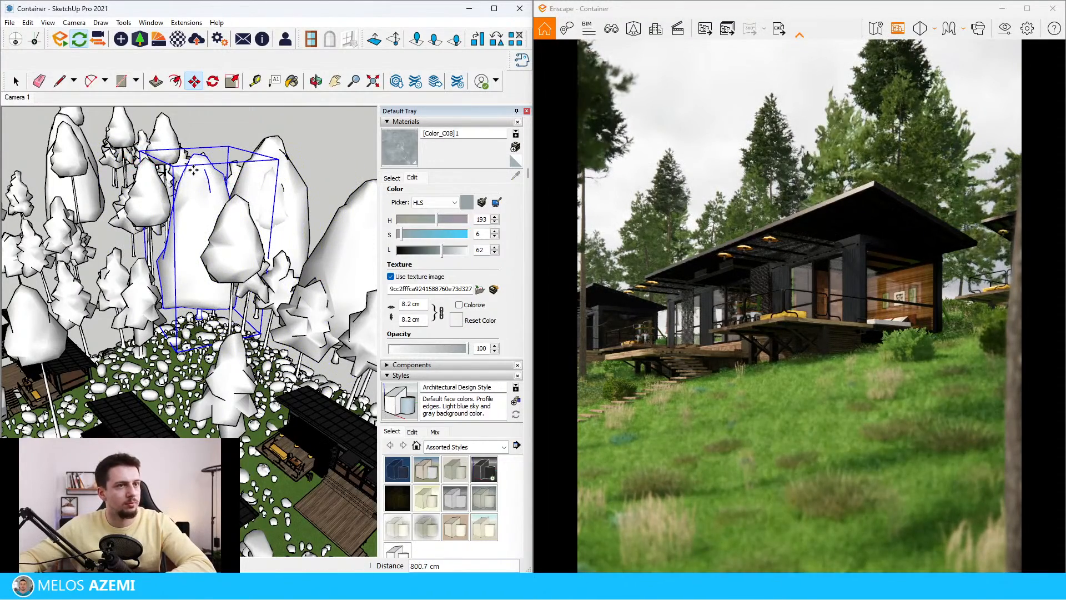
Try to move the slim tree at the far end of the back row sideways by about 1197 cm.
{"action": "middle_click_drag", "start_coordinate": [198, 170], "coordinate": [300, 145]}
{"action": "key", "text": "space"}
{"action": "left_click", "coordinate": [182, 135]}
{"action": "key", "text": "m"}
{"action": "middle_click_drag", "start_coordinate": [200, 184], "coordinate": [207, 161]}
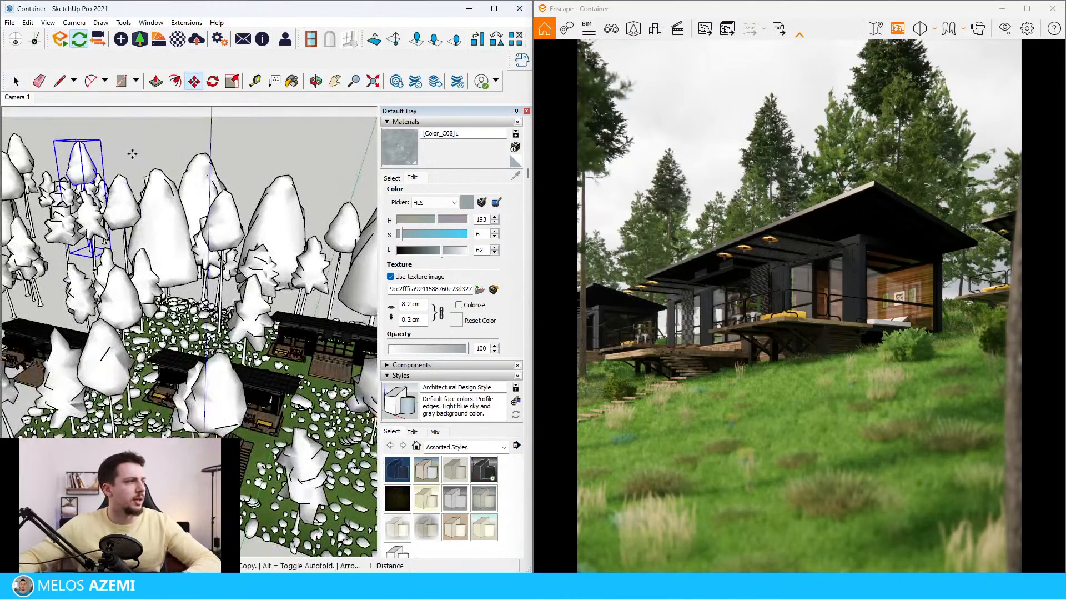
{"action": "left_click", "coordinate": [95, 166]}
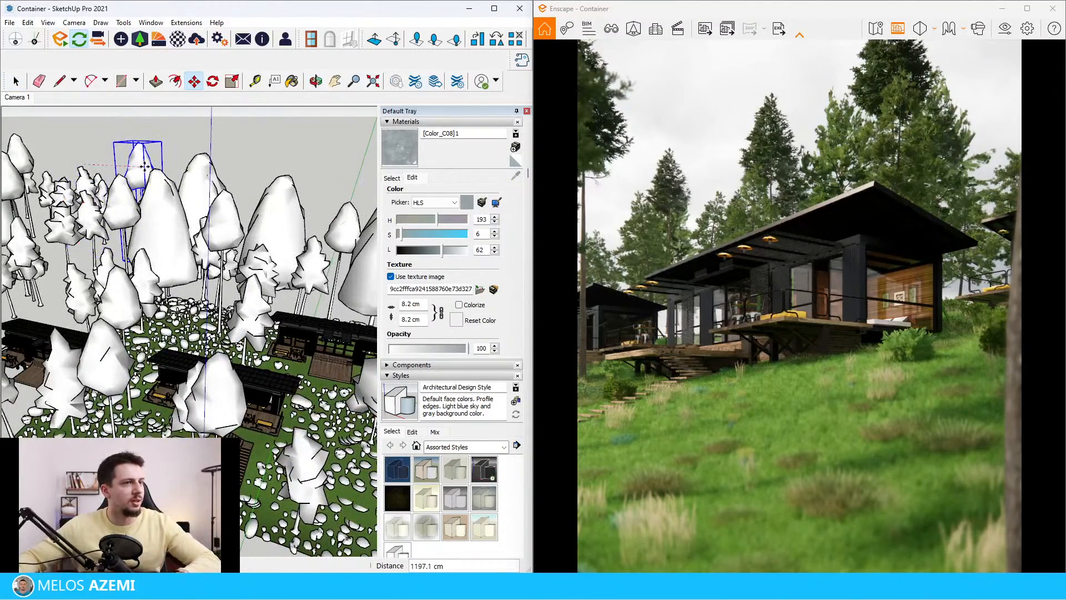
{"action": "left_click", "coordinate": [89, 167]}
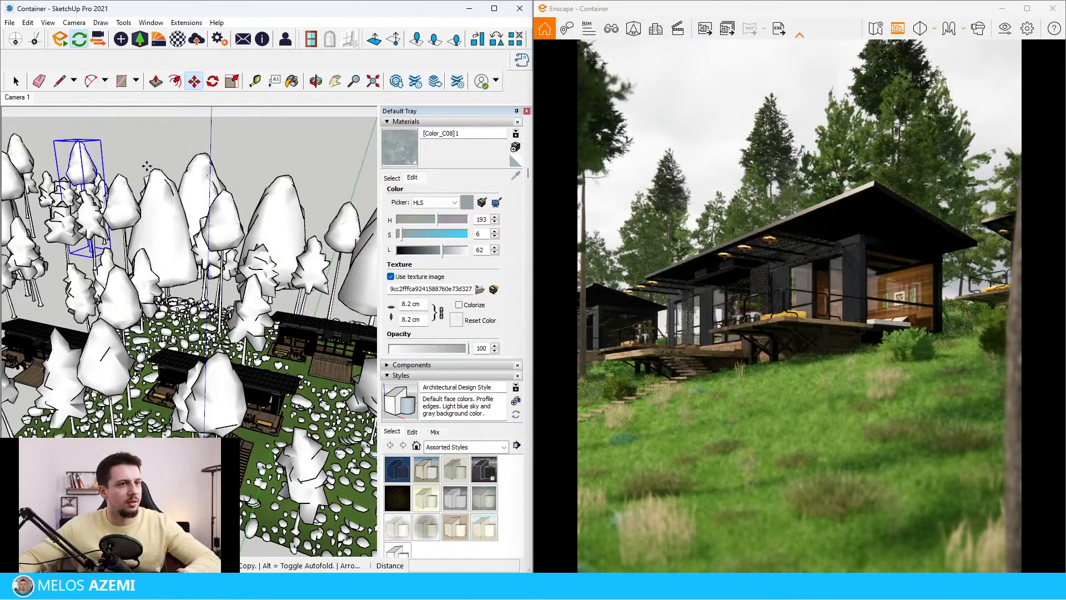
Reposition trees in the cluster behind the container houses, moving one by about 421 cm.
{"action": "key", "text": "space"}
{"action": "middle_click_drag", "start_coordinate": [89, 167], "coordinate": [133, 175]}
{"action": "key", "text": "m"}
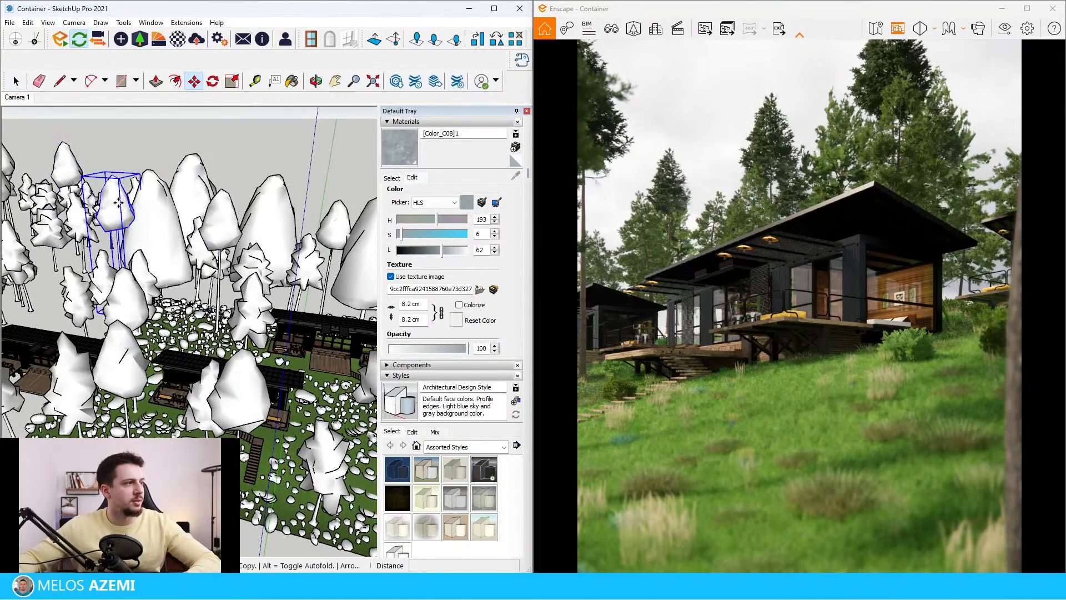
{"action": "left_click", "coordinate": [127, 207]}
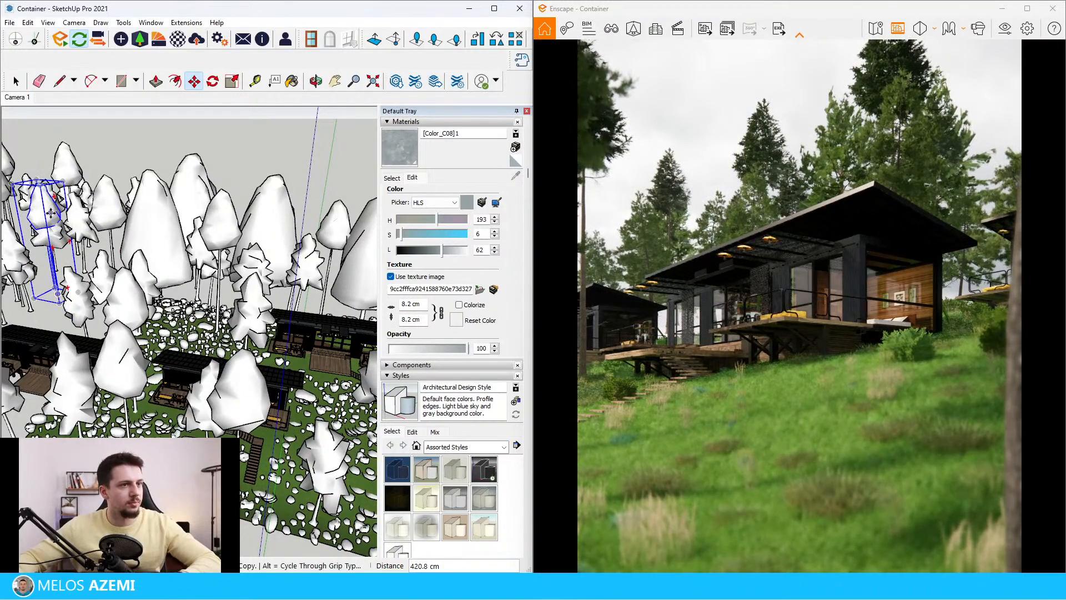
Move the small tree directly behind the far container house sideways by about 804 cm.
{"action": "scroll", "coordinate": [53, 214], "scroll_direction": "down", "scroll_amount": 3}
{"action": "scroll", "coordinate": [55, 222], "scroll_direction": "down", "scroll_amount": 2}
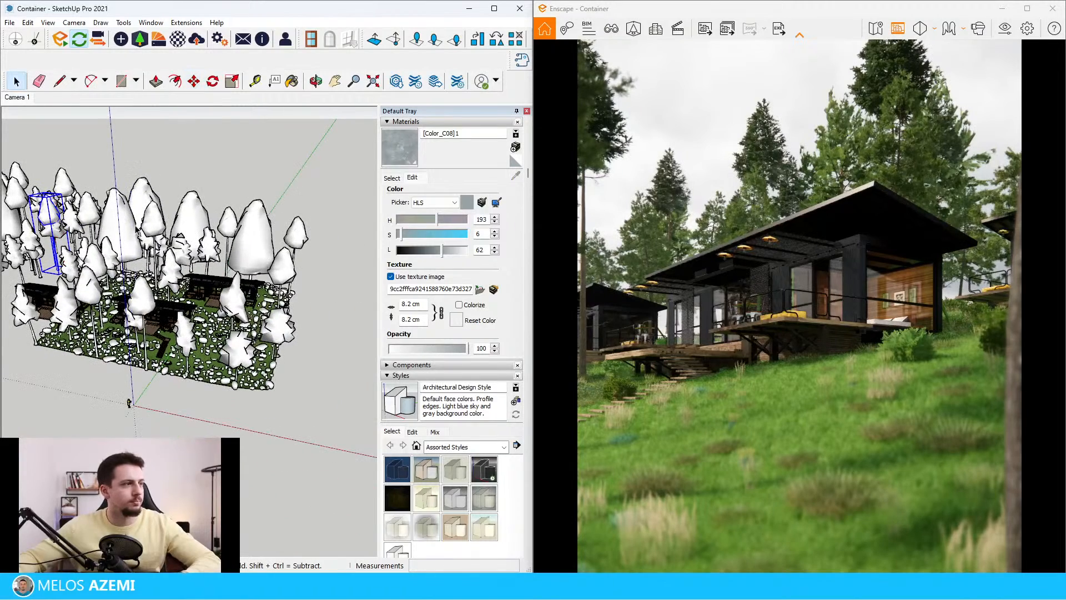
{"action": "scroll", "coordinate": [167, 244], "scroll_direction": "up", "scroll_amount": 4}
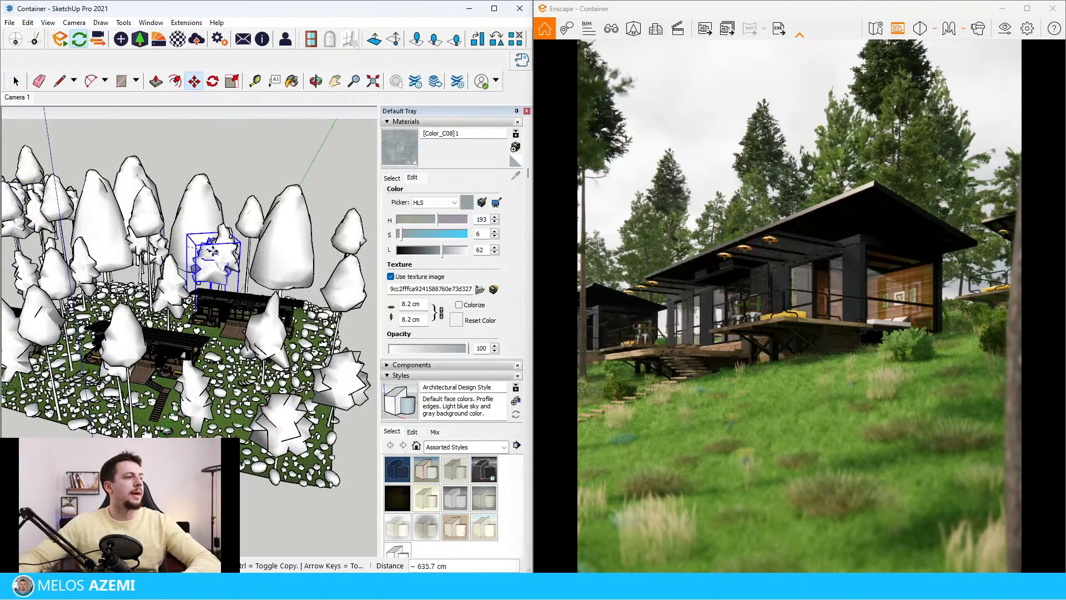
{"action": "left_click", "coordinate": [232, 250]}
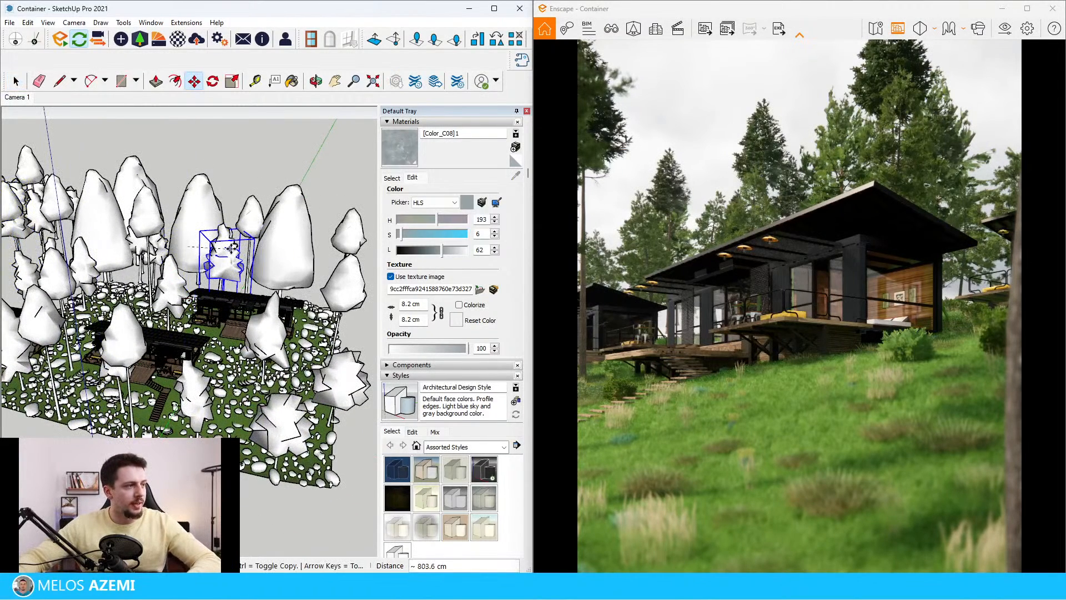
{"action": "key", "text": "space"}
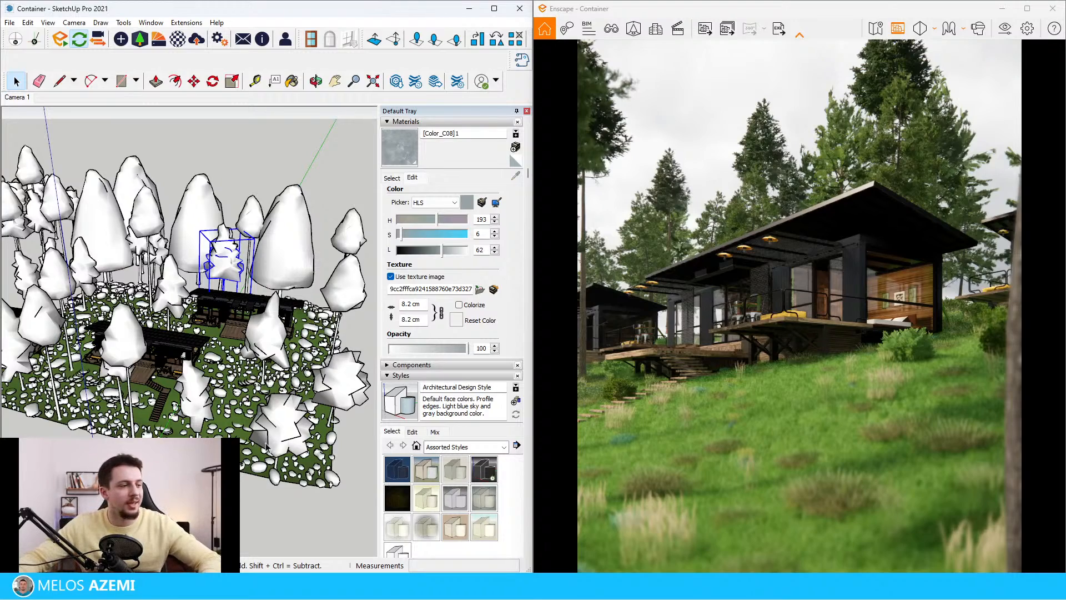
Sample the Grass Dark Green material from the ground and set its saturation to 26.
{"action": "scroll", "coordinate": [266, 446], "scroll_direction": "up", "scroll_amount": 15}
{"action": "key", "text": "b"}
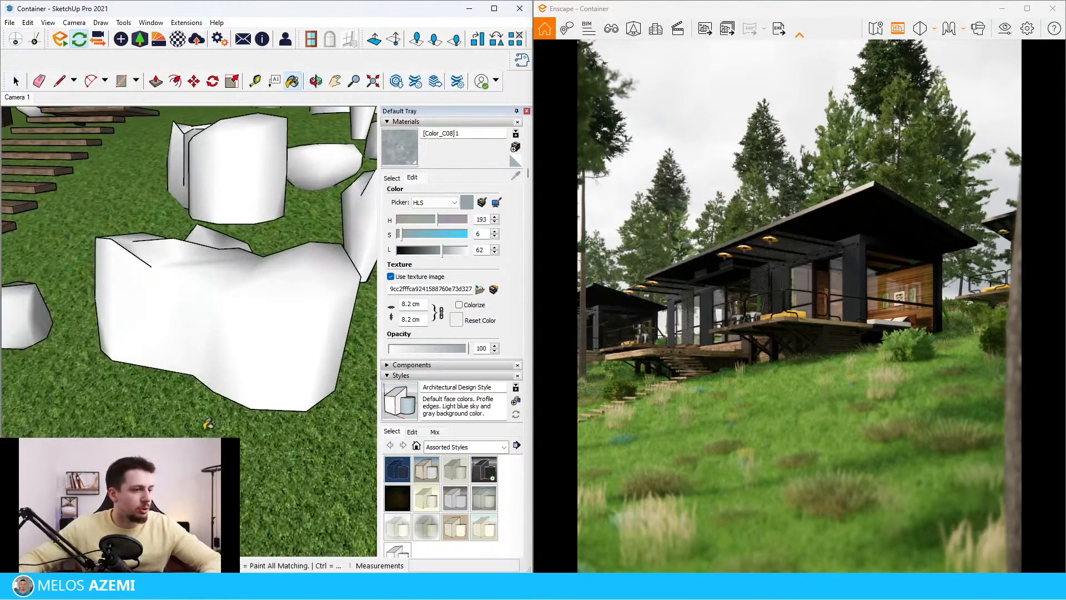
{"action": "left_click", "coordinate": [283, 413], "text": "alt"}
{"action": "left_click_drag", "start_coordinate": [427, 232], "coordinate": [413, 237]}
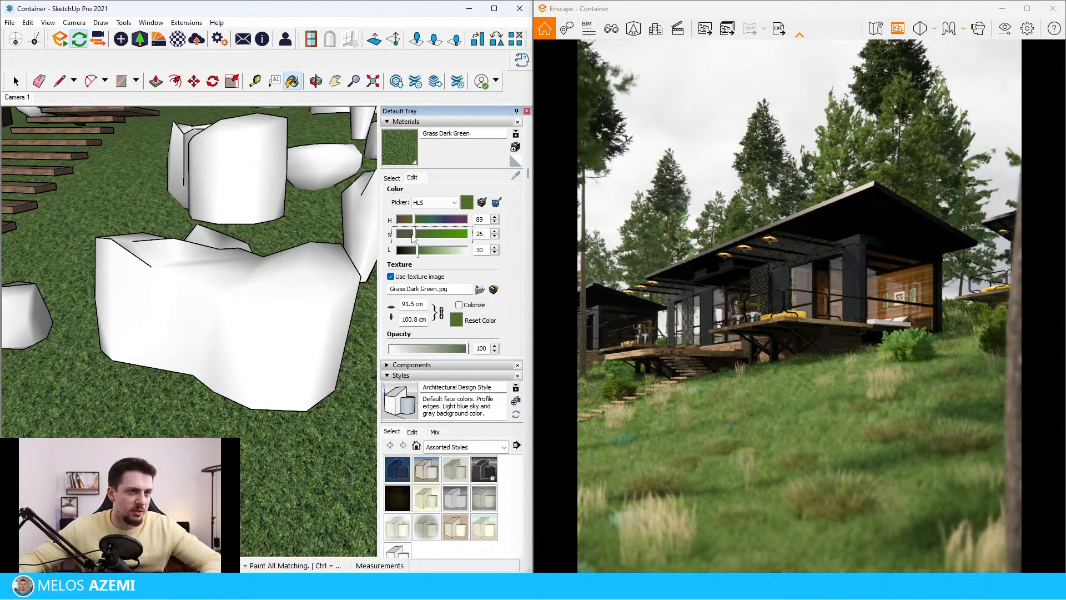
Set the render's image saturation to 101 %, trying other color temperatures before leaving it at 6,600 K.
{"action": "left_click", "coordinate": [1005, 28]}
{"action": "left_click", "coordinate": [97, 130]}
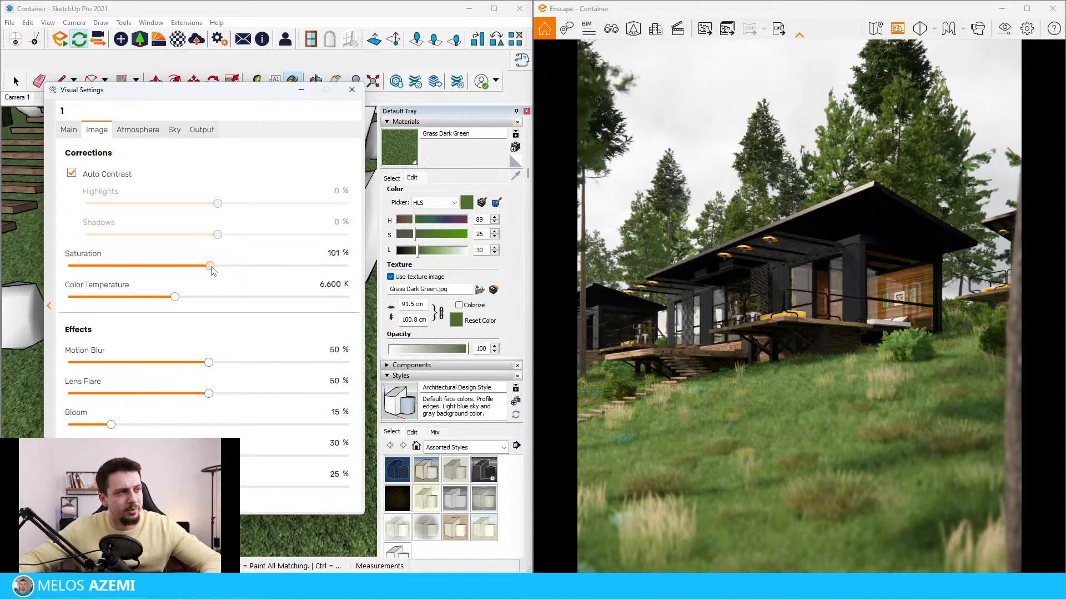
{"action": "left_click_drag", "start_coordinate": [177, 296], "coordinate": [151, 306]}
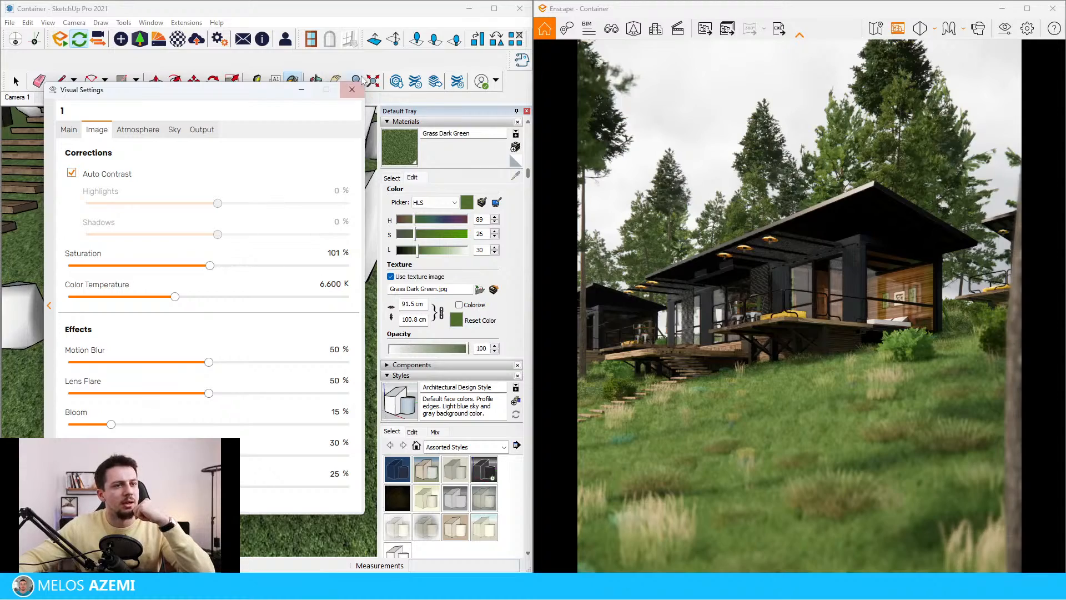
{"action": "left_click", "coordinate": [302, 89]}
Import the Wood 46 material from the wood category of the Enscape Material Library.
{"action": "scroll", "coordinate": [253, 296], "scroll_direction": "down", "scroll_amount": 5}
{"action": "scroll", "coordinate": [254, 295], "scroll_direction": "down", "scroll_amount": 3}
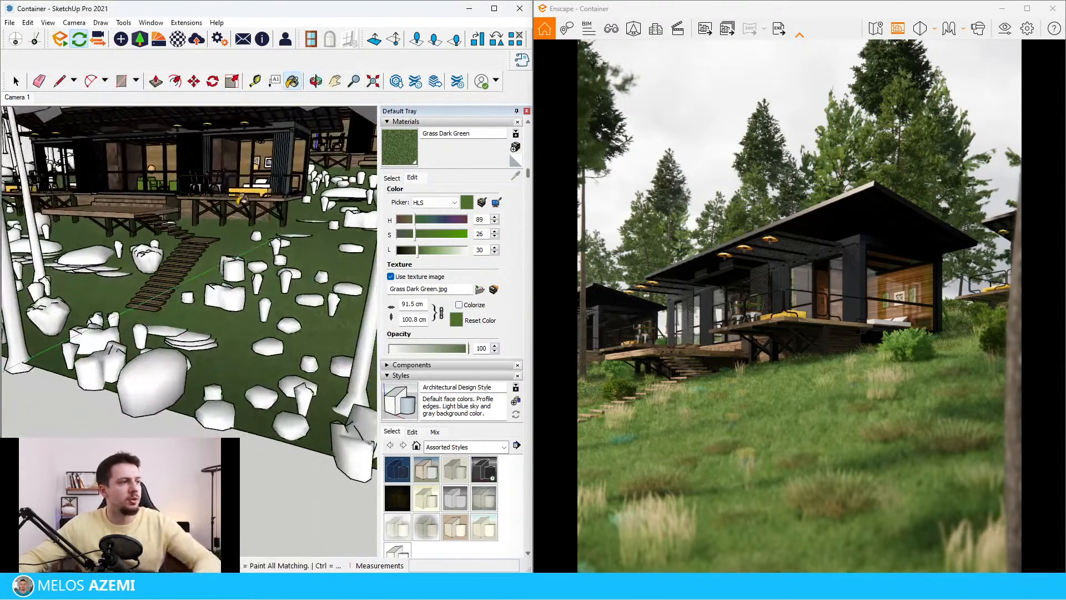
{"action": "scroll", "coordinate": [321, 210], "scroll_direction": "up", "scroll_amount": 12}
{"action": "scroll", "coordinate": [321, 210], "scroll_direction": "up", "scroll_amount": 5}
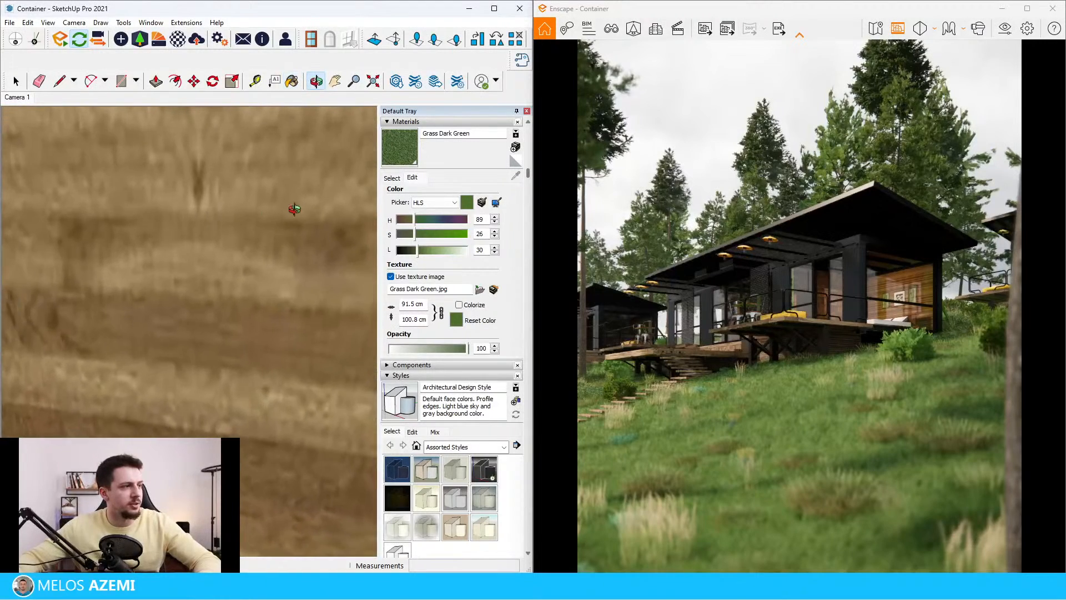
{"action": "key", "text": "space"}
{"action": "left_click", "coordinate": [158, 40]}
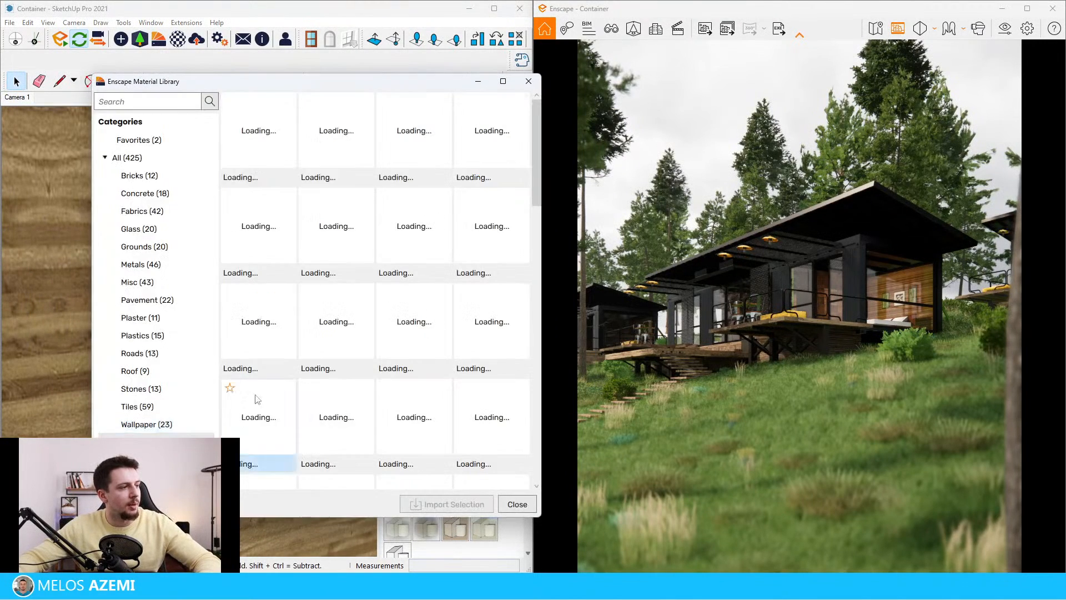
{"action": "scroll", "coordinate": [332, 352], "scroll_direction": "down", "scroll_amount": 10}
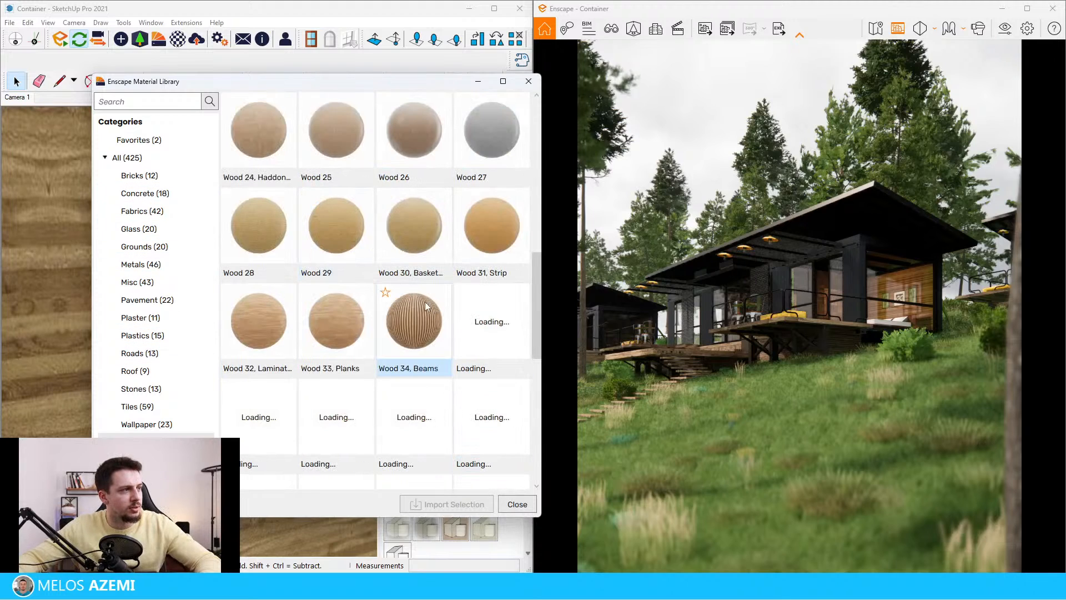
{"action": "scroll", "coordinate": [391, 302], "scroll_direction": "down", "scroll_amount": 3}
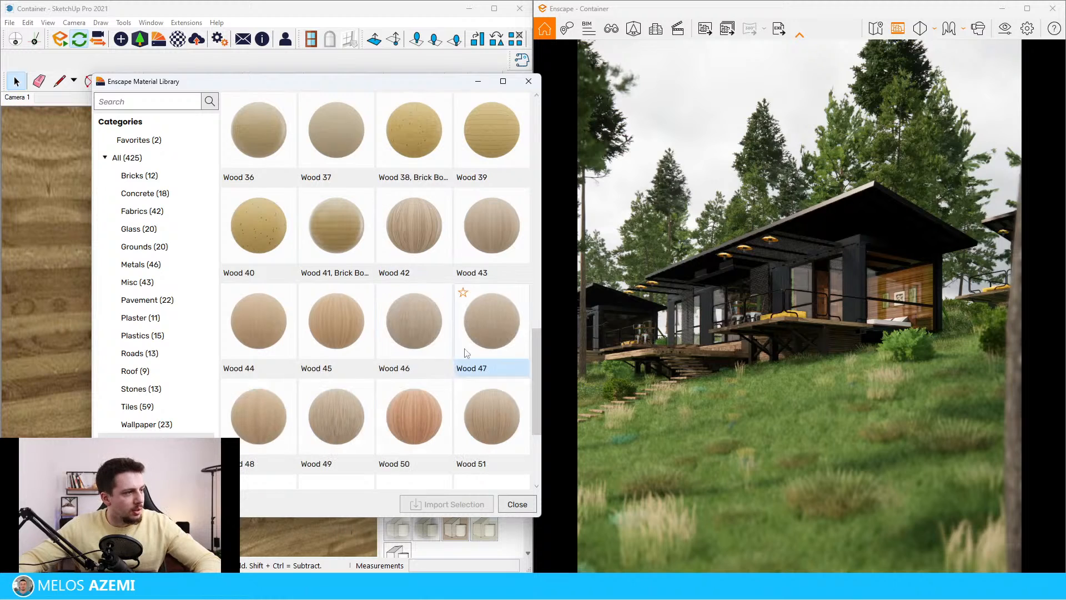
{"action": "left_click", "coordinate": [413, 328]}
{"action": "left_click", "coordinate": [472, 507]}
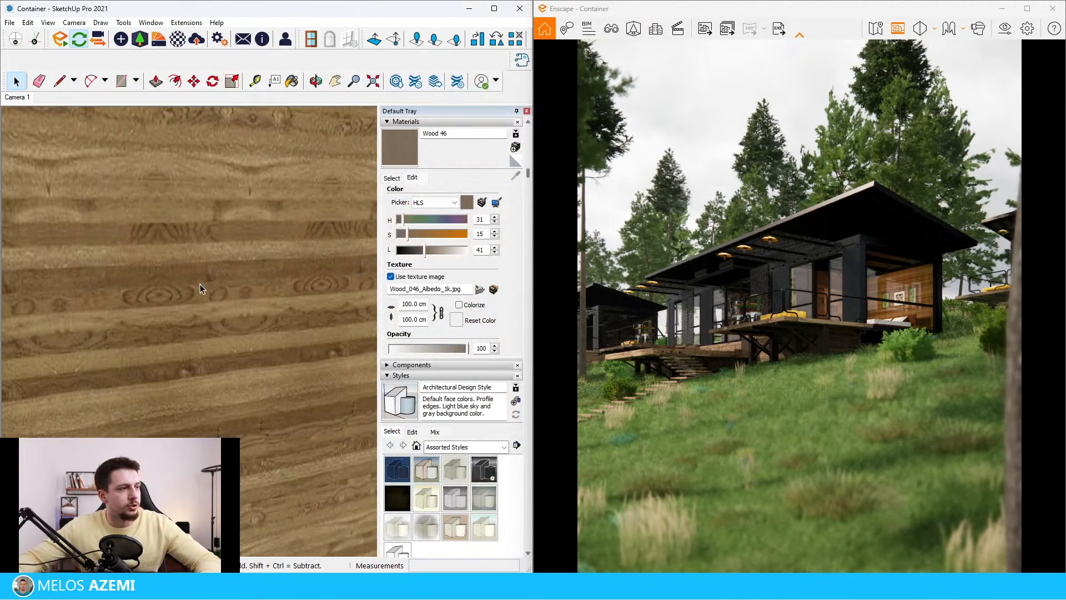
Paint the bedroom's interior wood wall with Wood 46 and set the material's saturation to 6 and lightness to 60.
{"action": "scroll", "coordinate": [248, 268], "scroll_direction": "down", "scroll_amount": 3}
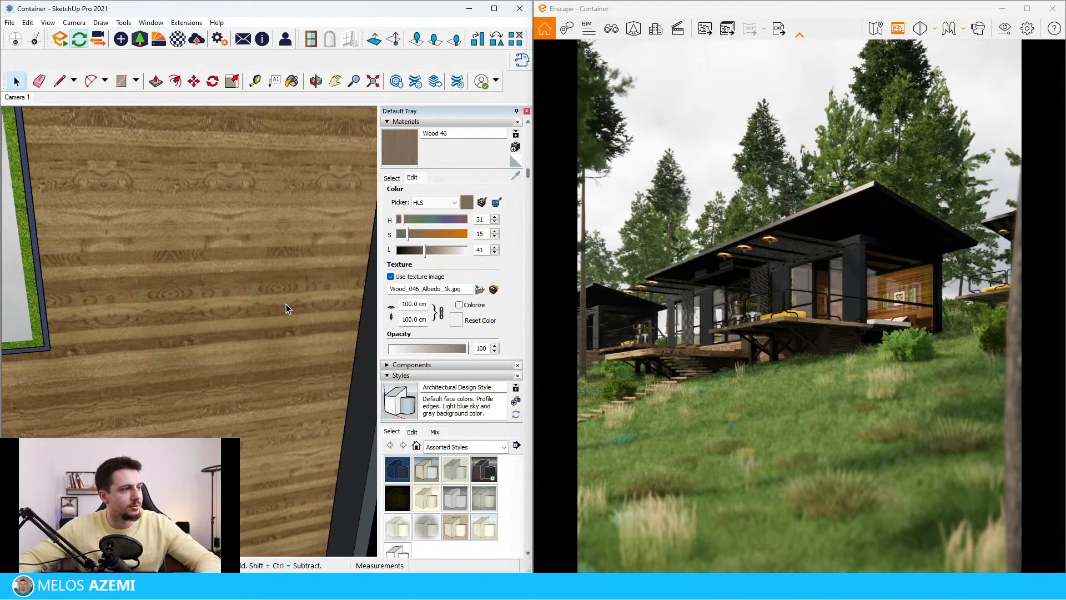
{"action": "left_click", "coordinate": [280, 259]}
{"action": "key", "text": "b"}
{"action": "left_click", "coordinate": [299, 250]}
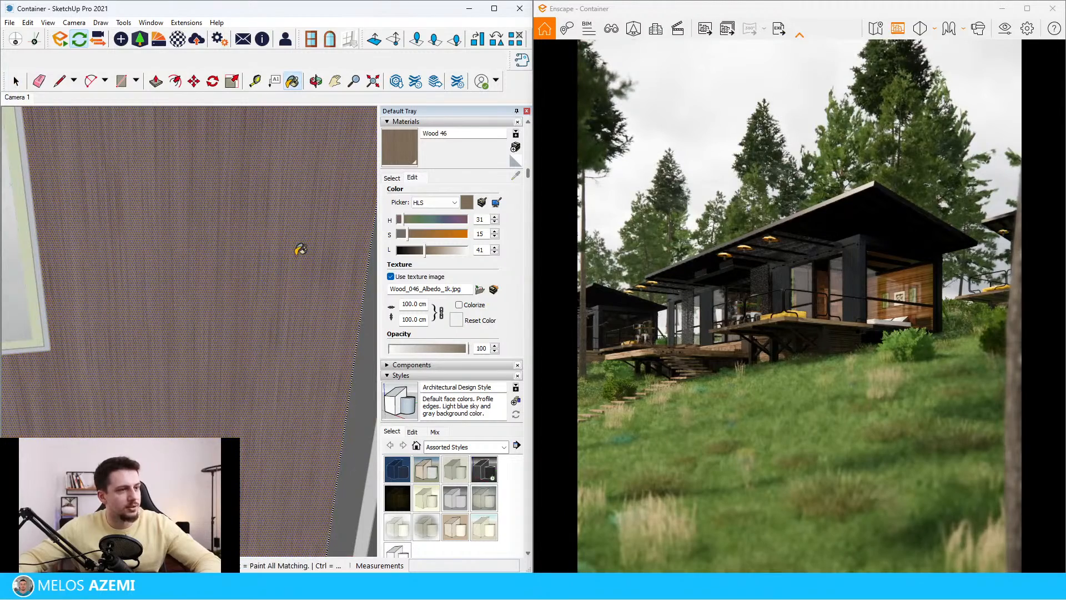
{"action": "key", "text": "space"}
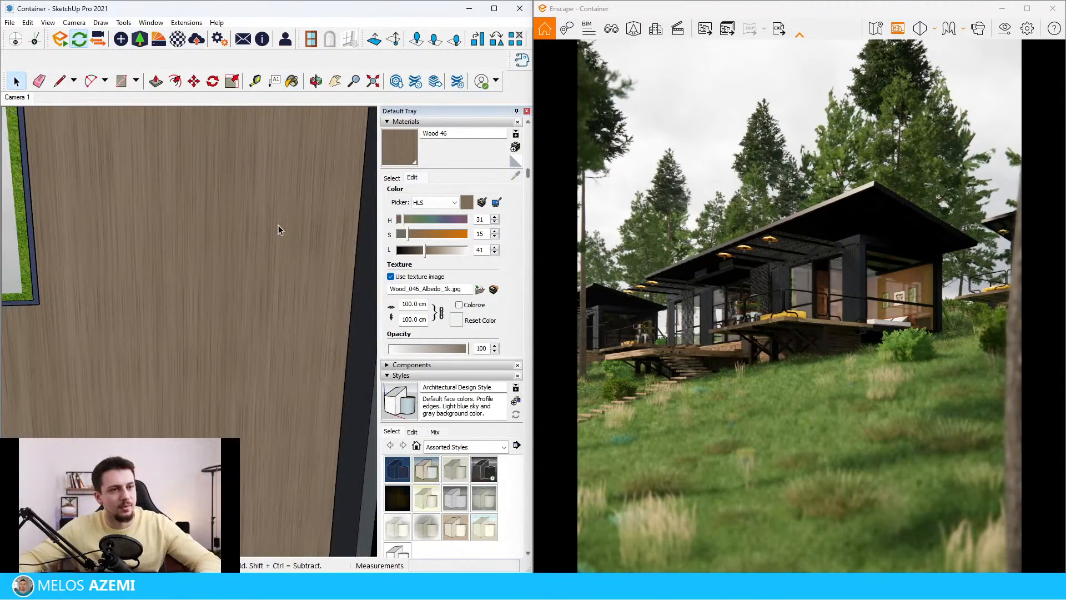
{"action": "key", "text": "b"}
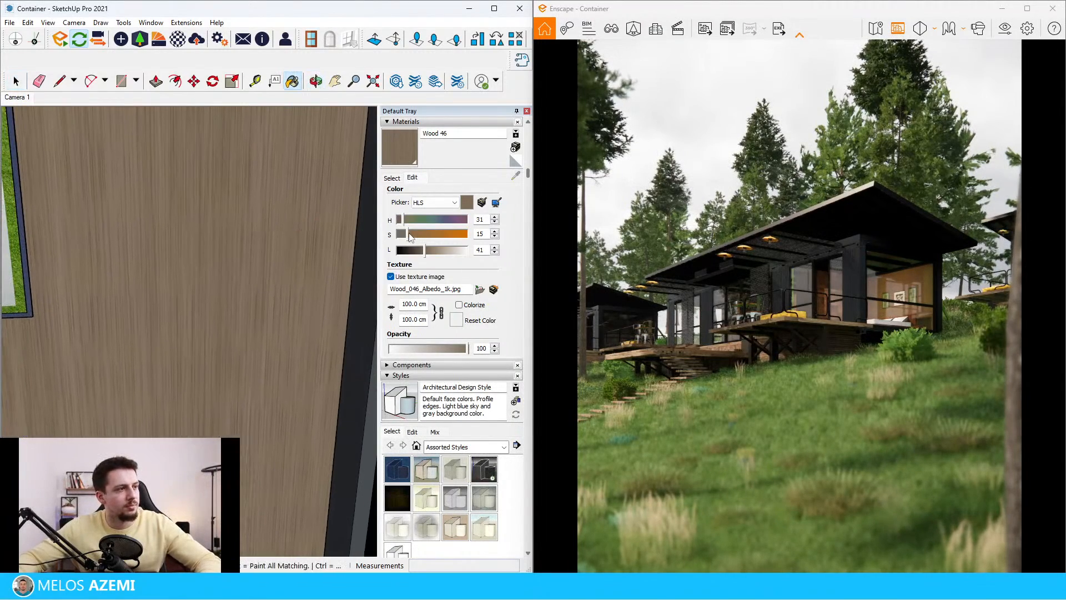
{"action": "left_click_drag", "start_coordinate": [410, 236], "coordinate": [441, 253]}
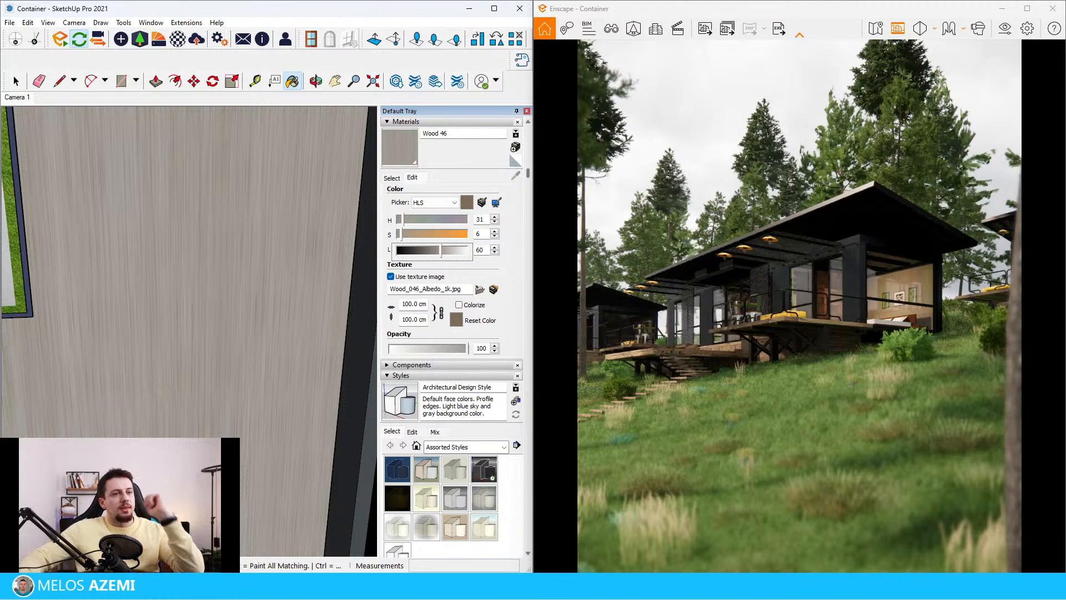
Duplicate visual settings preset 1 and name the copy 2.
{"action": "left_click", "coordinate": [1005, 28]}
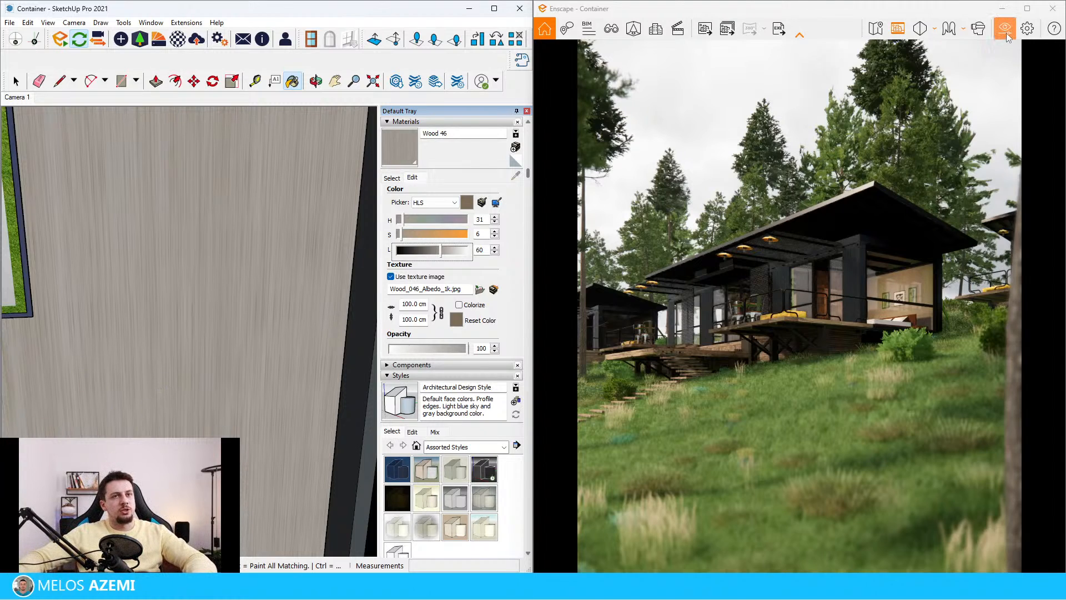
{"action": "left_click", "coordinate": [49, 306]}
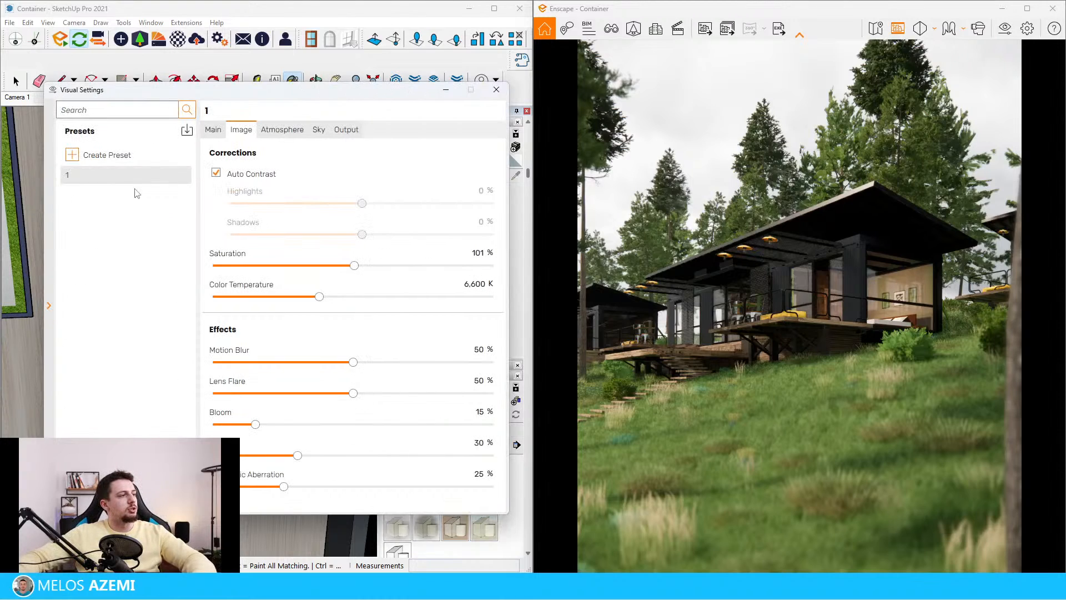
{"action": "right_click", "coordinate": [185, 180]}
{"action": "left_click", "coordinate": [214, 203]}
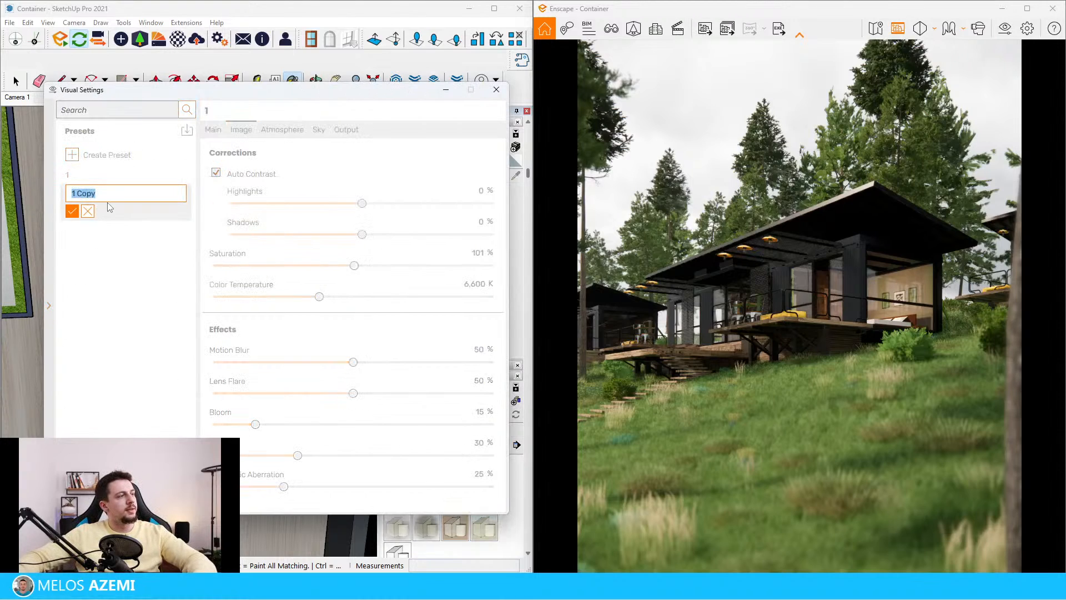
{"action": "left_click", "coordinate": [71, 213]}
Load Midday.hdr as the skybox of preset 2 and rotate it to 280°.
{"action": "left_click", "coordinate": [318, 130]}
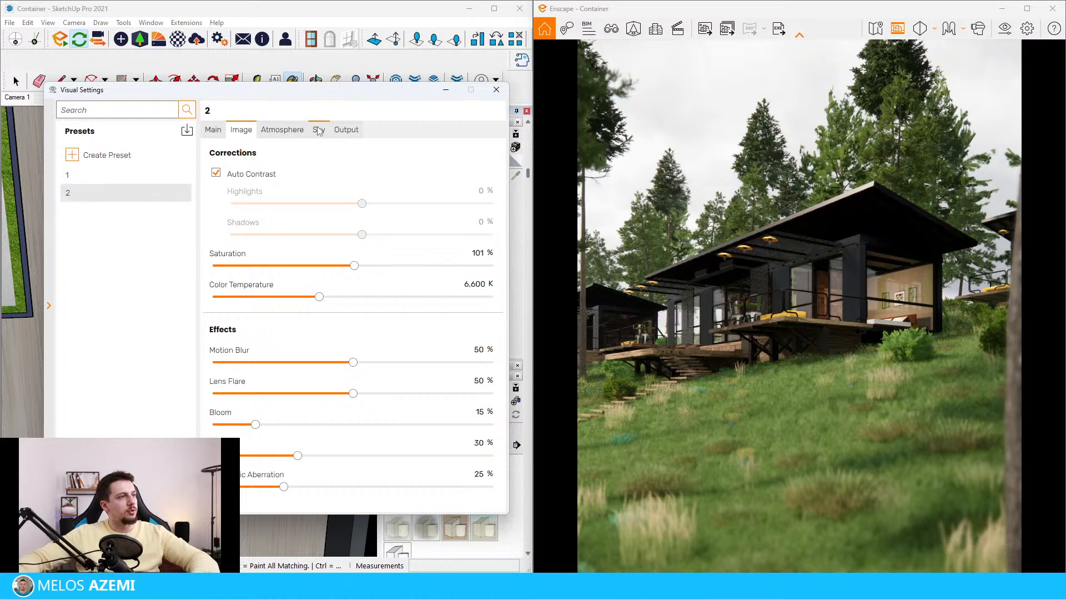
{"action": "left_click", "coordinate": [299, 255]}
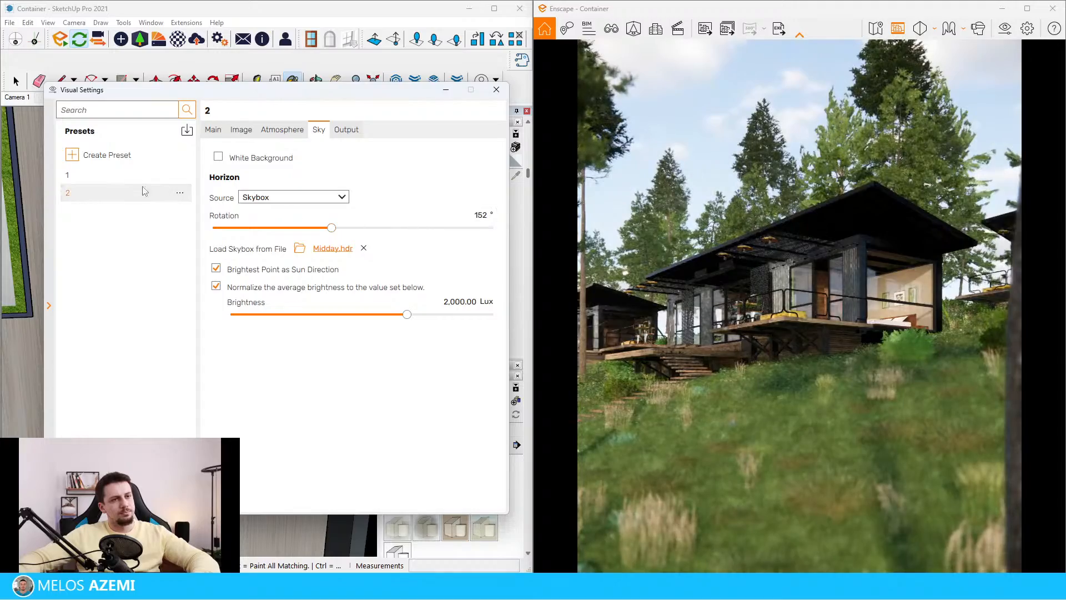
{"action": "left_click_drag", "start_coordinate": [331, 228], "coordinate": [425, 229]}
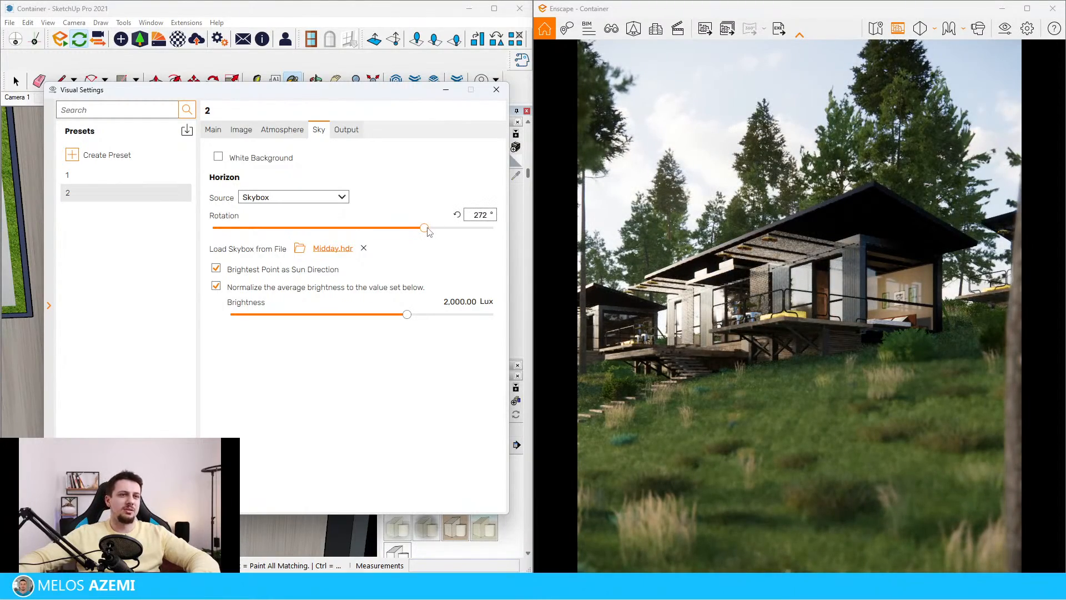
{"action": "left_click_drag", "start_coordinate": [425, 228], "coordinate": [483, 237]}
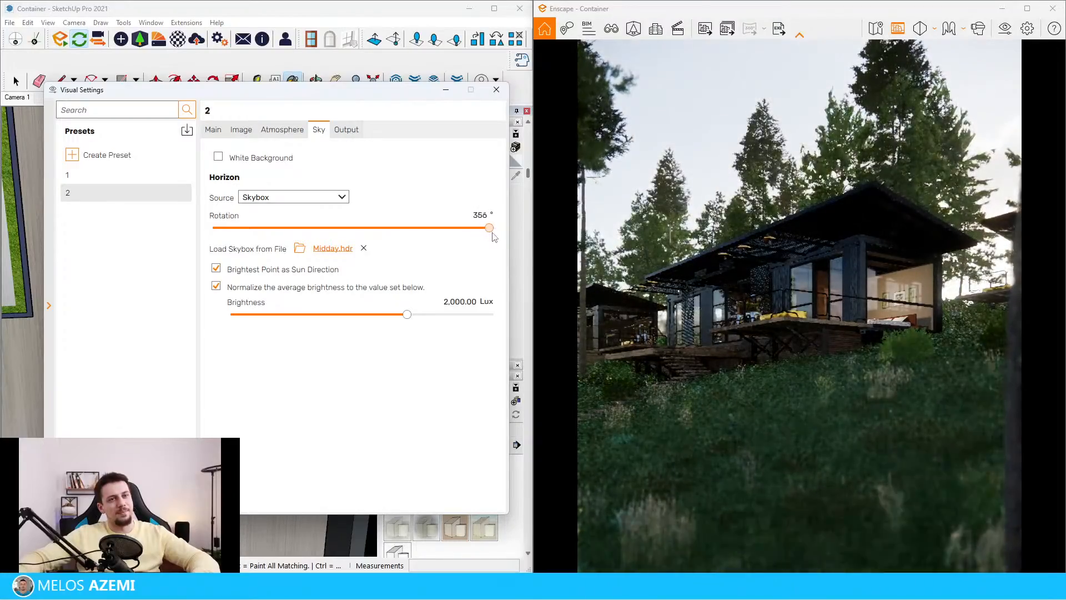
{"action": "left_click_drag", "start_coordinate": [439, 233], "coordinate": [431, 236]}
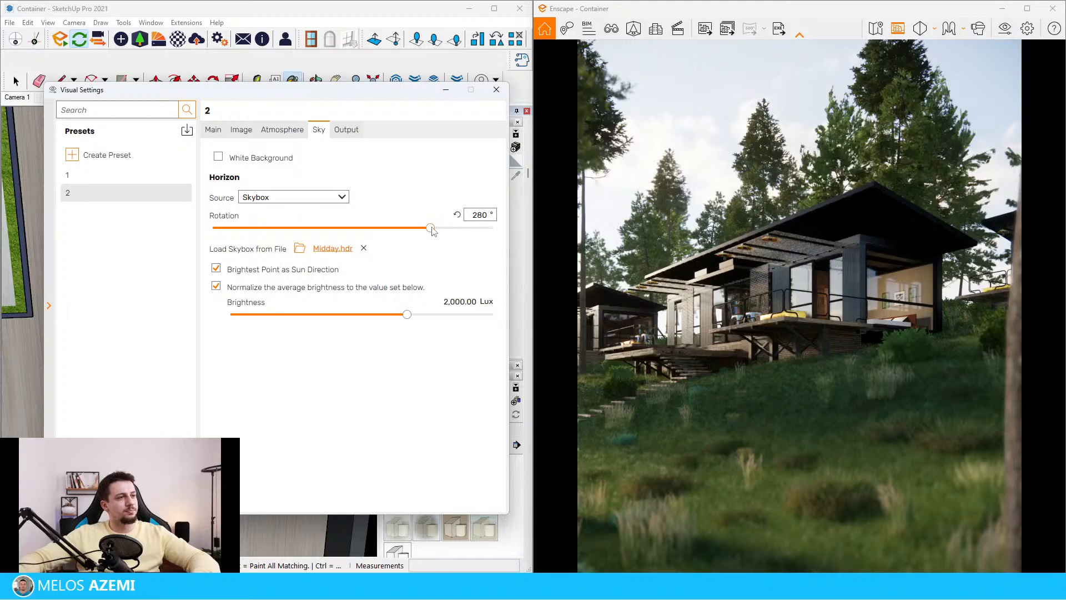
Try rotating the Midday.hdr skybox of preset 2 to 182° and 202°.
{"action": "left_click_drag", "start_coordinate": [432, 228], "coordinate": [356, 225]}
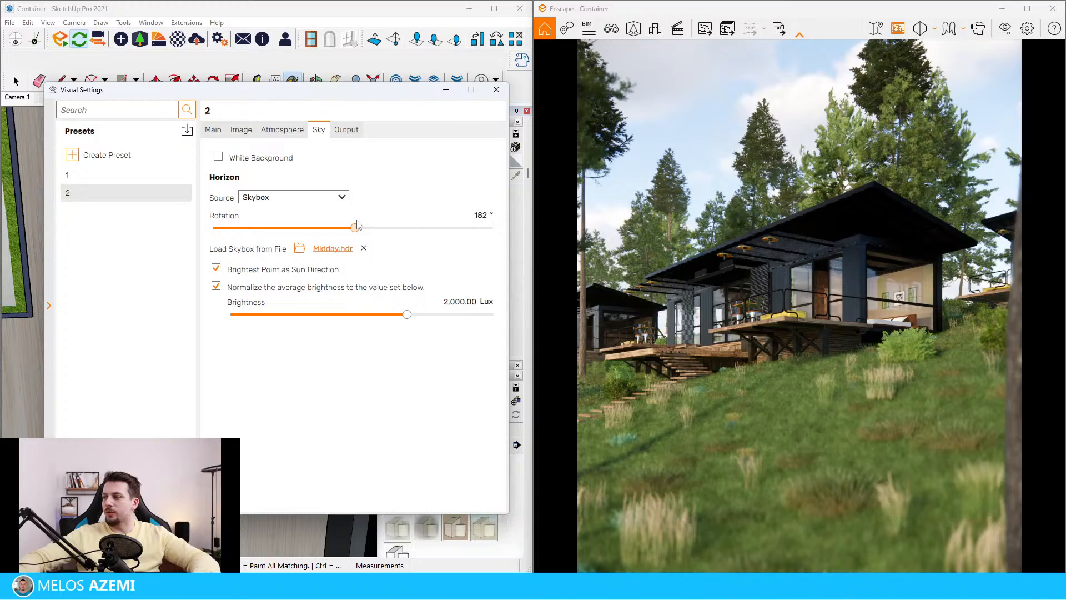
{"action": "left_click_drag", "start_coordinate": [357, 224], "coordinate": [370, 228]}
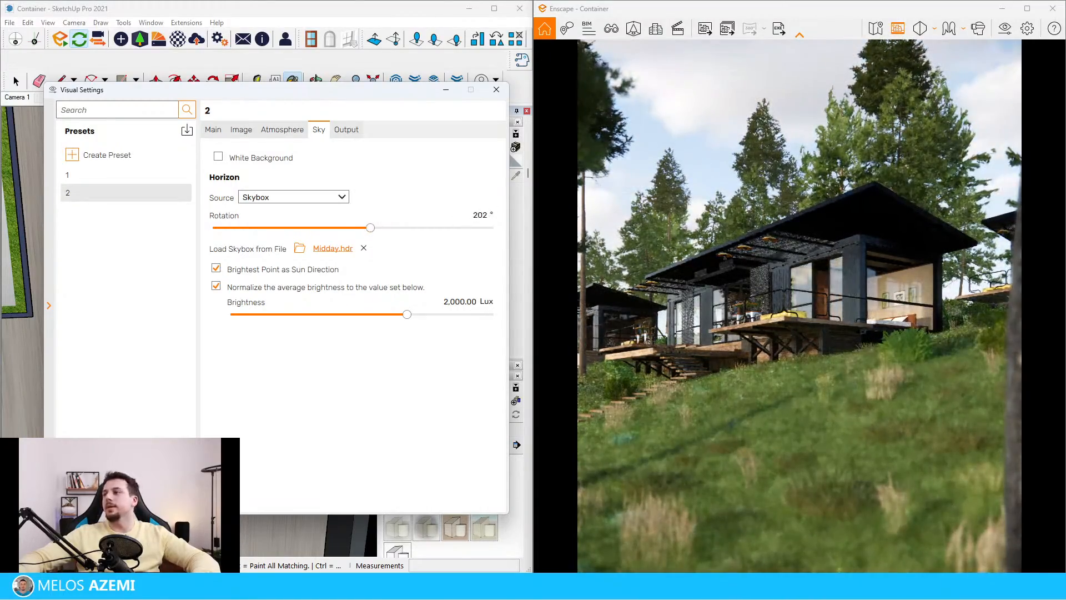
Switch to the browser and review the EXR and HDR download formats for Poly Haven's Overcast Soil HDRI, leaving HDR selected.
{"action": "left_click_drag", "start_coordinate": [495, 572], "coordinate": [456, 1]}
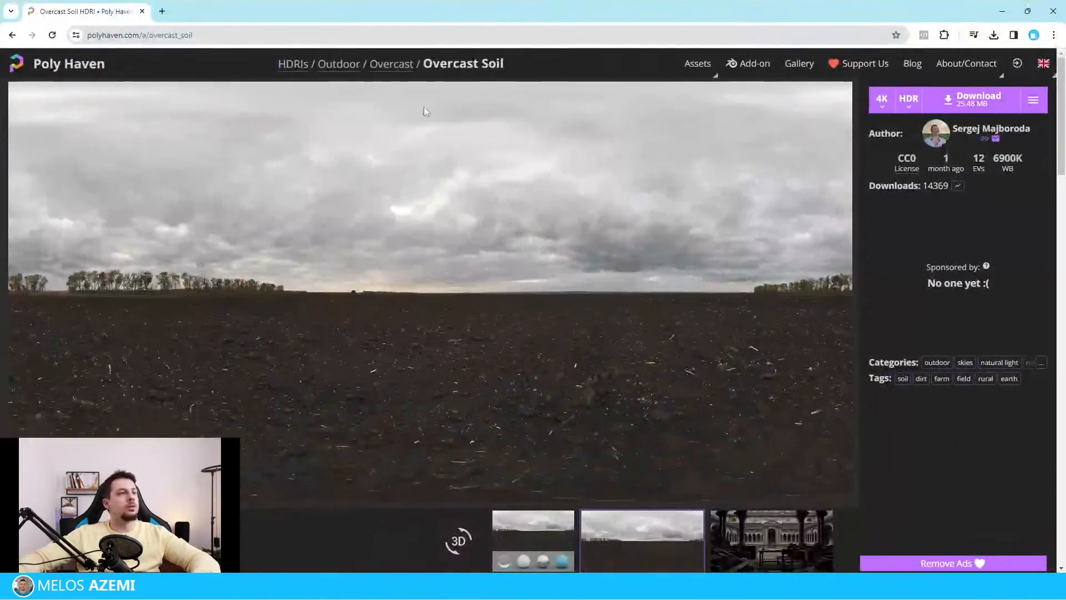
{"action": "left_click", "coordinate": [909, 100]}
{"action": "left_click", "coordinate": [914, 147]}
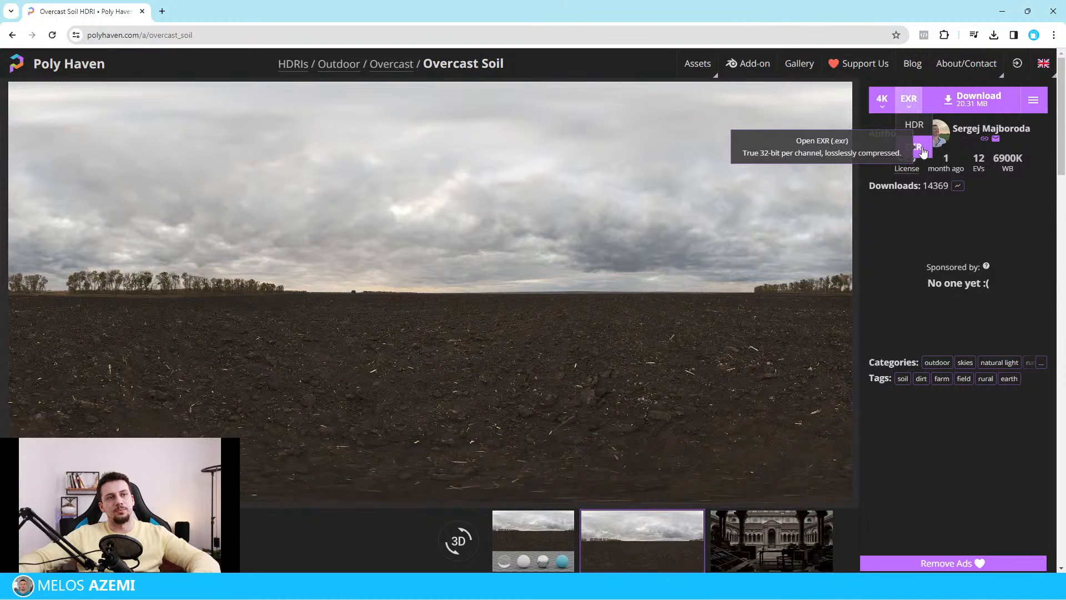
{"action": "left_click", "coordinate": [920, 127]}
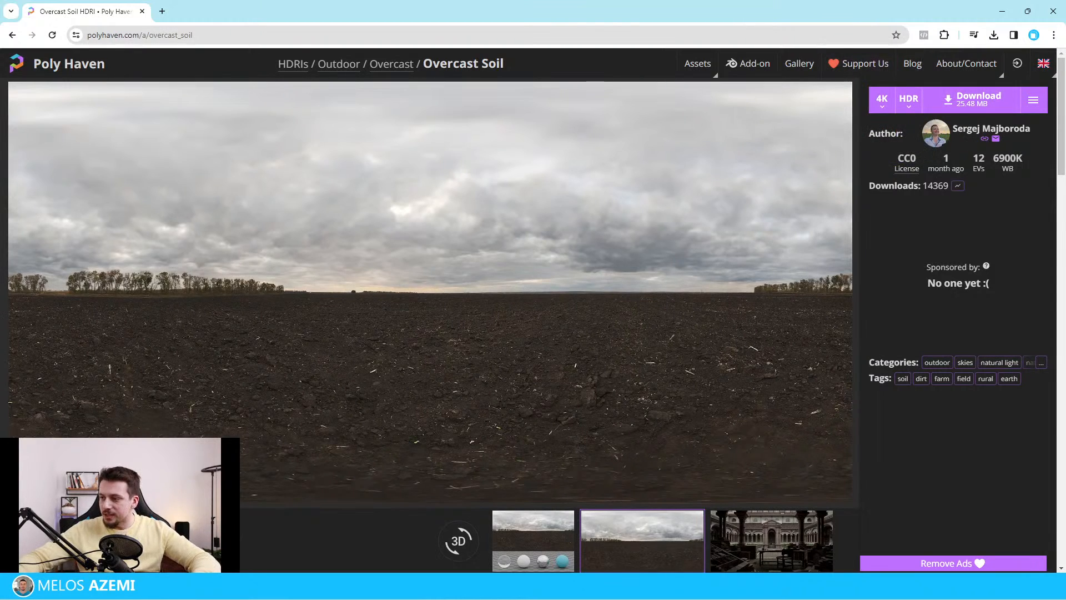
{"action": "left_click", "coordinate": [1003, 11]}
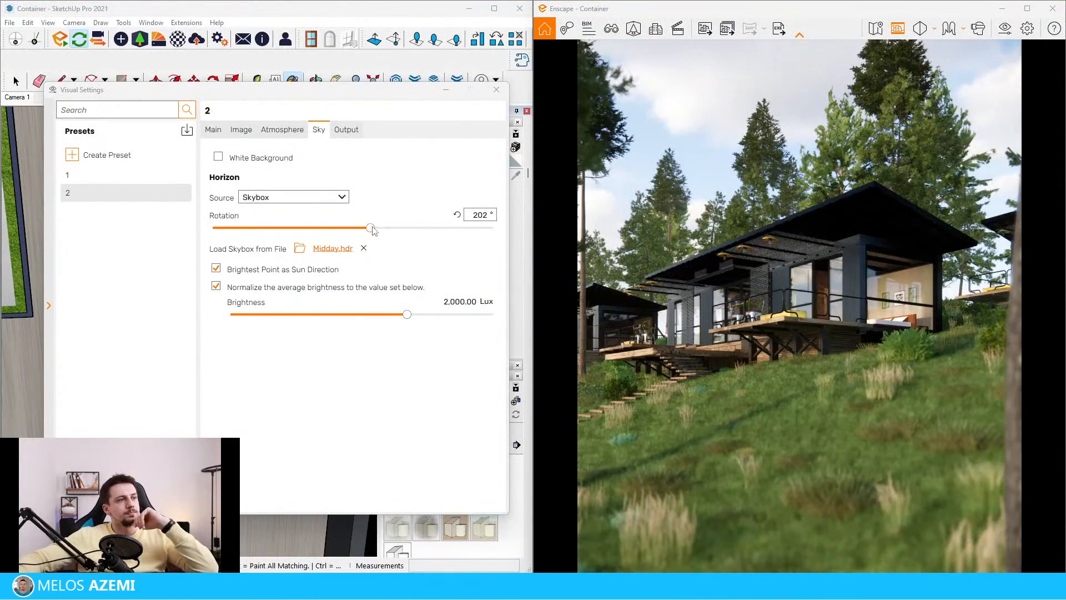
Rotate the Midday.hdr skybox of preset 2 to 296° and compare it with preset 1, leaving preset 1 active.
{"action": "left_click_drag", "start_coordinate": [371, 228], "coordinate": [448, 252]}
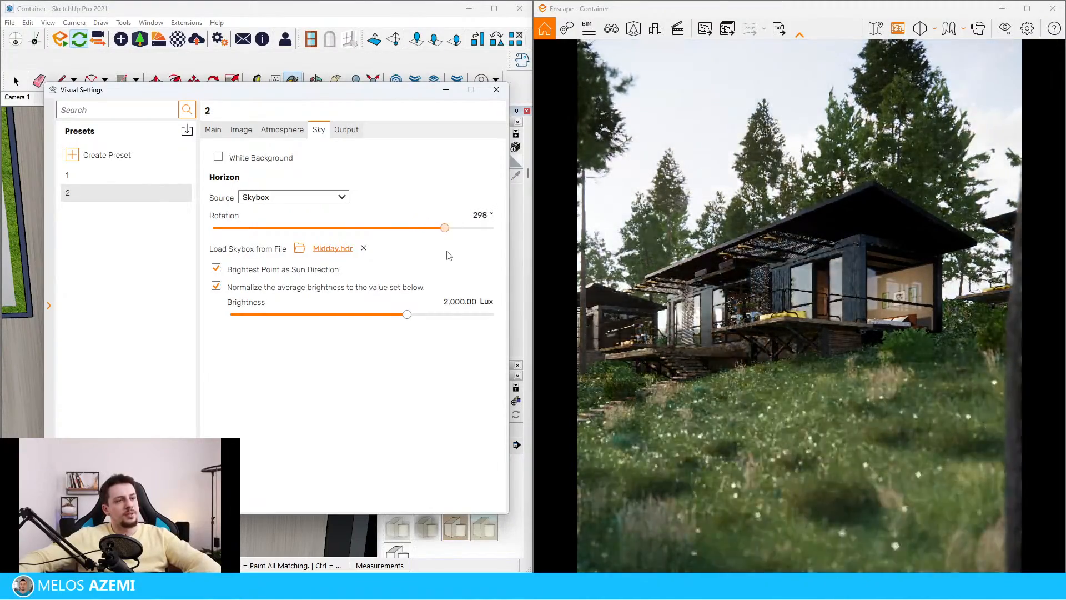
{"action": "left_click", "coordinate": [115, 175]}
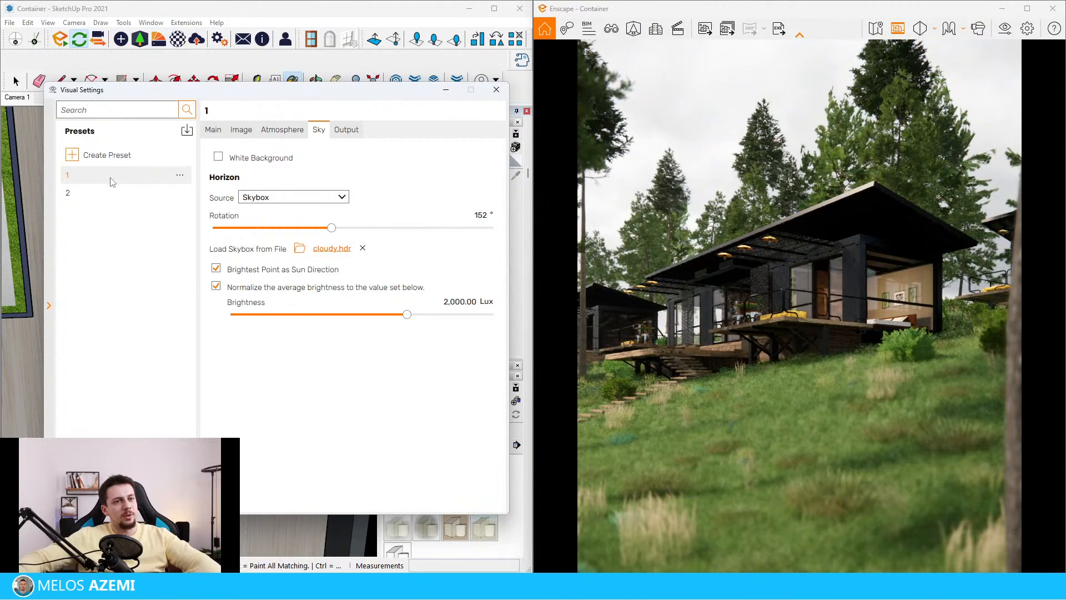
{"action": "left_click", "coordinate": [107, 194]}
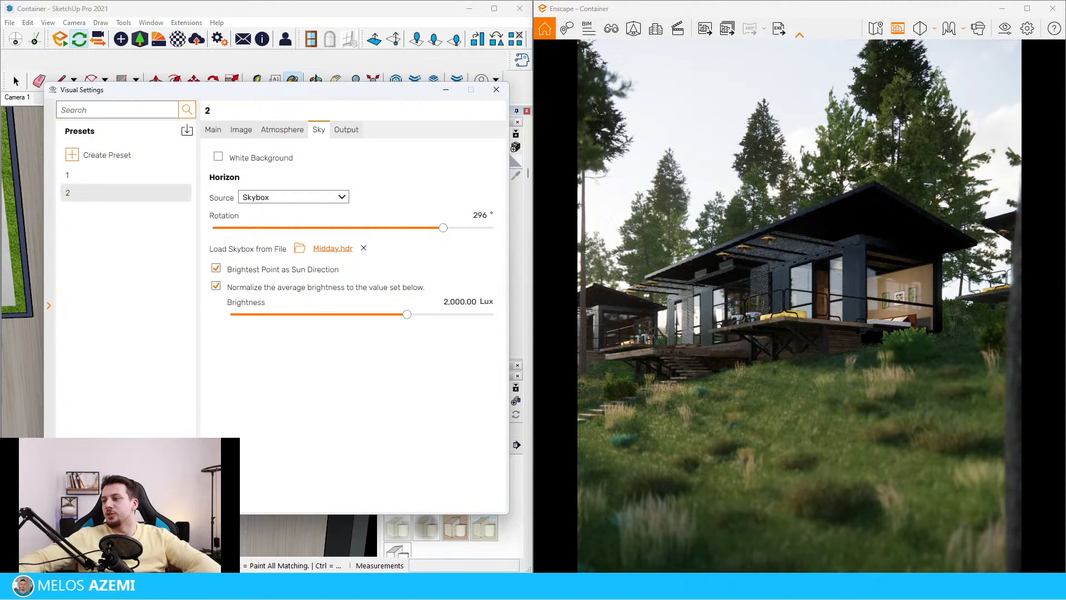
{"action": "left_click", "coordinate": [81, 175]}
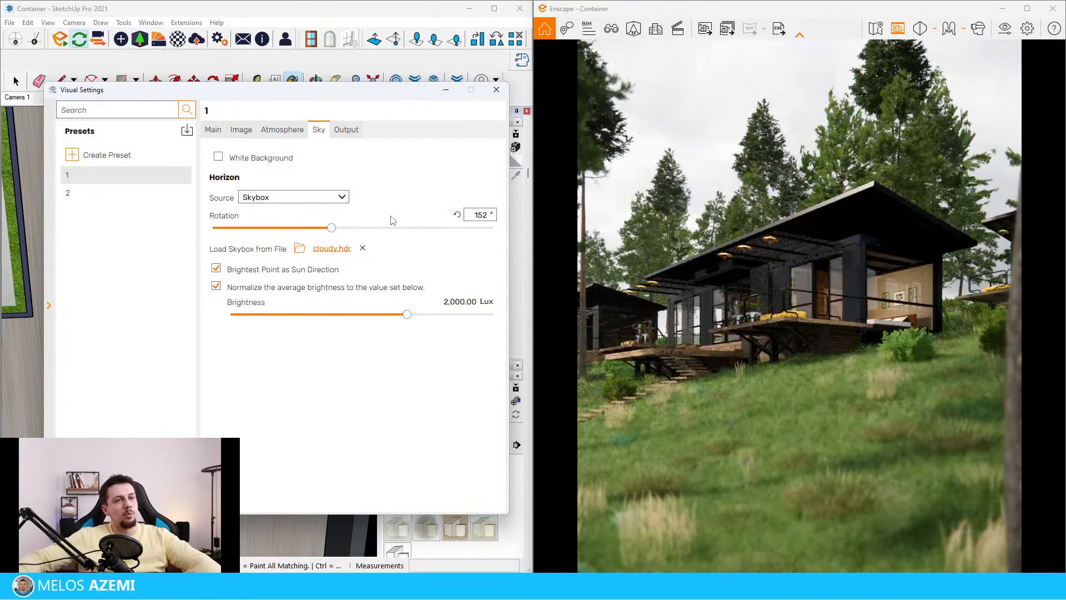
Activate visual preset 2 and rotate its Midday.hdr skybox to 276°.
{"action": "left_click", "coordinate": [84, 192]}
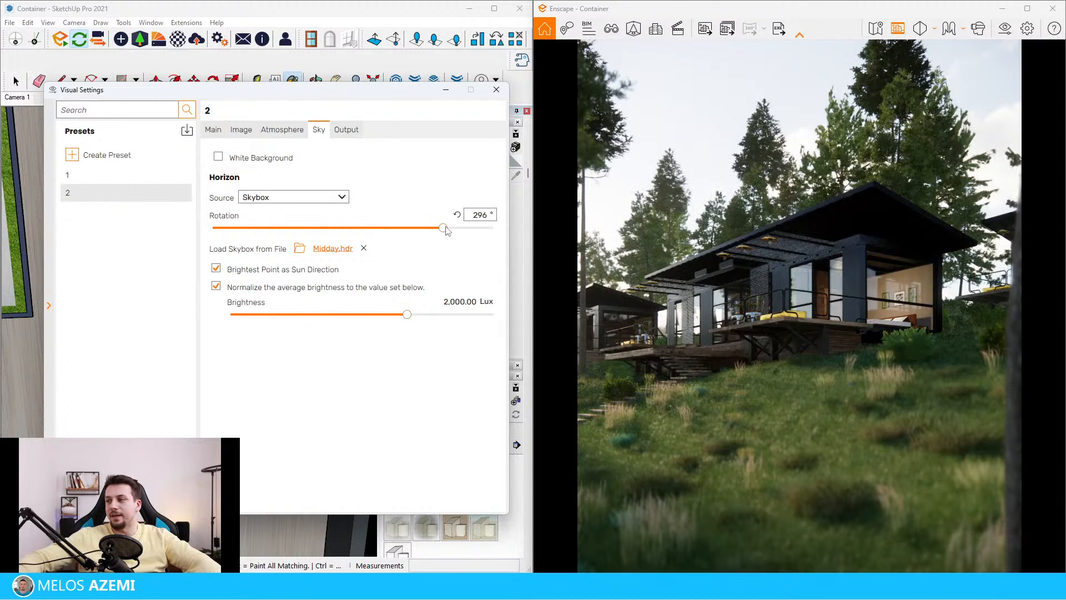
{"action": "left_click_drag", "start_coordinate": [445, 230], "coordinate": [430, 231]}
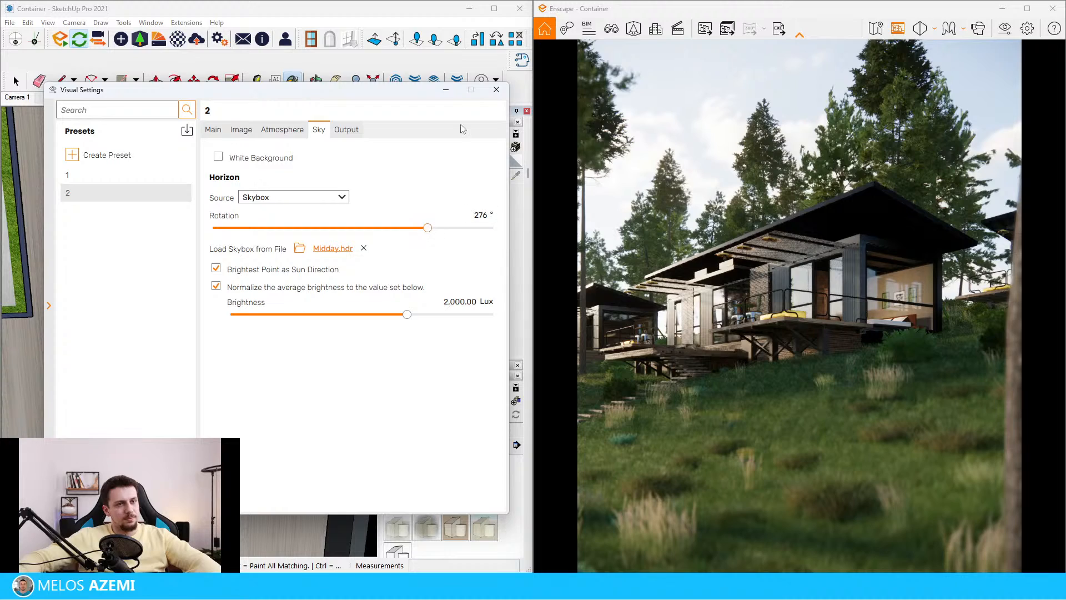
{"action": "left_click", "coordinate": [446, 90]}
Sample the dark material of the corrugated wall panels and set its lightness to 13.
{"action": "mouse_move", "coordinate": [266, 245]}
{"action": "middle_mouse_down"}
{"action": "mouse_move", "coordinate": [253, 319]}
{"action": "mouse_move", "coordinate": [135, 297]}
{"action": "mouse_move", "coordinate": [295, 290]}
{"action": "mouse_move", "coordinate": [261, 282]}
{"action": "mouse_move", "coordinate": [305, 241]}
{"action": "middle_mouse_up"}
{"action": "left_click", "coordinate": [363, 268], "text": "alt"}
{"action": "left_click_drag", "start_coordinate": [414, 250], "coordinate": [407, 255]}
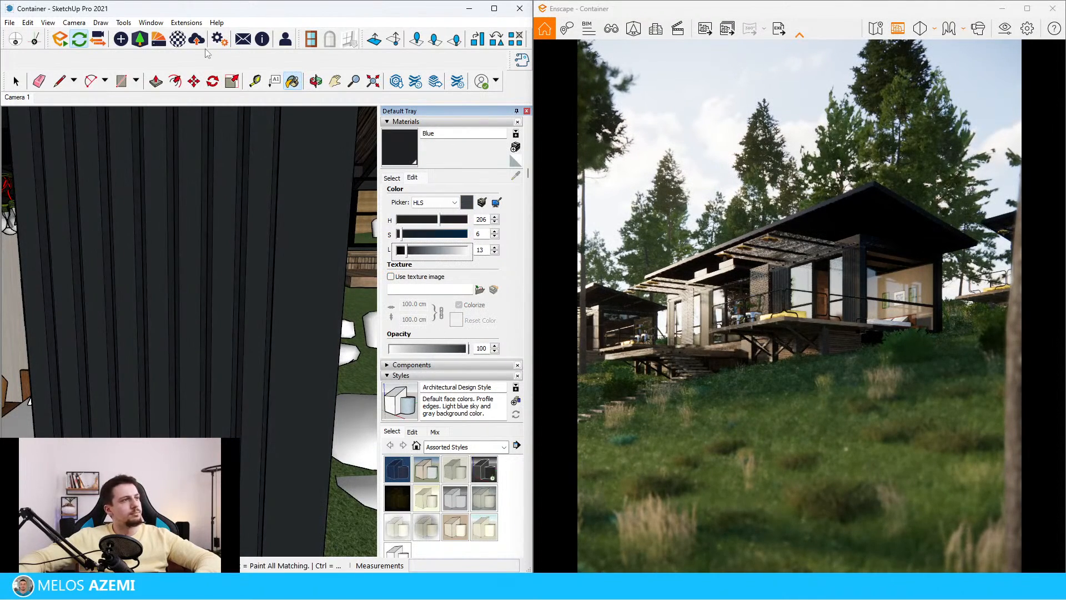
Adjust the reflection roughness of the wall panels' Blue material in the Enscape Material Editor.
{"action": "left_click", "coordinate": [178, 39]}
{"action": "left_click", "coordinate": [300, 130], "text": "alt"}
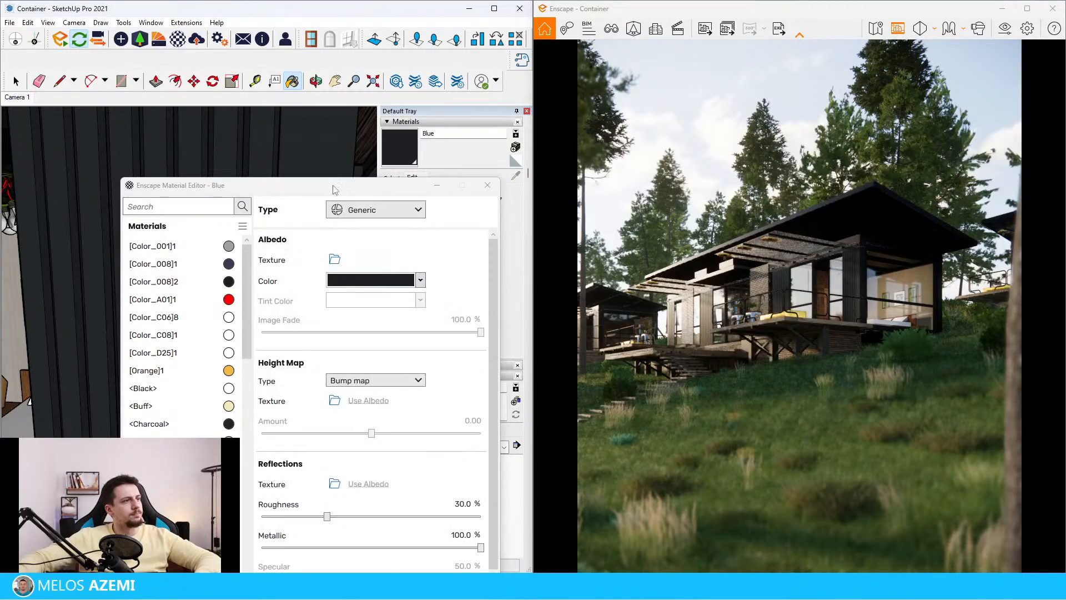
{"action": "left_click_drag", "start_coordinate": [311, 185], "coordinate": [277, 109]}
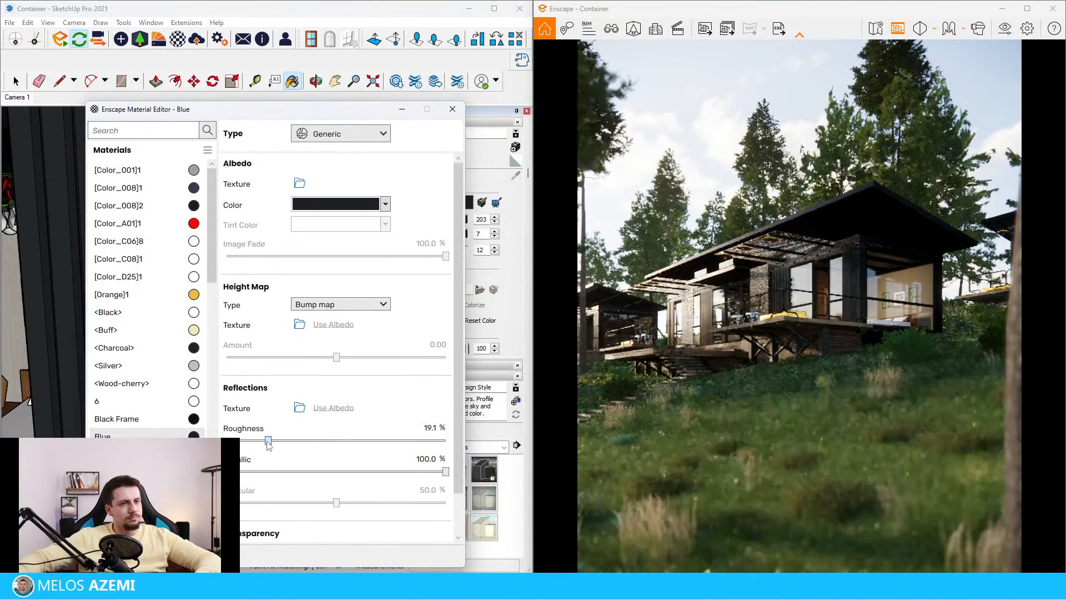
{"action": "left_click_drag", "start_coordinate": [291, 445], "coordinate": [287, 448]}
{"action": "key", "text": "Escape"}
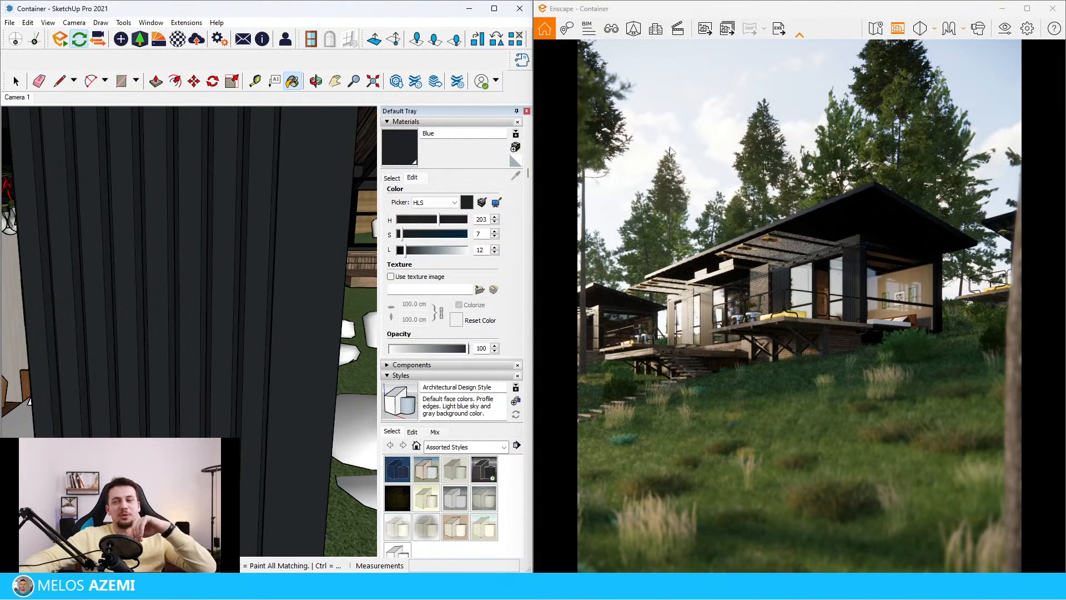
Disable Auto Contrast for preset 2 and set highlights to 34%, shadows to -24% and saturation to 102%.
{"action": "left_click", "coordinate": [1006, 34]}
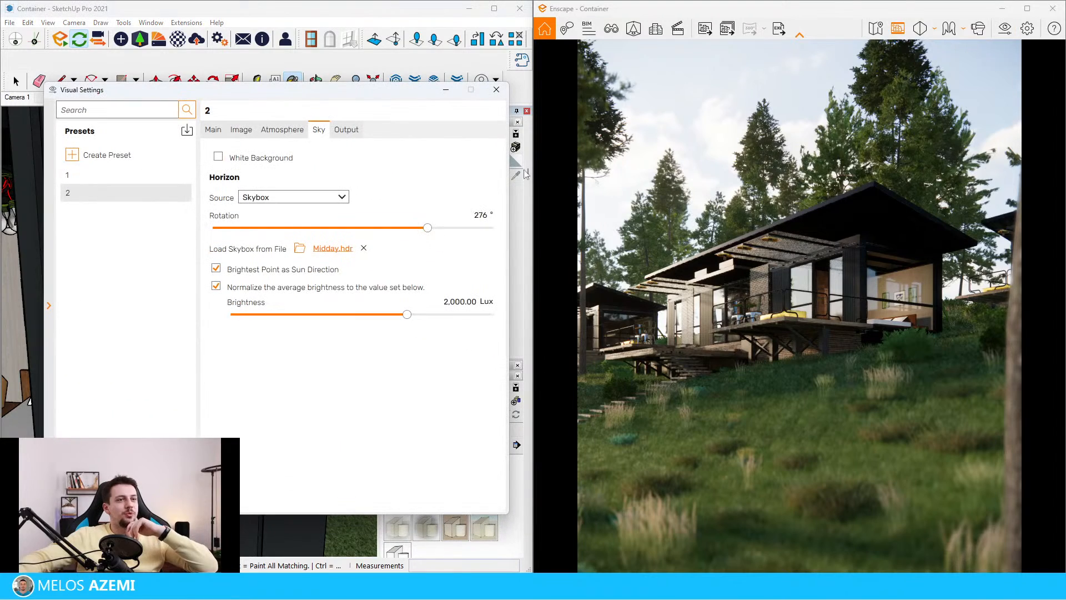
{"action": "left_click", "coordinate": [239, 132]}
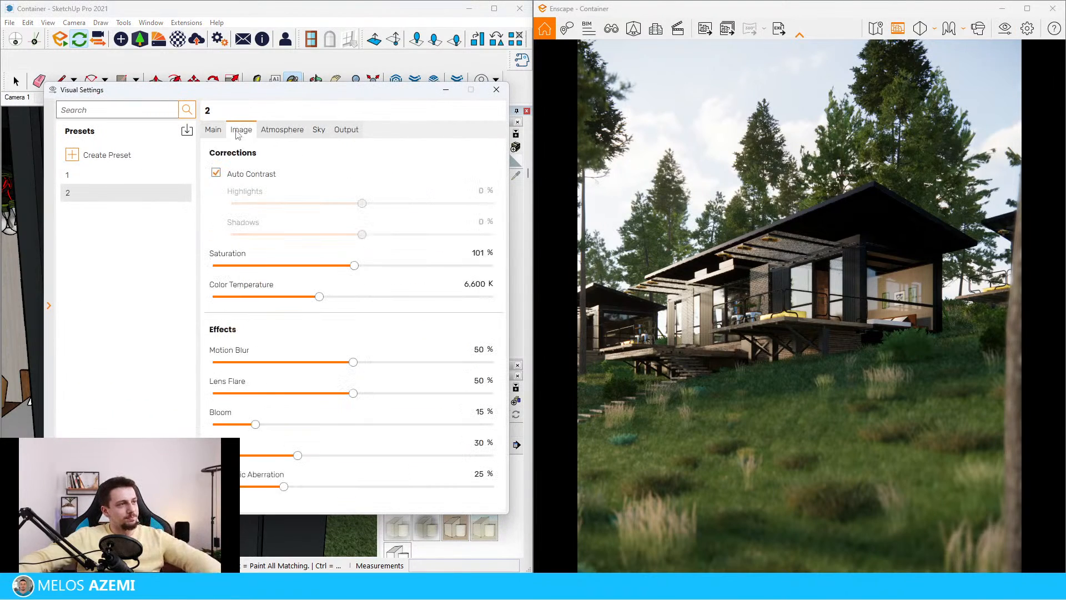
{"action": "left_click", "coordinate": [266, 175]}
{"action": "left_click_drag", "start_coordinate": [362, 203], "coordinate": [382, 204]}
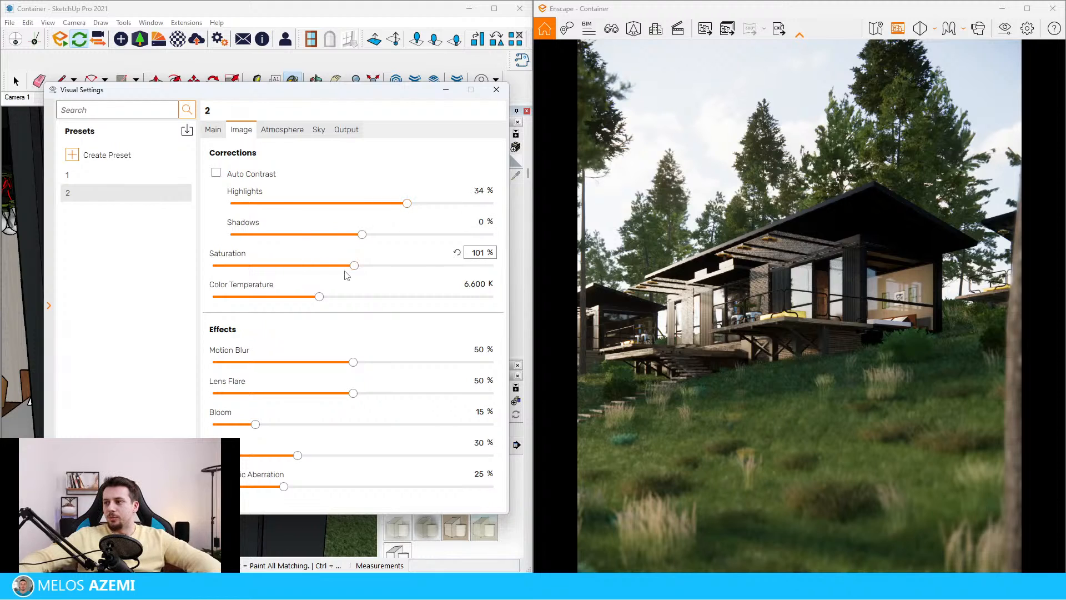
{"action": "mouse_move", "coordinate": [338, 235]}
{"action": "left_mouse_down"}
{"action": "mouse_move", "coordinate": [269, 236]}
{"action": "mouse_move", "coordinate": [345, 235]}
{"action": "left_mouse_up"}
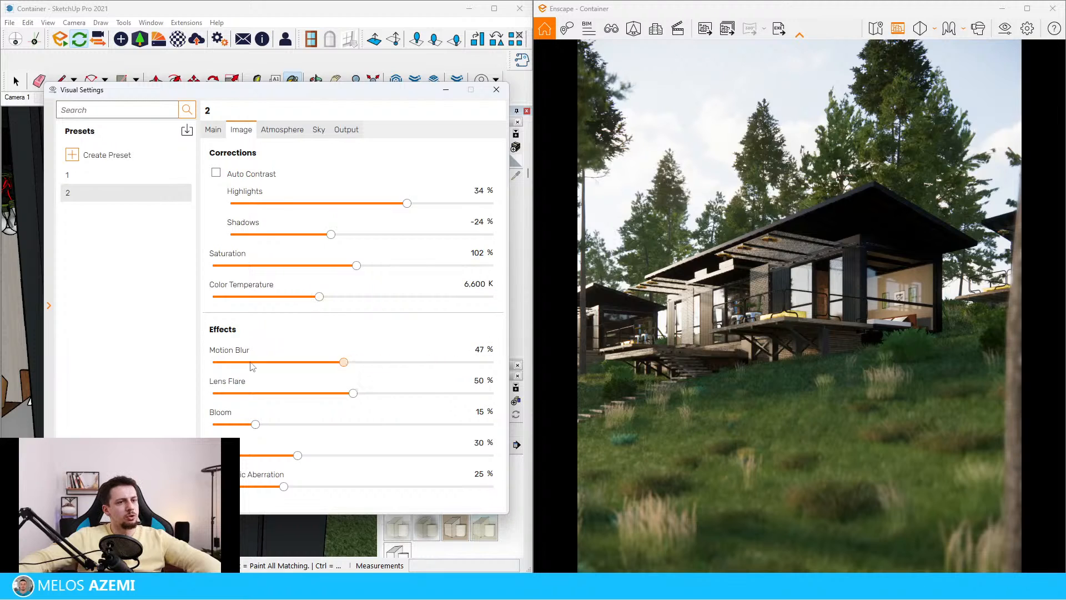
Set preset 2's motion blur, lens flare and chromatic aberration to 0% and bloom to 12%, and increase the vignette.
{"action": "left_click_drag", "start_coordinate": [402, 393], "coordinate": [112, 398]}
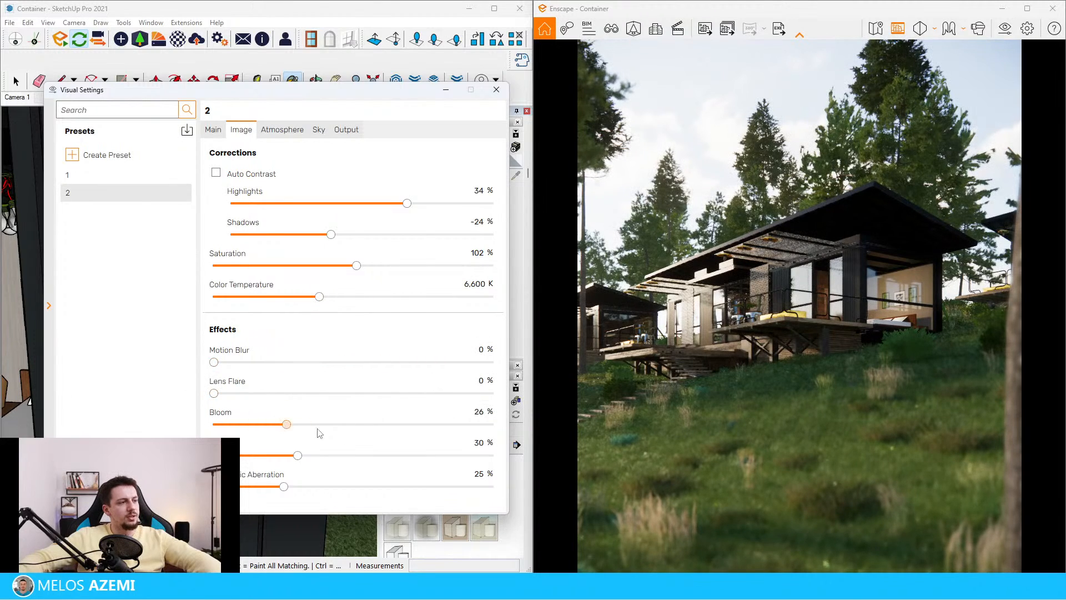
{"action": "left_click_drag", "start_coordinate": [318, 430], "coordinate": [67, 434]}
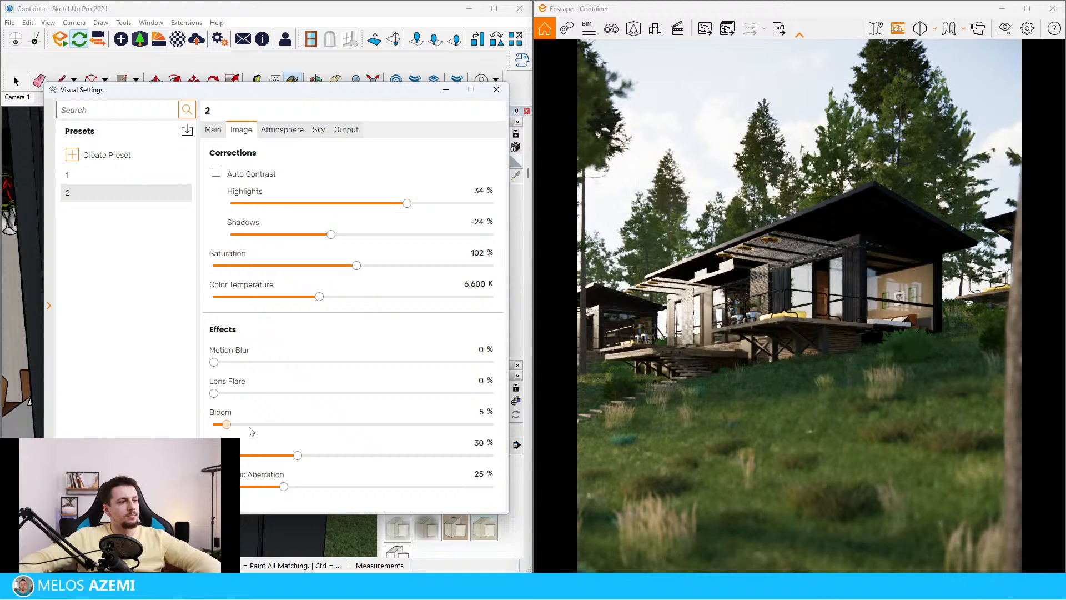
{"action": "mouse_move", "coordinate": [250, 431]}
{"action": "left_mouse_down"}
{"action": "mouse_move", "coordinate": [314, 429]}
{"action": "mouse_move", "coordinate": [244, 426]}
{"action": "left_mouse_up"}
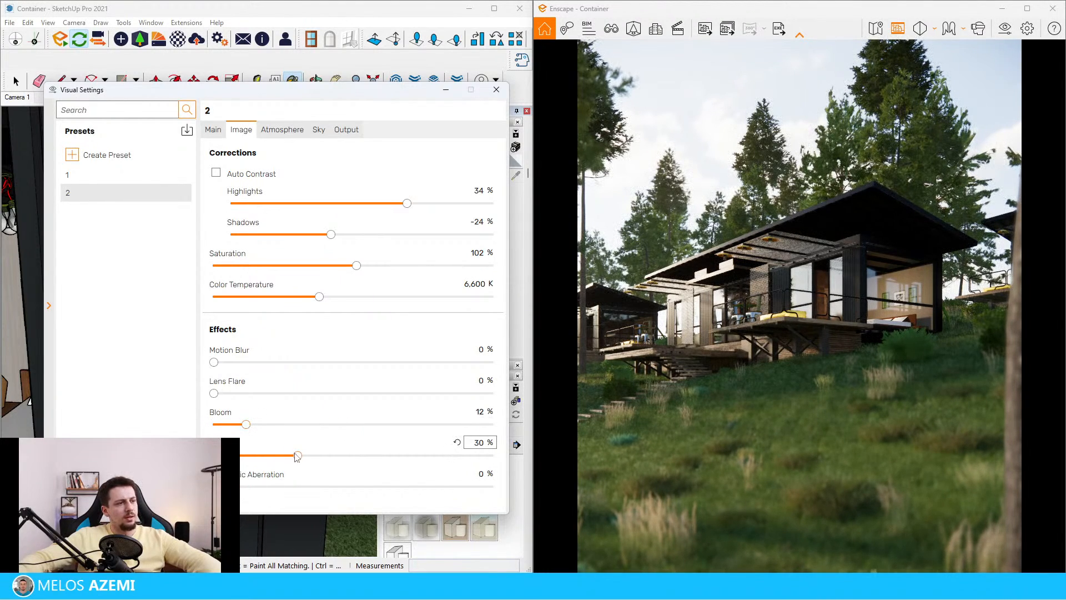
{"action": "mouse_move", "coordinate": [320, 457]}
{"action": "left_mouse_down"}
{"action": "mouse_move", "coordinate": [393, 456]}
{"action": "mouse_move", "coordinate": [330, 456]}
{"action": "left_mouse_up"}
Set preset 2's fog to 9% intensity and 201 m height.
{"action": "left_click", "coordinate": [214, 130]}
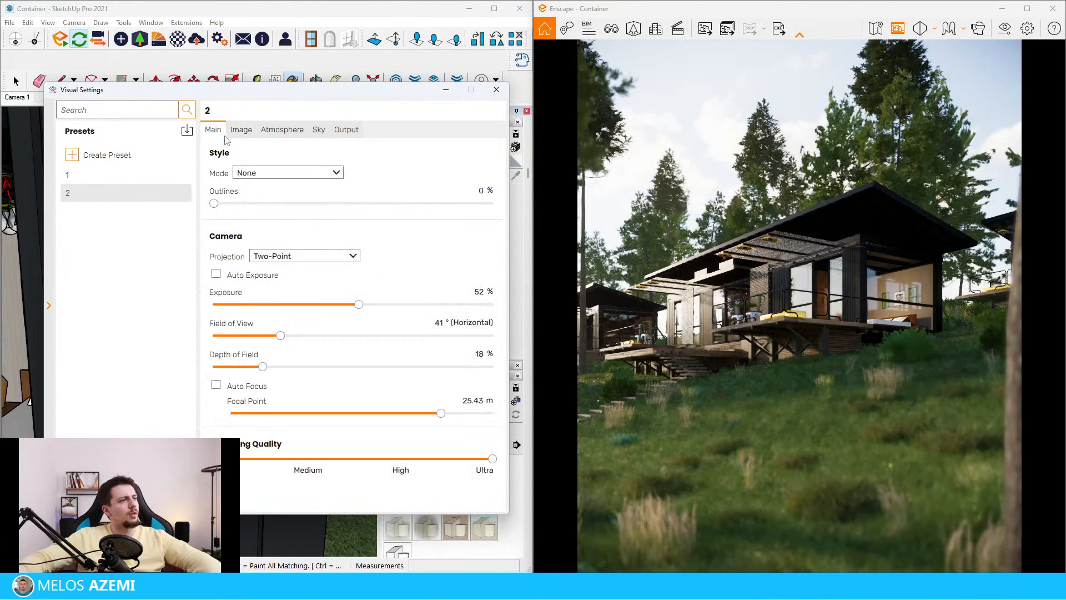
{"action": "left_click", "coordinate": [279, 134]}
{"action": "left_click_drag", "start_coordinate": [243, 189], "coordinate": [281, 191]}
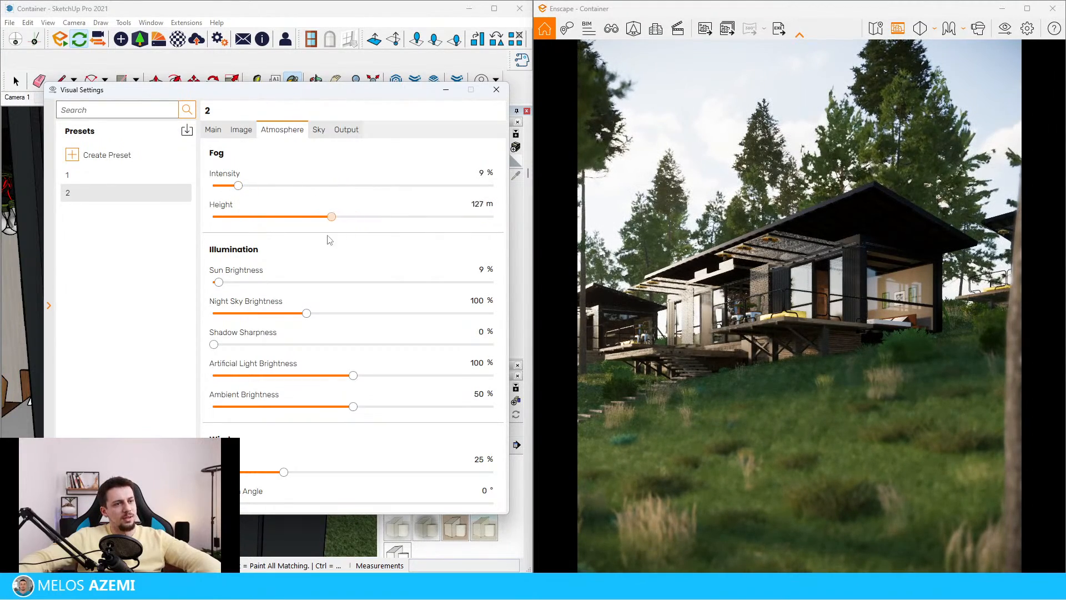
{"action": "left_click_drag", "start_coordinate": [320, 200], "coordinate": [349, 202]}
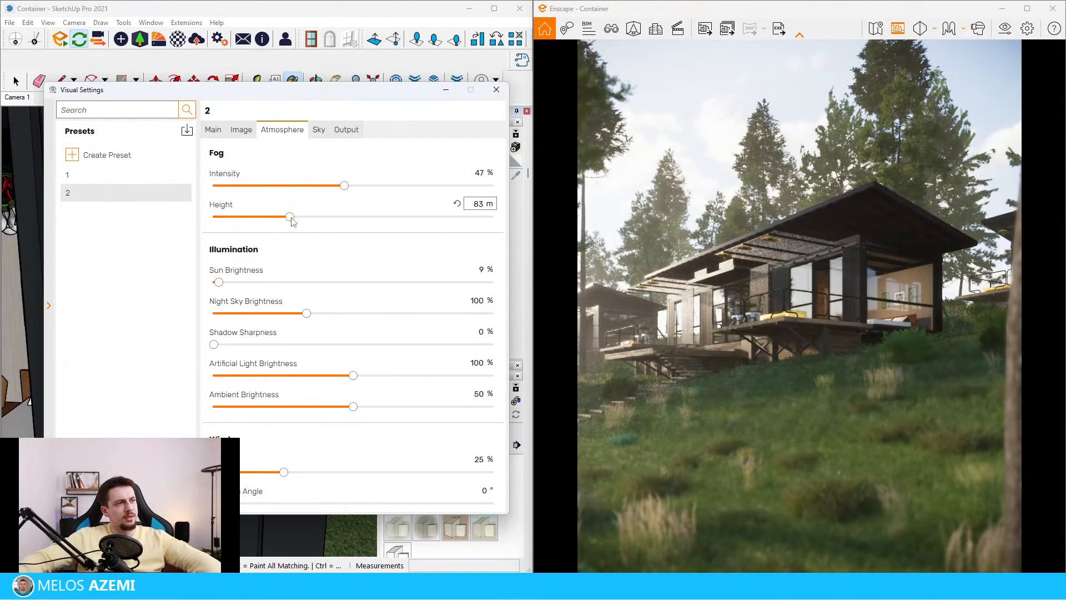
{"action": "left_click_drag", "start_coordinate": [288, 228], "coordinate": [178, 229]}
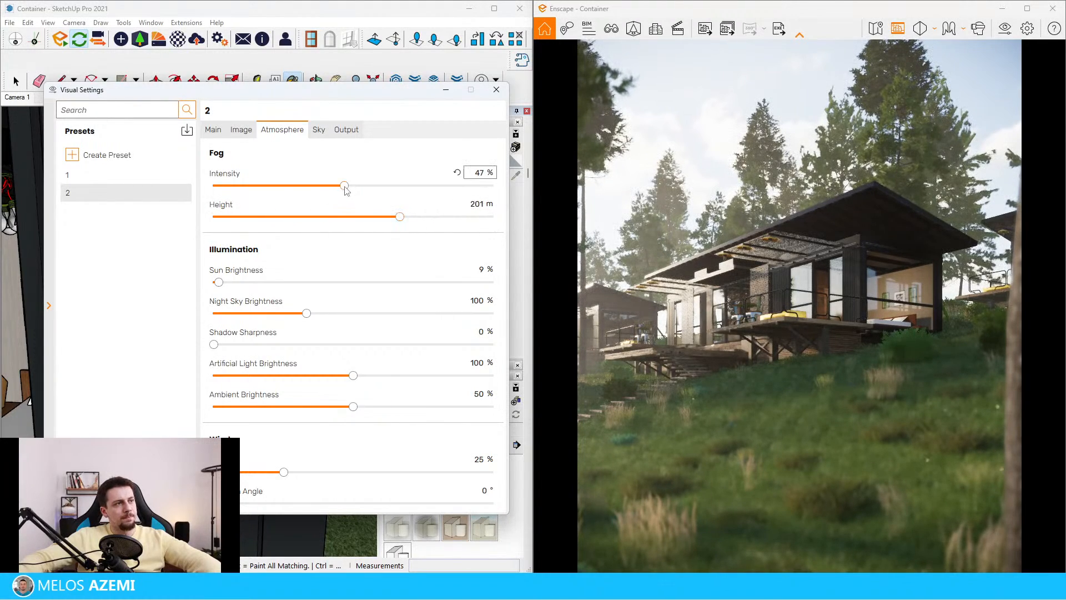
{"action": "left_click_drag", "start_coordinate": [283, 189], "coordinate": [249, 190]}
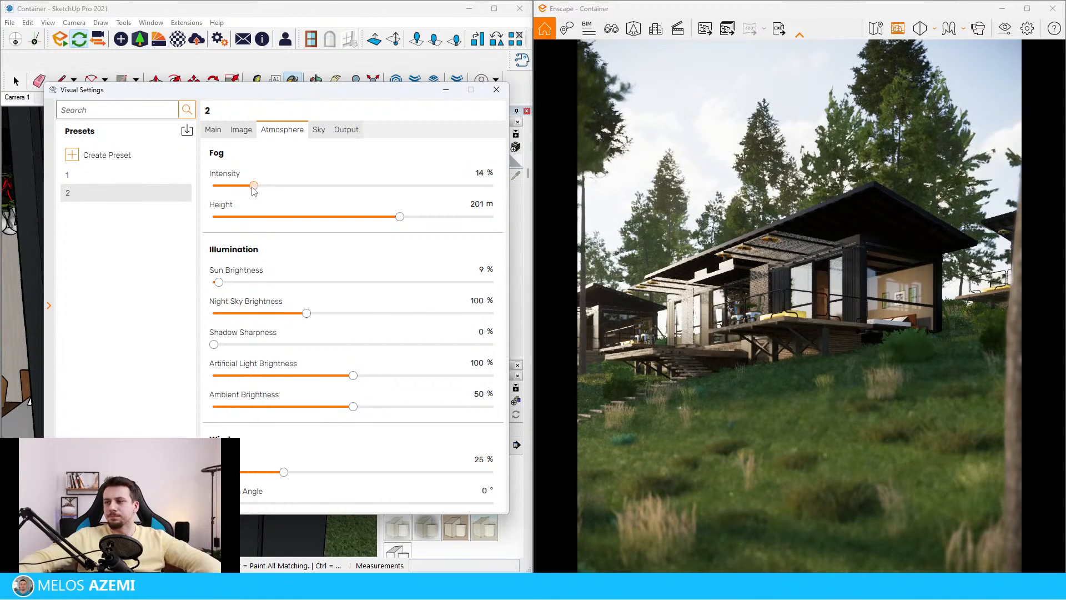
{"action": "left_click_drag", "start_coordinate": [315, 193], "coordinate": [244, 211]}
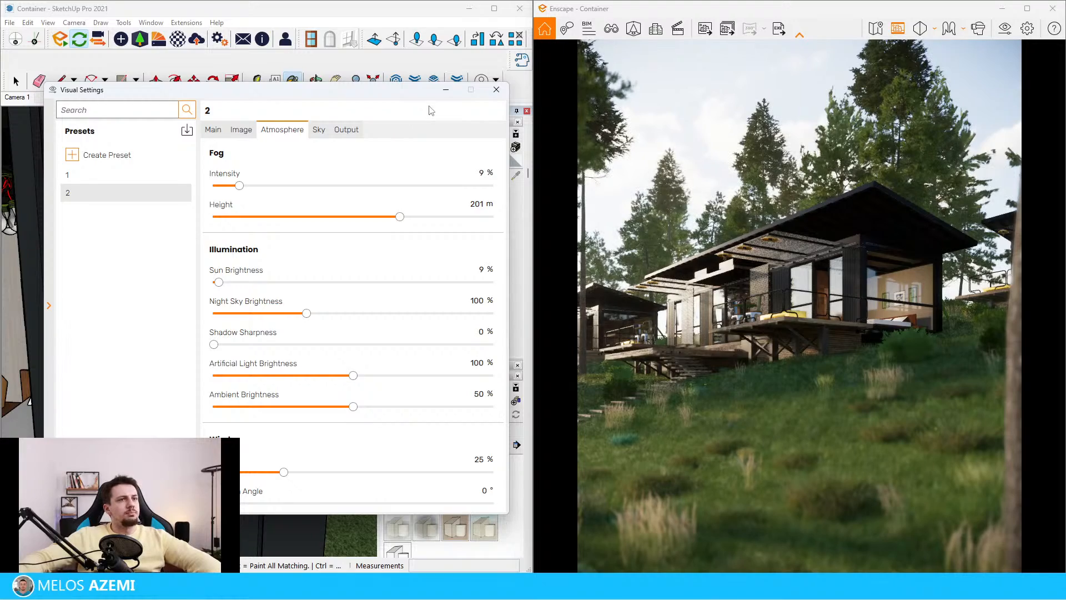
{"action": "left_click", "coordinate": [439, 89]}
Select and delete a tree in the background forest of the SketchUp model.
{"action": "scroll", "coordinate": [198, 388], "scroll_direction": "down", "scroll_amount": 5}
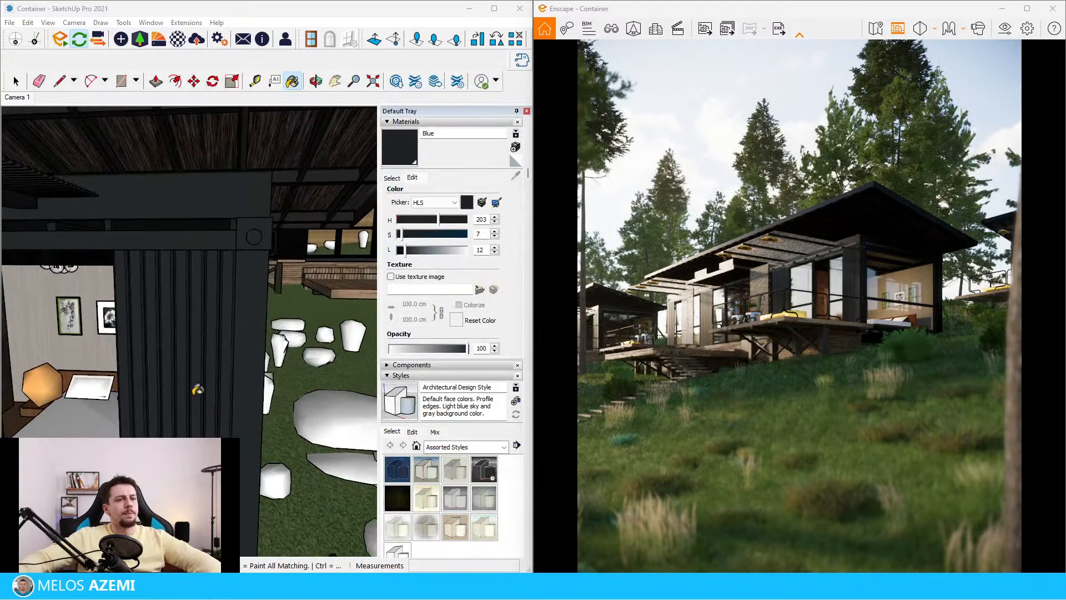
{"action": "scroll", "coordinate": [210, 340], "scroll_direction": "down", "scroll_amount": 5}
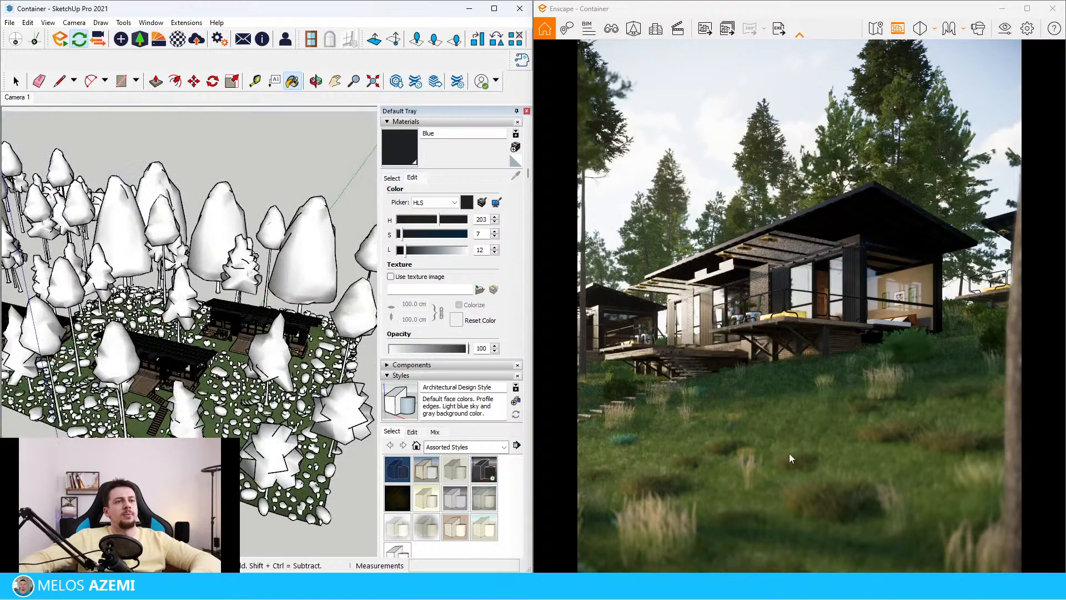
{"action": "key", "text": "space"}
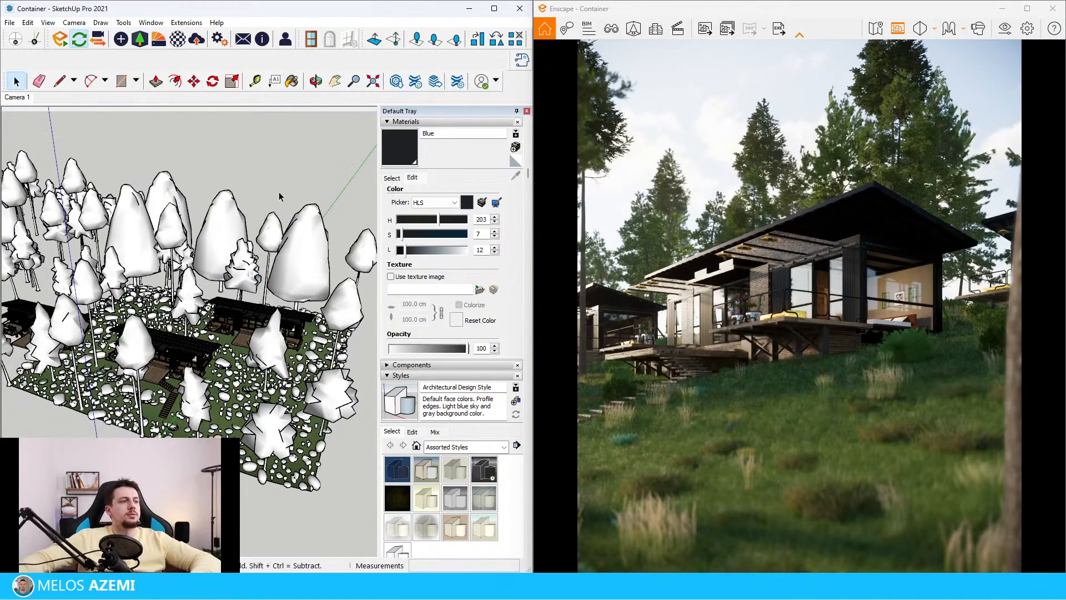
{"action": "scroll", "coordinate": [256, 211], "scroll_direction": "down", "scroll_amount": 2}
{"action": "scroll", "coordinate": [165, 226], "scroll_direction": "up", "scroll_amount": 3}
{"action": "left_click", "coordinate": [165, 226]}
{"action": "key", "text": "Delete"}
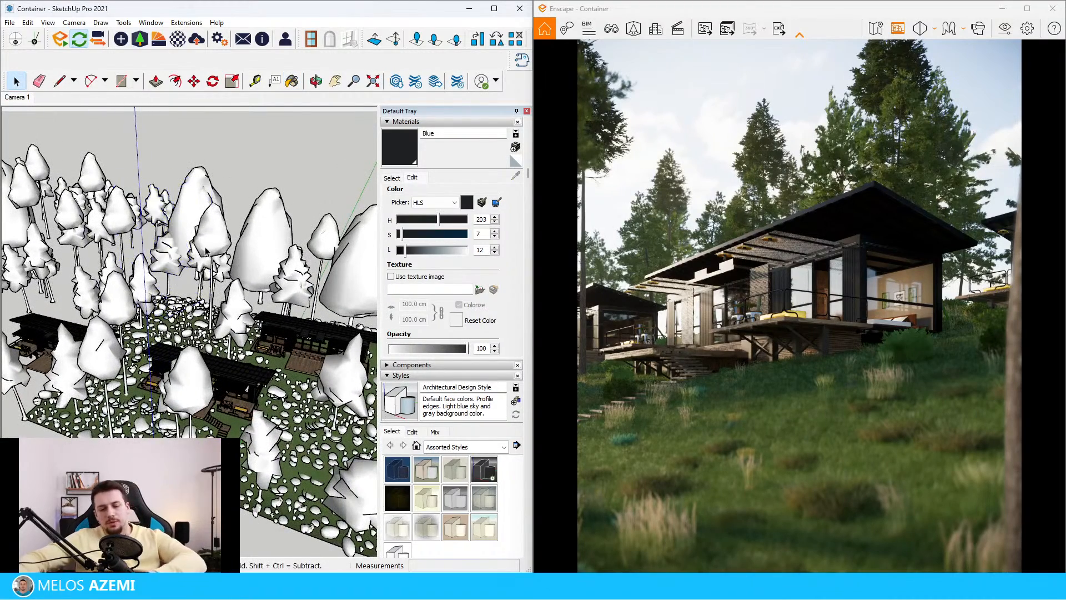
Delete the cluster of background trees behind the leftmost cabin.
{"action": "scroll", "coordinate": [206, 252], "scroll_direction": "up", "scroll_amount": 5}
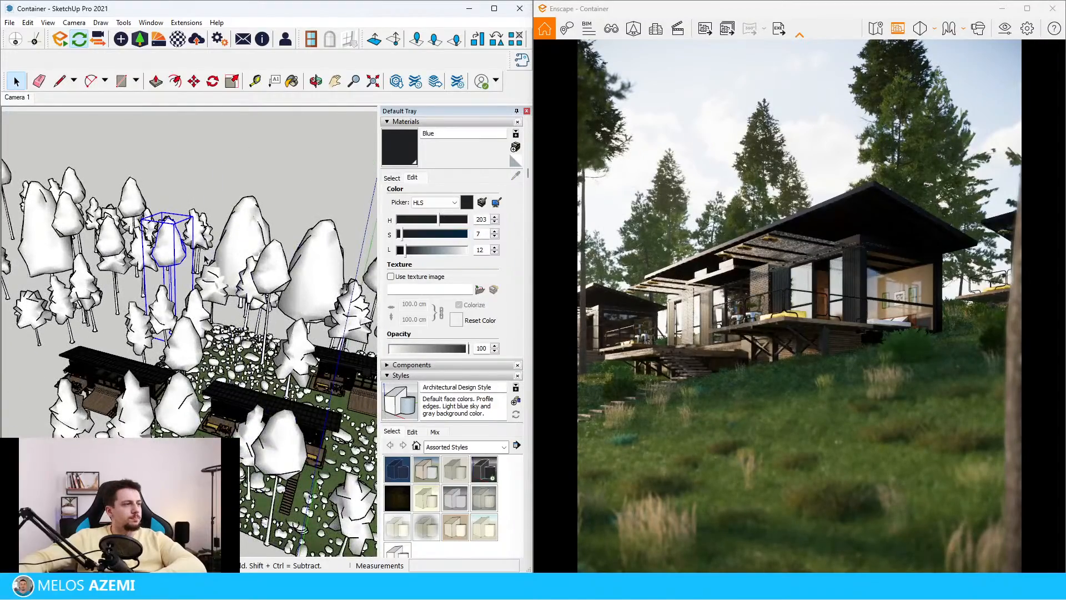
{"action": "scroll", "coordinate": [205, 257], "scroll_direction": "down", "scroll_amount": 3}
{"action": "left_click_drag", "start_coordinate": [150, 261], "coordinate": [67, 191]}
{"action": "key", "text": "Delete"}
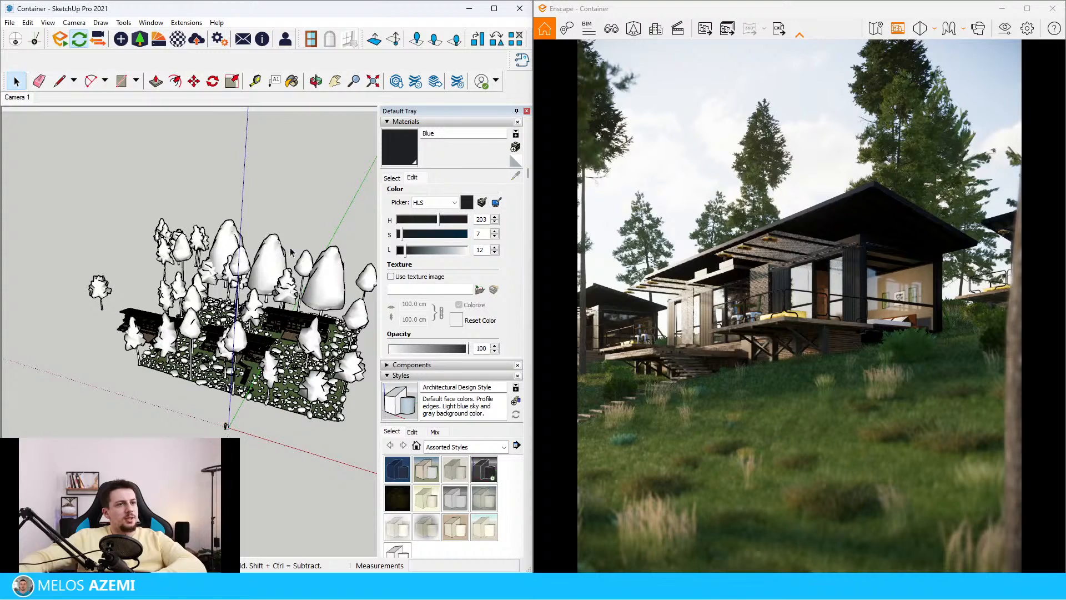
Delete the large rounded trees behind the rightmost cabin.
{"action": "scroll", "coordinate": [287, 246], "scroll_direction": "up", "scroll_amount": 3}
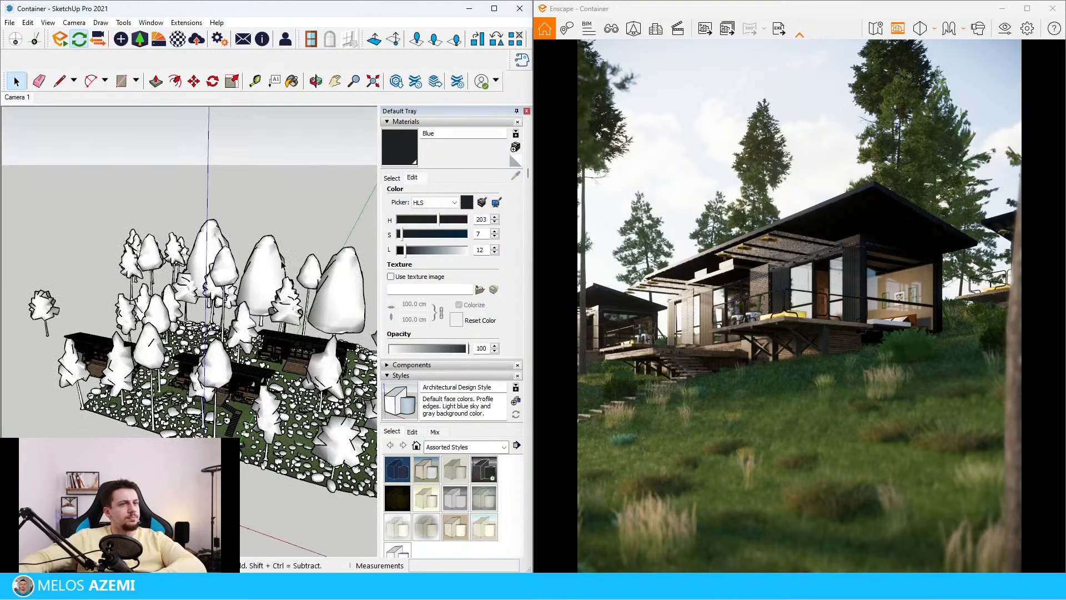
{"action": "key", "text": "Delete"}
{"action": "left_click", "coordinate": [350, 291]}
{"action": "key", "text": "Delete"}
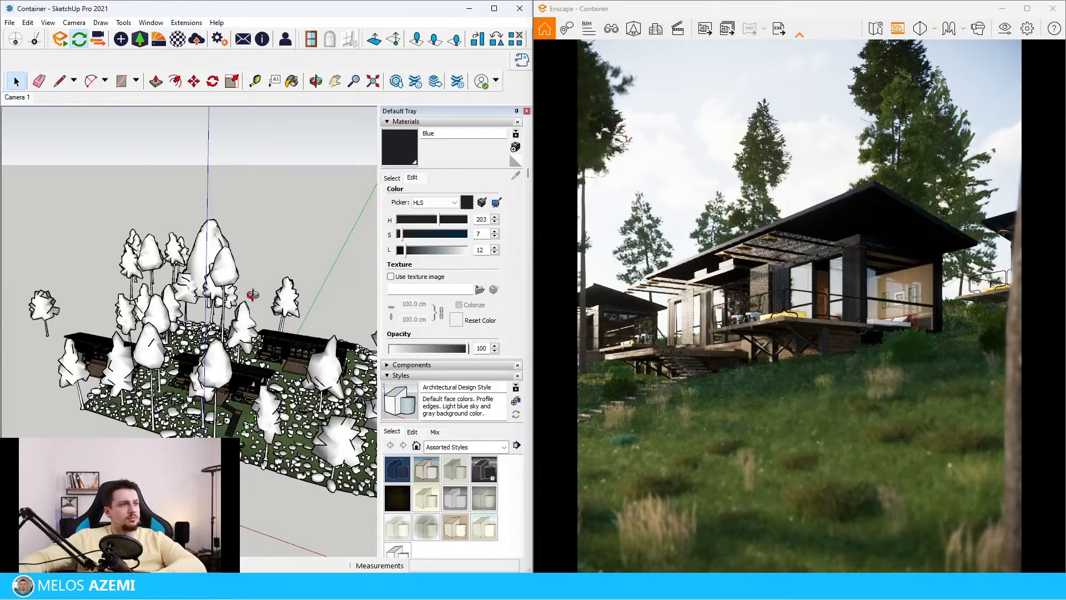
Delete the trees on the near slope in front of the rightmost cabin.
{"action": "mouse_move", "coordinate": [253, 294]}
{"action": "middle_mouse_down"}
{"action": "mouse_move", "coordinate": [239, 314]}
{"action": "mouse_move", "coordinate": [268, 313]}
{"action": "middle_mouse_up"}
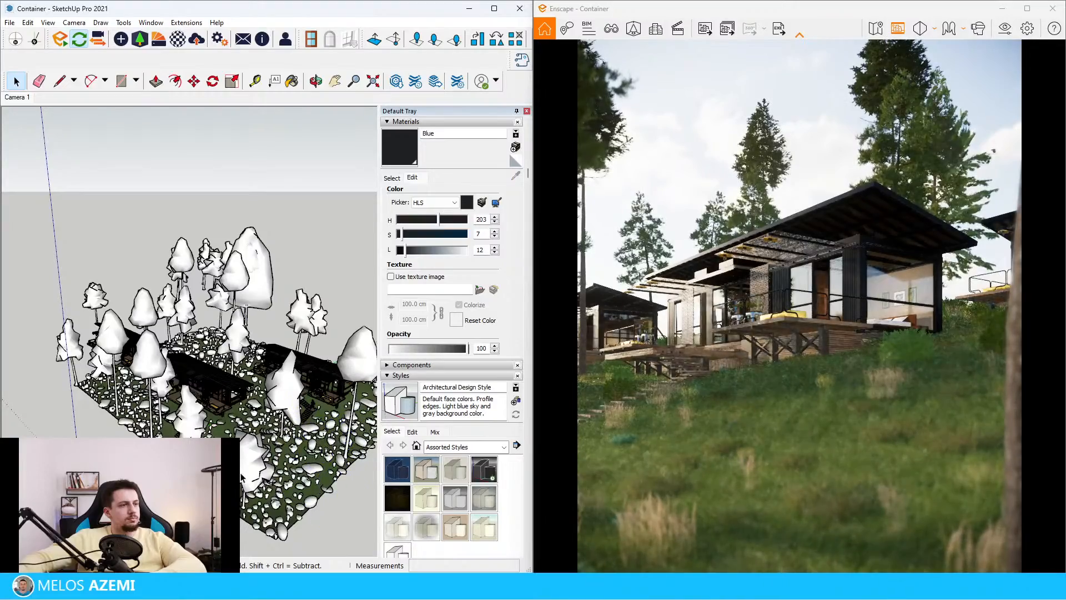
{"action": "left_click", "coordinate": [283, 407]}
{"action": "key", "text": "Delete"}
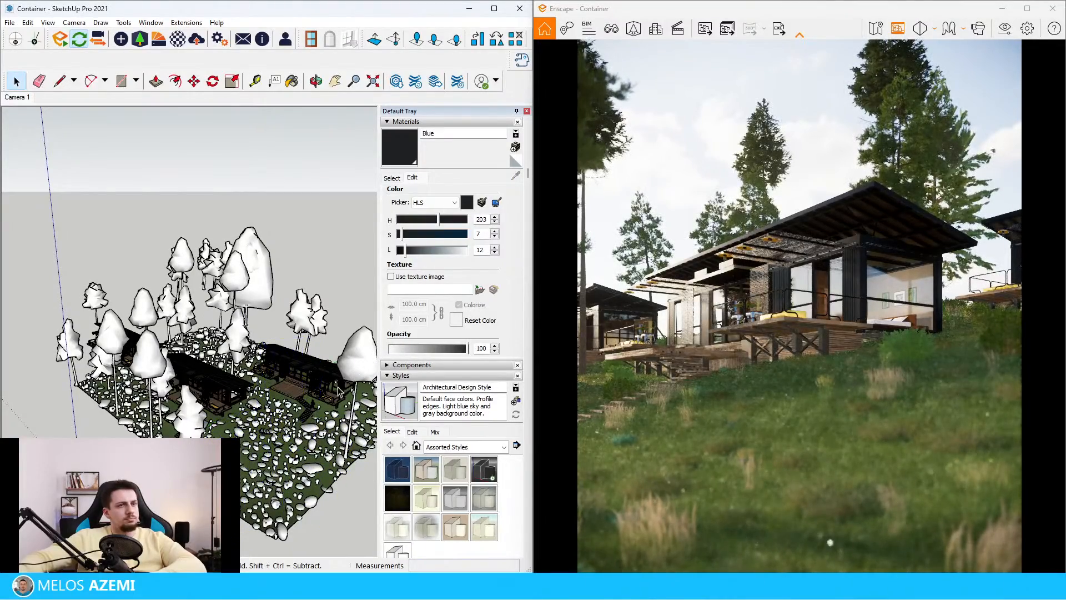
{"action": "scroll", "coordinate": [220, 289], "scroll_direction": "up", "scroll_amount": 5}
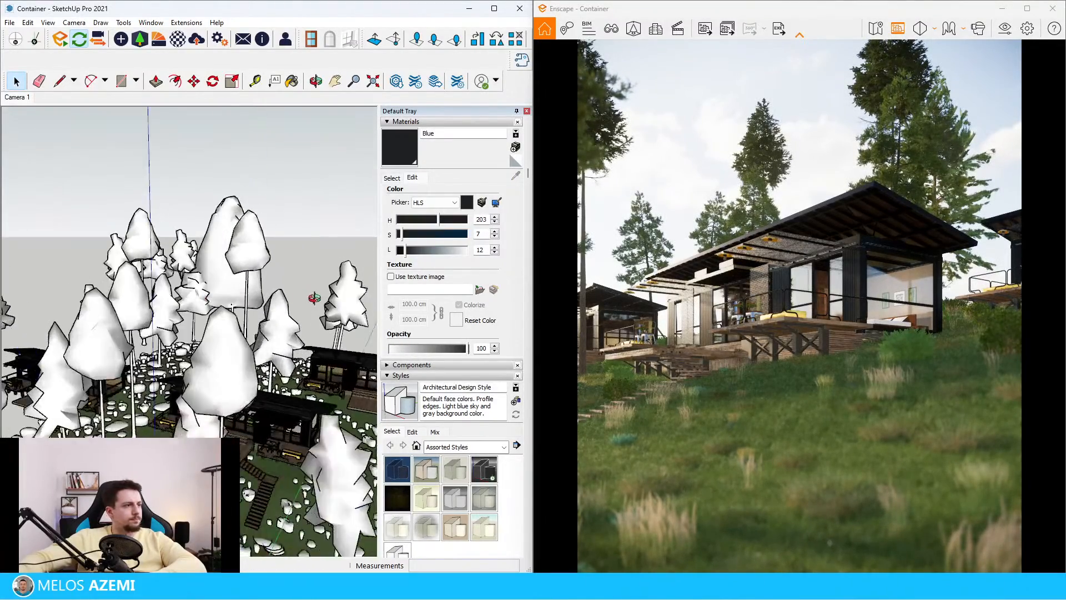
{"action": "key", "text": "Delete"}
Delete the group of smaller trees at the far back, beside the tall rounded ones.
{"action": "scroll", "coordinate": [185, 227], "scroll_direction": "down", "scroll_amount": 2}
{"action": "scroll", "coordinate": [185, 226], "scroll_direction": "up", "scroll_amount": 3}
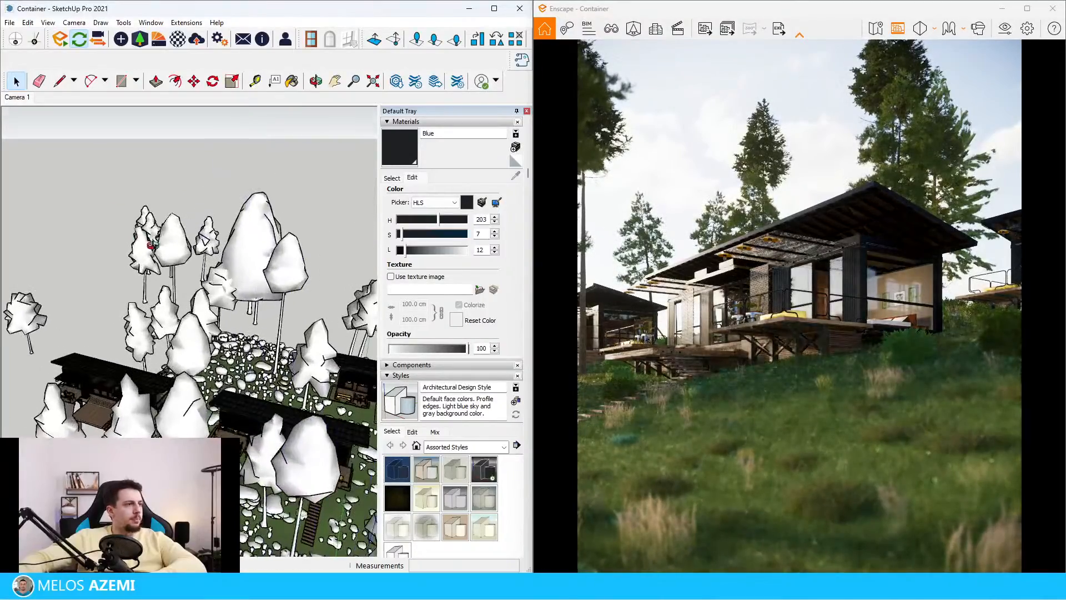
{"action": "middle_click_drag", "start_coordinate": [139, 222], "coordinate": [161, 250]}
{"action": "left_click_drag", "start_coordinate": [149, 252], "coordinate": [111, 189]}
{"action": "key", "text": "Delete"}
Delete the tall rounded trees on the hill behind the central cabin.
{"action": "left_click", "coordinate": [198, 237]}
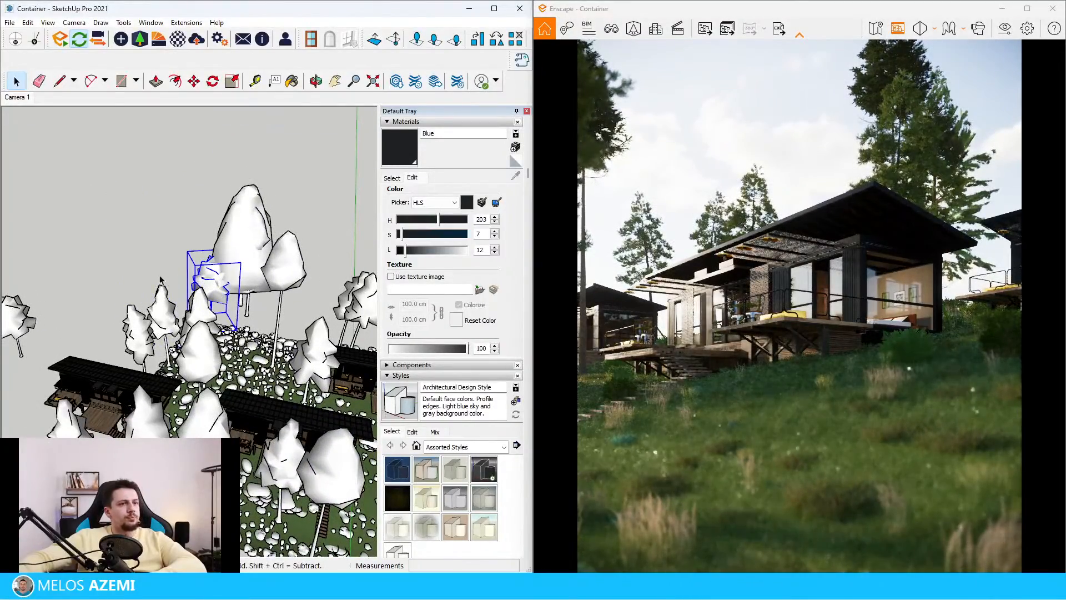
{"action": "middle_click_drag", "start_coordinate": [199, 239], "coordinate": [190, 265]}
{"action": "scroll", "coordinate": [189, 265], "scroll_direction": "up", "scroll_amount": 2}
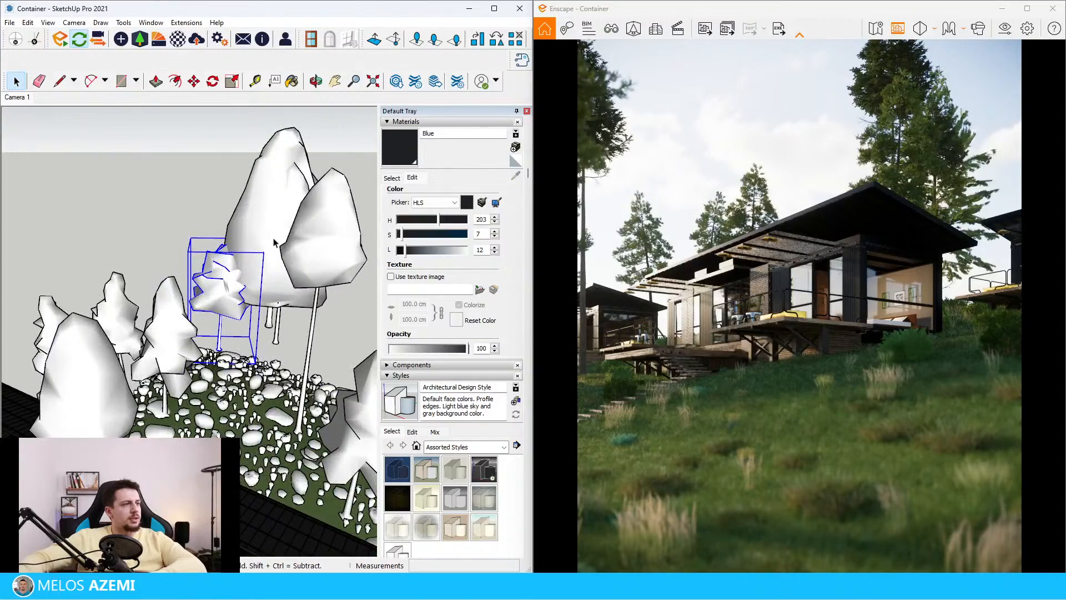
{"action": "scroll", "coordinate": [295, 257], "scroll_direction": "down", "scroll_amount": 5}
{"action": "key", "text": "Delete"}
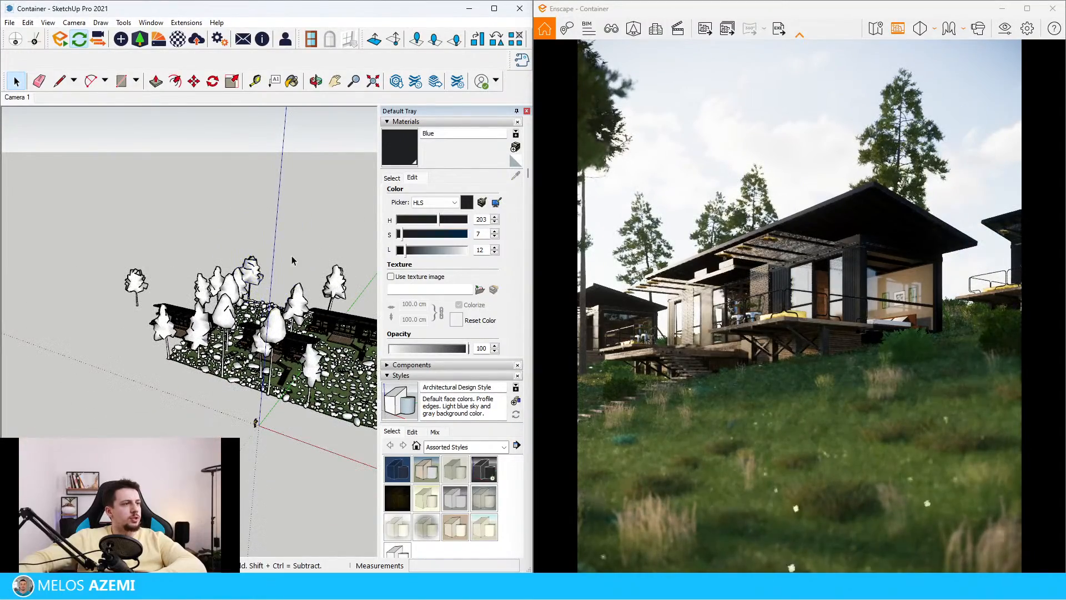
Copy the tree behind the gap between the central and rightmost cabins onto the slope in front of it.
{"action": "scroll", "coordinate": [177, 238], "scroll_direction": "down", "scroll_amount": 3}
{"action": "scroll", "coordinate": [300, 240], "scroll_direction": "up", "scroll_amount": 4}
{"action": "left_click", "coordinate": [294, 270]}
{"action": "scroll", "coordinate": [300, 278], "scroll_direction": "up", "scroll_amount": 2}
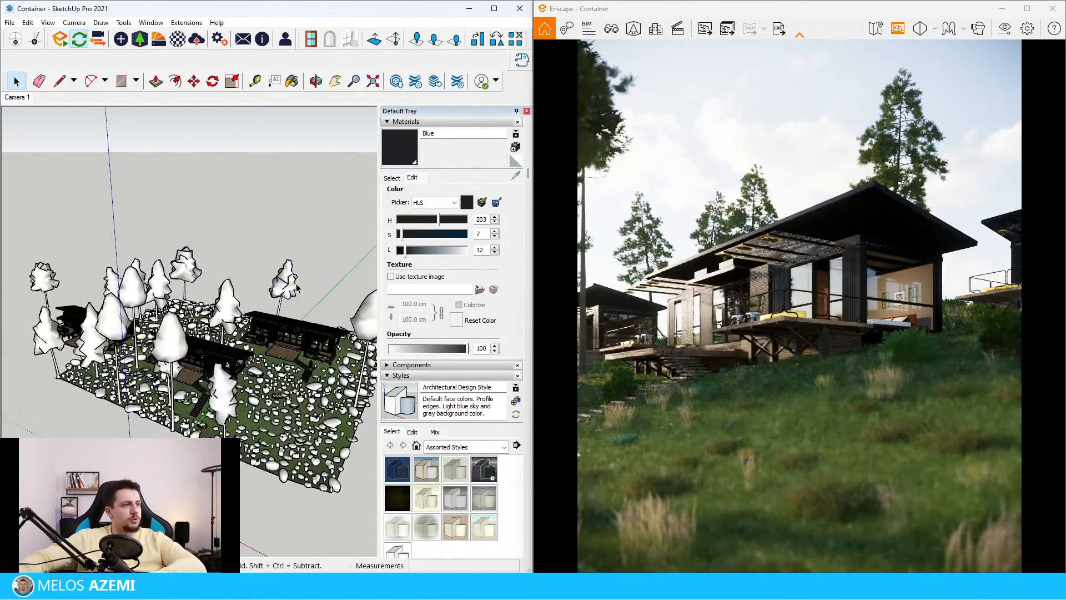
{"action": "scroll", "coordinate": [279, 263], "scroll_direction": "up", "scroll_amount": 2}
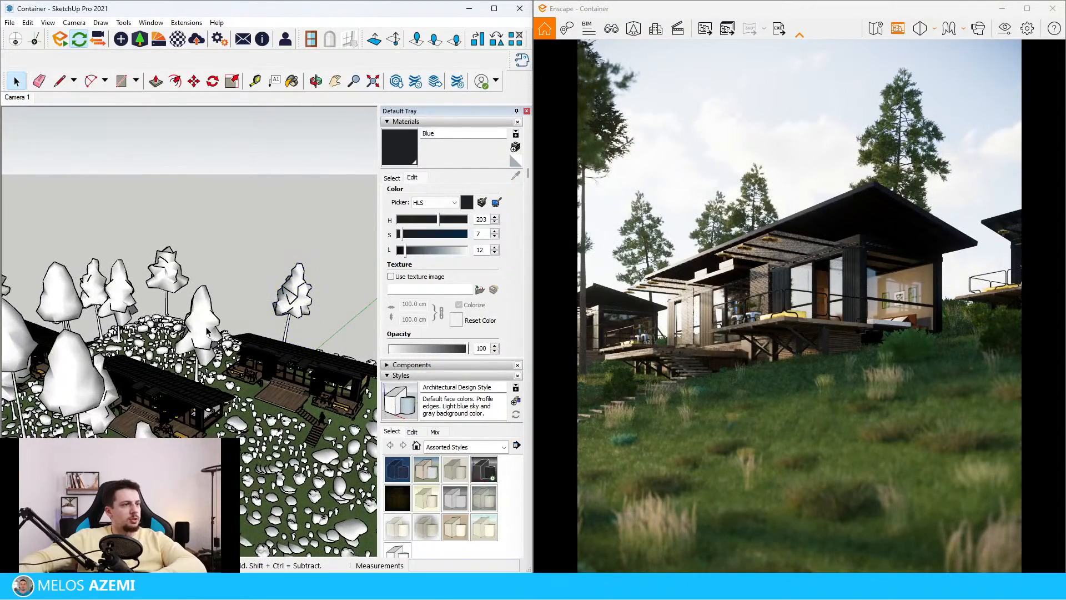
{"action": "scroll", "coordinate": [195, 334], "scroll_direction": "up", "scroll_amount": 4}
{"action": "key", "text": "m"}
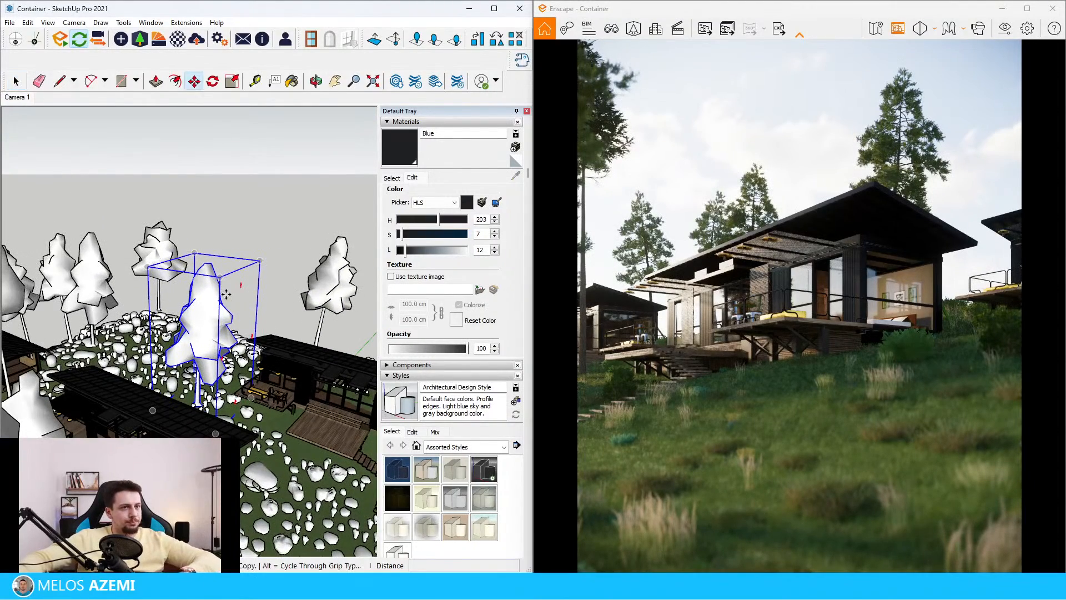
{"action": "left_click", "coordinate": [236, 406]}
{"action": "scroll", "coordinate": [249, 324], "scroll_direction": "down", "scroll_amount": 2}
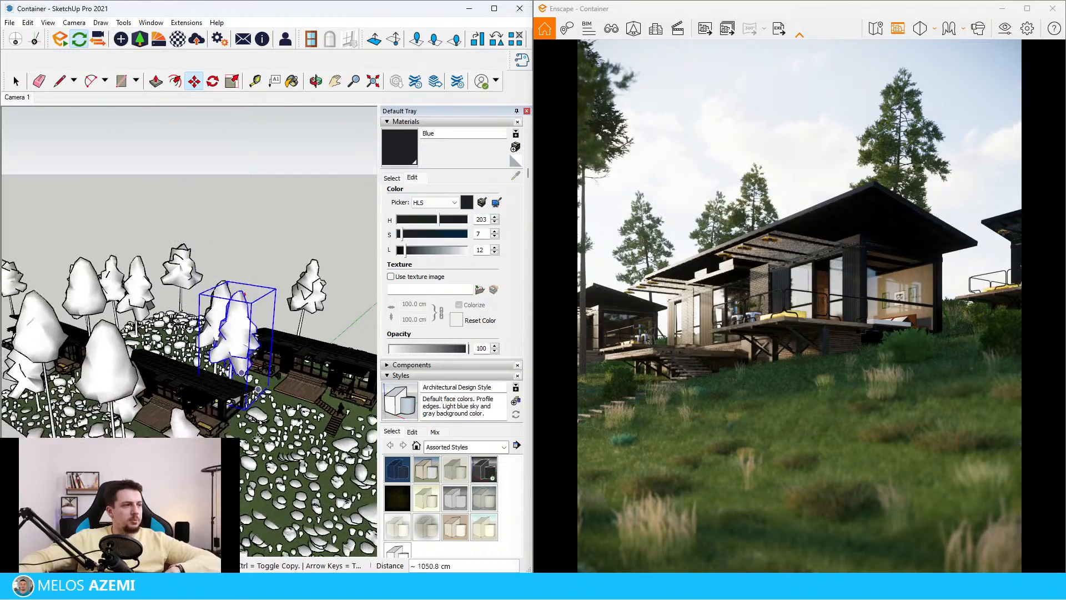
{"action": "left_click", "coordinate": [269, 448]}
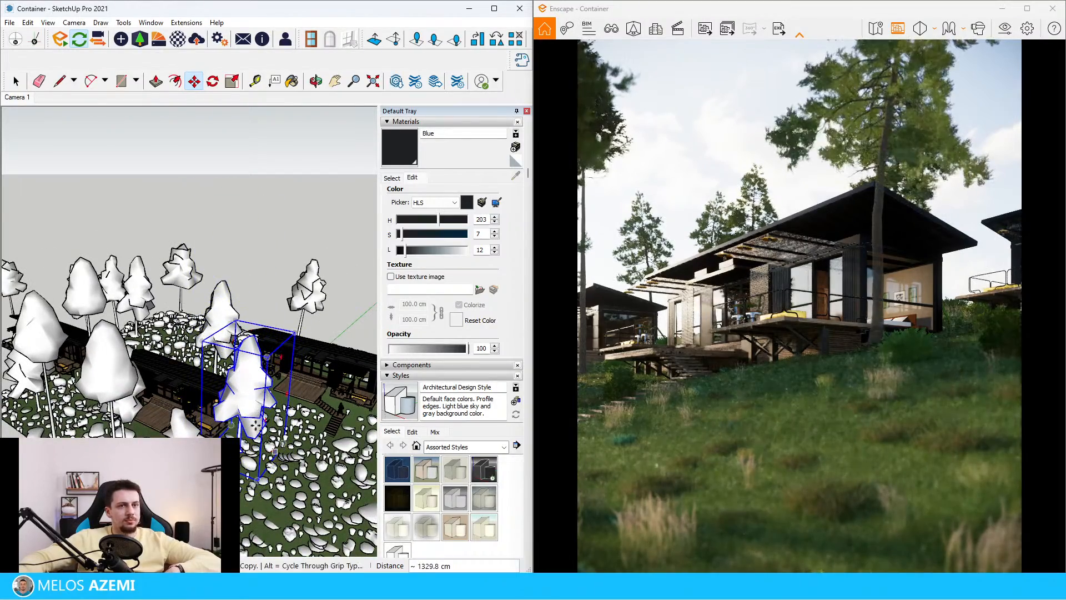
Shift the copied tree along the slope past the bedroom end of the central cabin, framing the render's right edge.
{"action": "middle_click_drag", "start_coordinate": [270, 453], "coordinate": [243, 445]}
{"action": "scroll", "coordinate": [242, 445], "scroll_direction": "up", "scroll_amount": 3}
{"action": "scroll", "coordinate": [245, 444], "scroll_direction": "up", "scroll_amount": 3}
{"action": "left_click", "coordinate": [243, 461]}
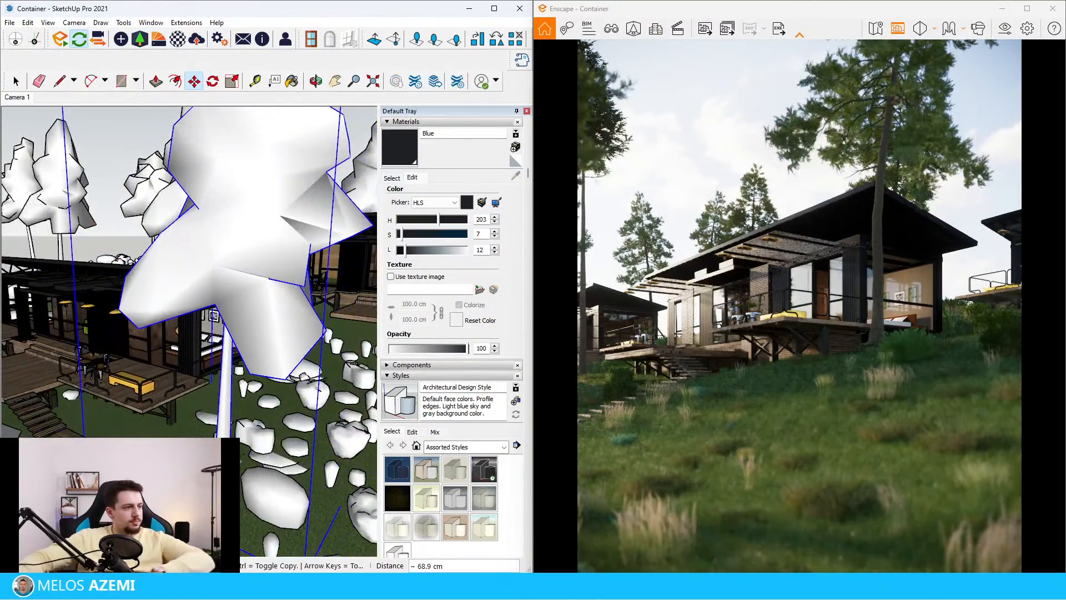
{"action": "scroll", "coordinate": [244, 461], "scroll_direction": "down", "scroll_amount": 3}
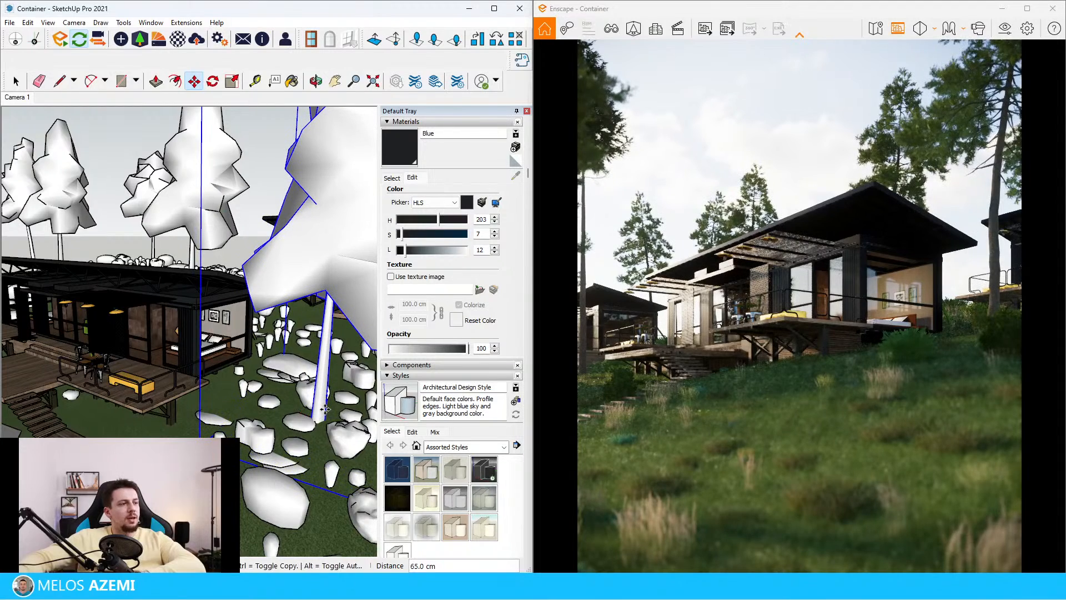
{"action": "left_click", "coordinate": [325, 409]}
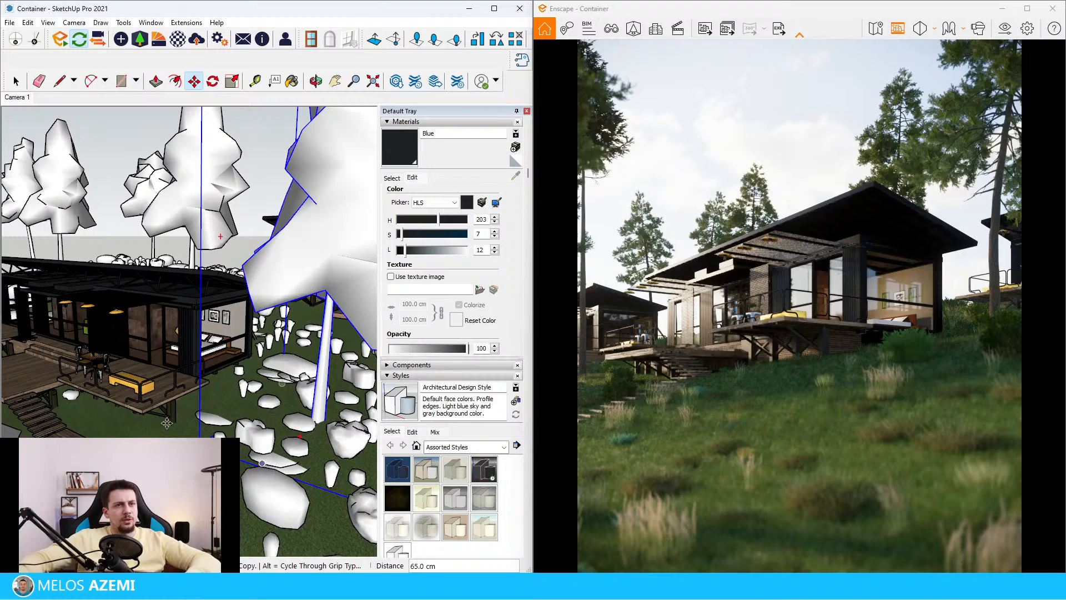
Place the tree standing behind the rounded one on the near slope onto the hill behind the central cabin.
{"action": "scroll", "coordinate": [166, 423], "scroll_direction": "down", "scroll_amount": 5}
{"action": "scroll", "coordinate": [152, 297], "scroll_direction": "down", "scroll_amount": 5}
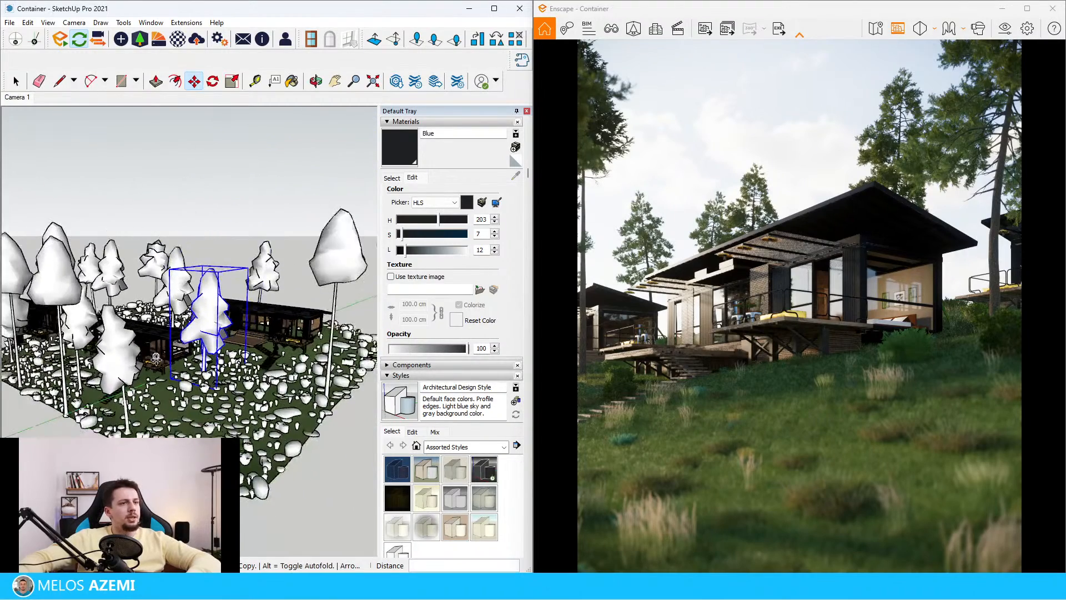
{"action": "scroll", "coordinate": [150, 286], "scroll_direction": "up", "scroll_amount": 4}
{"action": "key", "text": "space"}
{"action": "scroll", "coordinate": [128, 333], "scroll_direction": "down", "scroll_amount": 2}
{"action": "left_click", "coordinate": [111, 356]}
{"action": "key", "text": "m"}
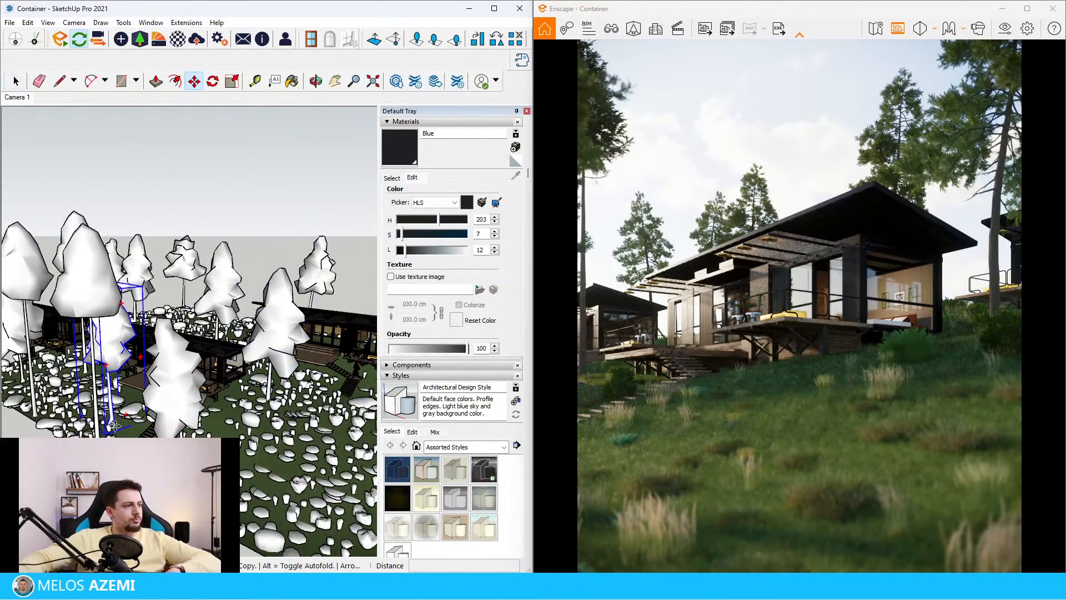
{"action": "left_click", "coordinate": [113, 425]}
{"action": "scroll", "coordinate": [222, 322], "scroll_direction": "up", "scroll_amount": 4}
{"action": "scroll", "coordinate": [167, 289], "scroll_direction": "down", "scroll_amount": 4}
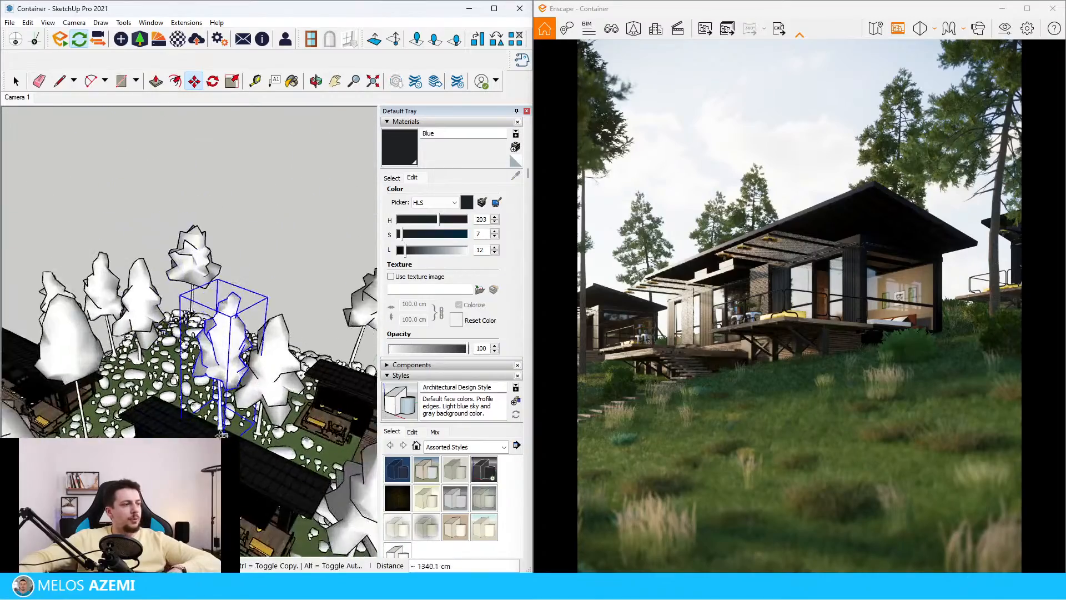
{"action": "scroll", "coordinate": [225, 431], "scroll_direction": "up", "scroll_amount": 6}
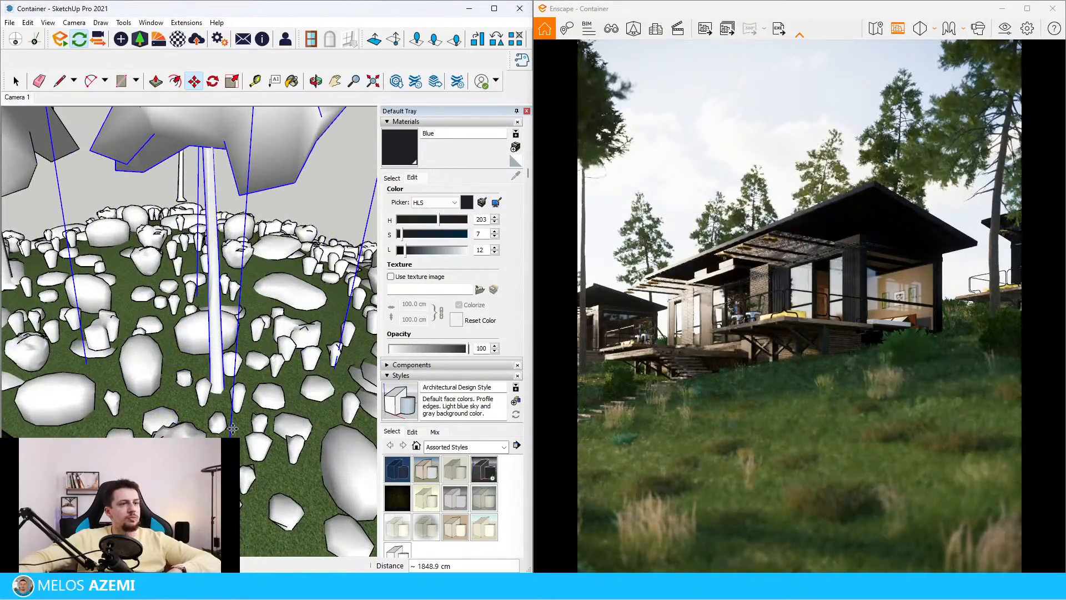
{"action": "scroll", "coordinate": [233, 389], "scroll_direction": "down", "scroll_amount": 6}
{"action": "left_click", "coordinate": [240, 316]}
{"action": "key", "text": "space"}
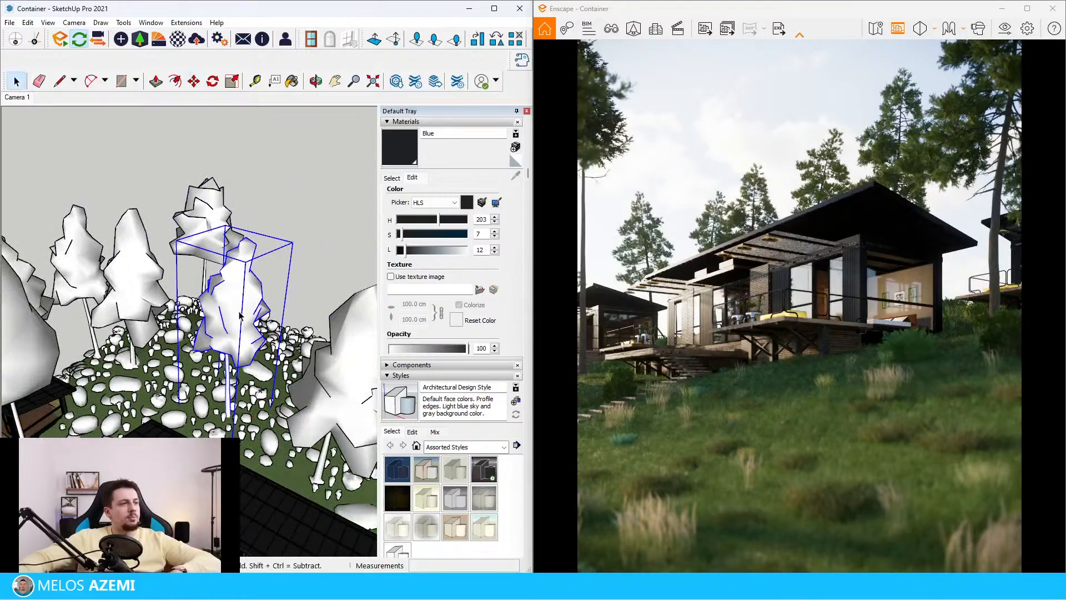
Scale the placed tree by a factor of 1.50 and shift it sideways above the central cabin's roof in the render.
{"action": "left_click_drag", "start_coordinate": [181, 251], "coordinate": [107, 114]}
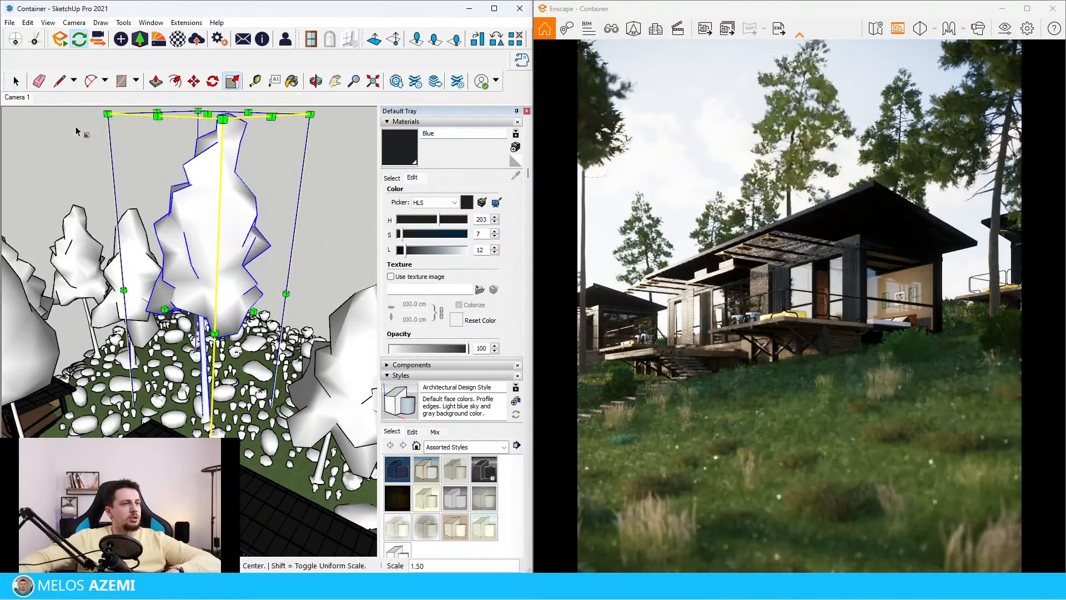
{"action": "scroll", "coordinate": [192, 222], "scroll_direction": "up", "scroll_amount": 3}
{"action": "key", "text": "m"}
{"action": "left_click", "coordinate": [210, 259]}
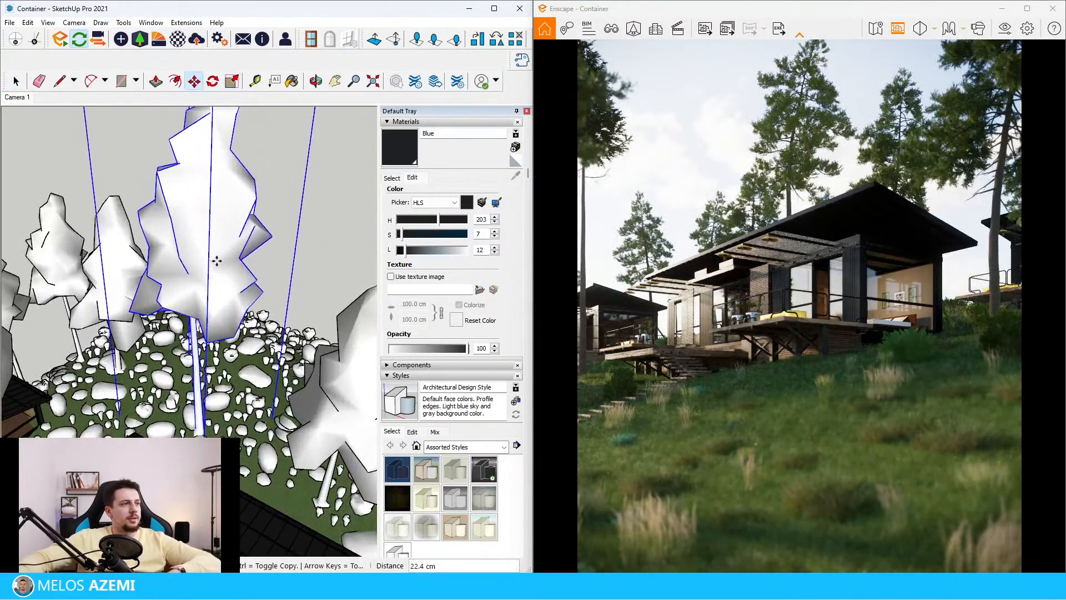
{"action": "left_click", "coordinate": [262, 257]}
{"action": "left_click", "coordinate": [261, 257]}
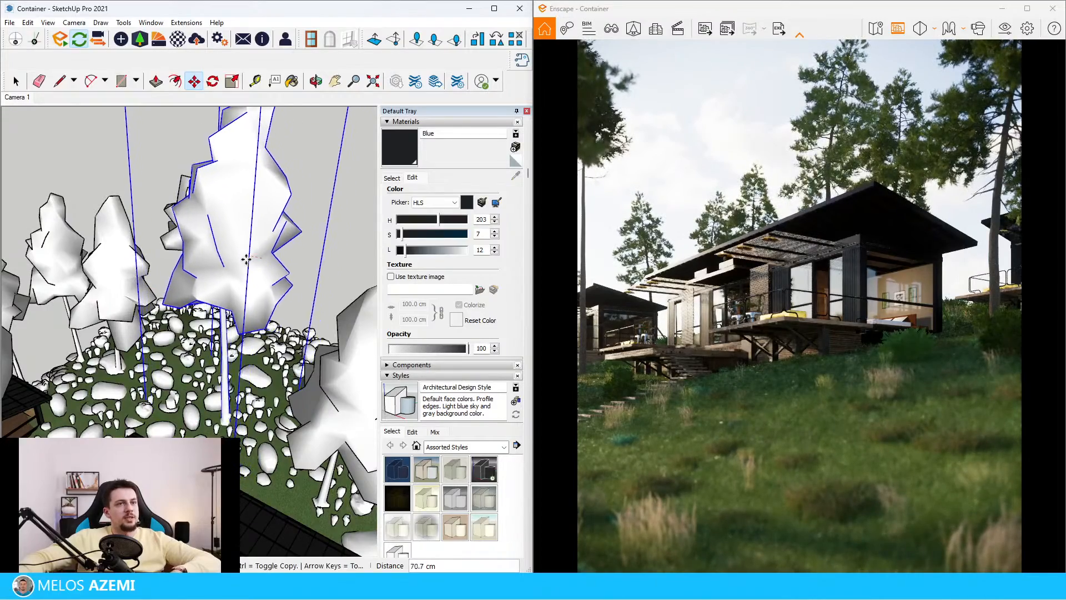
{"action": "left_click", "coordinate": [246, 260]}
{"action": "mouse_move", "coordinate": [246, 260]}
{"action": "middle_mouse_down"}
{"action": "mouse_move", "coordinate": [241, 210]}
{"action": "mouse_move", "coordinate": [171, 279]}
{"action": "middle_mouse_up"}
{"action": "key", "text": "space"}
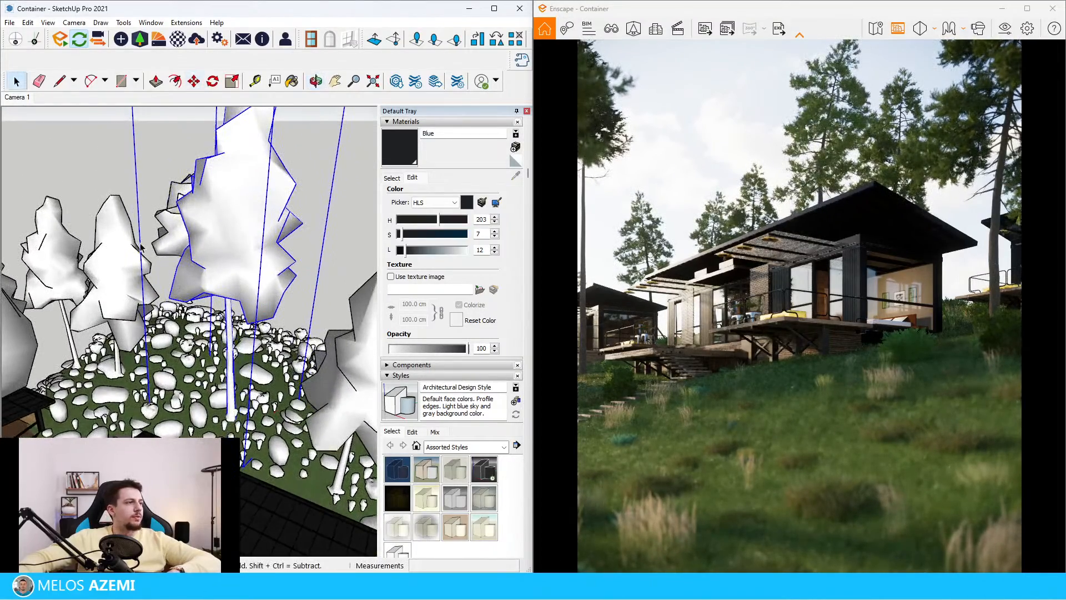
Enlarge the neighbouring smaller tree on the hill and reposition it to the left of the scaled tree in the render.
{"action": "key", "text": "s"}
{"action": "middle_click_drag", "start_coordinate": [119, 243], "coordinate": [376, 216]}
{"action": "scroll", "coordinate": [383, 218], "scroll_direction": "down", "scroll_amount": 2}
{"action": "scroll", "coordinate": [136, 241], "scroll_direction": "up", "scroll_amount": 2}
{"action": "key", "text": "m"}
{"action": "left_click", "coordinate": [230, 381]}
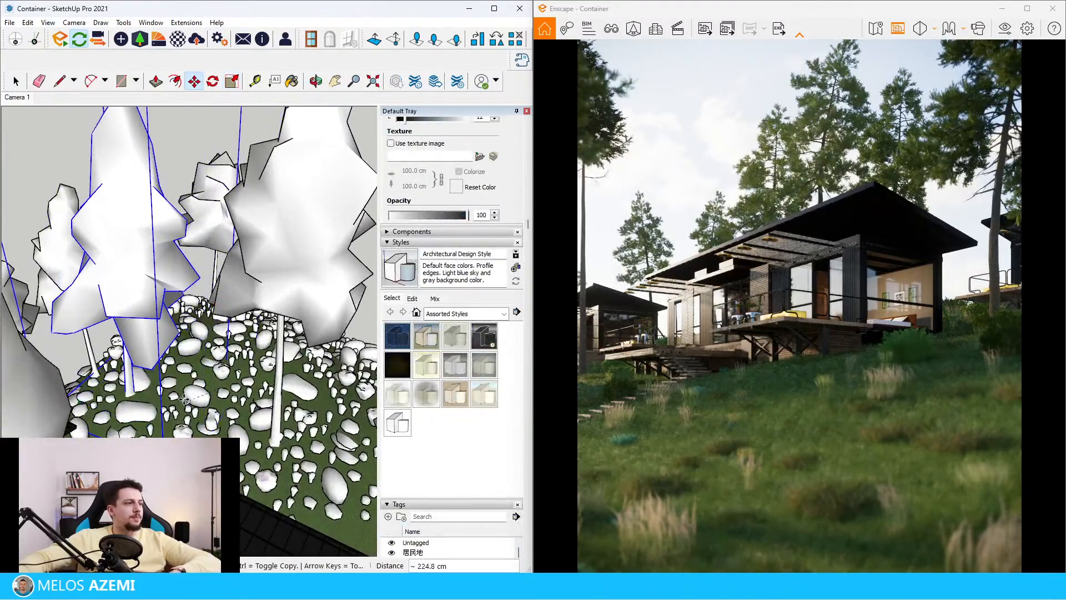
{"action": "left_click", "coordinate": [196, 401]}
{"action": "scroll", "coordinate": [196, 401], "scroll_direction": "down", "scroll_amount": 5}
{"action": "key", "text": "space"}
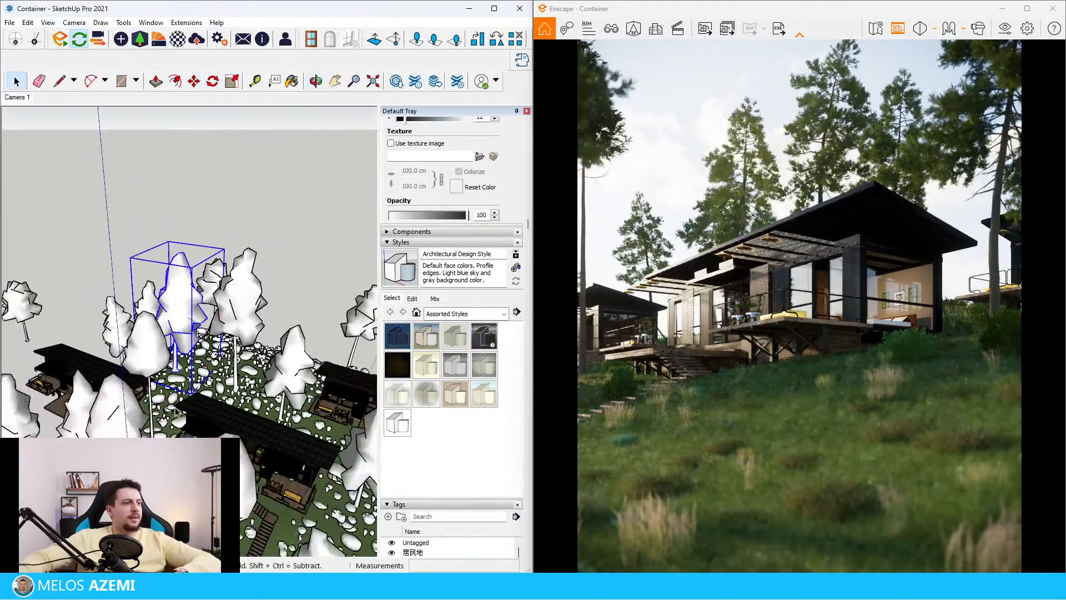
Place the rounded tree beside the central cabin's roof onto the hill directly behind that cabin.
{"action": "mouse_move", "coordinate": [139, 261]}
{"action": "middle_mouse_down"}
{"action": "mouse_move", "coordinate": [118, 313]}
{"action": "mouse_move", "coordinate": [145, 367]}
{"action": "middle_mouse_up"}
{"action": "key", "text": "m"}
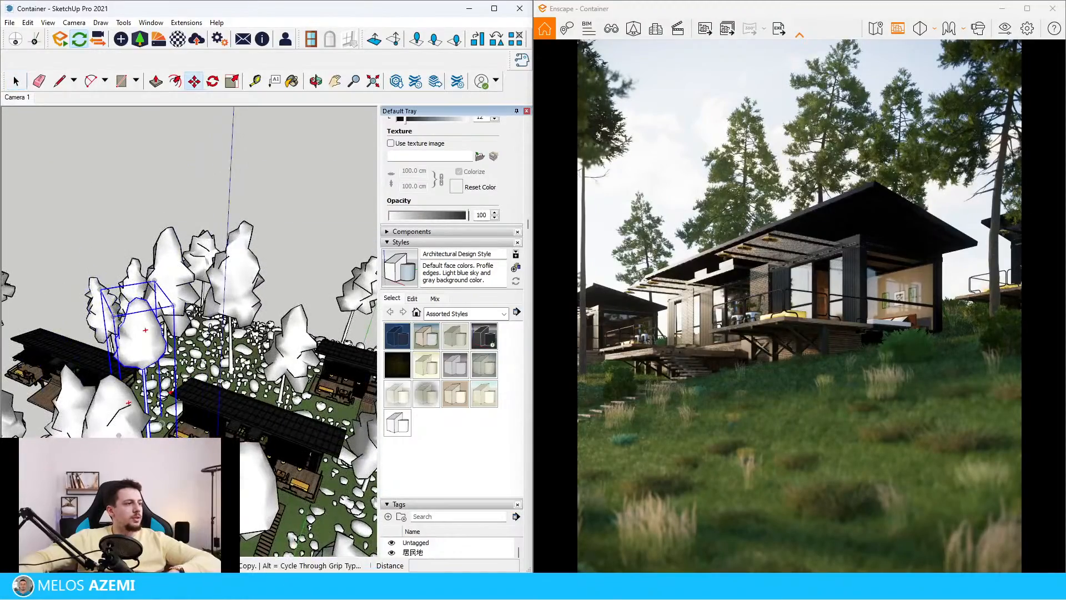
{"action": "left_click", "coordinate": [253, 378]}
{"action": "scroll", "coordinate": [254, 374], "scroll_direction": "up", "scroll_amount": 6}
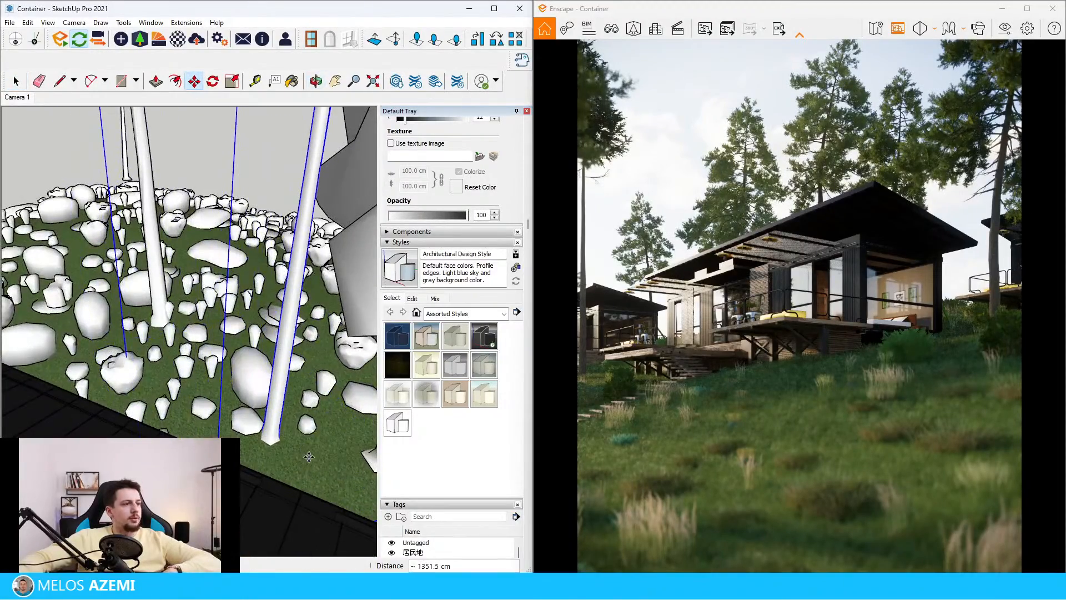
{"action": "middle_click_drag", "start_coordinate": [300, 401], "coordinate": [305, 408]}
{"action": "scroll", "coordinate": [306, 408], "scroll_direction": "down", "scroll_amount": 5}
{"action": "key", "text": "m"}
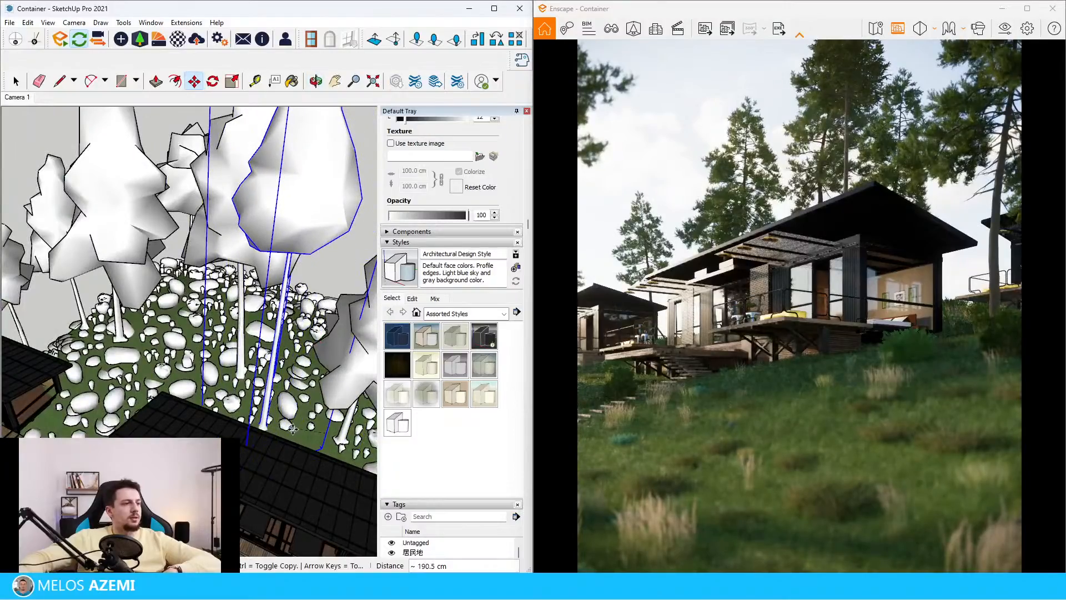
Shrink the rounded tree behind the central cabin and enlarge it again by a factor of 1.42.
{"action": "scroll", "coordinate": [261, 422], "scroll_direction": "down", "scroll_amount": 4}
{"action": "key", "text": "s"}
{"action": "left_click", "coordinate": [340, 239]}
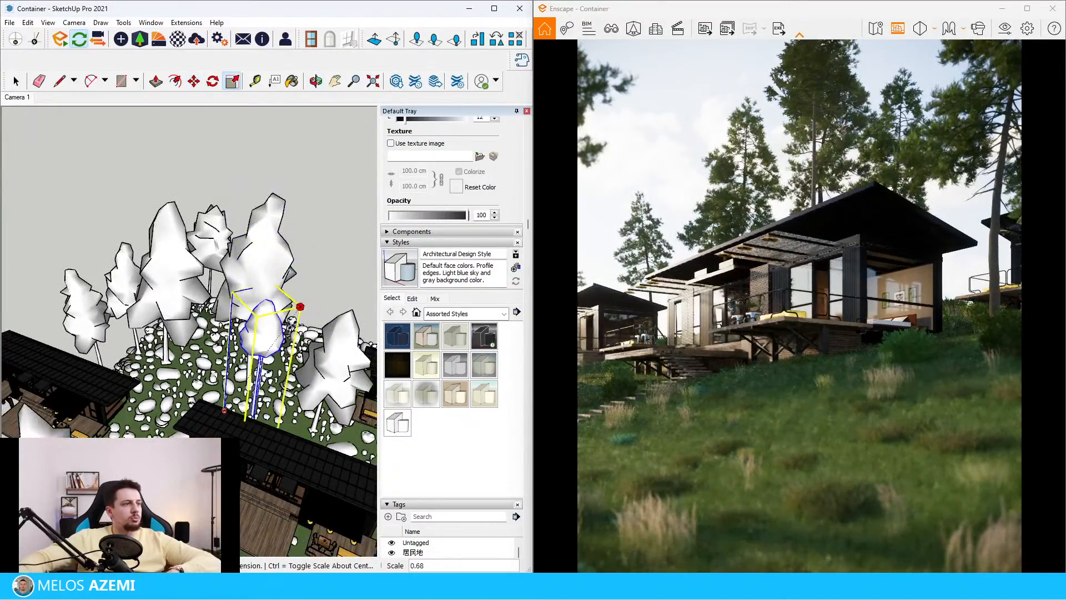
{"action": "left_click", "coordinate": [282, 341]}
{"action": "scroll", "coordinate": [283, 344], "scroll_direction": "up", "scroll_amount": 1}
{"action": "middle_click_drag", "start_coordinate": [284, 353], "coordinate": [289, 342]}
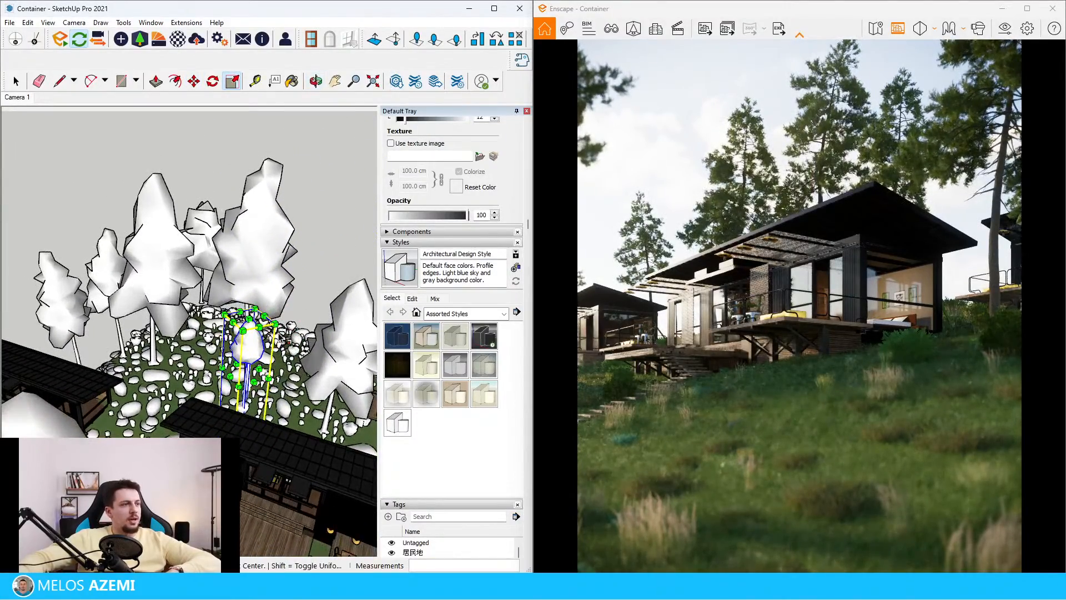
{"action": "left_click", "coordinate": [329, 293]}
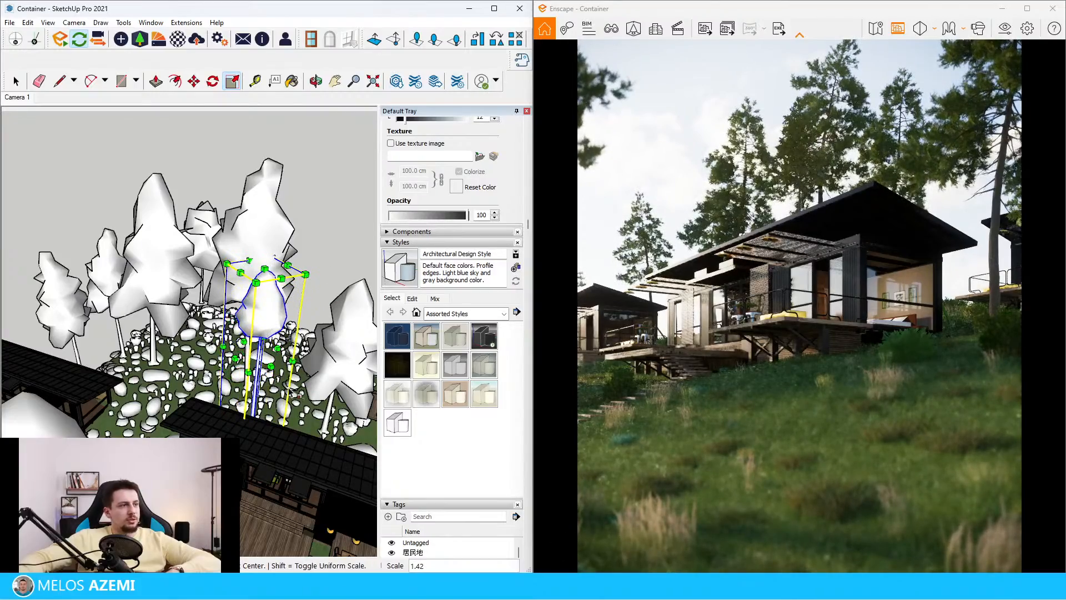
Move the rounded tree to the gap between the leftmost and central cabins, beside the small background tree in the render.
{"action": "key", "text": "m"}
{"action": "left_click", "coordinate": [309, 426]}
{"action": "scroll", "coordinate": [211, 410], "scroll_direction": "up", "scroll_amount": 3}
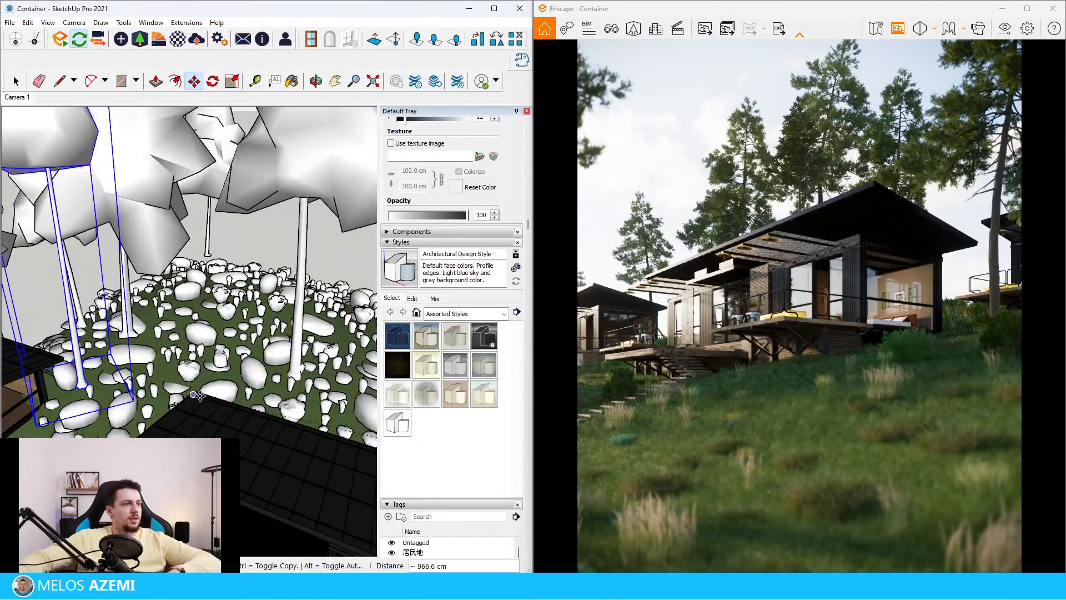
{"action": "scroll", "coordinate": [174, 236], "scroll_direction": "up", "scroll_amount": 1}
{"action": "scroll", "coordinate": [174, 236], "scroll_direction": "down", "scroll_amount": 3}
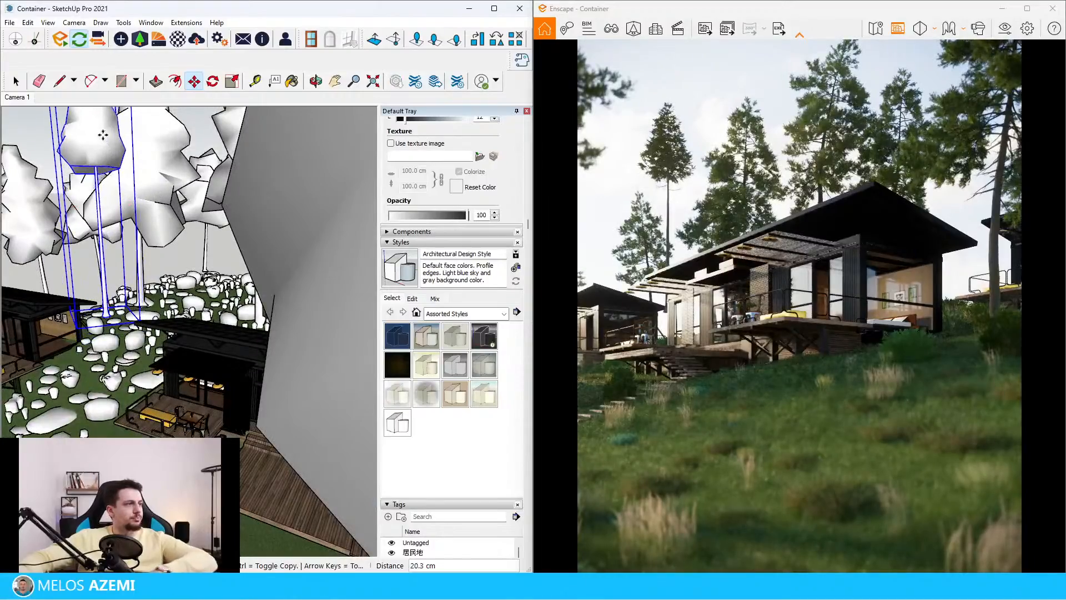
{"action": "left_click", "coordinate": [119, 201]}
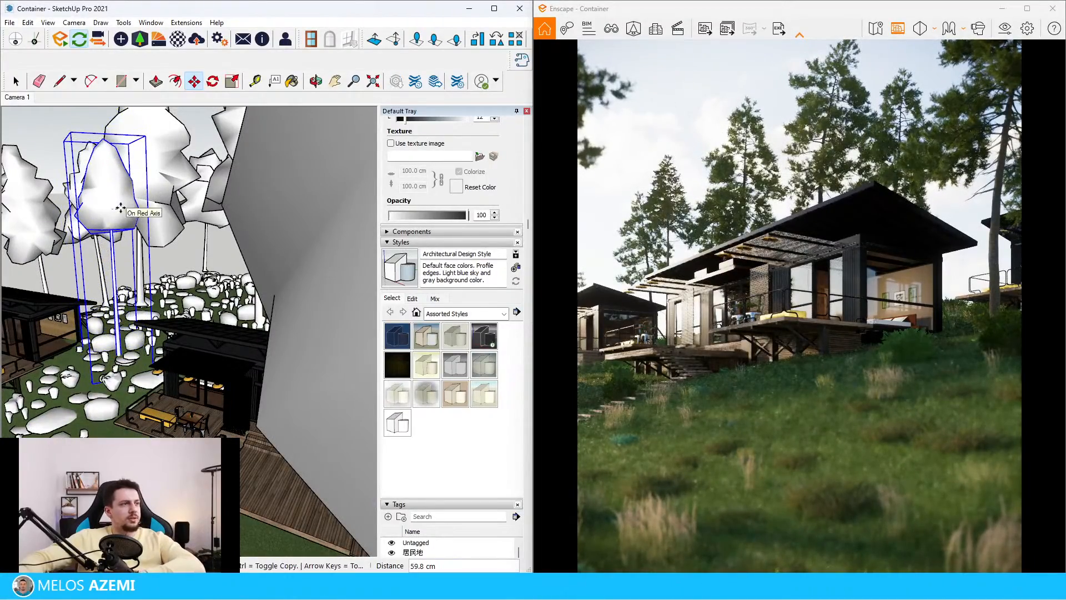
{"action": "scroll", "coordinate": [144, 255], "scroll_direction": "down", "scroll_amount": 10}
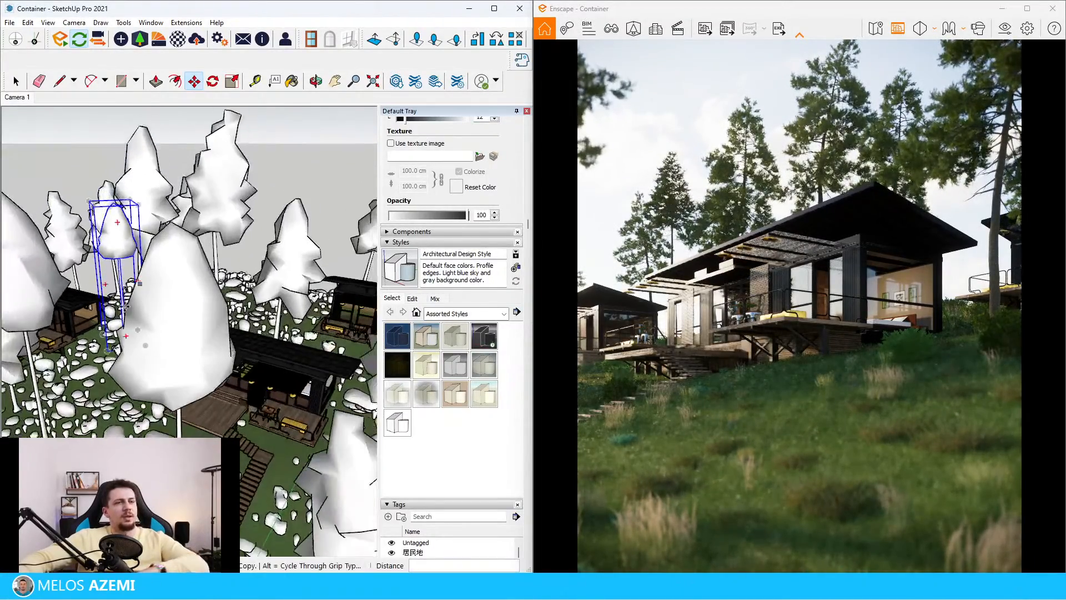
{"action": "key", "text": "space"}
{"action": "middle_click_drag", "start_coordinate": [114, 304], "coordinate": [198, 352]}
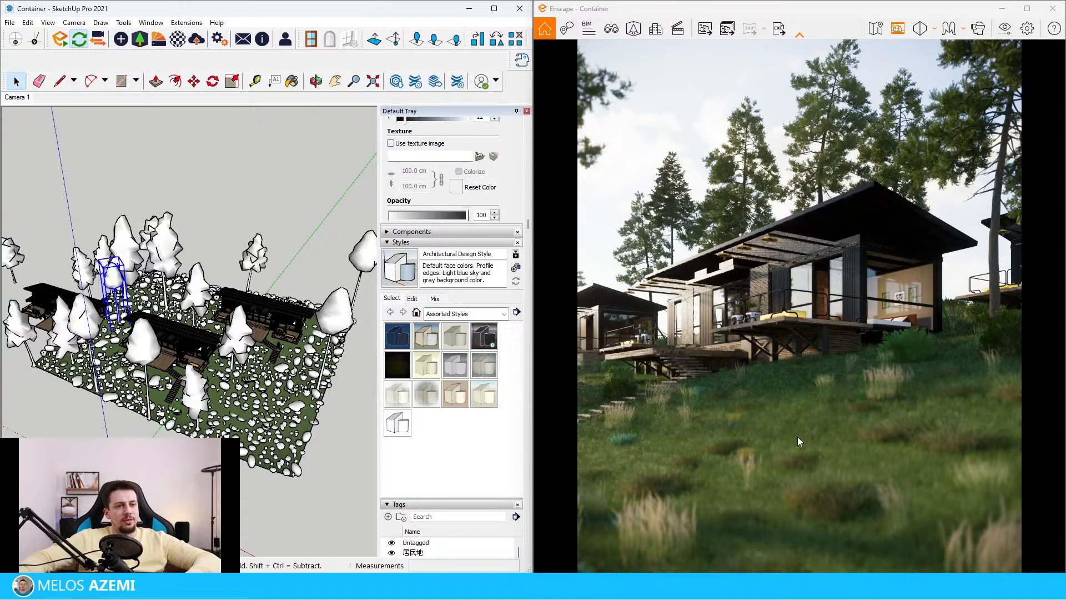
Move the front-slope tree near the central cabin's stairs to frame the render's left foreground, and undo the last small shift.
{"action": "scroll", "coordinate": [114, 410], "scroll_direction": "up", "scroll_amount": 10}
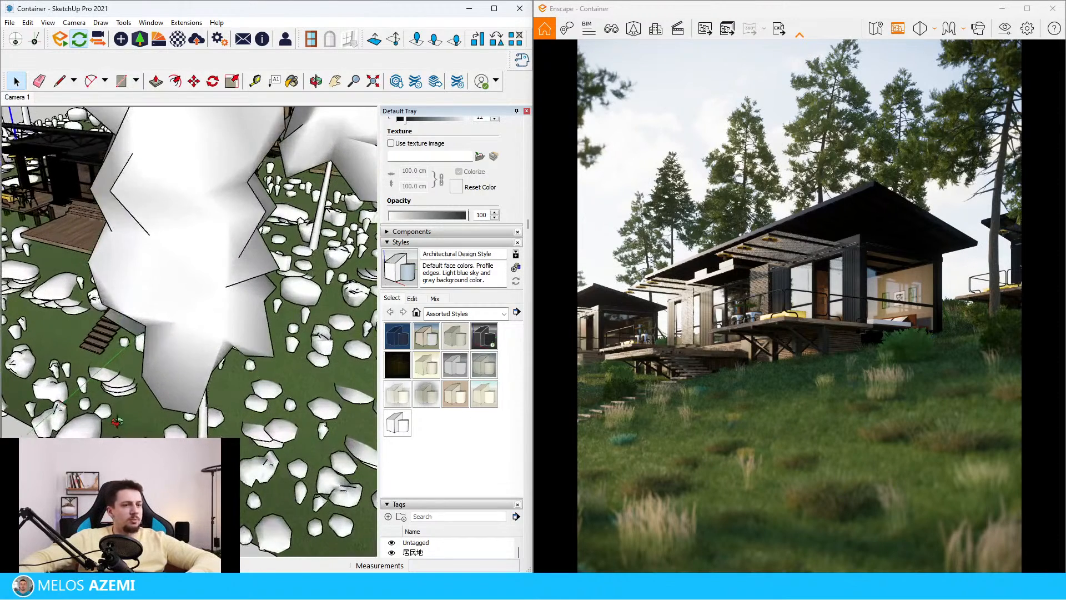
{"action": "scroll", "coordinate": [113, 410], "scroll_direction": "down", "scroll_amount": 10}
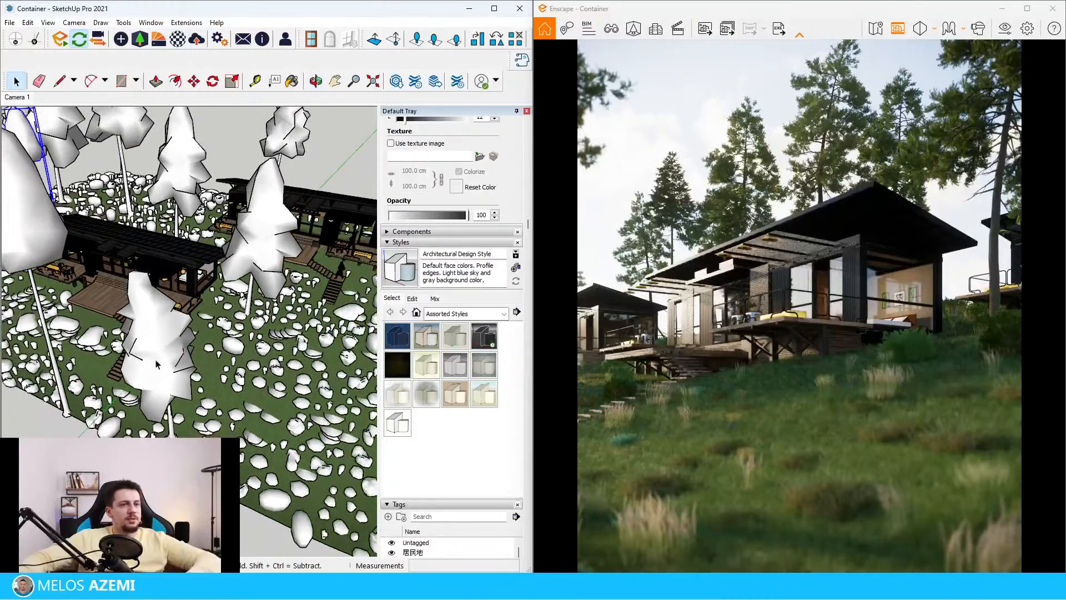
{"action": "key", "text": "space"}
{"action": "scroll", "coordinate": [141, 382], "scroll_direction": "up", "scroll_amount": 8}
{"action": "key", "text": "m"}
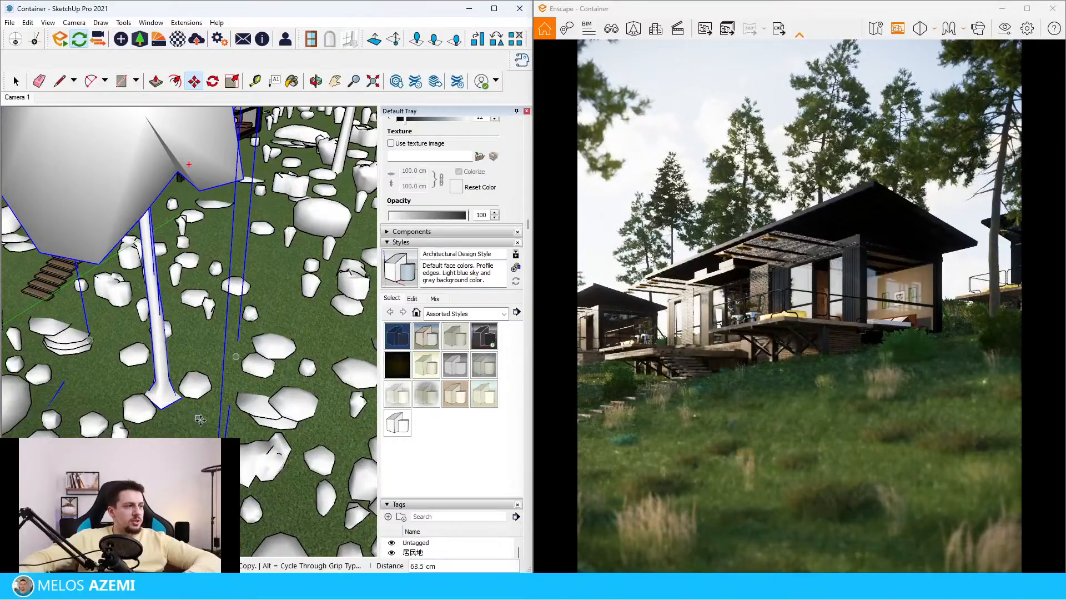
{"action": "middle_click_drag", "start_coordinate": [180, 411], "coordinate": [225, 364]}
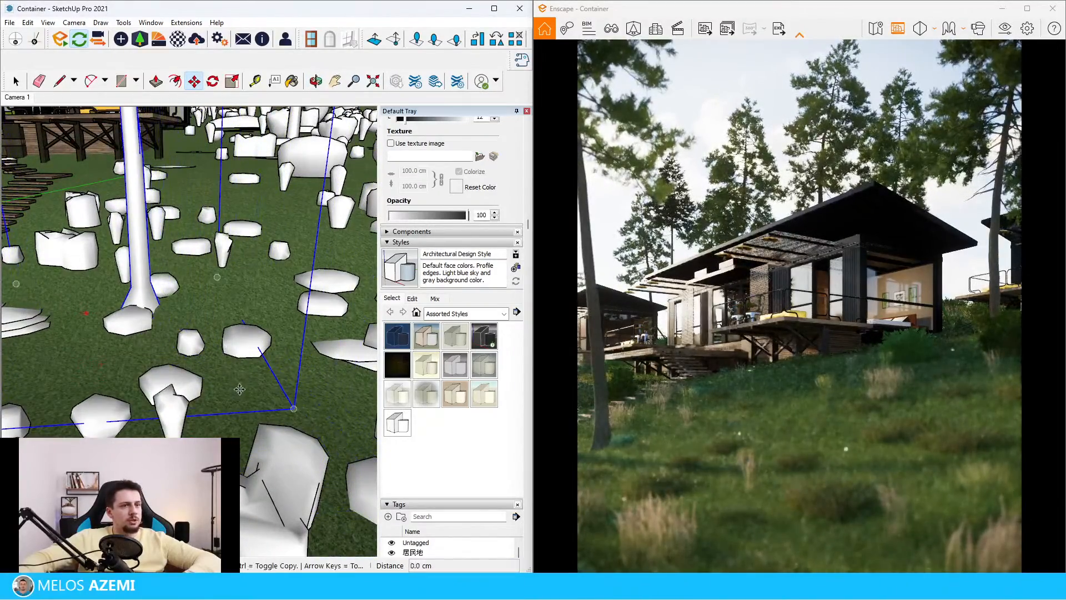
{"action": "key", "text": "ctrl+z"}
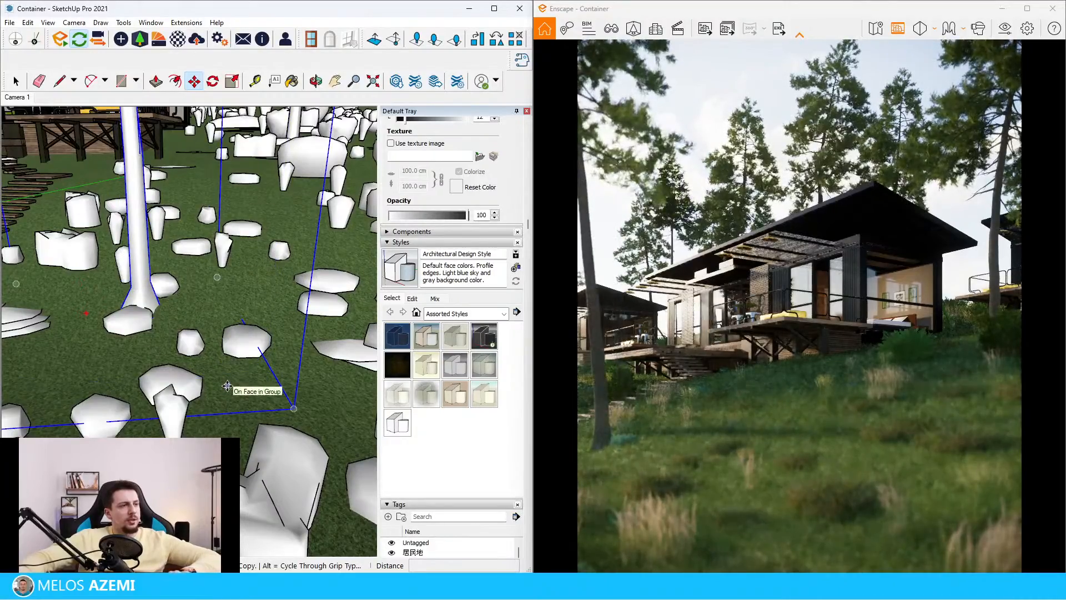
Move the foreground tree across the front slope so its trunk frames the right edge of the render.
{"action": "scroll", "coordinate": [115, 356], "scroll_direction": "down", "scroll_amount": 3}
{"action": "mouse_move", "coordinate": [111, 387]}
{"action": "middle_mouse_down"}
{"action": "mouse_move", "coordinate": [92, 400]}
{"action": "mouse_move", "coordinate": [83, 383]}
{"action": "middle_mouse_up"}
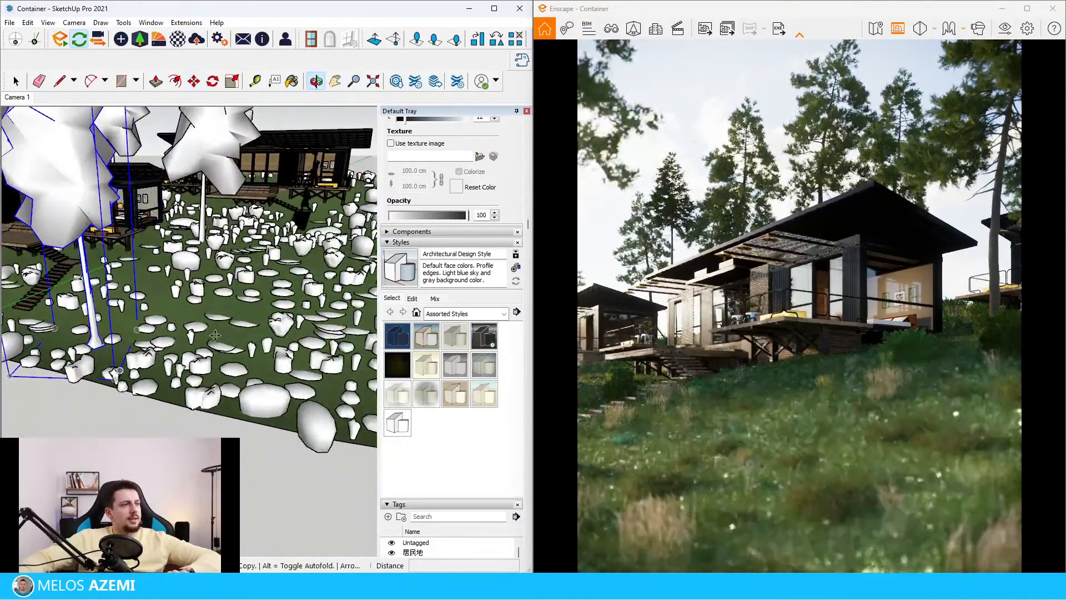
{"action": "mouse_move", "coordinate": [83, 311]}
{"action": "middle_mouse_down"}
{"action": "mouse_move", "coordinate": [89, 299]}
{"action": "mouse_move", "coordinate": [84, 344]}
{"action": "middle_mouse_up"}
{"action": "left_click", "coordinate": [83, 345]}
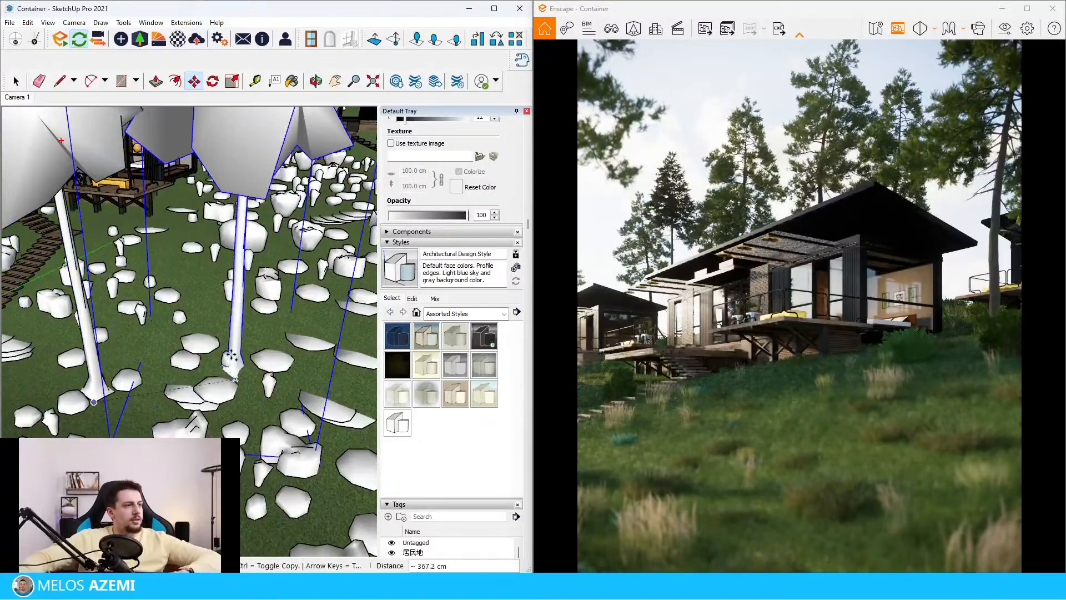
{"action": "middle_click_drag", "start_coordinate": [216, 288], "coordinate": [261, 375]}
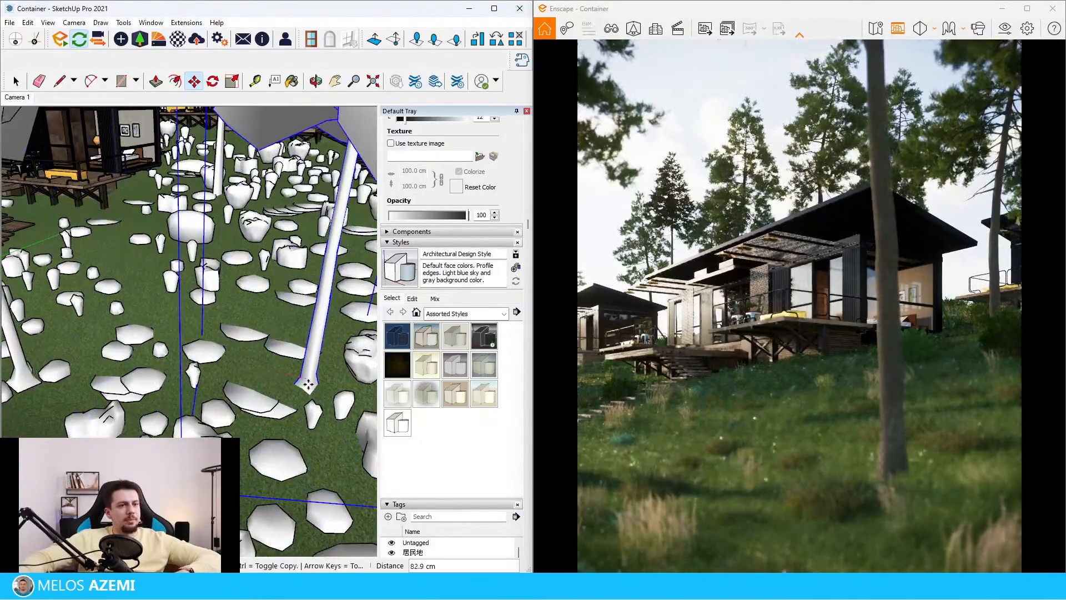
{"action": "left_click", "coordinate": [314, 394]}
{"action": "left_click", "coordinate": [313, 394]}
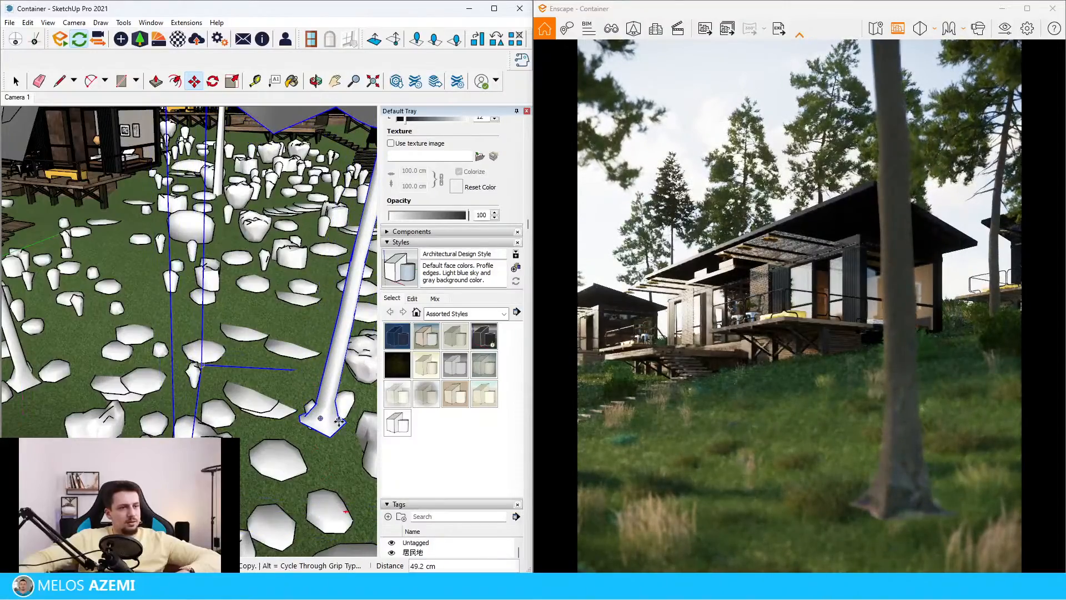
{"action": "middle_click_drag", "start_coordinate": [369, 449], "coordinate": [300, 428]}
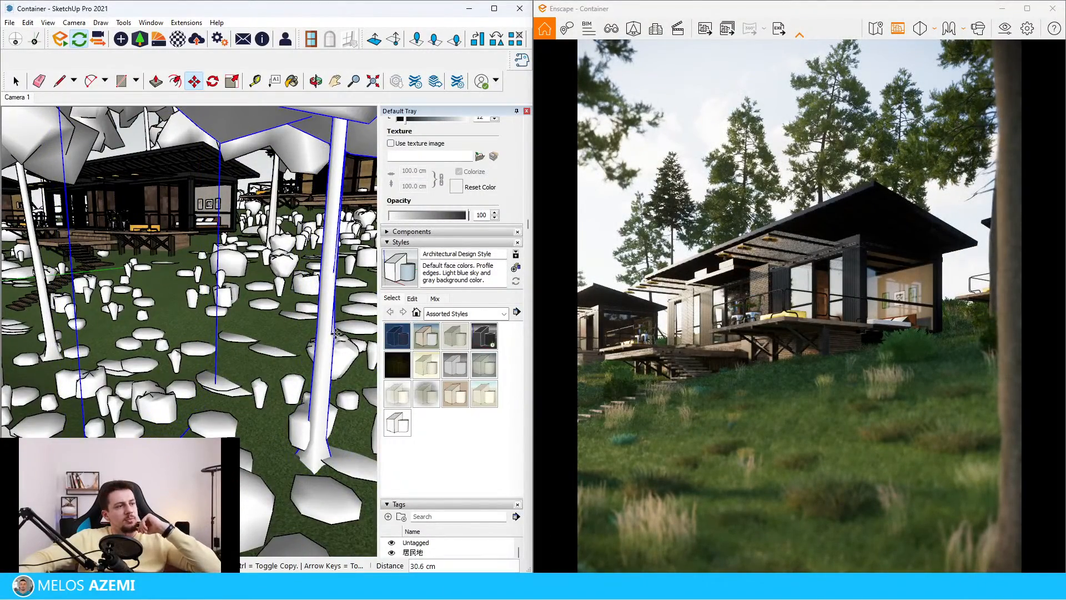
{"action": "key", "text": "space"}
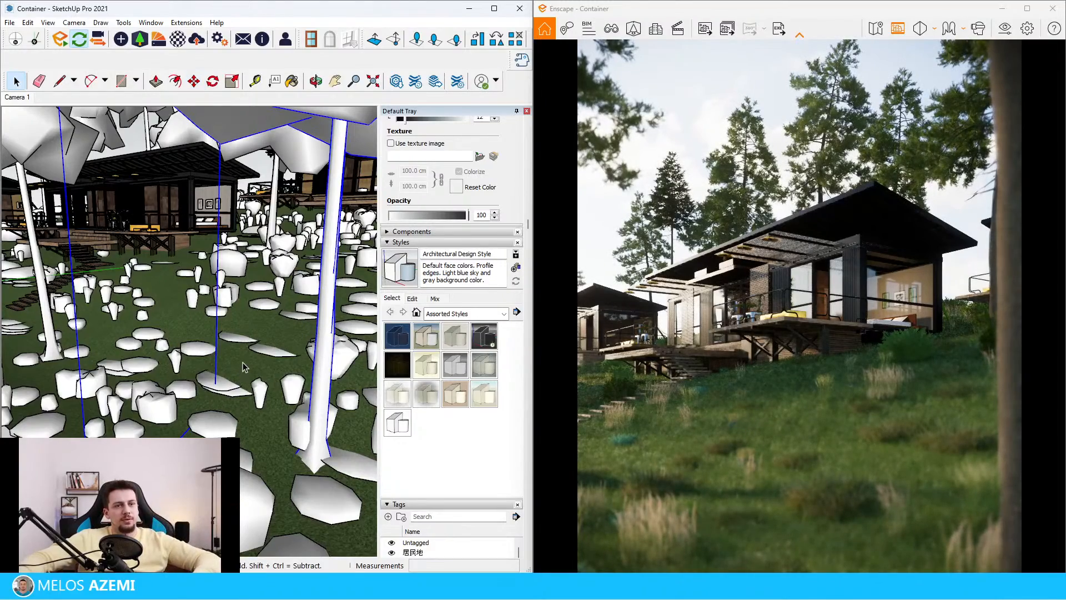
Move the pine hidden behind the foreground trunk closer to the central cabin's bedroom end so it clears that trunk in the render.
{"action": "scroll", "coordinate": [330, 338], "scroll_direction": "up", "scroll_amount": 6}
{"action": "left_click", "coordinate": [335, 423]}
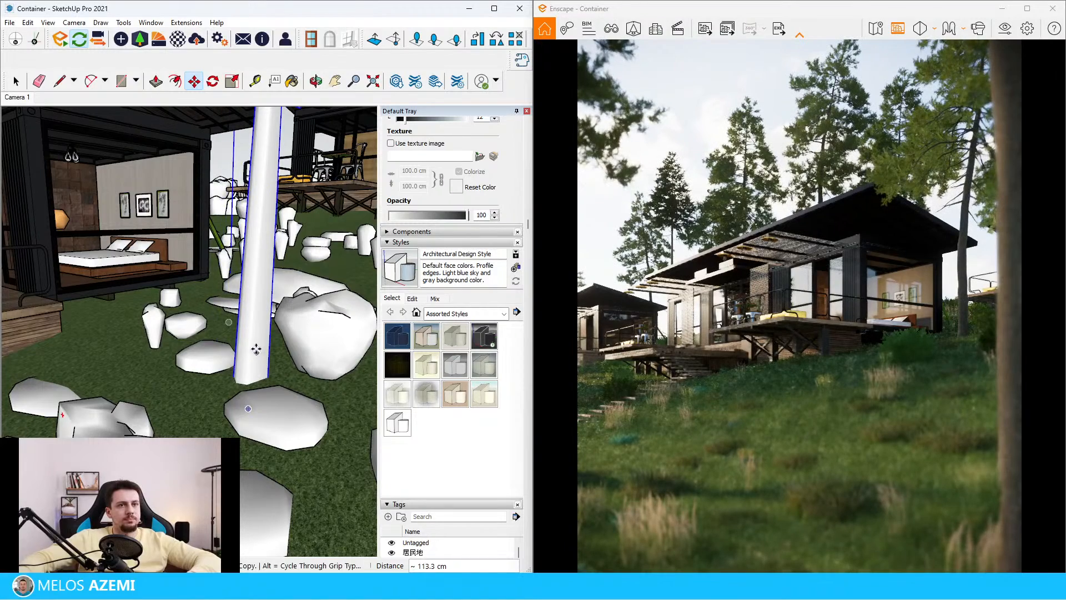
{"action": "key", "text": "space"}
Insert a tall pine from the Enscape asset library's Vegetation category onto the rocky slope behind the central cabin.
{"action": "middle_click_drag", "start_coordinate": [261, 369], "coordinate": [228, 402]}
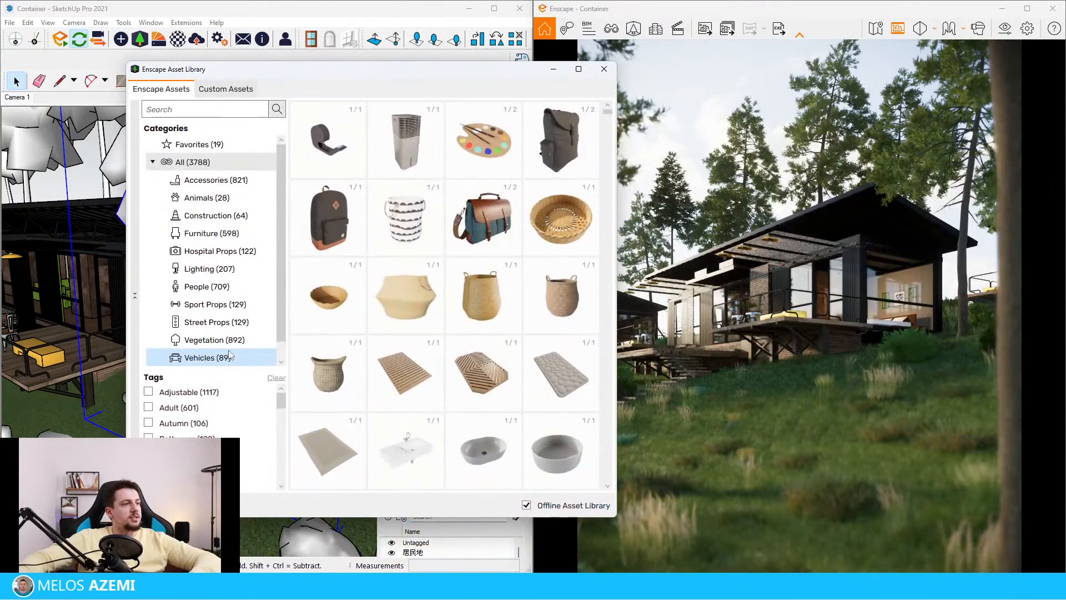
{"action": "left_click", "coordinate": [207, 357]}
{"action": "left_click", "coordinate": [214, 340]}
{"action": "scroll", "coordinate": [317, 416], "scroll_direction": "down", "scroll_amount": 5}
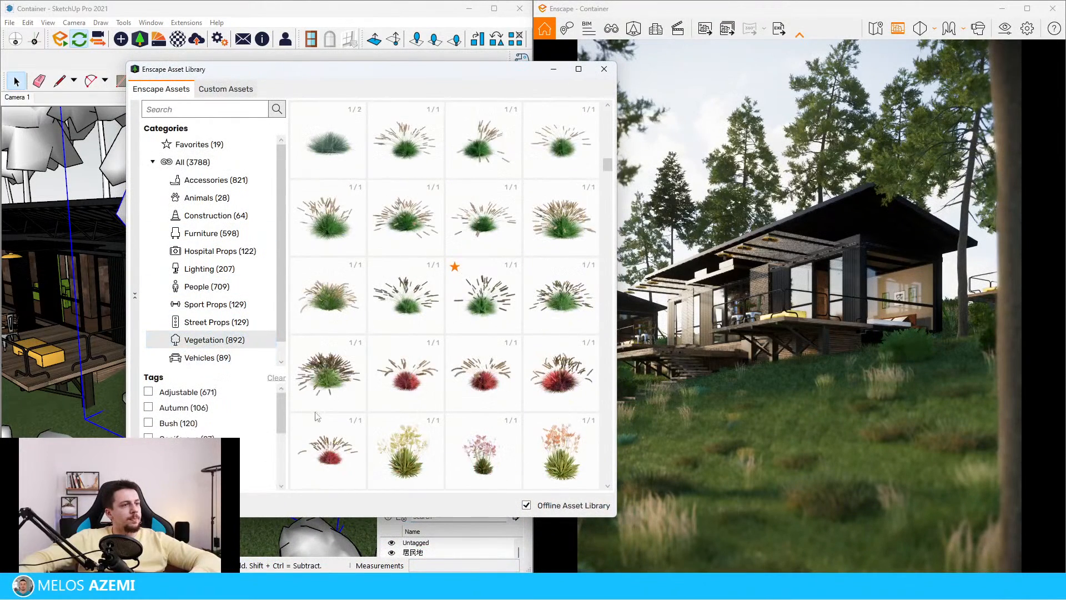
{"action": "scroll", "coordinate": [316, 416], "scroll_direction": "down", "scroll_amount": 1}
{"action": "scroll", "coordinate": [157, 422], "scroll_direction": "down", "scroll_amount": 2}
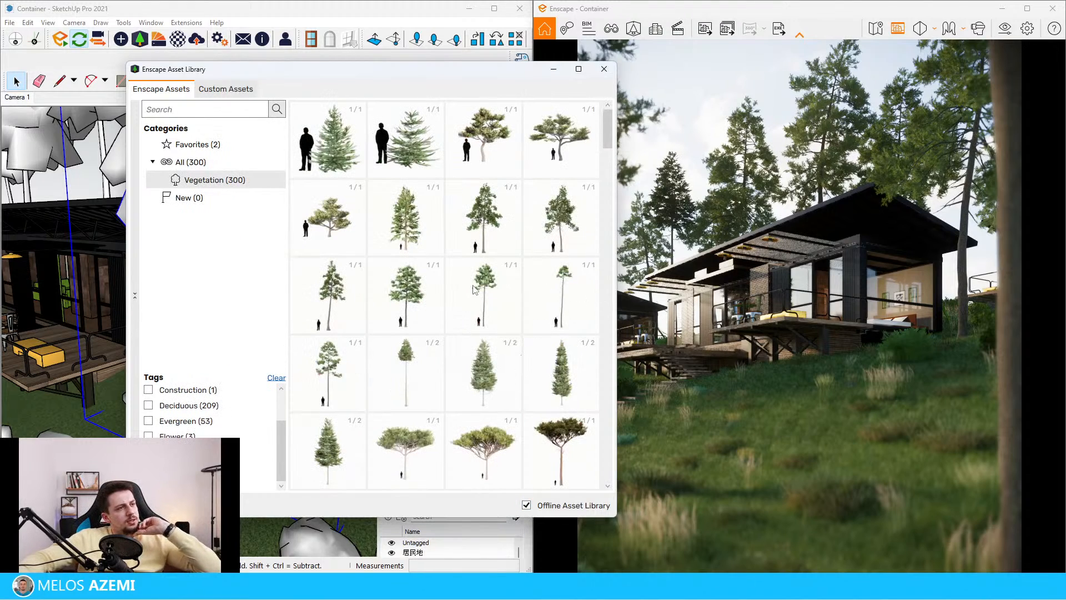
{"action": "left_click", "coordinate": [562, 245]}
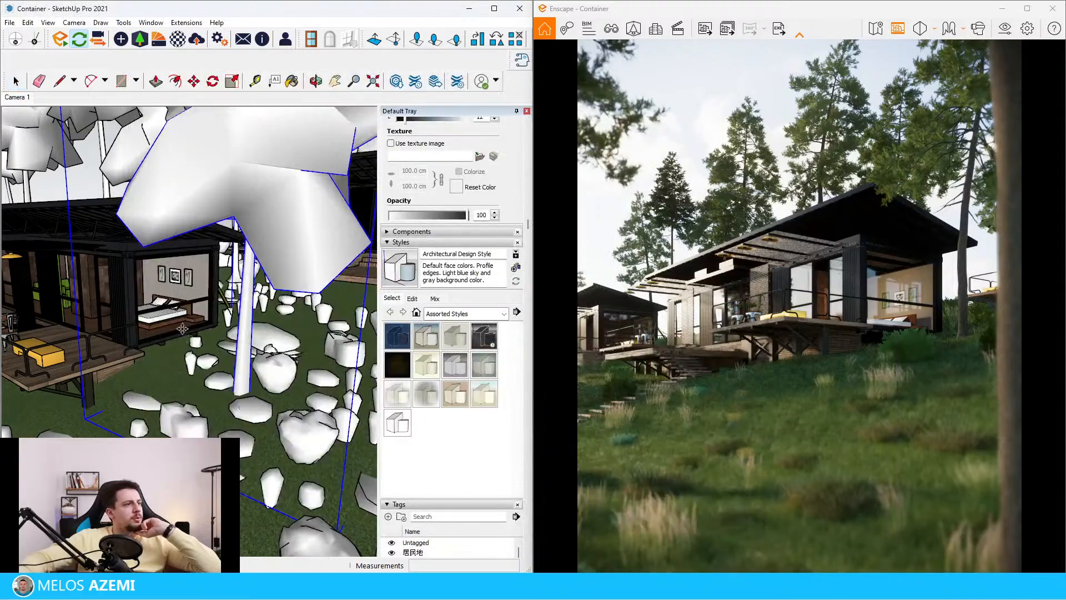
{"action": "middle_click_drag", "start_coordinate": [183, 329], "coordinate": [318, 327]}
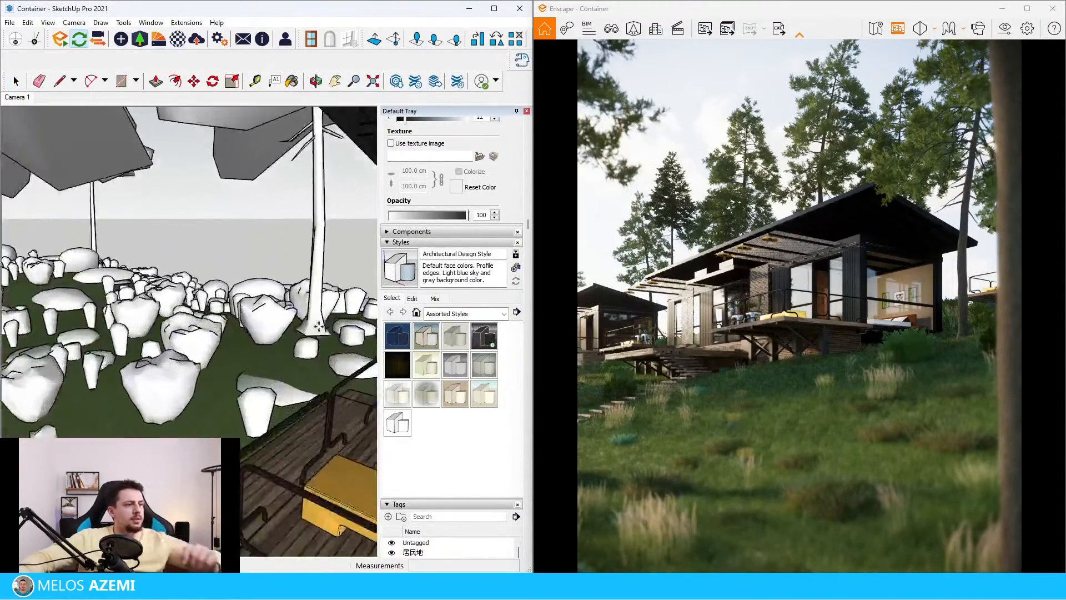
{"action": "scroll", "coordinate": [323, 325], "scroll_direction": "up", "scroll_amount": 3}
{"action": "scroll", "coordinate": [325, 333], "scroll_direction": "down", "scroll_amount": 3}
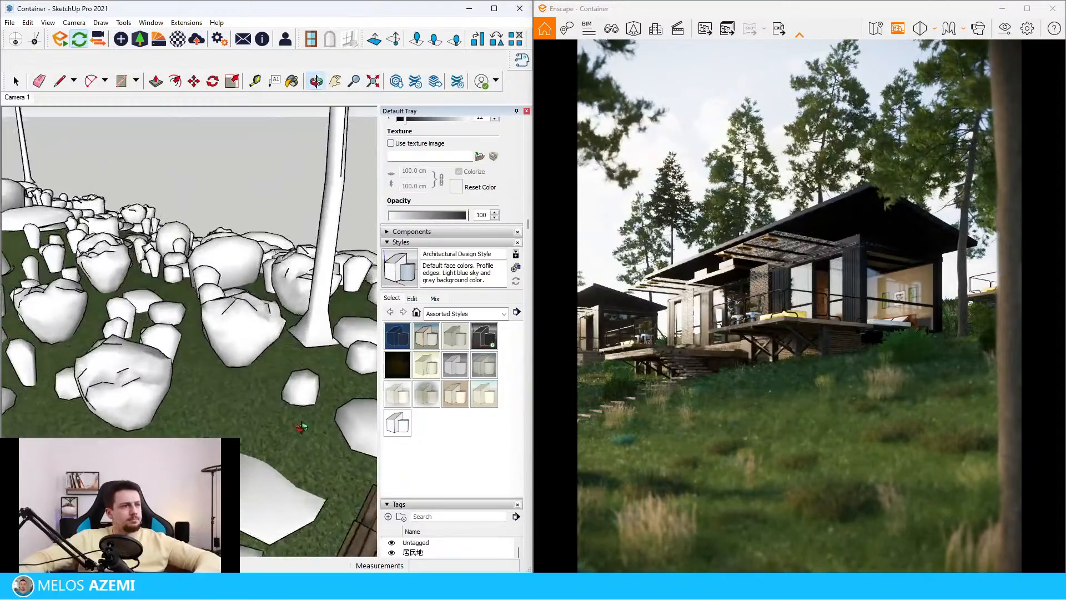
{"action": "left_click", "coordinate": [322, 350]}
Reposition the newly inserted pine on the slope behind the cabin and lower its trunk base into the ground.
{"action": "key", "text": "m"}
{"action": "left_click", "coordinate": [321, 349]}
{"action": "scroll", "coordinate": [159, 270], "scroll_direction": "up", "scroll_amount": 3}
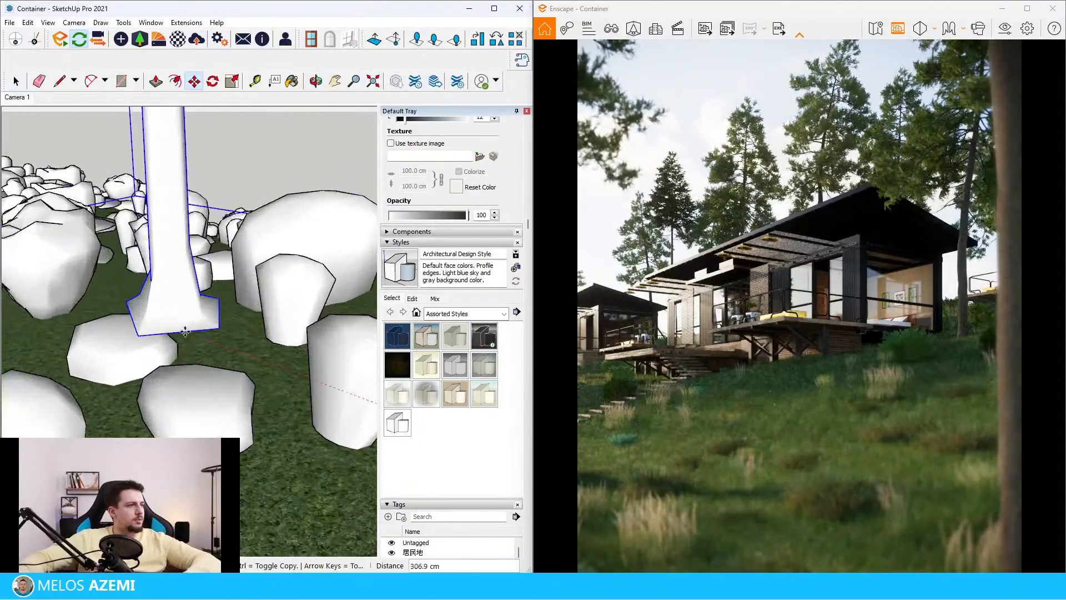
{"action": "left_click", "coordinate": [190, 324]}
{"action": "left_click", "coordinate": [176, 148]}
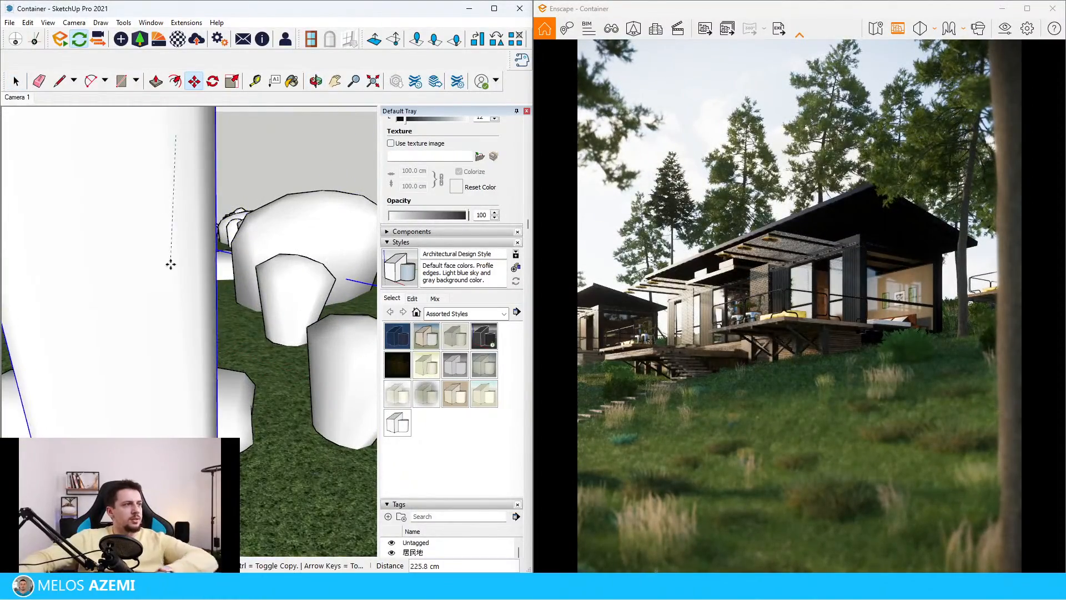
{"action": "left_click", "coordinate": [180, 235]}
{"action": "left_click", "coordinate": [181, 233]}
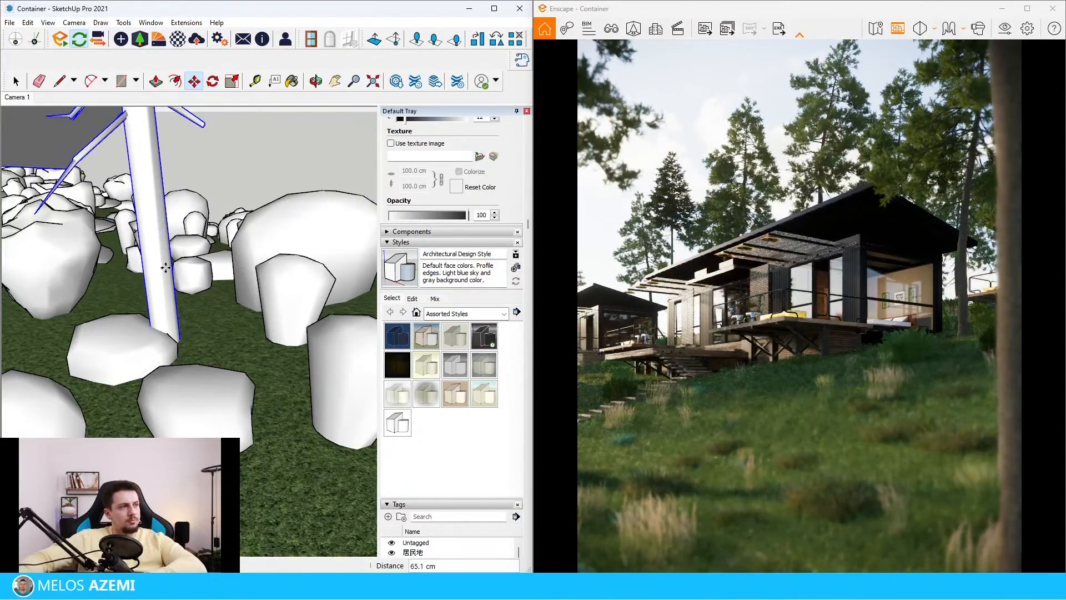
{"action": "scroll", "coordinate": [162, 255], "scroll_direction": "down", "scroll_amount": 10}
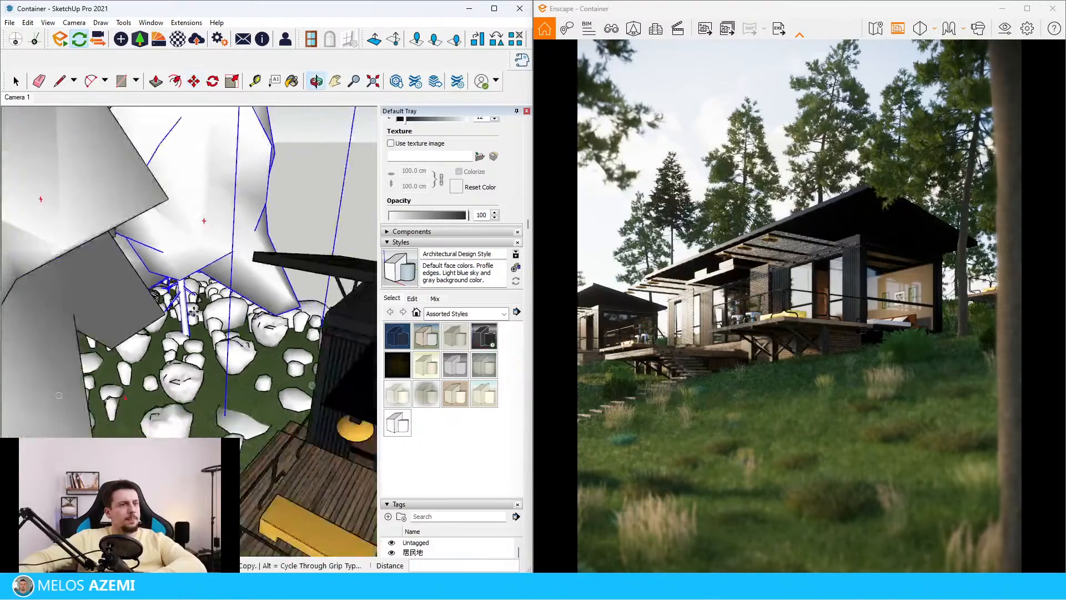
{"action": "scroll", "coordinate": [190, 297], "scroll_direction": "down", "scroll_amount": 5}
{"action": "scroll", "coordinate": [100, 255], "scroll_direction": "up", "scroll_amount": 3}
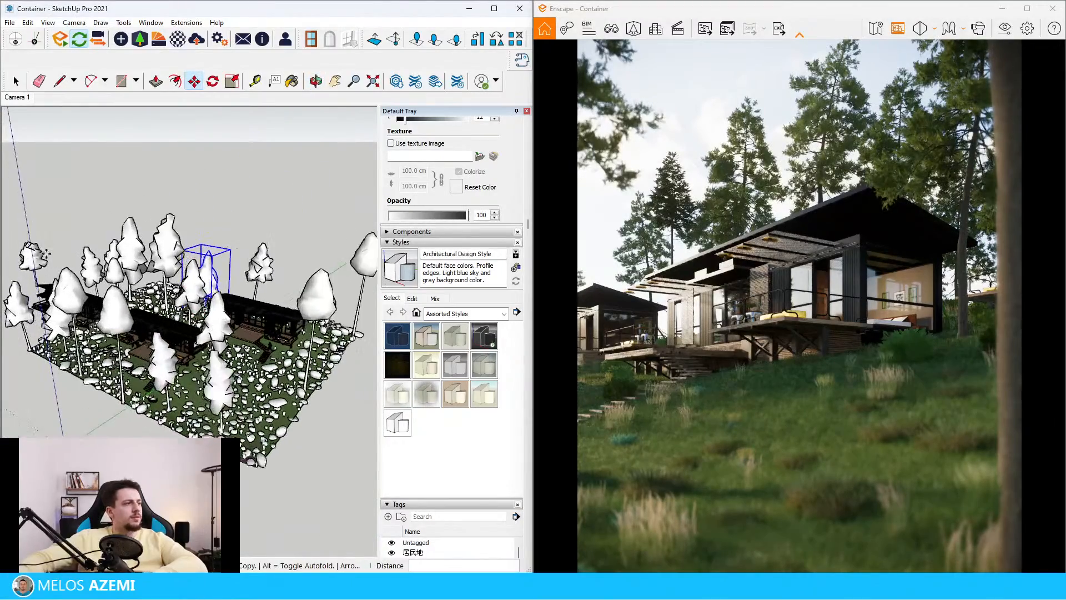
{"action": "key", "text": "space"}
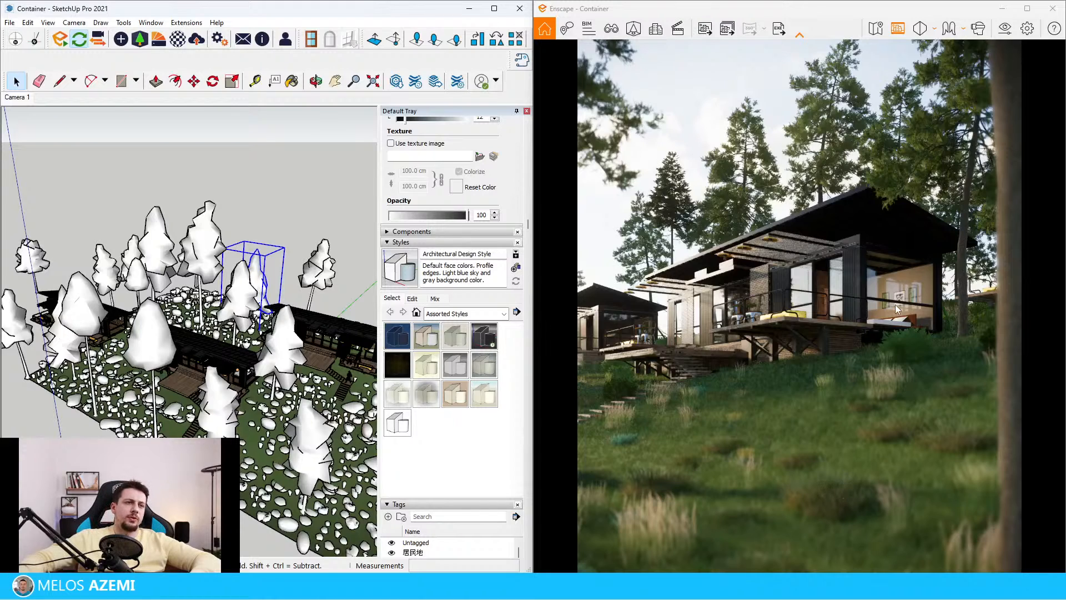
{"action": "left_click", "coordinate": [1006, 33]}
{"action": "left_click", "coordinate": [496, 90]}
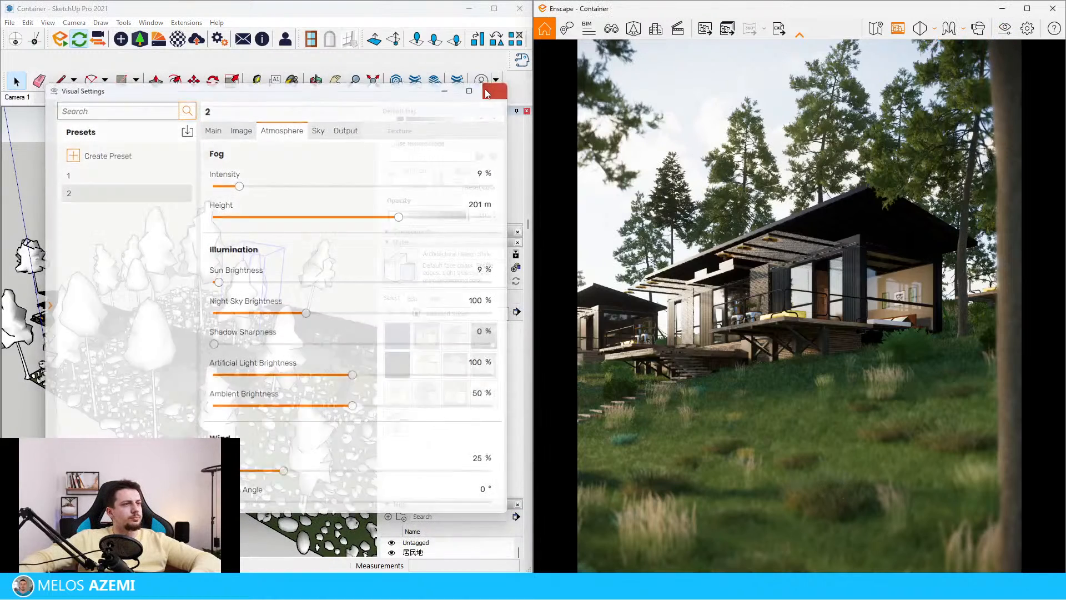
Insert a tall narrow conifer from the Enscape asset library's Vegetation category near the cabins.
{"action": "left_click", "coordinate": [140, 39]}
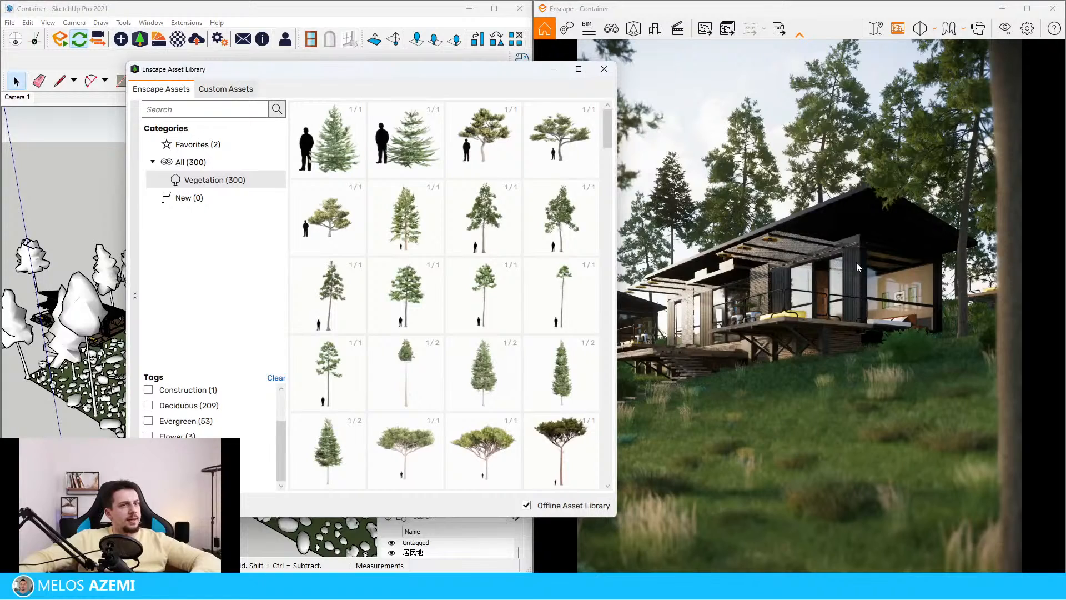
{"action": "mouse_move", "coordinate": [476, 67]}
{"action": "left_mouse_down"}
{"action": "mouse_move", "coordinate": [239, 89]}
{"action": "mouse_move", "coordinate": [284, 85]}
{"action": "left_mouse_up"}
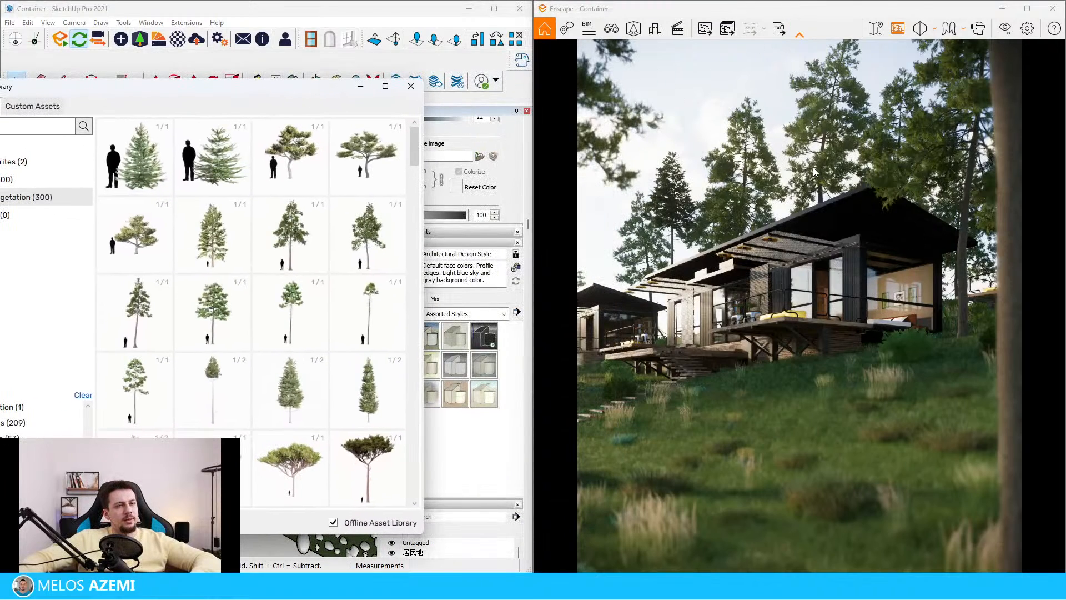
{"action": "left_click_drag", "start_coordinate": [315, 88], "coordinate": [395, 76]}
{"action": "scroll", "coordinate": [420, 336], "scroll_direction": "down", "scroll_amount": 3}
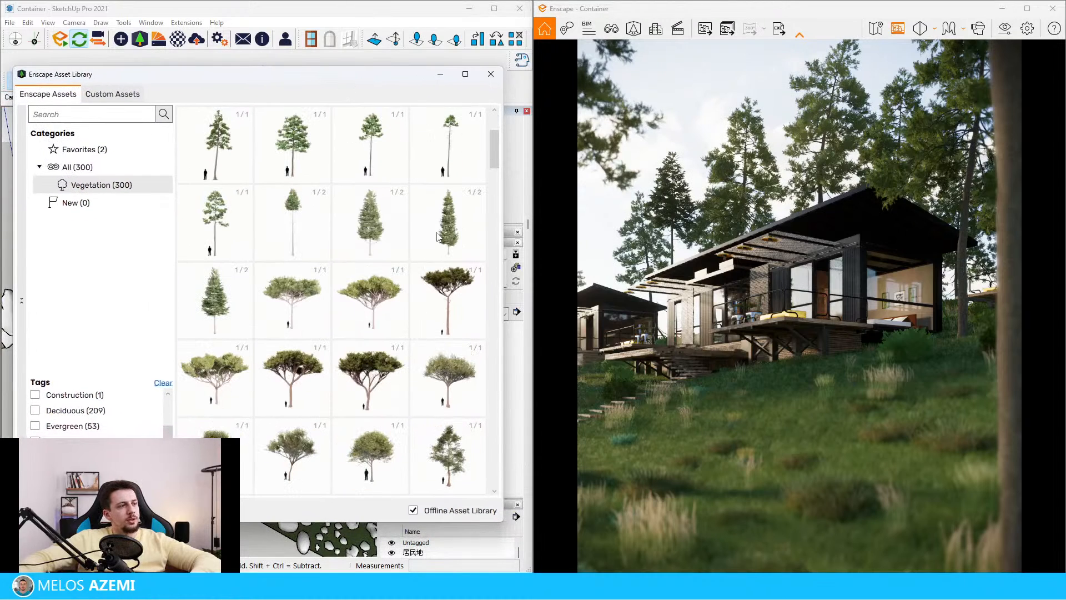
{"action": "left_click", "coordinate": [439, 237]}
{"action": "scroll", "coordinate": [263, 300], "scroll_direction": "up", "scroll_amount": 5}
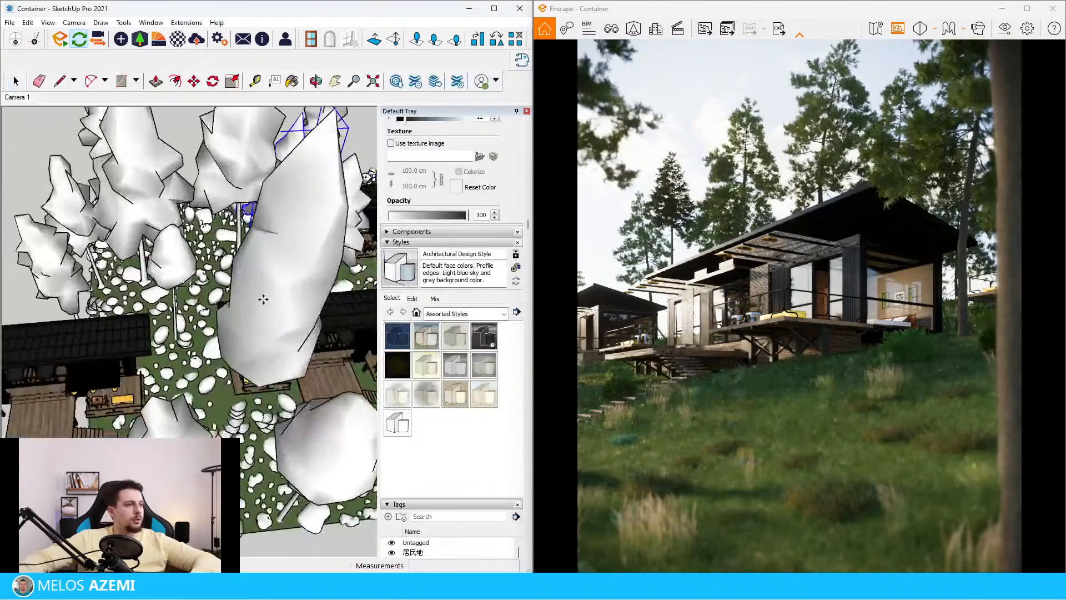
{"action": "scroll", "coordinate": [263, 299], "scroll_direction": "down", "scroll_amount": 3}
{"action": "scroll", "coordinate": [95, 293], "scroll_direction": "up", "scroll_amount": 2}
{"action": "left_click", "coordinate": [91, 302]}
Move the new narrow conifer to the edge of the hill so it rises behind the central cabin's roof in the render.
{"action": "mouse_move", "coordinate": [91, 302]}
{"action": "middle_mouse_down"}
{"action": "mouse_move", "coordinate": [89, 258]}
{"action": "mouse_move", "coordinate": [240, 303]}
{"action": "mouse_move", "coordinate": [225, 282]}
{"action": "middle_mouse_up"}
{"action": "key", "text": "space"}
{"action": "left_click", "coordinate": [84, 231]}
{"action": "key", "text": "m"}
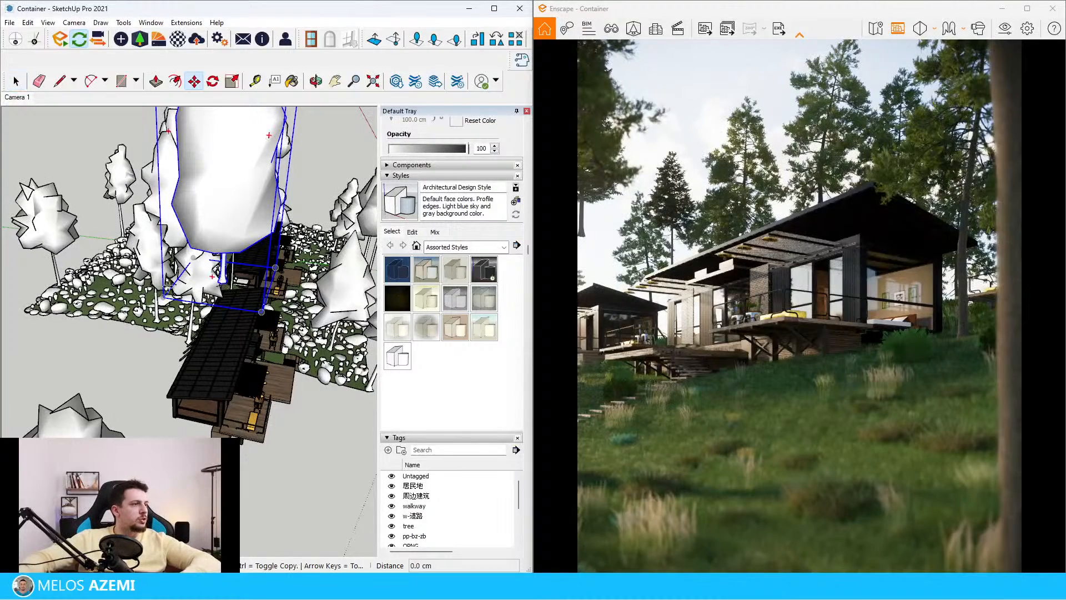
{"action": "left_click", "coordinate": [167, 288]}
{"action": "scroll", "coordinate": [140, 336], "scroll_direction": "up", "scroll_amount": 8}
{"action": "scroll", "coordinate": [184, 305], "scroll_direction": "down", "scroll_amount": 3}
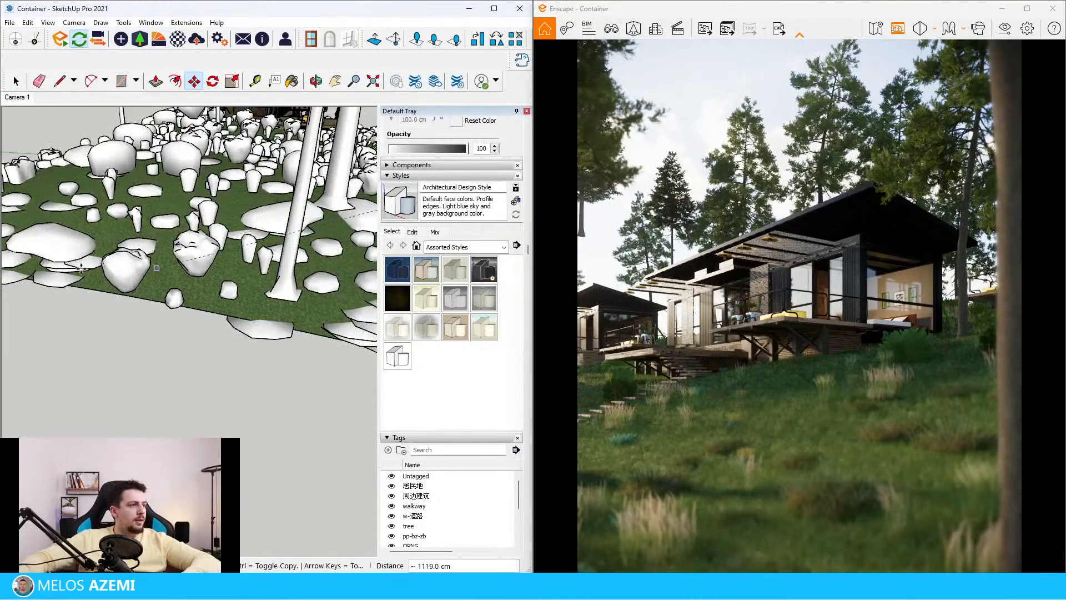
{"action": "left_click", "coordinate": [197, 314]}
{"action": "scroll", "coordinate": [196, 314], "scroll_direction": "down", "scroll_amount": 3}
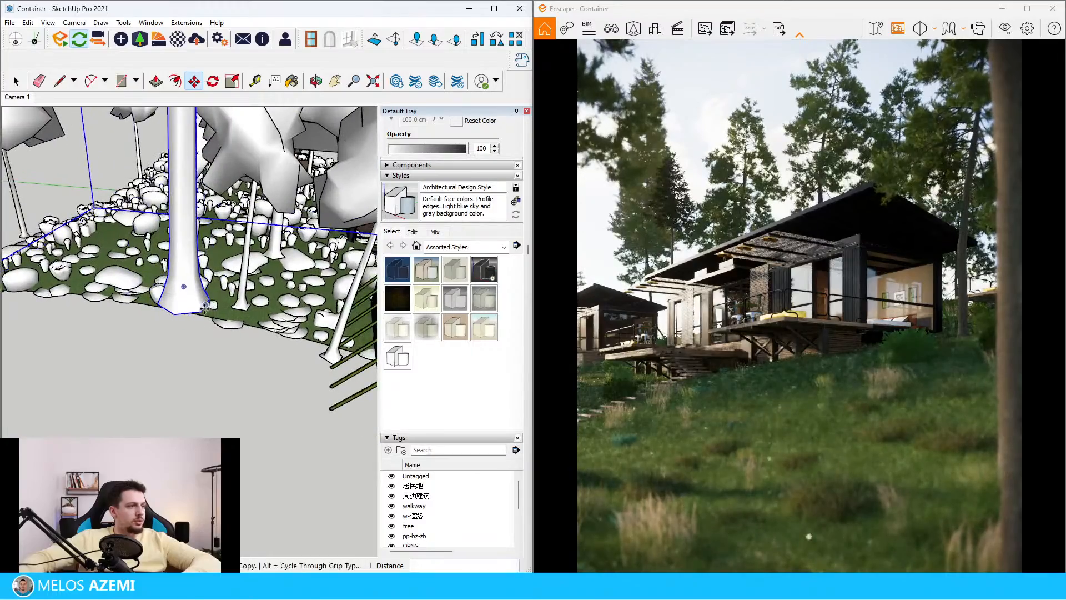
{"action": "scroll", "coordinate": [205, 306], "scroll_direction": "up", "scroll_amount": 6}
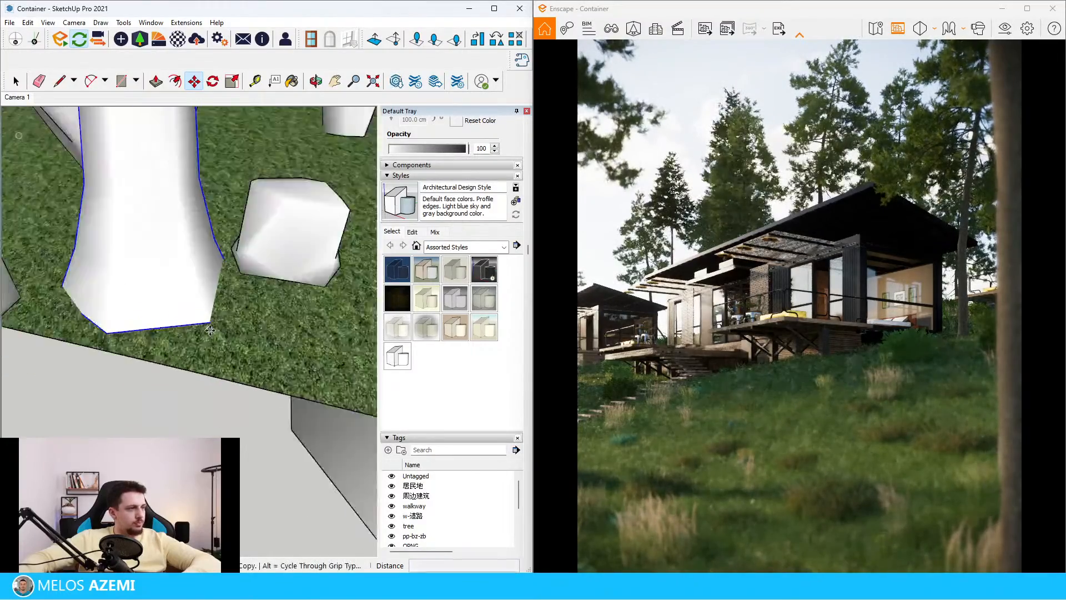
{"action": "scroll", "coordinate": [210, 331], "scroll_direction": "down", "scroll_amount": 10}
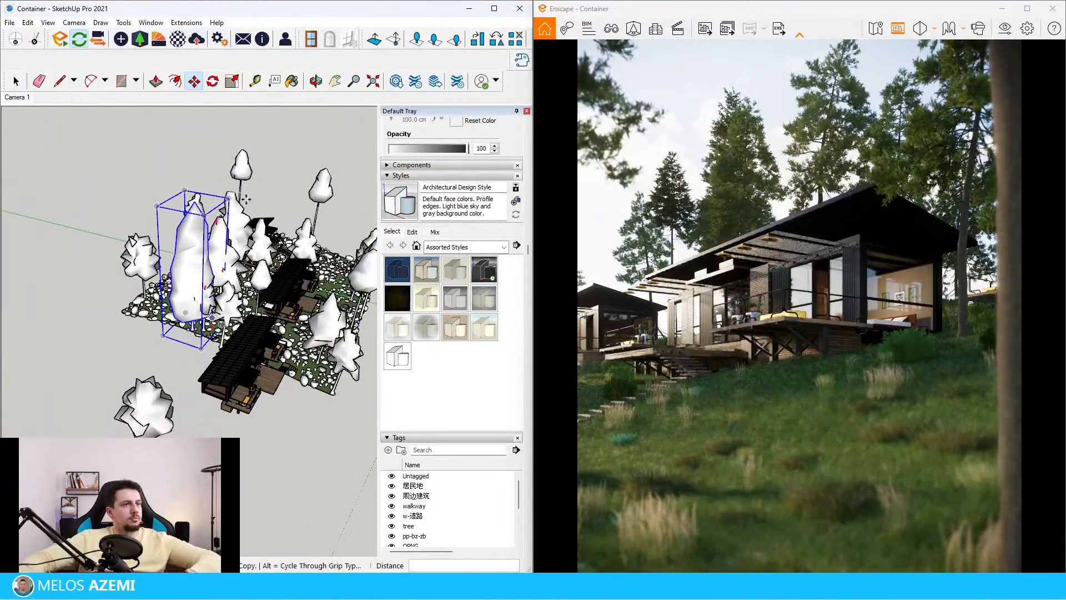
Enlarge the narrow conifer behind the central cabin by a factor of 1.43.
{"action": "key", "text": "s"}
{"action": "left_click_drag", "start_coordinate": [255, 142], "coordinate": [266, 117]}
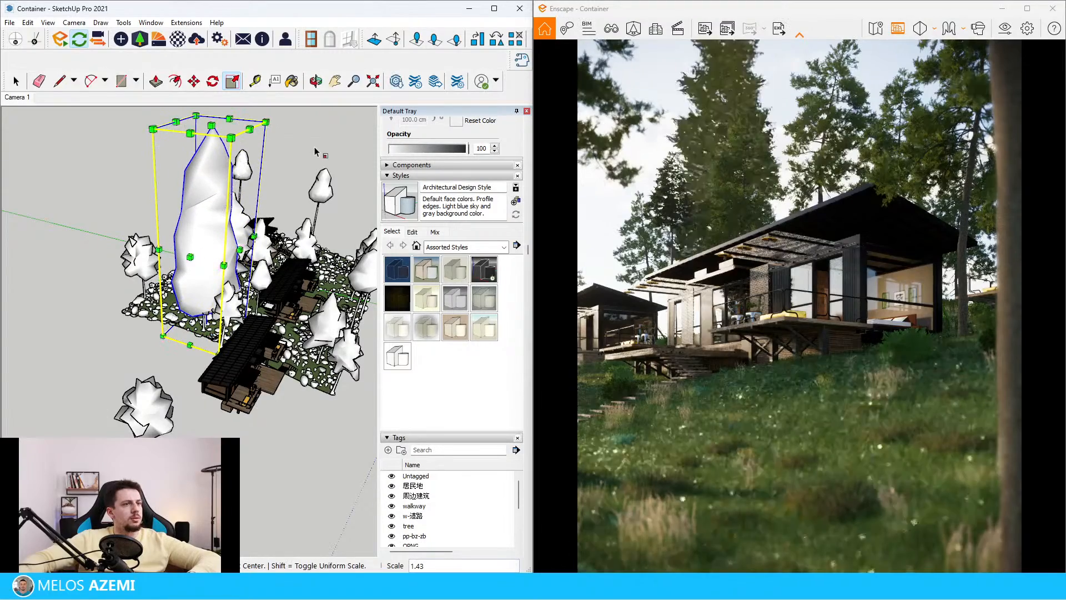
{"action": "middle_click_drag", "start_coordinate": [230, 158], "coordinate": [237, 155]}
{"action": "left_click_drag", "start_coordinate": [267, 117], "coordinate": [233, 182]}
Move the enlarged conifer farther back and across so it stands behind the leftmost cabin in the render.
{"action": "middle_click_drag", "start_coordinate": [233, 181], "coordinate": [282, 278]}
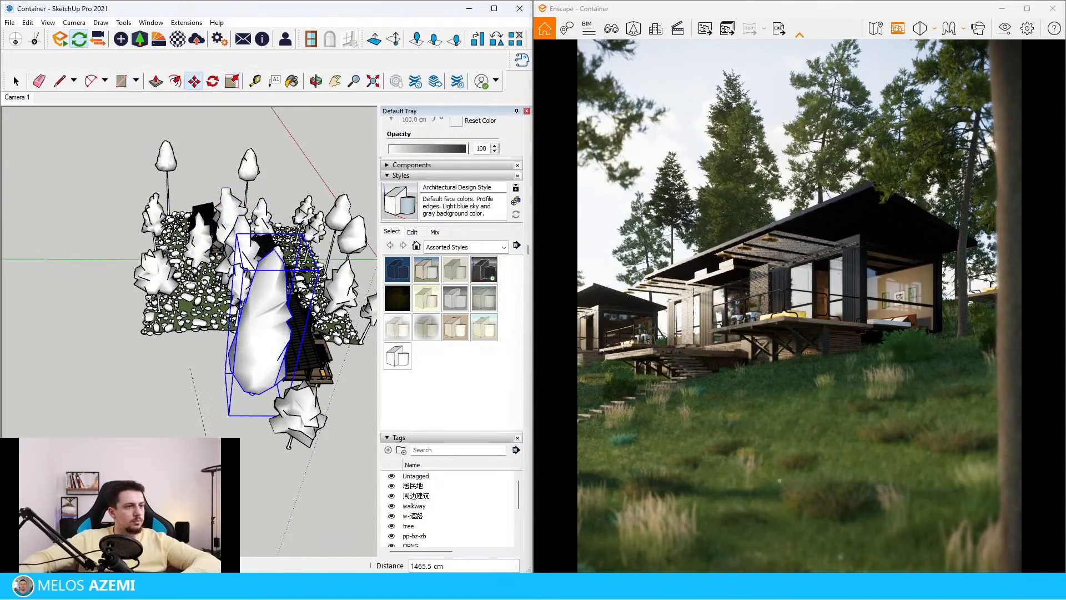
{"action": "left_click", "coordinate": [212, 466]}
{"action": "left_click", "coordinate": [213, 467]}
{"action": "left_click", "coordinate": [170, 466]}
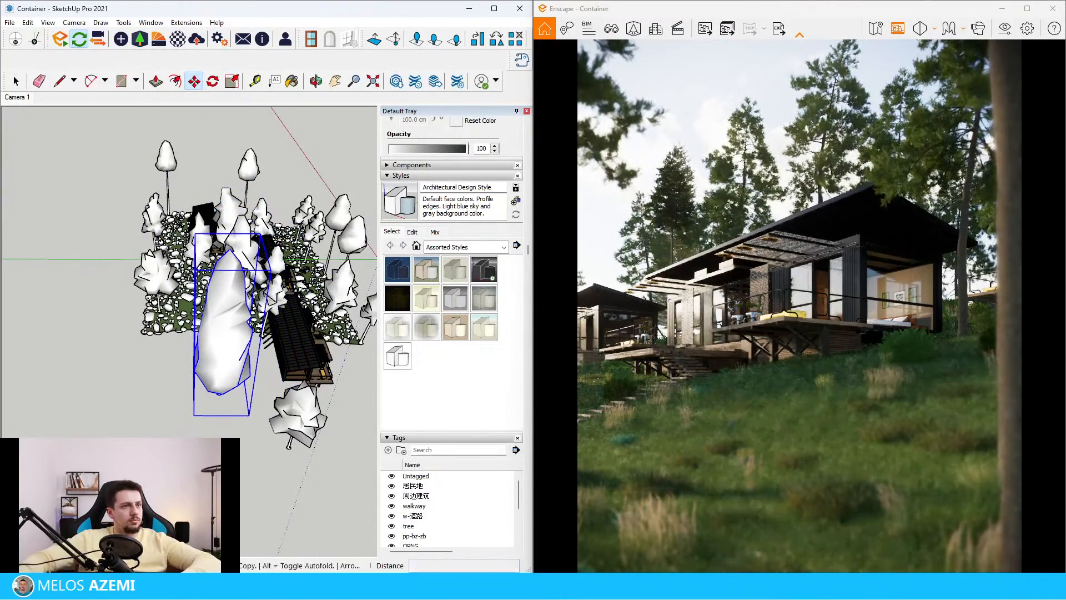
{"action": "left_click", "coordinate": [169, 466]}
Enlarge the conifer behind the leftmost cabin by a further factor of about 1.50.
{"action": "scroll", "coordinate": [218, 465], "scroll_direction": "down", "scroll_amount": 2}
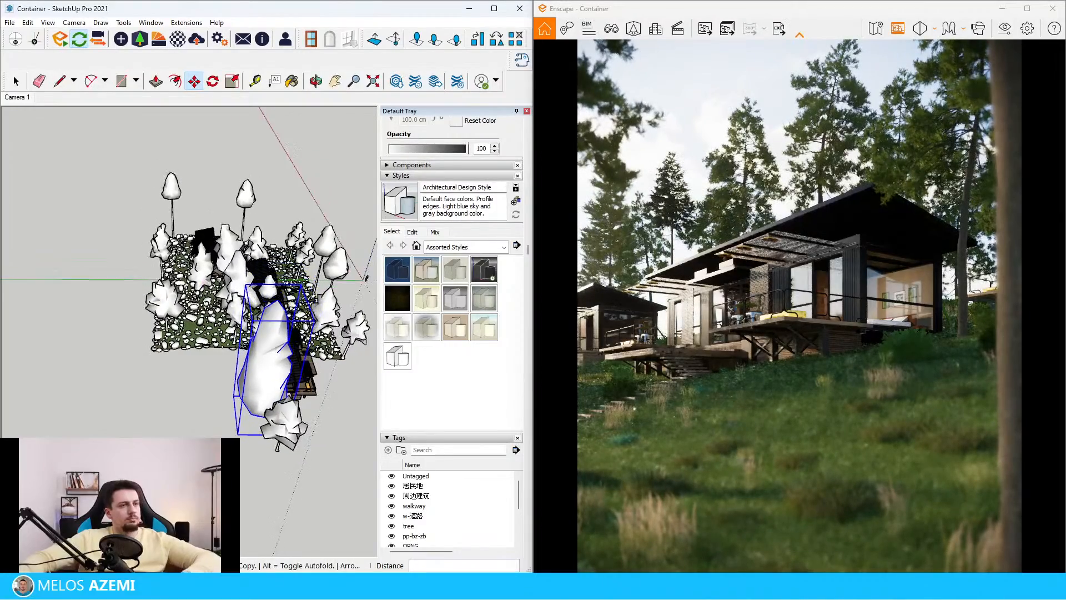
{"action": "key", "text": "s"}
{"action": "left_click", "coordinate": [240, 317]}
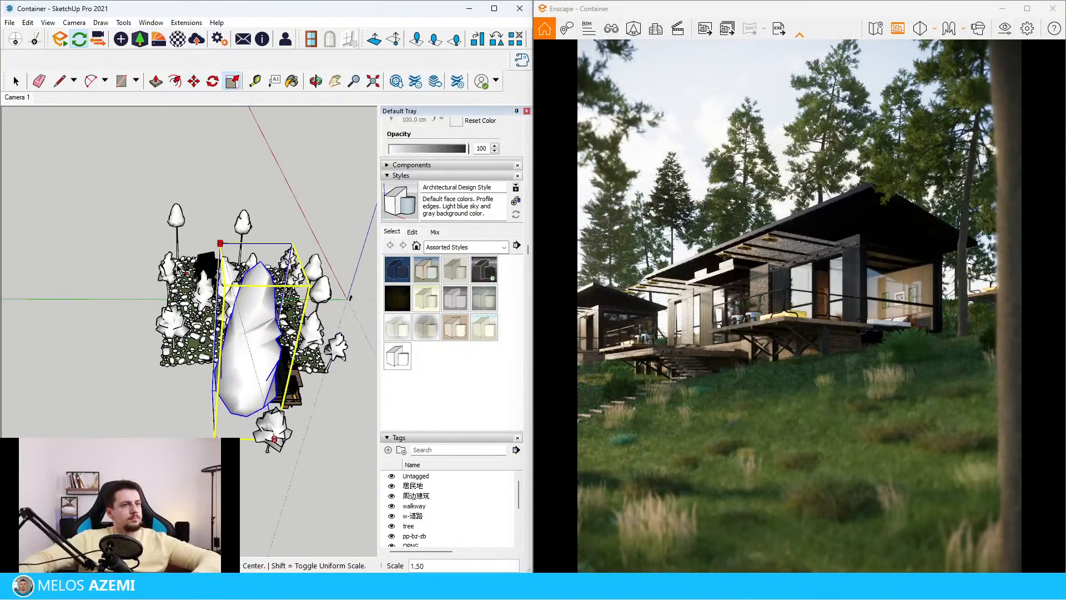
{"action": "left_click", "coordinate": [179, 262]}
{"action": "middle_click_drag", "start_coordinate": [195, 301], "coordinate": [240, 316]}
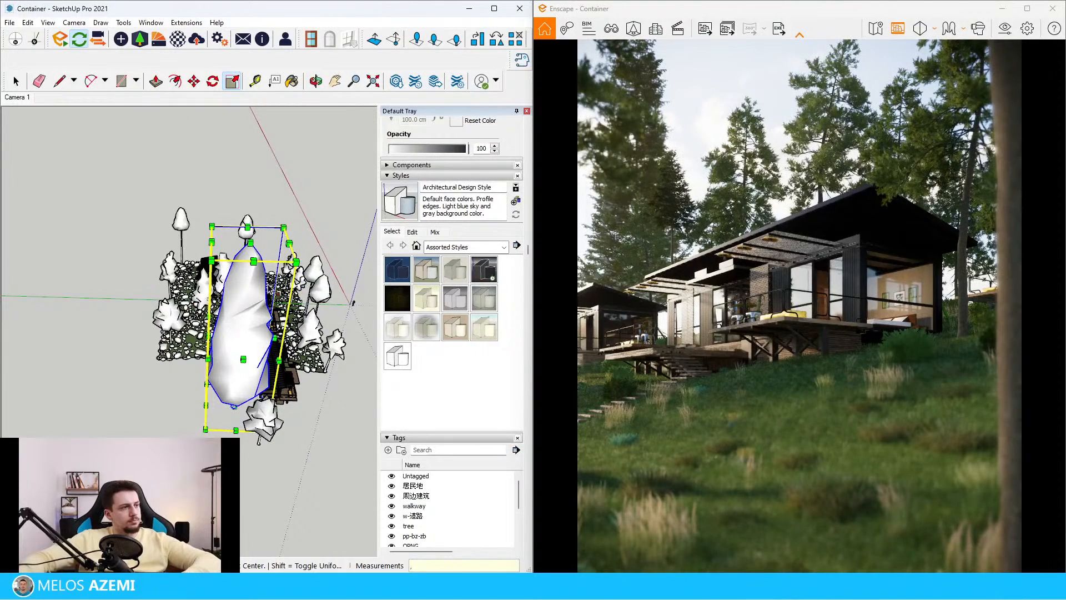
Scale down the tall conifer standing behind the leftmost cabin.
{"action": "left_click", "coordinate": [295, 261]}
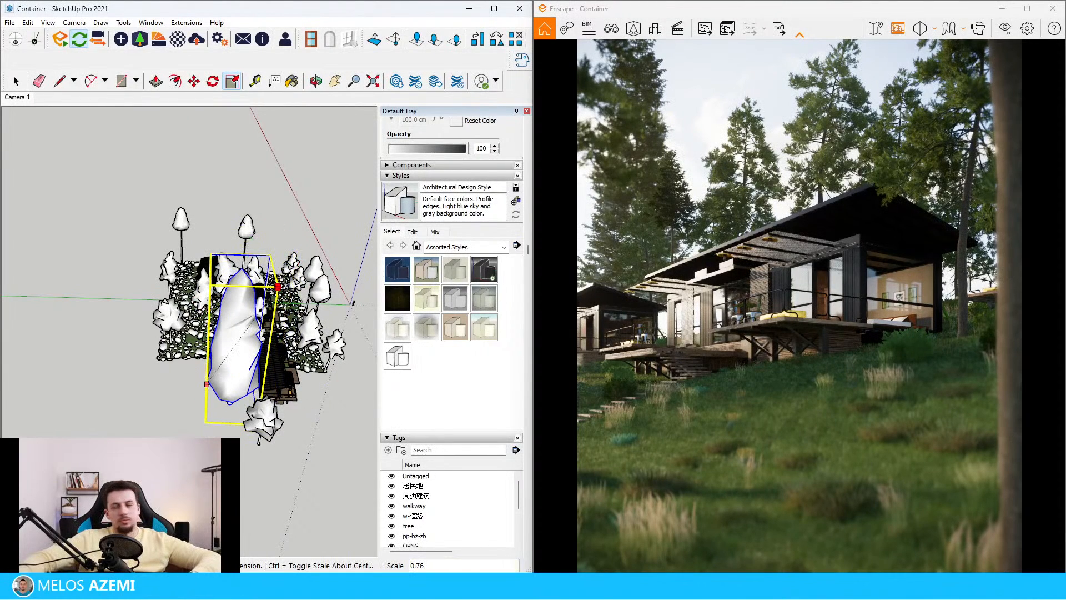
{"action": "left_click", "coordinate": [271, 318]}
{"action": "key", "text": "space"}
Move the reduced conifer farther across the hill so it stands at the edge of the render, beyond the leftmost cabin.
{"action": "middle_click_drag", "start_coordinate": [141, 304], "coordinate": [262, 344]}
{"action": "key", "text": "m"}
{"action": "scroll", "coordinate": [260, 320], "scroll_direction": "up", "scroll_amount": 2}
{"action": "left_click", "coordinate": [202, 434]}
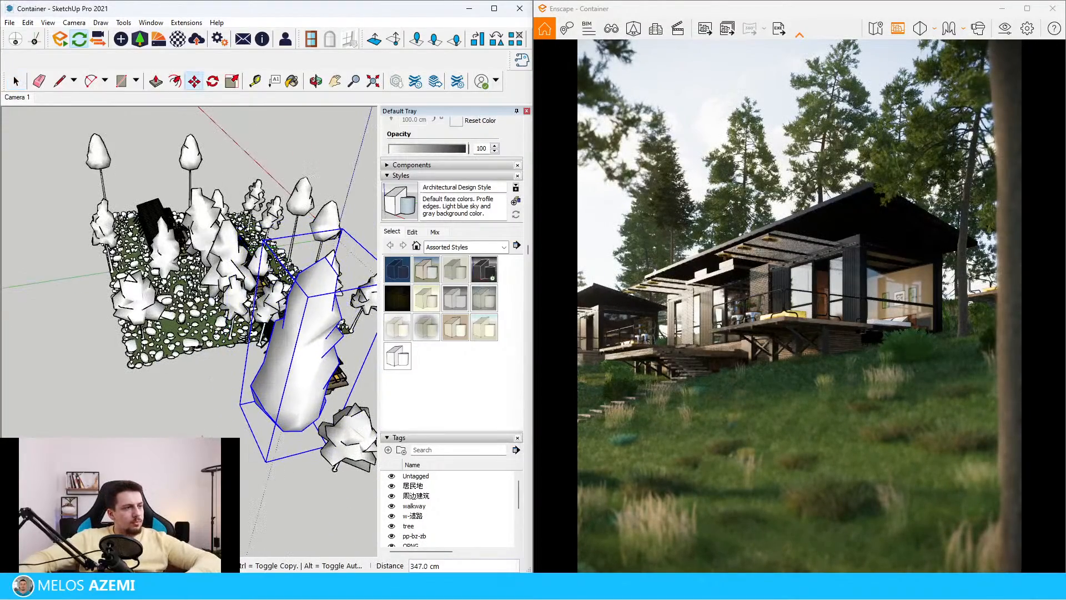
{"action": "left_click", "coordinate": [298, 424]}
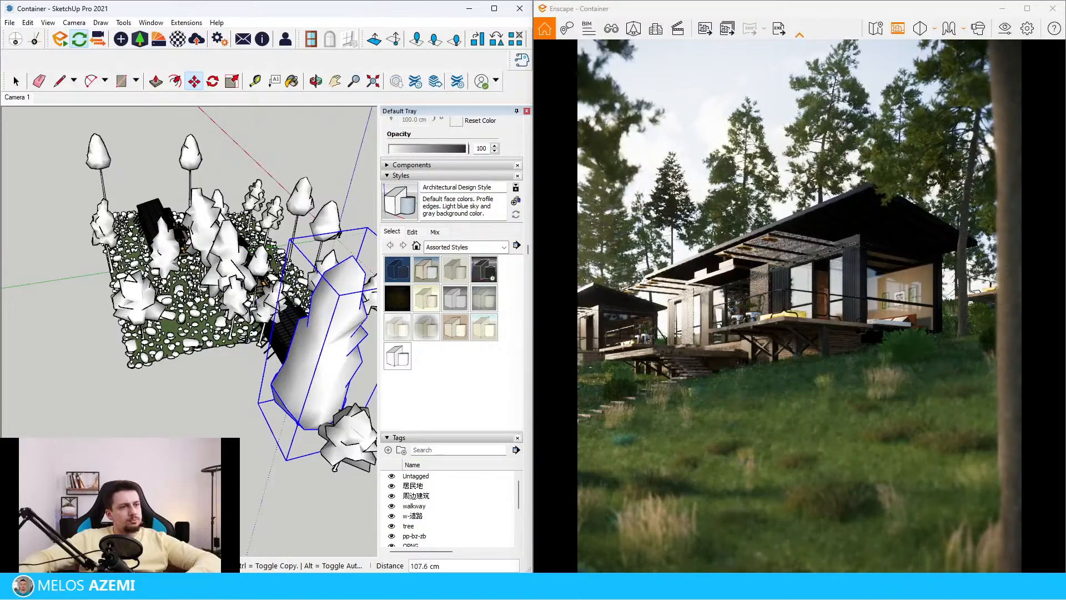
{"action": "key", "text": "space"}
{"action": "middle_click_drag", "start_coordinate": [299, 423], "coordinate": [275, 423]}
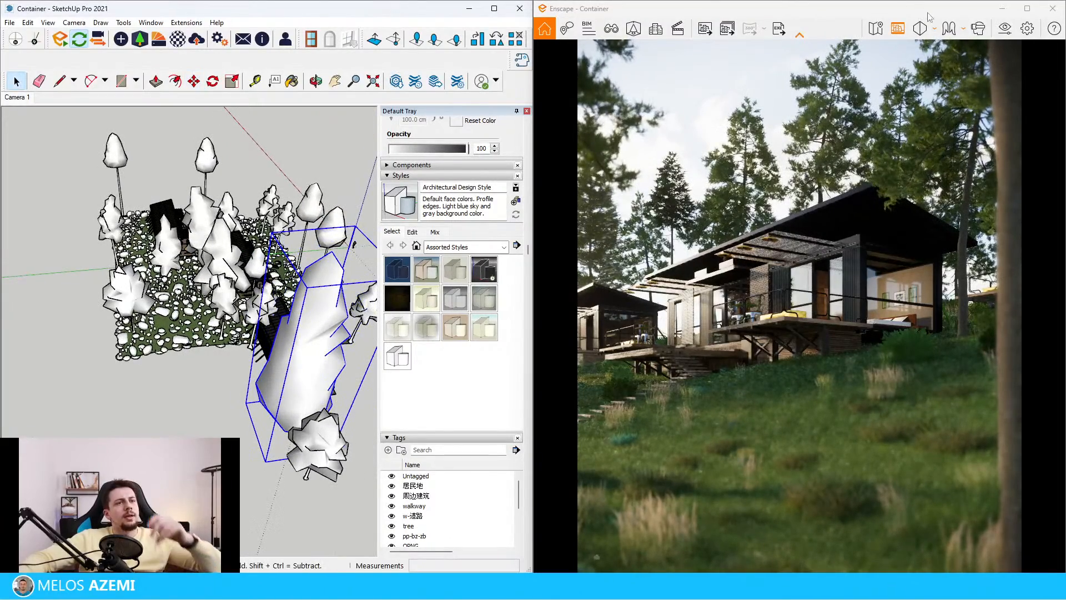
Set the skybox rotation of visual preset 2 to 278 degrees.
{"action": "left_click", "coordinate": [1007, 32]}
{"action": "left_click", "coordinate": [327, 136]}
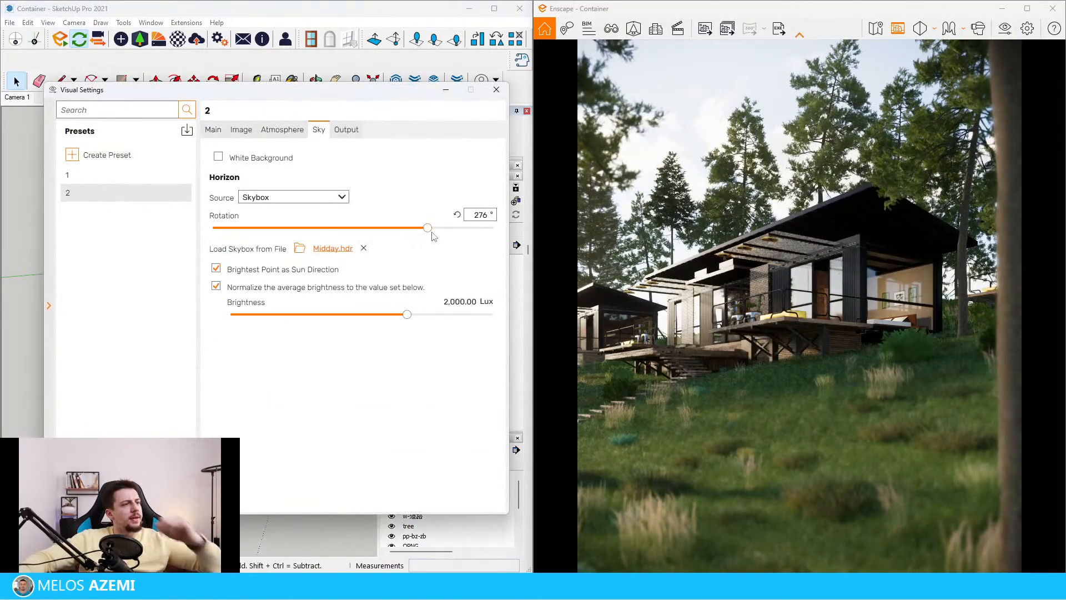
{"action": "mouse_move", "coordinate": [433, 234]}
{"action": "left_mouse_down"}
{"action": "mouse_move", "coordinate": [421, 235]}
{"action": "mouse_move", "coordinate": [432, 235]}
{"action": "left_mouse_up"}
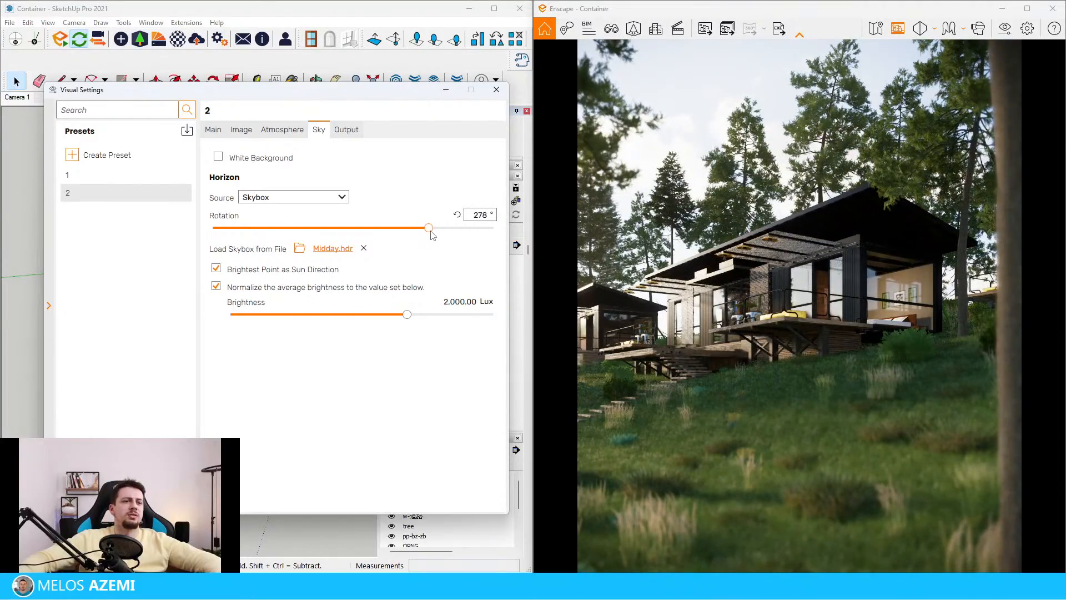
{"action": "left_click", "coordinate": [367, 360]}
Place a leafy bush from the Bush-tagged Enscape vegetation assets on the grass in the foreground of the render.
{"action": "scroll", "coordinate": [250, 249], "scroll_direction": "up", "scroll_amount": 3}
{"action": "middle_click_drag", "start_coordinate": [183, 250], "coordinate": [281, 220]}
{"action": "scroll", "coordinate": [167, 305], "scroll_direction": "up", "scroll_amount": 10}
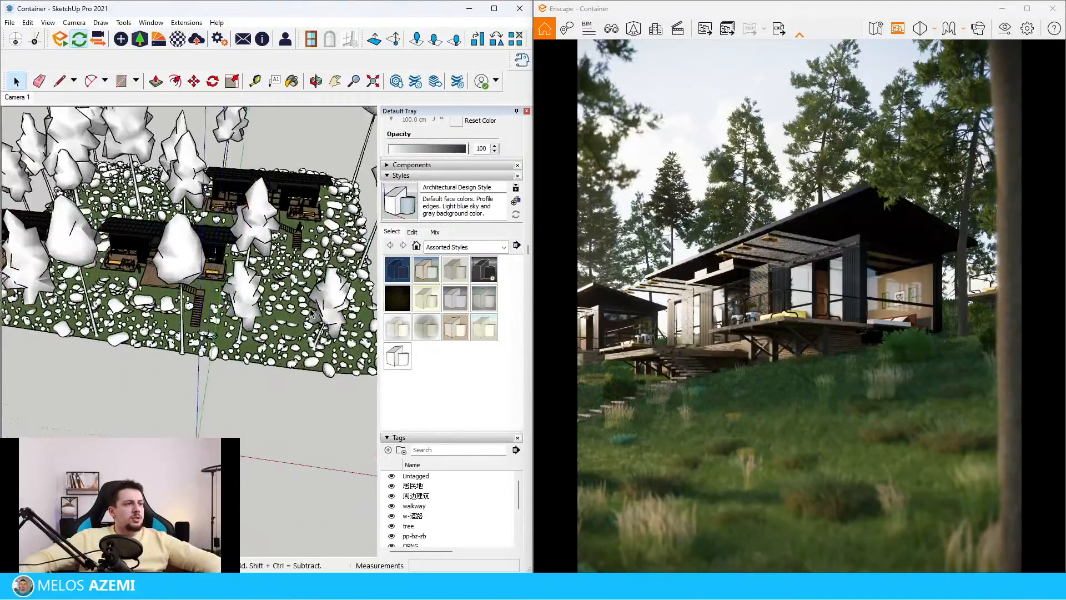
{"action": "left_click", "coordinate": [141, 39]}
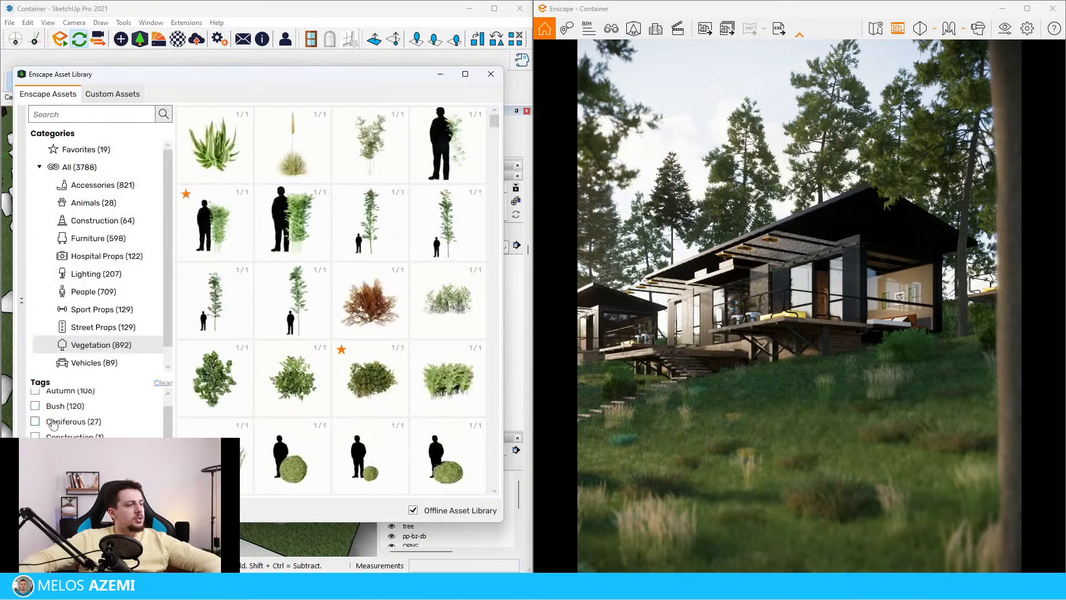
{"action": "left_click", "coordinate": [35, 428]}
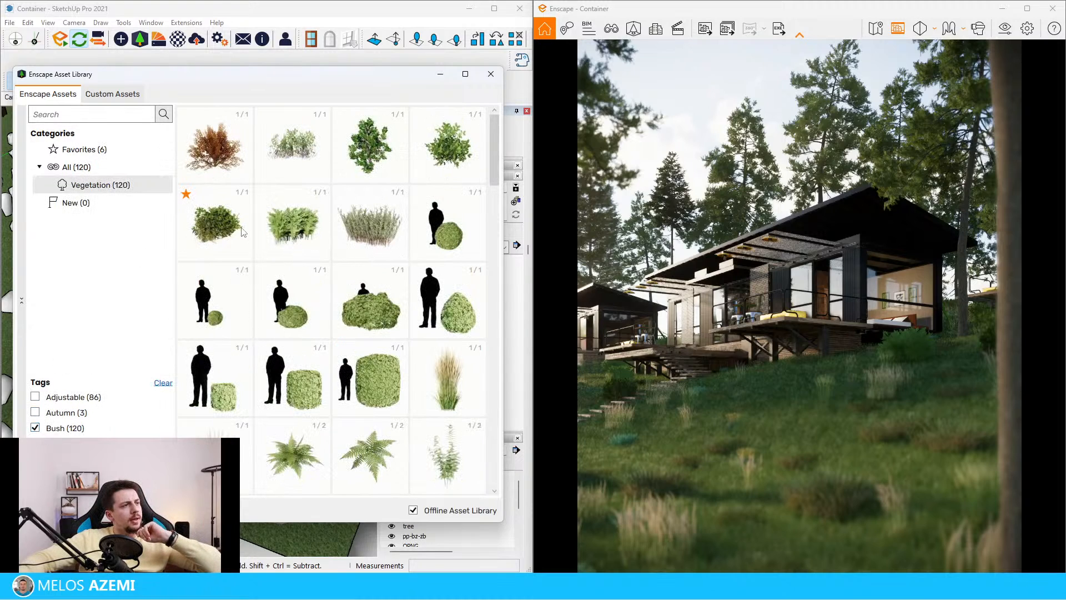
{"action": "scroll", "coordinate": [234, 218], "scroll_direction": "down", "scroll_amount": 10}
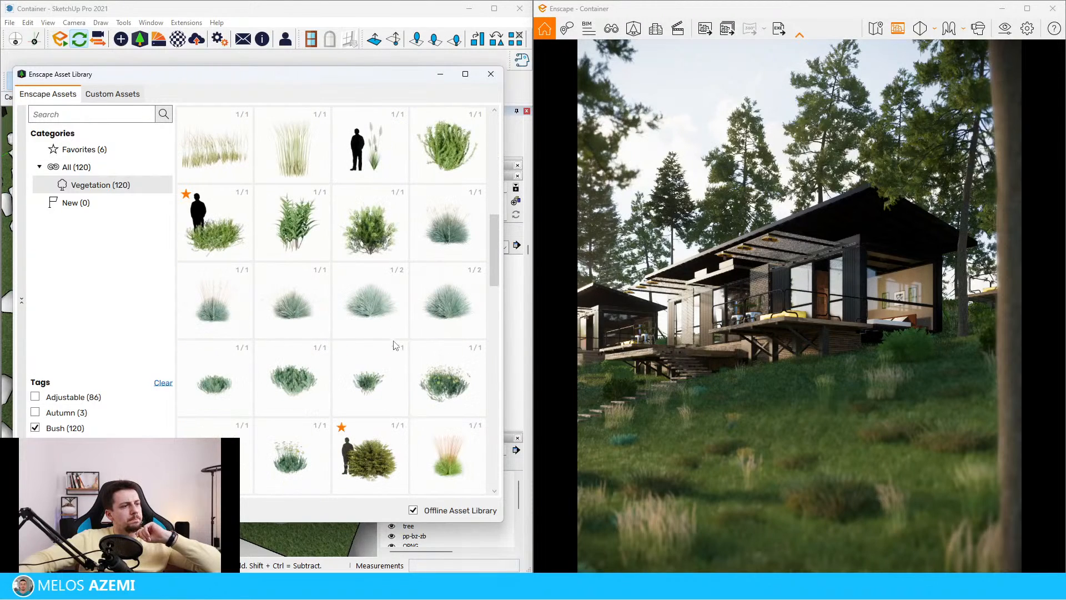
{"action": "scroll", "coordinate": [396, 345], "scroll_direction": "down", "scroll_amount": 3}
{"action": "scroll", "coordinate": [387, 320], "scroll_direction": "down", "scroll_amount": 15}
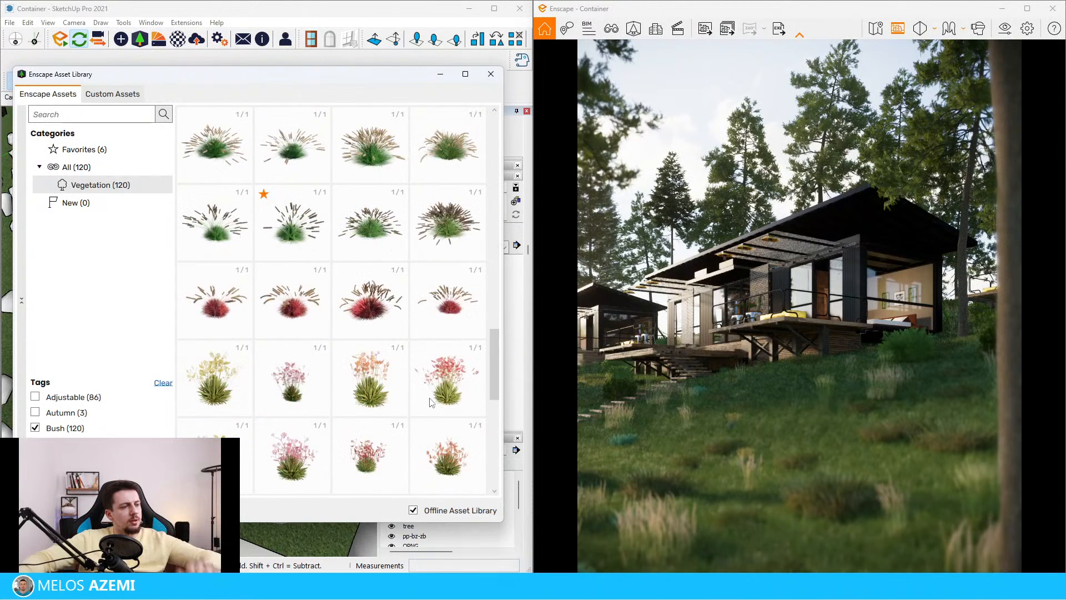
{"action": "scroll", "coordinate": [411, 389], "scroll_direction": "up", "scroll_amount": 15}
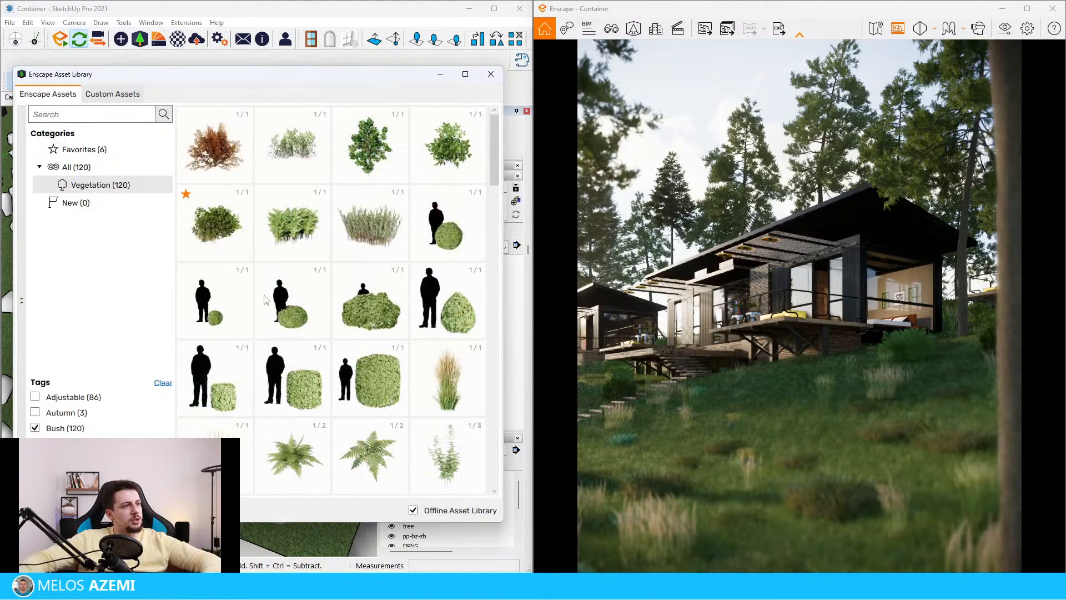
{"action": "left_click", "coordinate": [240, 224]}
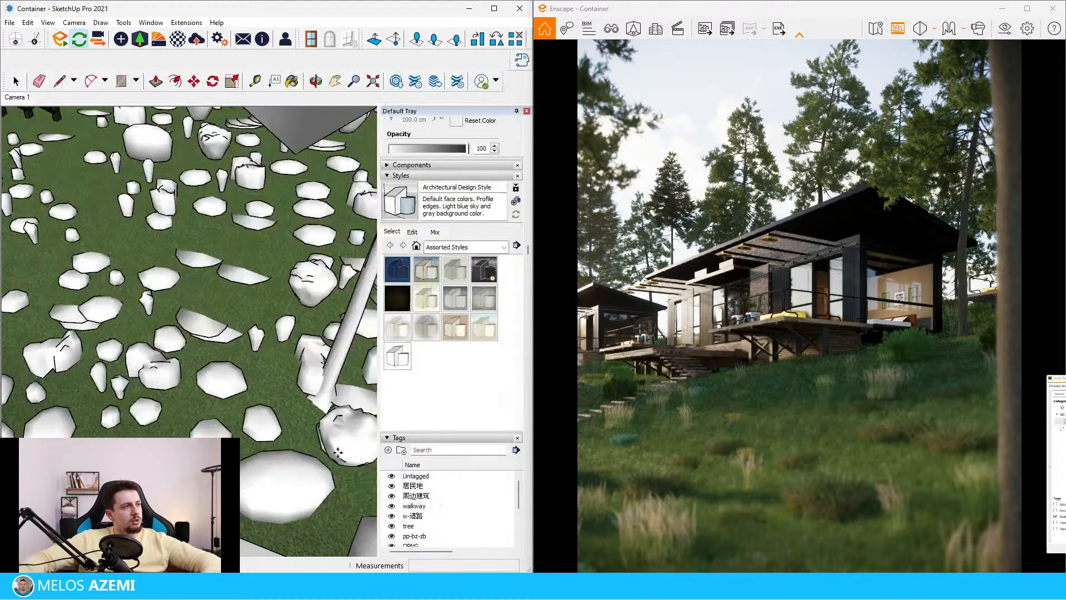
{"action": "left_click", "coordinate": [189, 338]}
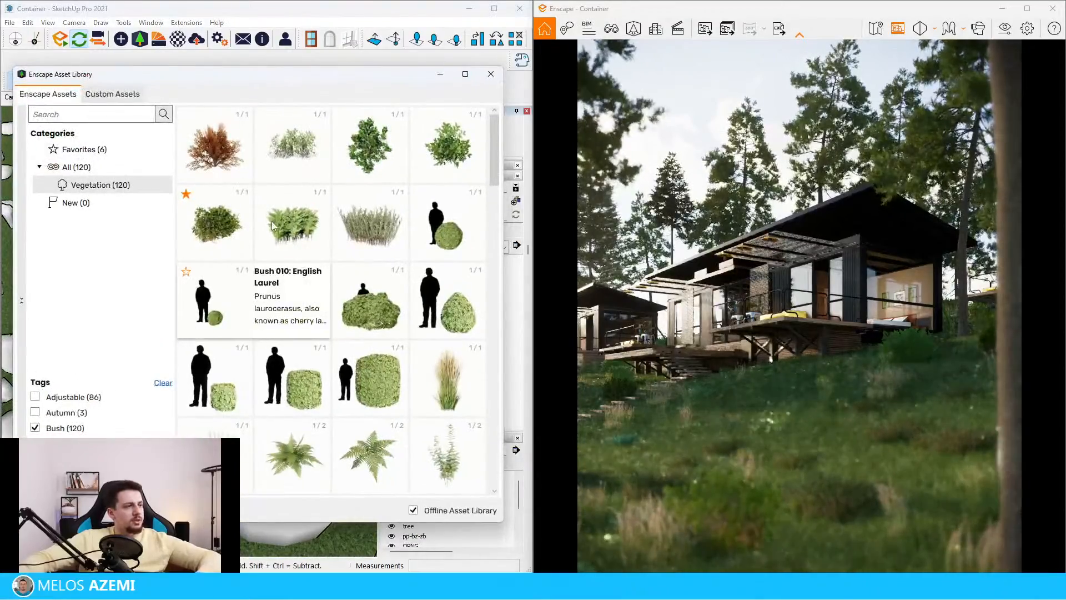
Enlarge the newly placed leafy bush in the foreground.
{"action": "left_click", "coordinate": [272, 221]}
{"action": "left_click", "coordinate": [173, 344]}
{"action": "key", "text": "s"}
{"action": "left_click_drag", "start_coordinate": [214, 312], "coordinate": [295, 252]}
Move the enlarged leafy bush toward the camera so it fills the near left corner of the render.
{"action": "key", "text": "m"}
{"action": "left_click", "coordinate": [274, 362]}
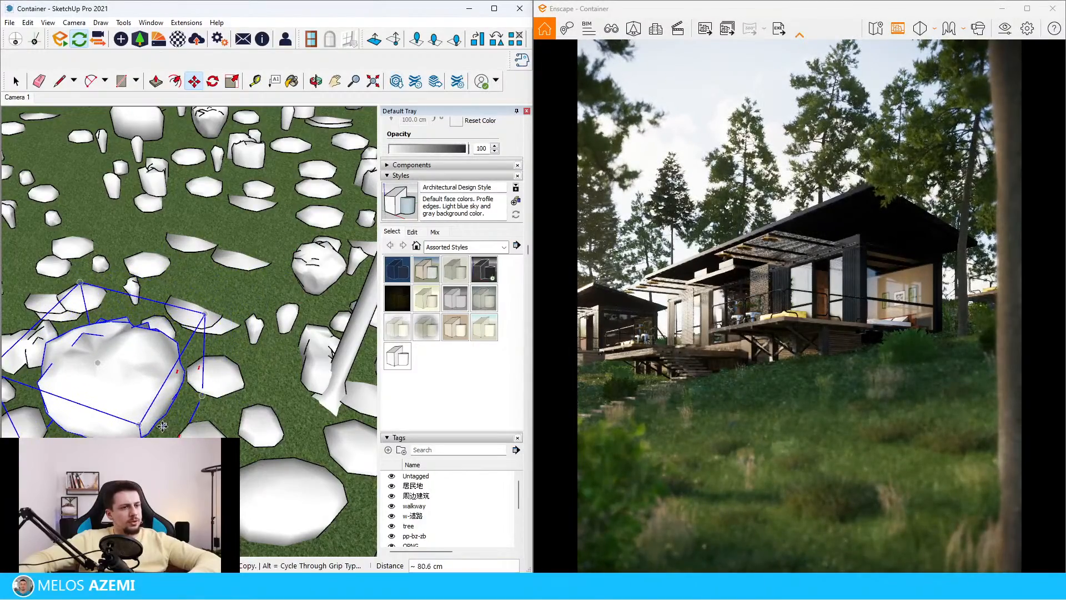
{"action": "left_click", "coordinate": [166, 432]}
{"action": "key", "text": "space"}
Place a fern from the Bush-tagged Enscape vegetation assets on the grass beside the foreground bush.
{"action": "left_click", "coordinate": [140, 39]}
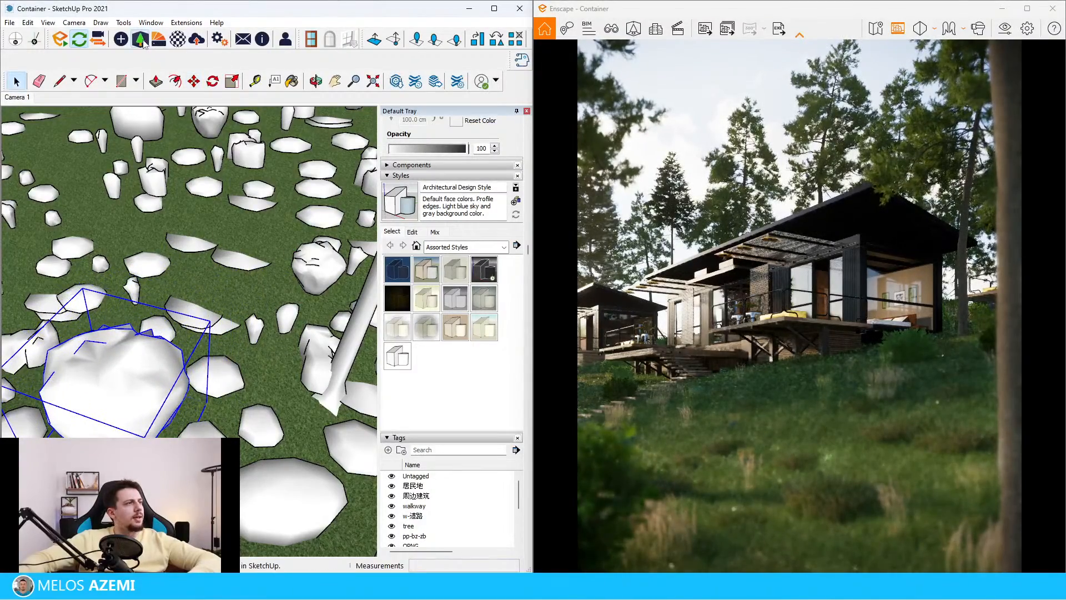
{"action": "left_click", "coordinate": [103, 345]}
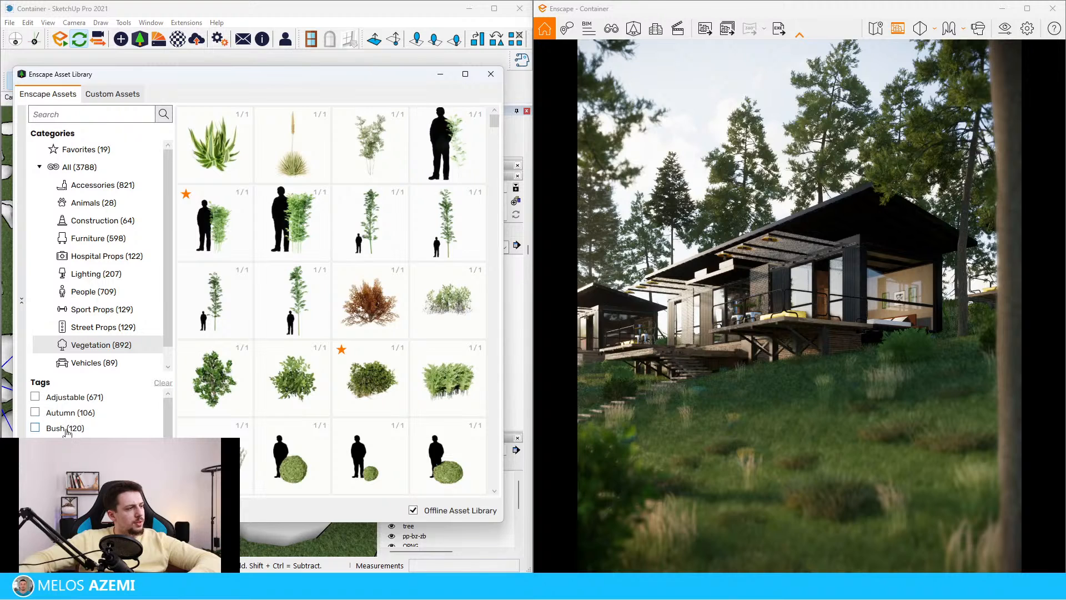
{"action": "left_click", "coordinate": [36, 428]}
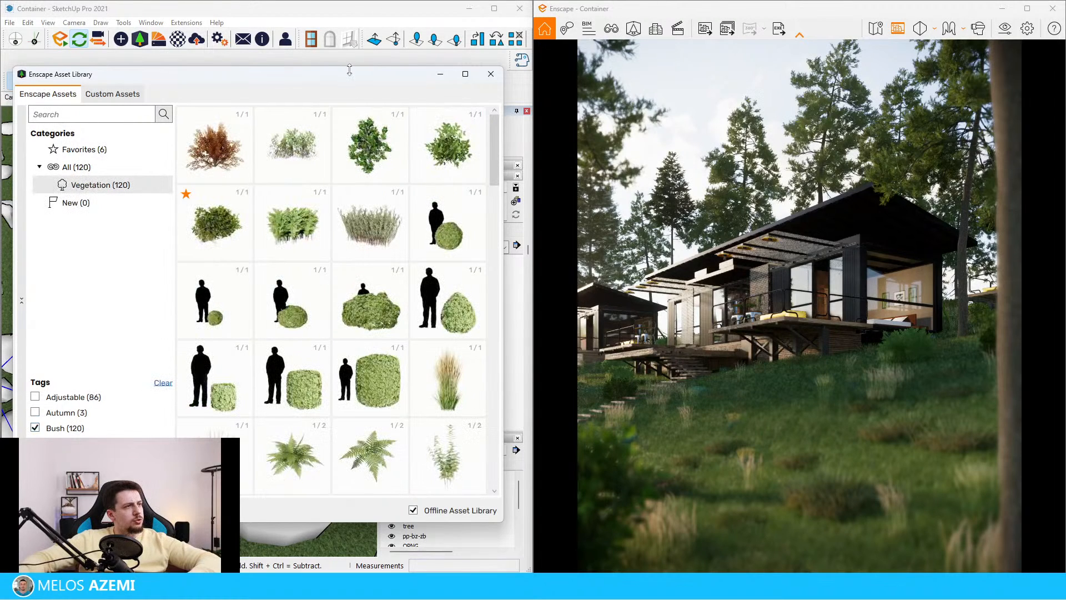
{"action": "left_click_drag", "start_coordinate": [349, 70], "coordinate": [345, 51]}
{"action": "left_click", "coordinate": [332, 445]}
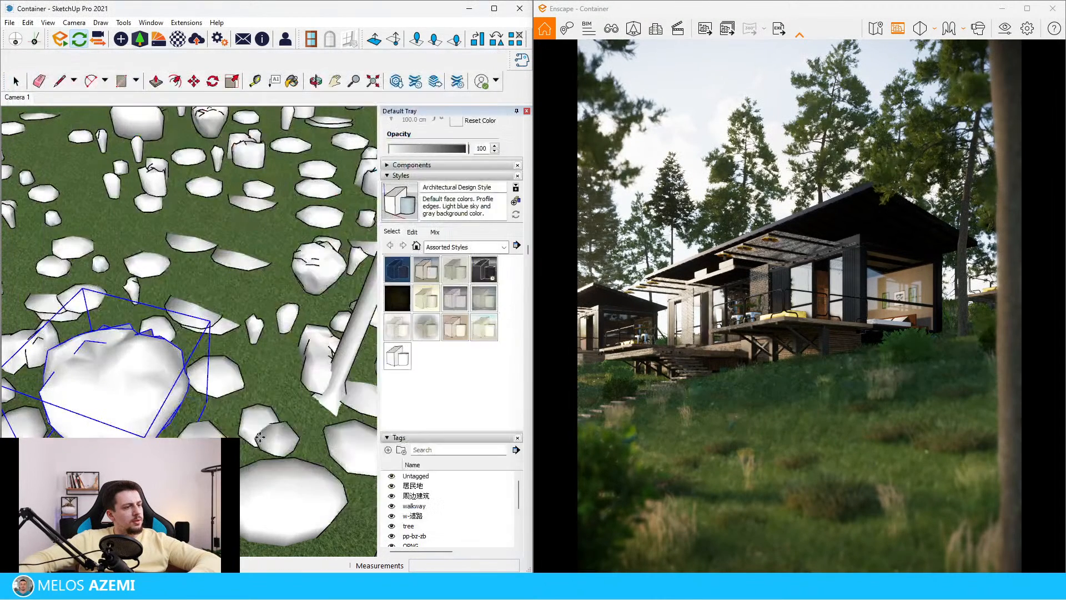
{"action": "key", "text": "Escape"}
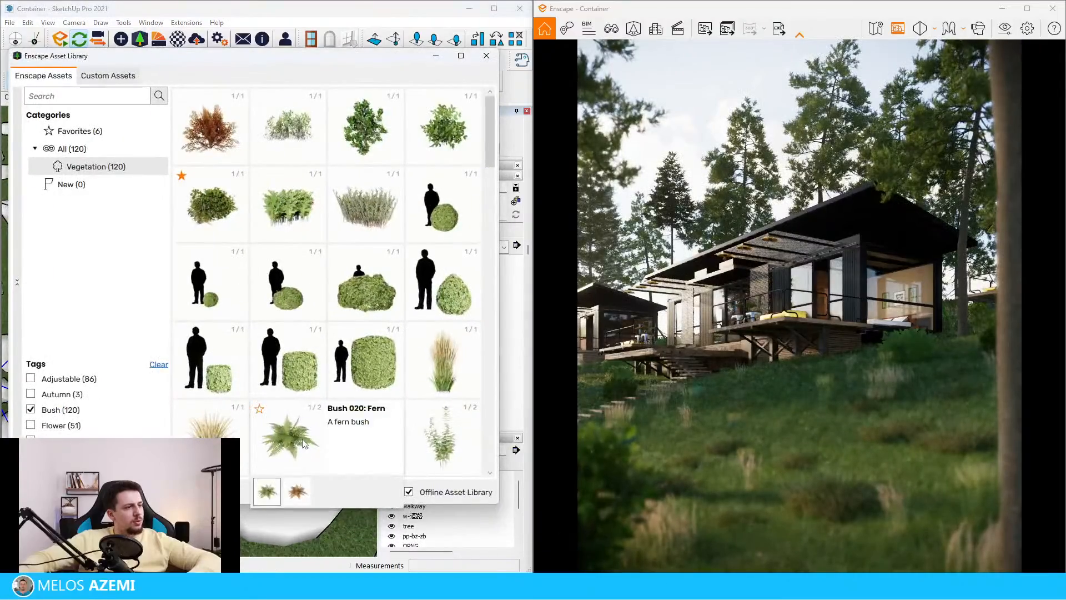
{"action": "left_click", "coordinate": [362, 450]}
{"action": "key", "text": "Escape"}
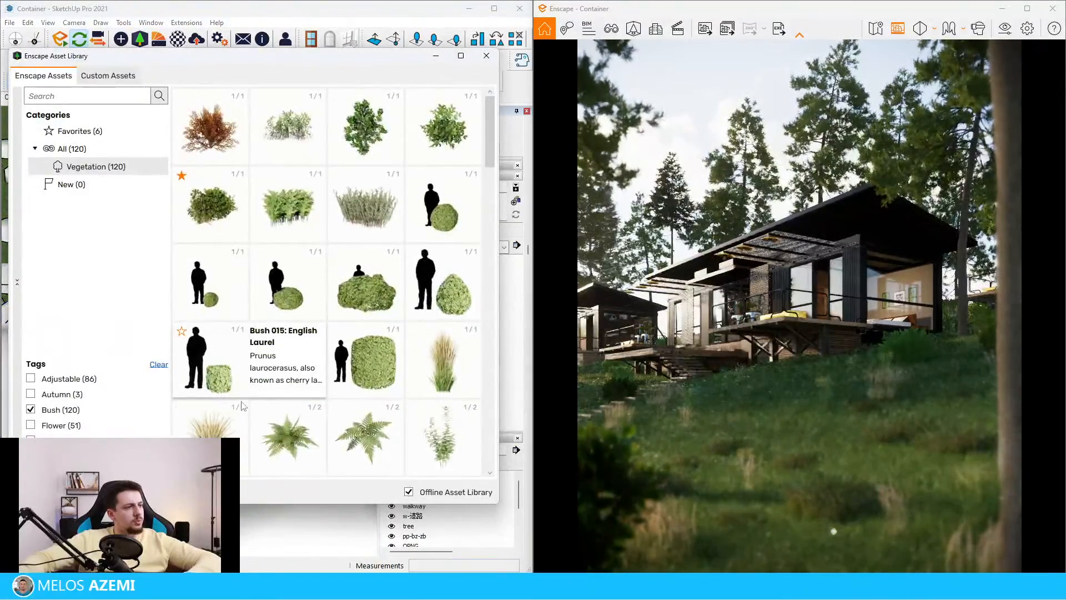
Place a large, dense shrub from the Bush-tagged assets and move it about 108 cm into the left foreground.
{"action": "scroll", "coordinate": [434, 405], "scroll_direction": "down", "scroll_amount": 5}
{"action": "scroll", "coordinate": [393, 317], "scroll_direction": "down", "scroll_amount": 8}
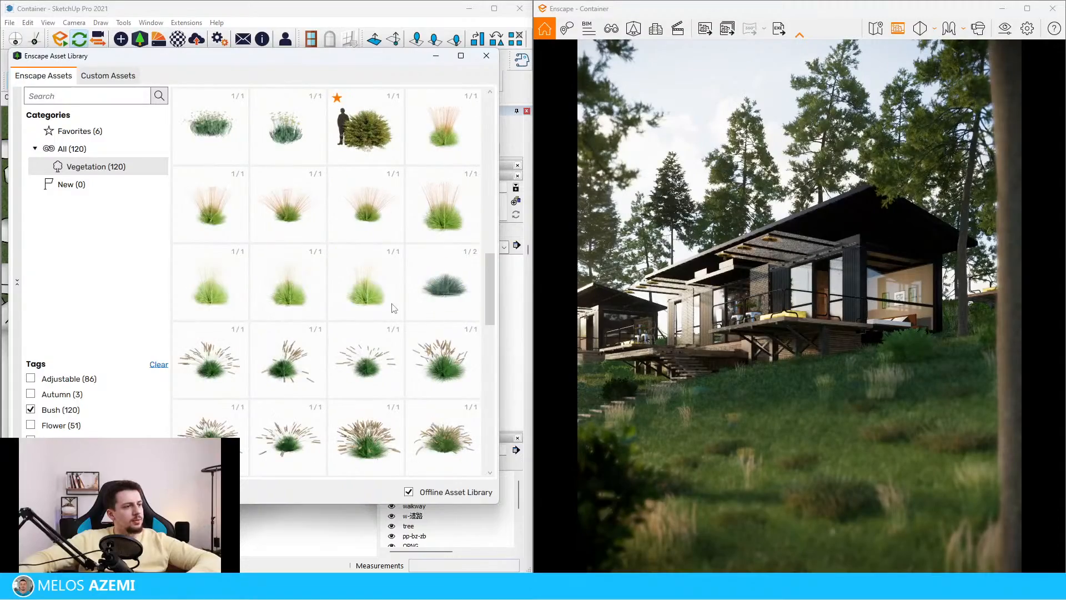
{"action": "left_click", "coordinate": [357, 252]}
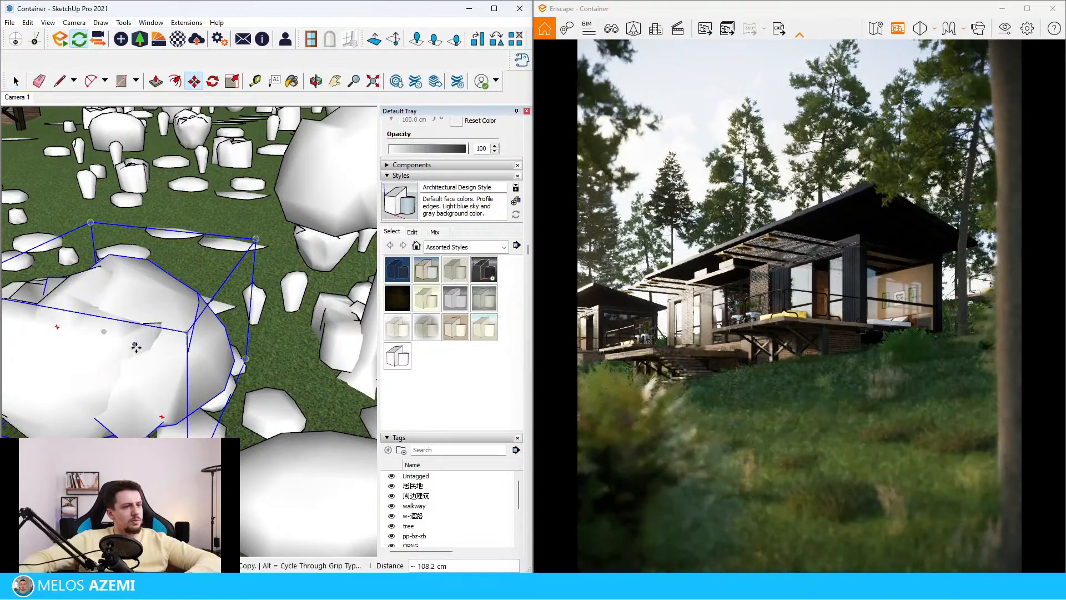
Delete the first leafy bush and move the new large shrub about 63.6 cm toward the left edge of the render.
{"action": "left_click", "coordinate": [35, 366]}
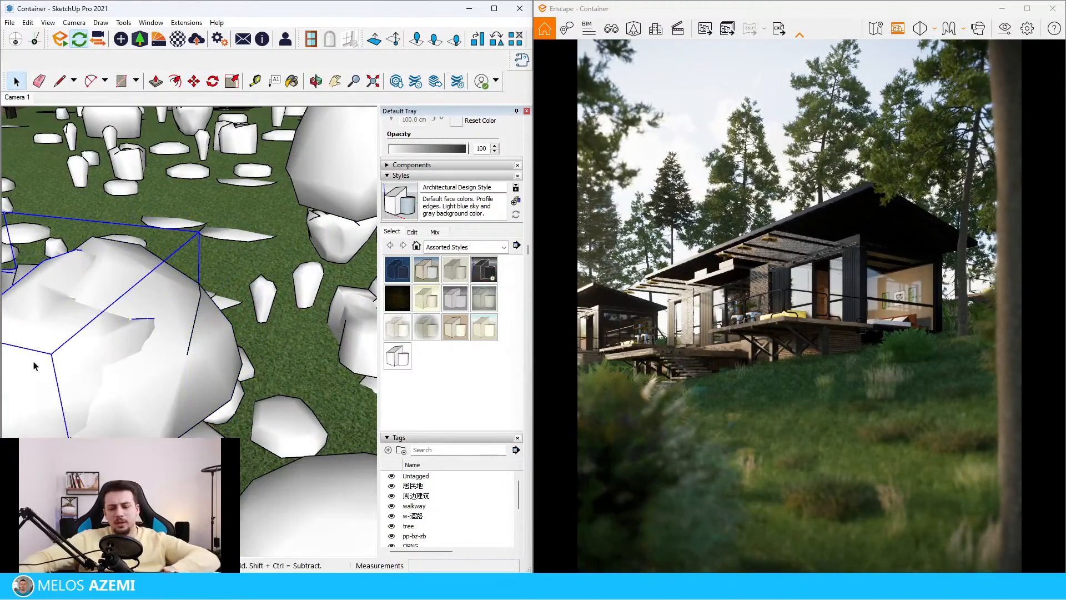
{"action": "key", "text": "Delete"}
{"action": "left_click", "coordinate": [95, 349]}
{"action": "scroll", "coordinate": [145, 360], "scroll_direction": "down", "scroll_amount": 1}
{"action": "middle_click_drag", "start_coordinate": [145, 360], "coordinate": [102, 352]}
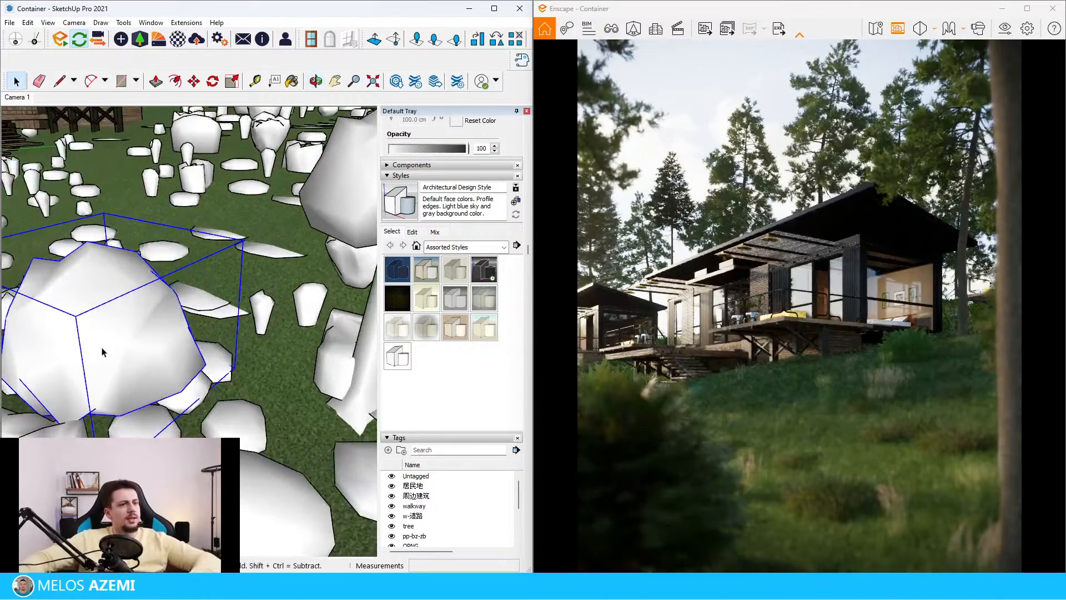
{"action": "left_click_drag", "start_coordinate": [159, 351], "coordinate": [107, 339]}
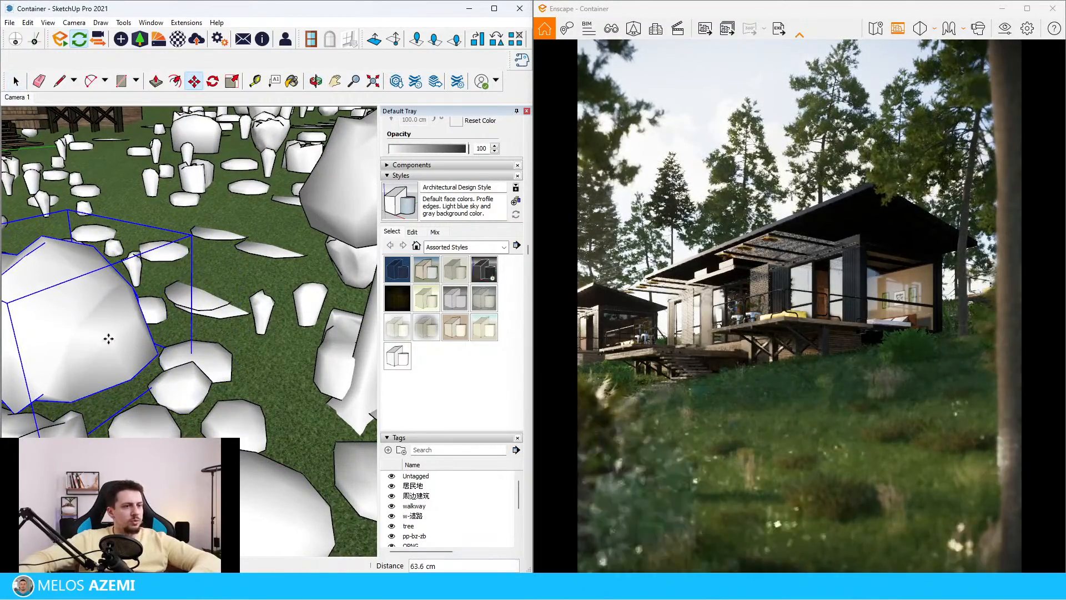
{"action": "key", "text": "space"}
Enlarge the small fern next to the large foreground shrub.
{"action": "left_click", "coordinate": [187, 383]}
{"action": "key", "text": "s"}
{"action": "left_click", "coordinate": [213, 395]}
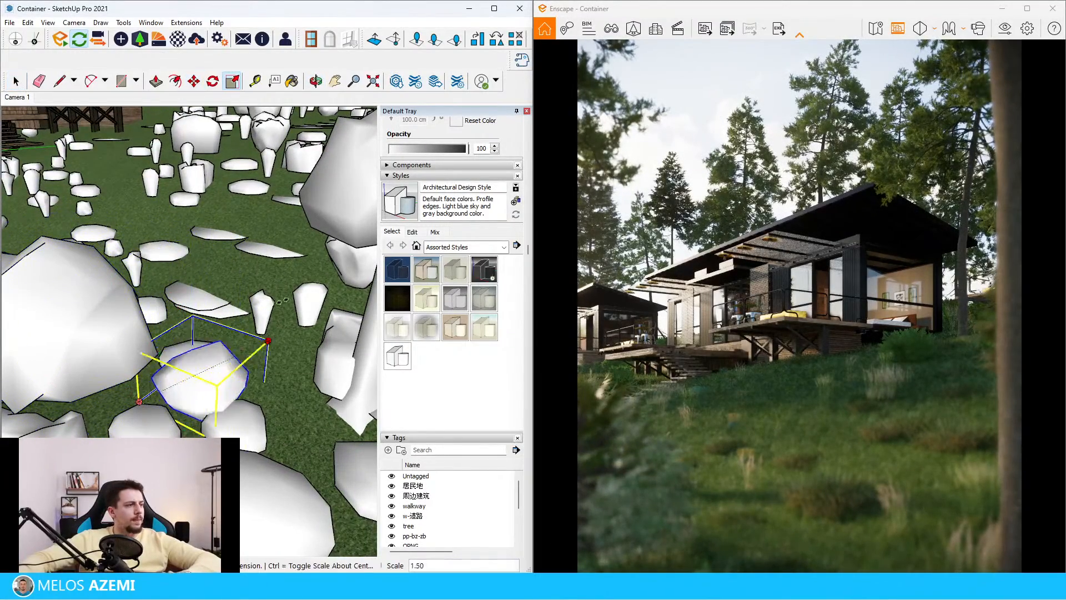
{"action": "left_click", "coordinate": [314, 411]}
Move the enlarged fern about 97.2 cm toward the large shrub in the left foreground.
{"action": "key", "text": "m"}
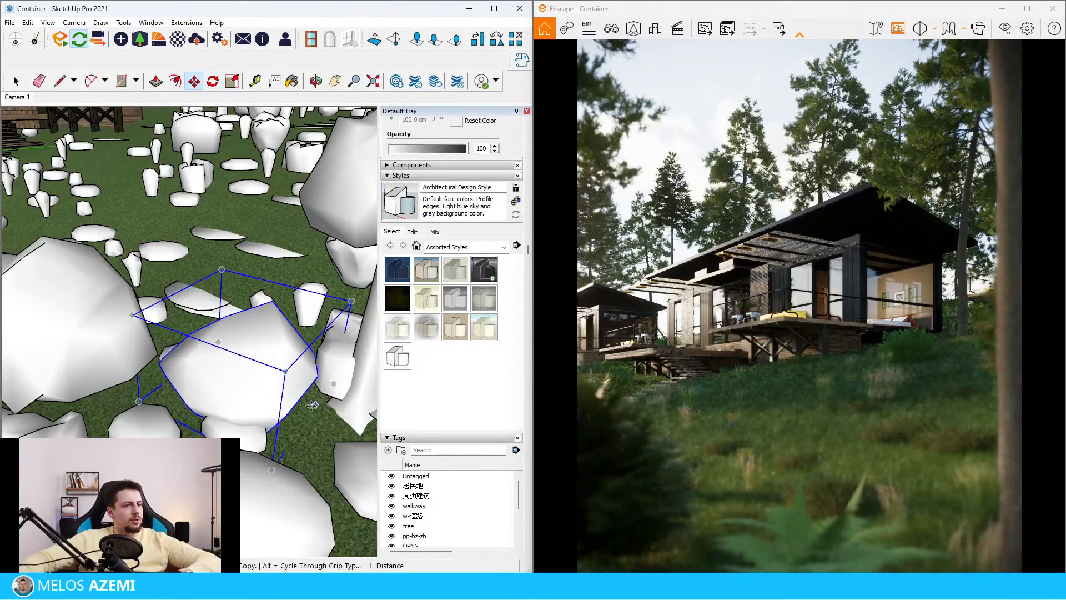
{"action": "left_click_drag", "start_coordinate": [313, 405], "coordinate": [207, 419]}
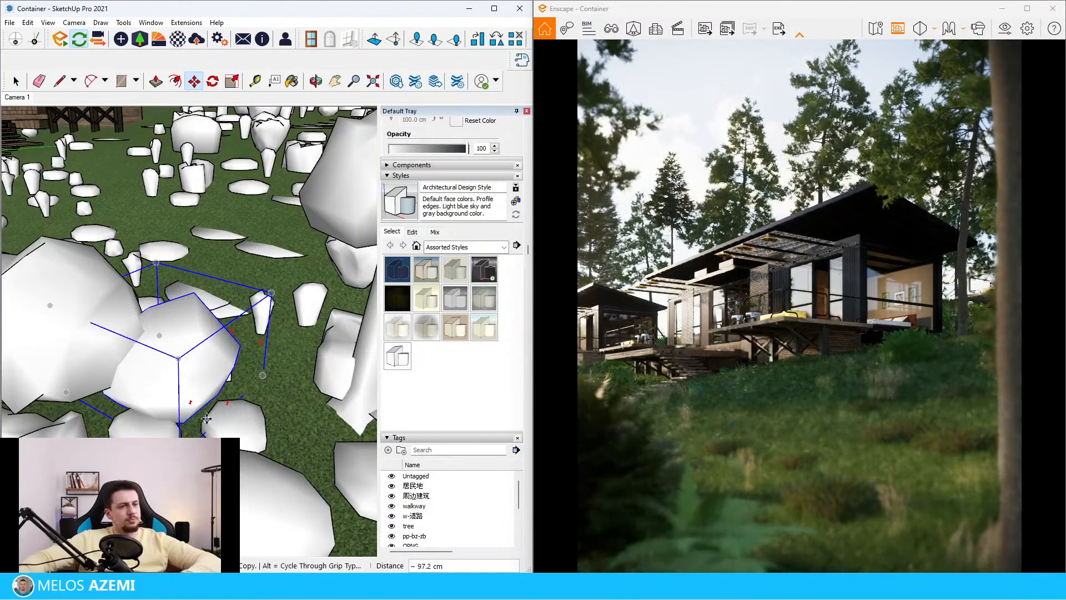
{"action": "key", "text": "space"}
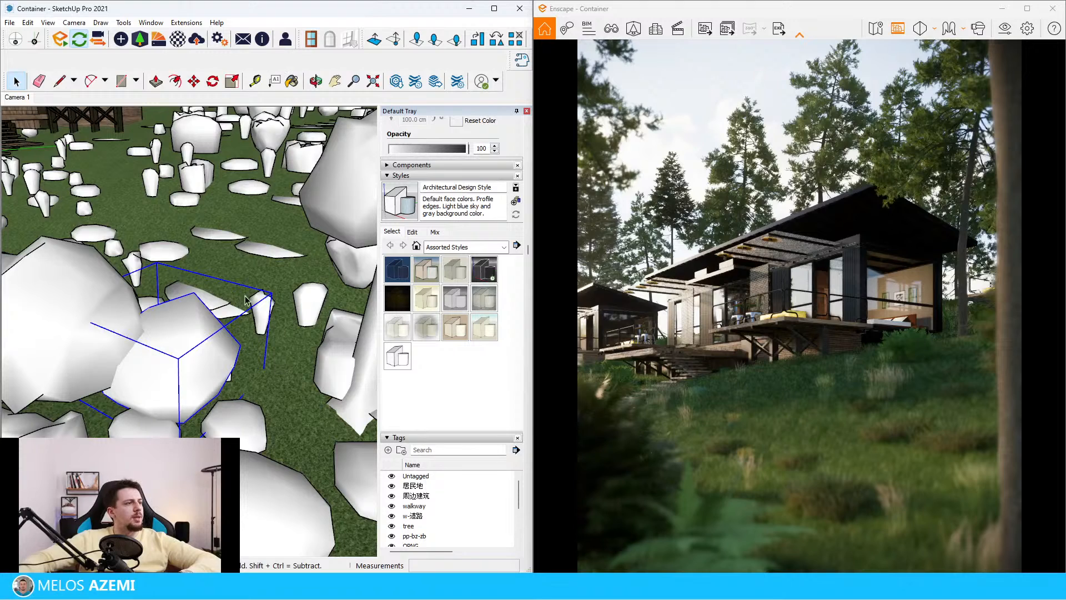
Try a pink-flowered bush from the Bush-tagged assets in the right foreground, removing it again.
{"action": "left_click", "coordinate": [139, 40]}
{"action": "scroll", "coordinate": [374, 351], "scroll_direction": "down", "scroll_amount": 15}
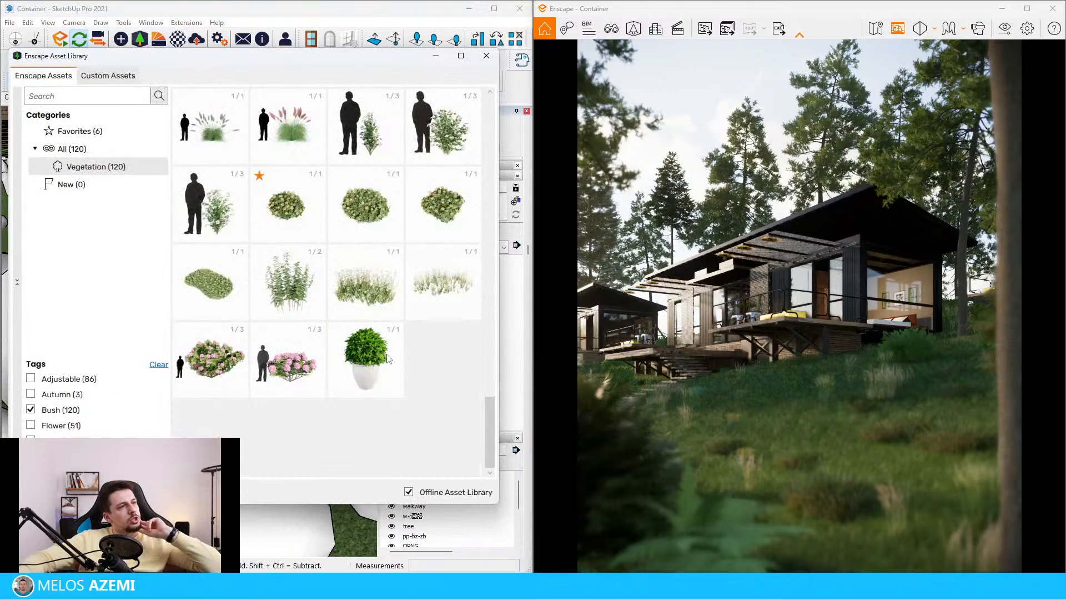
{"action": "scroll", "coordinate": [375, 253], "scroll_direction": "up", "scroll_amount": 3}
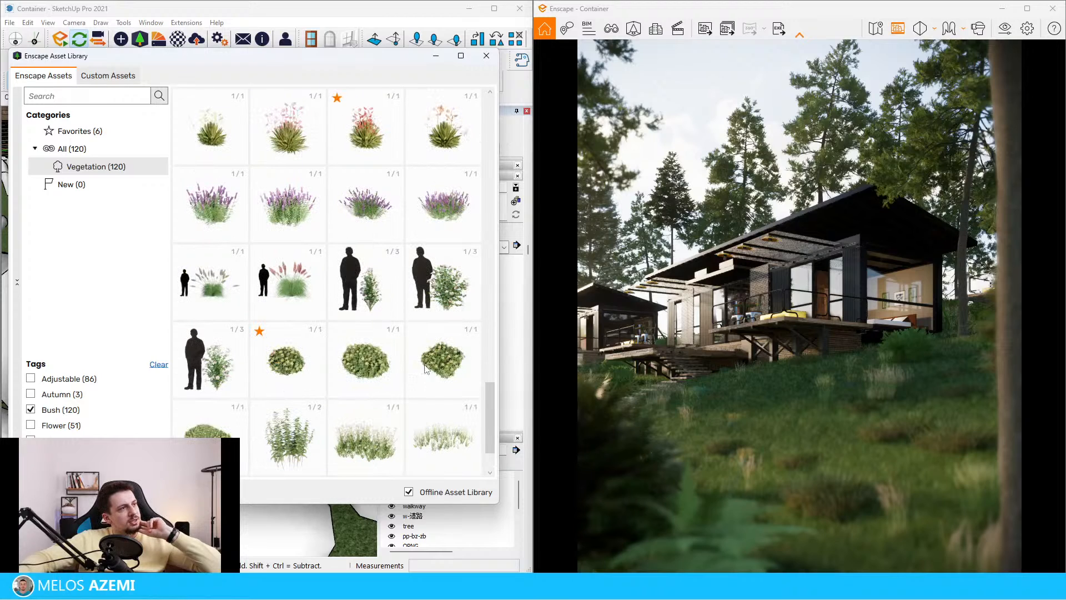
{"action": "scroll", "coordinate": [411, 295], "scroll_direction": "up", "scroll_amount": 10}
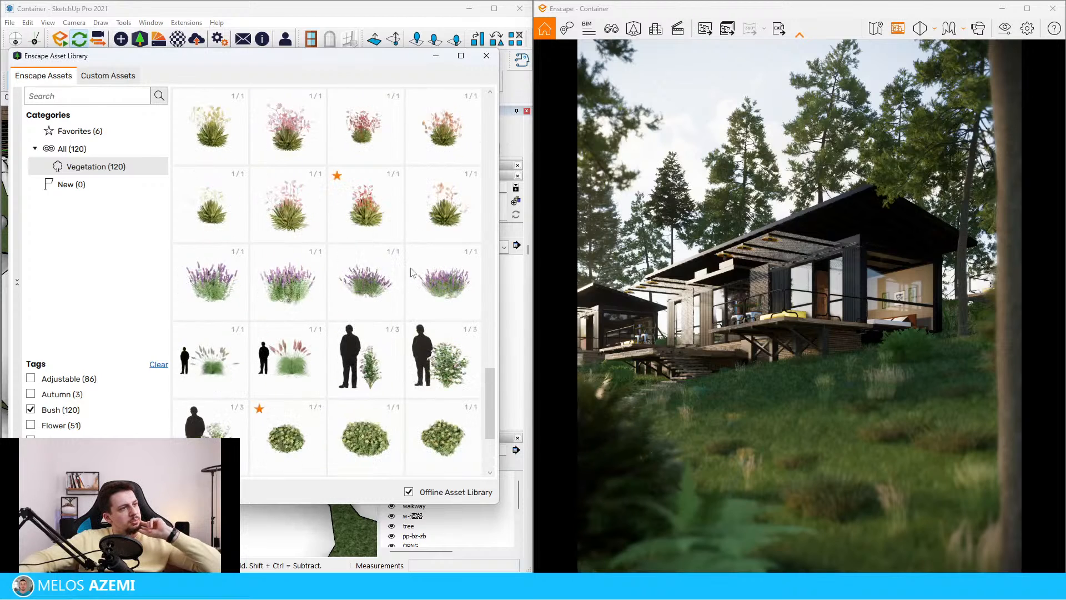
{"action": "scroll", "coordinate": [446, 294], "scroll_direction": "down", "scroll_amount": 10}
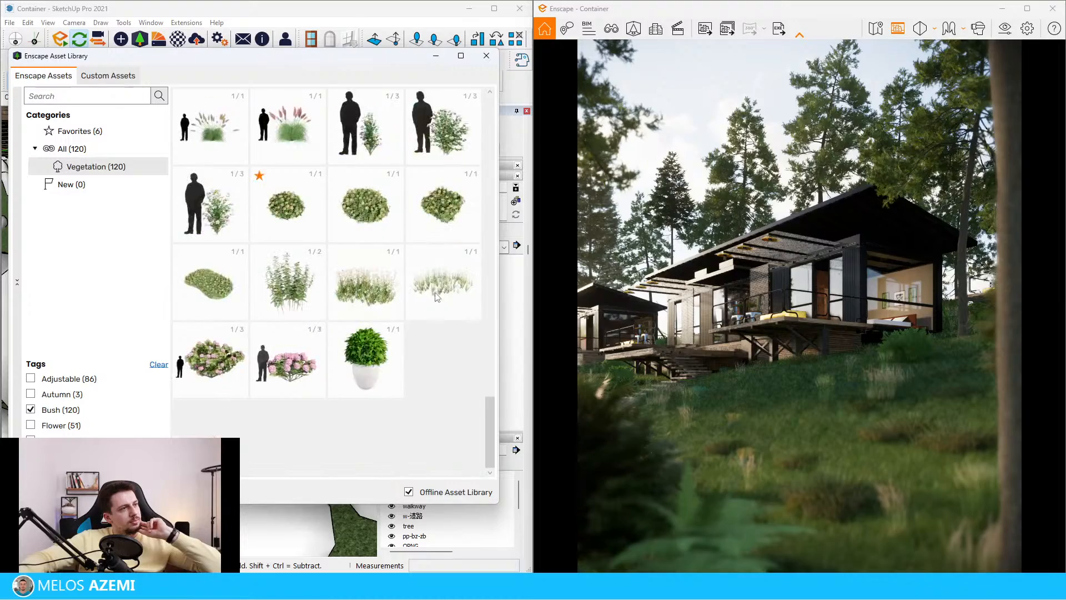
{"action": "scroll", "coordinate": [421, 270], "scroll_direction": "up", "scroll_amount": 2}
{"action": "left_click", "coordinate": [422, 272]}
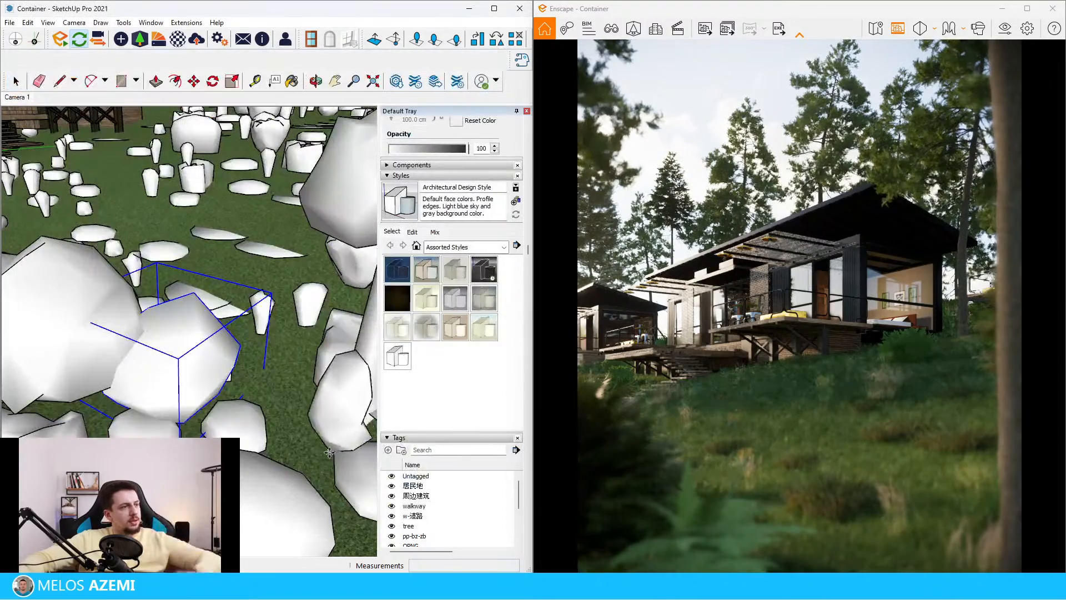
{"action": "left_click", "coordinate": [294, 405]}
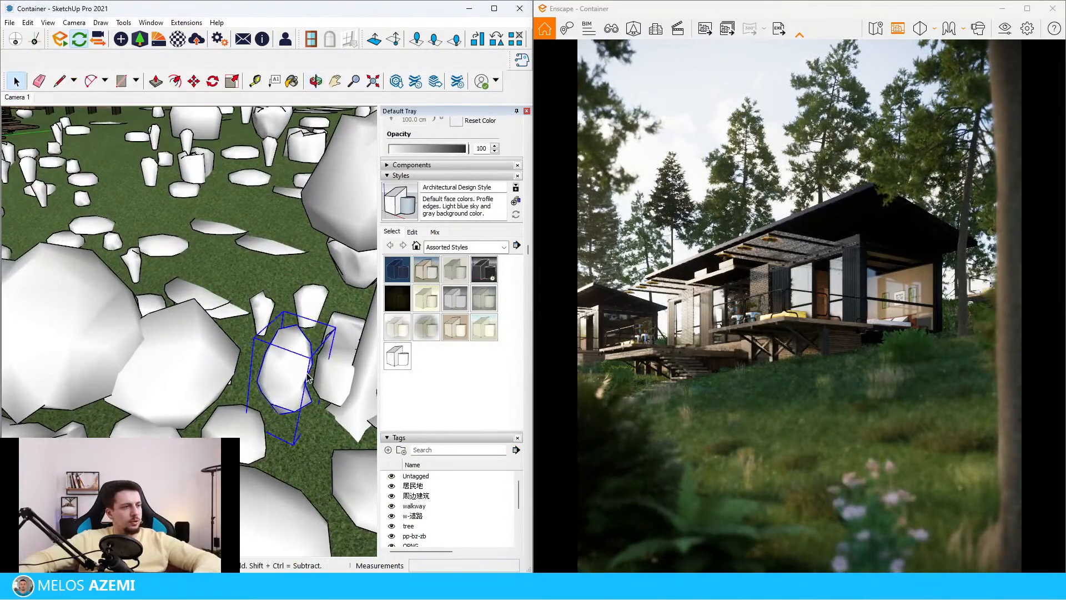
{"action": "left_click", "coordinate": [308, 377]}
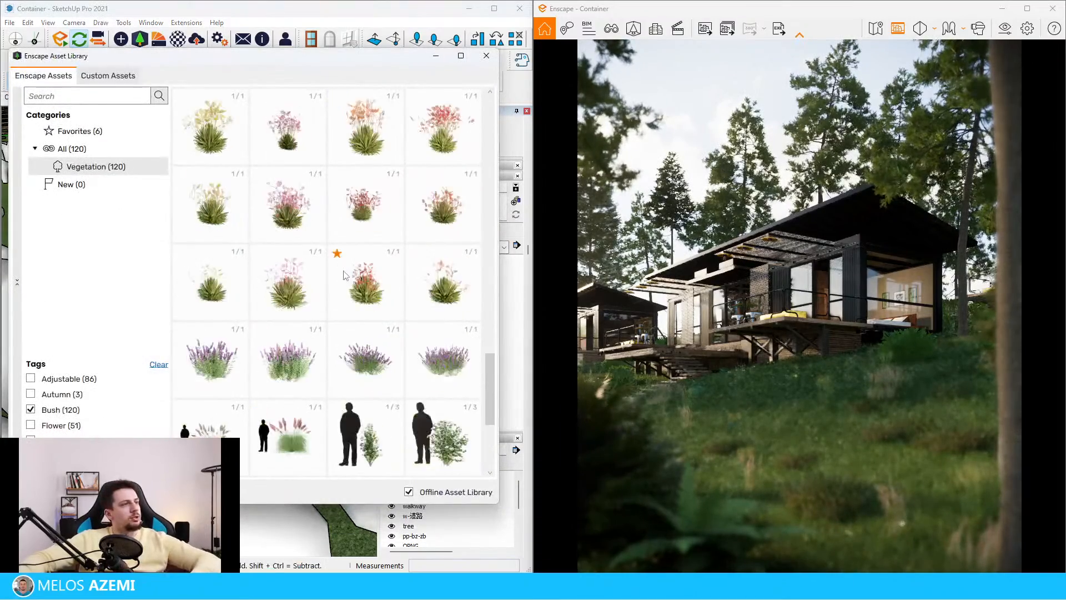
Place a low green shrub with small pale flowers from the Bush-tagged assets beside the large fern.
{"action": "scroll", "coordinate": [358, 311], "scroll_direction": "down", "scroll_amount": 3}
{"action": "scroll", "coordinate": [361, 333], "scroll_direction": "up", "scroll_amount": 3}
{"action": "scroll", "coordinate": [367, 361], "scroll_direction": "down", "scroll_amount": 3}
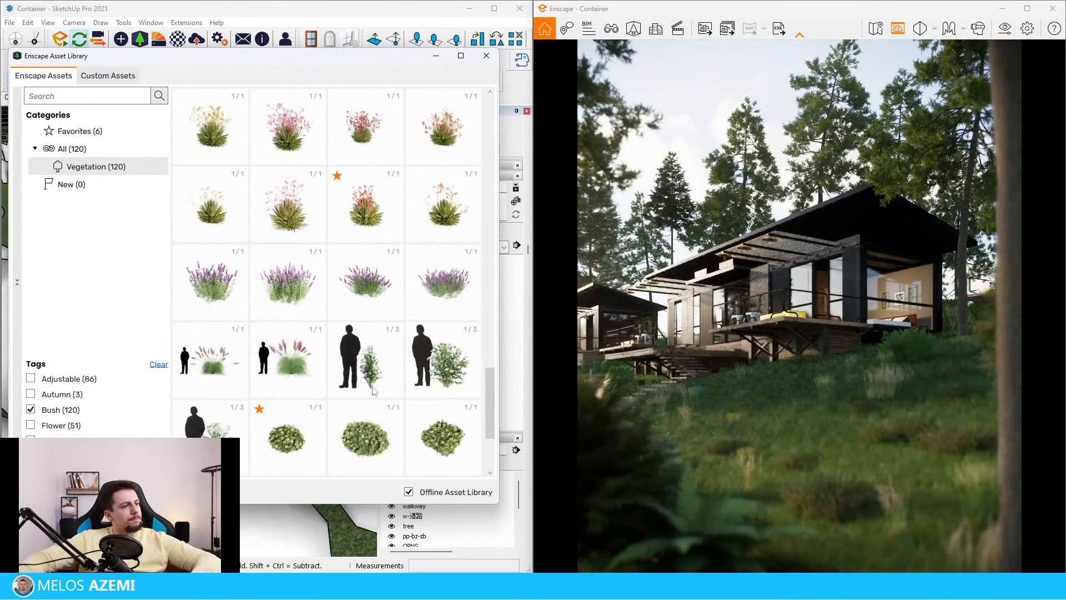
{"action": "scroll", "coordinate": [377, 397], "scroll_direction": "up", "scroll_amount": 3}
{"action": "scroll", "coordinate": [378, 398], "scroll_direction": "up", "scroll_amount": 5}
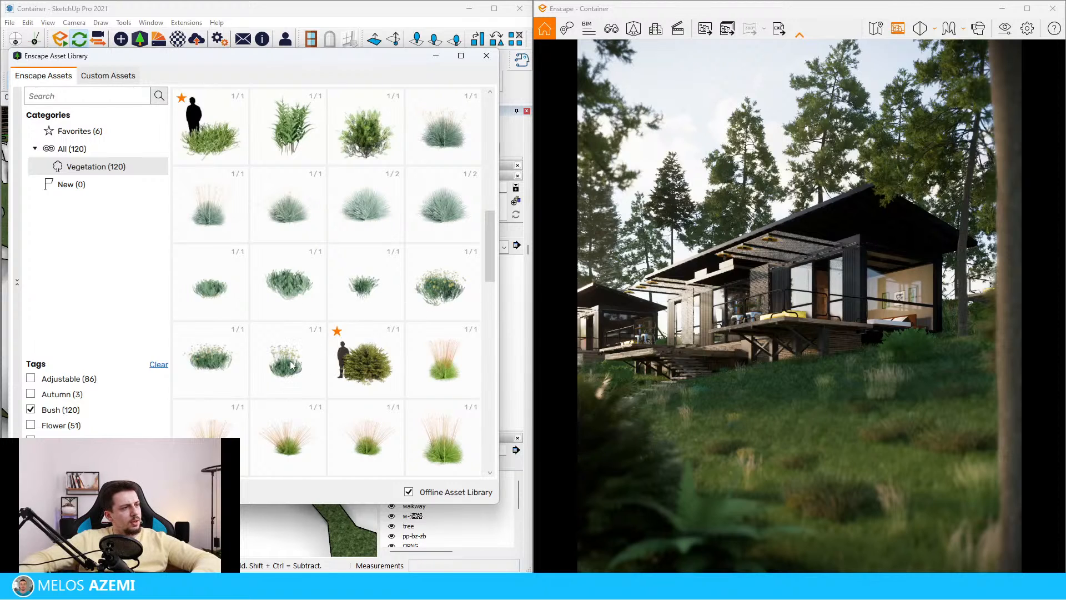
{"action": "left_click", "coordinate": [212, 358]}
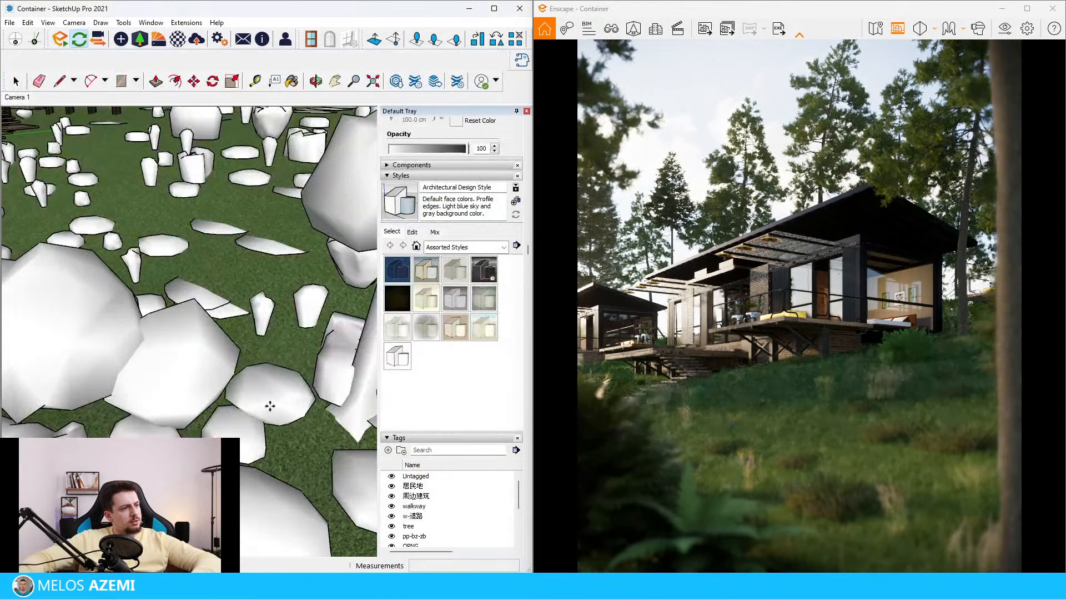
{"action": "left_click", "coordinate": [269, 385]}
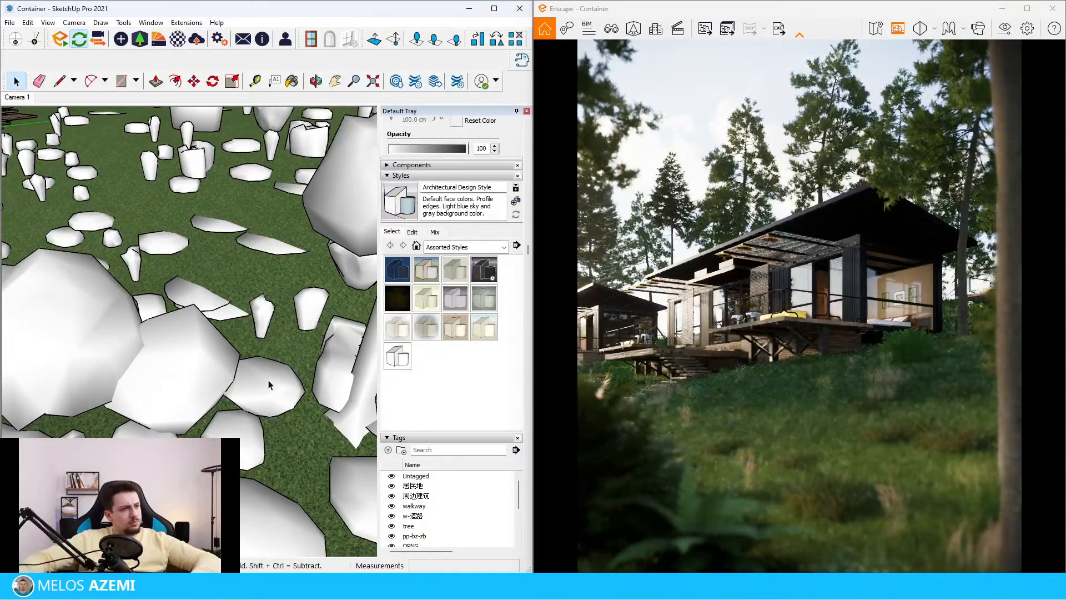
Resize the low shrub beside the fern about its center.
{"action": "left_click_drag", "start_coordinate": [247, 335], "coordinate": [236, 303]}
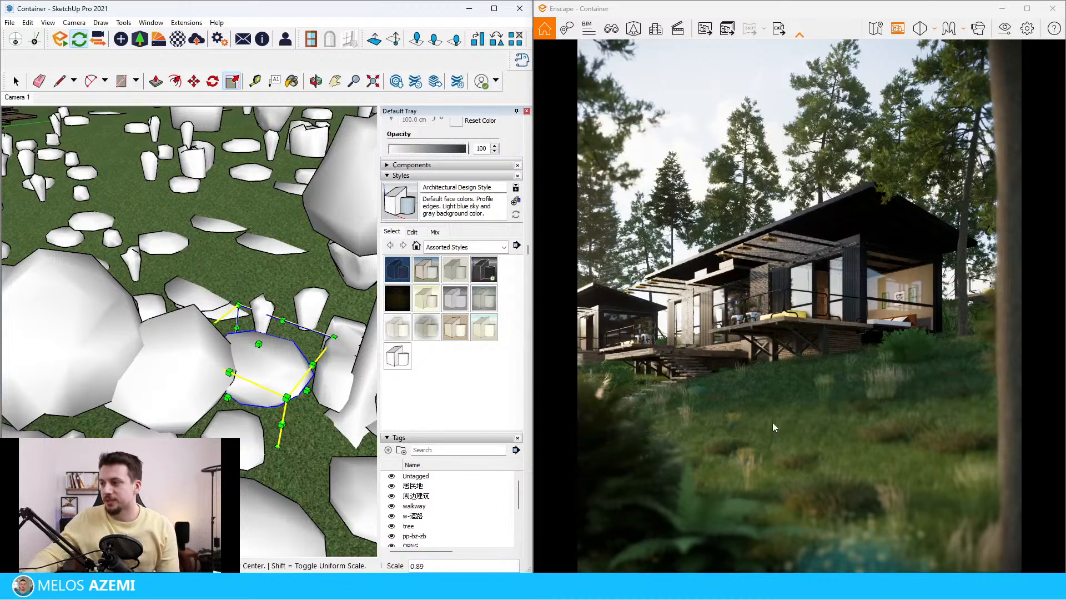
{"action": "left_click", "coordinate": [286, 395]}
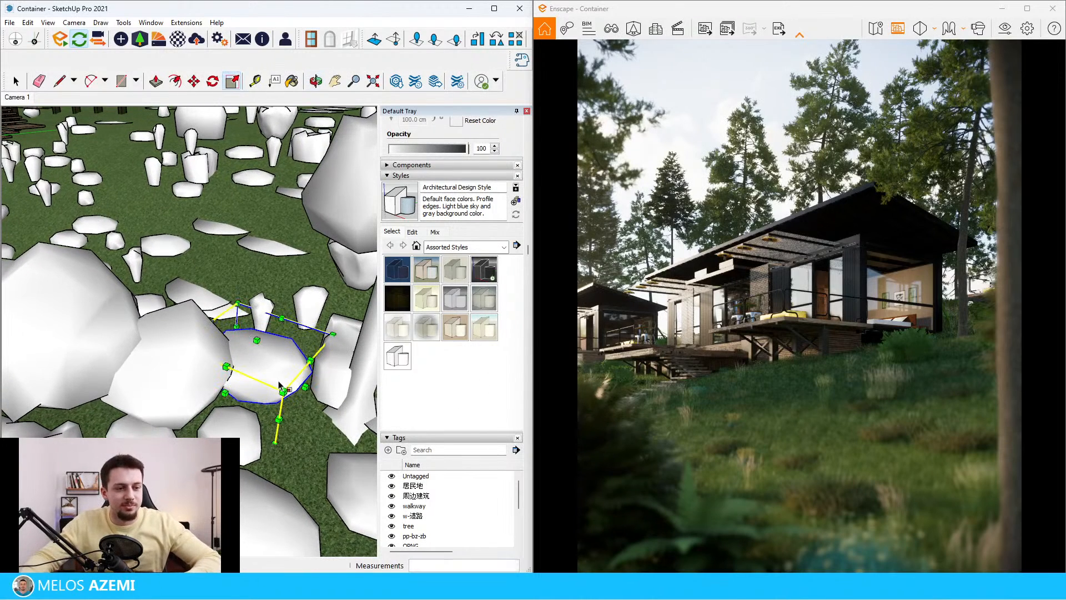
{"action": "key", "text": "space"}
Place a dense blue-green shrub from the Bush-tagged assets in the right foreground and close the asset library.
{"action": "left_click", "coordinate": [141, 41]}
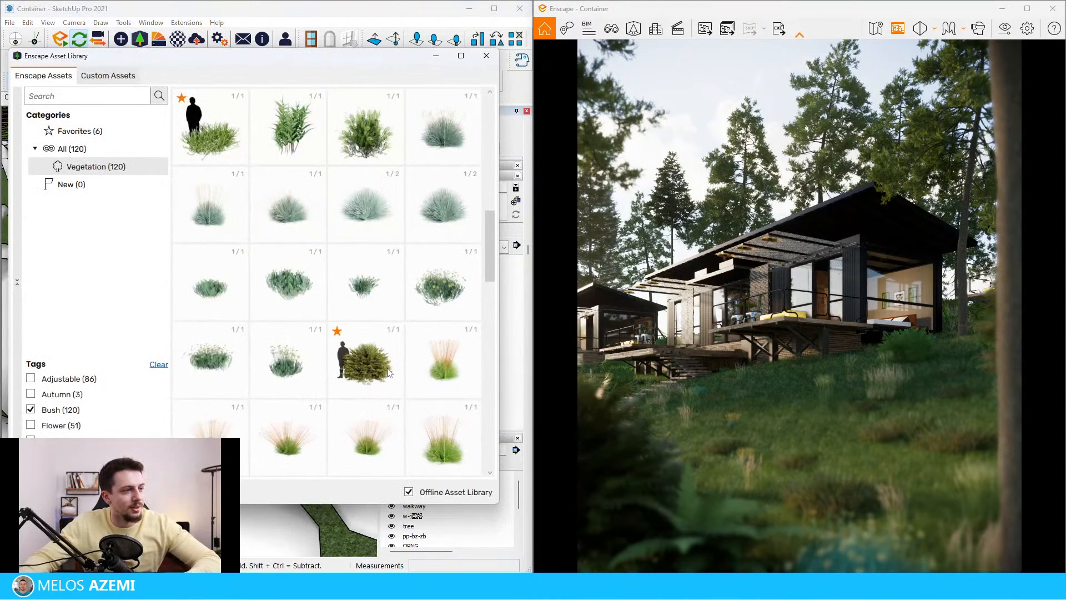
{"action": "scroll", "coordinate": [389, 374], "scroll_direction": "down", "scroll_amount": 3}
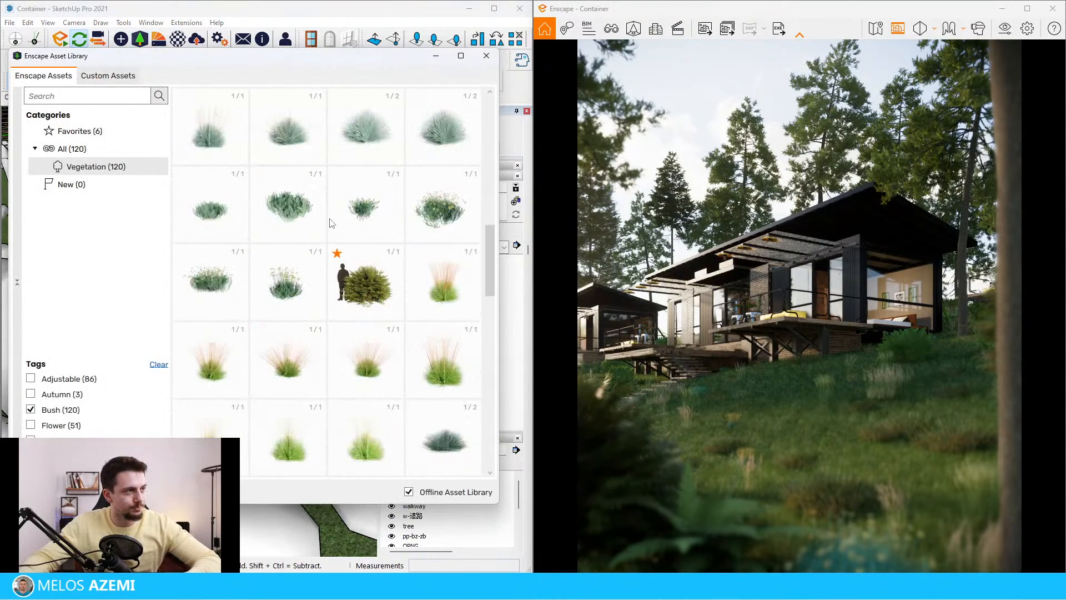
{"action": "left_click", "coordinate": [293, 220]}
{"action": "mouse_move", "coordinate": [295, 239]}
{"action": "middle_mouse_down"}
{"action": "mouse_move", "coordinate": [317, 355]}
{"action": "mouse_move", "coordinate": [258, 307]}
{"action": "middle_mouse_up"}
{"action": "left_click", "coordinate": [257, 307]}
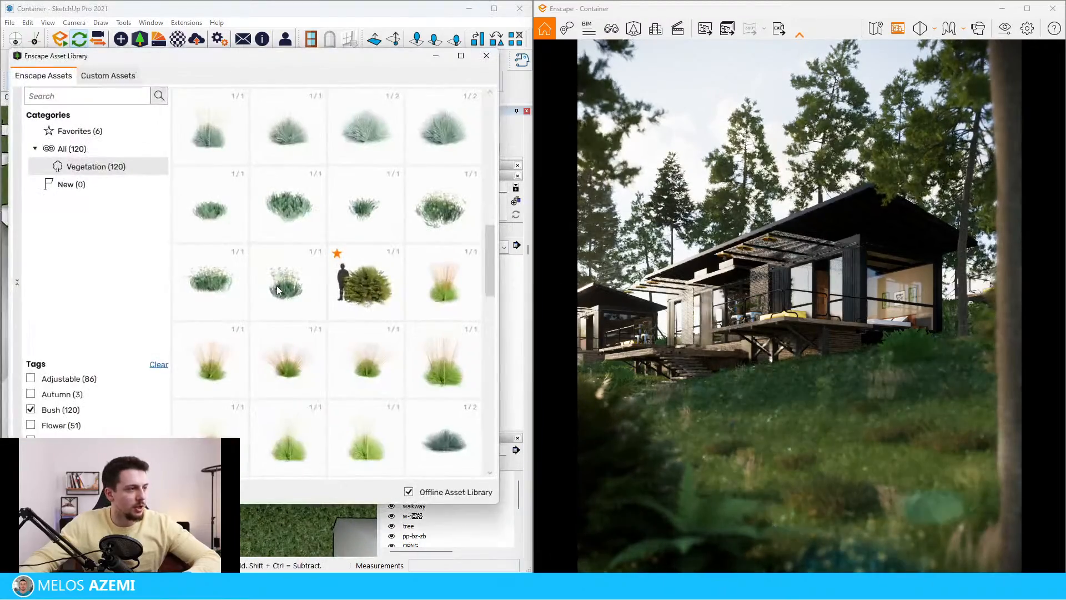
{"action": "left_click", "coordinate": [486, 55]}
Scale the blue-green shrub up to about 2.36 and move it toward the camera, to the bottom of the view.
{"action": "left_click", "coordinate": [248, 286]}
{"action": "key", "text": "s"}
{"action": "left_click_drag", "start_coordinate": [242, 256], "coordinate": [198, 181]}
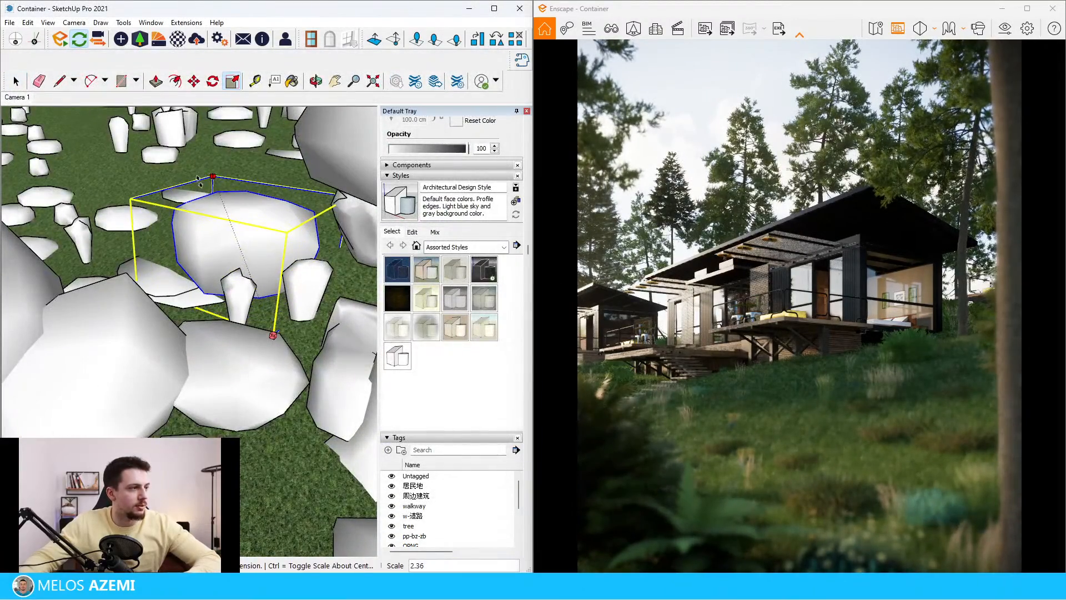
{"action": "key", "text": "m"}
{"action": "left_click_drag", "start_coordinate": [261, 250], "coordinate": [213, 428]}
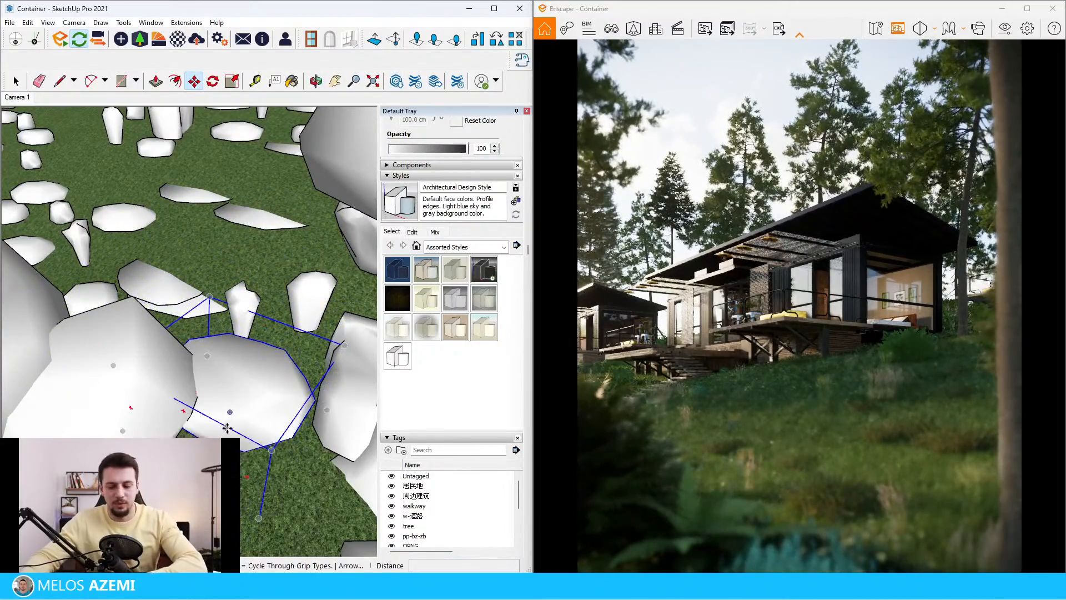
{"action": "middle_click_drag", "start_coordinate": [227, 428], "coordinate": [231, 400]}
{"action": "key", "text": "space"}
Copy the large fern across to the right side of the foreground, opposite the original.
{"action": "left_click", "coordinate": [132, 391]}
{"action": "key", "text": "m"}
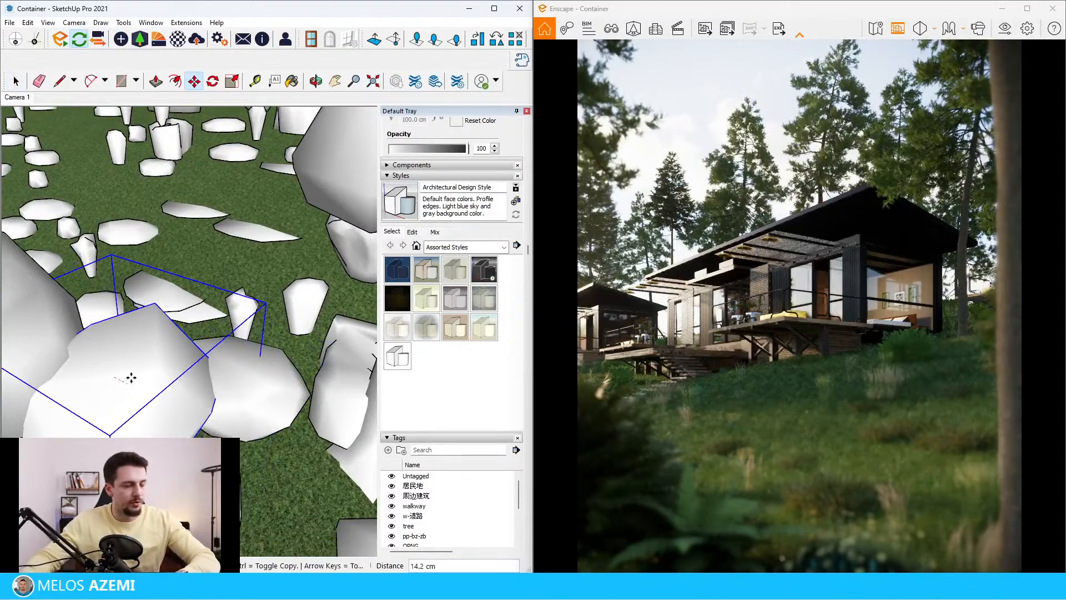
{"action": "left_click_drag", "start_coordinate": [116, 401], "coordinate": [305, 357]}
{"action": "middle_click_drag", "start_coordinate": [305, 357], "coordinate": [317, 332]}
{"action": "key", "text": "space"}
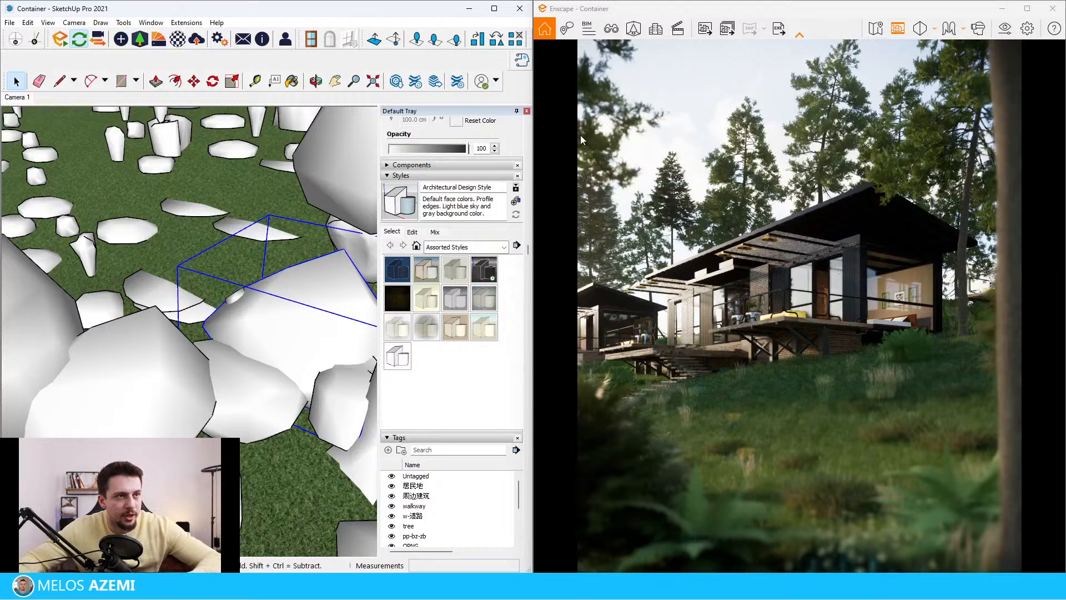
Rotate the tall tree standing behind the cabins around its vertical axis.
{"action": "scroll", "coordinate": [258, 387], "scroll_direction": "down", "scroll_amount": 10}
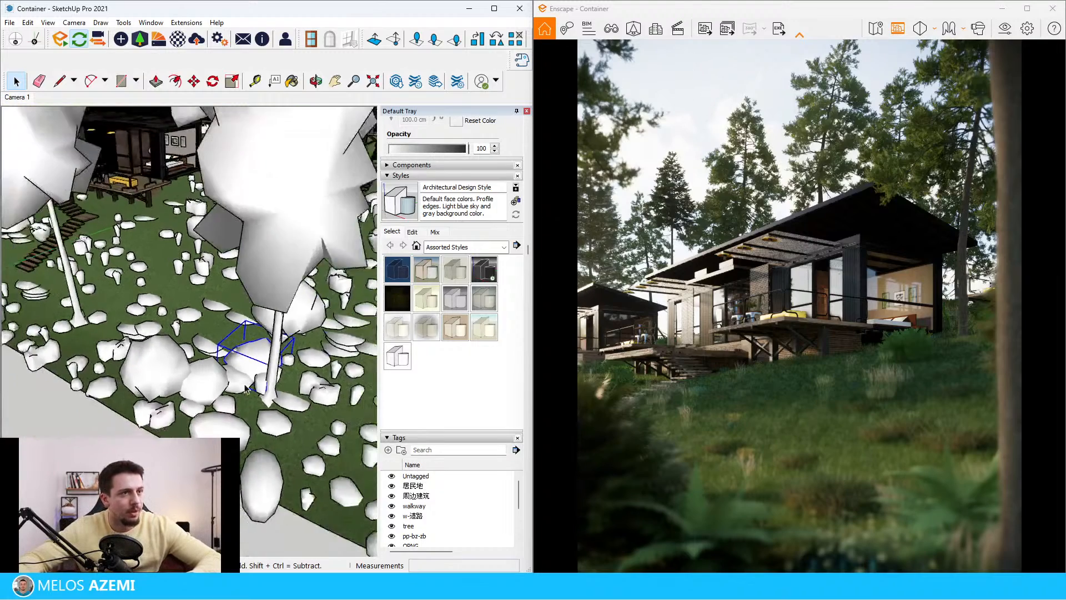
{"action": "left_click", "coordinate": [179, 238]}
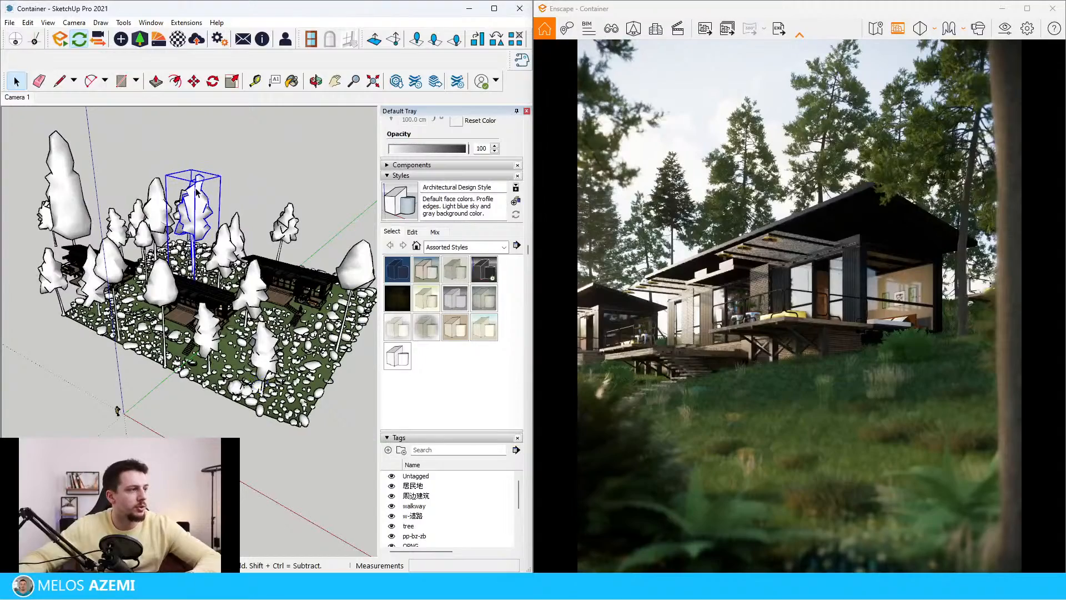
{"action": "scroll", "coordinate": [198, 170], "scroll_direction": "up", "scroll_amount": 5}
{"action": "key", "text": "m"}
{"action": "scroll", "coordinate": [223, 176], "scroll_direction": "up", "scroll_amount": 1}
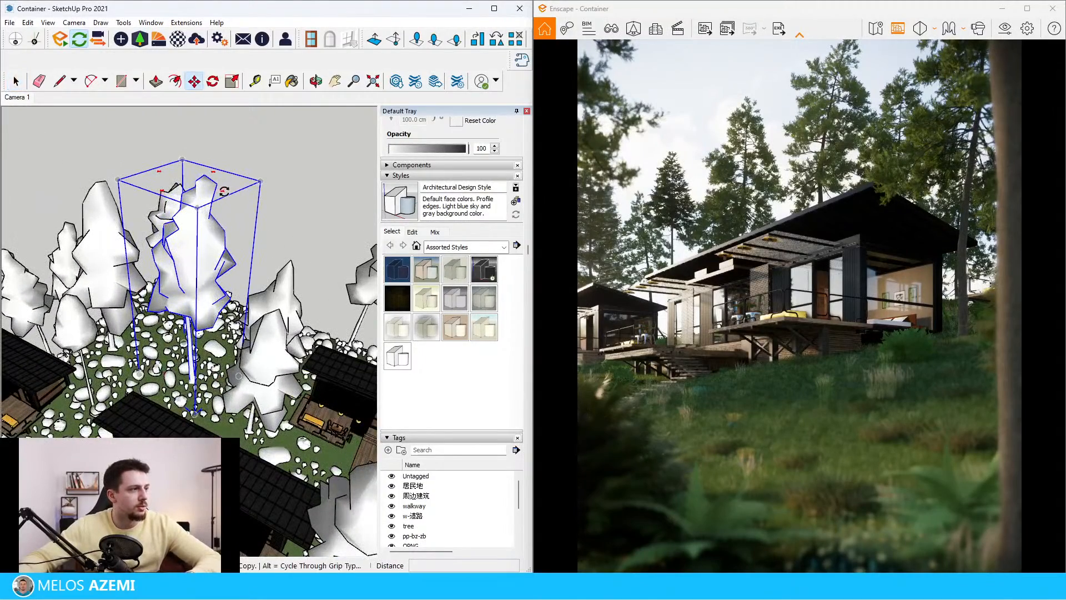
{"action": "left_click", "coordinate": [224, 190]}
{"action": "left_click", "coordinate": [233, 183]}
{"action": "key", "text": "space"}
Rotate the tree between the two cabins by about 92.9 degrees around its vertical axis.
{"action": "left_click", "coordinate": [280, 338]}
{"action": "key", "text": "m"}
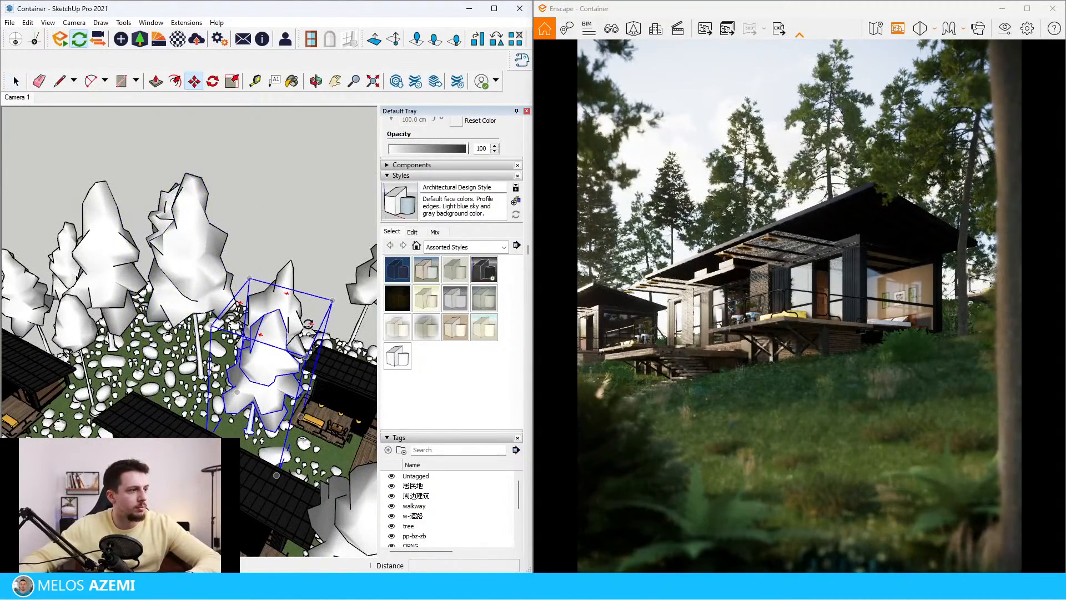
{"action": "left_click", "coordinate": [308, 323]}
{"action": "left_click", "coordinate": [293, 272]}
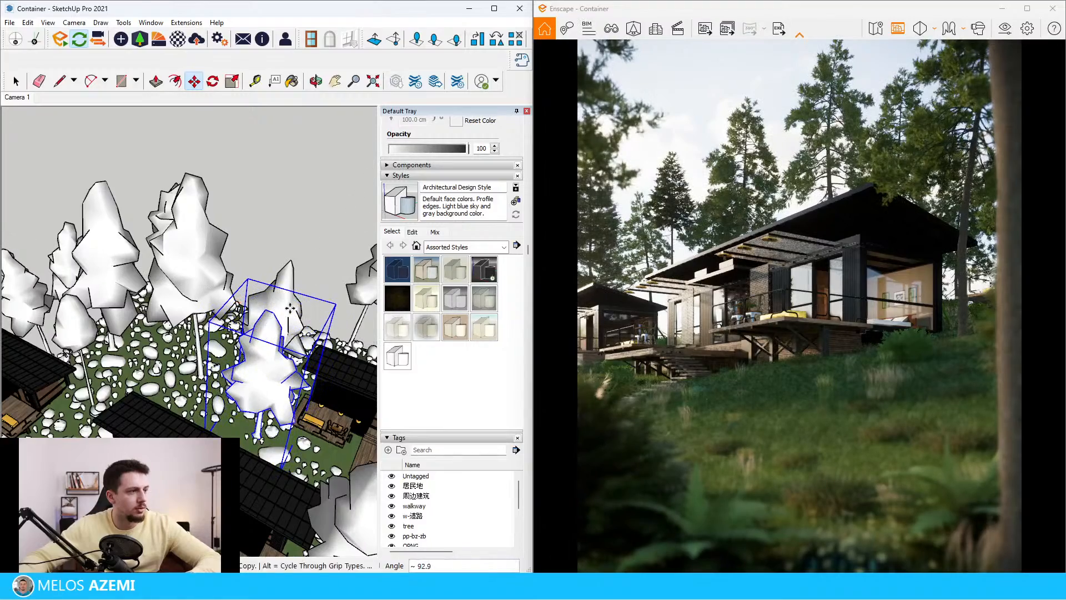
{"action": "key", "text": "space"}
Rotate the large tree at the left of the rear tree group by about 75 degrees.
{"action": "middle_click_drag", "start_coordinate": [293, 272], "coordinate": [158, 248]}
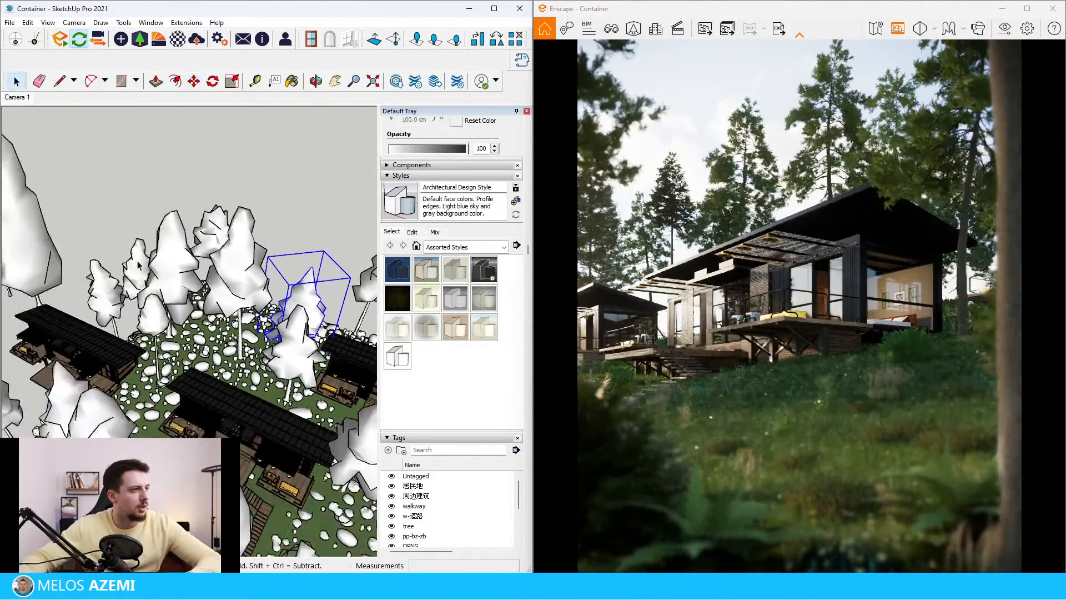
{"action": "scroll", "coordinate": [173, 216], "scroll_direction": "up", "scroll_amount": 3}
{"action": "left_click", "coordinate": [173, 220]}
{"action": "key", "text": "m"}
{"action": "left_click", "coordinate": [204, 225]}
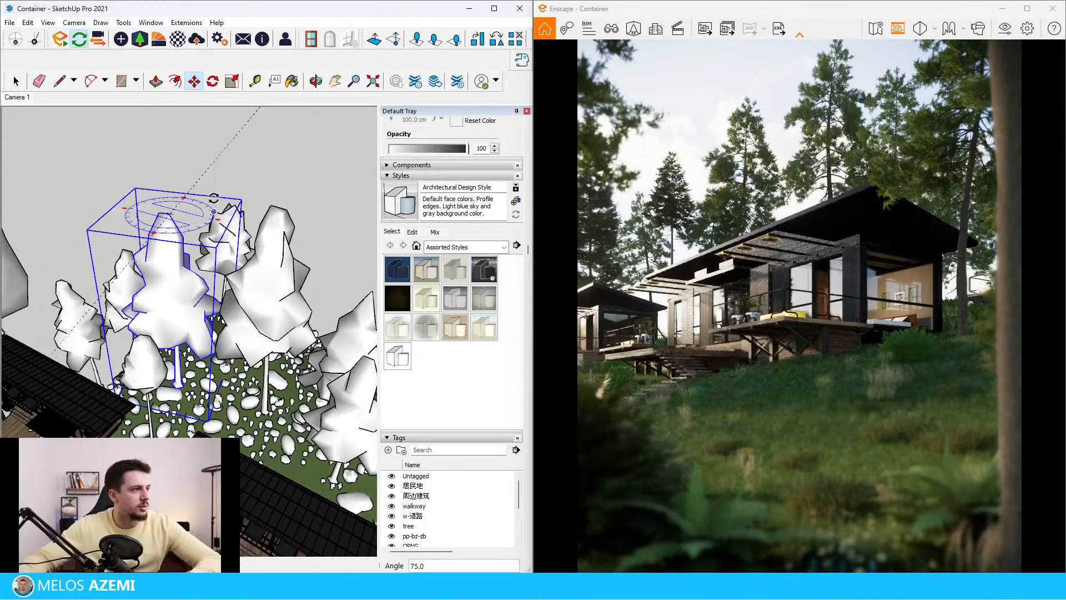
{"action": "left_click", "coordinate": [216, 197]}
{"action": "key", "text": "space"}
Rotate the smaller tree partly hidden between the two large rear trees.
{"action": "left_click", "coordinate": [236, 225]}
{"action": "key", "text": "m"}
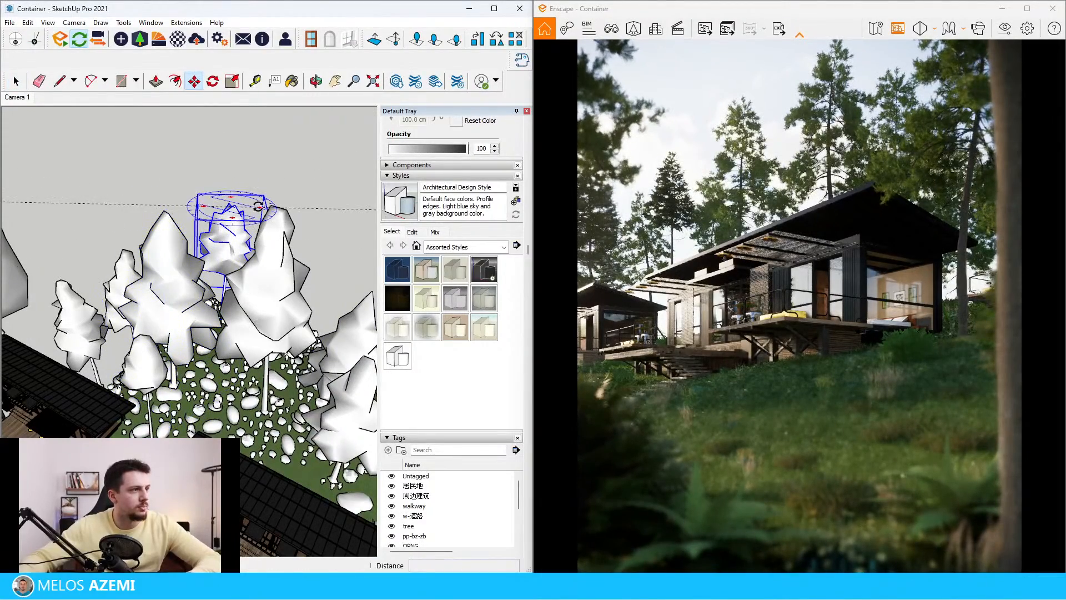
{"action": "left_click", "coordinate": [254, 212]}
{"action": "left_click", "coordinate": [263, 196]}
{"action": "key", "text": "space"}
Rotate the slim tree at the group's left edge, and its outer neighbour by about 107.9 degrees.
{"action": "left_click", "coordinate": [125, 265]}
{"action": "key", "text": "m"}
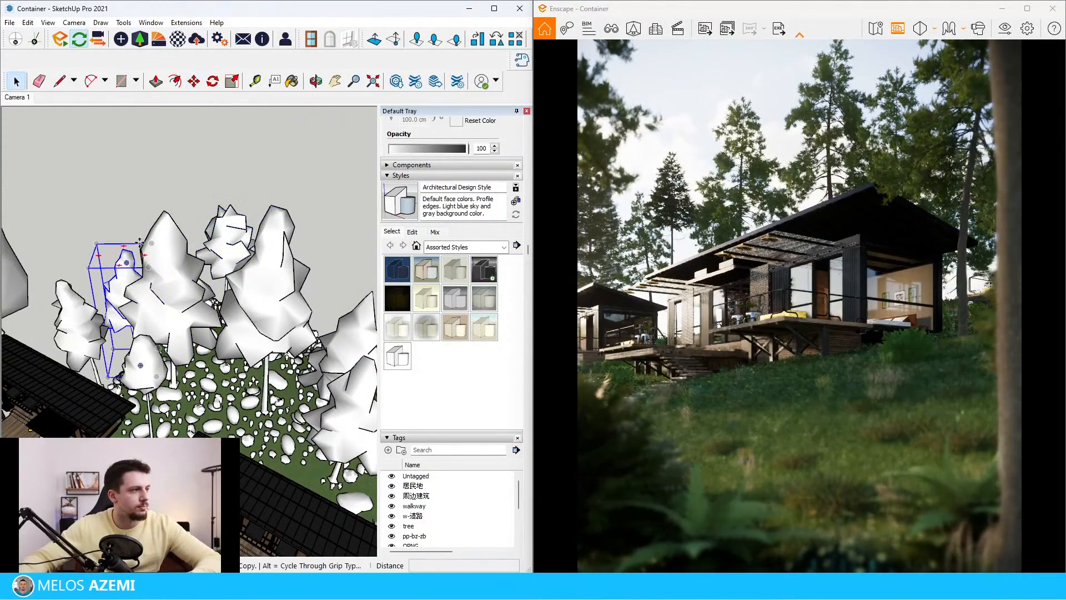
{"action": "left_click", "coordinate": [134, 245]}
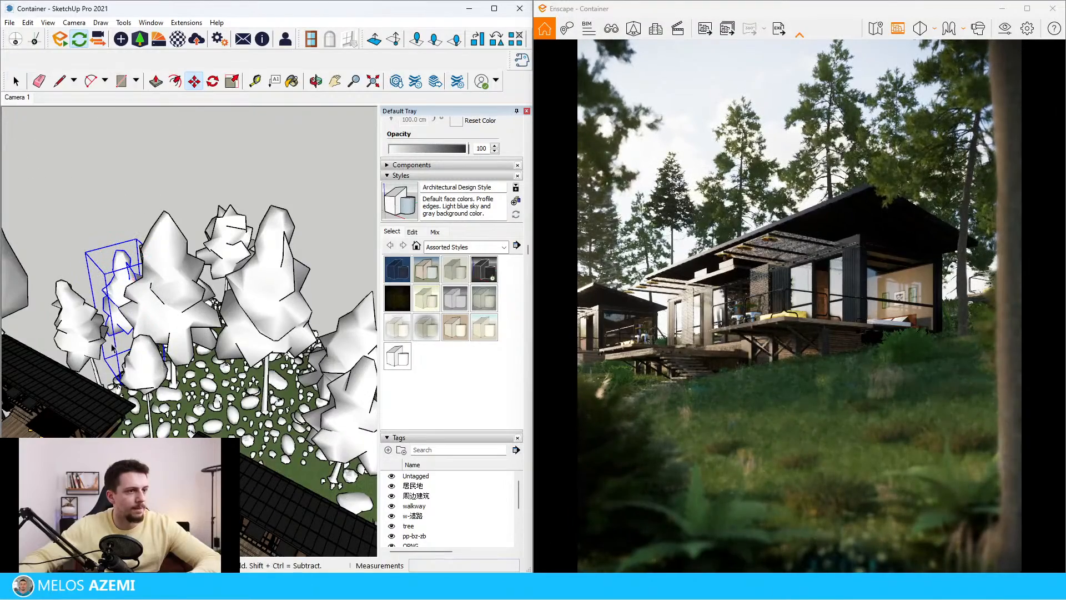
{"action": "left_click", "coordinate": [91, 284]}
{"action": "key", "text": "space"}
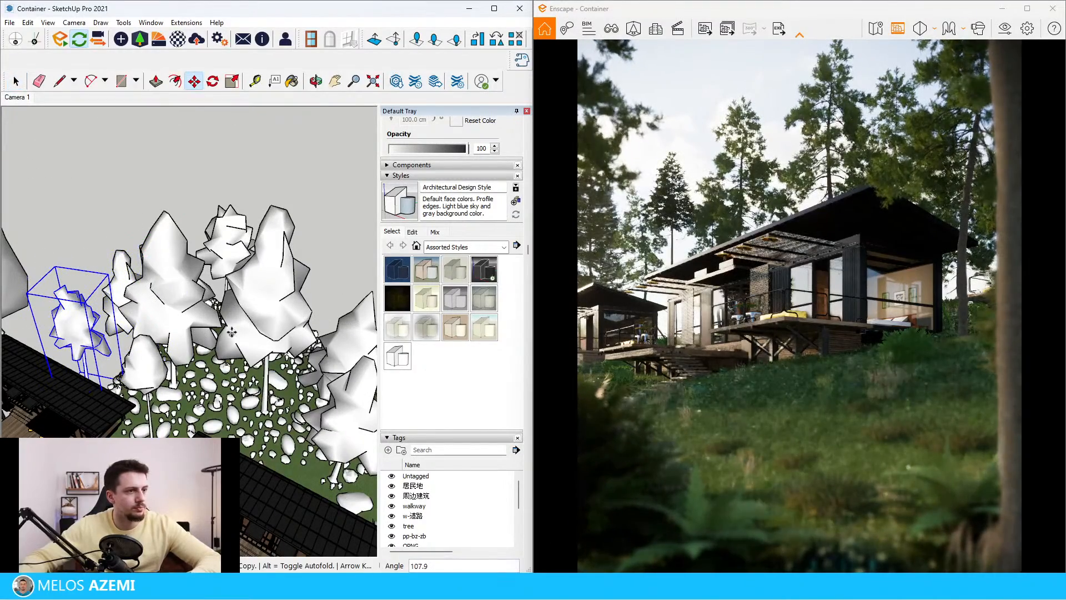
Move the tree behind the near cabin about 2096.5 cm to the left side of the rear tree group, close to the far cabin.
{"action": "scroll", "coordinate": [165, 330], "scroll_direction": "down", "scroll_amount": 5}
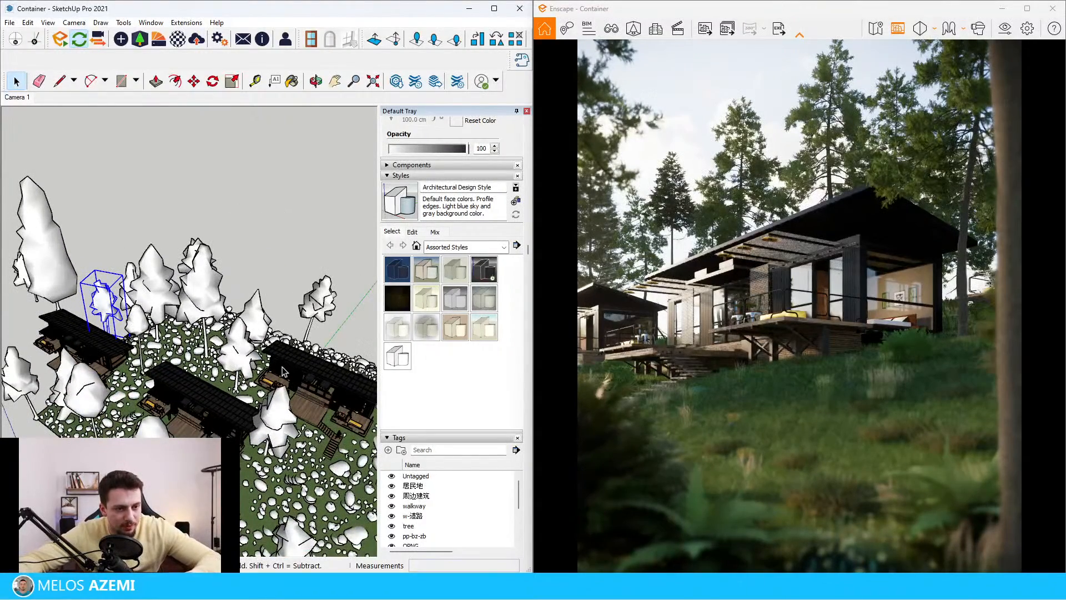
{"action": "middle_click_drag", "start_coordinate": [288, 369], "coordinate": [265, 369]}
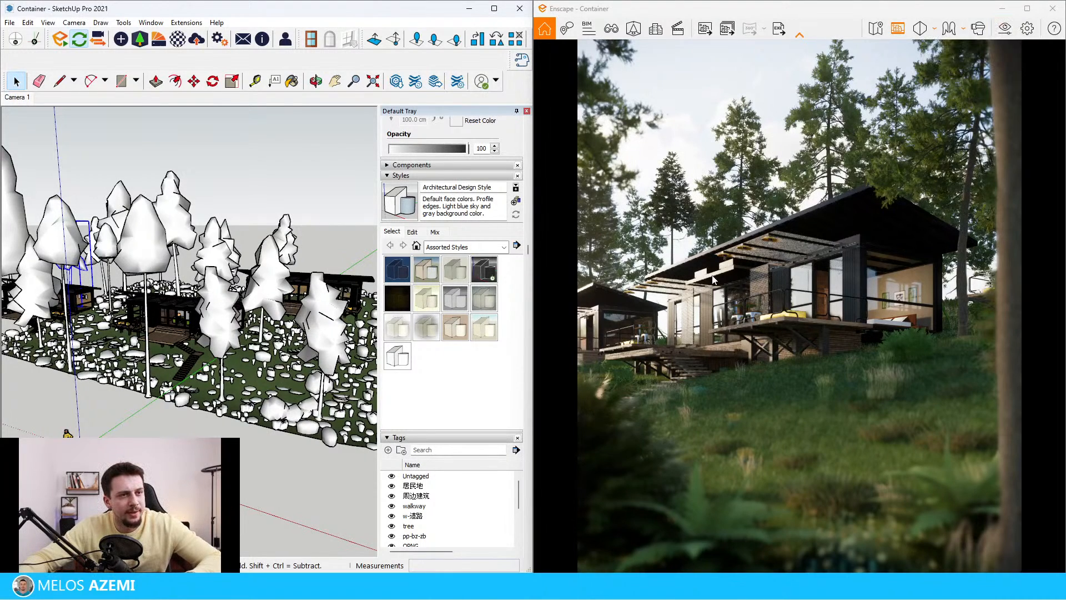
{"action": "middle_click_drag", "start_coordinate": [322, 212], "coordinate": [247, 358]}
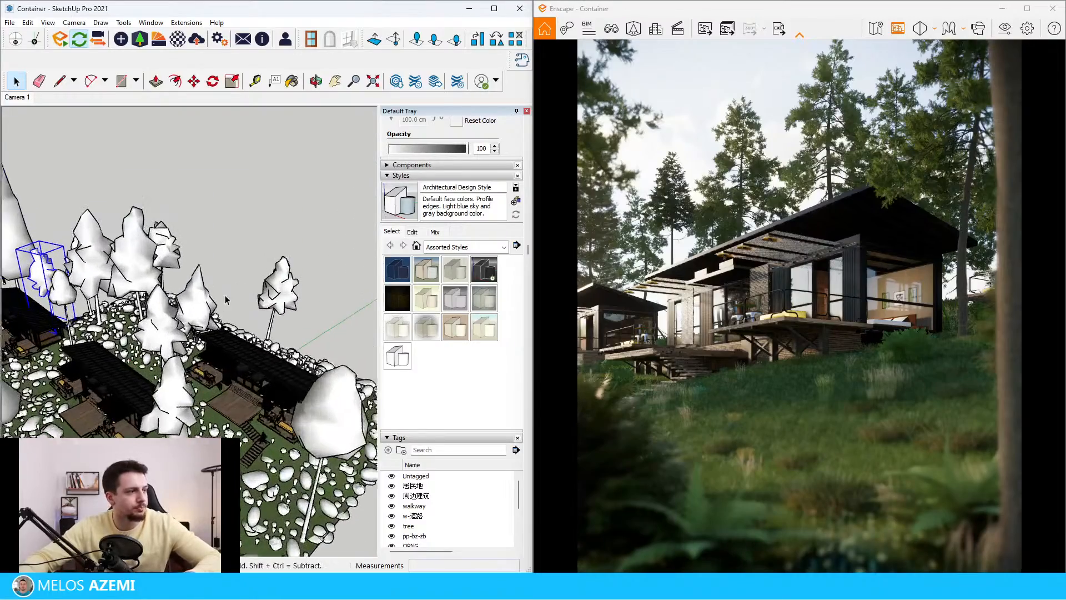
{"action": "left_click", "coordinate": [198, 311]}
{"action": "key", "text": "m"}
{"action": "left_click", "coordinate": [191, 347]}
{"action": "scroll", "coordinate": [86, 326], "scroll_direction": "up", "scroll_amount": 6}
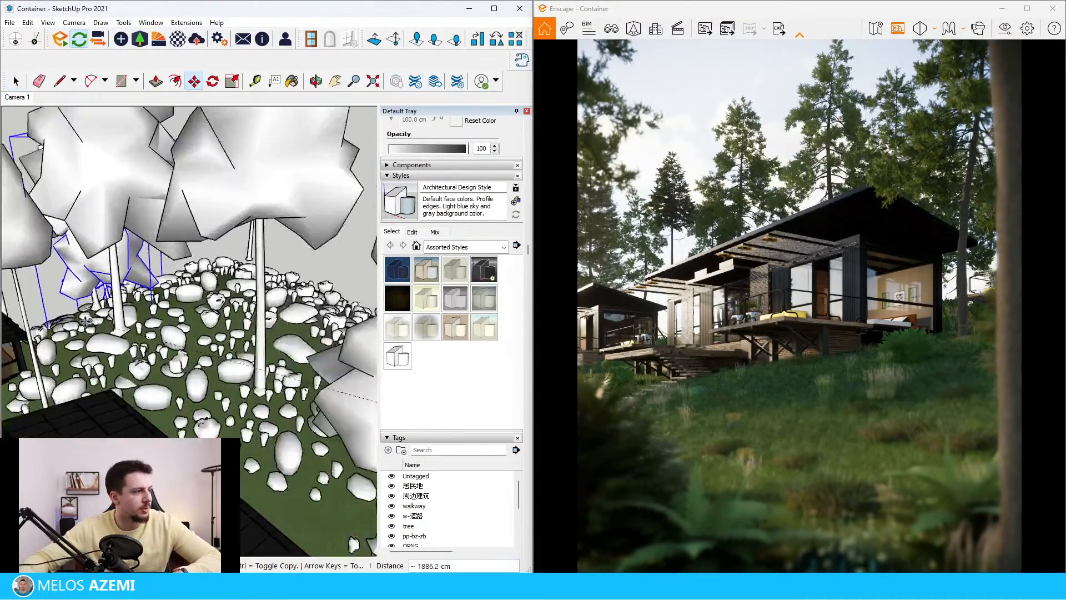
{"action": "left_click", "coordinate": [86, 327]}
{"action": "scroll", "coordinate": [86, 326], "scroll_direction": "down", "scroll_amount": 8}
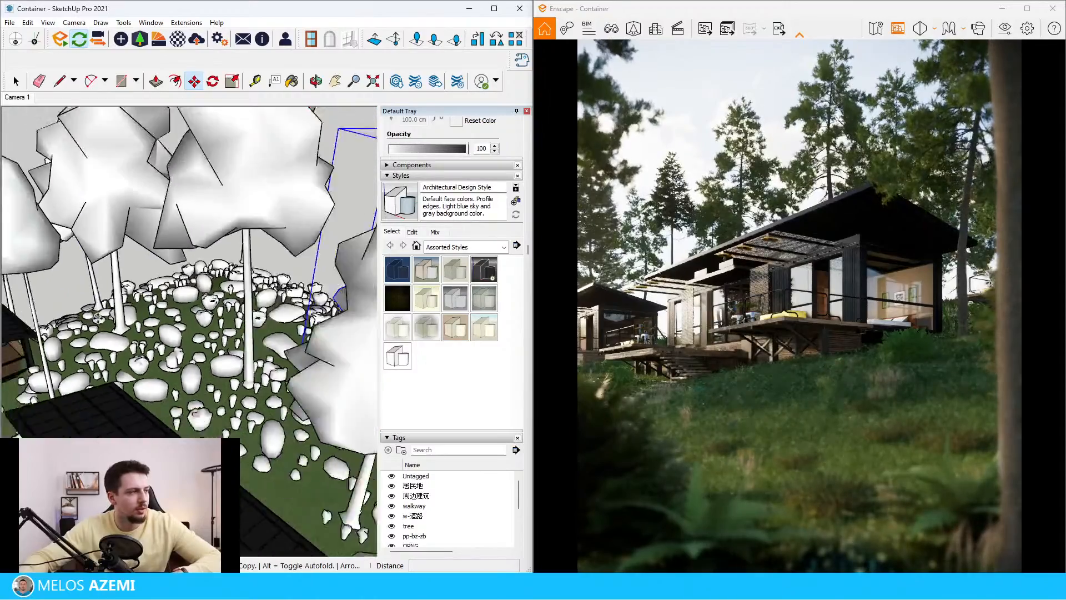
{"action": "left_click", "coordinate": [209, 345]}
{"action": "scroll", "coordinate": [89, 330], "scroll_direction": "up", "scroll_amount": 6}
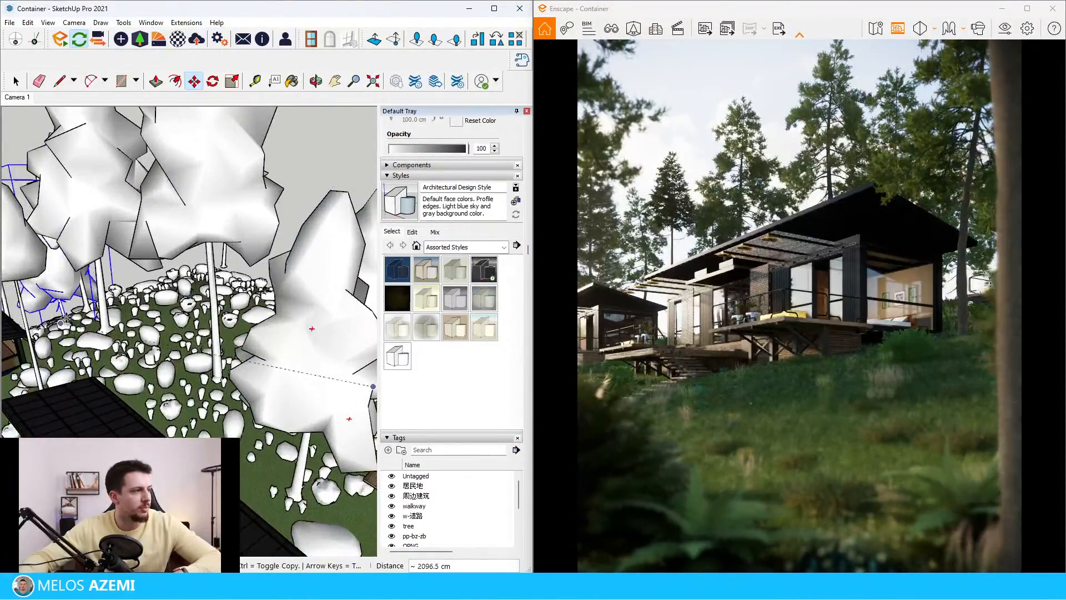
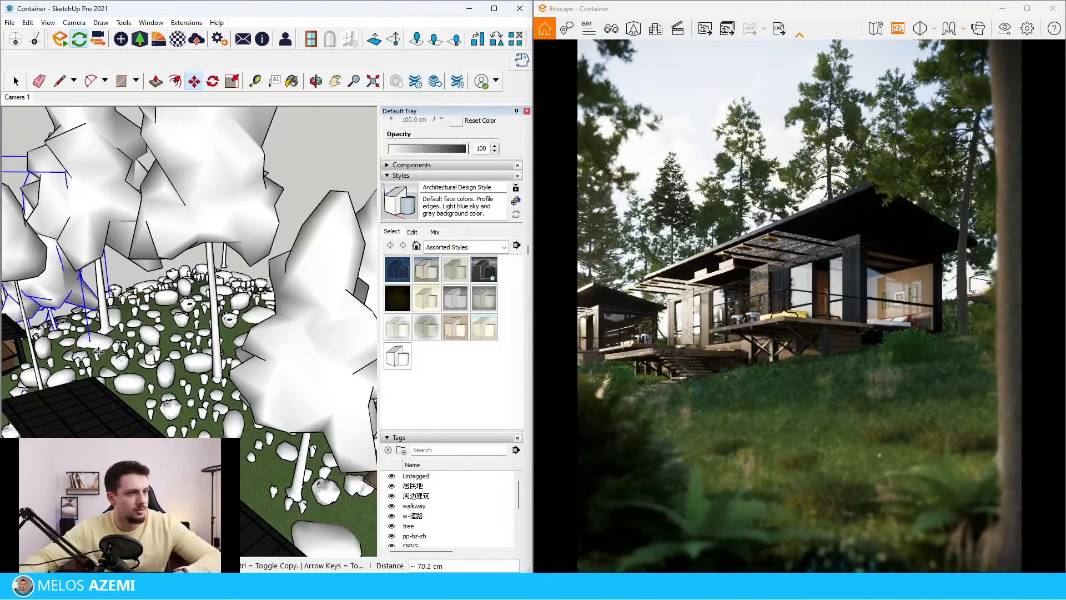
Fine-tune the moved tree's position next to the far cabin, ending with a shift of about 101.5 cm.
{"action": "left_click", "coordinate": [76, 357]}
{"action": "left_click", "coordinate": [38, 294]}
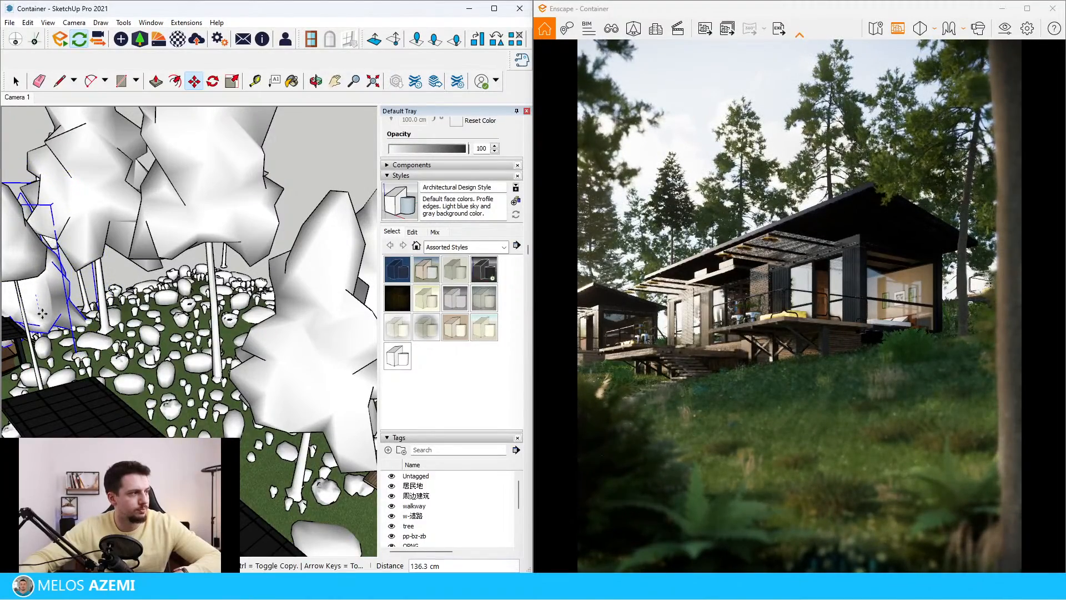
{"action": "left_click", "coordinate": [41, 315]}
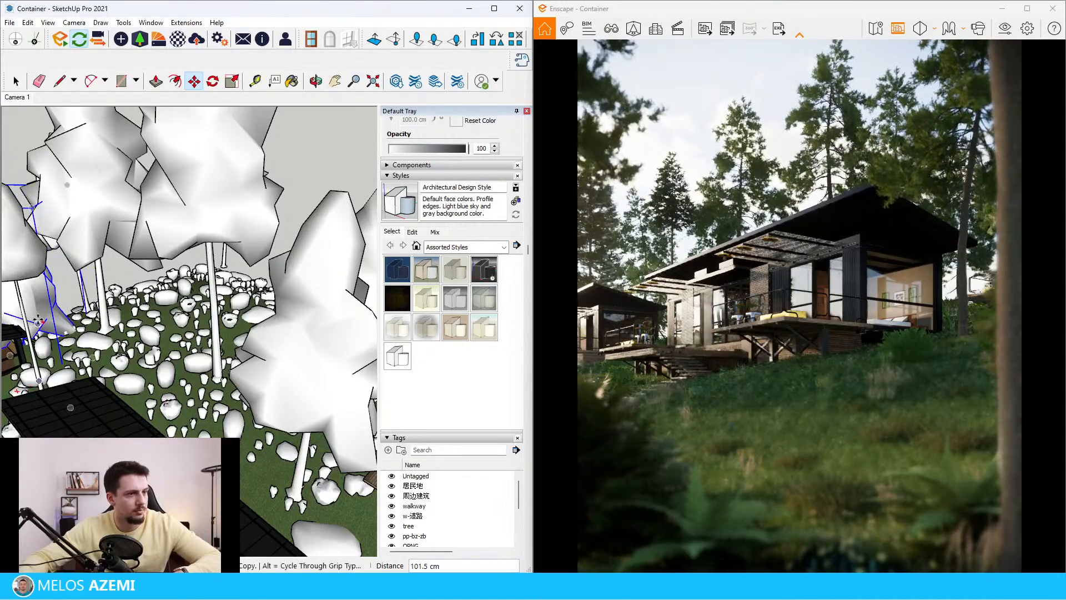
{"action": "left_click", "coordinate": [38, 321]}
{"action": "key", "text": "space"}
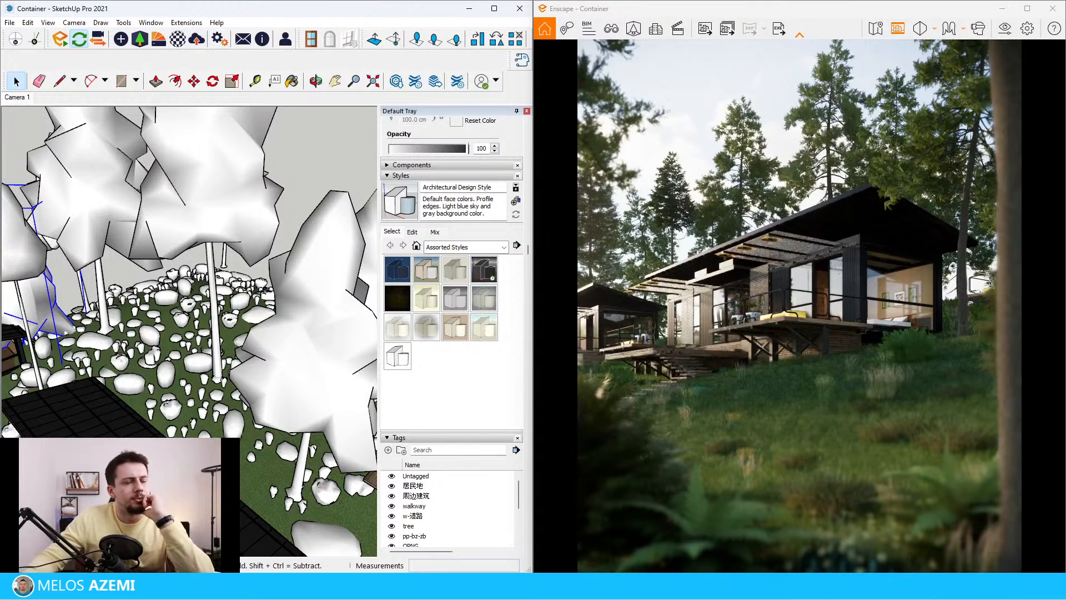
Set the vignette effect of Enscape visual preset 2 to 44 %.
{"action": "left_click", "coordinate": [921, 28]}
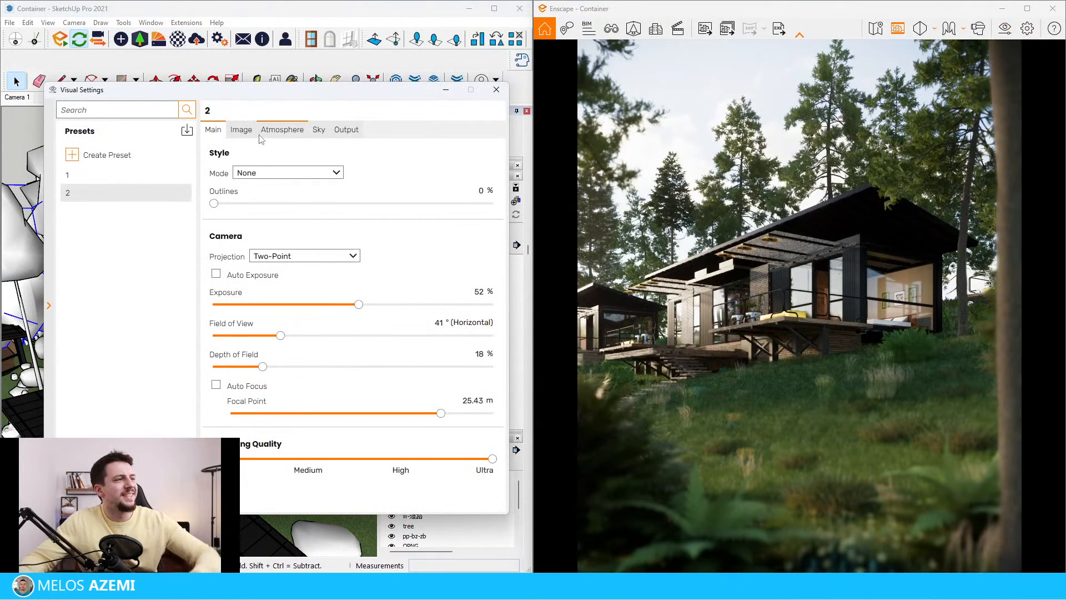
{"action": "left_click", "coordinate": [282, 130]}
{"action": "left_click", "coordinate": [319, 129]}
{"action": "left_click", "coordinate": [242, 132]}
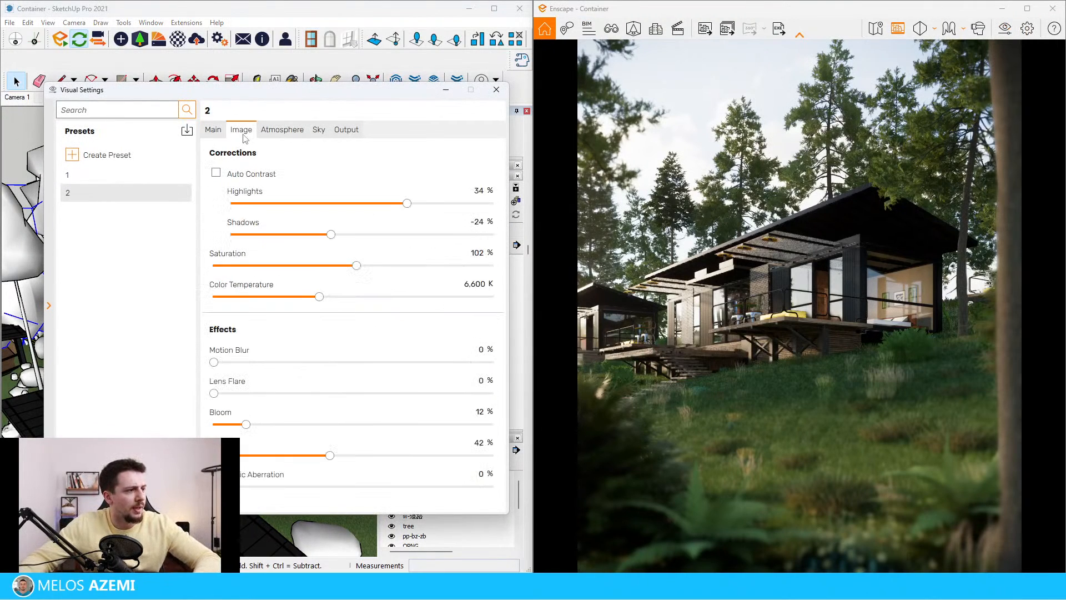
{"action": "mouse_move", "coordinate": [330, 456]}
{"action": "left_mouse_down"}
{"action": "mouse_move", "coordinate": [424, 457]}
{"action": "mouse_move", "coordinate": [349, 457]}
{"action": "left_mouse_up"}
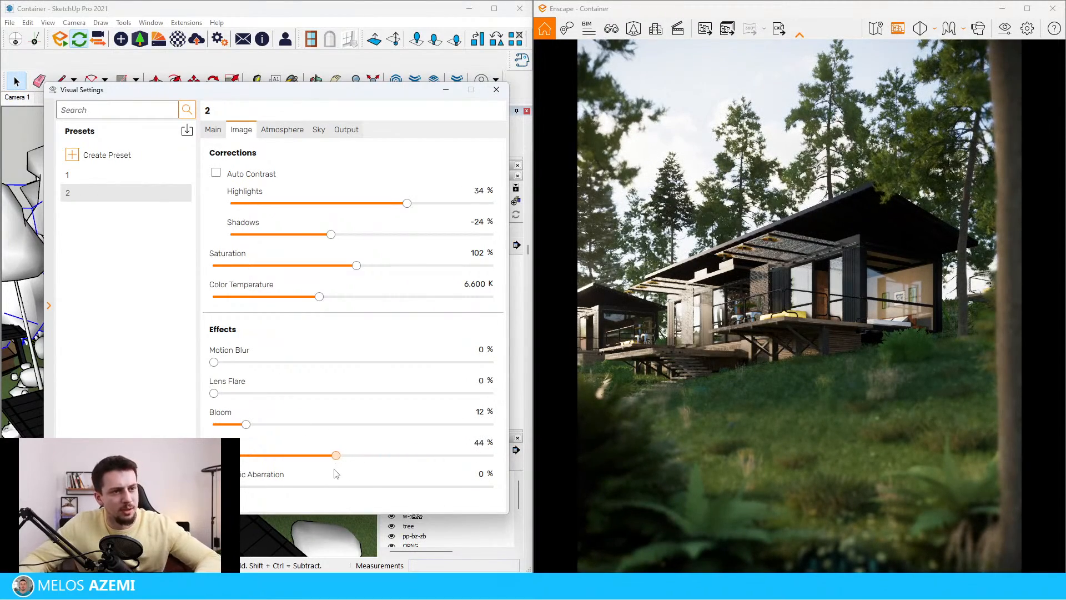
Try a different skybox rotation and an adjustment of the atmosphere settings for visual preset 2.
{"action": "left_click", "coordinate": [320, 131]}
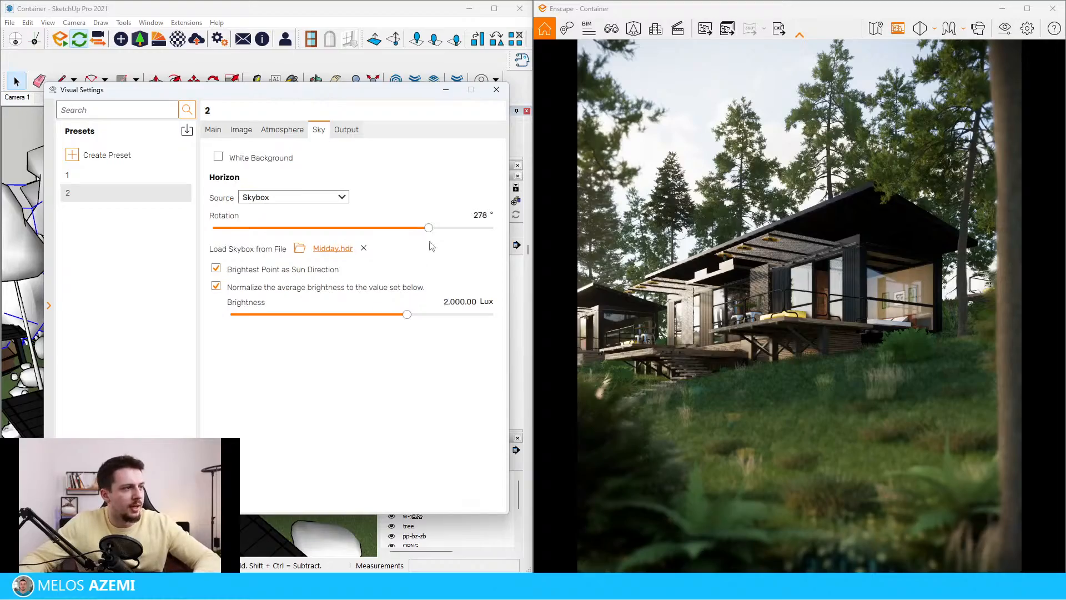
{"action": "mouse_move", "coordinate": [429, 228]}
{"action": "left_mouse_down"}
{"action": "mouse_move", "coordinate": [372, 227]}
{"action": "mouse_move", "coordinate": [419, 228]}
{"action": "mouse_move", "coordinate": [414, 241]}
{"action": "mouse_move", "coordinate": [213, 244]}
{"action": "mouse_move", "coordinate": [429, 241]}
{"action": "left_mouse_up"}
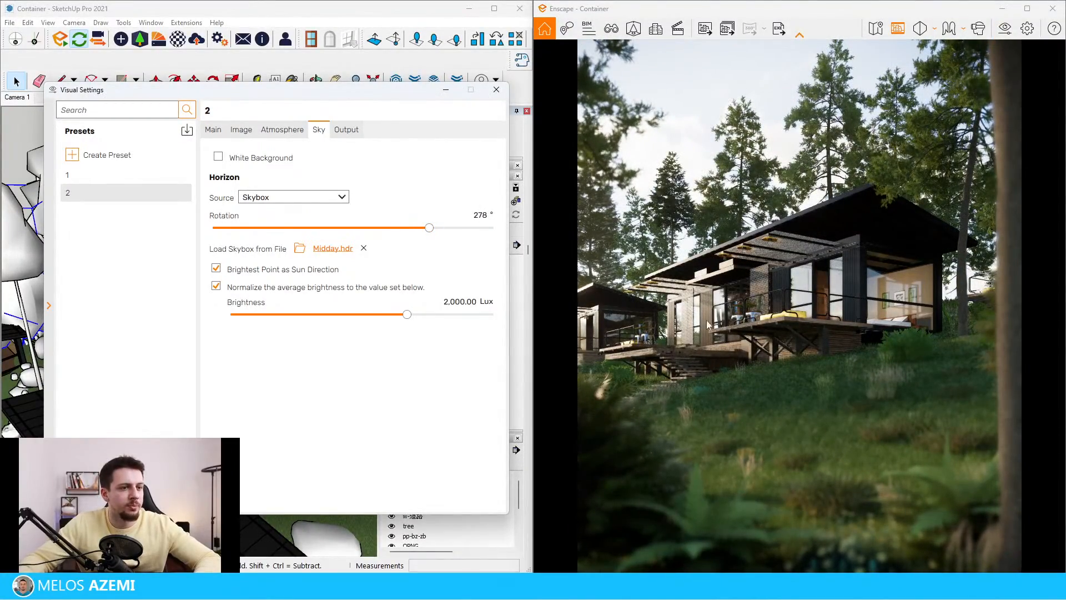
{"action": "left_click", "coordinate": [250, 131]}
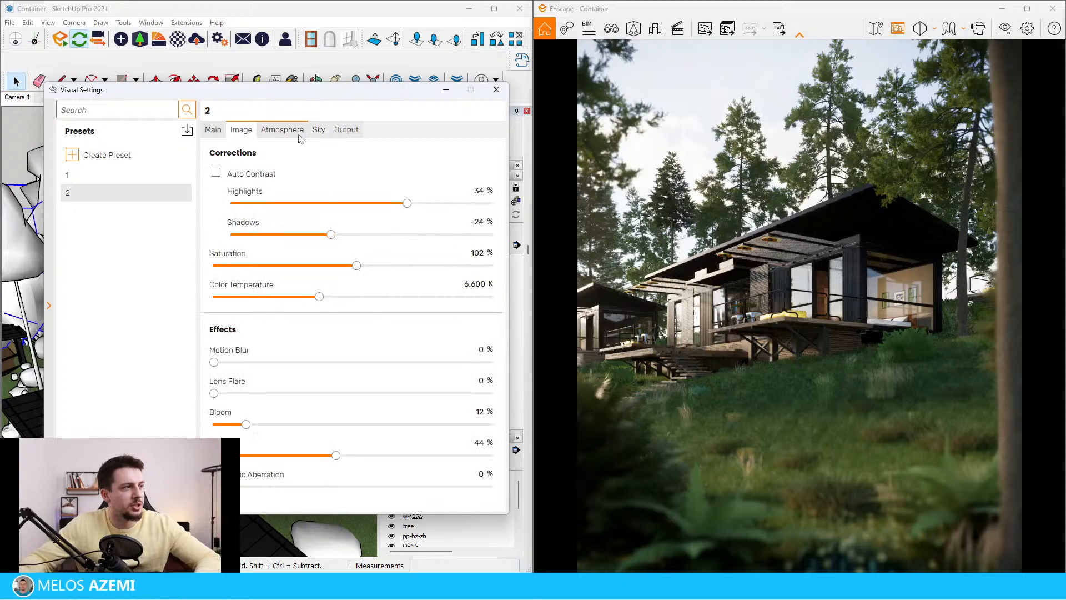
{"action": "left_click", "coordinate": [299, 136]}
{"action": "left_click_drag", "start_coordinate": [215, 347], "coordinate": [359, 347]}
Set the camera's depth of field to 15 % and the focal point to 18.40 m, and close the visual settings.
{"action": "left_click", "coordinate": [213, 130]}
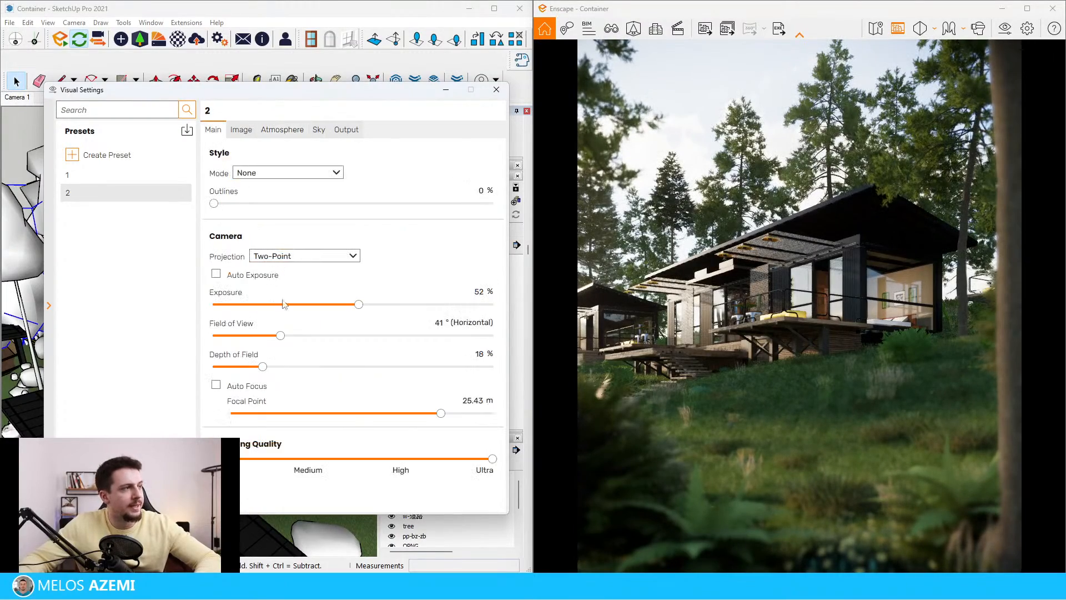
{"action": "mouse_move", "coordinate": [265, 371]}
{"action": "left_mouse_down"}
{"action": "mouse_move", "coordinate": [214, 371]}
{"action": "mouse_move", "coordinate": [267, 371]}
{"action": "mouse_move", "coordinate": [255, 370]}
{"action": "left_mouse_up"}
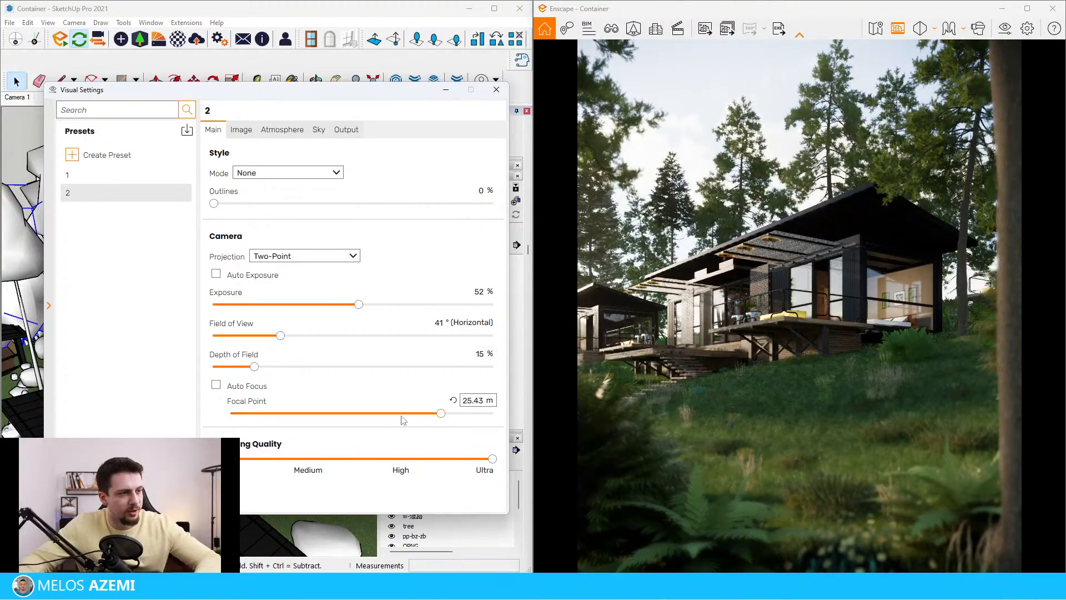
{"action": "left_click_drag", "start_coordinate": [441, 414], "coordinate": [429, 414]}
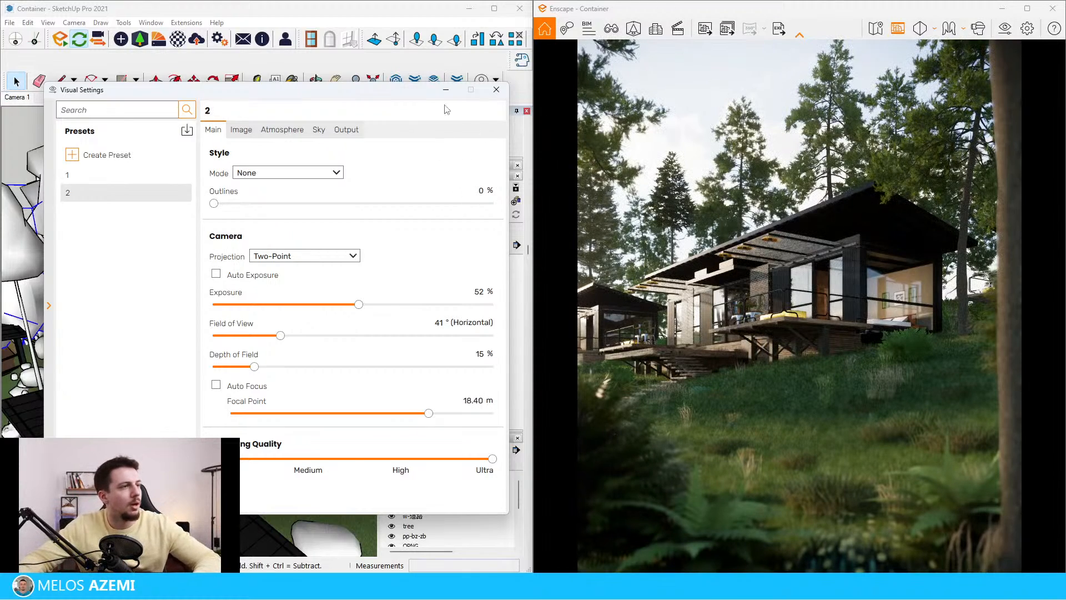
{"action": "left_click", "coordinate": [496, 89]}
Examine the near cabin's roof, slatted pergola, pendant lamps and furnished terrace up close and in its surroundings.
{"action": "scroll", "coordinate": [244, 344], "scroll_direction": "up", "scroll_amount": 15}
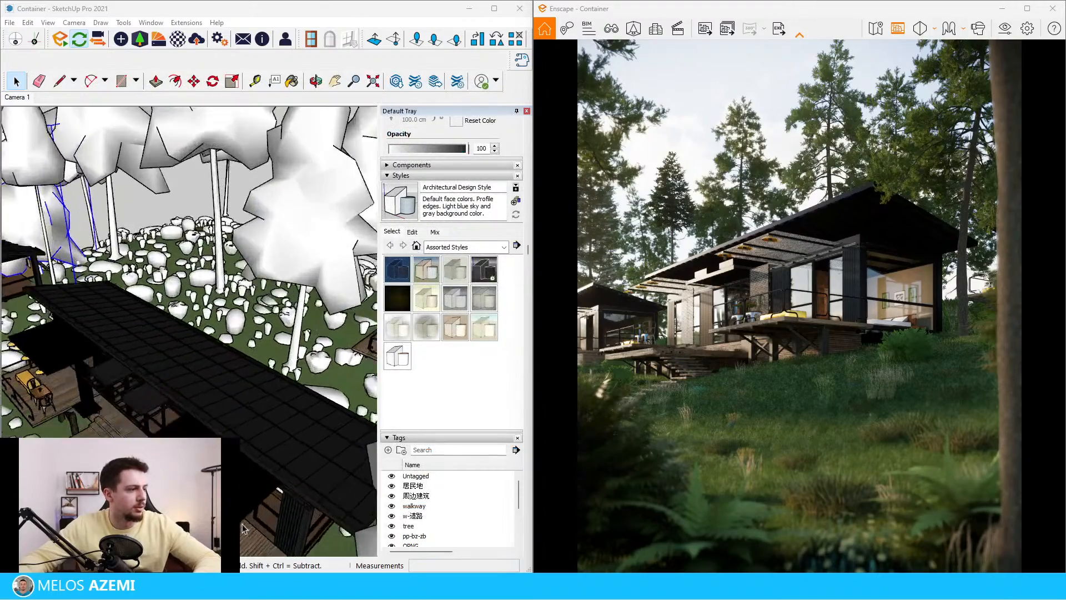
{"action": "mouse_move", "coordinate": [250, 405]}
{"action": "middle_mouse_down"}
{"action": "mouse_move", "coordinate": [257, 207]}
{"action": "mouse_move", "coordinate": [243, 295]}
{"action": "mouse_move", "coordinate": [205, 289]}
{"action": "mouse_move", "coordinate": [224, 214]}
{"action": "mouse_move", "coordinate": [215, 172]}
{"action": "middle_mouse_up"}
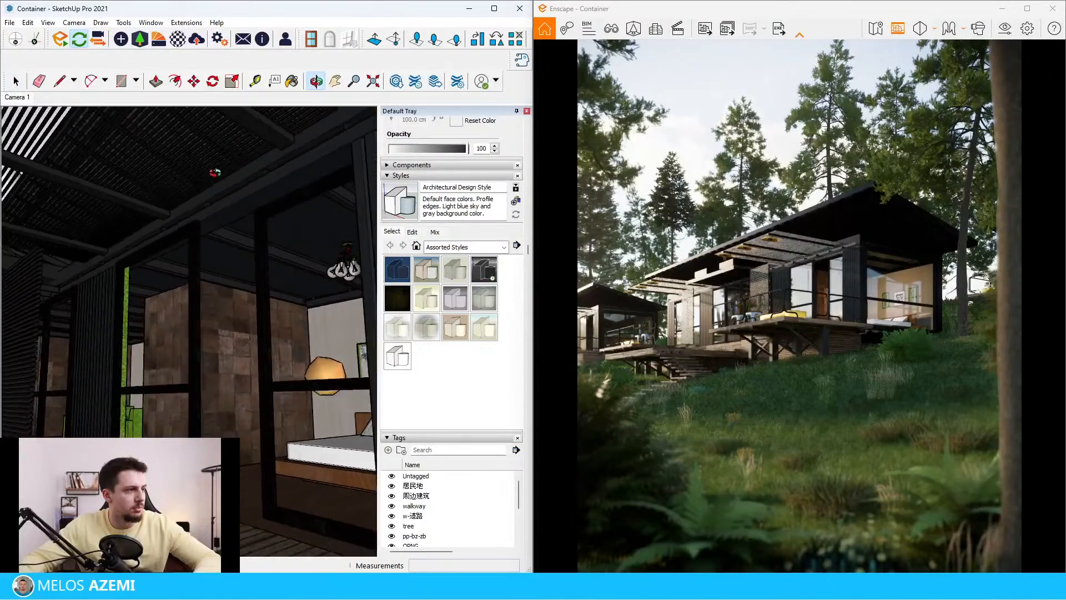
{"action": "scroll", "coordinate": [164, 352], "scroll_direction": "down", "scroll_amount": 3}
{"action": "mouse_move", "coordinate": [164, 352]}
{"action": "middle_mouse_down"}
{"action": "mouse_move", "coordinate": [276, 278]}
{"action": "mouse_move", "coordinate": [268, 321]}
{"action": "mouse_move", "coordinate": [191, 298]}
{"action": "mouse_move", "coordinate": [245, 310]}
{"action": "mouse_move", "coordinate": [118, 295]}
{"action": "mouse_move", "coordinate": [156, 383]}
{"action": "middle_mouse_up"}
{"action": "scroll", "coordinate": [165, 391], "scroll_direction": "up", "scroll_amount": 5}
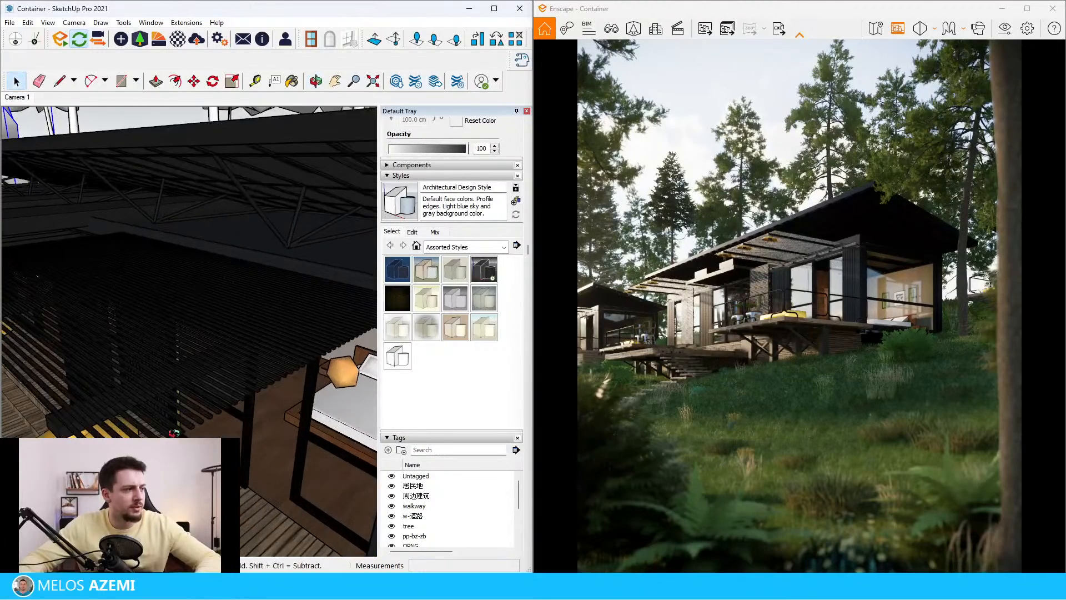
{"action": "scroll", "coordinate": [160, 401], "scroll_direction": "up", "scroll_amount": 1}
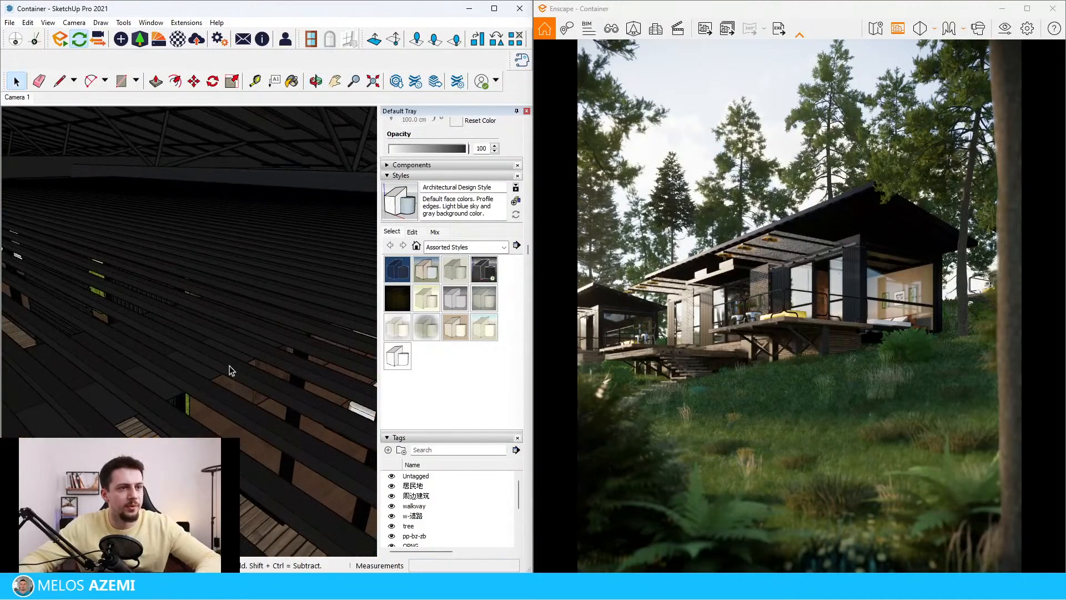
{"action": "scroll", "coordinate": [228, 366], "scroll_direction": "down", "scroll_amount": 3}
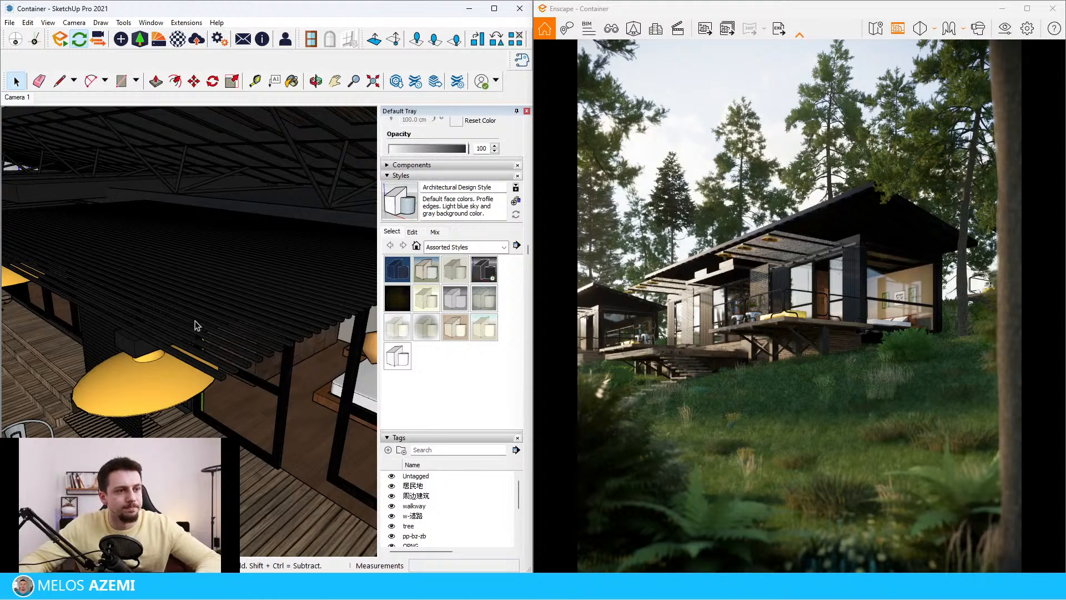
{"action": "scroll", "coordinate": [196, 325], "scroll_direction": "down", "scroll_amount": 3}
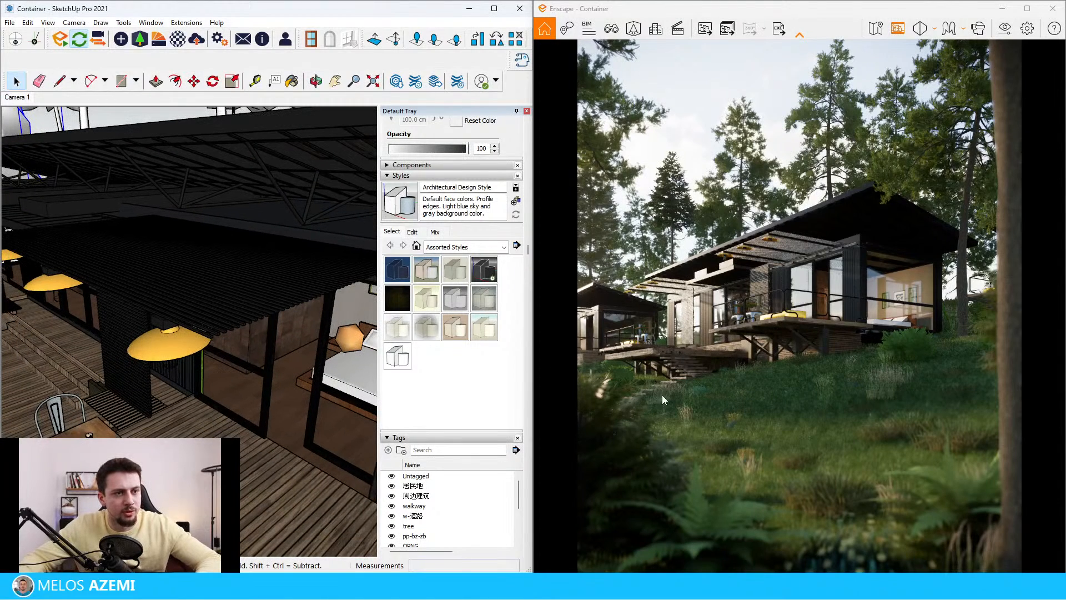
{"action": "scroll", "coordinate": [240, 344], "scroll_direction": "down", "scroll_amount": 8}
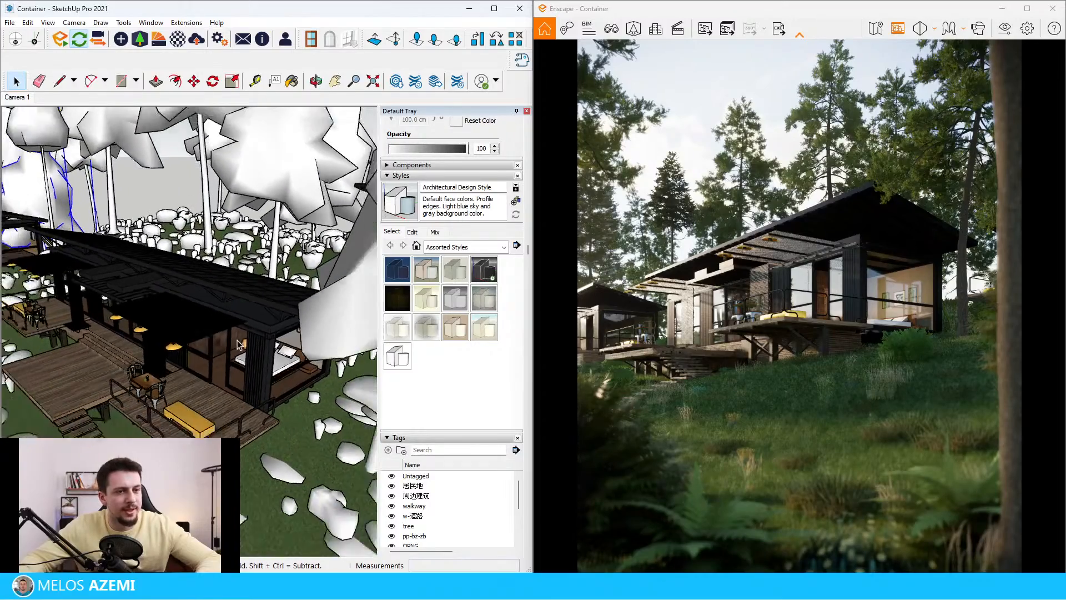
{"action": "scroll", "coordinate": [240, 345], "scroll_direction": "down", "scroll_amount": 4}
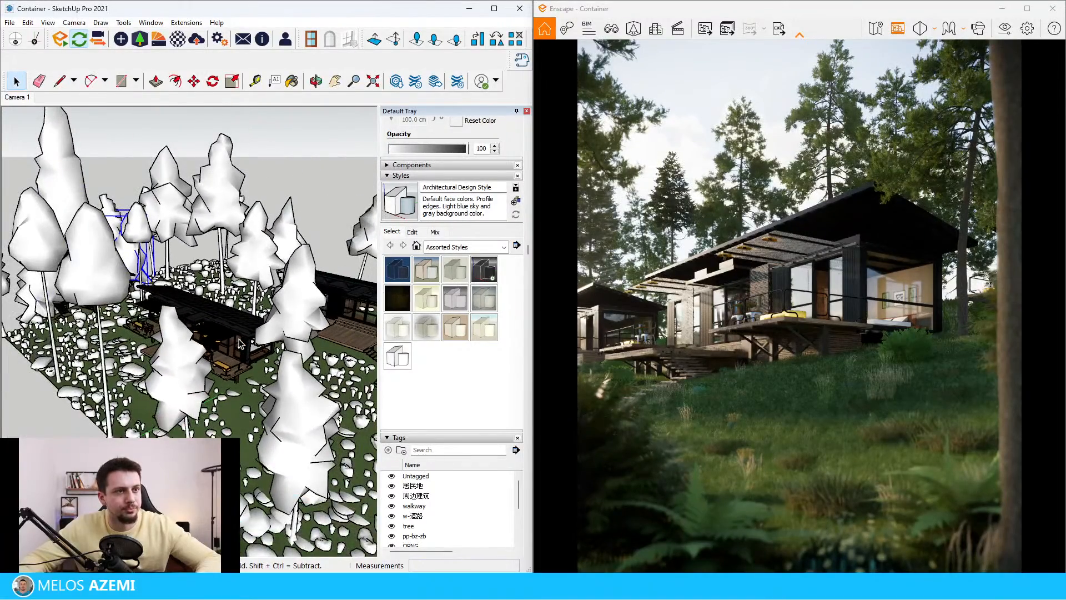
{"action": "scroll", "coordinate": [253, 343], "scroll_direction": "up", "scroll_amount": 5}
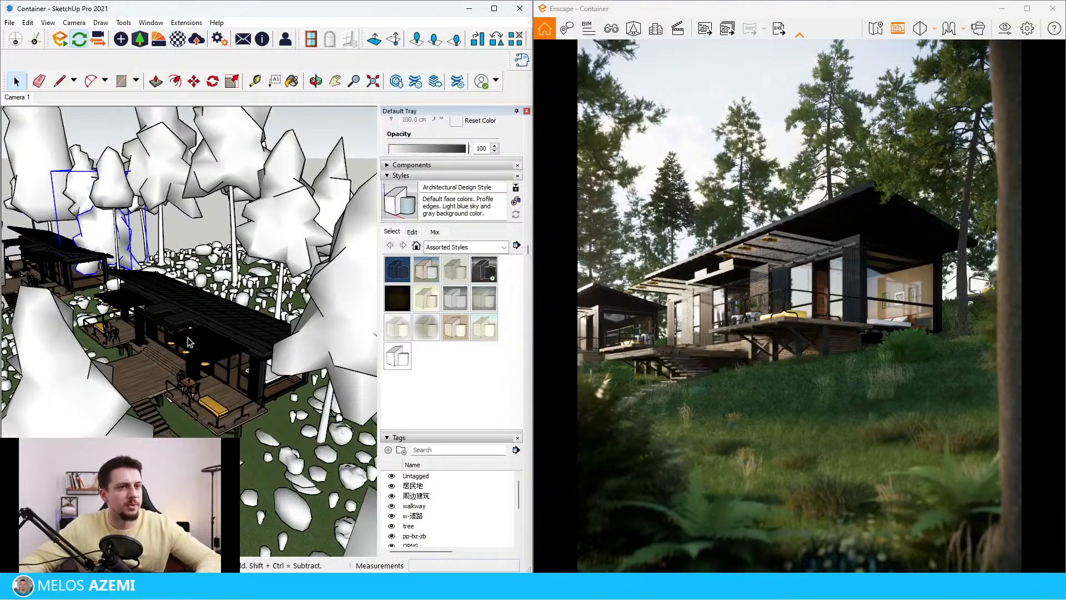
{"action": "scroll", "coordinate": [189, 342], "scroll_direction": "up", "scroll_amount": 5}
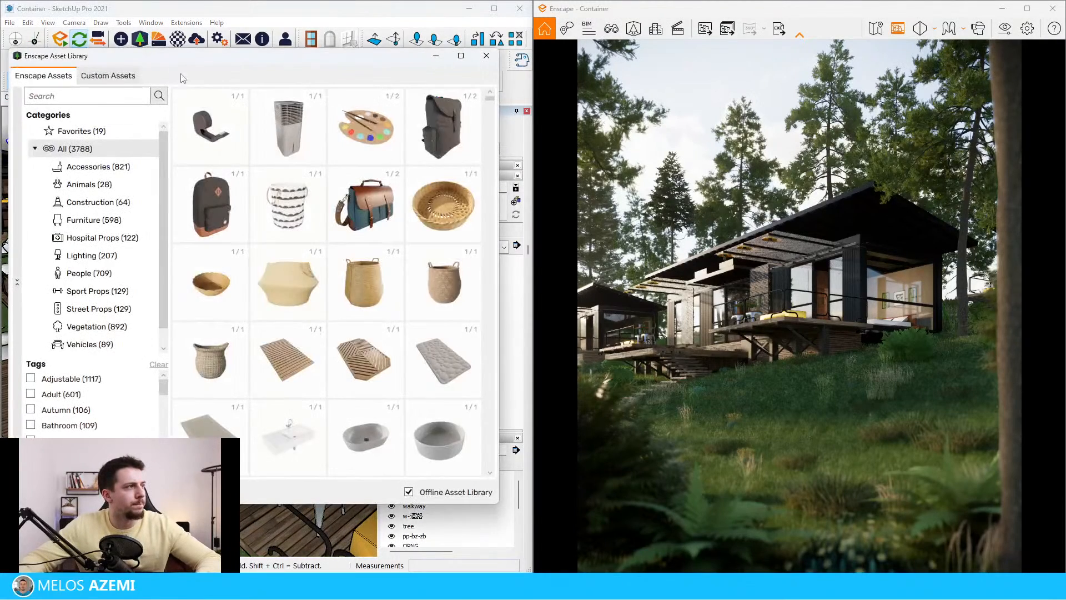
Filter the Enscape Asset Library to the People category and search it for "walking".
{"action": "left_click", "coordinate": [105, 268]}
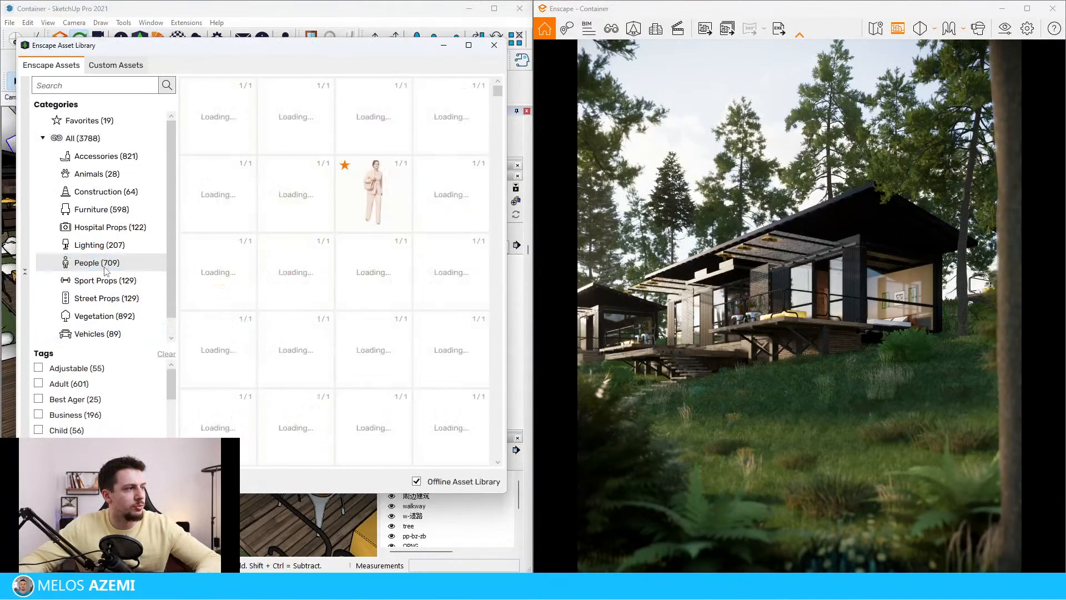
{"action": "left_click", "coordinate": [90, 86]}
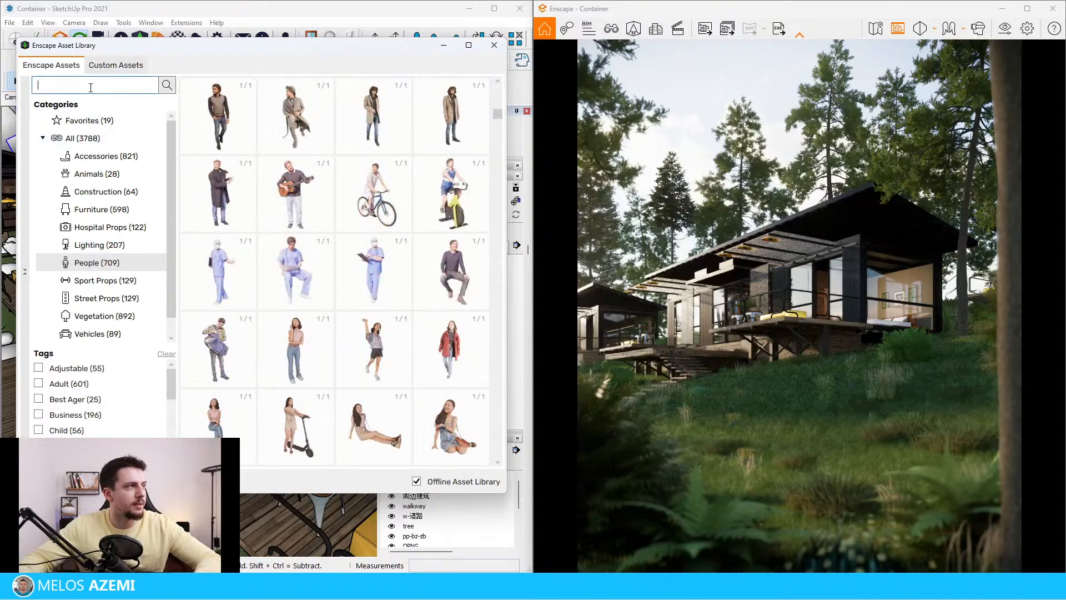
{"action": "type", "text": "walking"}
{"action": "key", "text": "Return"}
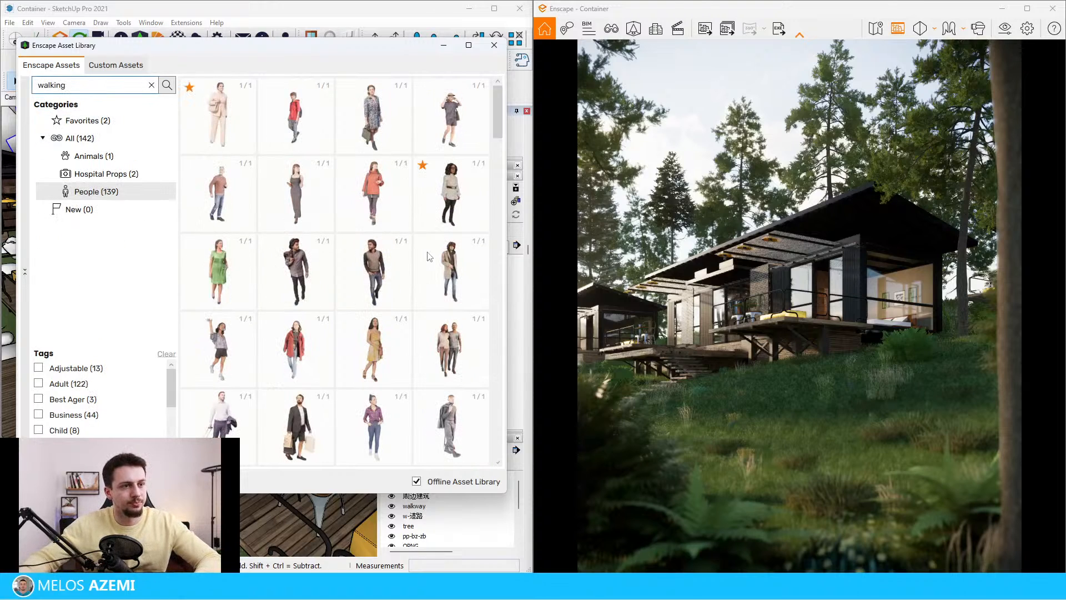
Look through the walking people assets for a figure that suits the cabin stairs.
{"action": "scroll", "coordinate": [342, 287], "scroll_direction": "down", "scroll_amount": 10}
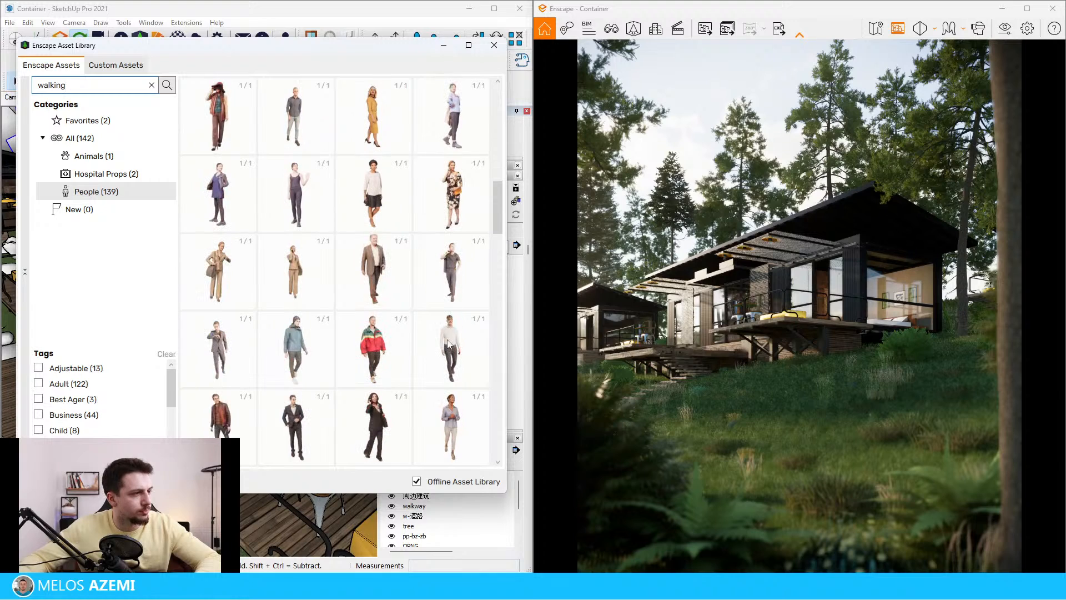
{"action": "scroll", "coordinate": [451, 298], "scroll_direction": "down", "scroll_amount": 5}
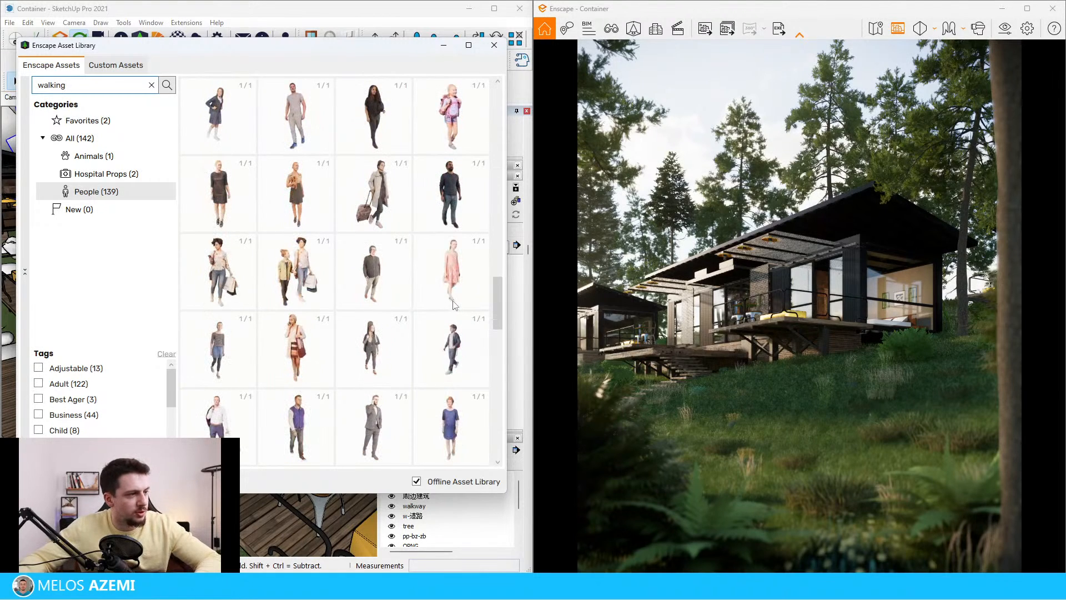
{"action": "scroll", "coordinate": [452, 317], "scroll_direction": "down", "scroll_amount": 3}
{"action": "scroll", "coordinate": [393, 394], "scroll_direction": "down", "scroll_amount": 5}
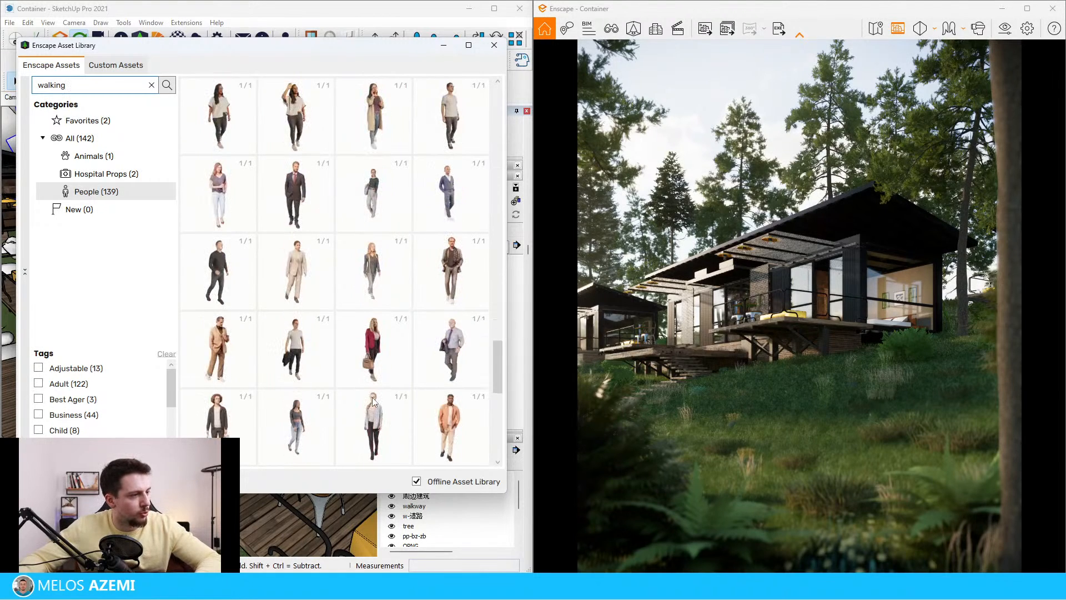
{"action": "scroll", "coordinate": [422, 451], "scroll_direction": "down", "scroll_amount": 3}
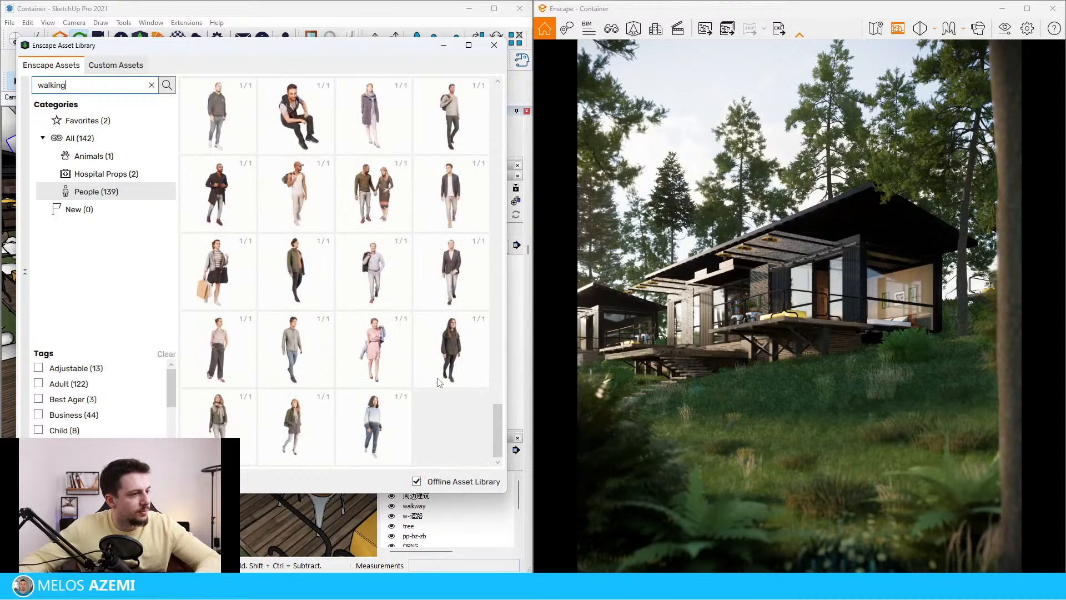
{"action": "scroll", "coordinate": [435, 411], "scroll_direction": "up", "scroll_amount": 6}
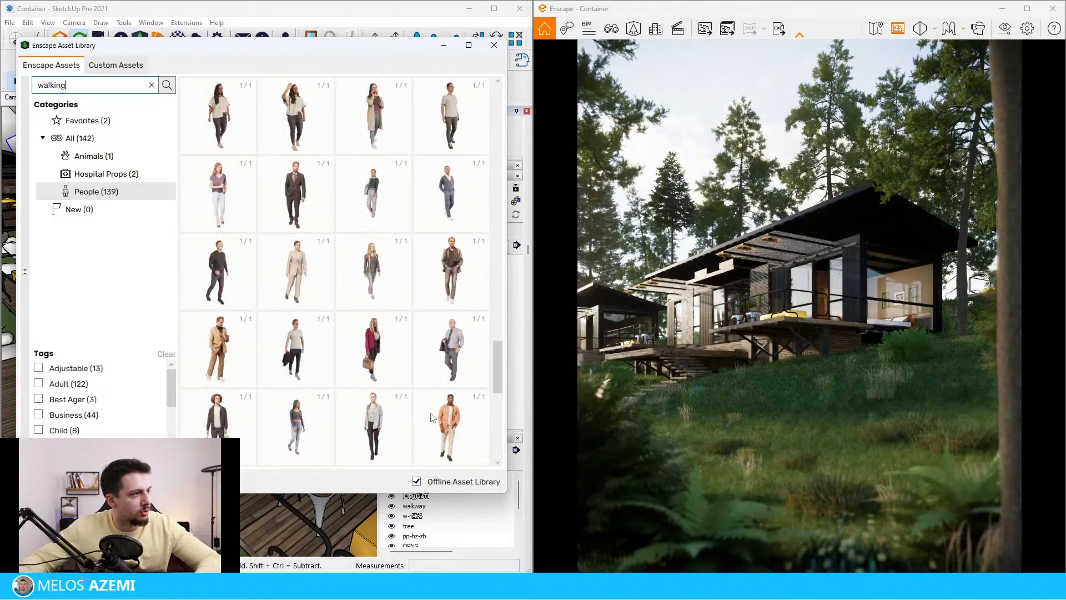
{"action": "scroll", "coordinate": [433, 418], "scroll_direction": "up", "scroll_amount": 2}
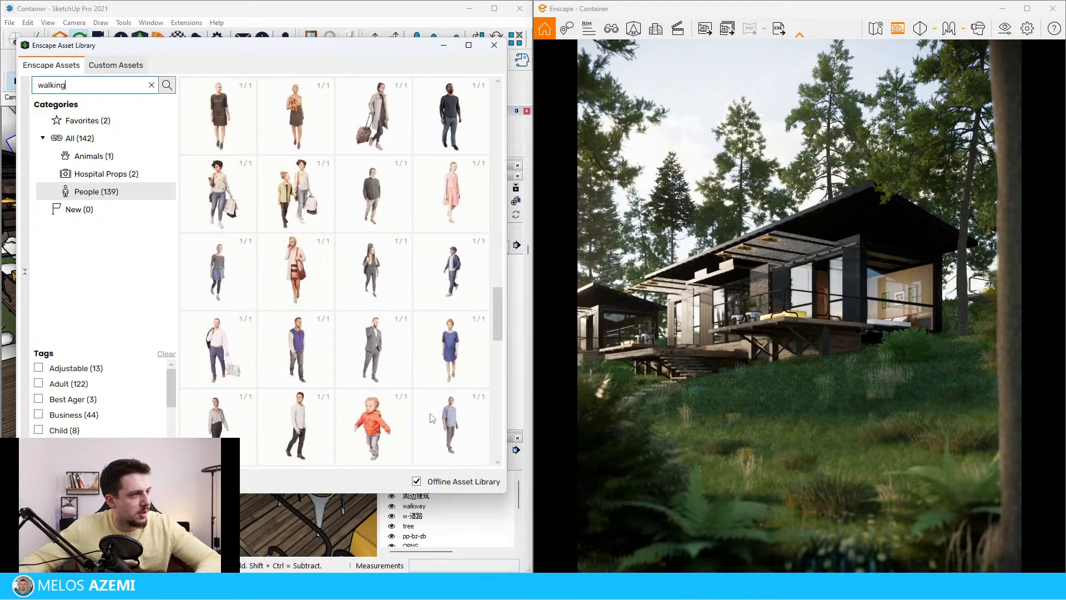
{"action": "scroll", "coordinate": [432, 417], "scroll_direction": "up", "scroll_amount": 1}
{"action": "scroll", "coordinate": [433, 417], "scroll_direction": "up", "scroll_amount": 7}
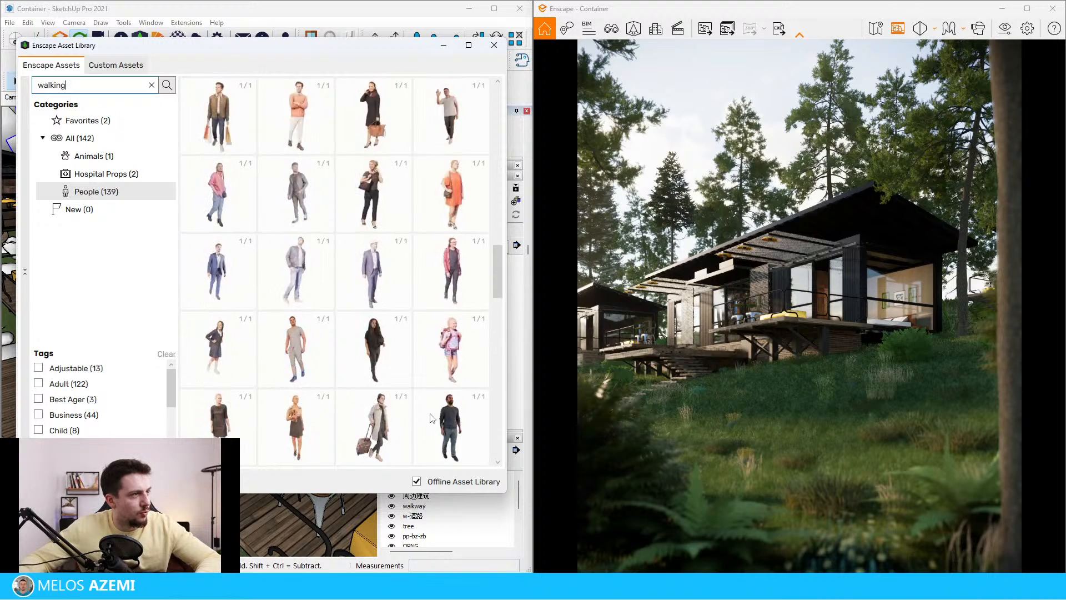
{"action": "scroll", "coordinate": [433, 418], "scroll_direction": "up", "scroll_amount": 3}
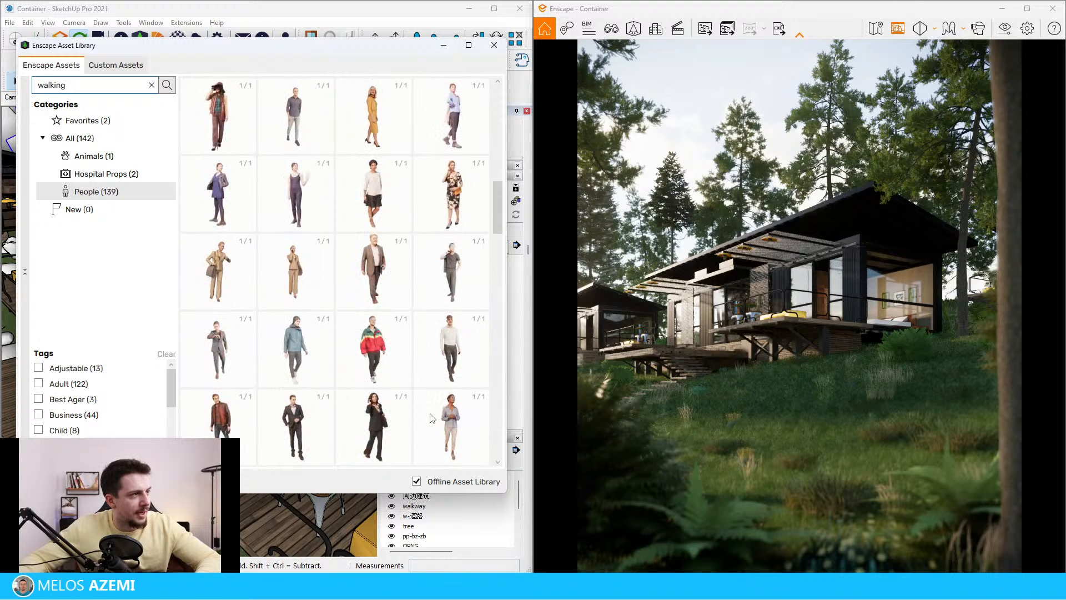
{"action": "scroll", "coordinate": [432, 418], "scroll_direction": "up", "scroll_amount": 2}
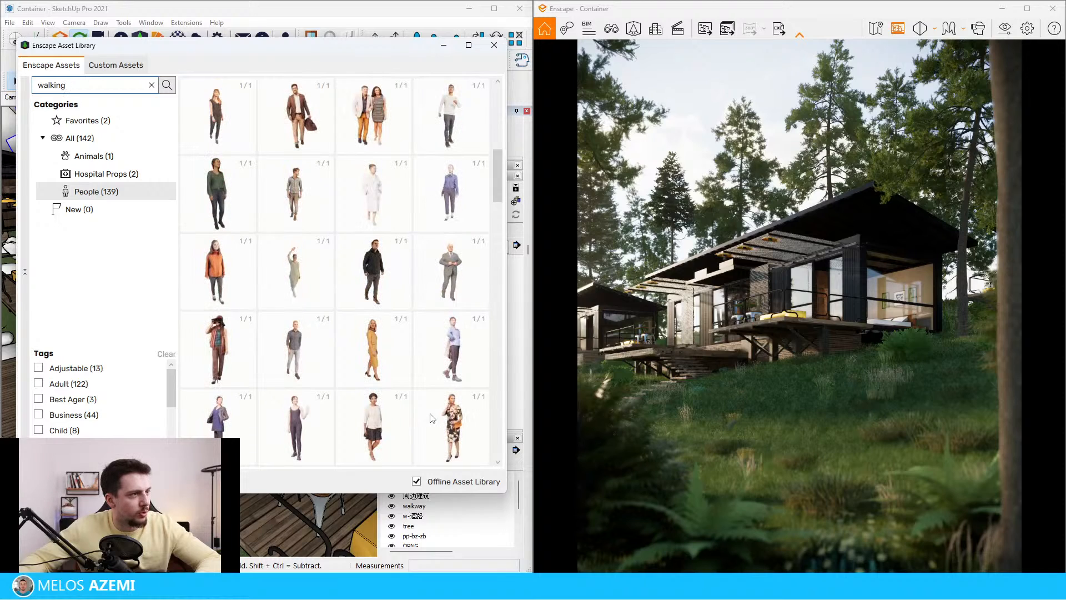
{"action": "scroll", "coordinate": [432, 418], "scroll_direction": "up", "scroll_amount": 3}
{"action": "scroll", "coordinate": [433, 418], "scroll_direction": "up", "scroll_amount": 1}
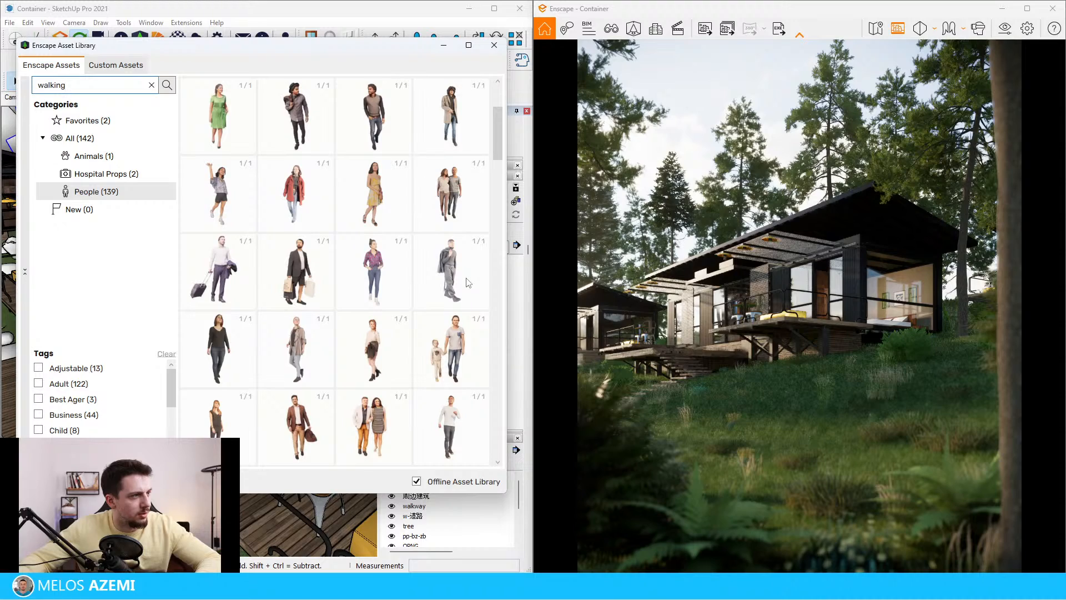
{"action": "scroll", "coordinate": [468, 283], "scroll_direction": "up", "scroll_amount": 1}
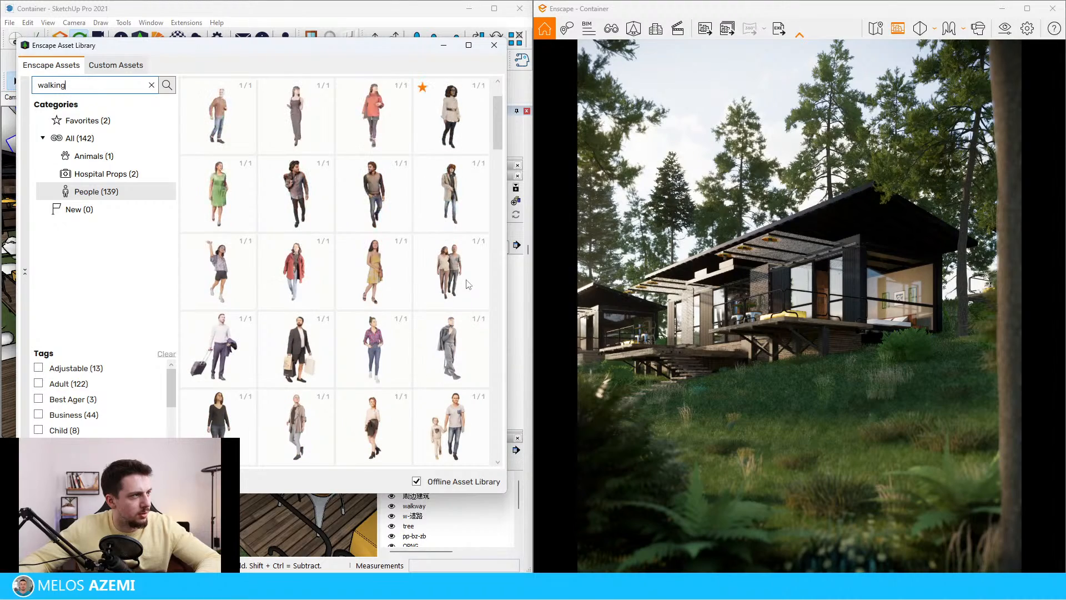
Place the grey-clad walking figure on the wooden steps below the cabin's deck and select it.
{"action": "left_click", "coordinate": [461, 349]}
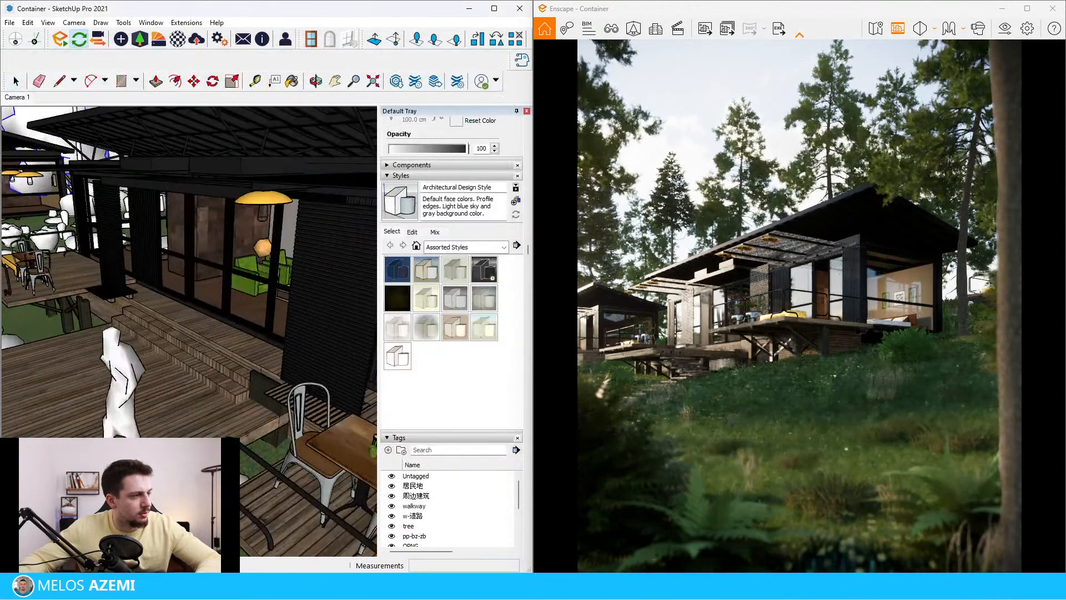
{"action": "scroll", "coordinate": [227, 320], "scroll_direction": "up", "scroll_amount": 10}
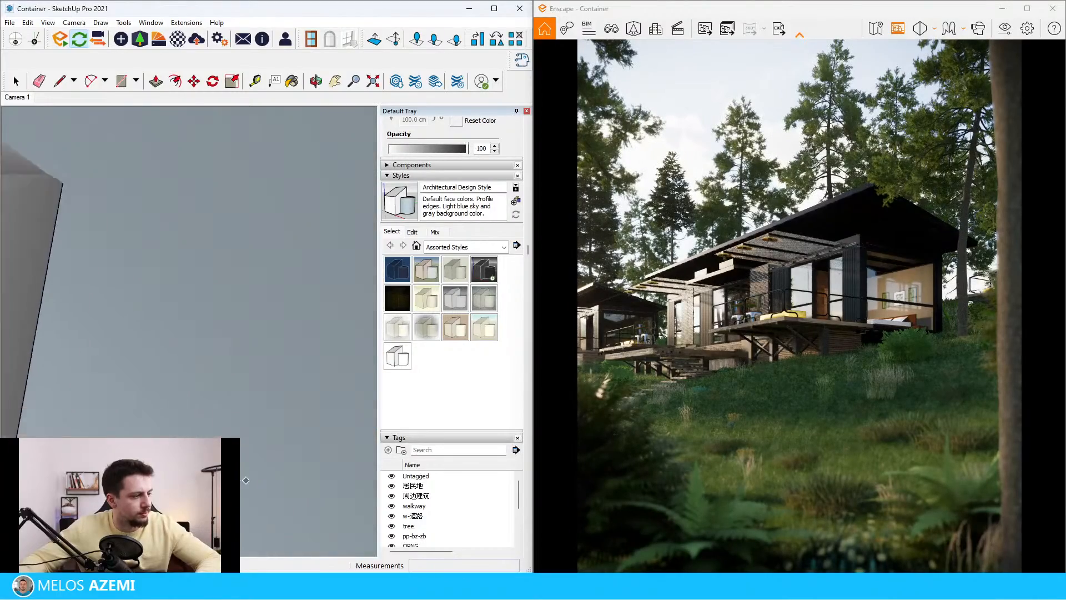
{"action": "scroll", "coordinate": [183, 411], "scroll_direction": "down", "scroll_amount": 6}
{"action": "scroll", "coordinate": [181, 417], "scroll_direction": "up", "scroll_amount": 2}
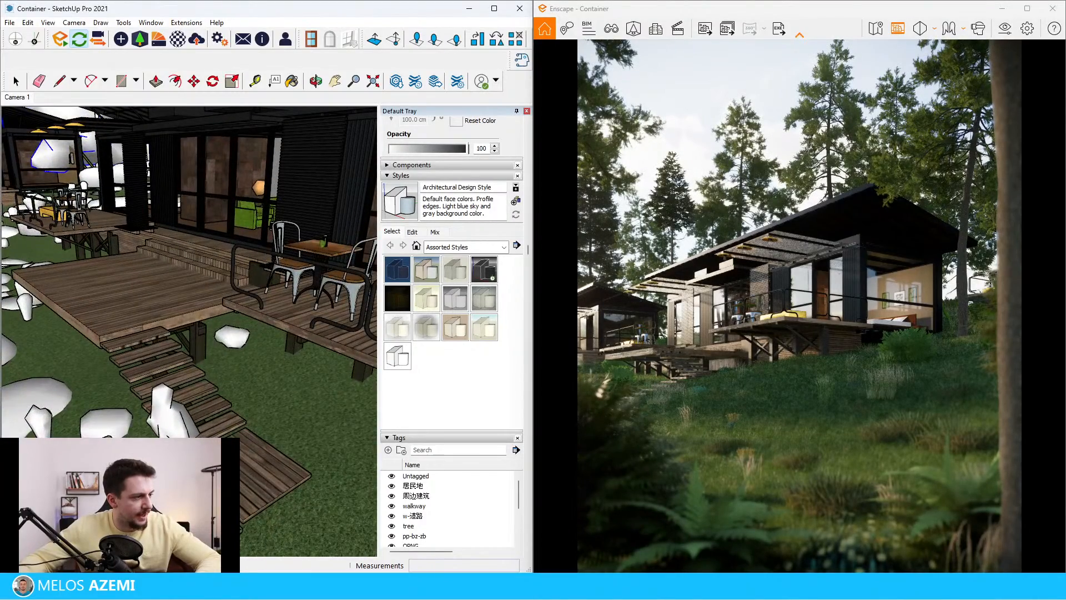
{"action": "left_click", "coordinate": [180, 431]}
{"action": "key", "text": "Escape"}
{"action": "left_click", "coordinate": [172, 411]}
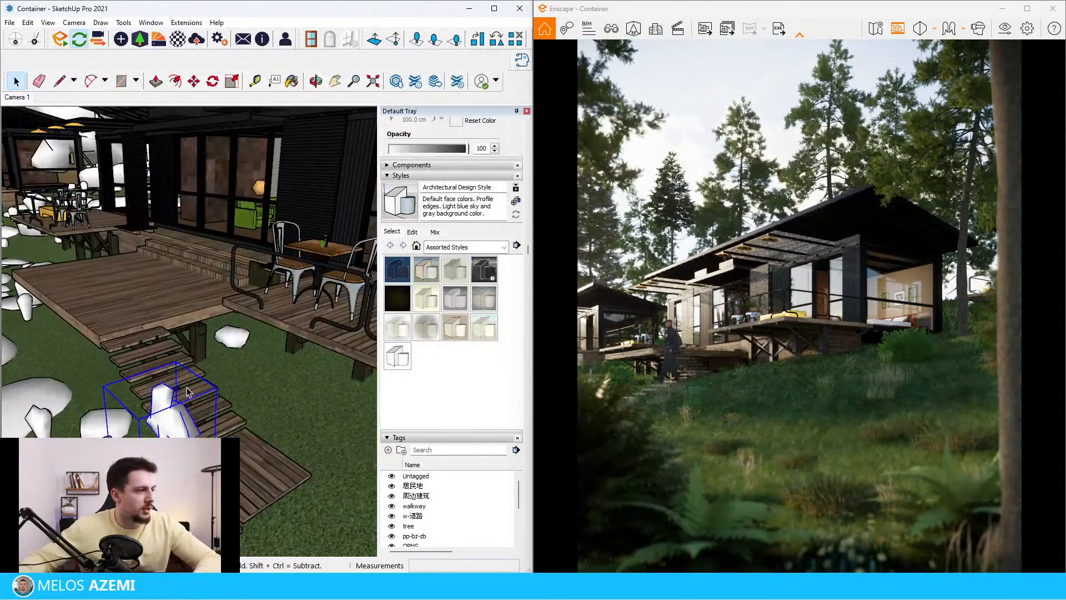
Rotate the placed figure about its vertical axis in two turns to adjust its walking direction on the steps.
{"action": "key", "text": "m"}
{"action": "left_click", "coordinate": [188, 378]}
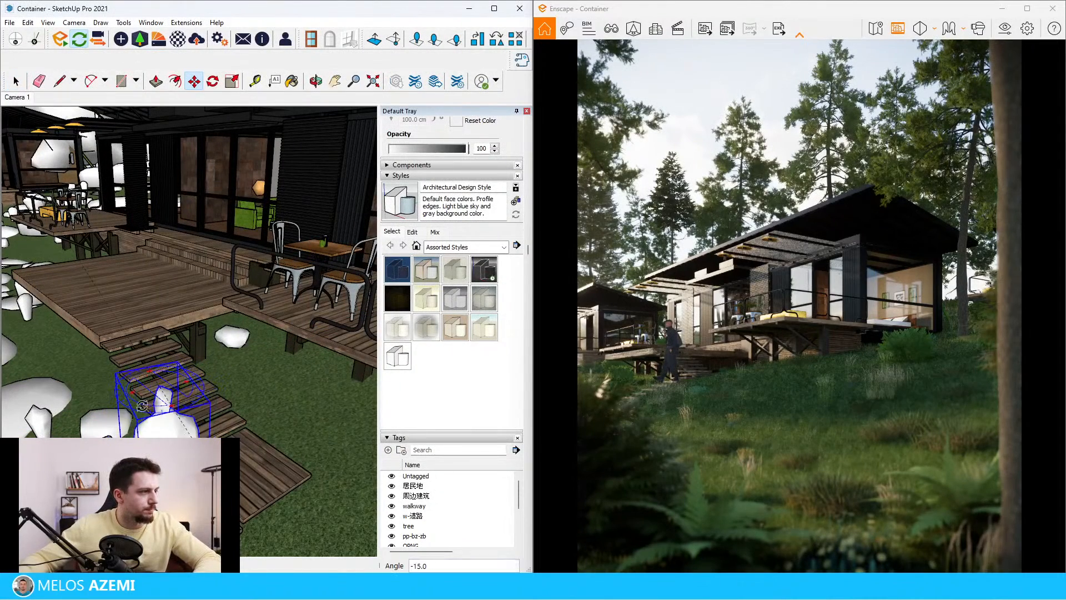
{"action": "middle_click_drag", "start_coordinate": [166, 389], "coordinate": [163, 428]}
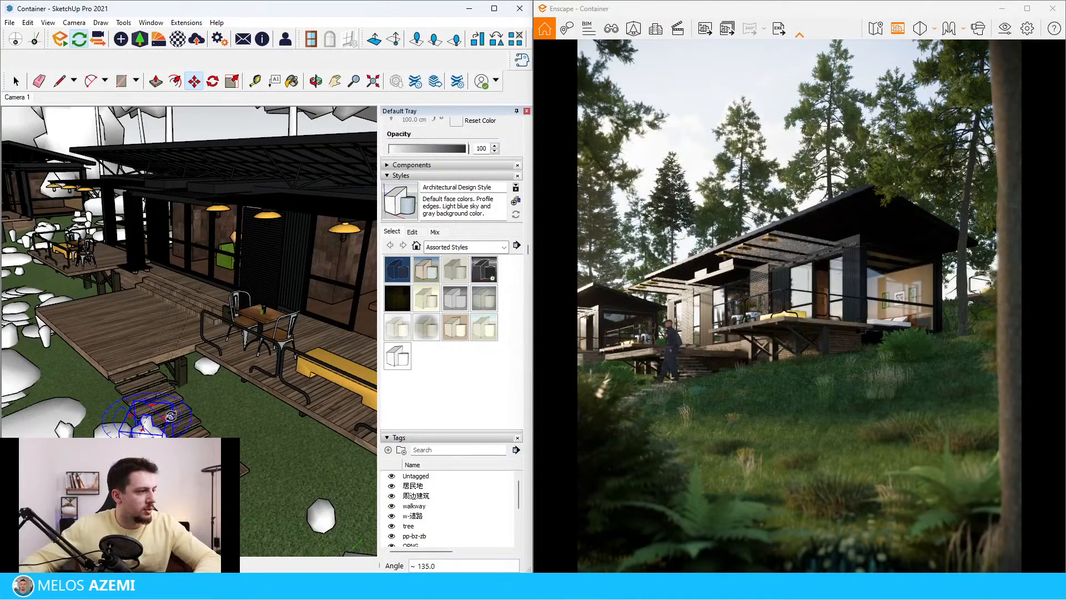
{"action": "left_click", "coordinate": [173, 404]}
{"action": "scroll", "coordinate": [173, 411], "scroll_direction": "up", "scroll_amount": 3}
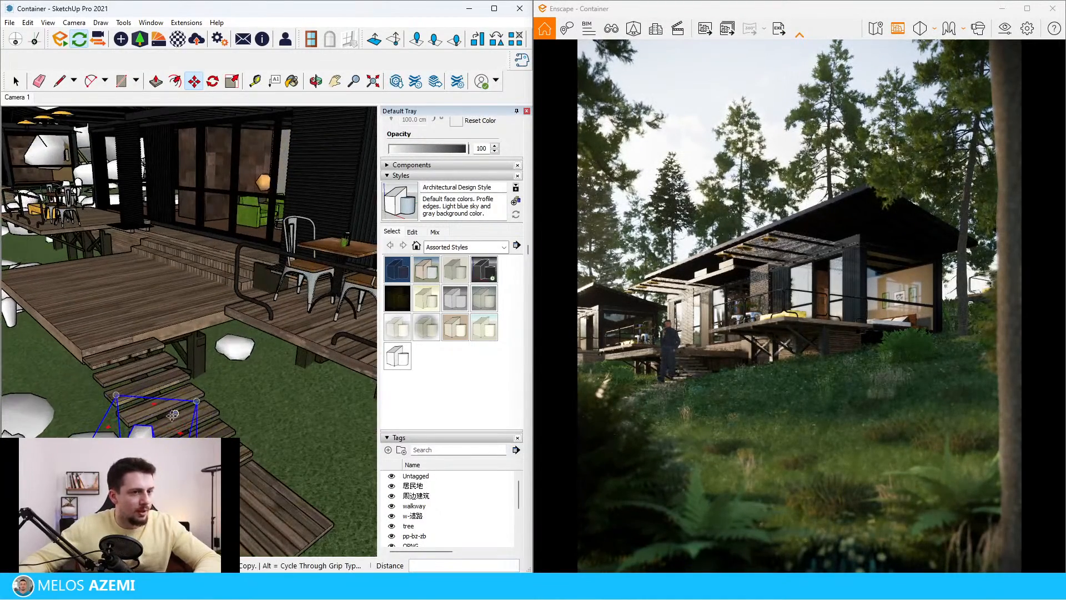
{"action": "left_click", "coordinate": [180, 432]}
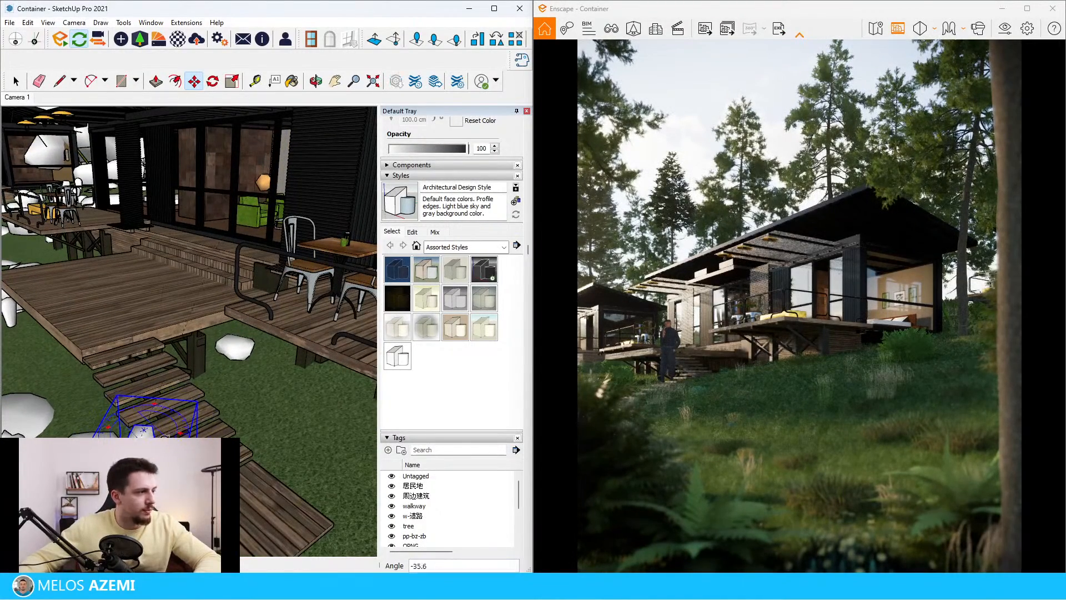
{"action": "left_click", "coordinate": [184, 421]}
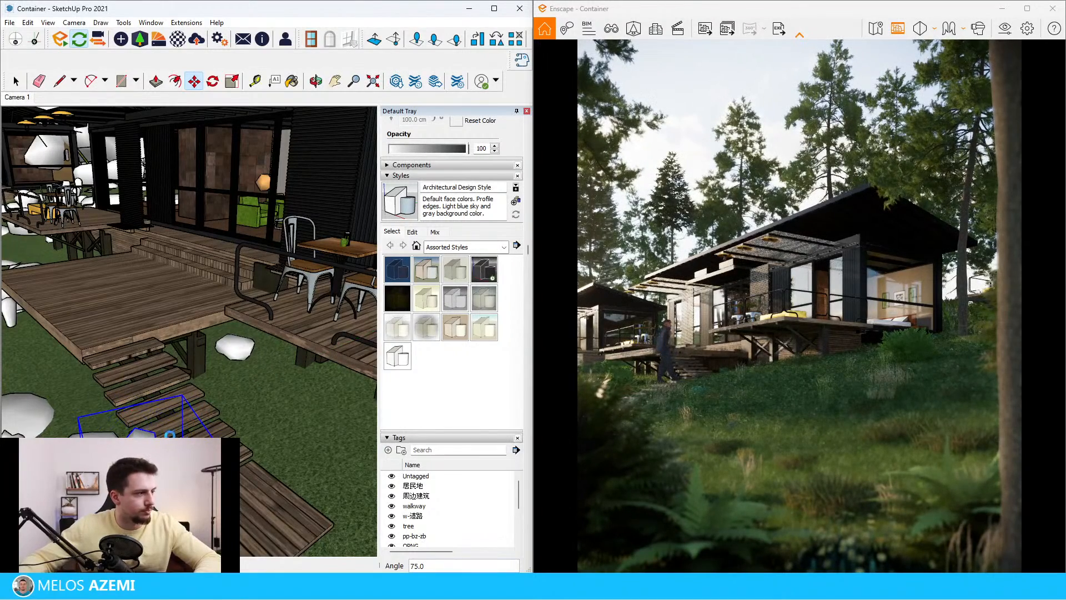
Fine-tune the figure's rotation and move it slightly along the wooden steps.
{"action": "key", "text": "space"}
{"action": "mouse_move", "coordinate": [190, 405]}
{"action": "middle_mouse_down"}
{"action": "mouse_move", "coordinate": [203, 395]}
{"action": "mouse_move", "coordinate": [172, 400]}
{"action": "middle_mouse_up"}
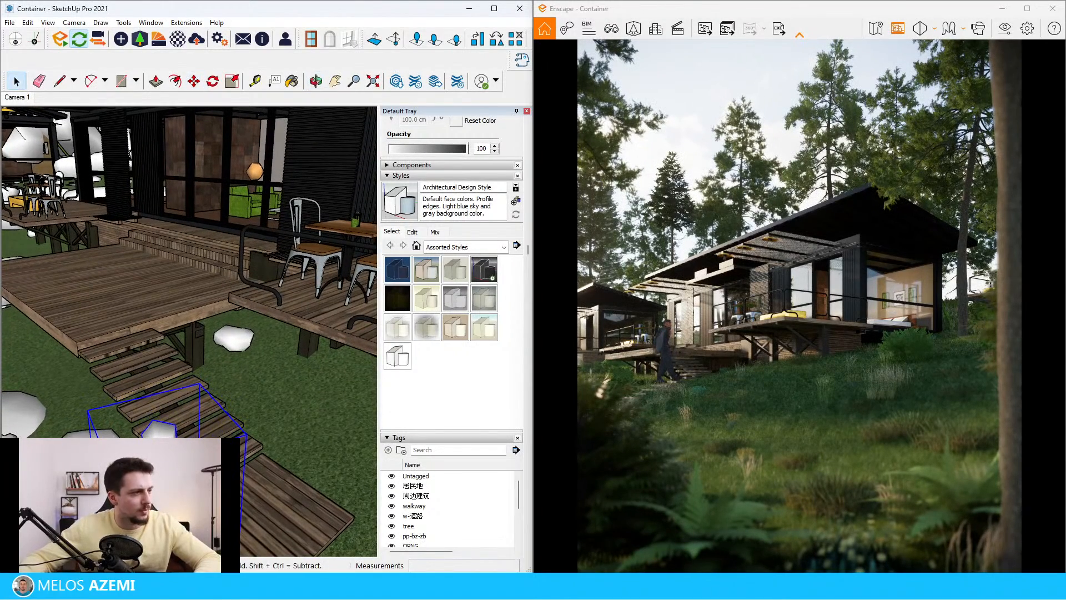
{"action": "key", "text": "m"}
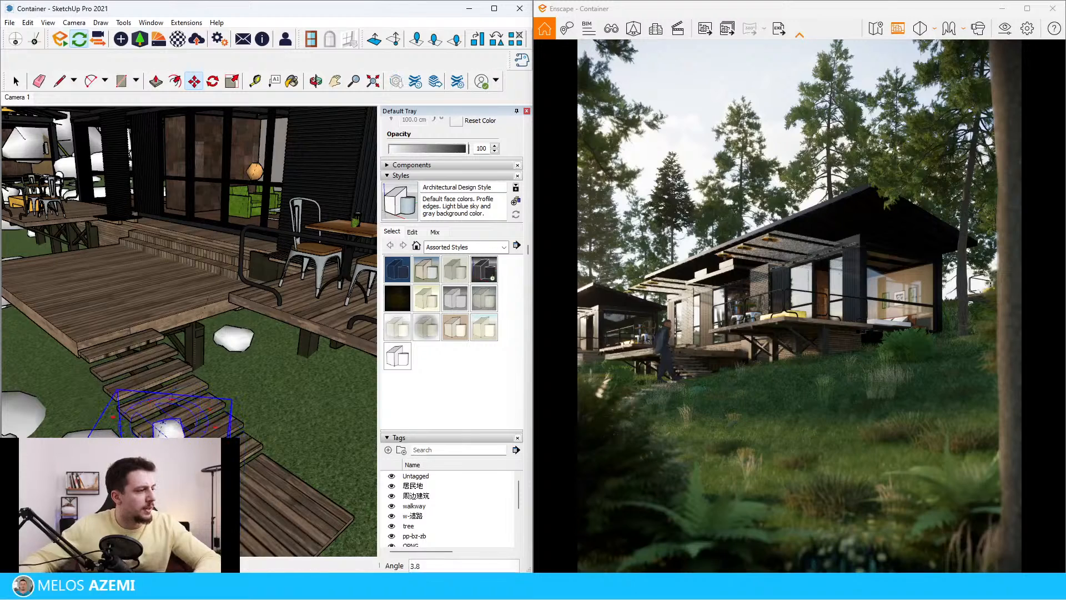
{"action": "left_click", "coordinate": [197, 431]}
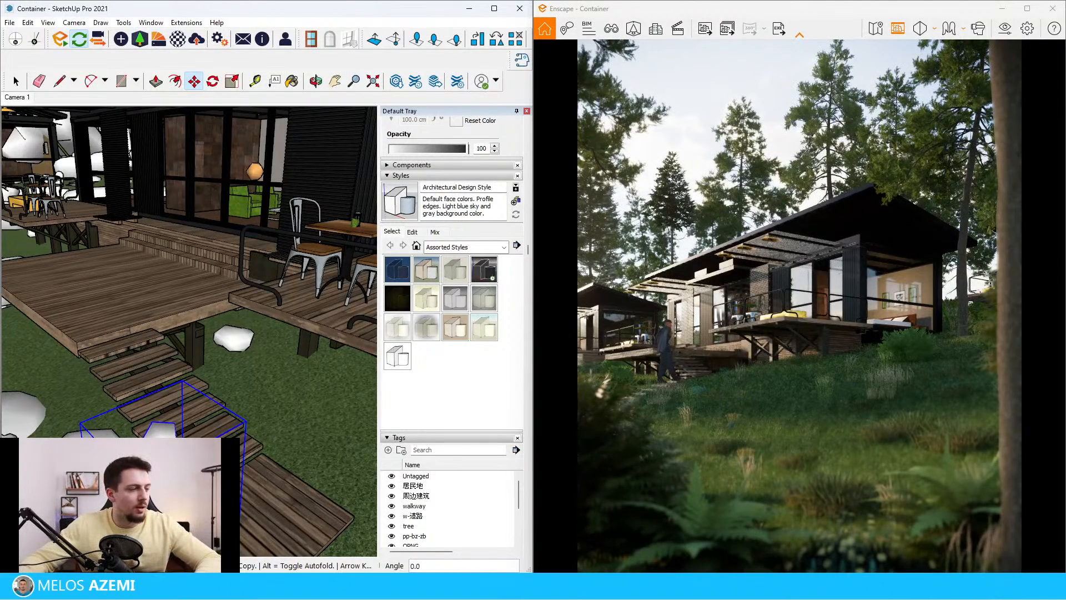
{"action": "middle_click_drag", "start_coordinate": [265, 290], "coordinate": [265, 244]}
{"action": "left_click_drag", "start_coordinate": [205, 375], "coordinate": [236, 353]}
{"action": "key", "text": "space"}
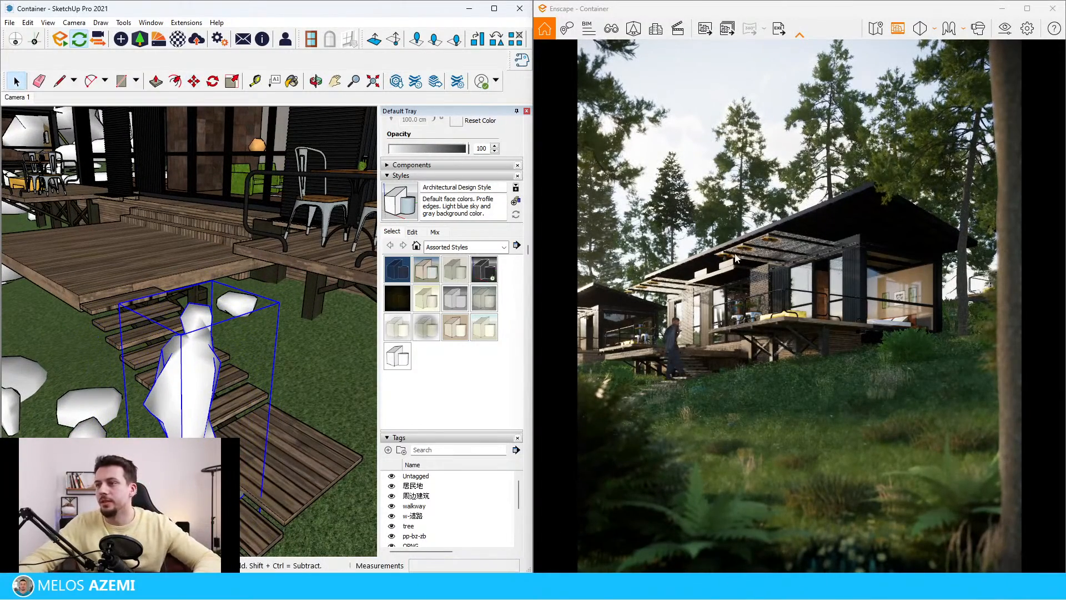
Enable auto exposure with exposure at 53 % for visual preset 2, and close the visual settings.
{"action": "left_click", "coordinate": [1004, 28]}
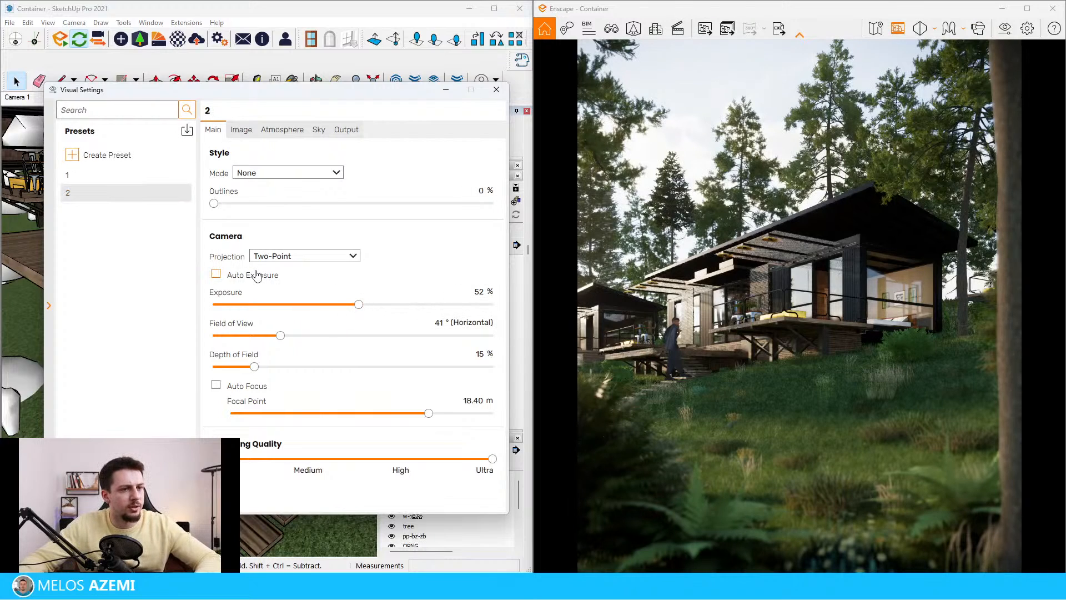
{"action": "mouse_move", "coordinate": [360, 305]}
{"action": "left_mouse_down"}
{"action": "mouse_move", "coordinate": [403, 308]}
{"action": "mouse_move", "coordinate": [361, 315]}
{"action": "left_mouse_up"}
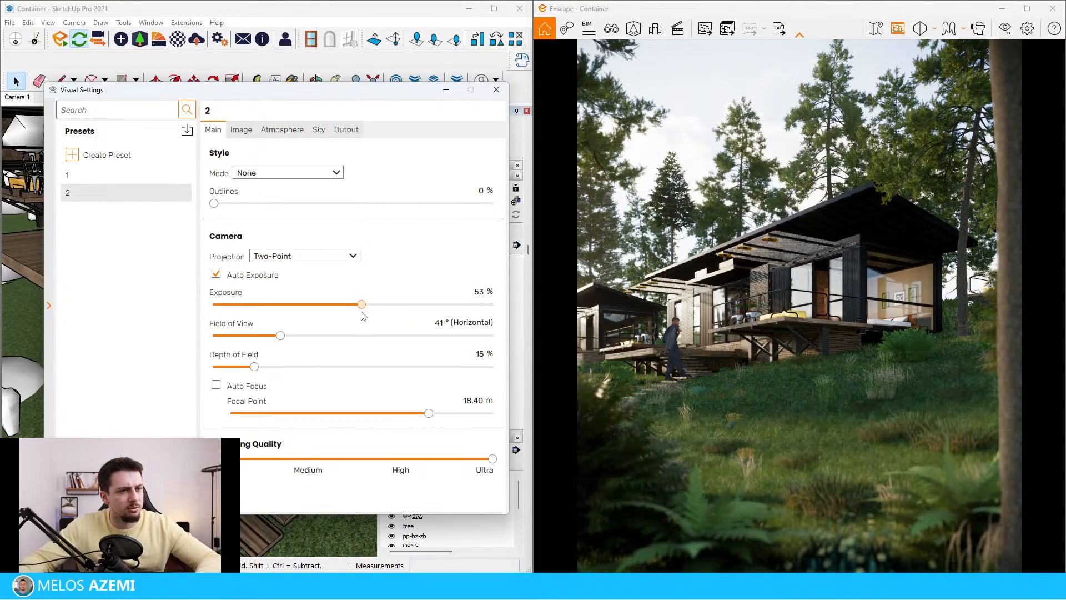
{"action": "key", "text": "Escape"}
{"action": "scroll", "coordinate": [214, 431], "scroll_direction": "down", "scroll_amount": 1}
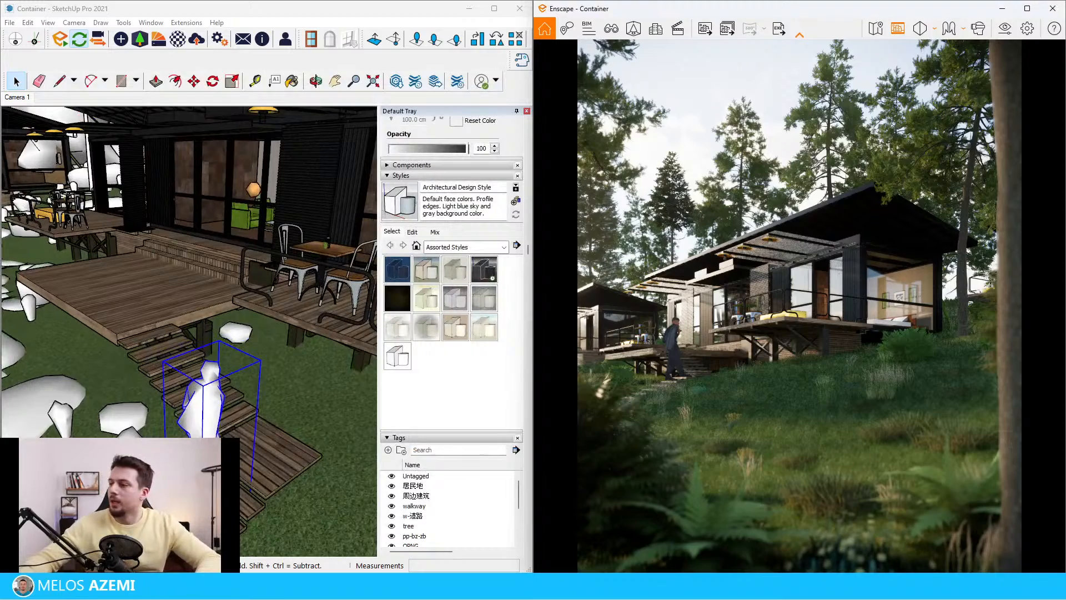
{"action": "scroll", "coordinate": [233, 364], "scroll_direction": "down", "scroll_amount": 2}
{"action": "scroll", "coordinate": [218, 361], "scroll_direction": "up", "scroll_amount": 5}
{"action": "scroll", "coordinate": [219, 361], "scroll_direction": "down", "scroll_amount": 2}
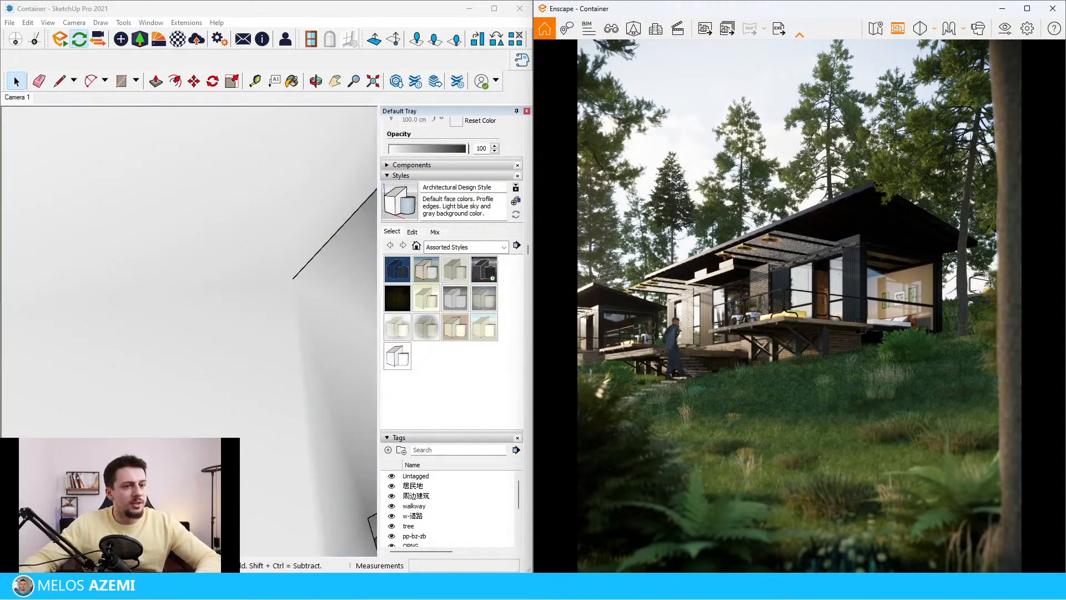
{"action": "scroll", "coordinate": [236, 373], "scroll_direction": "down", "scroll_amount": 3}
{"action": "scroll", "coordinate": [236, 374], "scroll_direction": "up", "scroll_amount": 6}
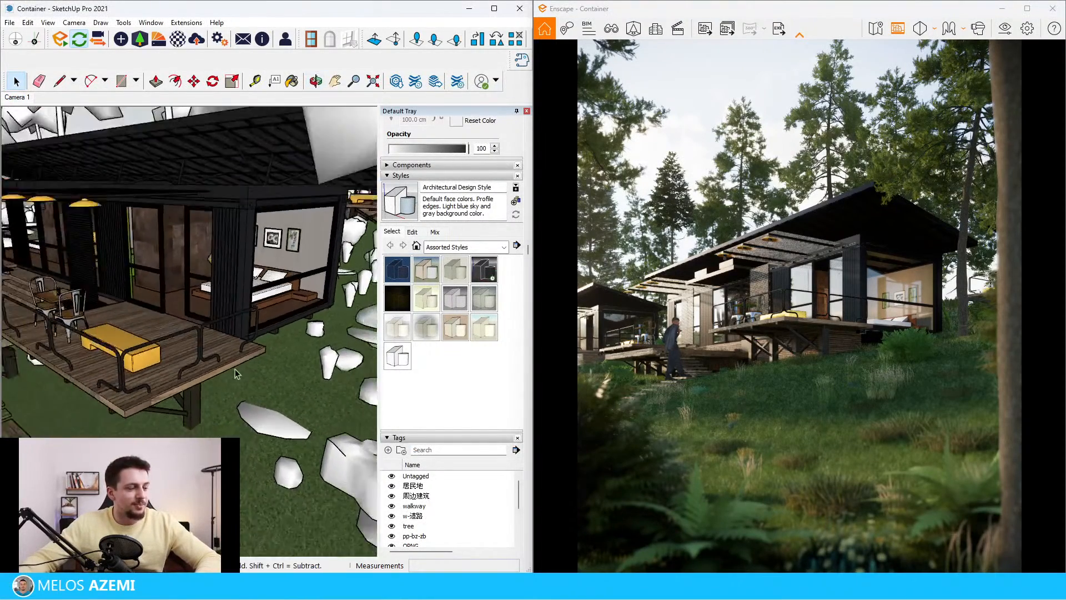
{"action": "scroll", "coordinate": [236, 373], "scroll_direction": "down", "scroll_amount": 1}
Search 3D Warehouse for "ATV", browse the model results for a usable vehicle, and close the library.
{"action": "left_click", "coordinate": [396, 81]}
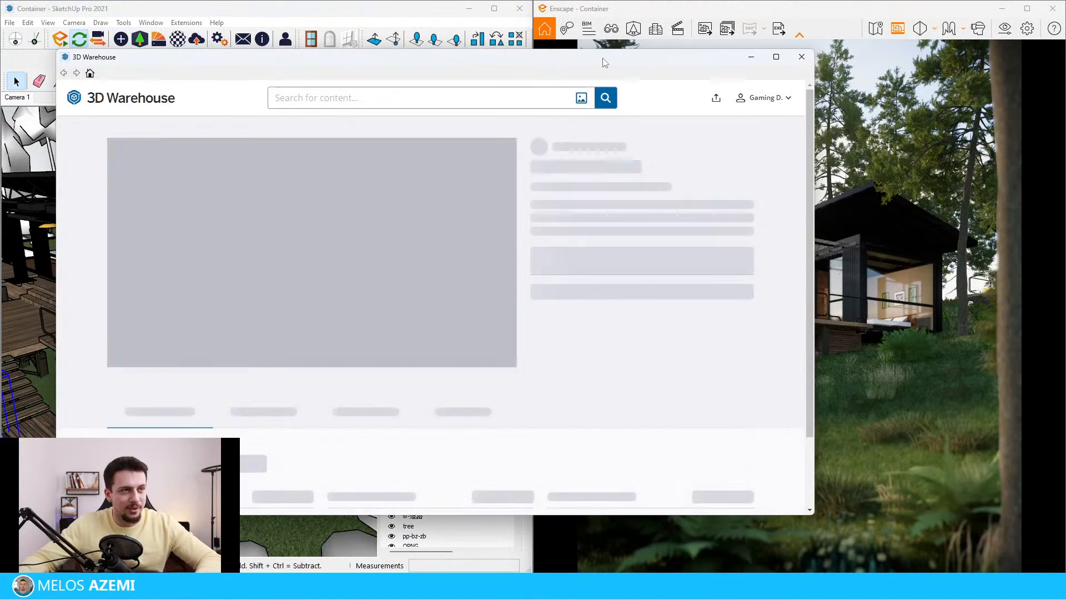
{"action": "left_click_drag", "start_coordinate": [598, 62], "coordinate": [482, 66]}
{"action": "left_click", "coordinate": [345, 96]}
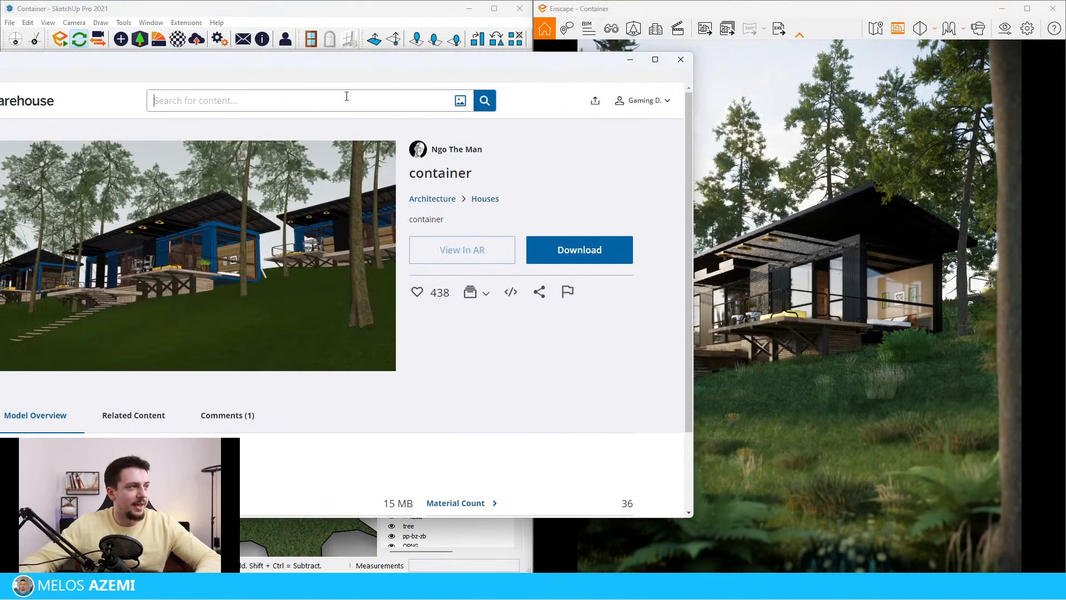
{"action": "type", "text": "di"}
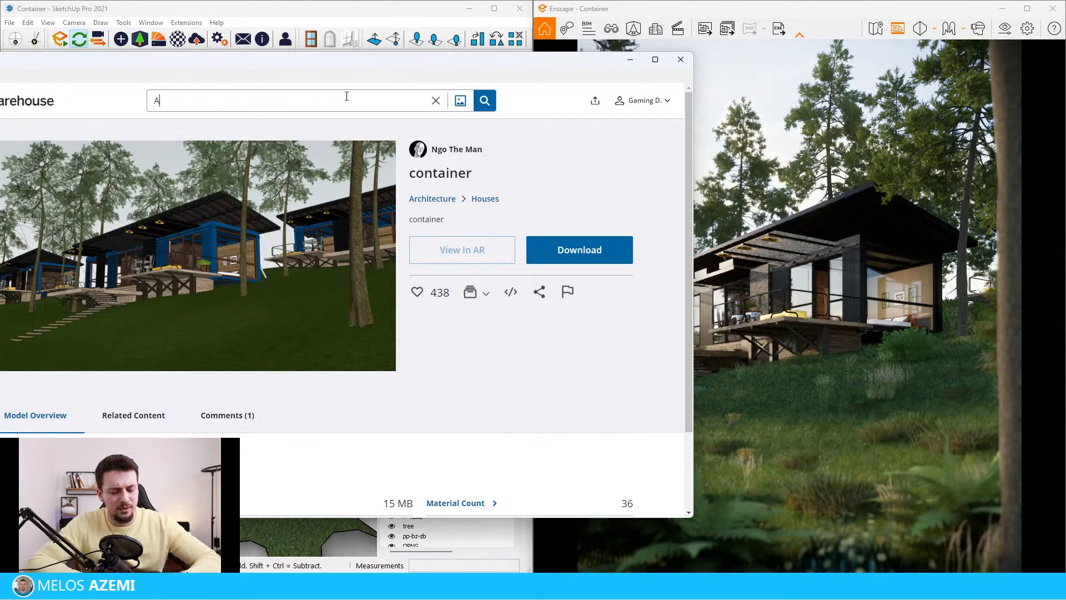
{"action": "key", "text": "Return"}
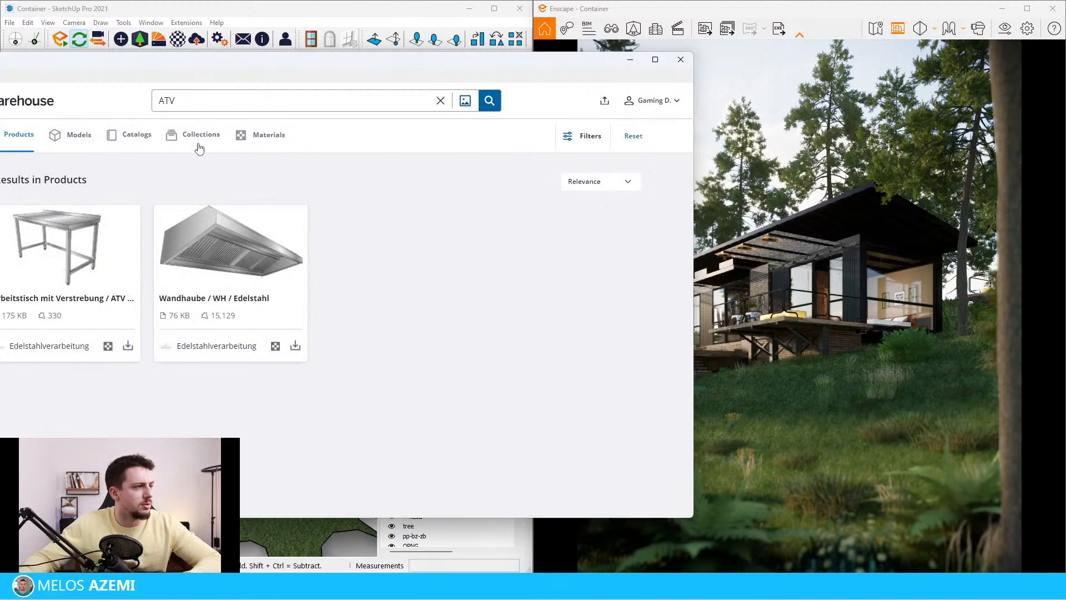
{"action": "left_click", "coordinate": [62, 145]}
{"action": "left_click_drag", "start_coordinate": [270, 63], "coordinate": [349, 54]}
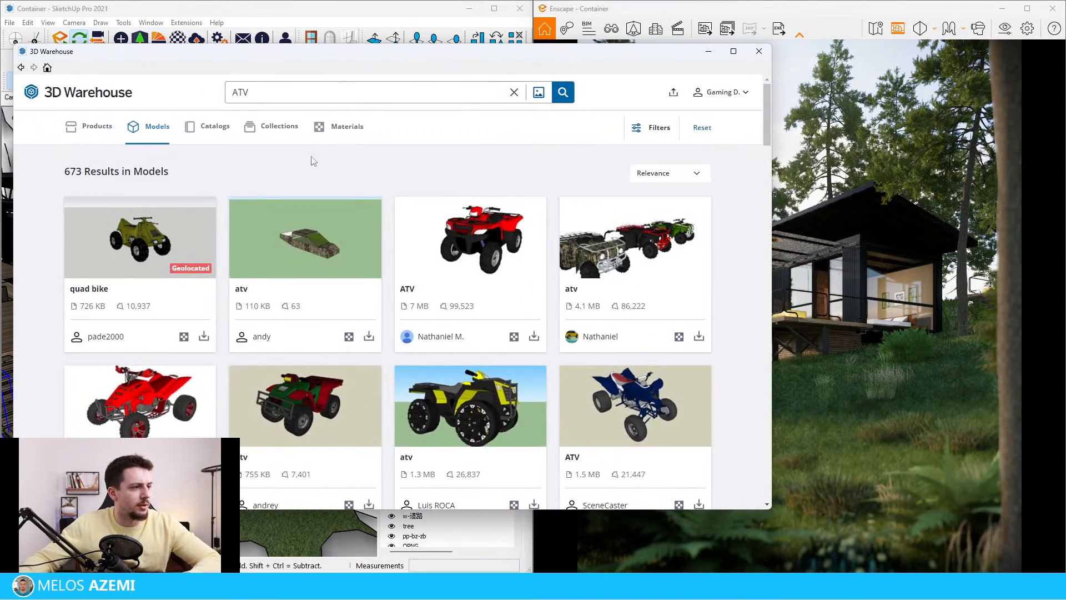
{"action": "scroll", "coordinate": [489, 256], "scroll_direction": "down", "scroll_amount": 8}
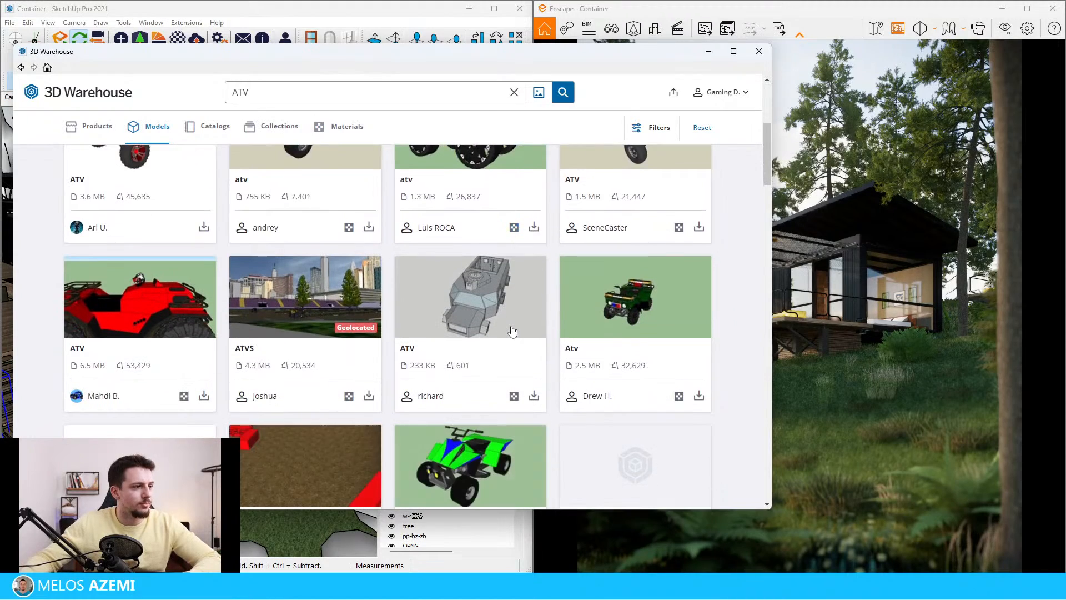
{"action": "scroll", "coordinate": [519, 327], "scroll_direction": "down", "scroll_amount": 15}
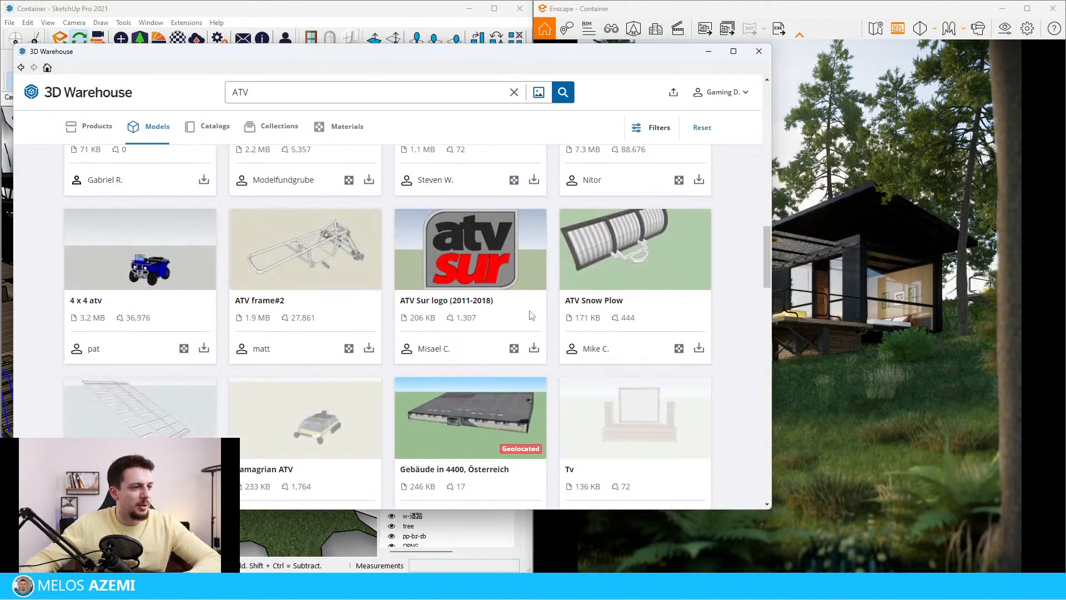
{"action": "left_click", "coordinate": [760, 51]}
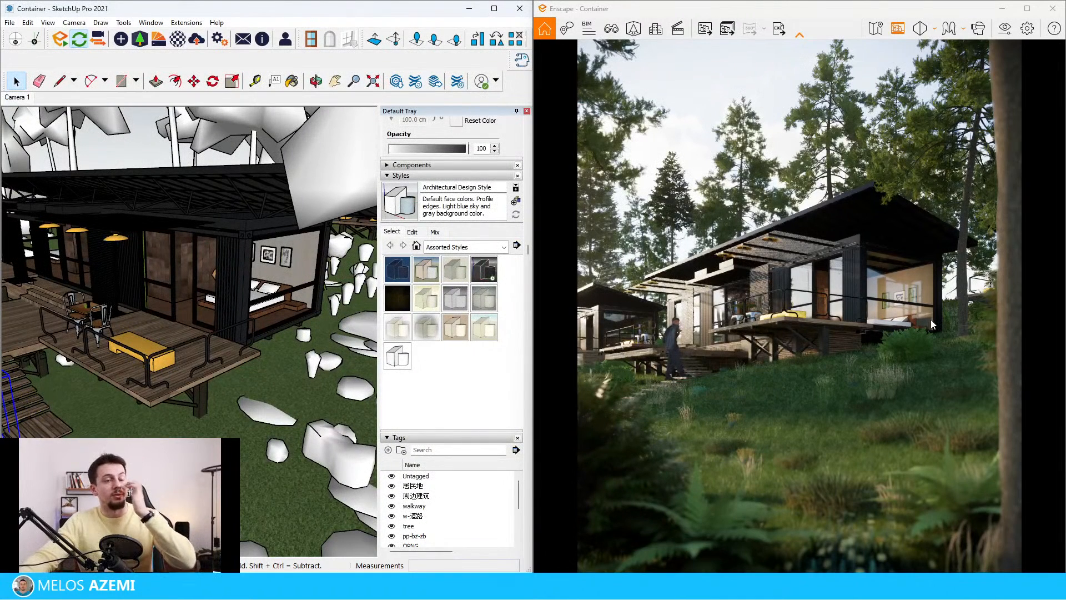
Set the fog intensity to 23 % and increase the fog height for visual preset 2.
{"action": "left_click", "coordinate": [1006, 27]}
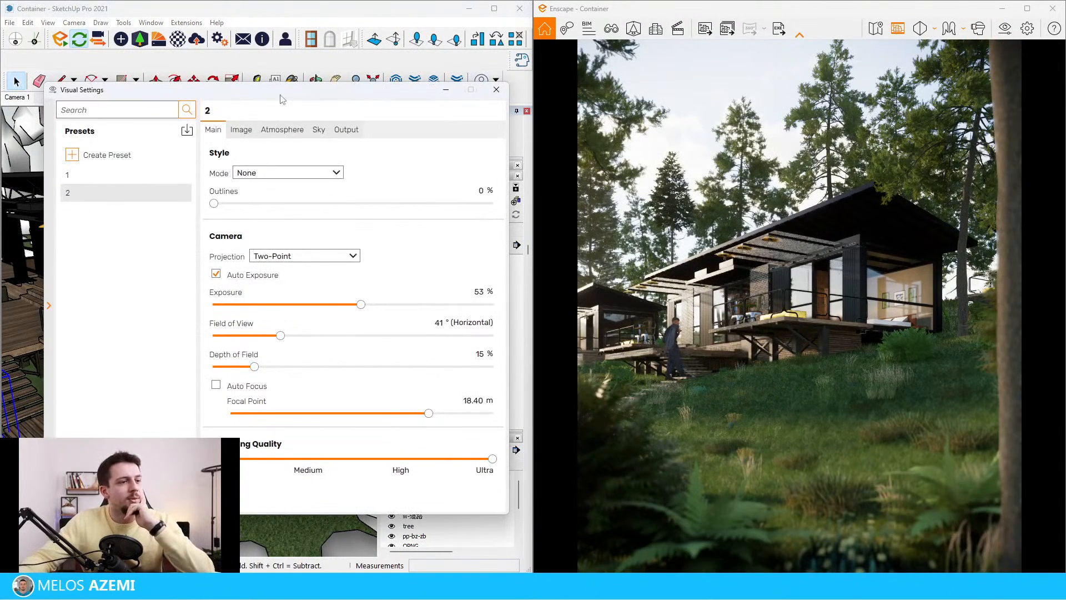
{"action": "left_click", "coordinate": [243, 130]}
{"action": "left_click", "coordinate": [213, 129]}
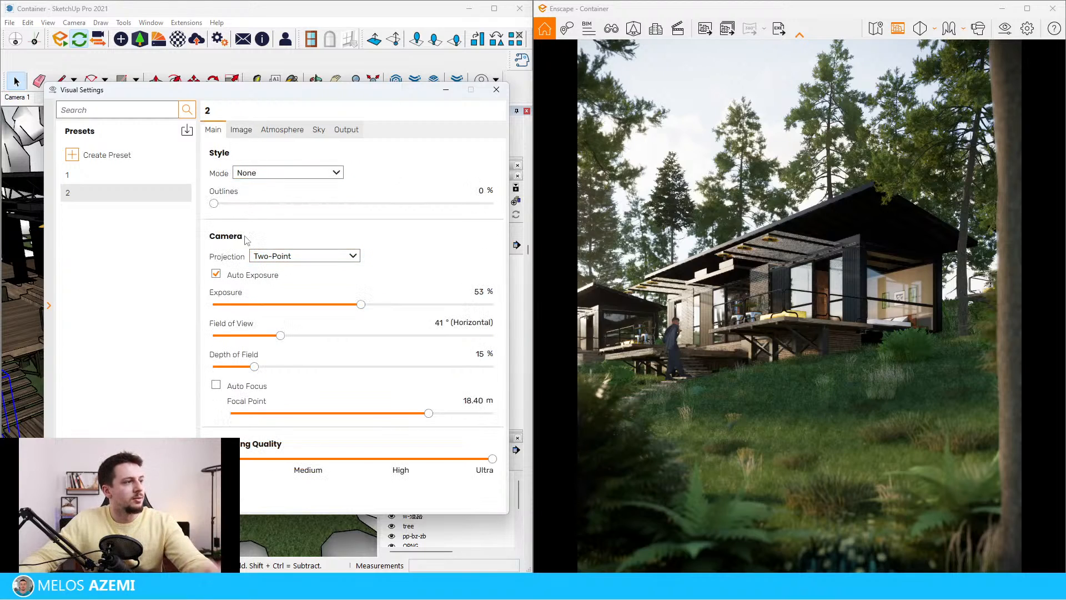
{"action": "left_click", "coordinate": [282, 130]}
{"action": "left_click_drag", "start_coordinate": [237, 187], "coordinate": [522, 200]}
{"action": "left_click_drag", "start_coordinate": [449, 203], "coordinate": [276, 188]}
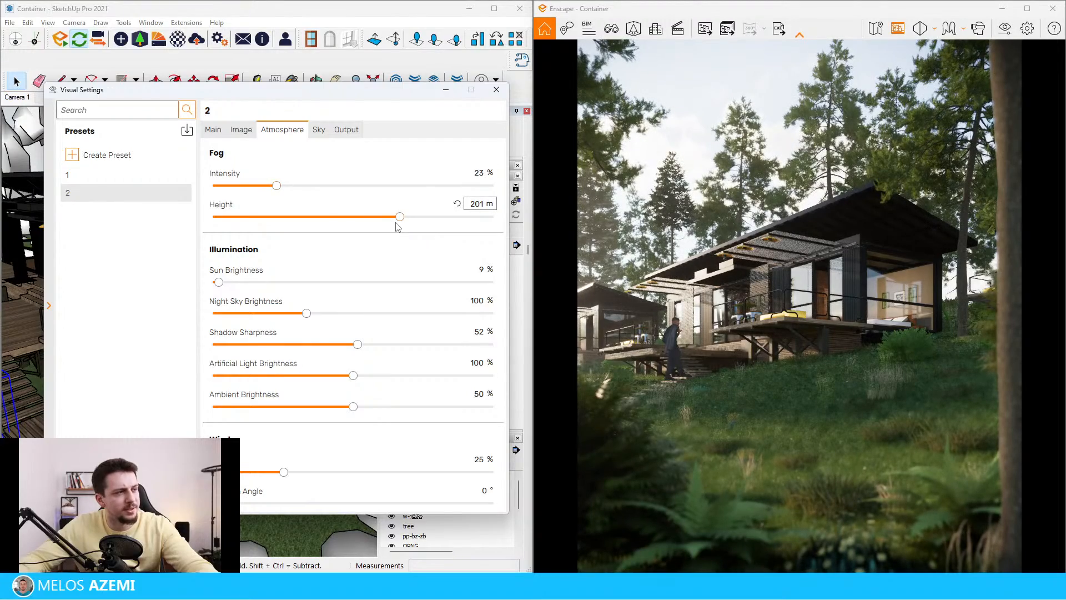
{"action": "left_click_drag", "start_coordinate": [399, 217], "coordinate": [418, 232]}
{"action": "left_click", "coordinate": [446, 89]}
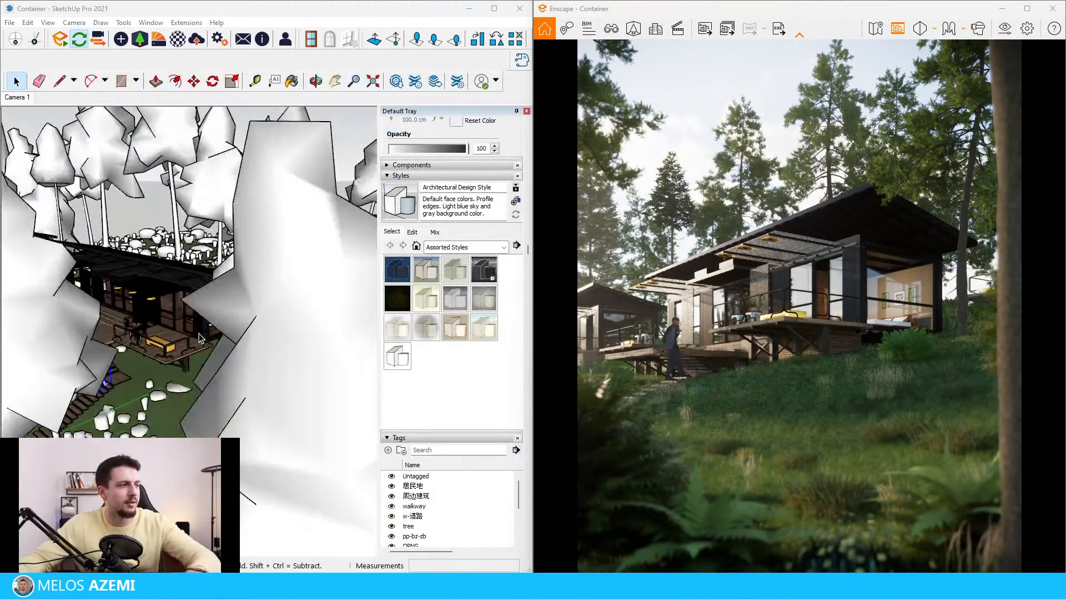
Delete the selected walking figure from the wooden steps below the cabin's deck.
{"action": "scroll", "coordinate": [174, 388], "scroll_direction": "up", "scroll_amount": 5}
{"action": "scroll", "coordinate": [82, 416], "scroll_direction": "down", "scroll_amount": 10}
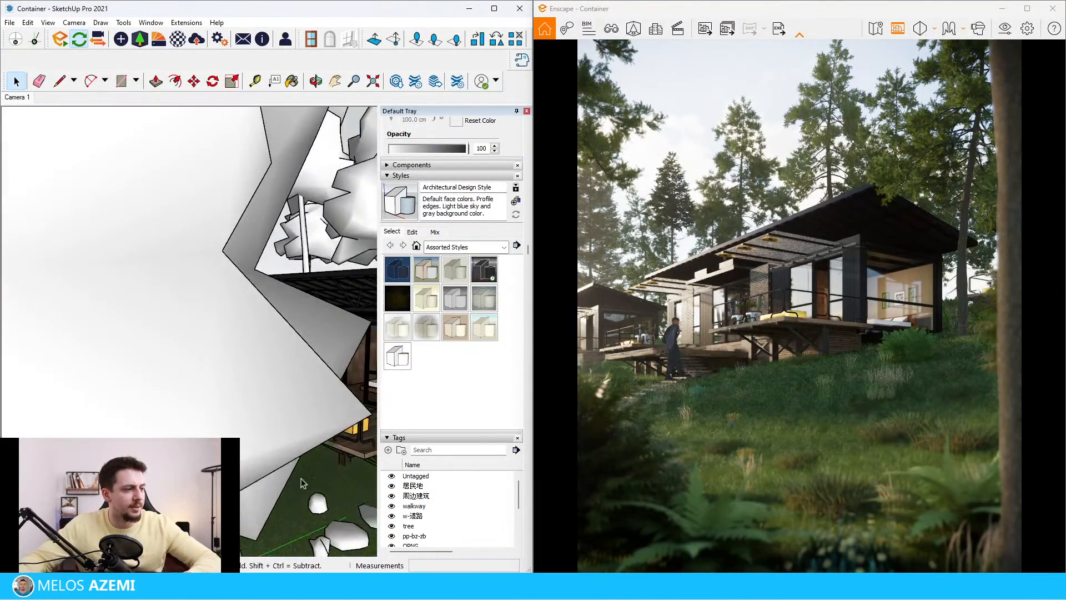
{"action": "key", "text": "Delete"}
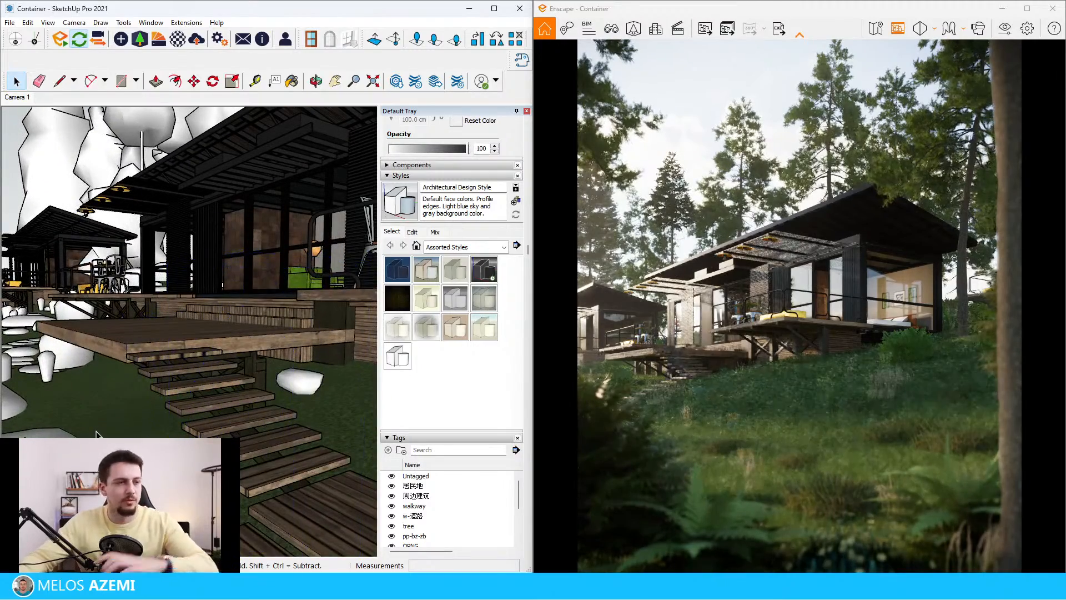
Search the People category of the Enscape asset library for "walking".
{"action": "left_click", "coordinate": [139, 39]}
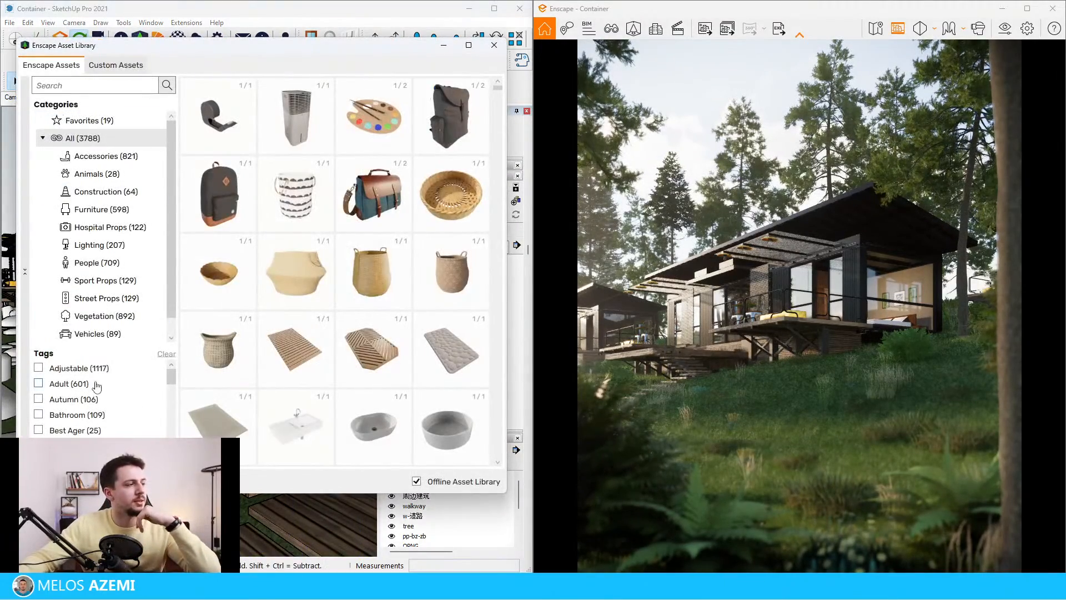
{"action": "left_click", "coordinate": [100, 265]}
{"action": "left_click", "coordinate": [120, 86]}
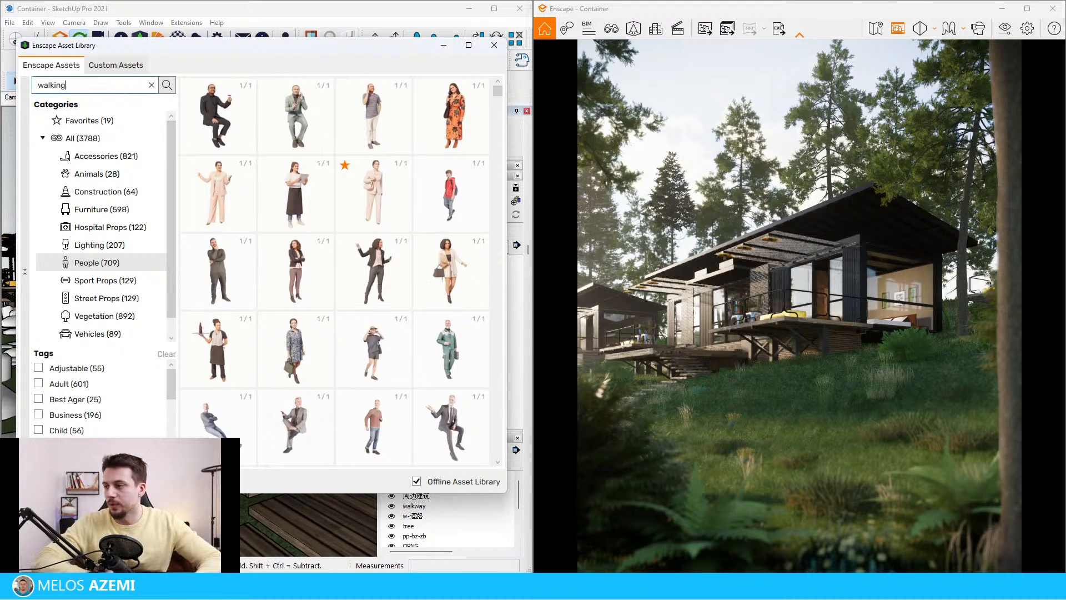
{"action": "key", "text": "Return"}
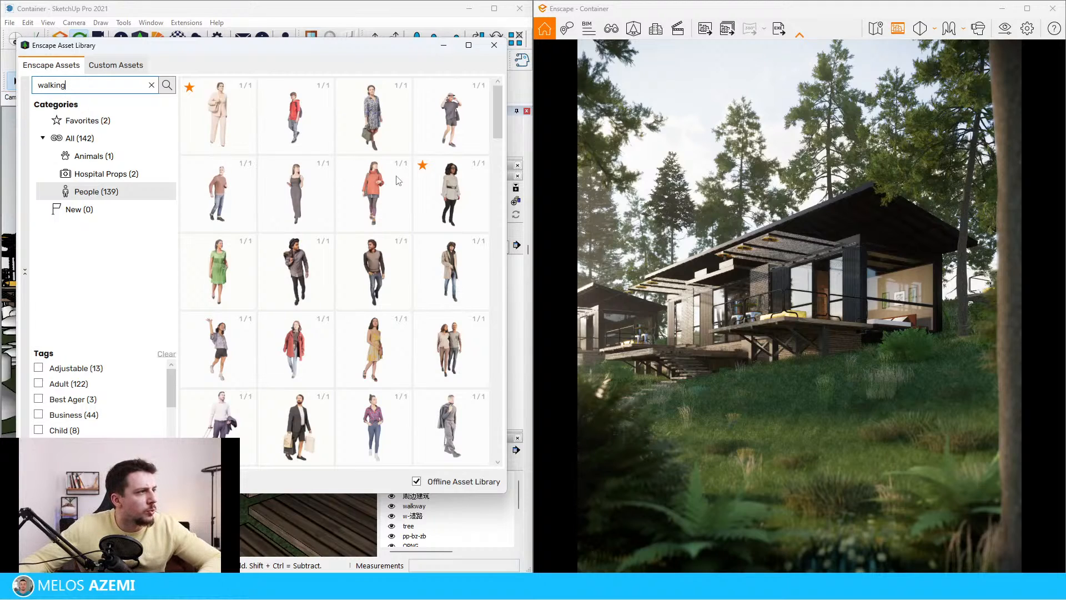
Choose the walking person in the blue jacket and dark trousers and place the figure near the wooden steps below the deck.
{"action": "scroll", "coordinate": [397, 184], "scroll_direction": "down", "scroll_amount": 1}
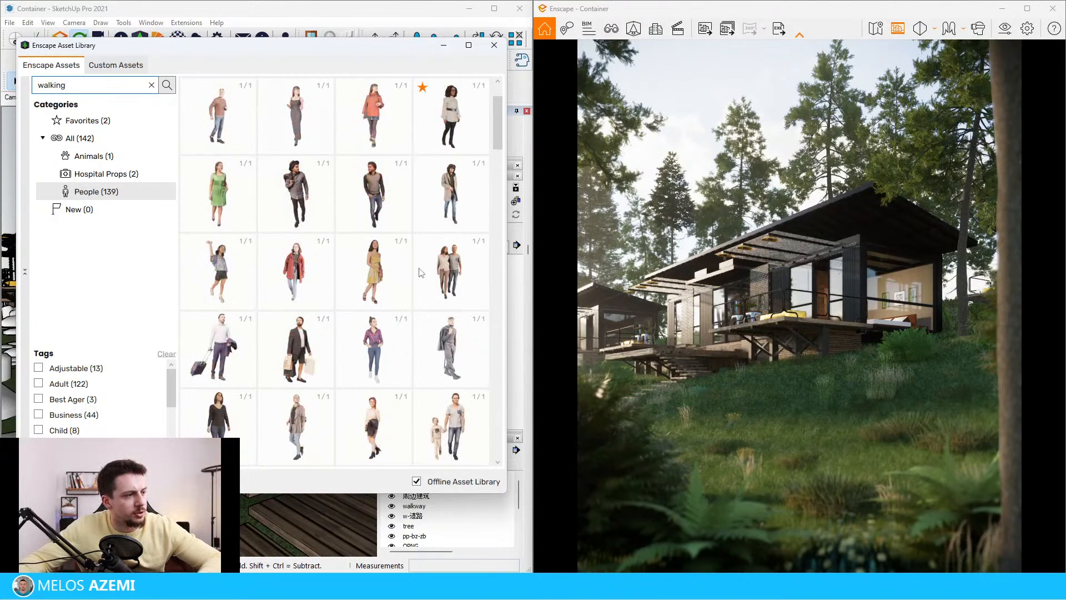
{"action": "scroll", "coordinate": [421, 272], "scroll_direction": "down", "scroll_amount": 2}
{"action": "scroll", "coordinate": [421, 272], "scroll_direction": "down", "scroll_amount": 3}
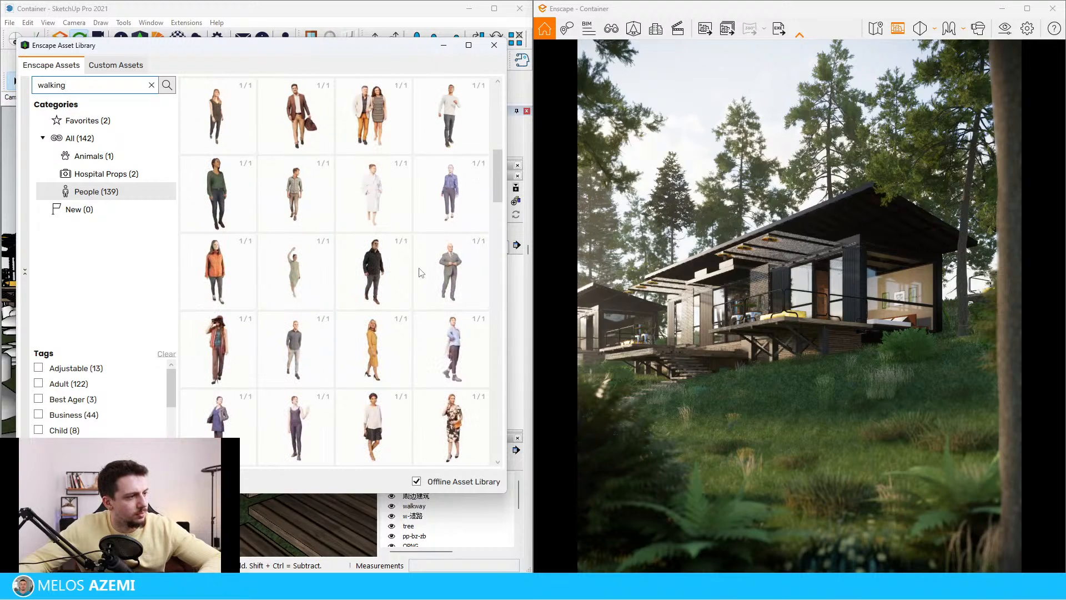
{"action": "scroll", "coordinate": [421, 272], "scroll_direction": "down", "scroll_amount": 2}
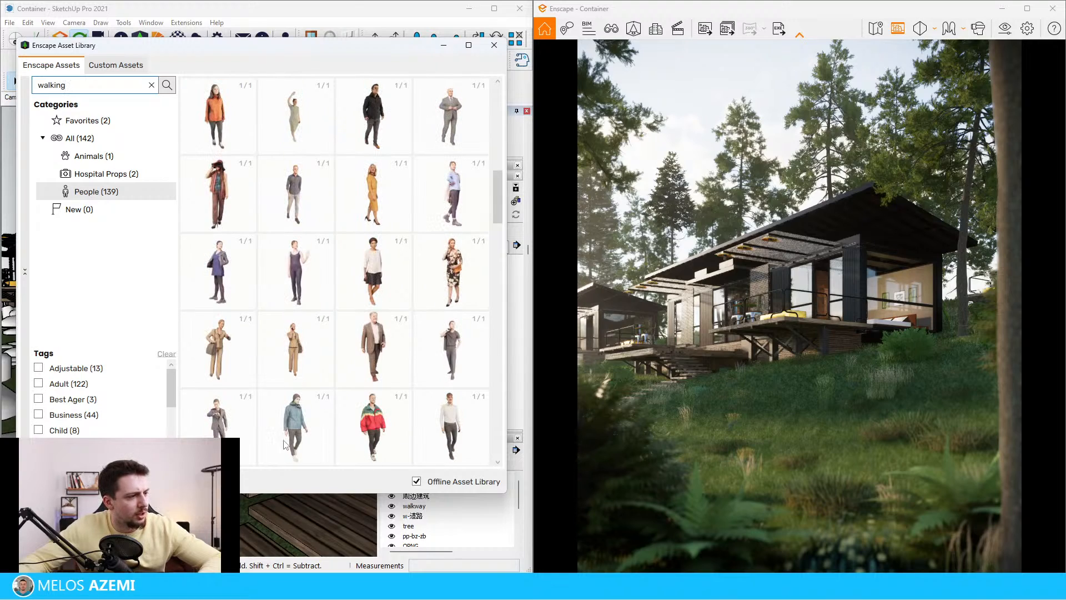
{"action": "left_click", "coordinate": [311, 433]}
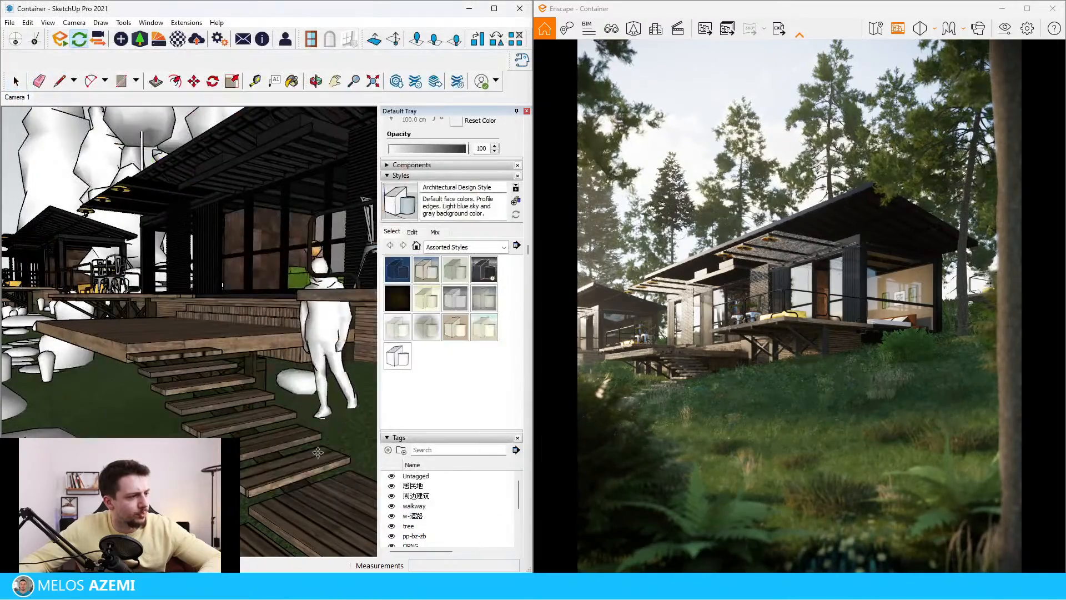
{"action": "left_click", "coordinate": [309, 367]}
Rotate the new figure about 111° around its vertical axis to face up the steps and move it about 51 cm toward them.
{"action": "middle_click_drag", "start_coordinate": [310, 367], "coordinate": [278, 346]}
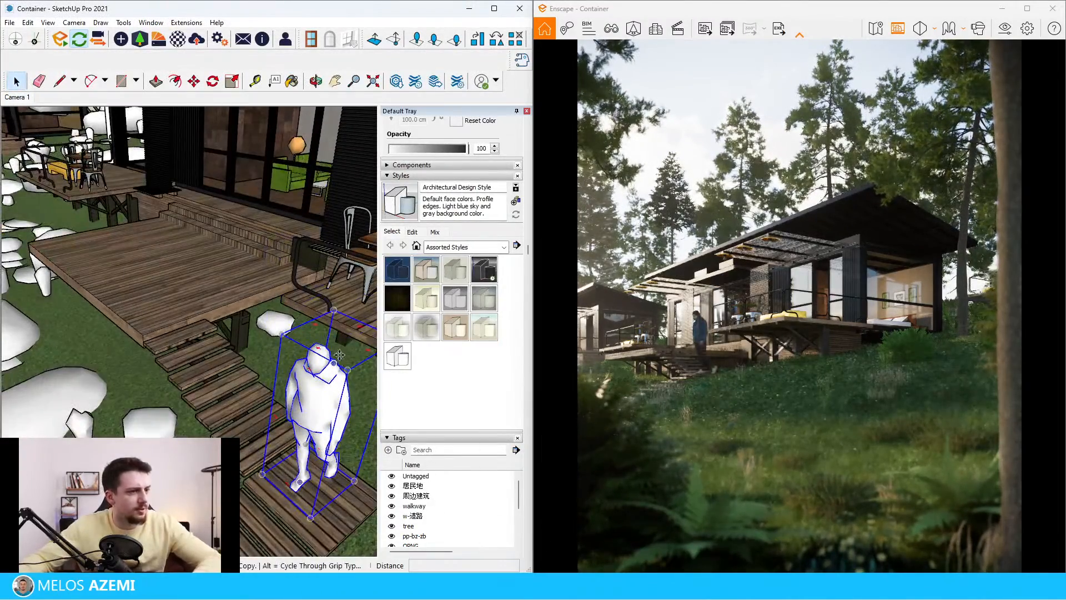
{"action": "left_click", "coordinate": [278, 345]}
{"action": "left_click", "coordinate": [354, 494]}
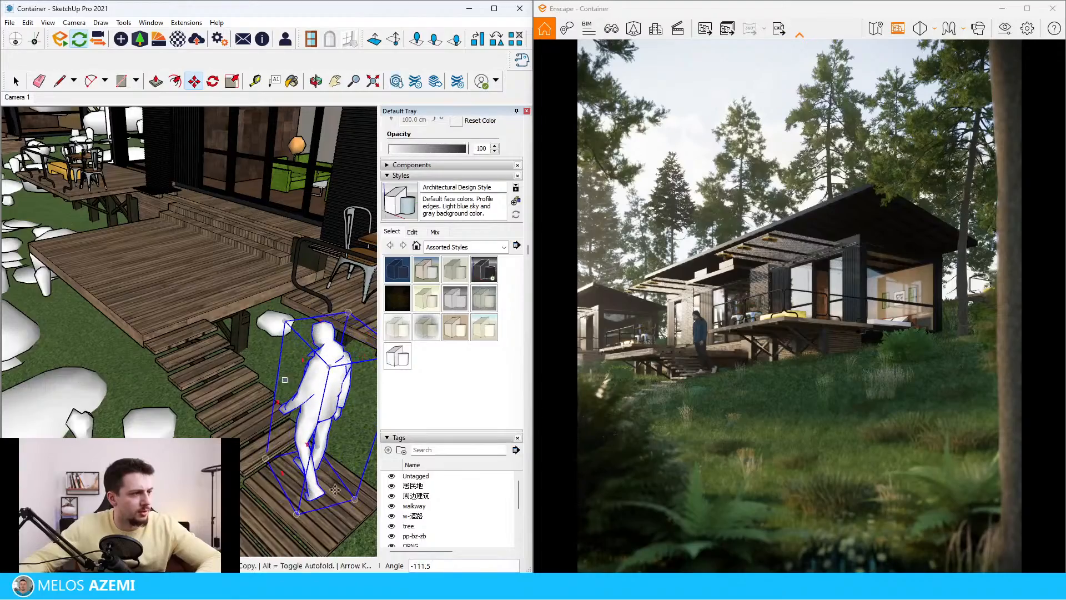
{"action": "left_click", "coordinate": [310, 471]}
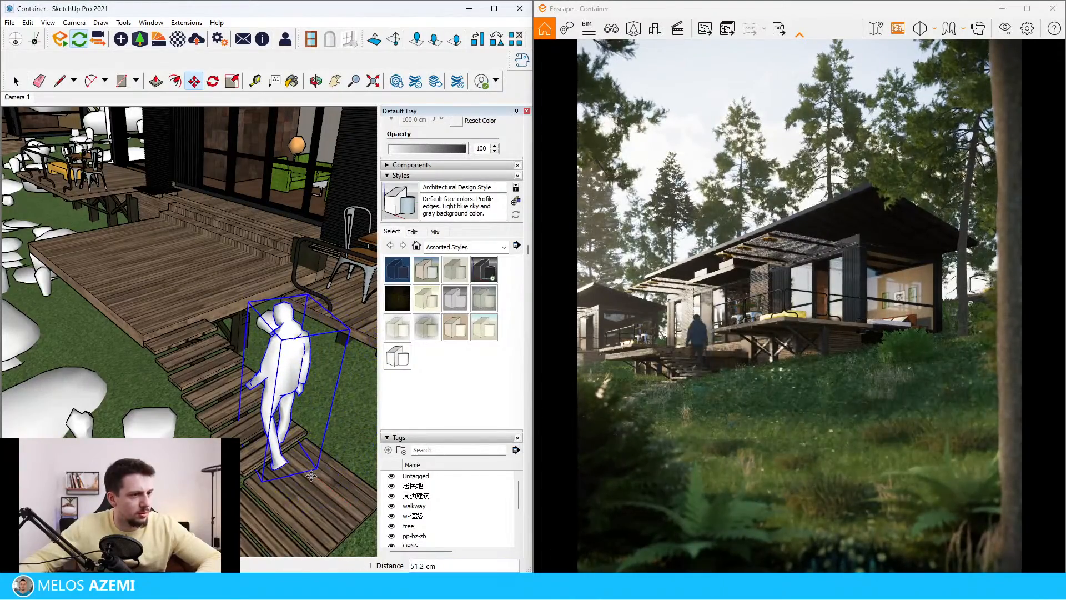
{"action": "middle_click_drag", "start_coordinate": [307, 470], "coordinate": [245, 394]}
{"action": "scroll", "coordinate": [275, 412], "scroll_direction": "up", "scroll_amount": 3}
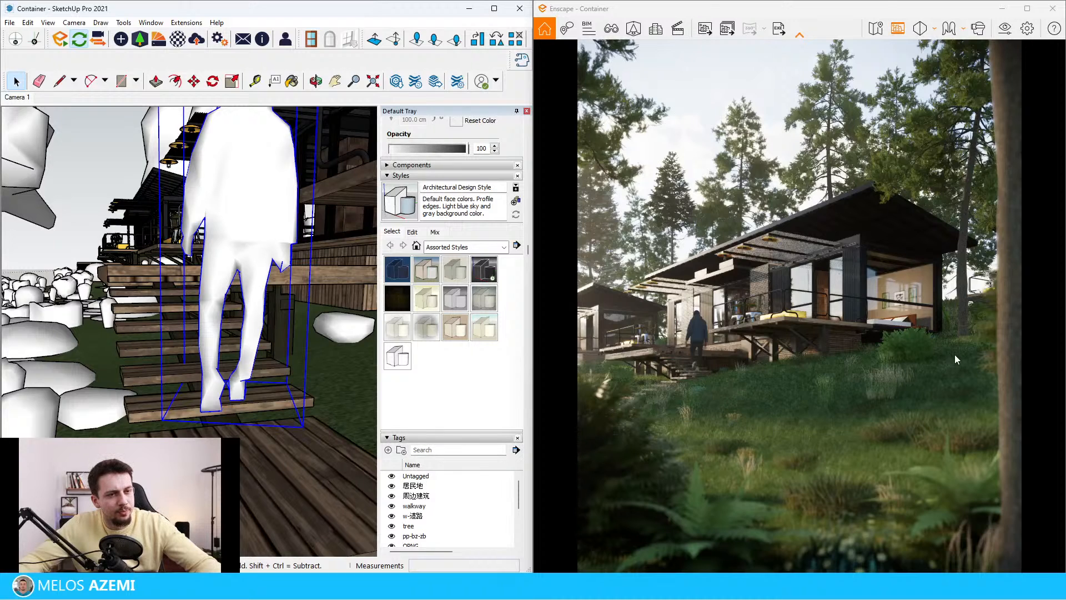
{"action": "scroll", "coordinate": [202, 336], "scroll_direction": "down", "scroll_amount": 6}
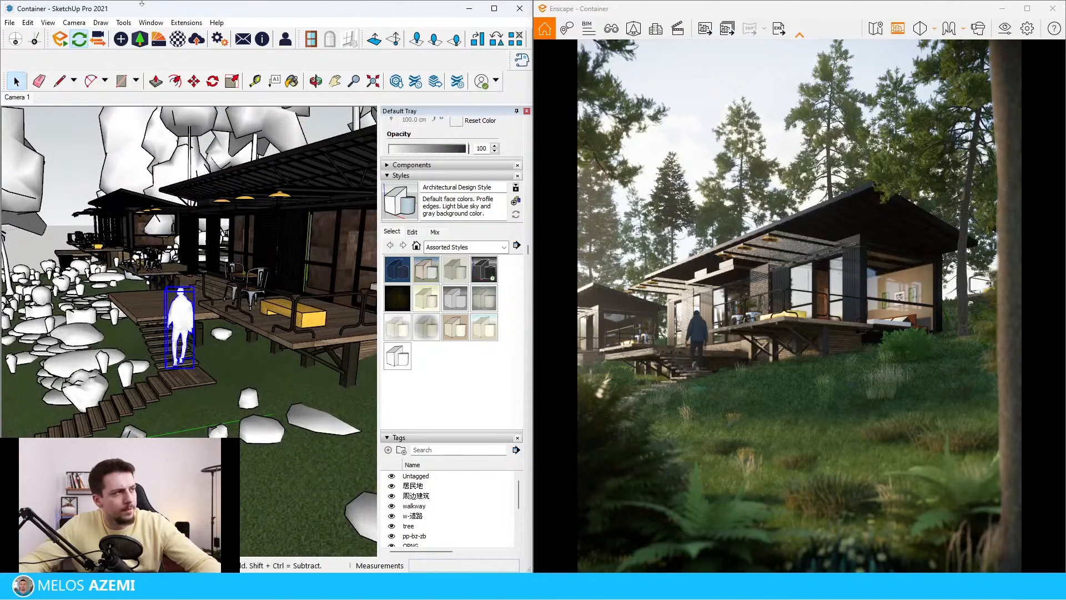
Search 3D Warehouse for "dirt bike" and browse the model results for a suitable motorcycle.
{"action": "left_click", "coordinate": [396, 82]}
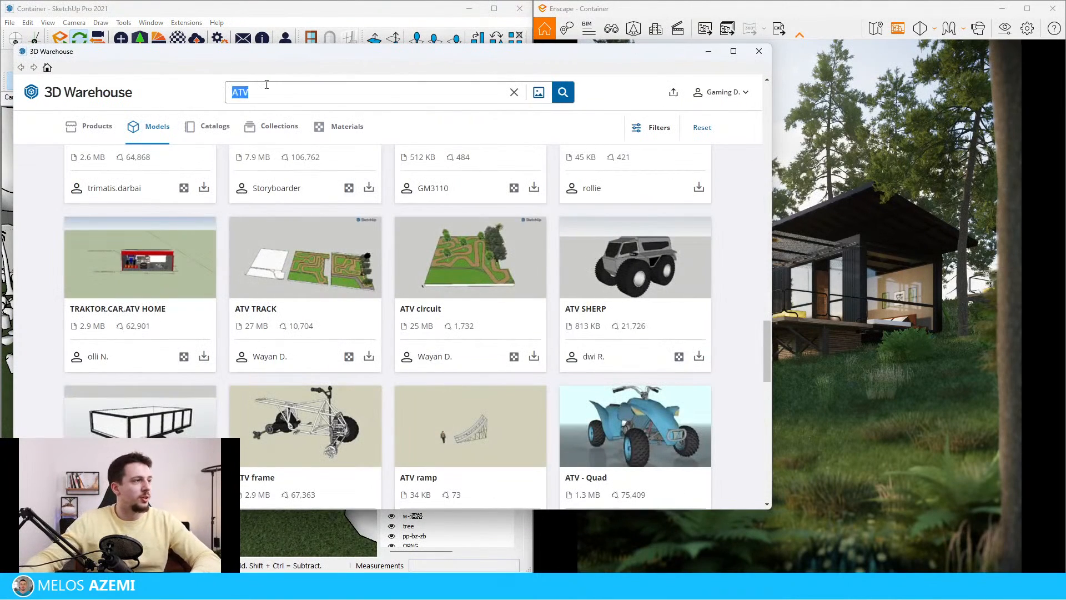
{"action": "type", "text": "dirt bike"}
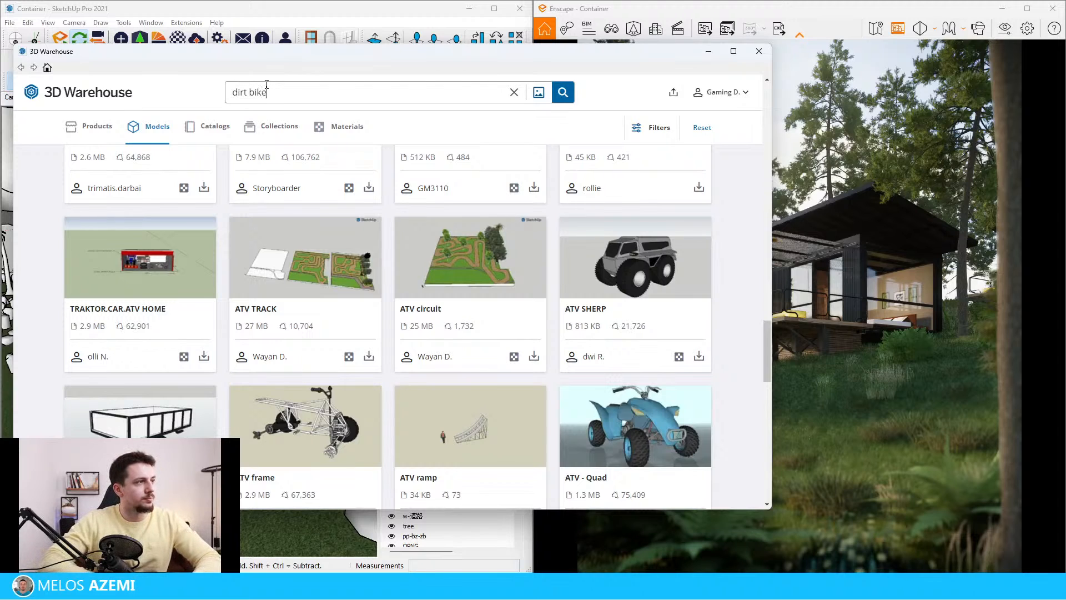
{"action": "key", "text": "Return"}
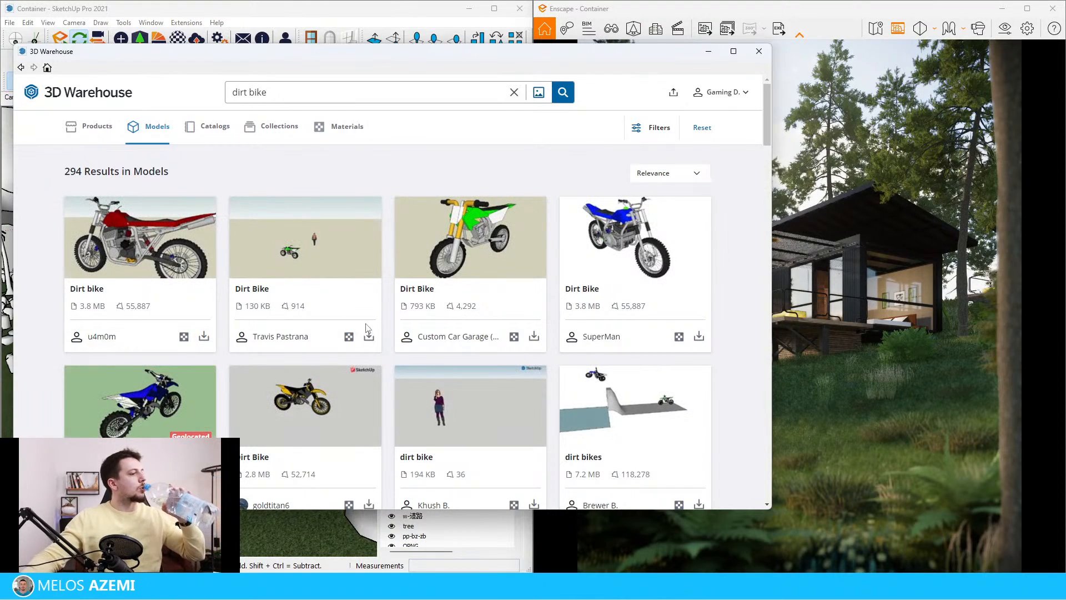
{"action": "scroll", "coordinate": [429, 353], "scroll_direction": "down", "scroll_amount": 10}
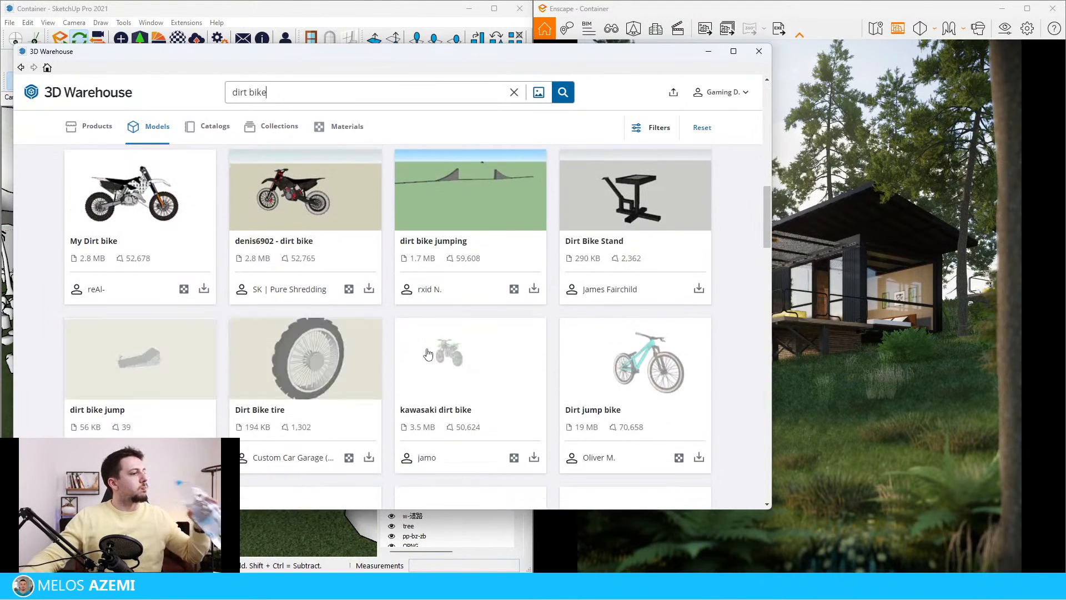
{"action": "scroll", "coordinate": [428, 354], "scroll_direction": "down", "scroll_amount": 10}
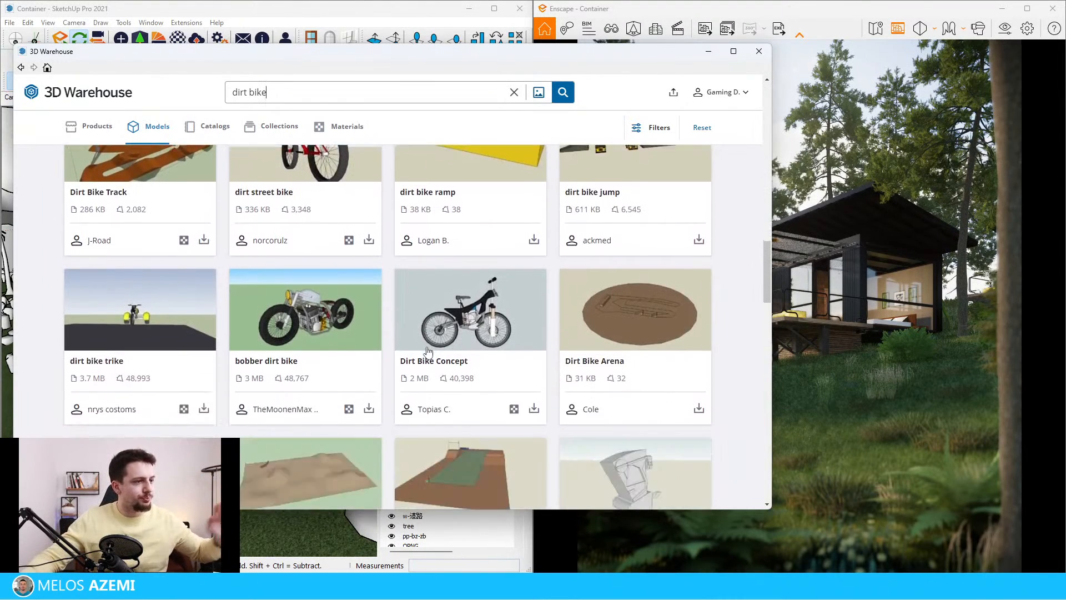
{"action": "scroll", "coordinate": [423, 338], "scroll_direction": "down", "scroll_amount": 5}
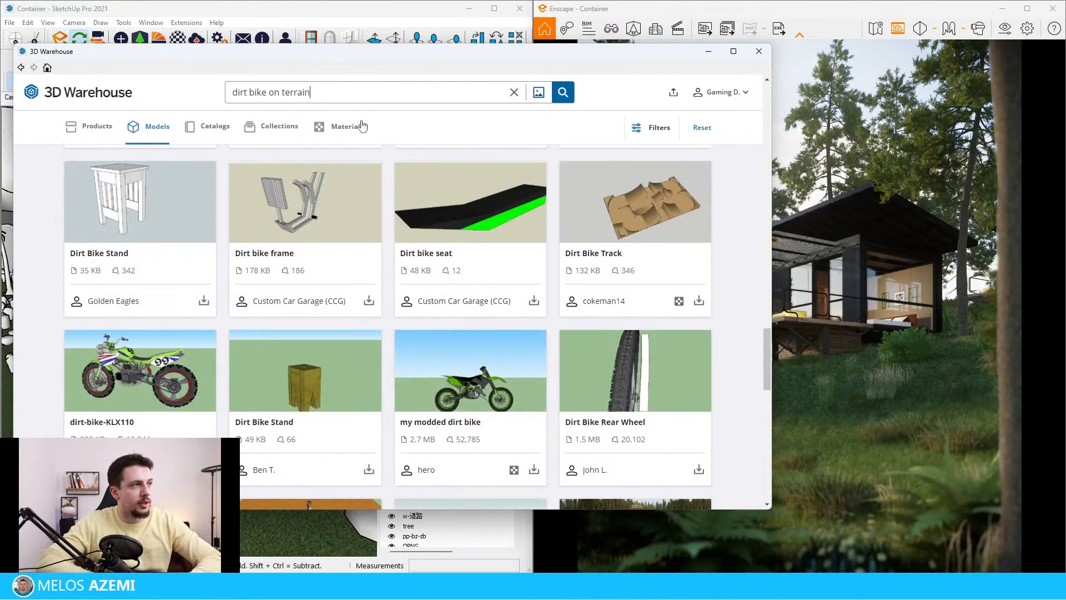
Search 3D Warehouse for "dirt bike on terrain" and "dirt bike", checking the models for a suitable off-road motorcycle.
{"action": "key", "text": "Return"}
{"action": "left_click", "coordinate": [208, 127]}
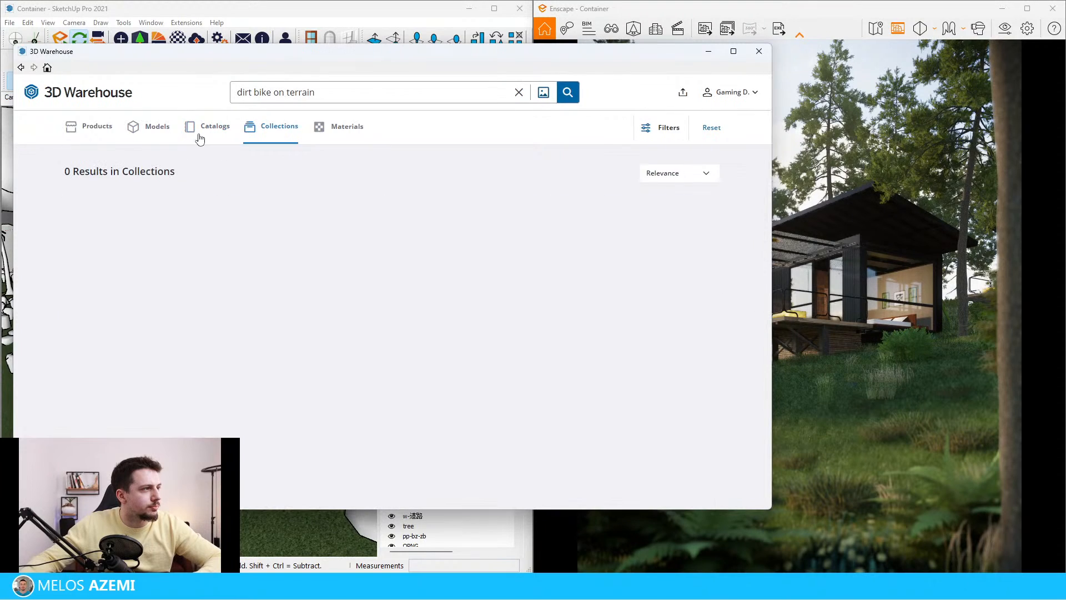
{"action": "left_click", "coordinate": [155, 127]}
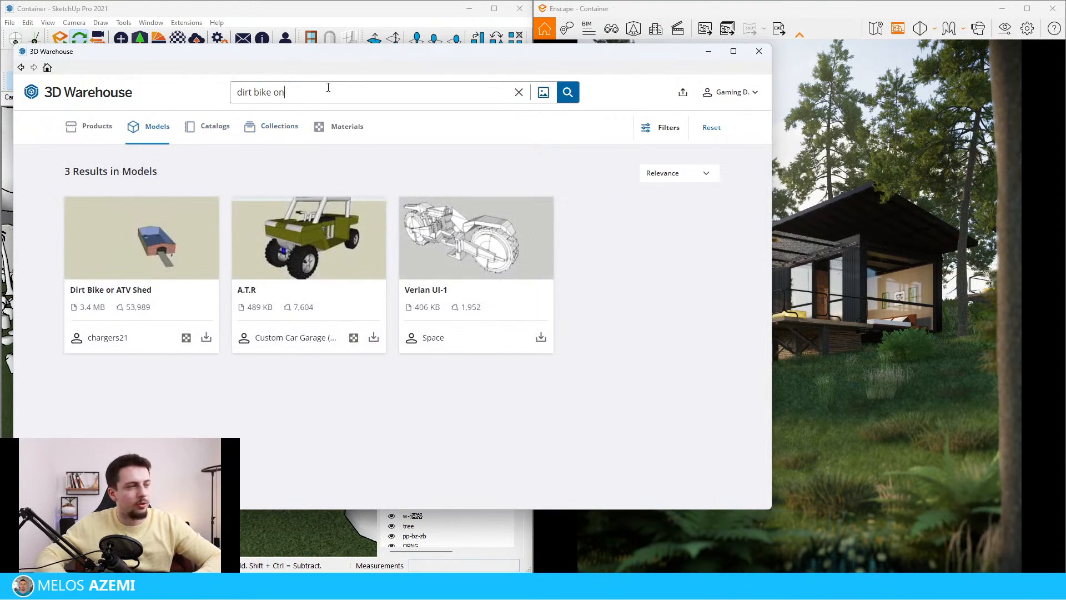
{"action": "key", "text": "Return"}
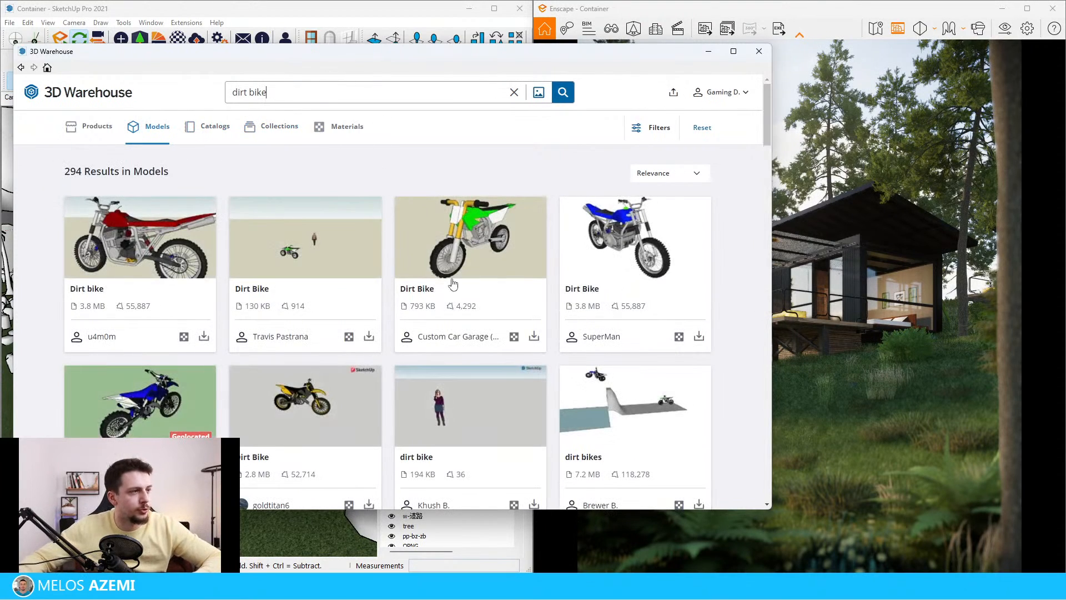
{"action": "scroll", "coordinate": [453, 284], "scroll_direction": "down", "scroll_amount": 4}
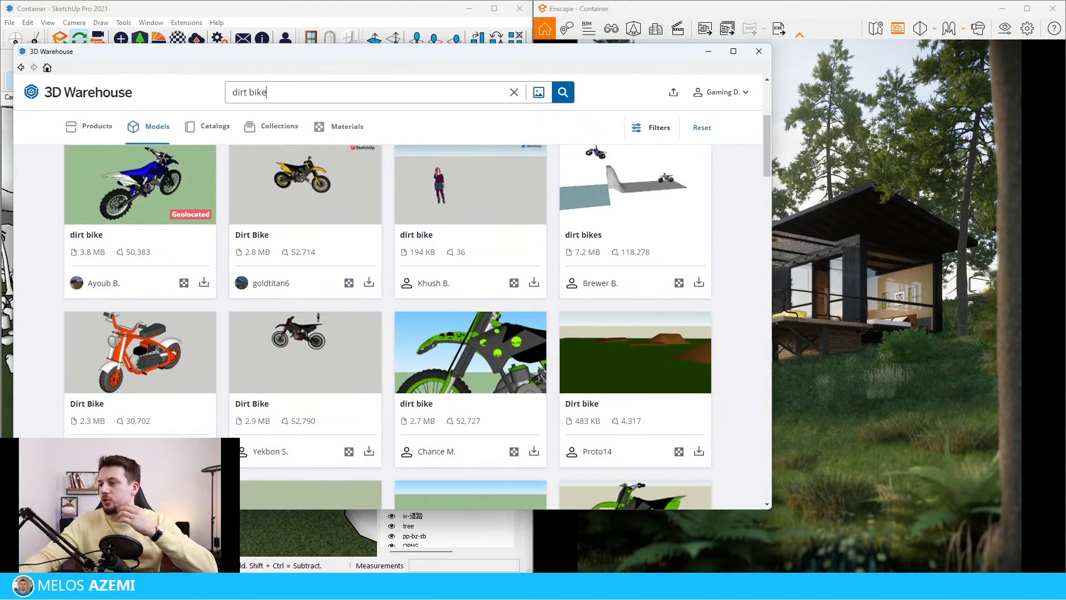
{"action": "scroll", "coordinate": [471, 442], "scroll_direction": "down", "scroll_amount": 10}
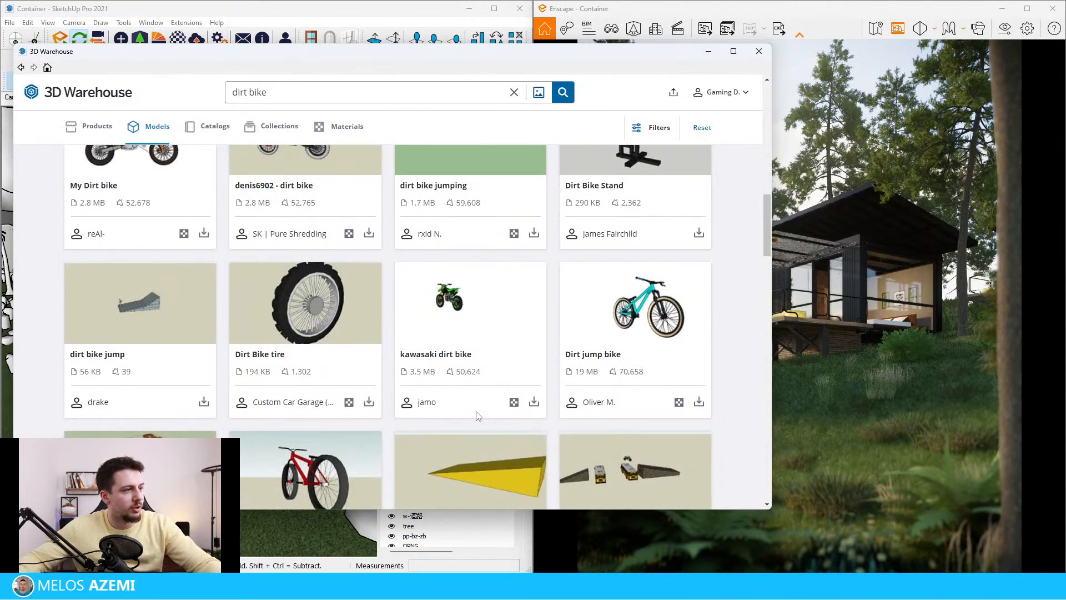
{"action": "scroll", "coordinate": [486, 417], "scroll_direction": "down", "scroll_amount": 6}
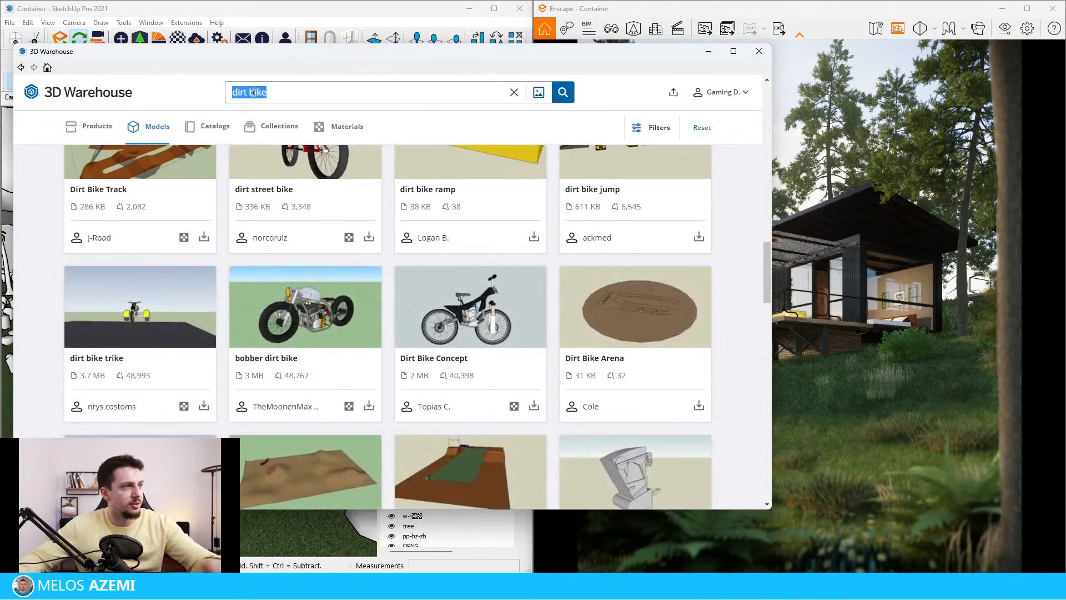
Search 3D Warehouse for "quad bike" and browse the models and collections for a realistic four-wheeler.
{"action": "type", "text": "qua"}
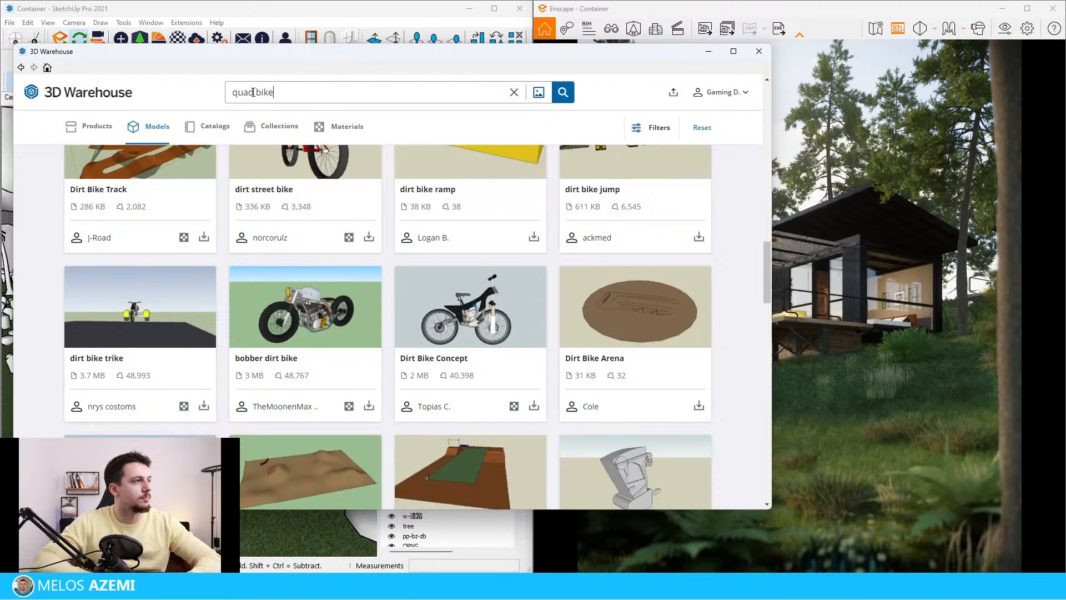
{"action": "key", "text": "Return"}
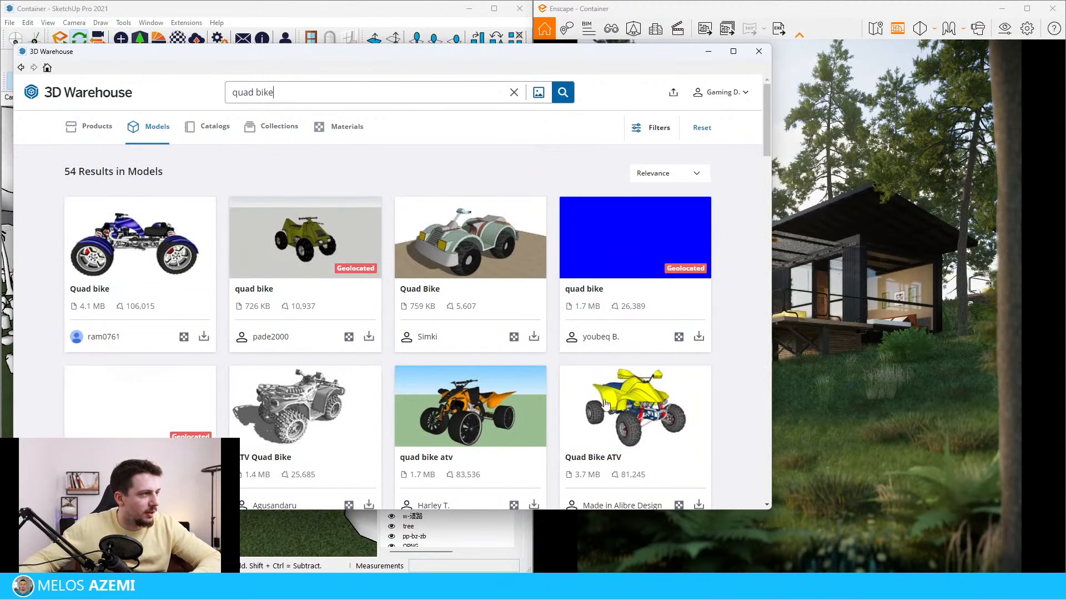
{"action": "scroll", "coordinate": [499, 395], "scroll_direction": "down", "scroll_amount": 3}
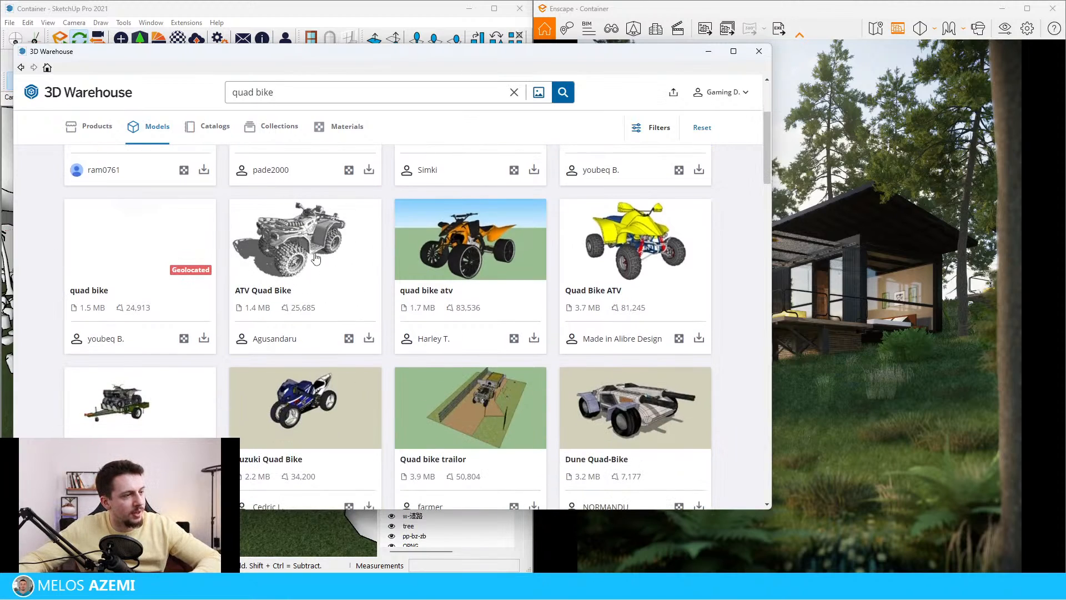
{"action": "scroll", "coordinate": [320, 270], "scroll_direction": "down", "scroll_amount": 6}
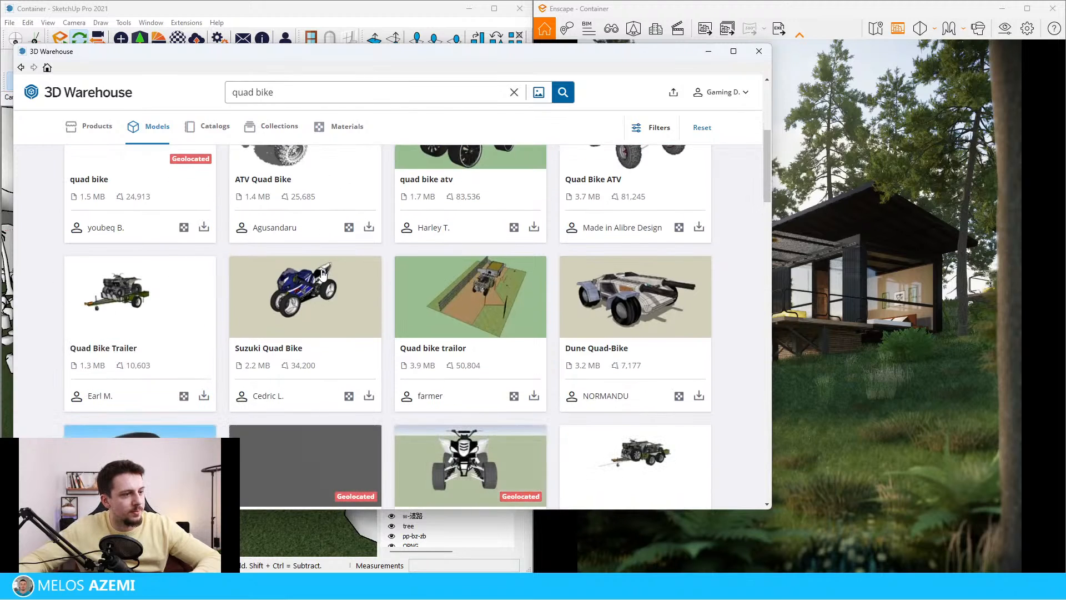
{"action": "scroll", "coordinate": [320, 274], "scroll_direction": "down", "scroll_amount": 3}
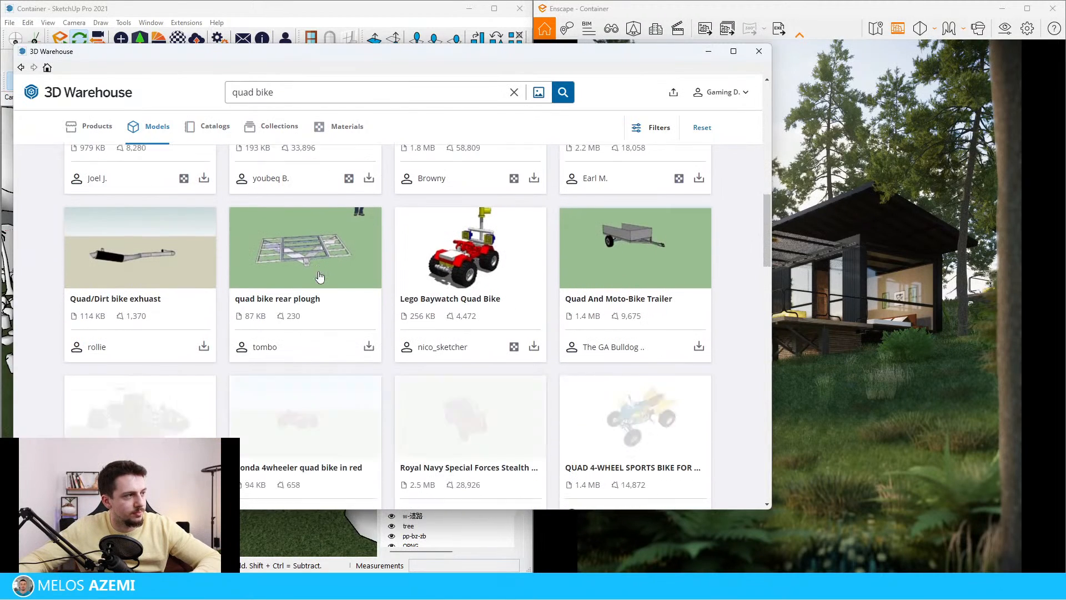
{"action": "scroll", "coordinate": [320, 276], "scroll_direction": "down", "scroll_amount": 3}
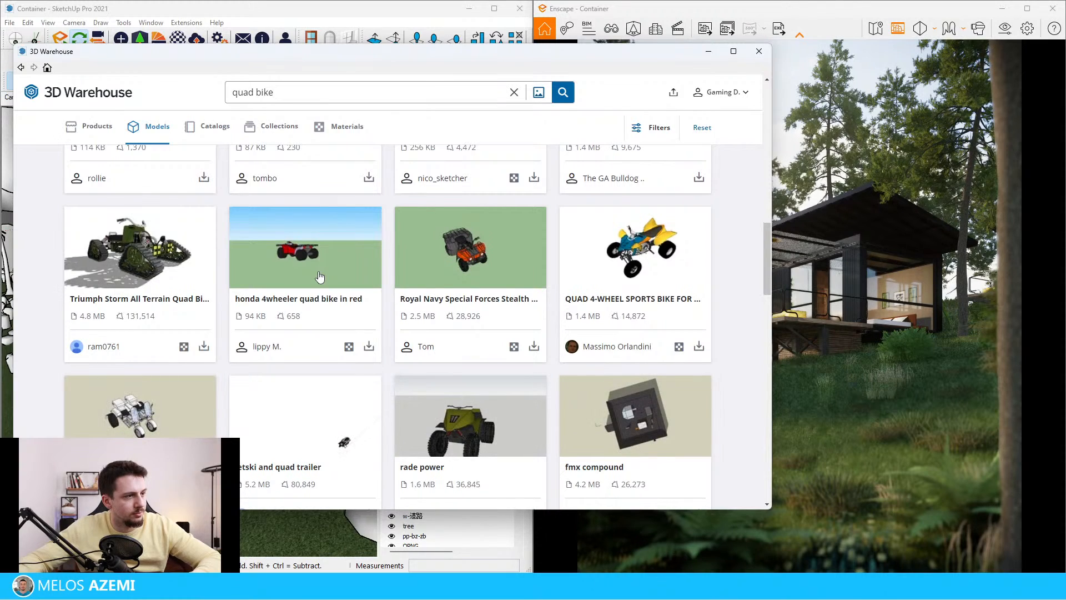
{"action": "scroll", "coordinate": [320, 276], "scroll_direction": "down", "scroll_amount": 2}
{"action": "scroll", "coordinate": [172, 371], "scroll_direction": "up", "scroll_amount": 4}
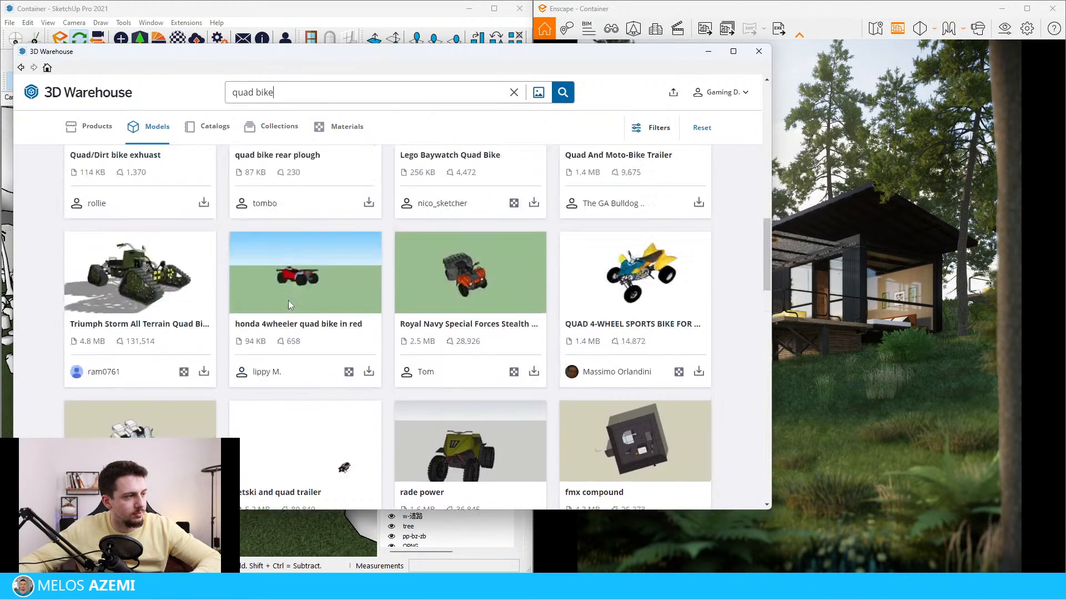
{"action": "scroll", "coordinate": [172, 371], "scroll_direction": "down", "scroll_amount": 10}
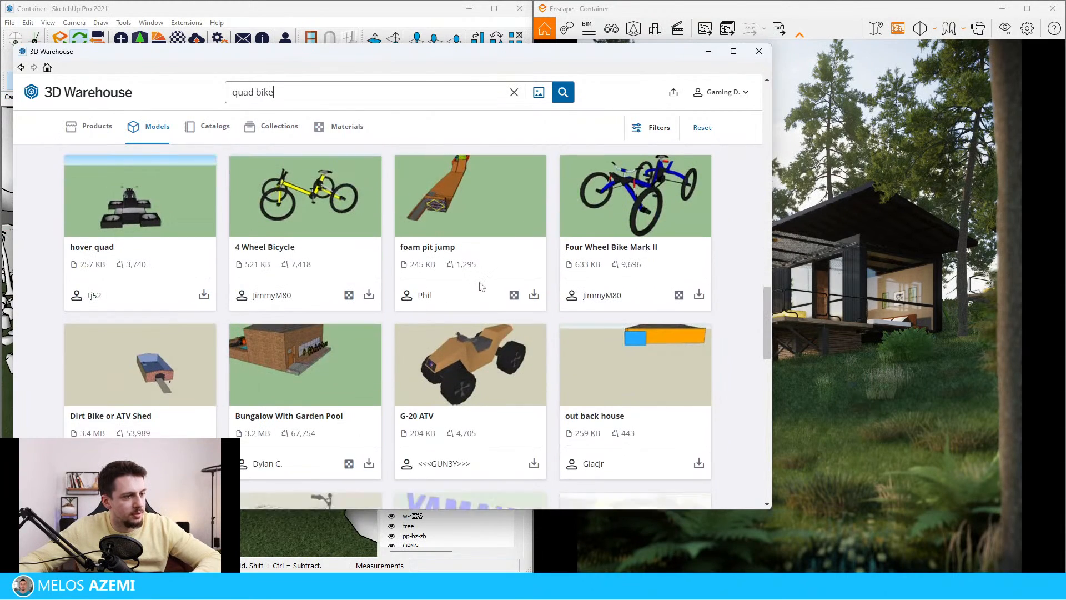
{"action": "scroll", "coordinate": [479, 285], "scroll_direction": "down", "scroll_amount": 6}
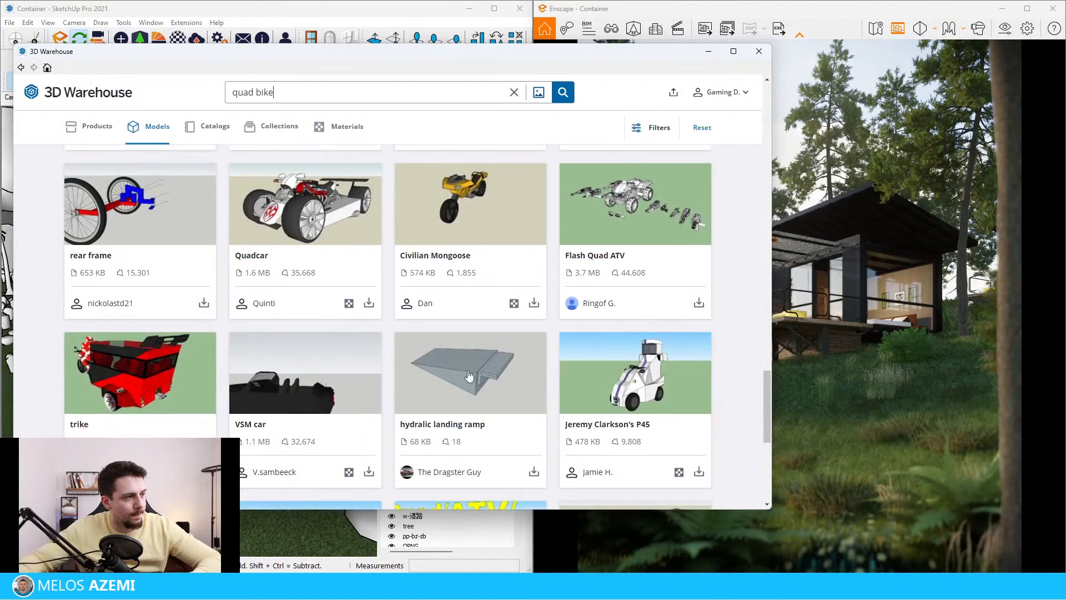
{"action": "scroll", "coordinate": [408, 227], "scroll_direction": "up", "scroll_amount": 20}
{"action": "left_click", "coordinate": [268, 130]}
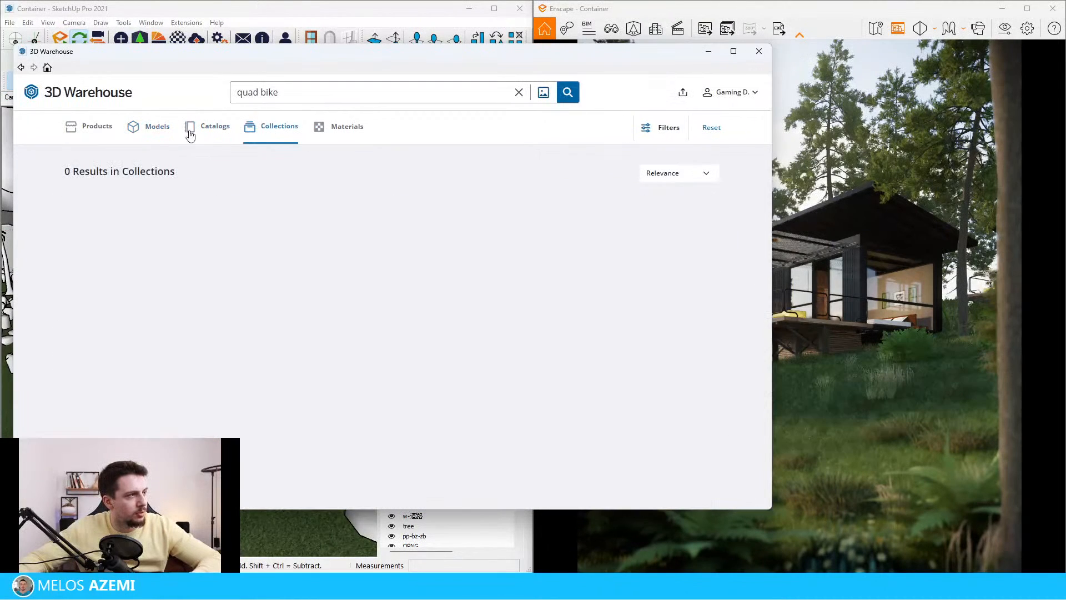
Search the 3D Warehouse models for "ATV".
{"action": "left_click", "coordinate": [161, 134]}
{"action": "left_click_drag", "start_coordinate": [232, 93], "coordinate": [280, 89]}
{"action": "type", "text": "AT"}
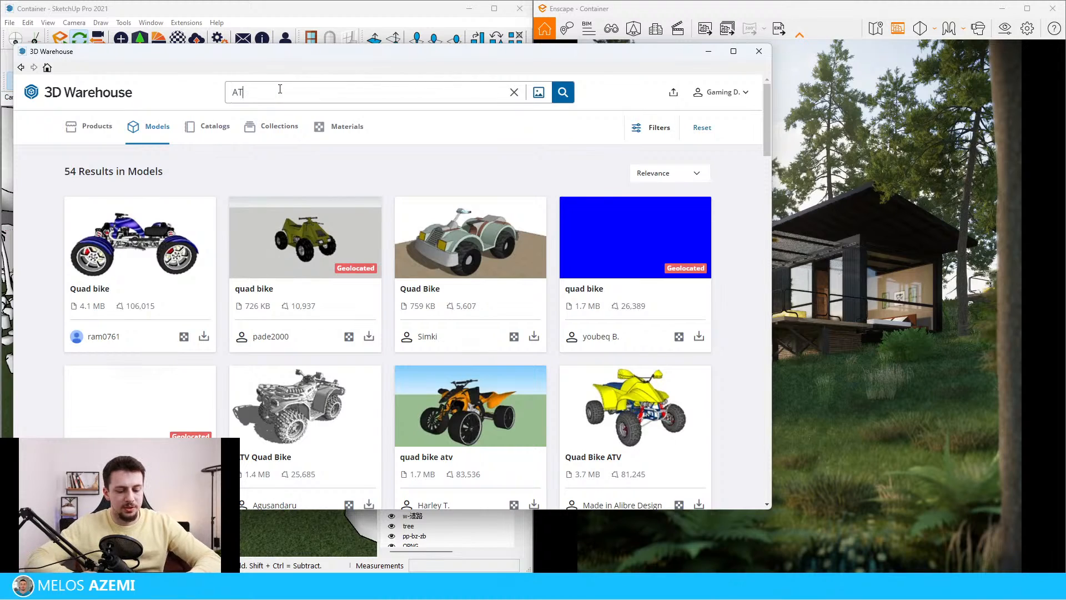
{"action": "type", "text": "V"}
{"action": "key", "text": "Return"}
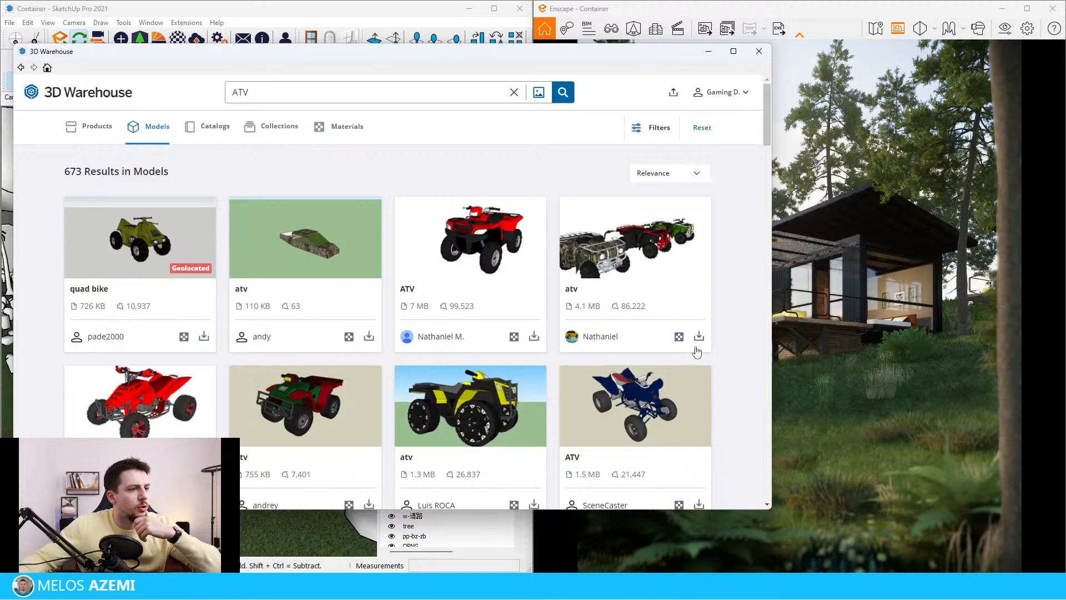
Download the 4.1 MB "atv" model with several quad bikes into the scene and place it on the grass in front of the deck.
{"action": "left_click", "coordinate": [698, 337]}
{"action": "left_click", "coordinate": [359, 305]}
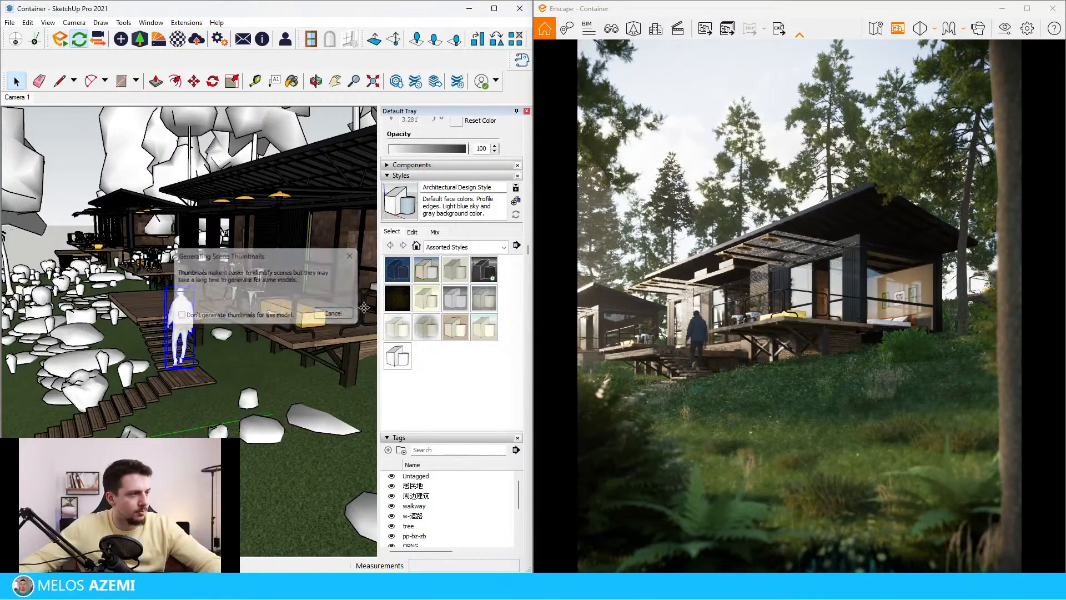
{"action": "scroll", "coordinate": [246, 360], "scroll_direction": "down", "scroll_amount": 2}
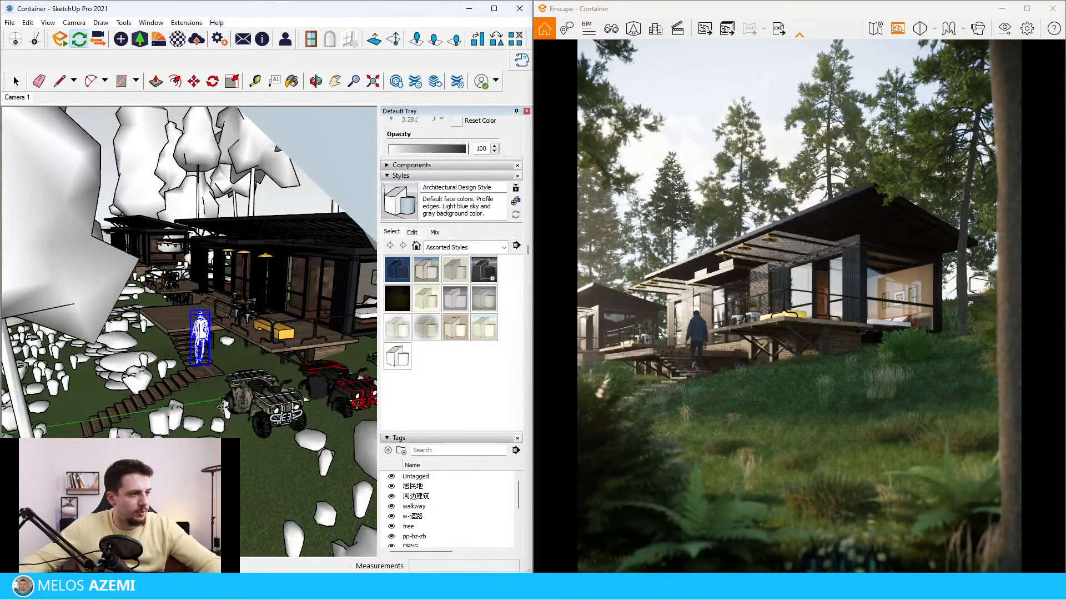
{"action": "left_click", "coordinate": [230, 356]}
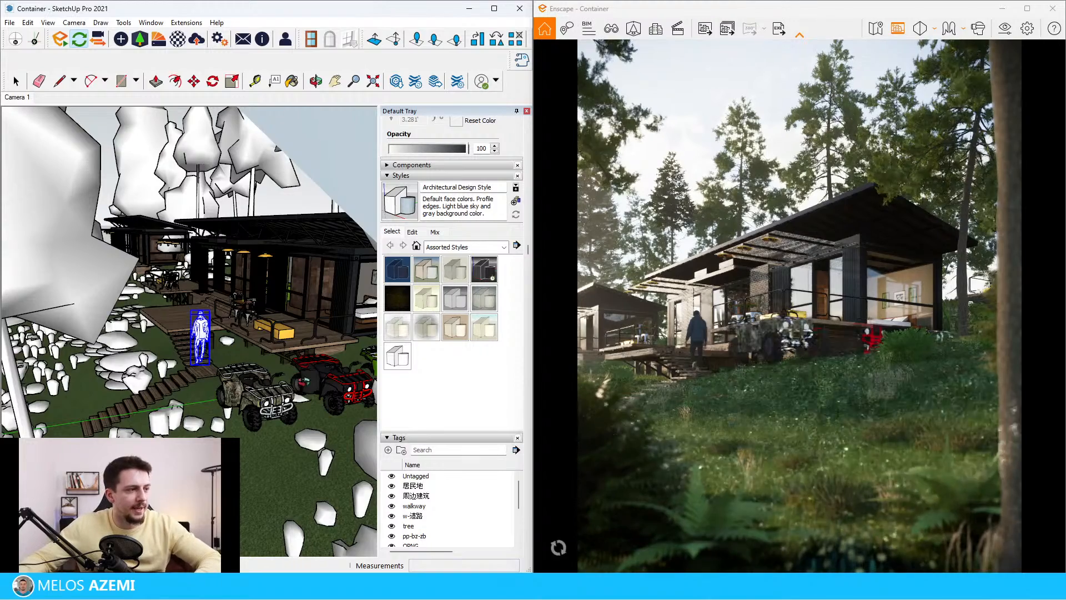
Remove the red and green quad bikes from the imported ATV group, keeping only the camouflage one.
{"action": "mouse_move", "coordinate": [230, 356]}
{"action": "middle_mouse_down"}
{"action": "mouse_move", "coordinate": [262, 385]}
{"action": "mouse_move", "coordinate": [258, 478]}
{"action": "middle_mouse_up"}
{"action": "scroll", "coordinate": [300, 391], "scroll_direction": "down", "scroll_amount": 6}
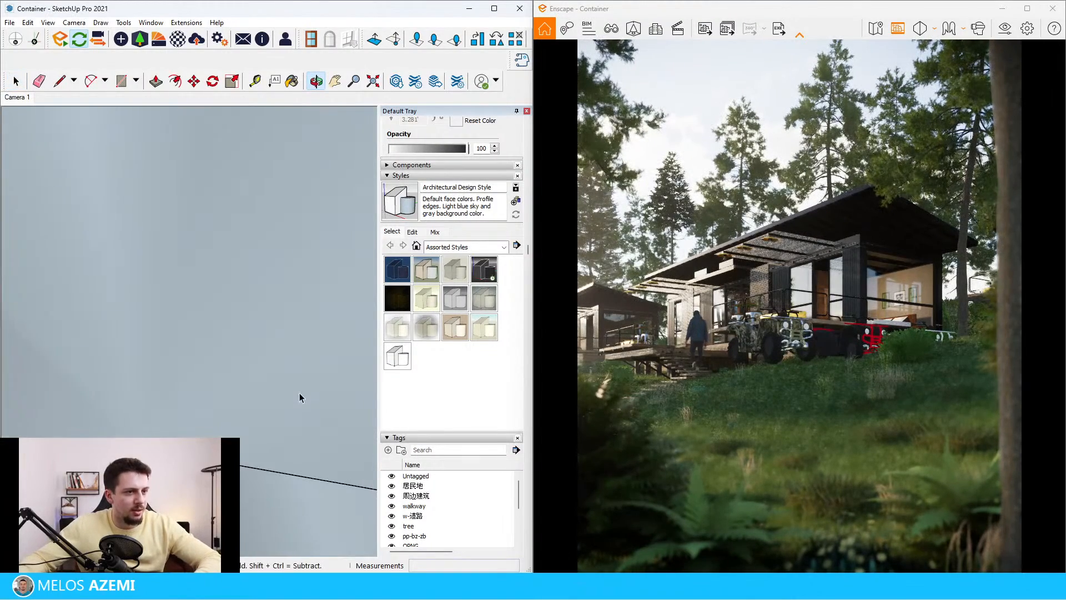
{"action": "middle_click_drag", "start_coordinate": [111, 455], "coordinate": [179, 383]}
{"action": "scroll", "coordinate": [179, 383], "scroll_direction": "up", "scroll_amount": 3}
{"action": "scroll", "coordinate": [223, 356], "scroll_direction": "up", "scroll_amount": 5}
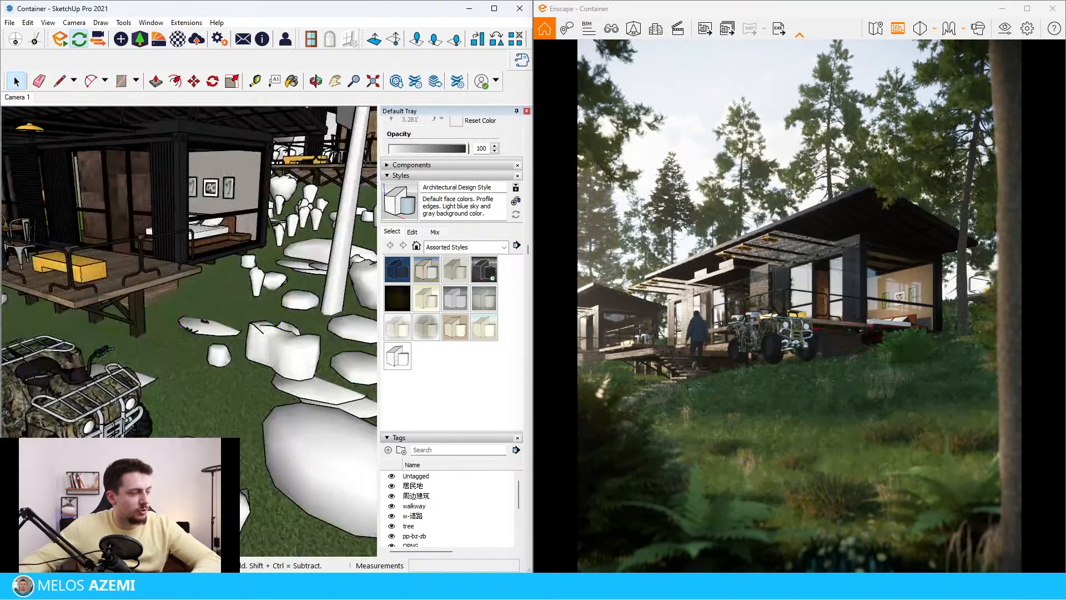
{"action": "double_click", "coordinate": [84, 384]}
{"action": "left_click", "coordinate": [105, 334]}
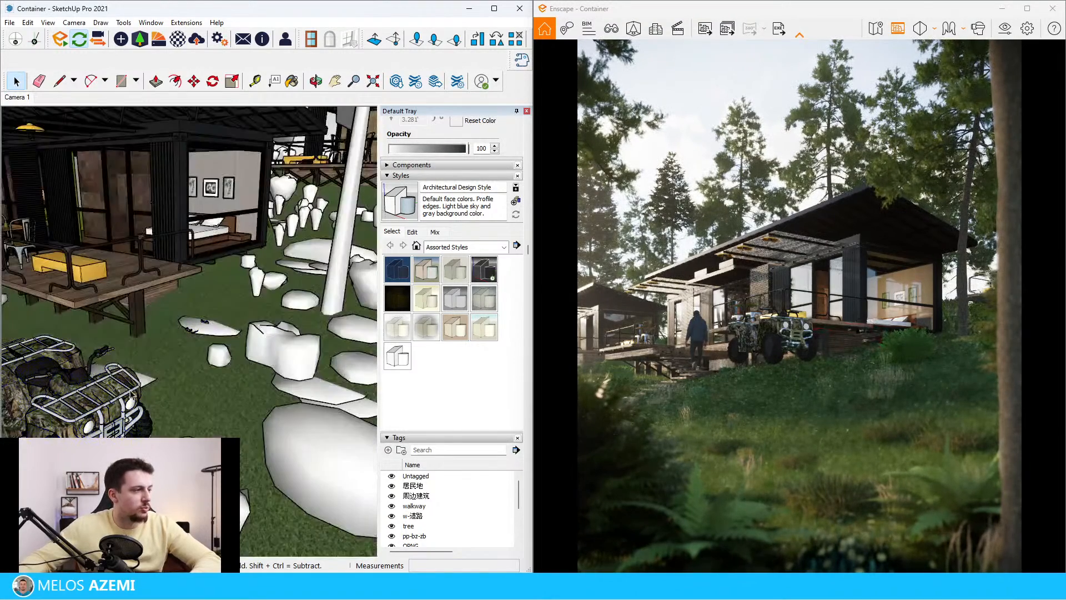
Rotate the camouflage ATV about 126° around its vertical axis so its rear faces the camera.
{"action": "left_click", "coordinate": [84, 378]}
{"action": "key", "text": "m"}
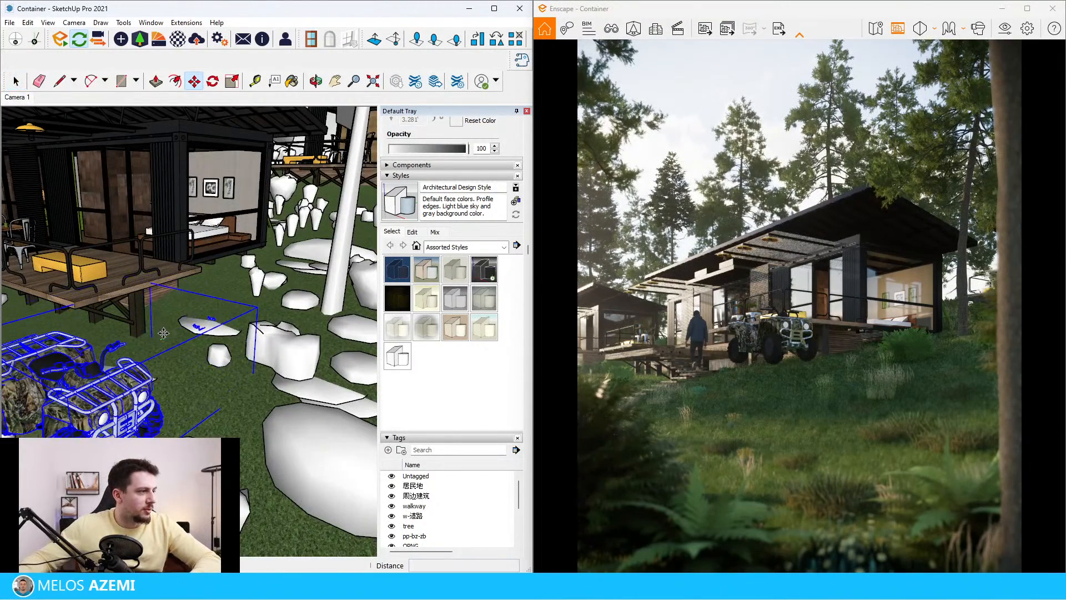
{"action": "left_click", "coordinate": [158, 344]}
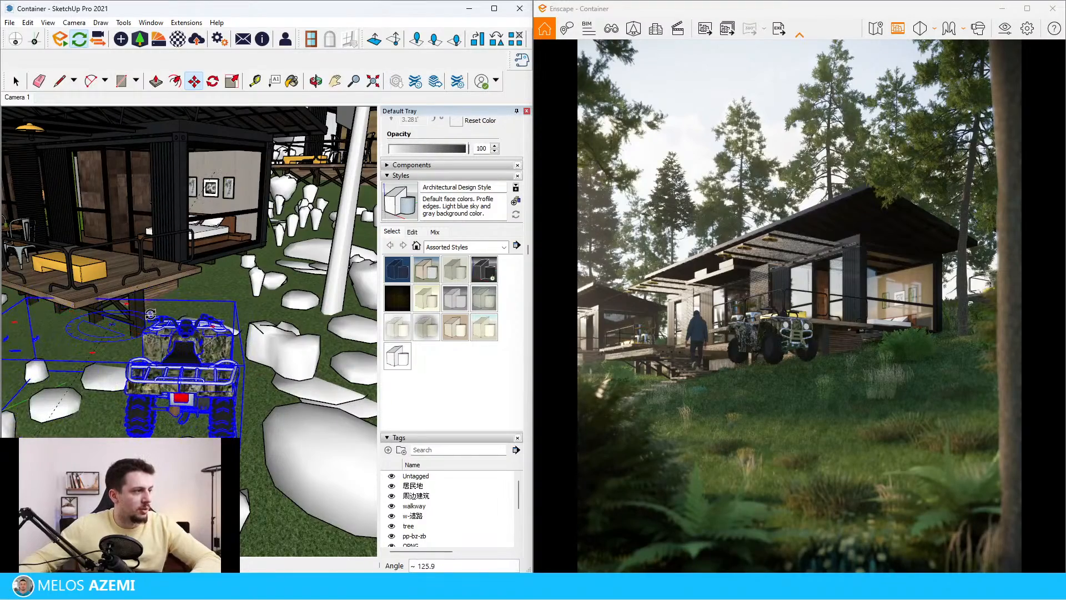
{"action": "left_click", "coordinate": [150, 309]}
Move the camouflage ATV across the grass to the bedroom end of the deck.
{"action": "middle_click_drag", "start_coordinate": [167, 328], "coordinate": [142, 325]}
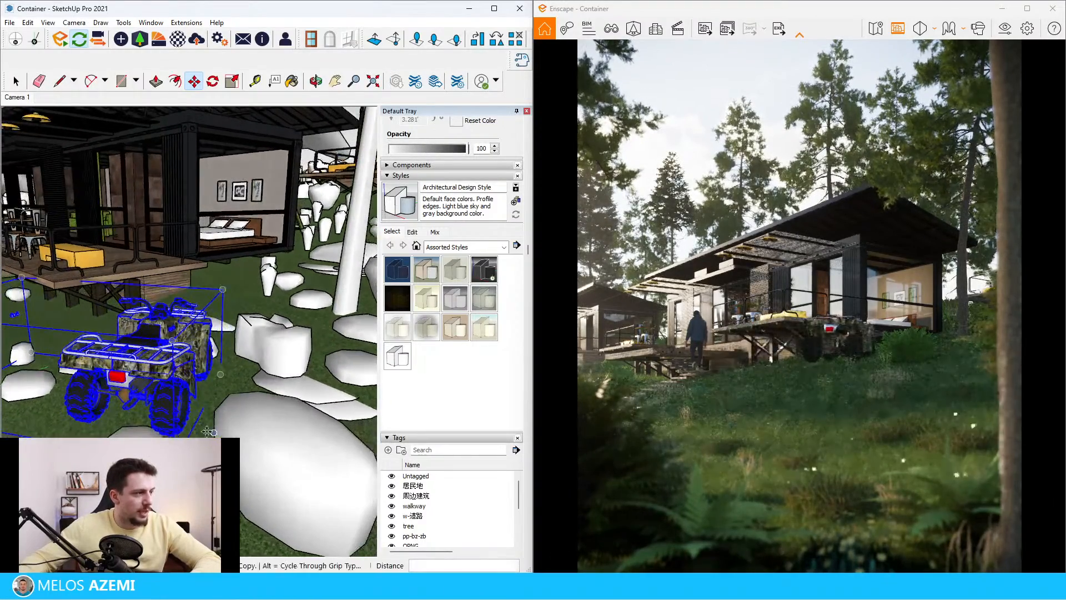
{"action": "left_click", "coordinate": [186, 429]}
{"action": "scroll", "coordinate": [233, 400], "scroll_direction": "up", "scroll_amount": 5}
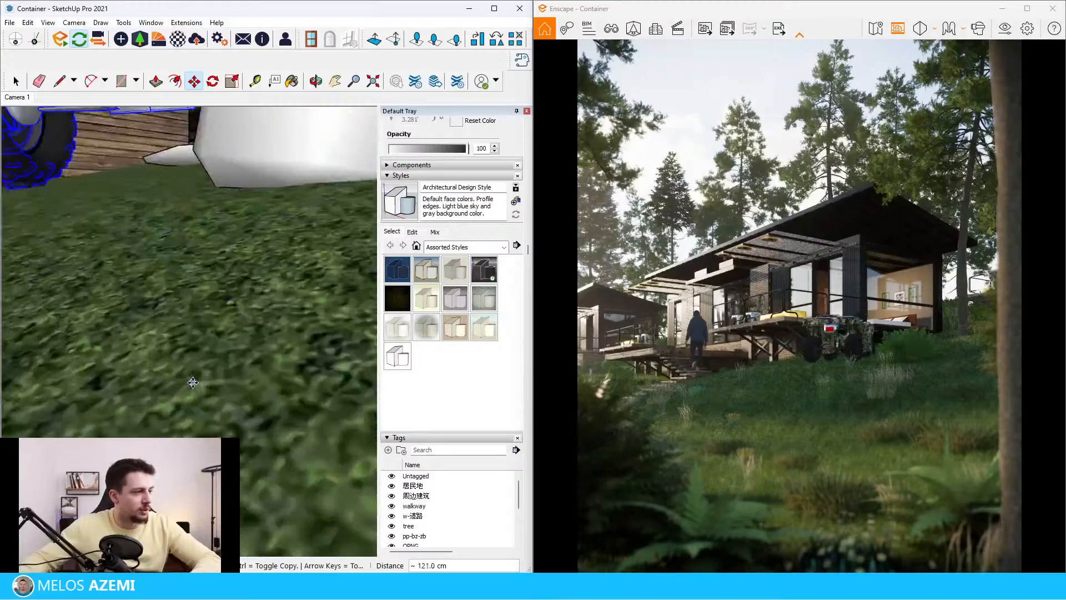
{"action": "scroll", "coordinate": [237, 407], "scroll_direction": "down", "scroll_amount": 6}
{"action": "left_click", "coordinate": [246, 245]}
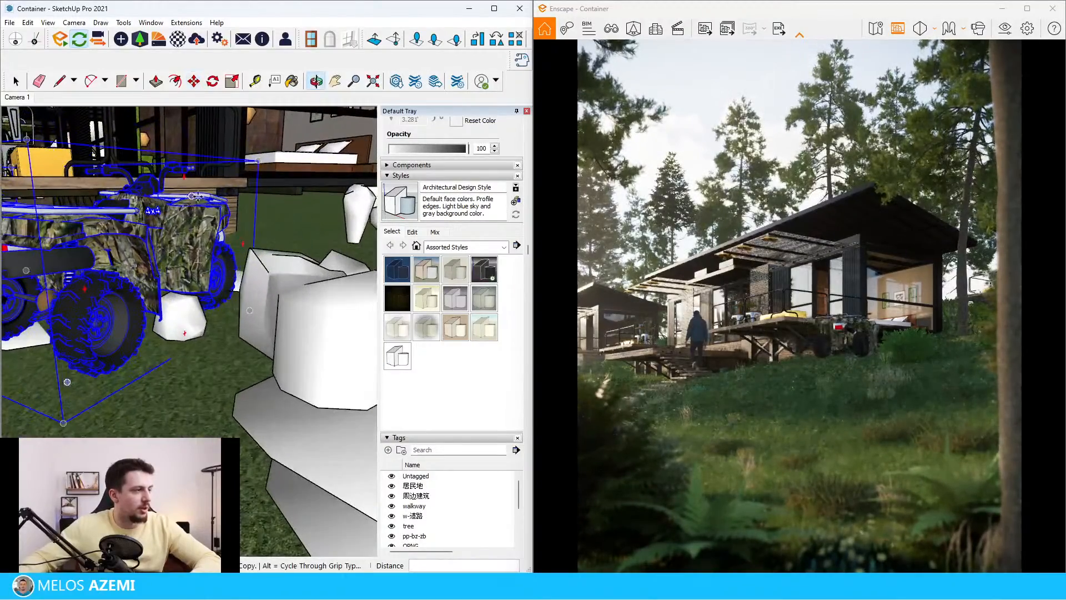
Tilt the ATV about 7° to follow the slope and lower it 17.1 cm toward the ground.
{"action": "left_click", "coordinate": [246, 245]}
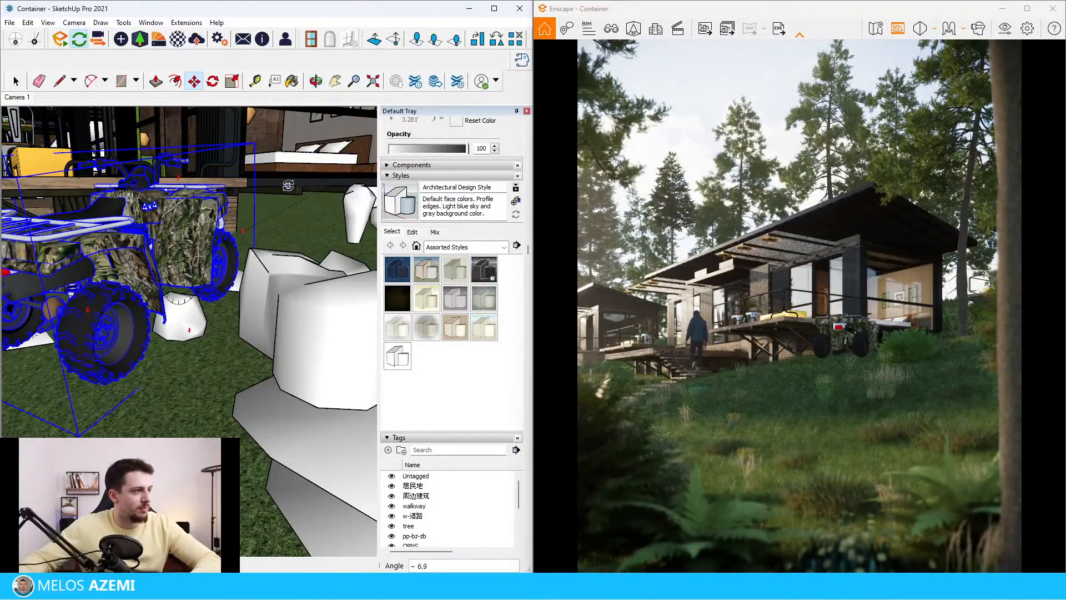
{"action": "left_click", "coordinate": [236, 292]}
{"action": "left_click", "coordinate": [242, 298]}
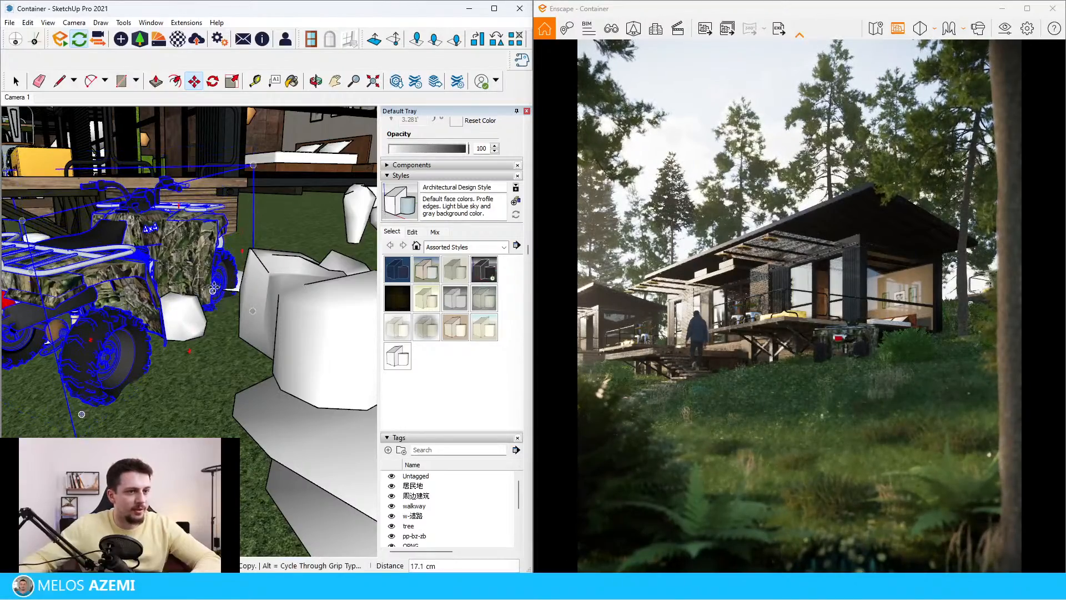
Remove the camouflage ATV from the scene.
{"action": "middle_click_drag", "start_coordinate": [239, 299], "coordinate": [253, 334]}
{"action": "scroll", "coordinate": [252, 333], "scroll_direction": "down", "scroll_amount": 8}
{"action": "key", "text": "space"}
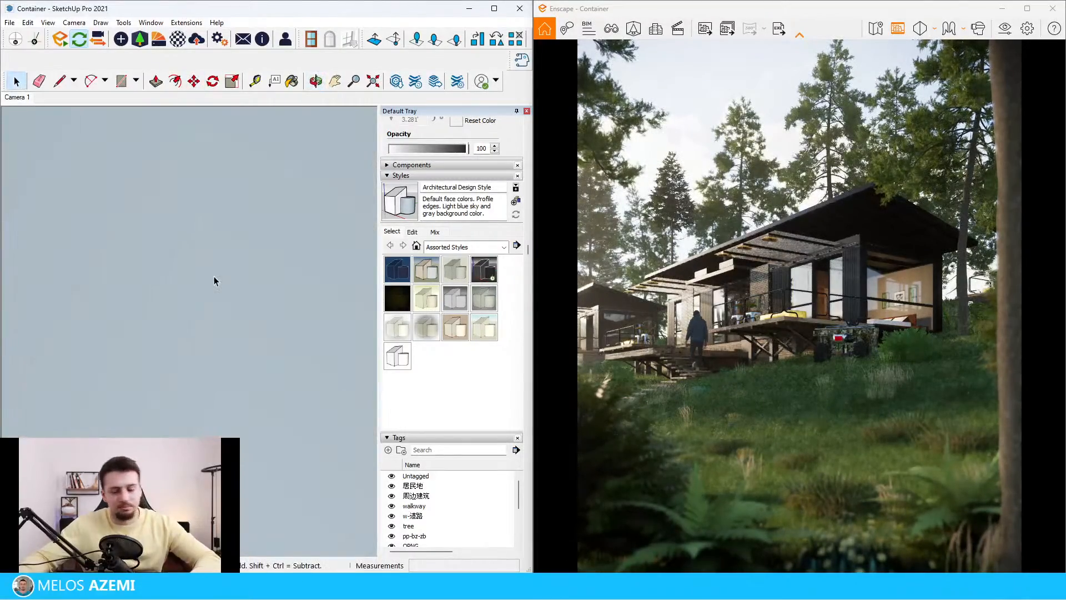
{"action": "middle_click_drag", "start_coordinate": [191, 327], "coordinate": [194, 327]}
{"action": "scroll", "coordinate": [194, 333], "scroll_direction": "up", "scroll_amount": 10}
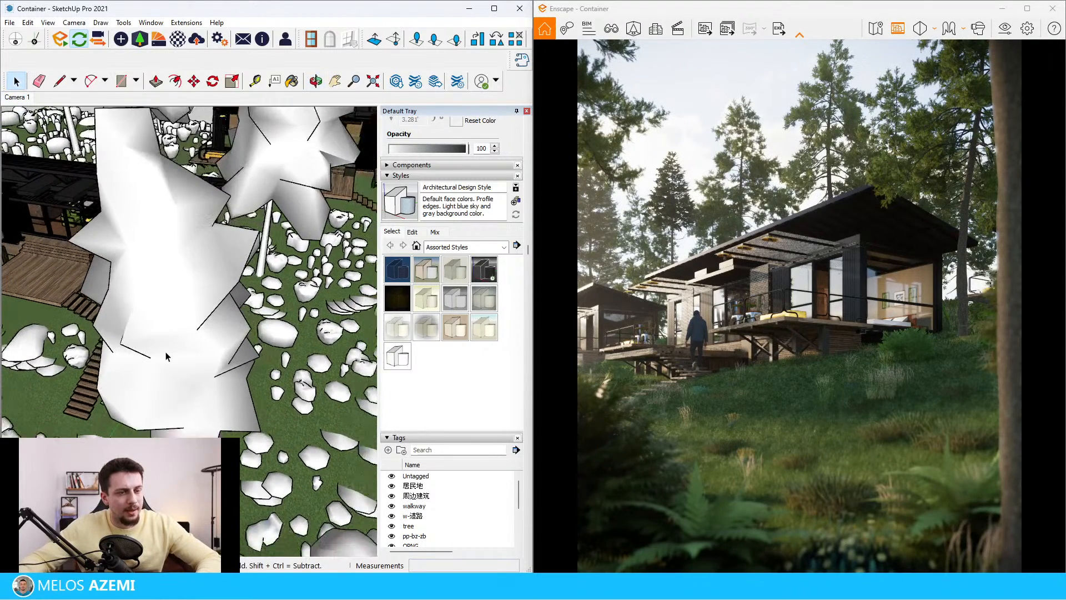
Compare the render with Auto Contrast on and off, leave it off, and set Highlights to 31% and Shadows to -34%.
{"action": "left_click", "coordinate": [1006, 28]}
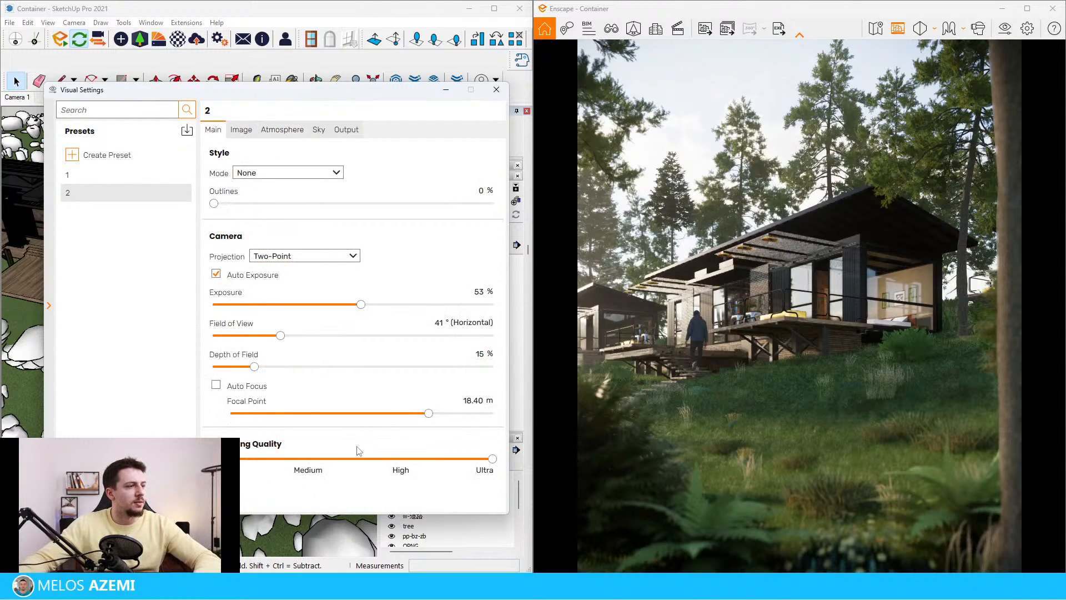
{"action": "left_click", "coordinate": [241, 130]}
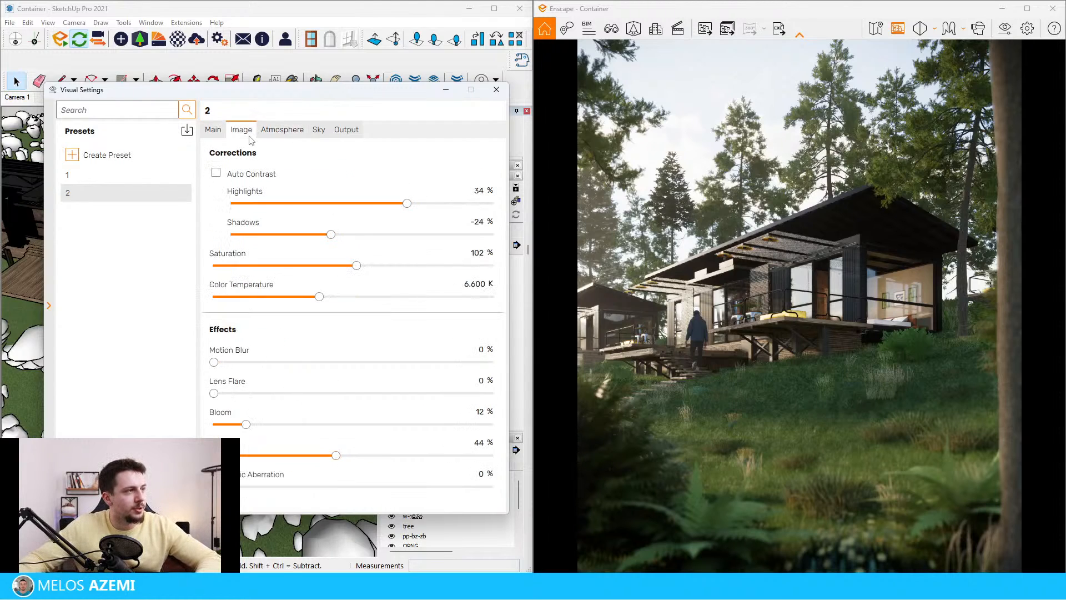
{"action": "left_click", "coordinate": [260, 176]}
{"action": "left_click", "coordinate": [260, 177]}
{"action": "left_click", "coordinate": [260, 177]}
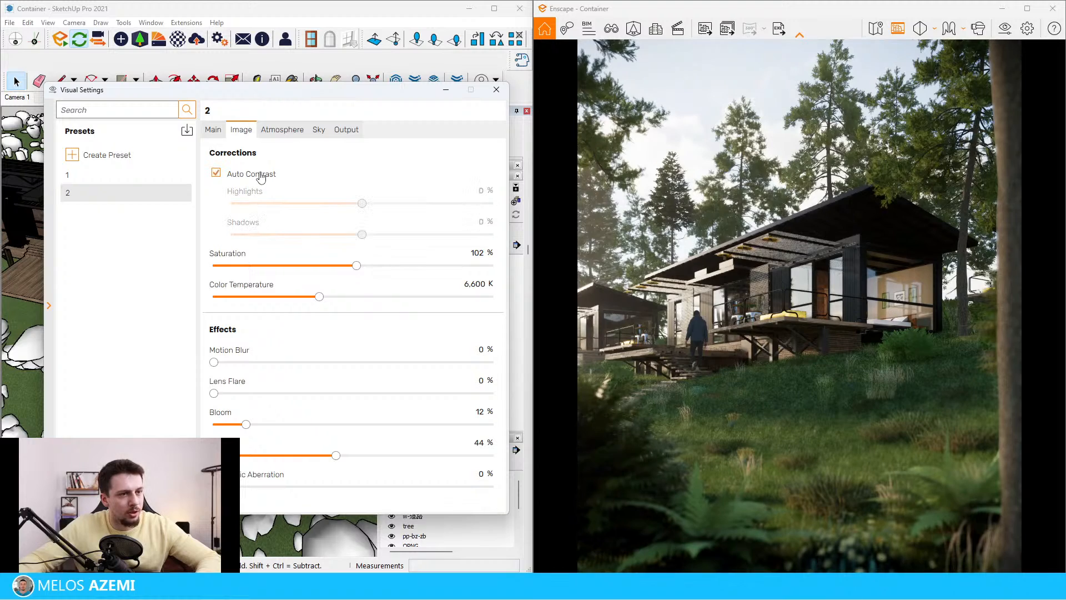
{"action": "left_click", "coordinate": [261, 177]}
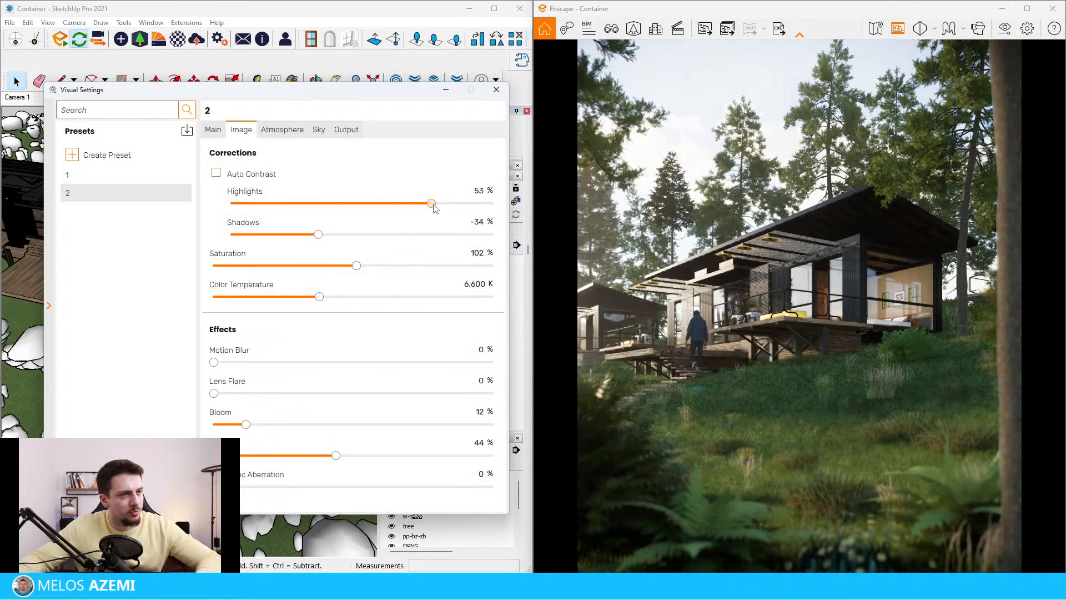
{"action": "left_click_drag", "start_coordinate": [429, 215], "coordinate": [401, 218]}
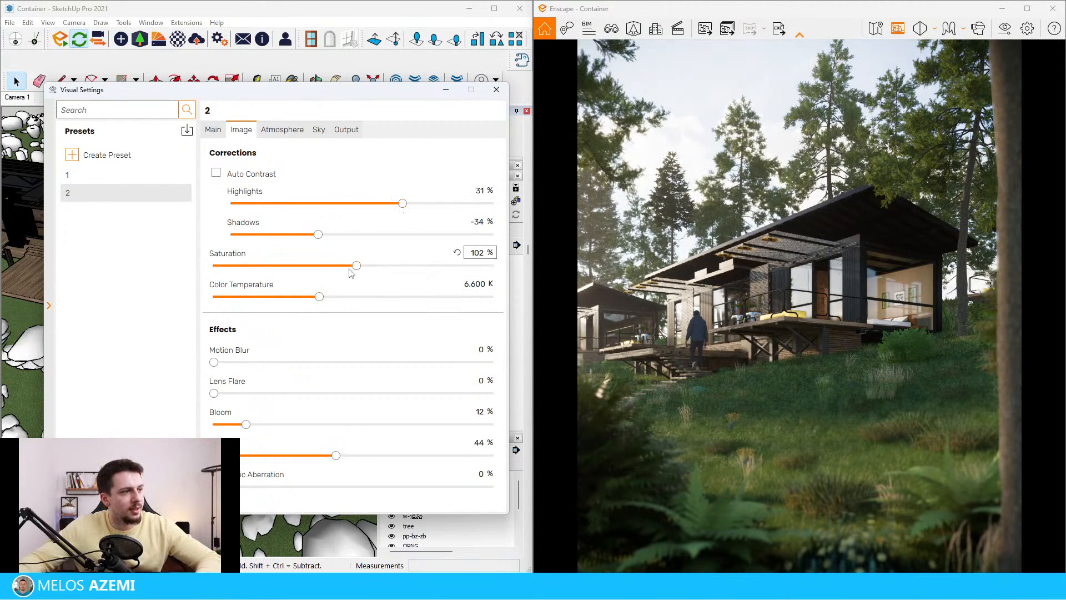
{"action": "left_click_drag", "start_coordinate": [399, 268], "coordinate": [336, 267]}
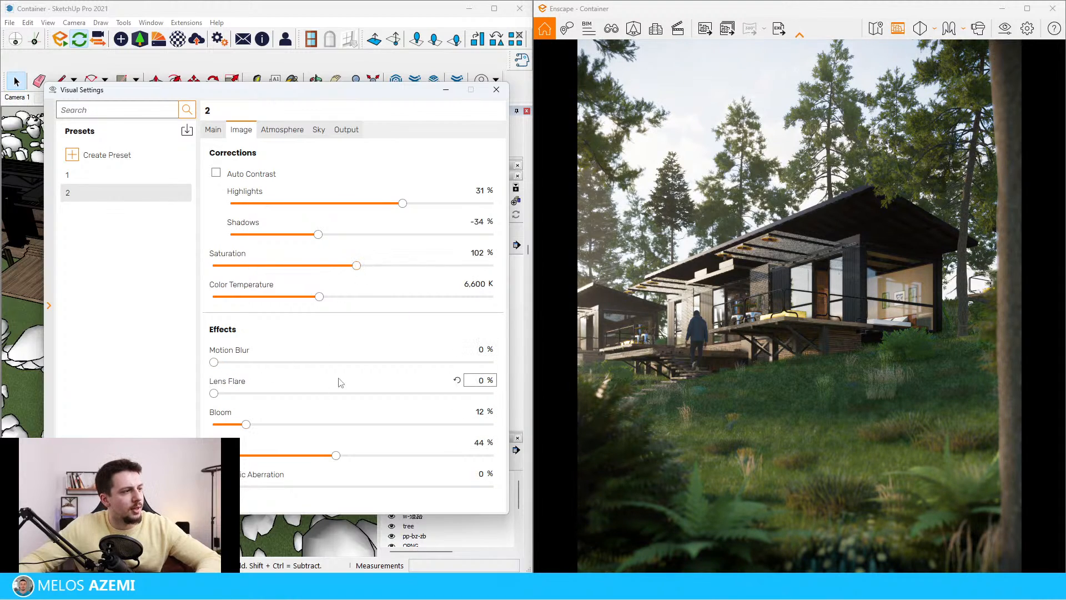
Set the Artificial Light Brightness to 101% and the Ambient Brightness to 42%.
{"action": "left_click", "coordinate": [279, 129]}
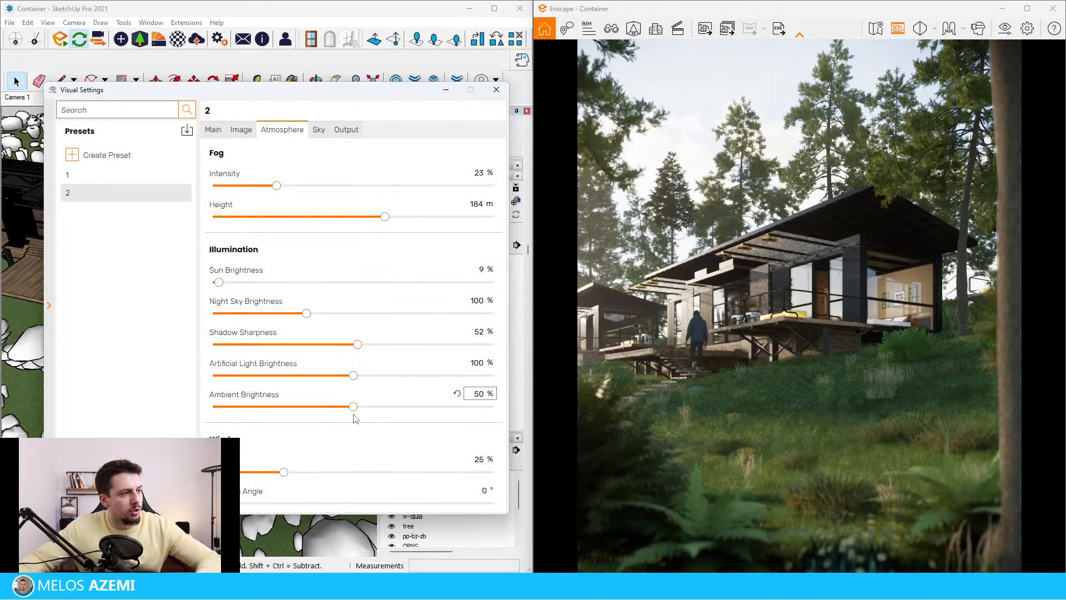
{"action": "left_click_drag", "start_coordinate": [354, 409], "coordinate": [354, 385]}
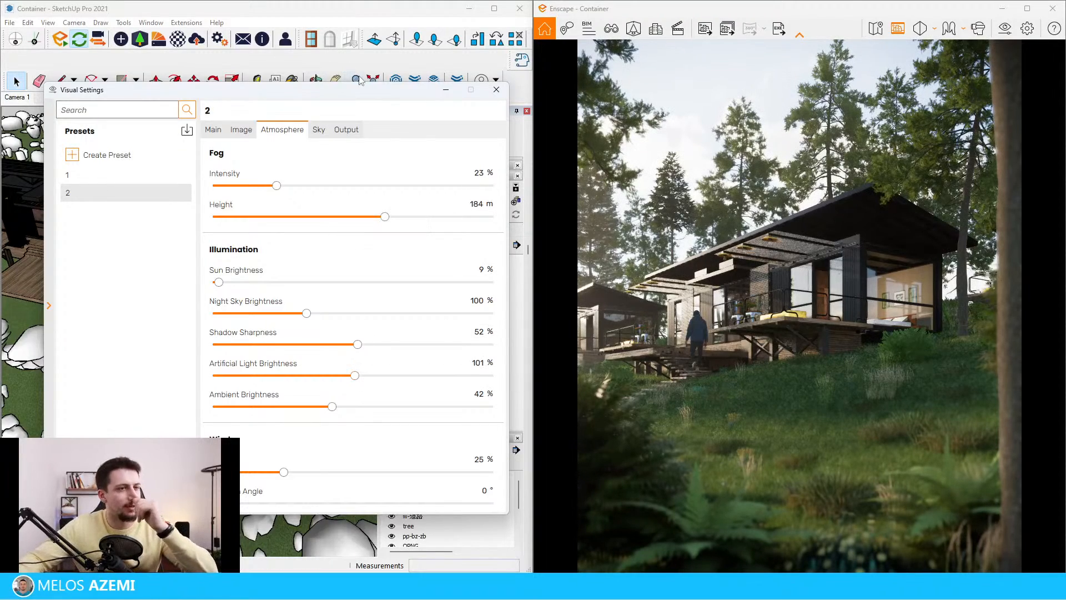
Try a skybox brightness of 1,068.51 Lux, restore it to 2,000 Lux, and close the visual settings after checking the output options.
{"action": "left_click", "coordinate": [320, 130]}
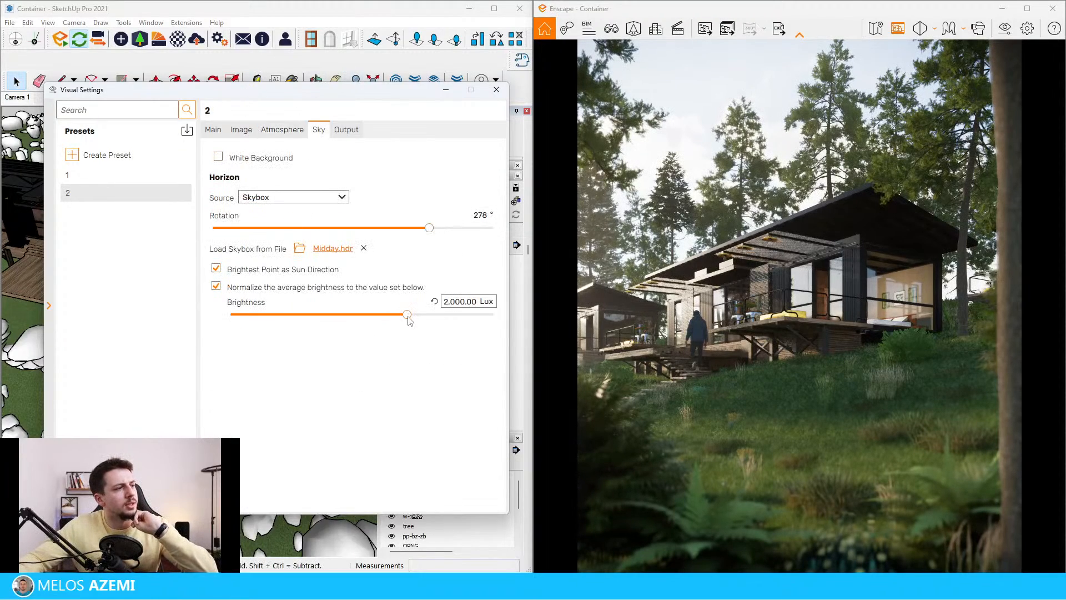
{"action": "mouse_move", "coordinate": [408, 320]}
{"action": "left_mouse_down"}
{"action": "mouse_move", "coordinate": [375, 322]}
{"action": "mouse_move", "coordinate": [427, 325]}
{"action": "mouse_move", "coordinate": [364, 332]}
{"action": "mouse_move", "coordinate": [398, 332]}
{"action": "left_mouse_up"}
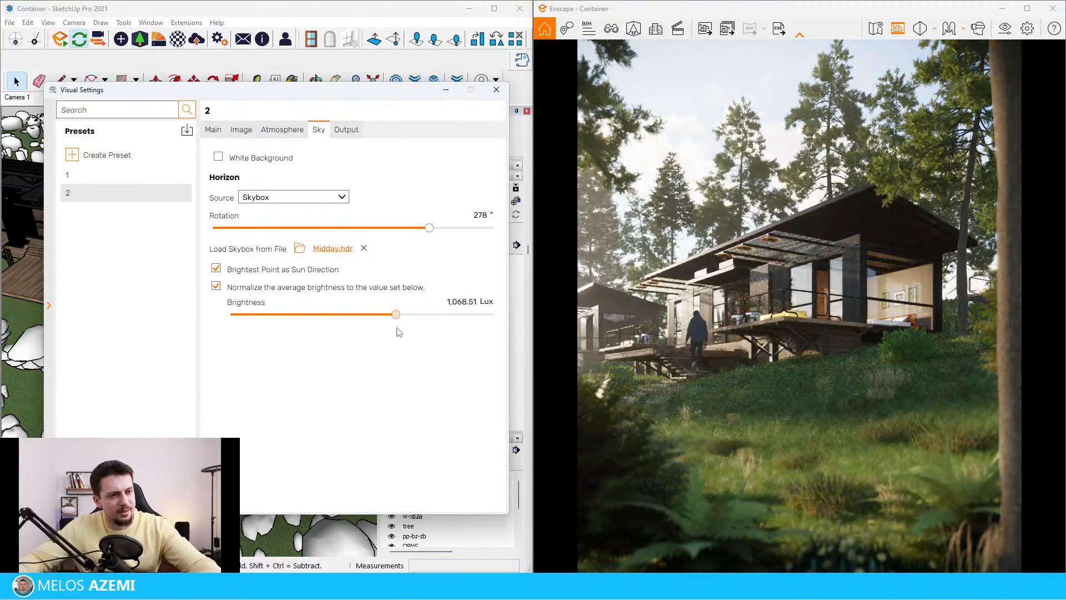
{"action": "left_click", "coordinate": [436, 305]}
{"action": "type", "text": "2000"}
{"action": "key", "text": "Return"}
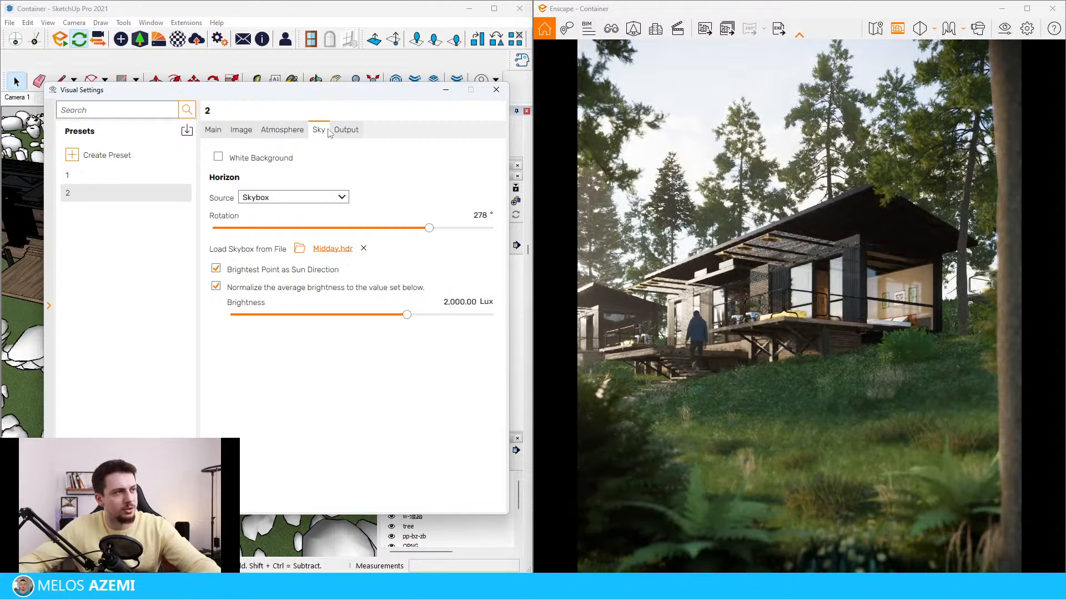
{"action": "left_click", "coordinate": [344, 130]}
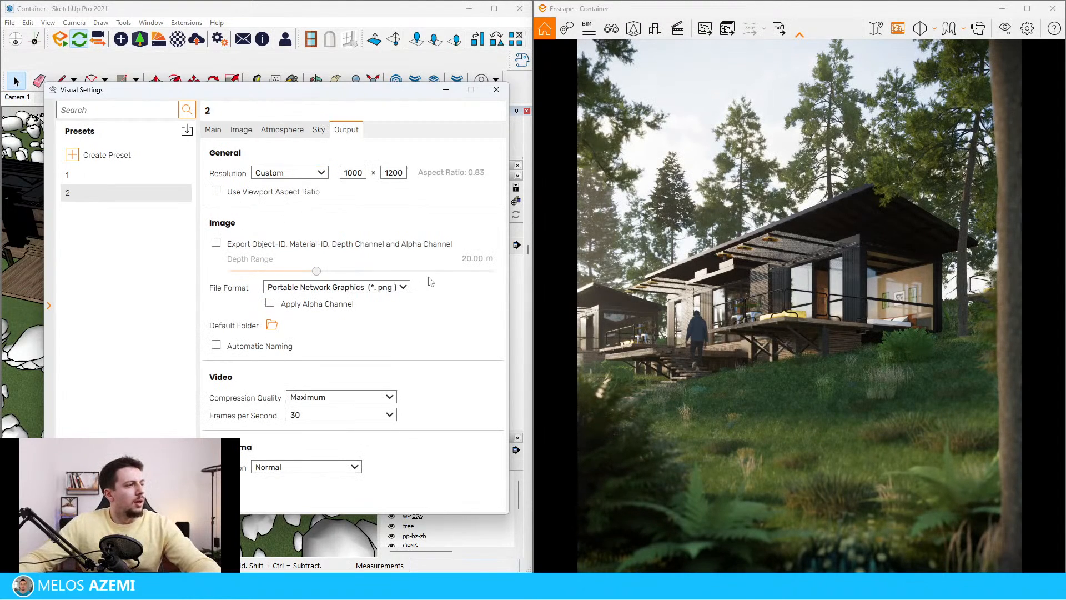
{"action": "left_click", "coordinate": [496, 90]}
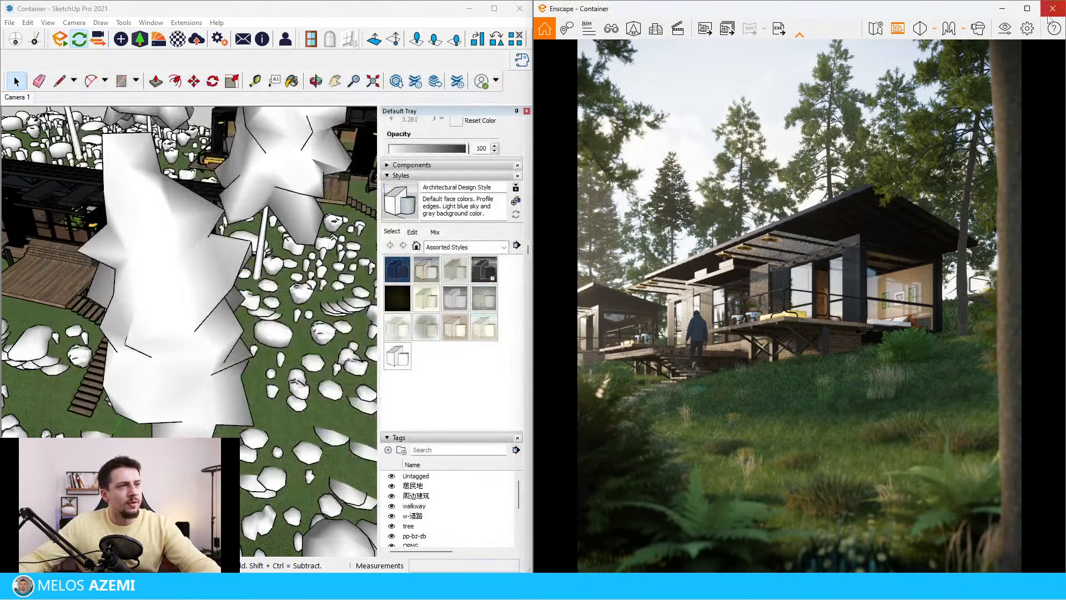
Maximize the render window and reduce the camera's Depth of Field to 8%.
{"action": "left_click", "coordinate": [1027, 9]}
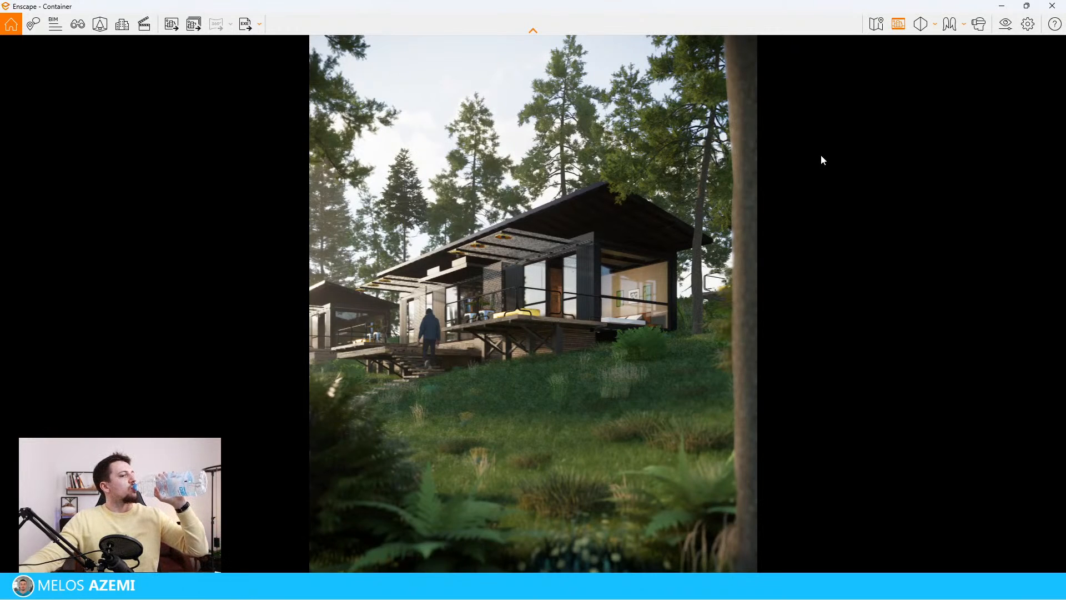
{"action": "left_click", "coordinate": [1006, 22]}
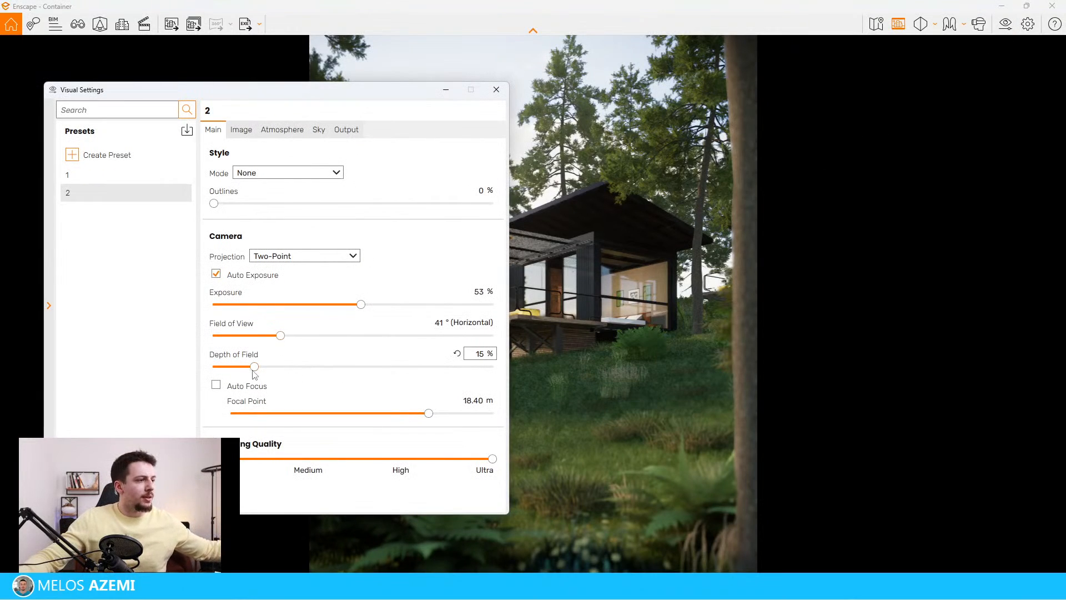
{"action": "left_click_drag", "start_coordinate": [253, 368], "coordinate": [234, 368]}
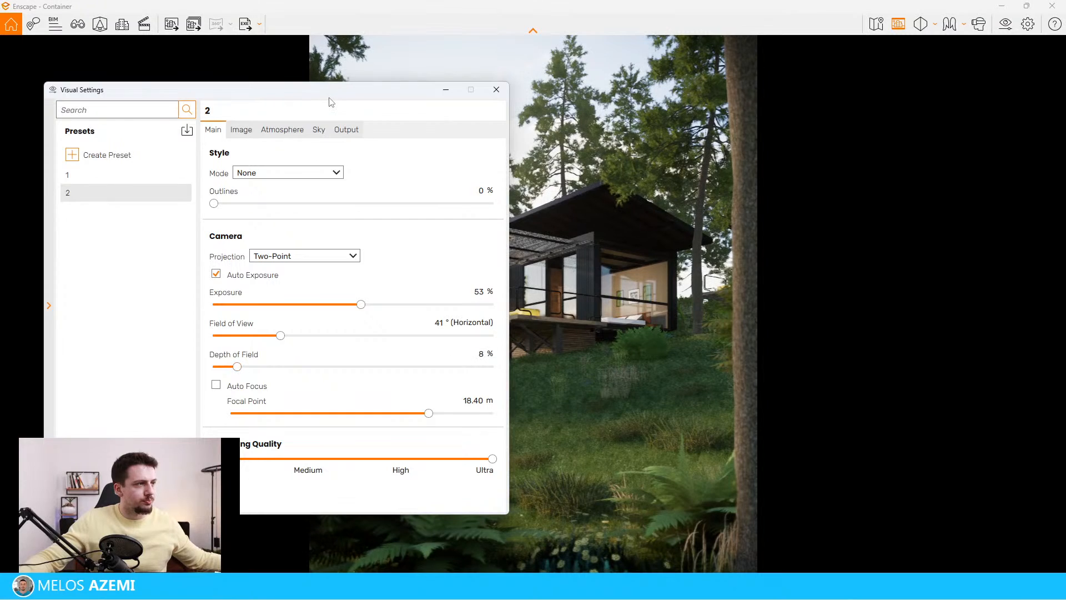
{"action": "left_click_drag", "start_coordinate": [331, 98], "coordinate": [157, 75]}
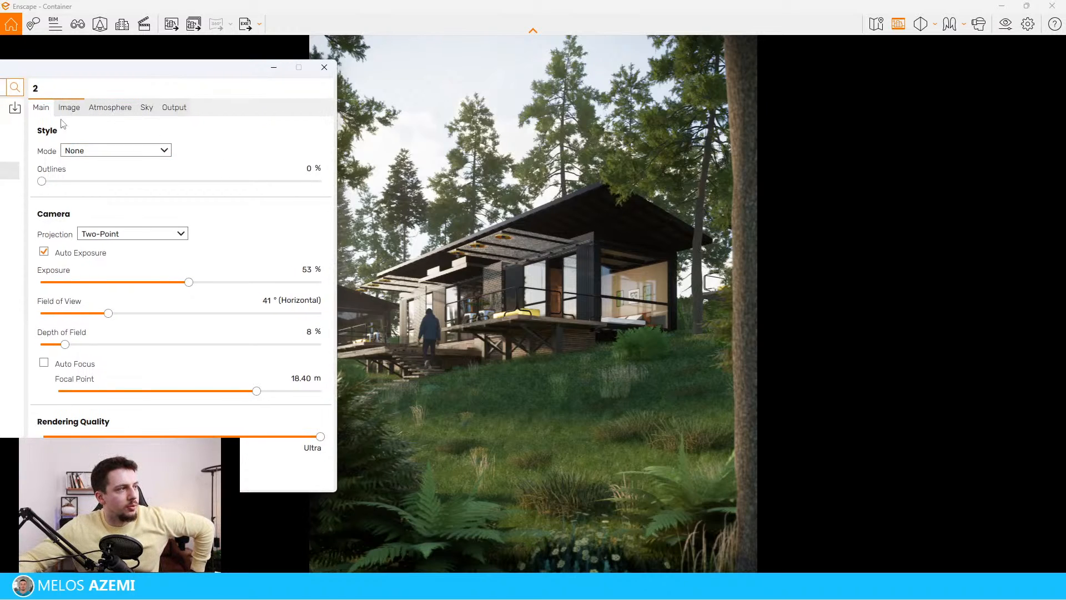
Set the Outlines style to 10% and close the visual settings.
{"action": "left_click_drag", "start_coordinate": [41, 186], "coordinate": [72, 200]}
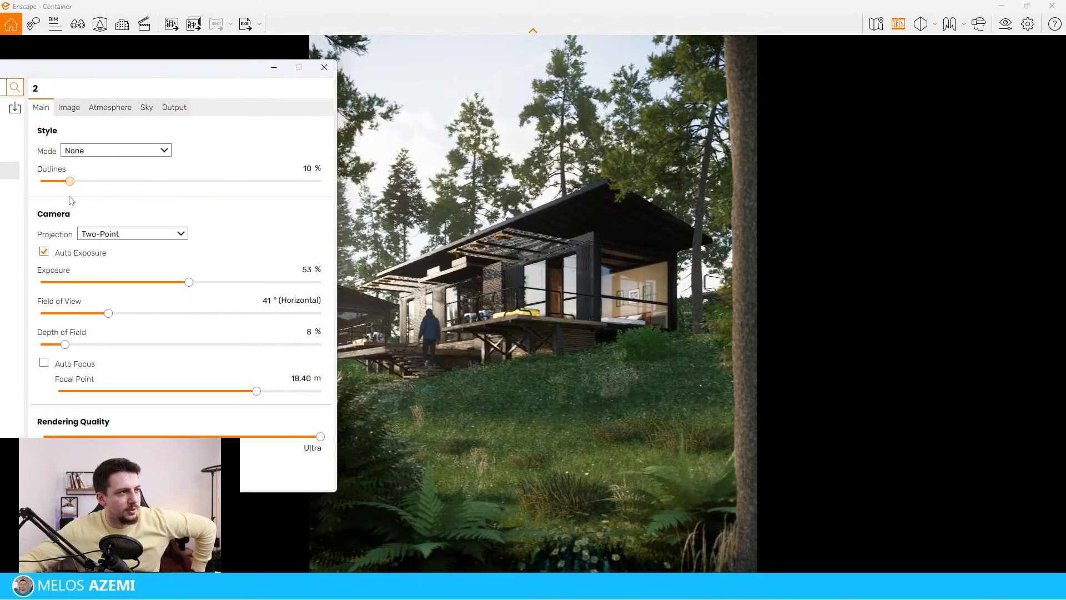
{"action": "left_click_drag", "start_coordinate": [156, 68], "coordinate": [242, 252]}
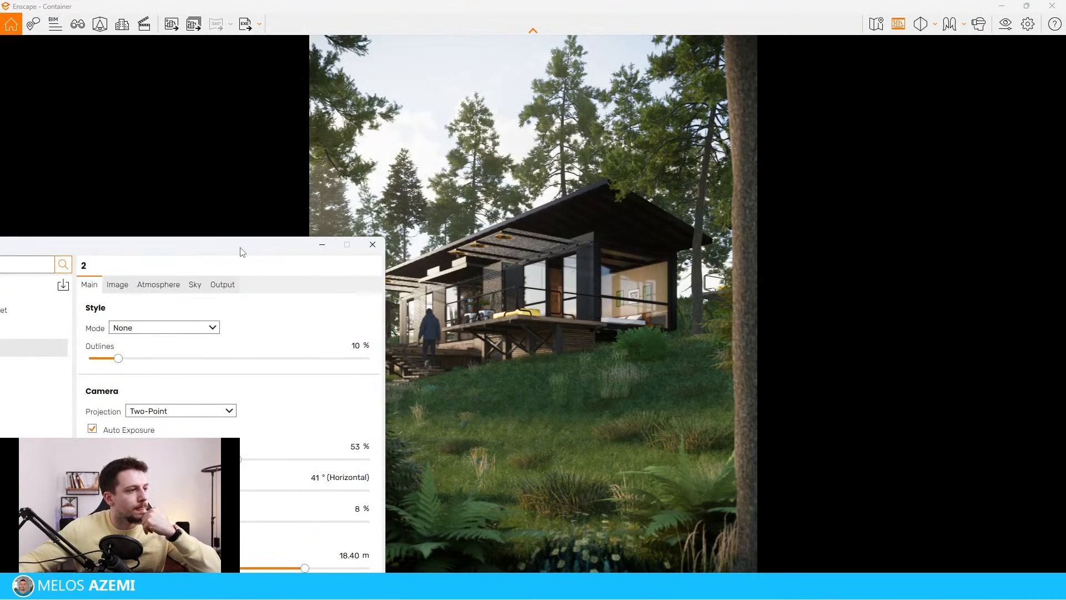
{"action": "left_click", "coordinate": [372, 245]}
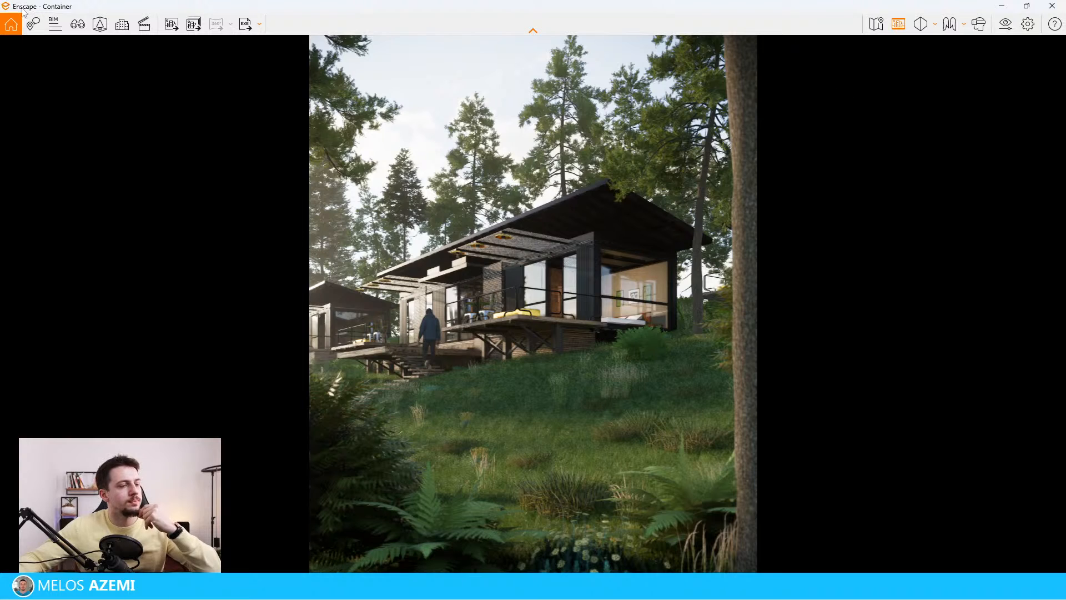
Export the current view as the image Render 1.png and view the saved render full screen.
{"action": "left_click", "coordinate": [169, 22]}
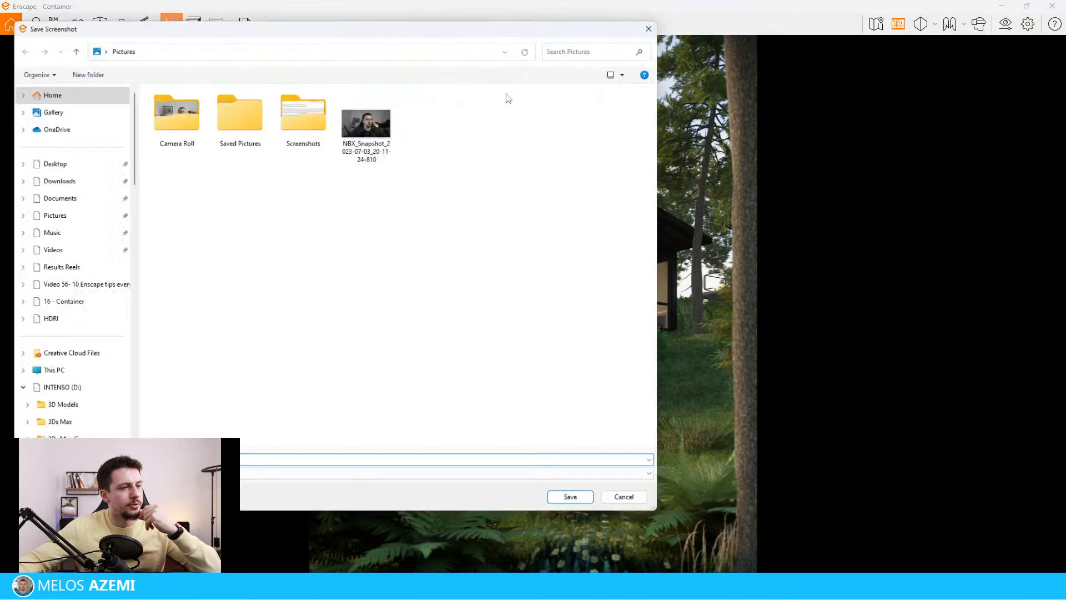
{"action": "key", "text": "Return"}
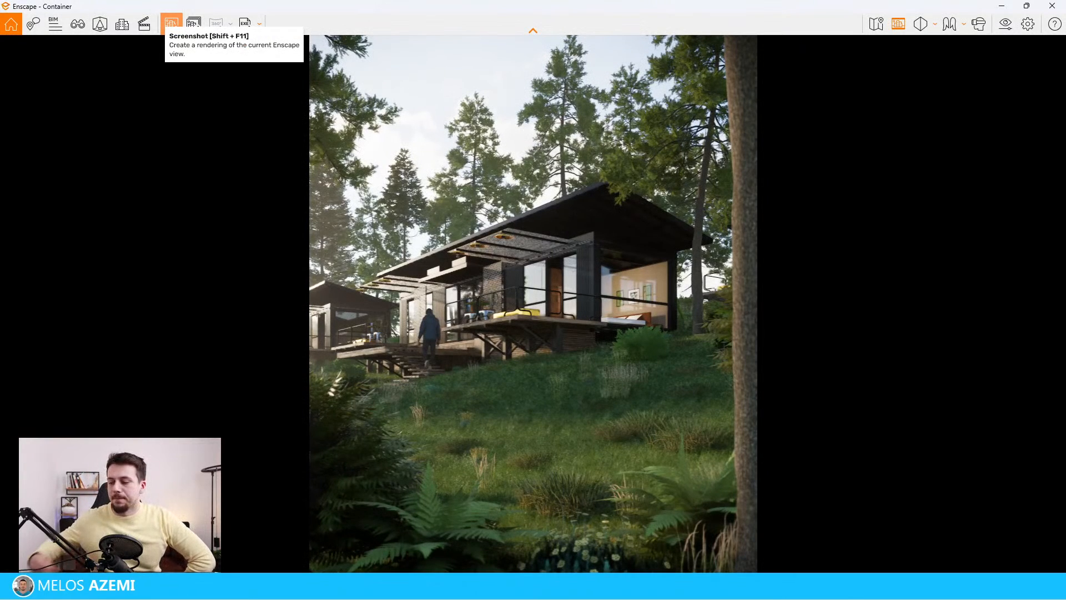
{"action": "left_click", "coordinate": [171, 23]}
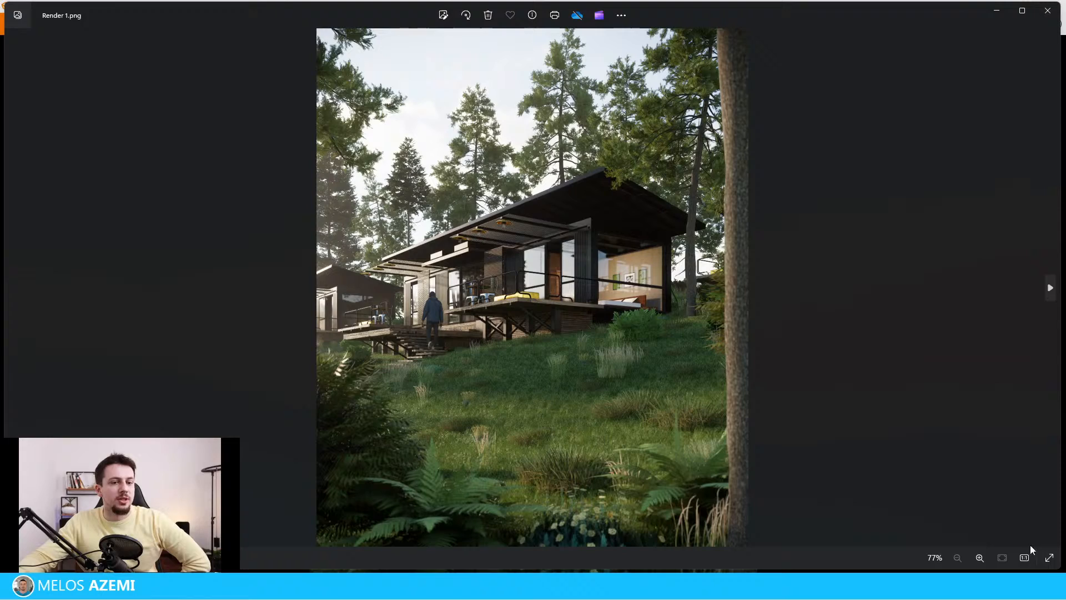
{"action": "left_click", "coordinate": [1052, 556]}
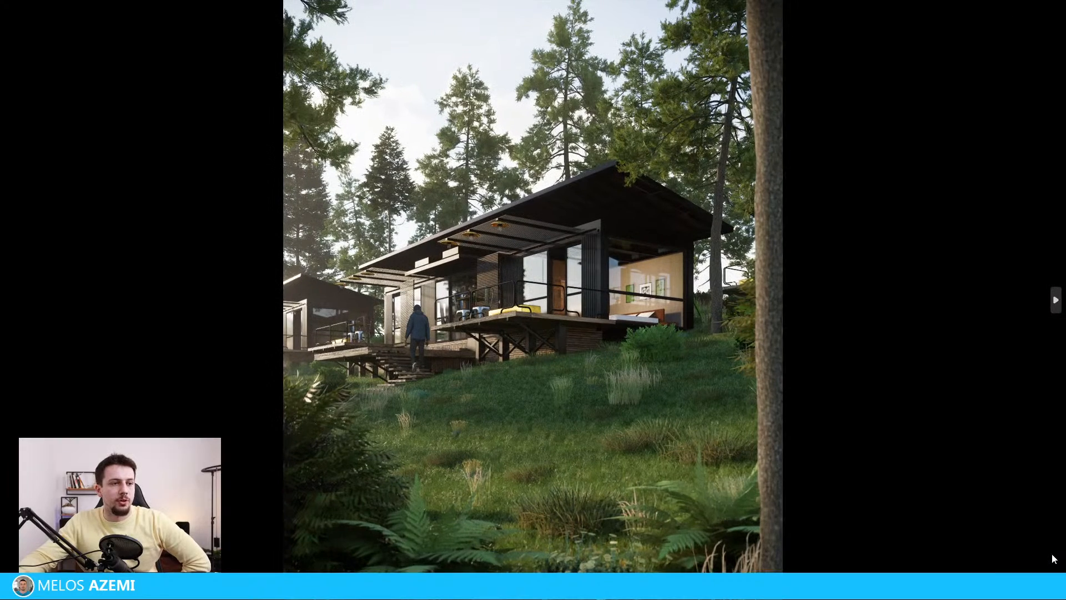